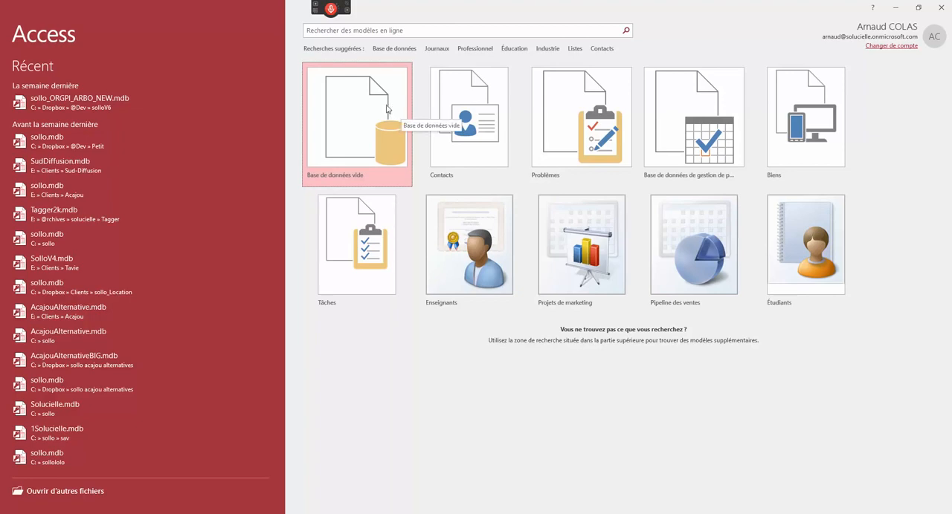
- Create a blank desktop database named test.mdb in the default Documents folder
{"action": "left_click", "coordinate": [345, 132]}
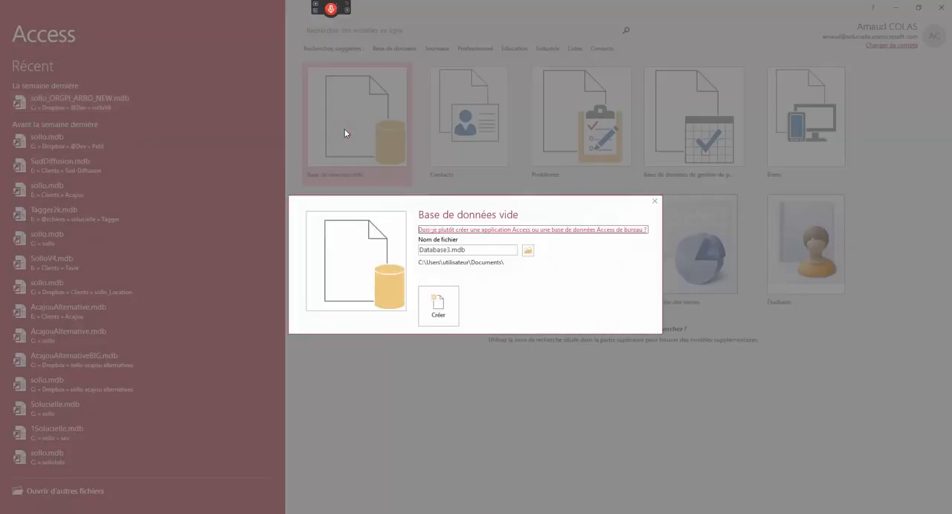
{"action": "left_click", "coordinate": [451, 254]}
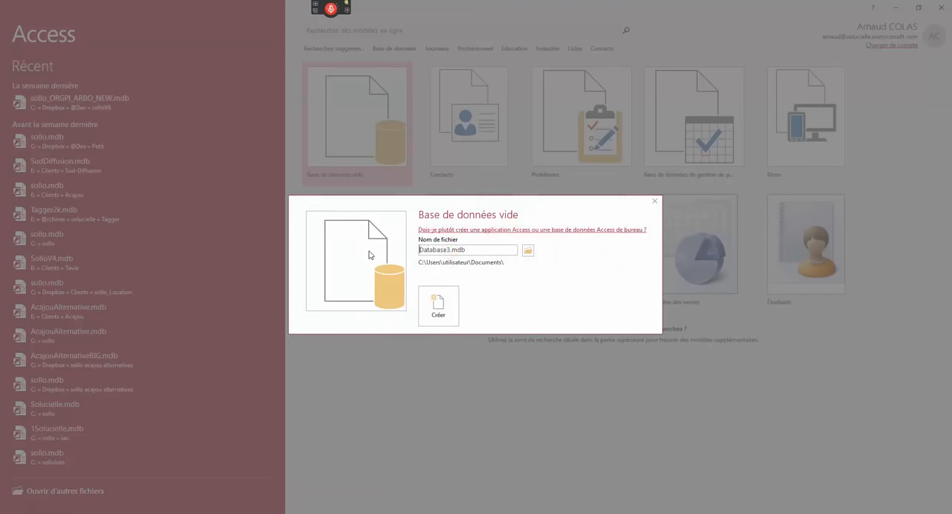
{"action": "type", "text": "test"}
{"action": "key", "text": "Delete"}
{"action": "key", "text": "Delete"}
{"action": "key", "text": "Delete"}
{"action": "key", "text": "Delete"}
{"action": "key", "text": "Delete"}
{"action": "key", "text": "Delete"}
{"action": "key", "text": "Delete"}
{"action": "key", "text": "Delete"}
{"action": "key", "text": "Delete"}
{"action": "key", "text": "Delete"}
{"action": "mouse_move", "coordinate": [445, 250]}
{"action": "left_mouse_down"}
{"action": "mouse_move", "coordinate": [433, 250]}
{"action": "mouse_move", "coordinate": [447, 250]}
{"action": "left_mouse_up"}
{"action": "left_click", "coordinate": [438, 306]}
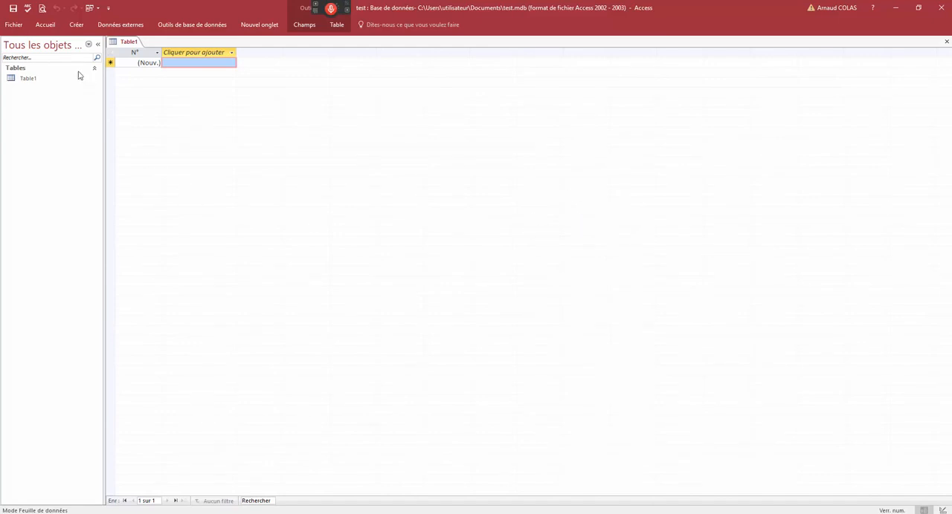
{"action": "left_click", "coordinate": [55, 49]}
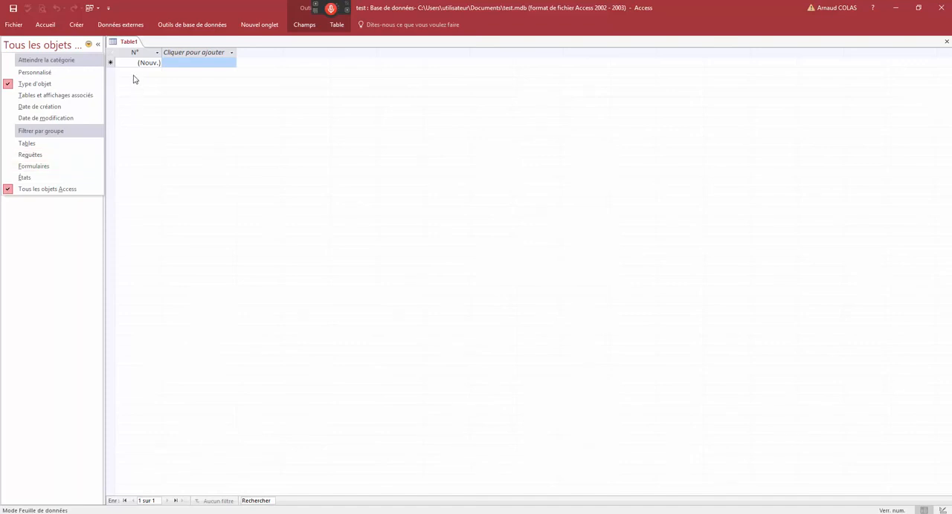
{"action": "left_click", "coordinate": [129, 42]}
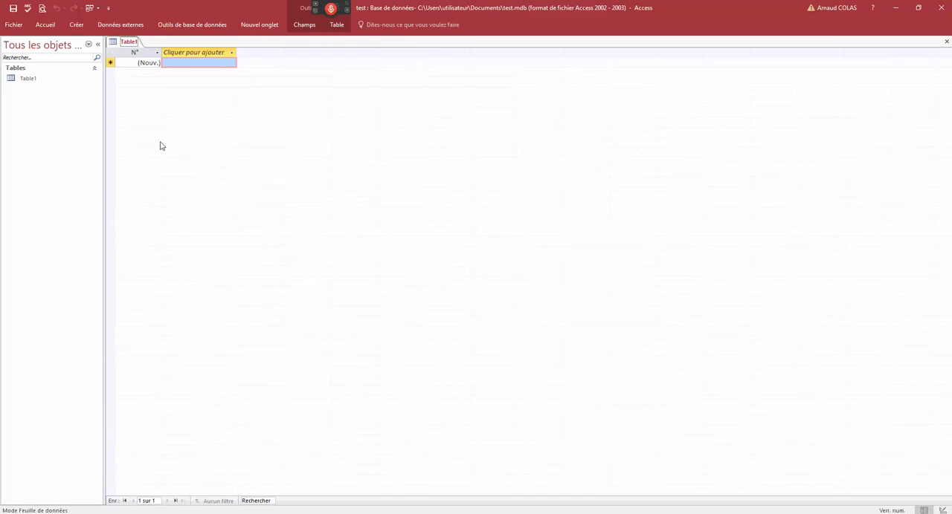
- Set the active database's document window option to Fenêtres superposées and accept the change
{"action": "left_click", "coordinate": [13, 24]}
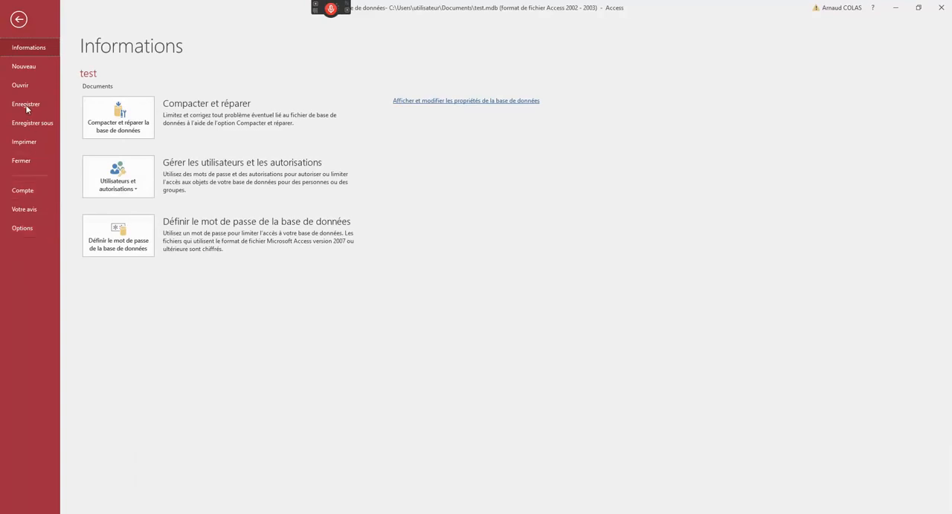
{"action": "left_click", "coordinate": [25, 228]}
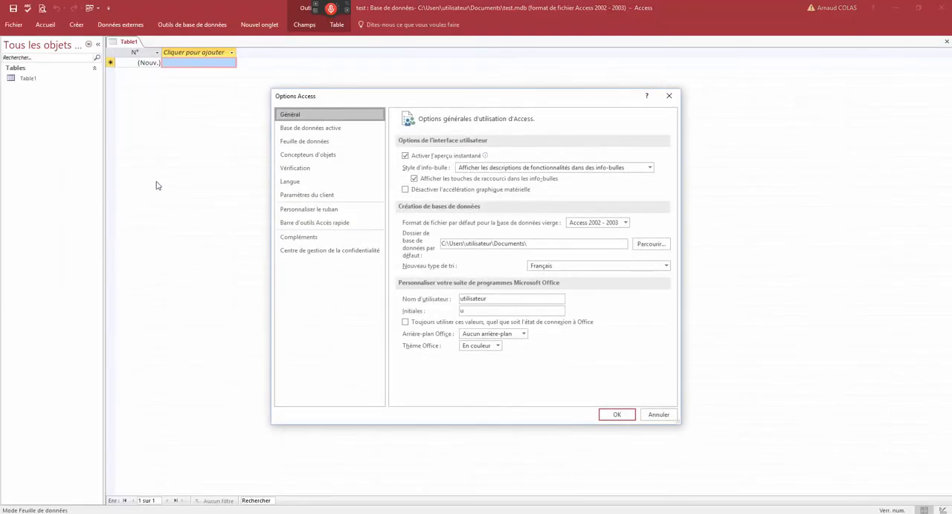
{"action": "left_click", "coordinate": [326, 128]}
{"action": "left_click", "coordinate": [443, 246]}
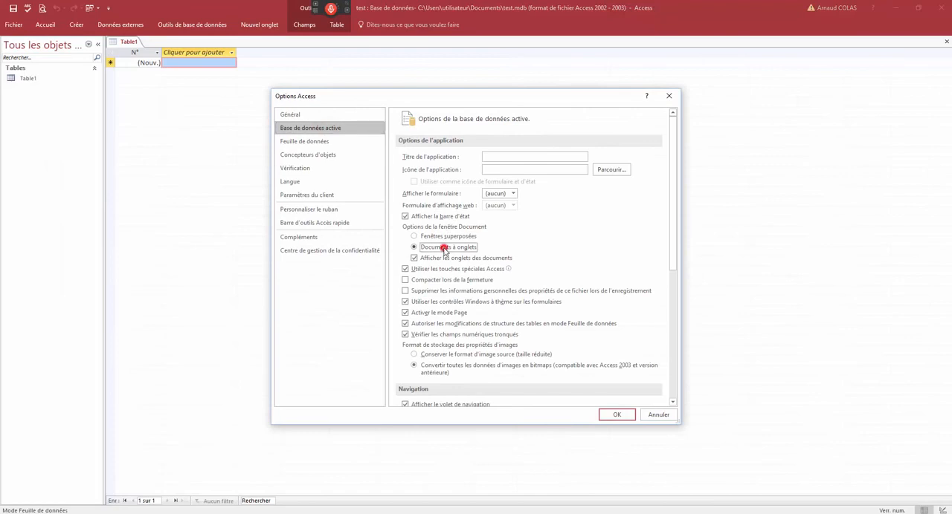
{"action": "left_click", "coordinate": [444, 238]}
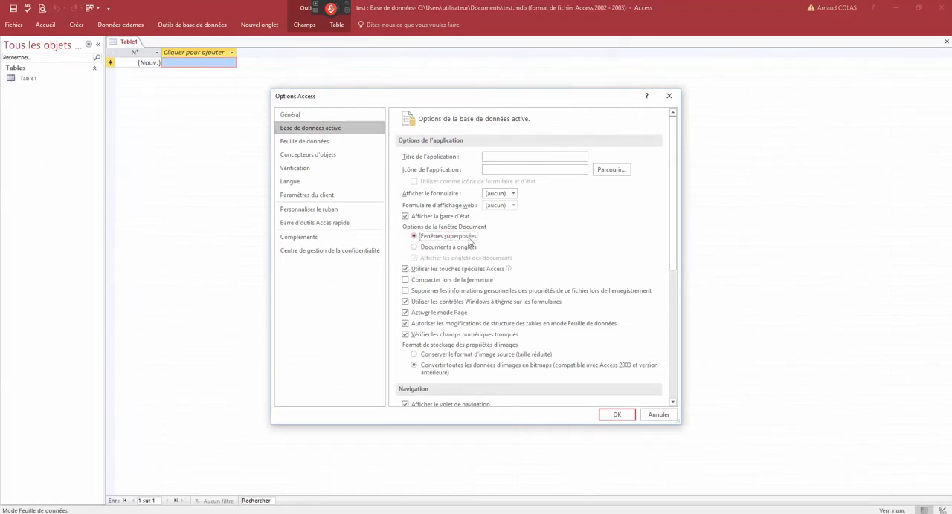
{"action": "left_click", "coordinate": [616, 416]}
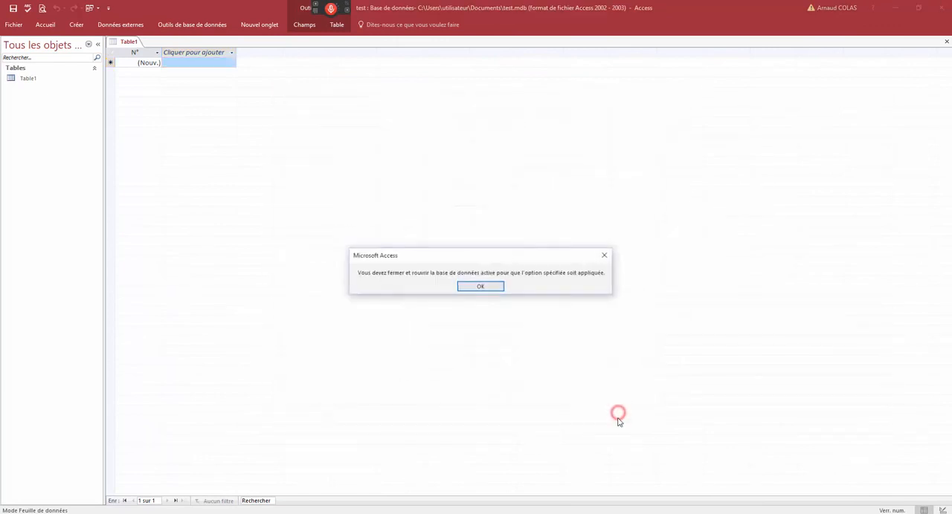
{"action": "left_click", "coordinate": [479, 288]}
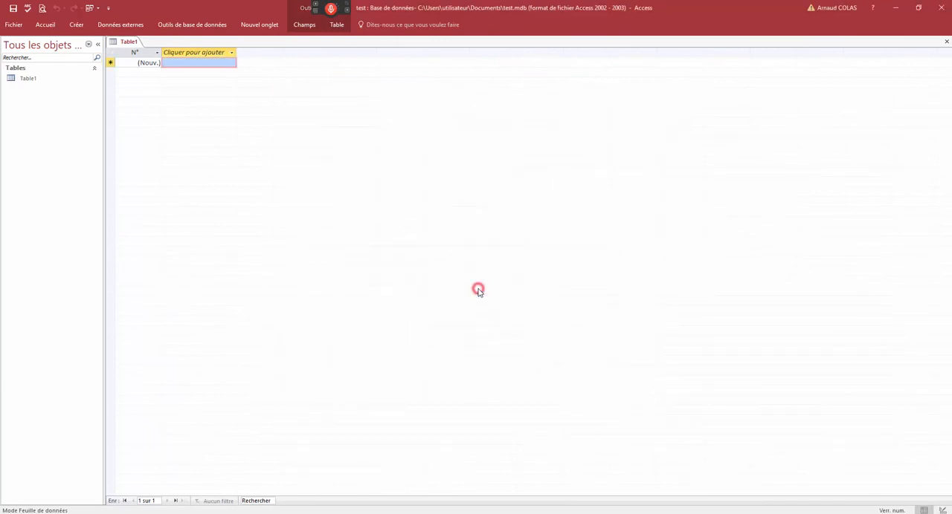
- Close the current database and reopen test.mdb from the recent files
{"action": "left_click", "coordinate": [14, 26]}
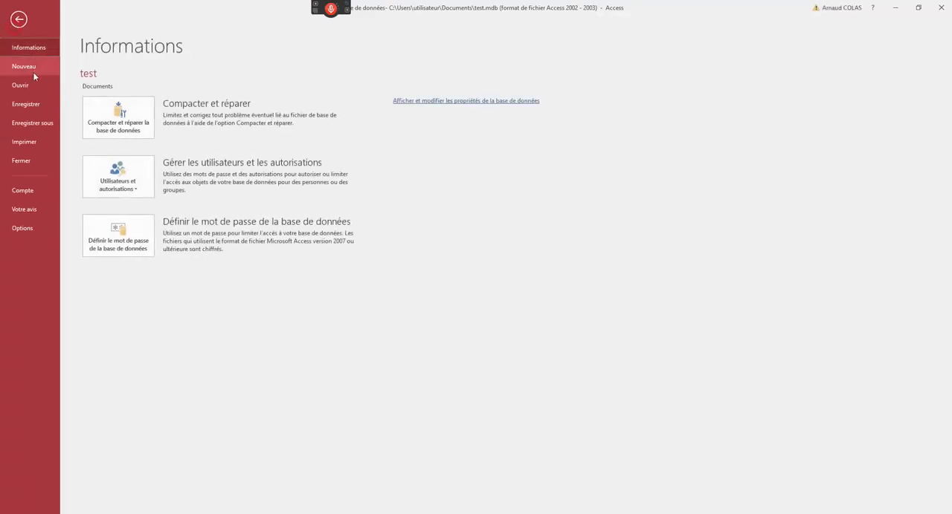
{"action": "left_click", "coordinate": [24, 160]}
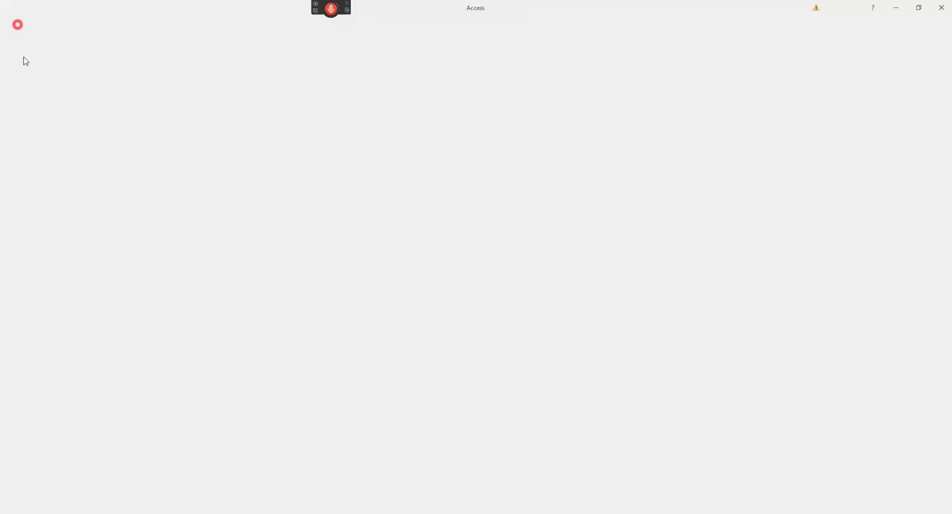
{"action": "left_click", "coordinate": [27, 86]}
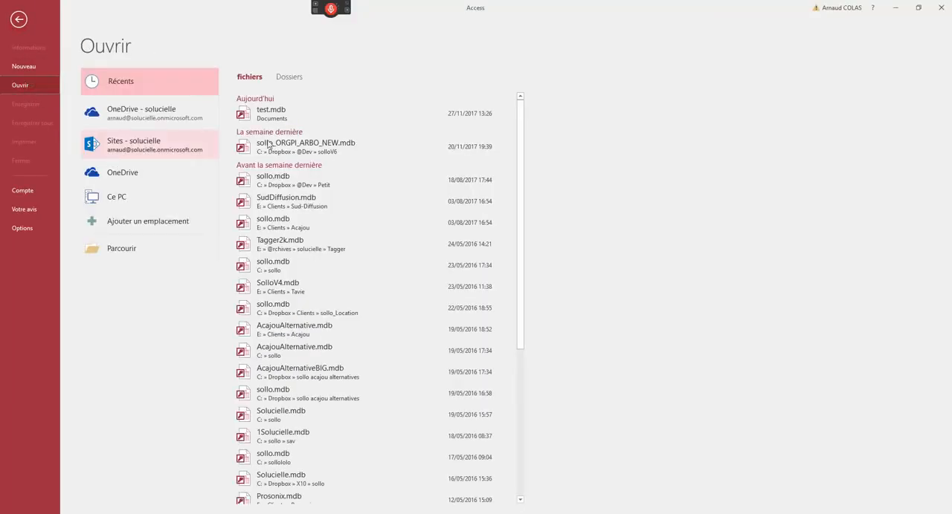
{"action": "left_click", "coordinate": [269, 113]}
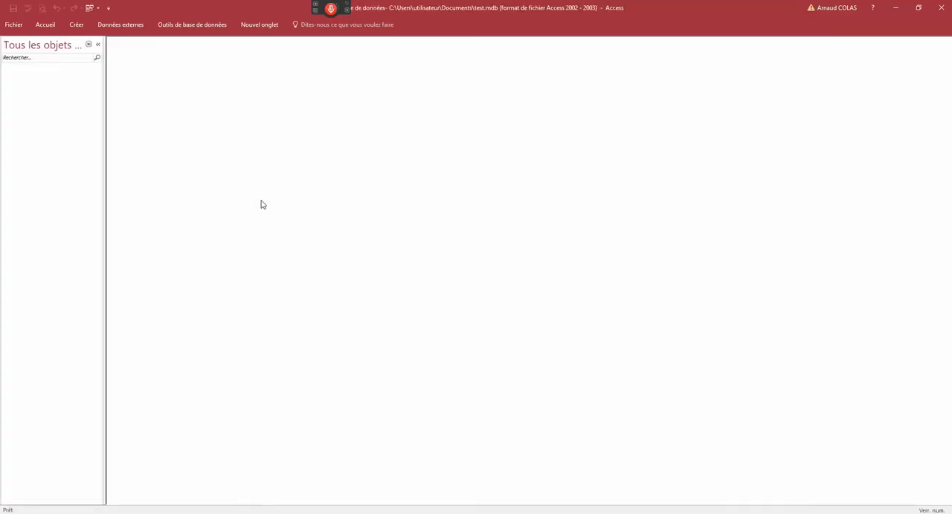
- Filter the navigation pane to show only Tables and start a new table in design view
{"action": "left_click", "coordinate": [89, 44]}
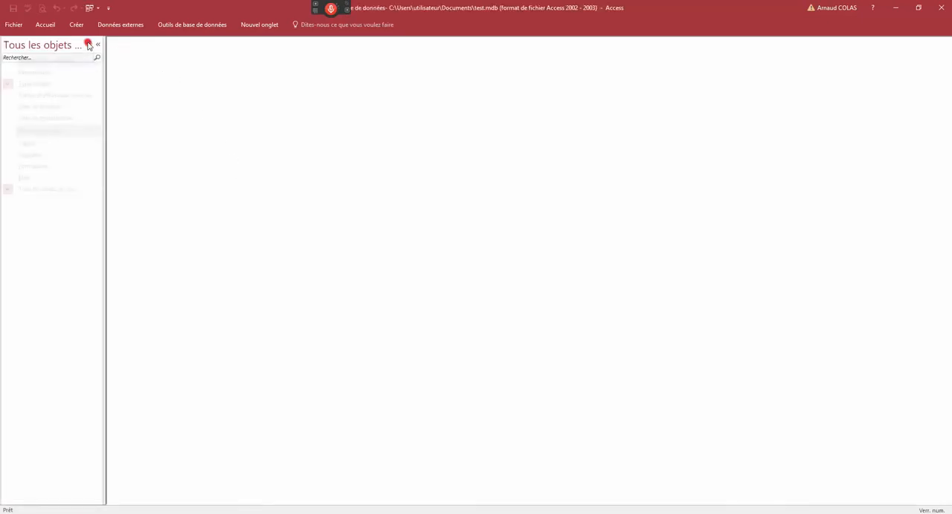
{"action": "left_click", "coordinate": [26, 145]}
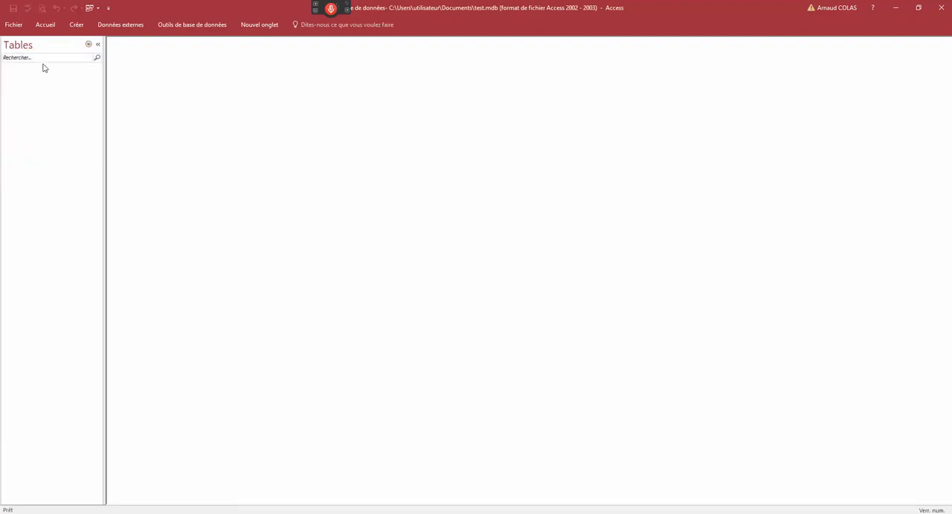
{"action": "left_click", "coordinate": [80, 26]}
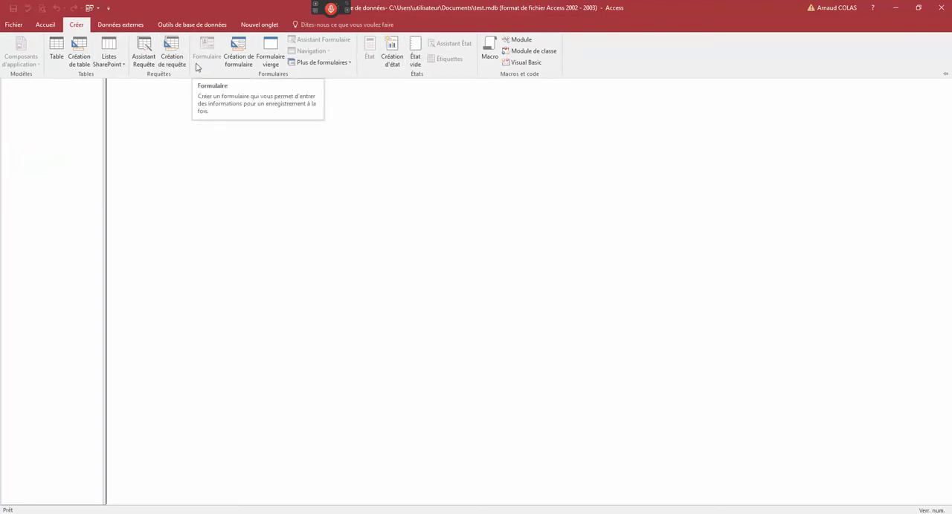
{"action": "left_click", "coordinate": [76, 53]}
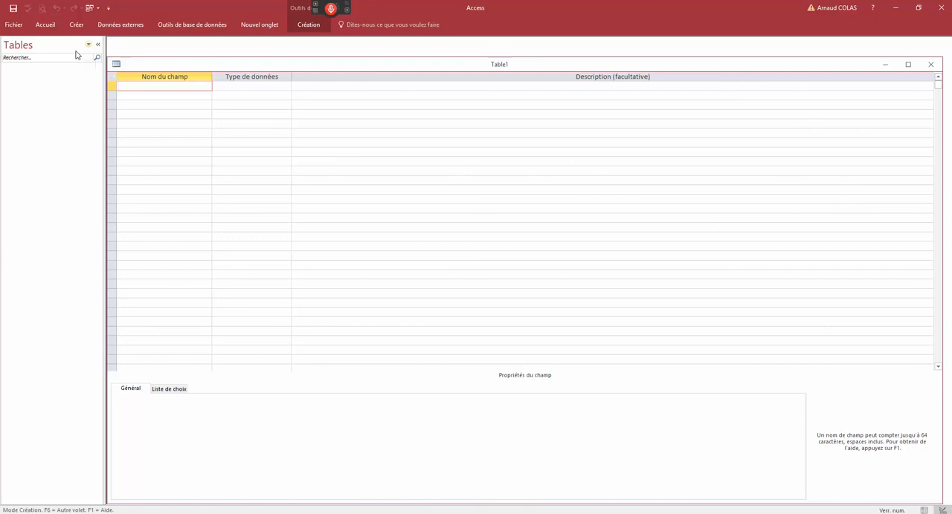
- Add a first field named "Nom de la société" with the Texte court data type and show the available data types
{"action": "type", "text": "Nom de la société"}
{"action": "key", "text": "Tab"}
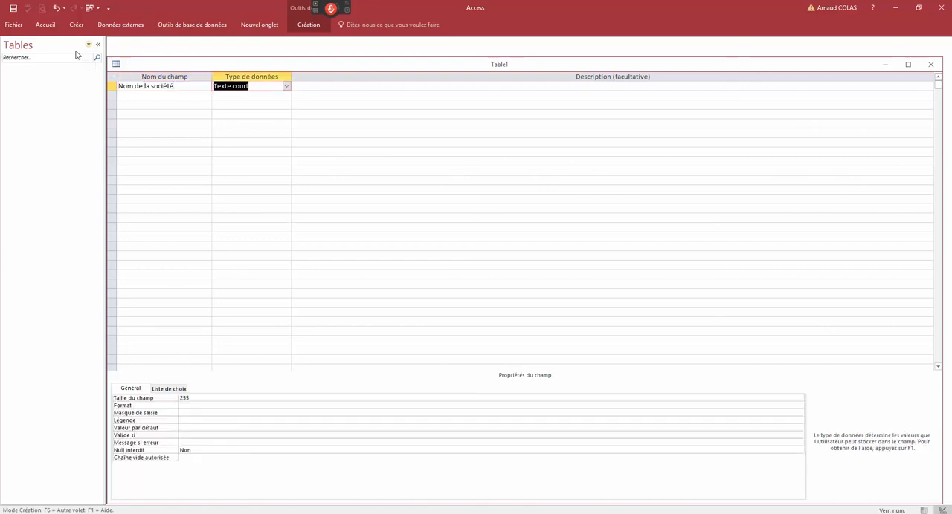
{"action": "left_click", "coordinate": [286, 87]}
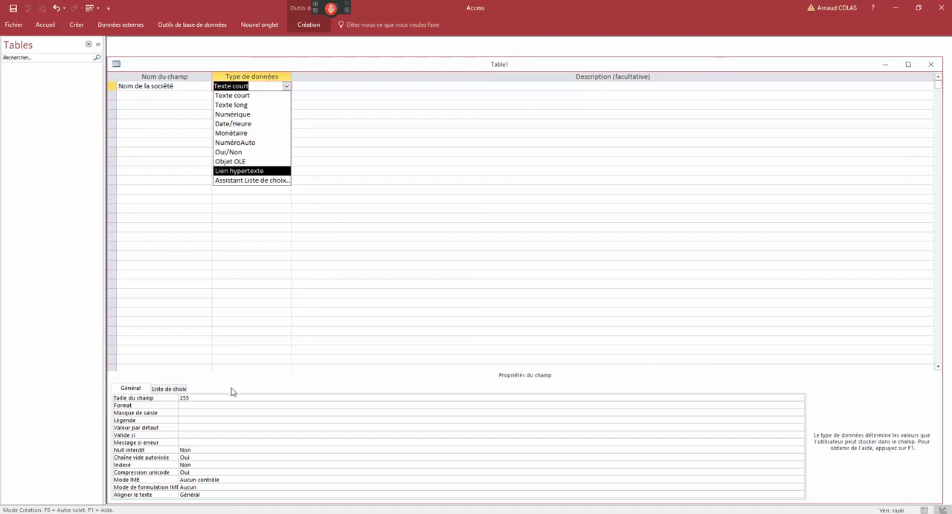
- Set the field size of "Nom de la société" to 60
{"action": "left_click", "coordinate": [204, 397]}
{"action": "left_click", "coordinate": [202, 398]}
{"action": "left_click_drag", "start_coordinate": [194, 399], "coordinate": [161, 428]}
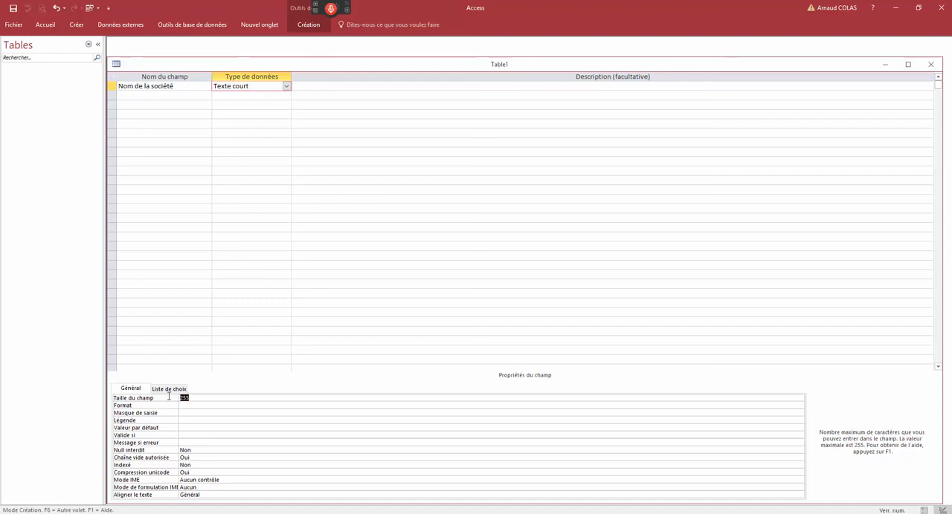
{"action": "type", "text": "60"}
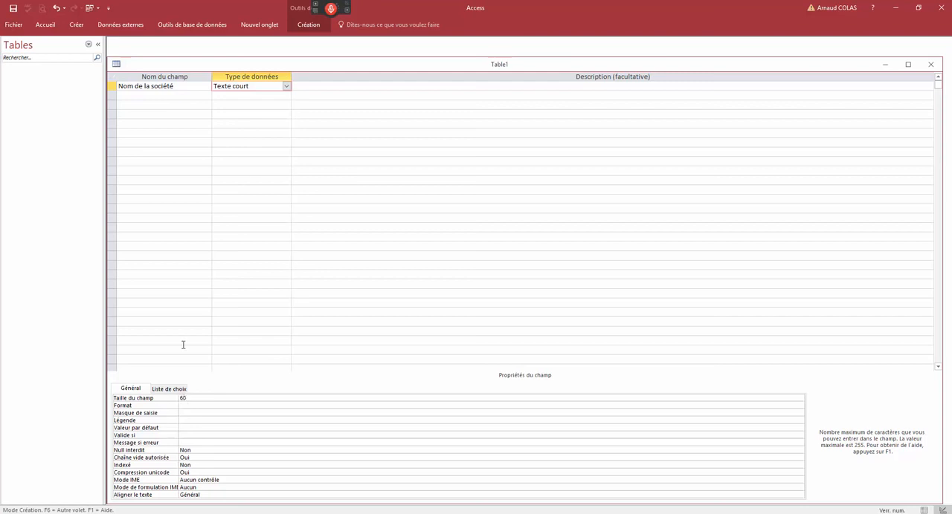
{"action": "left_click", "coordinate": [156, 96]}
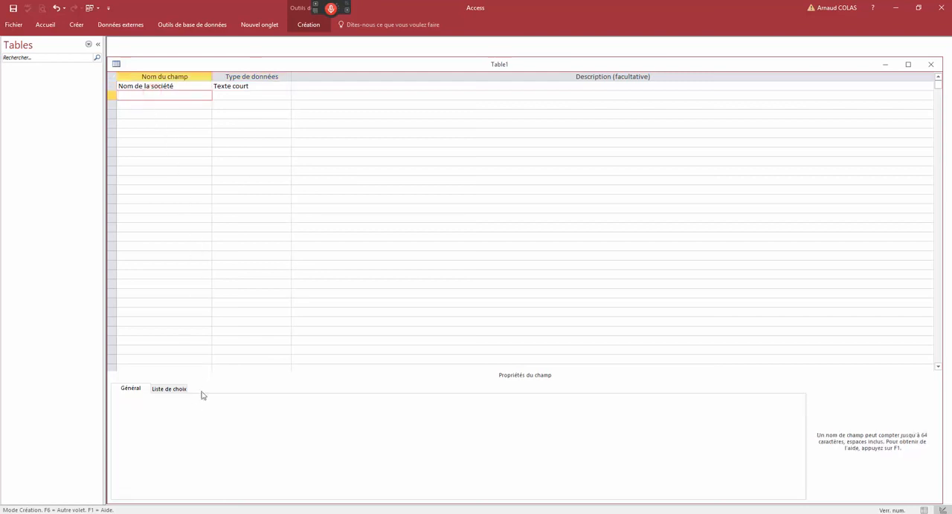
- Review the properties of the "Nom de la société" field and set Null interdit to Oui
{"action": "left_click", "coordinate": [185, 85]}
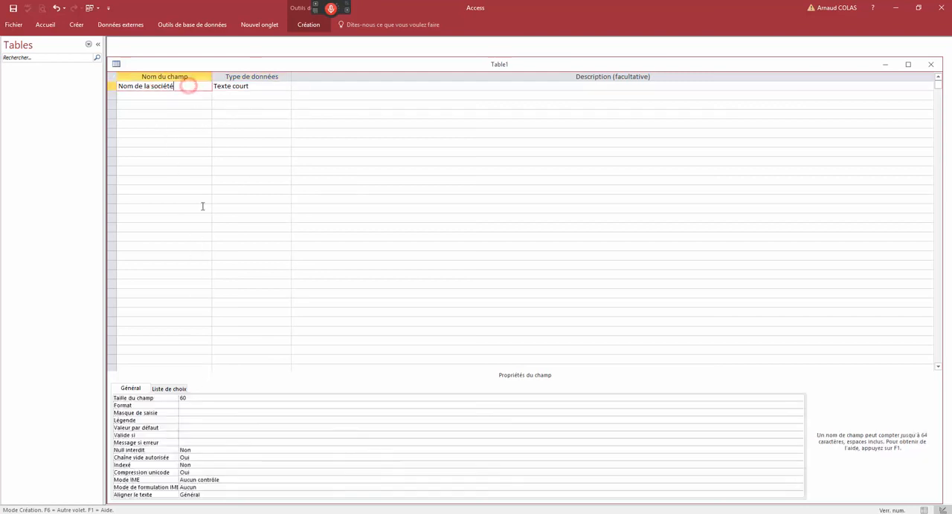
{"action": "left_click", "coordinate": [193, 399]}
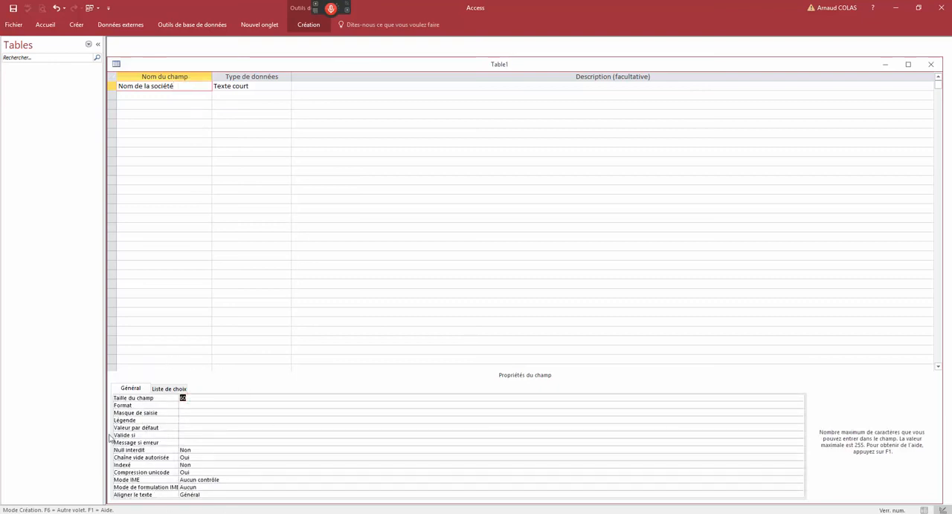
{"action": "left_click", "coordinate": [140, 413]}
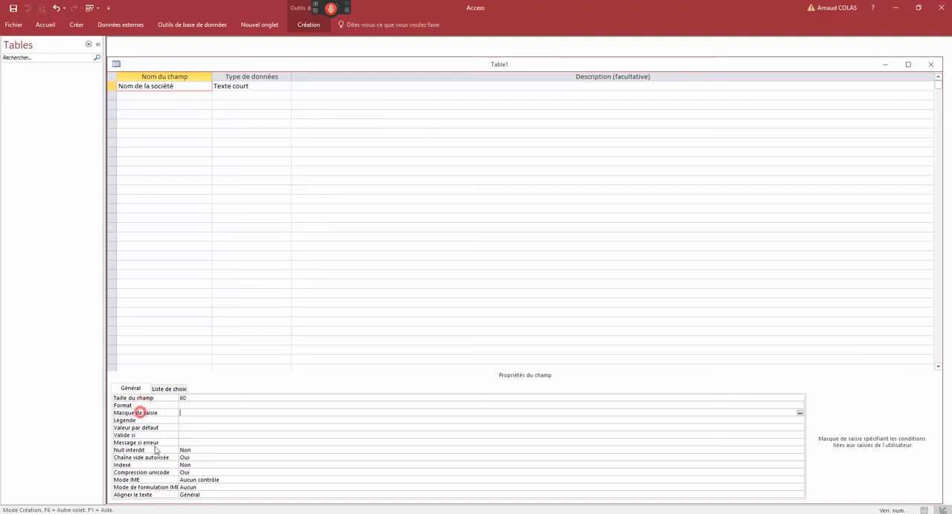
{"action": "left_click", "coordinate": [195, 420]}
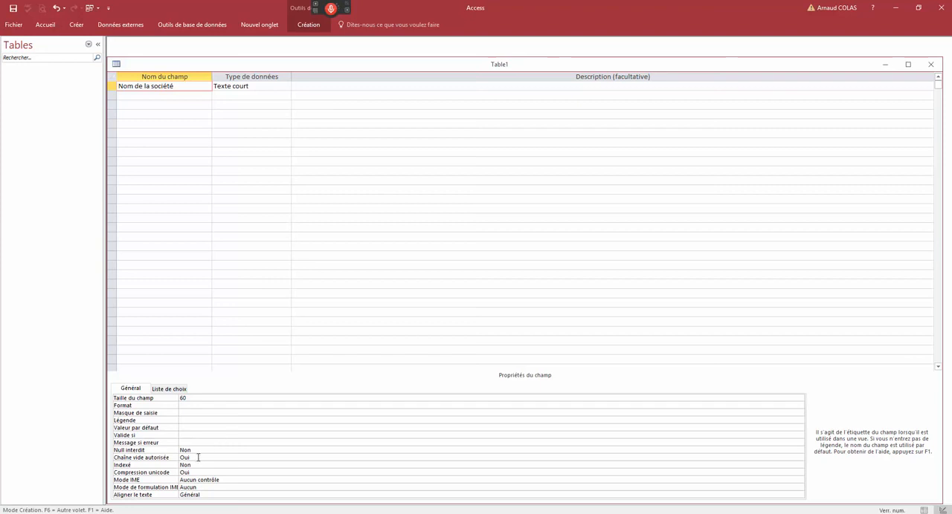
{"action": "left_click", "coordinate": [191, 457]}
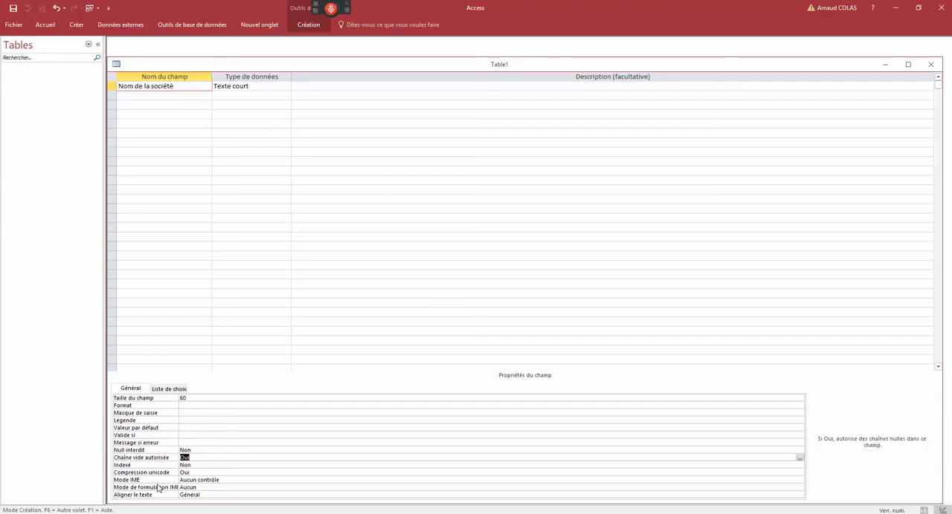
{"action": "left_click", "coordinate": [191, 449]}
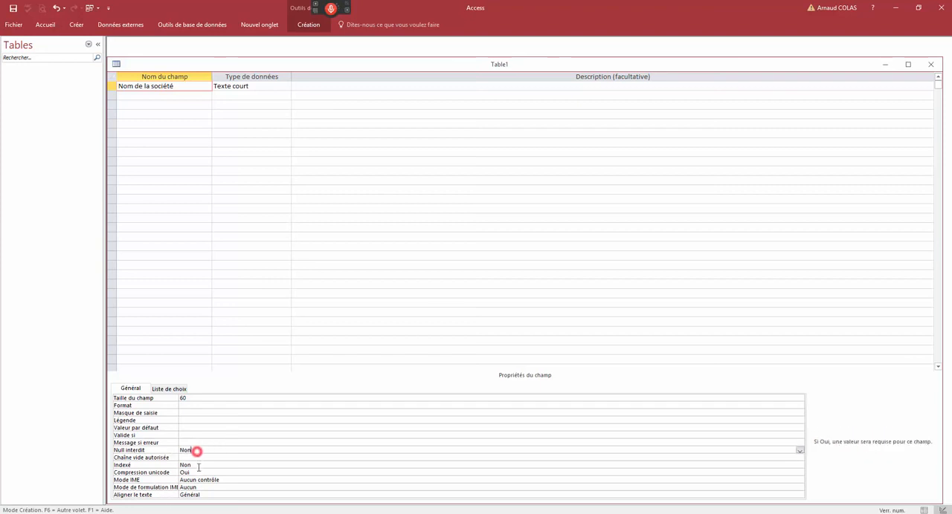
{"action": "double_click", "coordinate": [186, 450]}
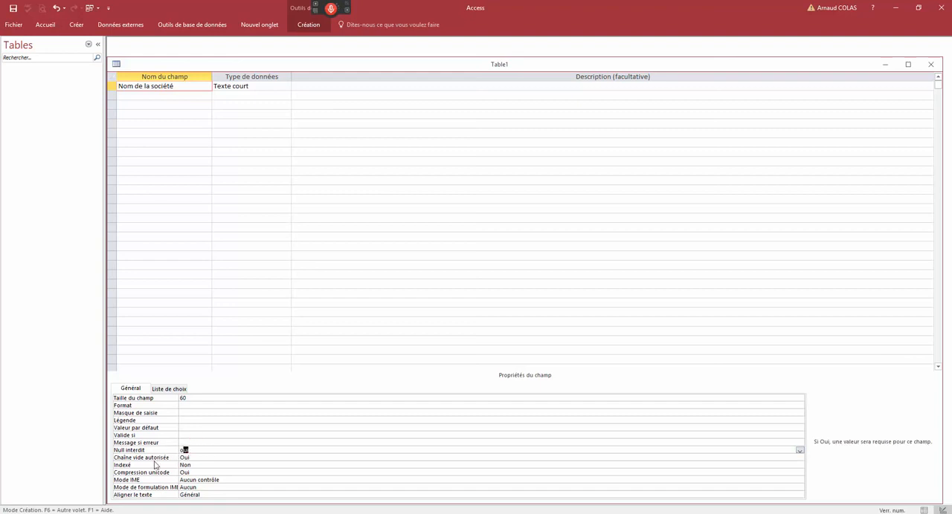
- Enter "Noim du dirigeant" as the name of the second field in the table design
{"action": "left_click", "coordinate": [177, 96]}
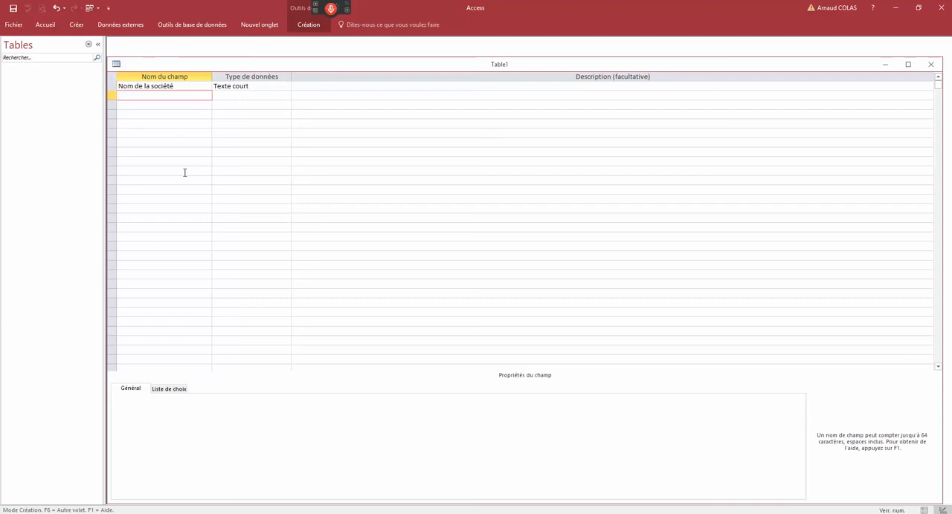
{"action": "type", "text": "Noim de la pmerson"}
{"action": "key", "text": "BackSpace"}
{"action": "key", "text": "BackSpace"}
{"action": "key", "text": "BackSpace"}
{"action": "key", "text": "BackSpace"}
{"action": "key", "text": "BackSpace"}
{"action": "key", "text": "BackSpace"}
{"action": "key", "text": "BackSpace"}
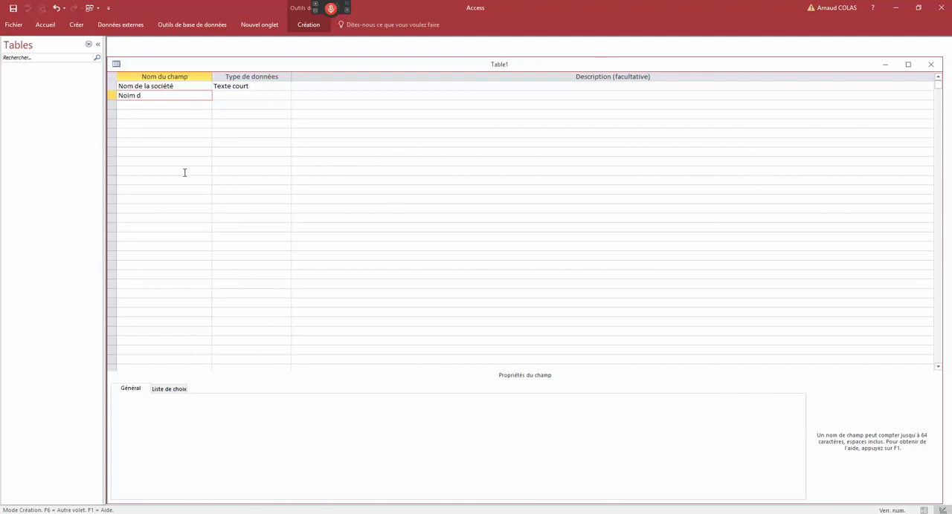
{"action": "type", "text": "u dirigeant"}
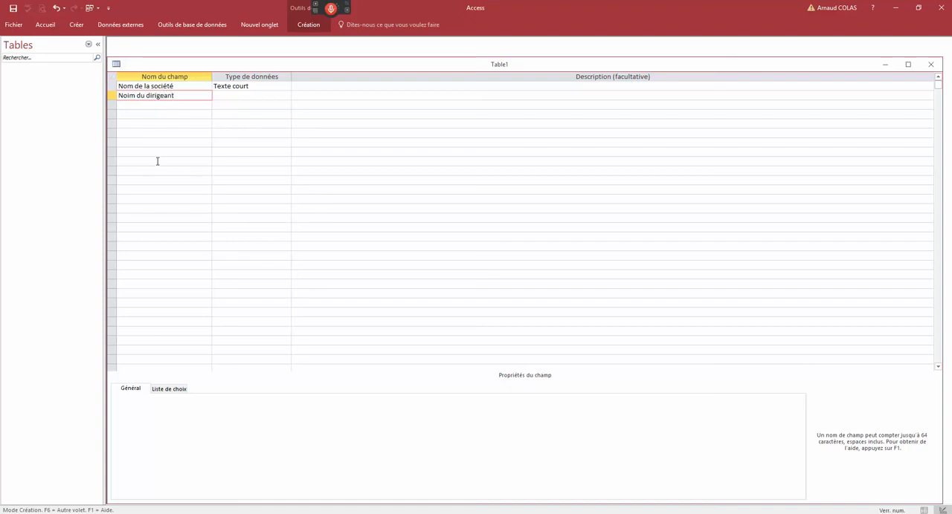
- Correct the second field's name to "Nom du dirigeant" and add a third field named "Prénom dirigeant", both with the Texte court data type
{"action": "left_click", "coordinate": [164, 105]}
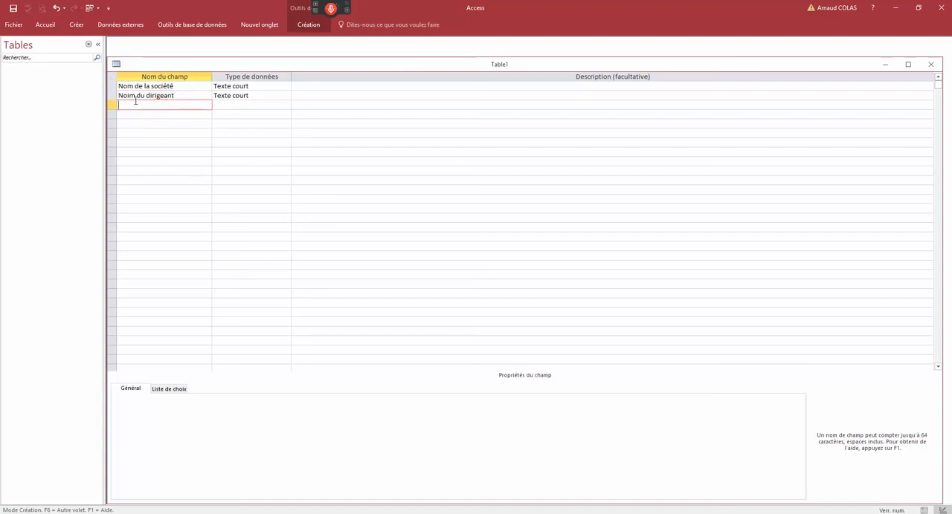
{"action": "left_click", "coordinate": [129, 95]}
{"action": "key", "text": "BackSpace"}
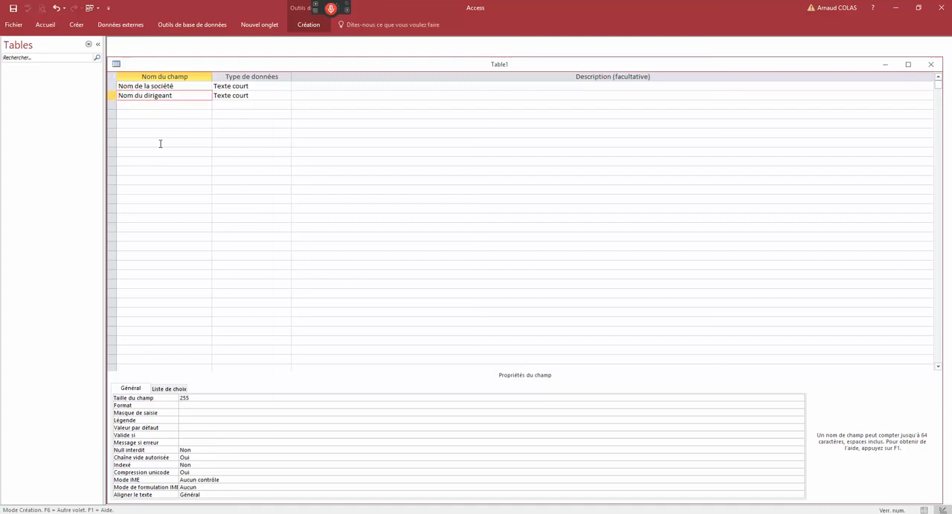
{"action": "left_click", "coordinate": [149, 104]}
{"action": "type", "text": "Prénom"}
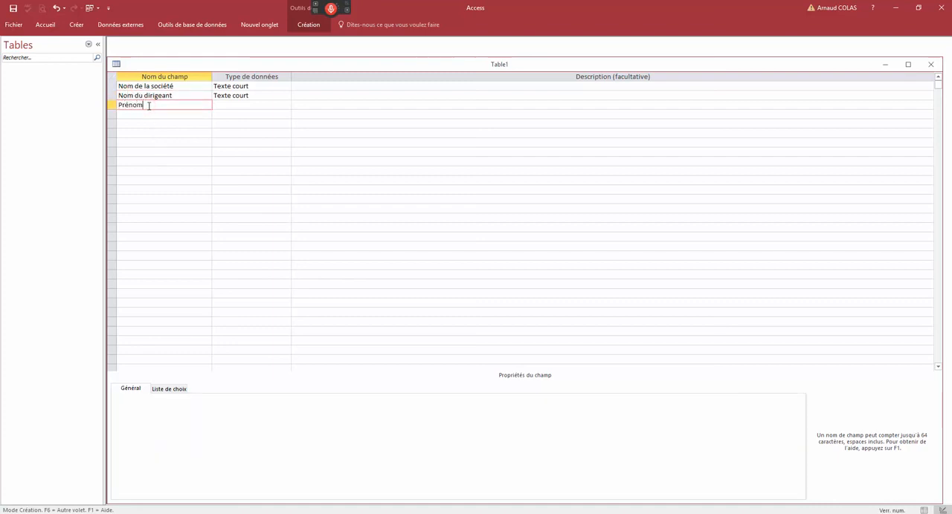
{"action": "type", "text": " dirigeant"}
- Add a field named "Adresse" below "Prénom dirigeant" with the Texte long data type
{"action": "left_click", "coordinate": [178, 114]}
{"action": "type", "text": "Adresse"}
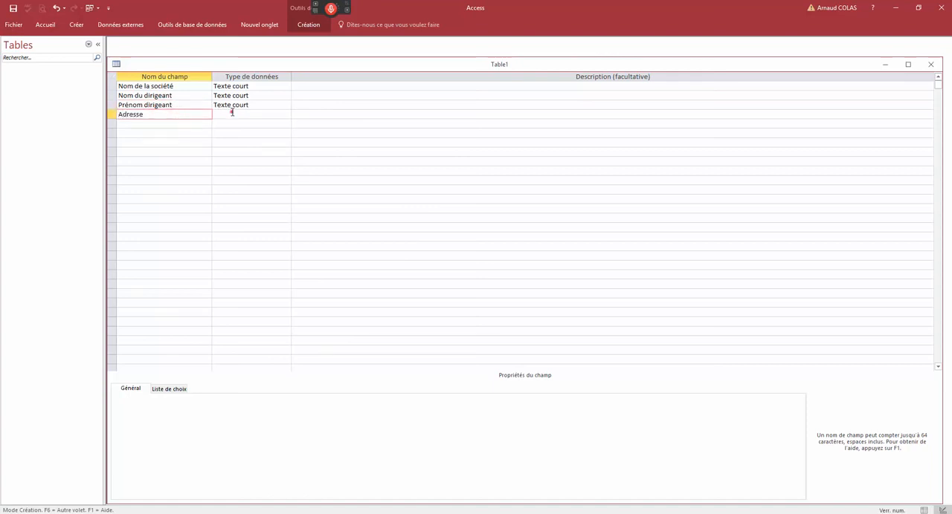
{"action": "left_click", "coordinate": [232, 113]}
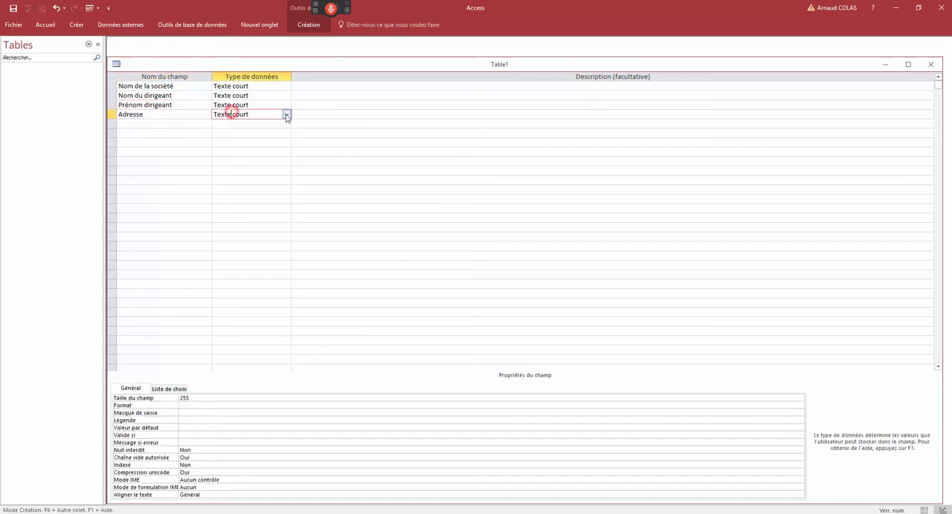
{"action": "left_click", "coordinate": [288, 115]}
{"action": "left_click", "coordinate": [248, 133]}
- Add a field named "Code postal" with the Numérique data type
{"action": "left_click", "coordinate": [167, 125]}
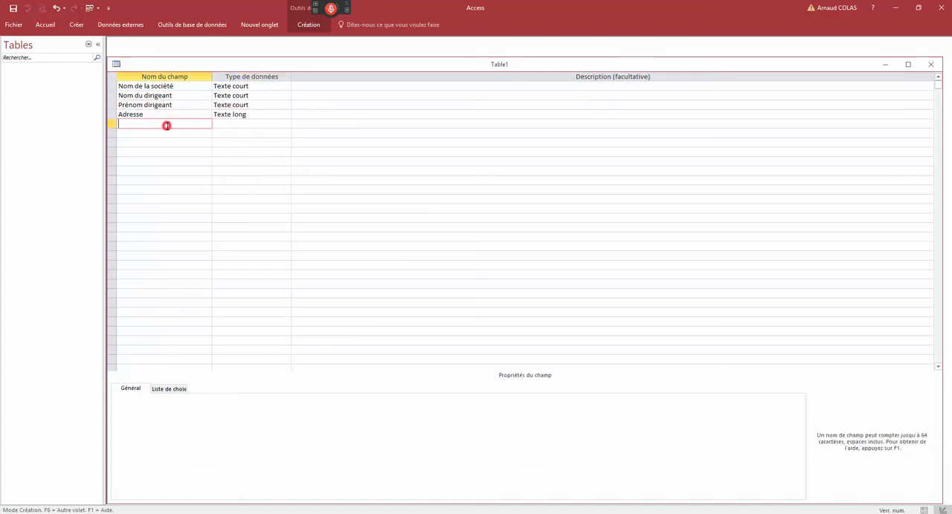
{"action": "type", "text": "Code postal"}
{"action": "left_click", "coordinate": [234, 124]}
{"action": "left_click", "coordinate": [286, 123]}
{"action": "left_click", "coordinate": [246, 149]}
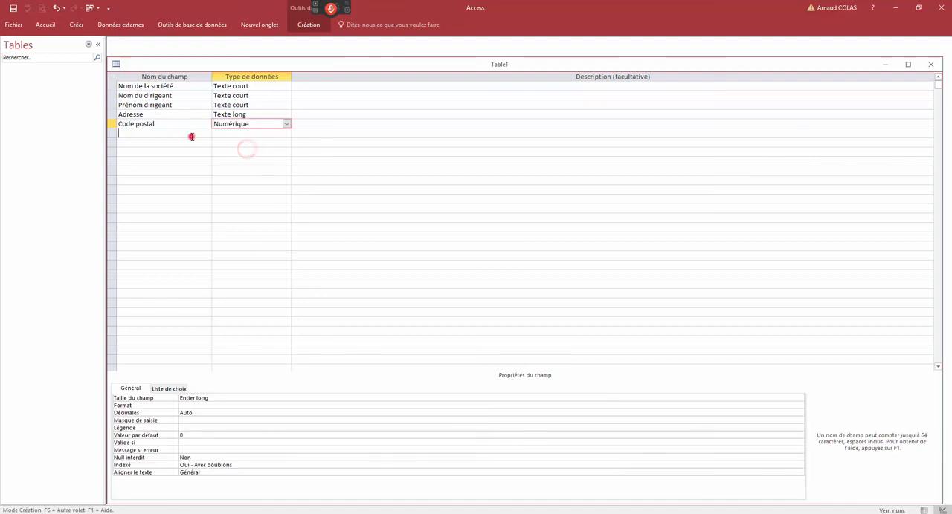
- Add a field named "Ville" below "Code postal" with the Texte court data type
{"action": "left_click", "coordinate": [191, 137]}
{"action": "type", "text": "Ville"}
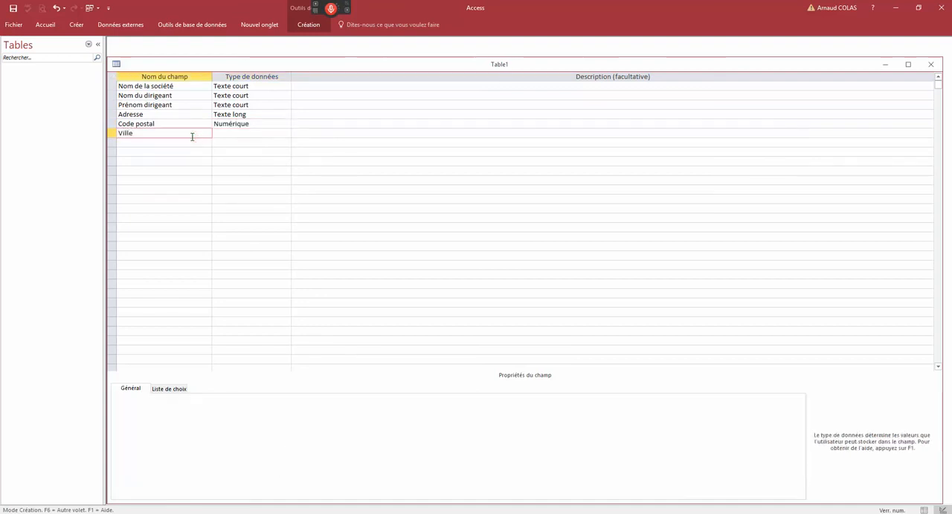
{"action": "key", "text": "Return"}
{"action": "key", "text": "Return"}
{"action": "key", "text": "Return"}
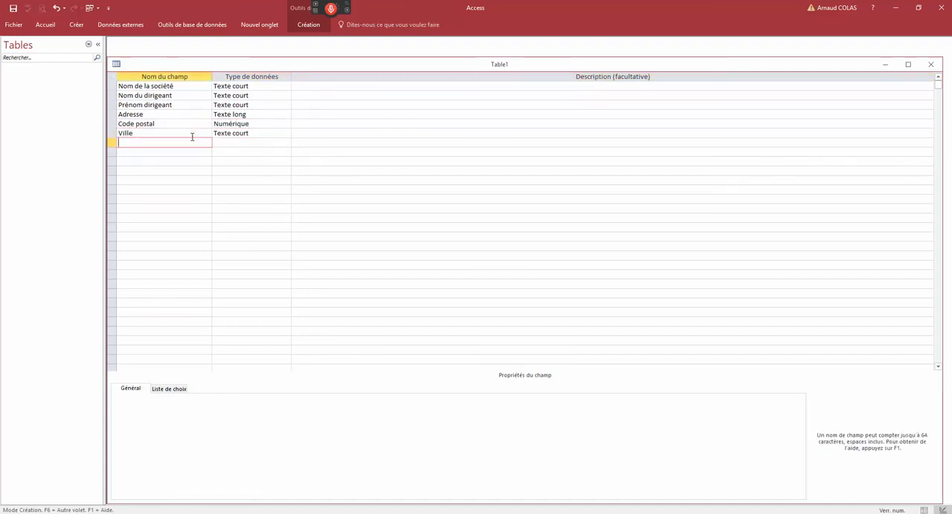
- Add a field named "CA" below "Ville" with the Numérique data type
{"action": "type", "text": "CA"}
{"action": "left_click", "coordinate": [251, 143]}
{"action": "left_click", "coordinate": [285, 142]}
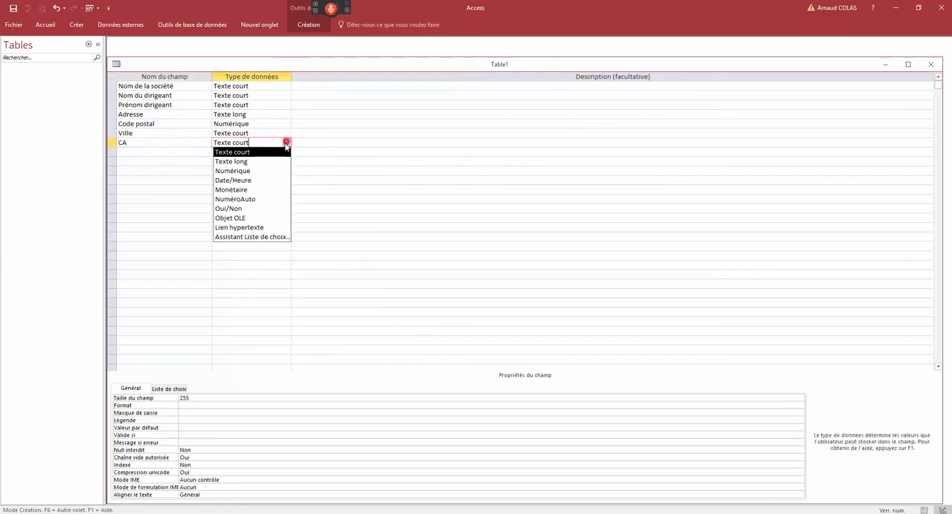
{"action": "left_click", "coordinate": [257, 172]}
- Add a field named "Connu le" below "CA" with the Date/Heure data type
{"action": "left_click", "coordinate": [170, 153]}
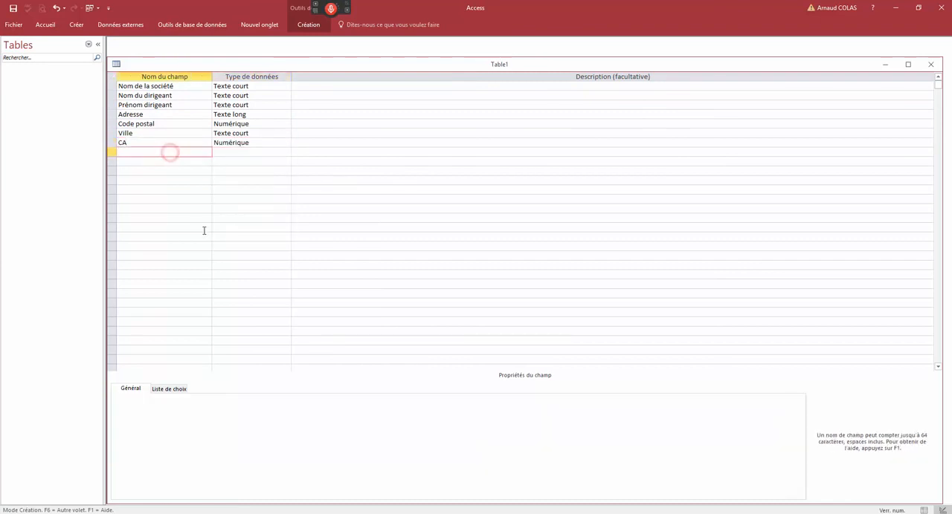
{"action": "type", "text": "Conne le"}
{"action": "left_click", "coordinate": [236, 151]}
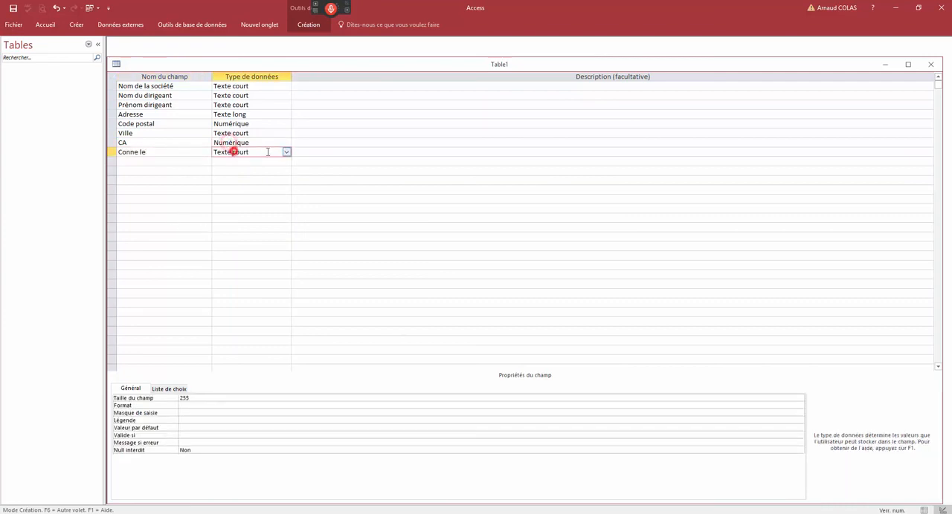
{"action": "left_click", "coordinate": [286, 151]}
{"action": "left_click", "coordinate": [248, 190]}
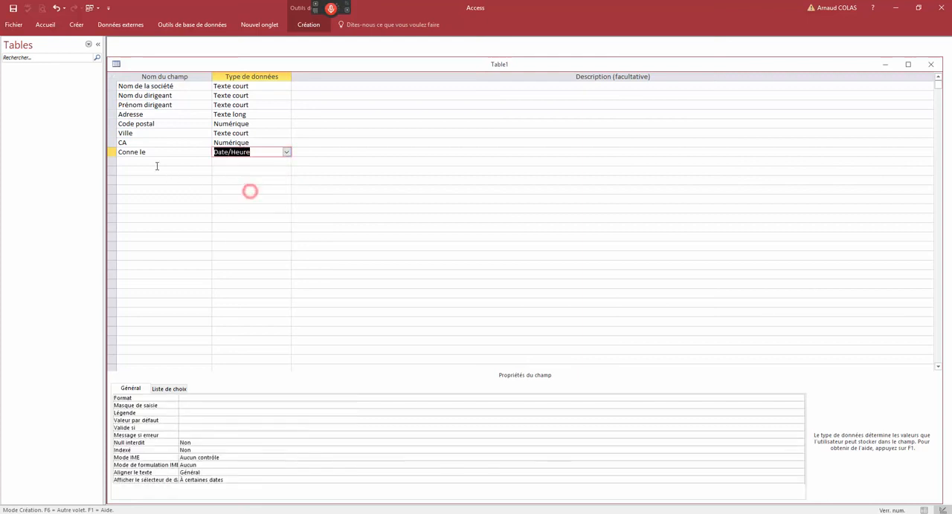
{"action": "left_click", "coordinate": [155, 162]}
{"action": "left_click", "coordinate": [136, 152]}
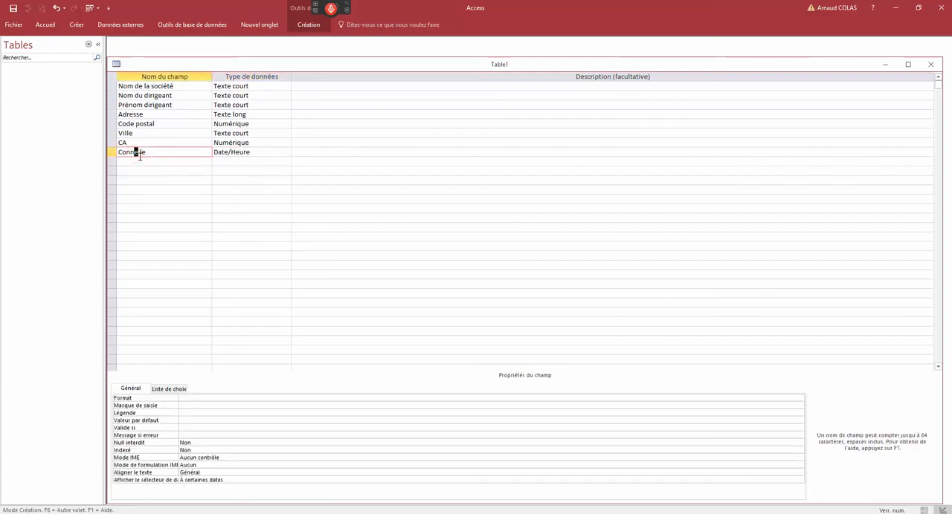
{"action": "key", "text": "BackSpace"}
{"action": "type", "text": "u"}
- Add a field named "Résident" below "Connu le" with the Oui/Non data type
{"action": "left_click", "coordinate": [154, 161]}
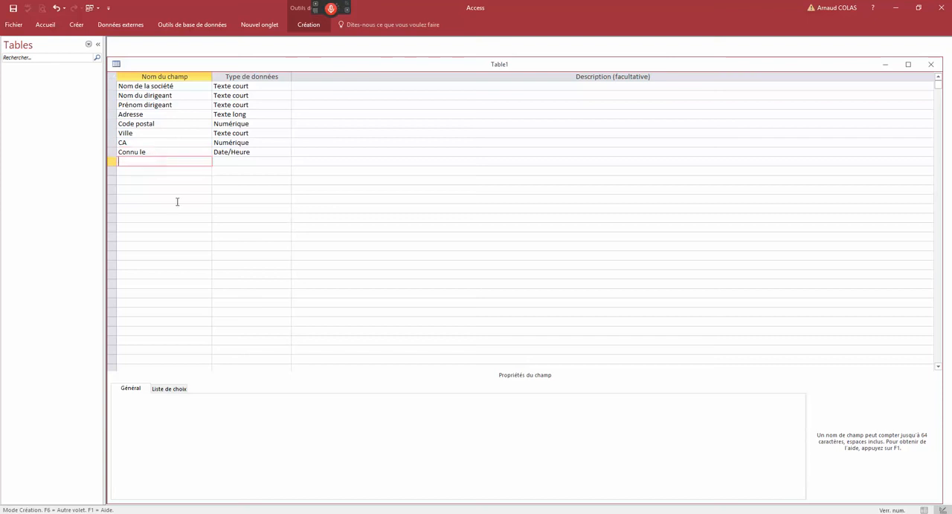
{"action": "type", "text": "Résident"}
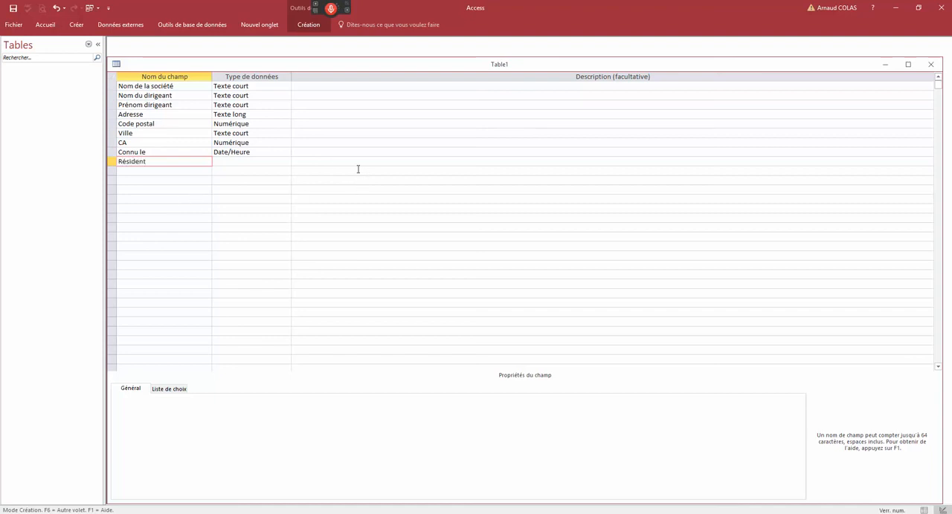
{"action": "left_click", "coordinate": [293, 161]}
{"action": "left_click", "coordinate": [286, 161]}
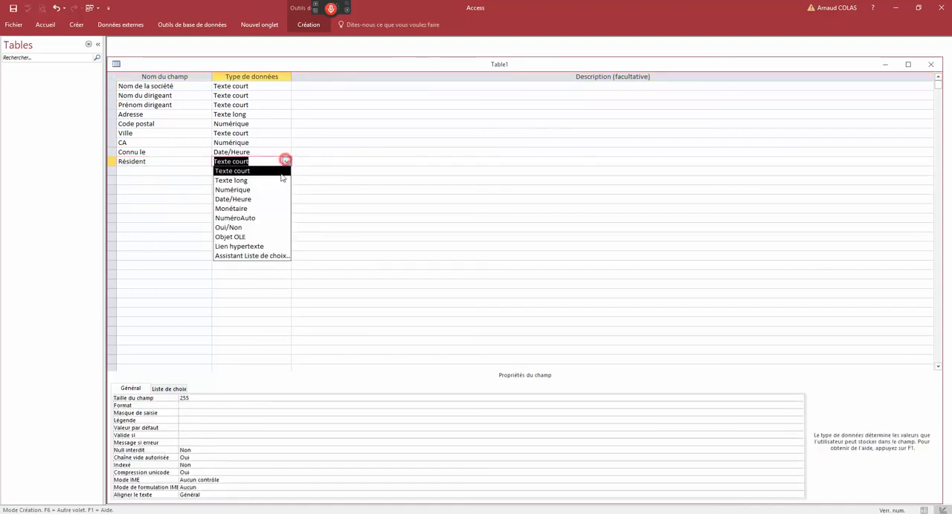
{"action": "left_click", "coordinate": [237, 228]}
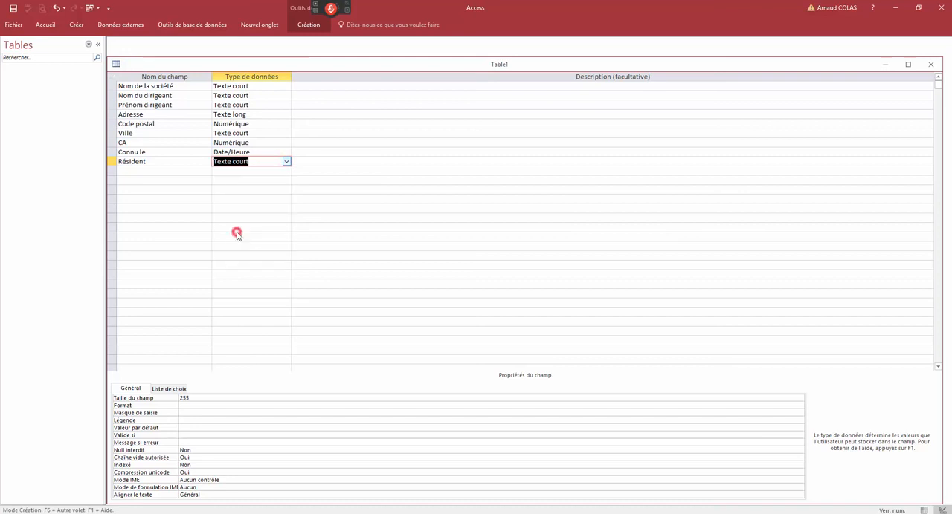
- Insert an empty row above the "Nom de la société" field in the table design
{"action": "left_click", "coordinate": [168, 127]}
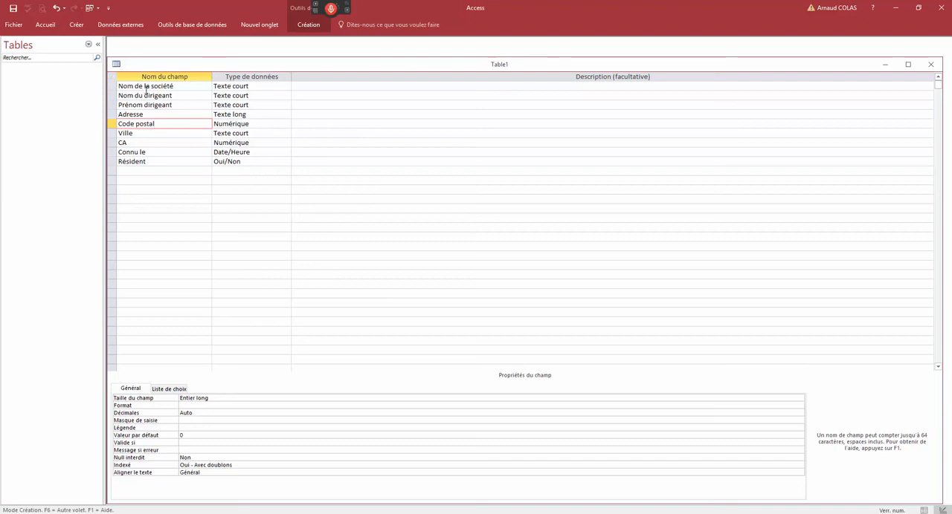
{"action": "left_click_drag", "start_coordinate": [113, 86], "coordinate": [119, 158]}
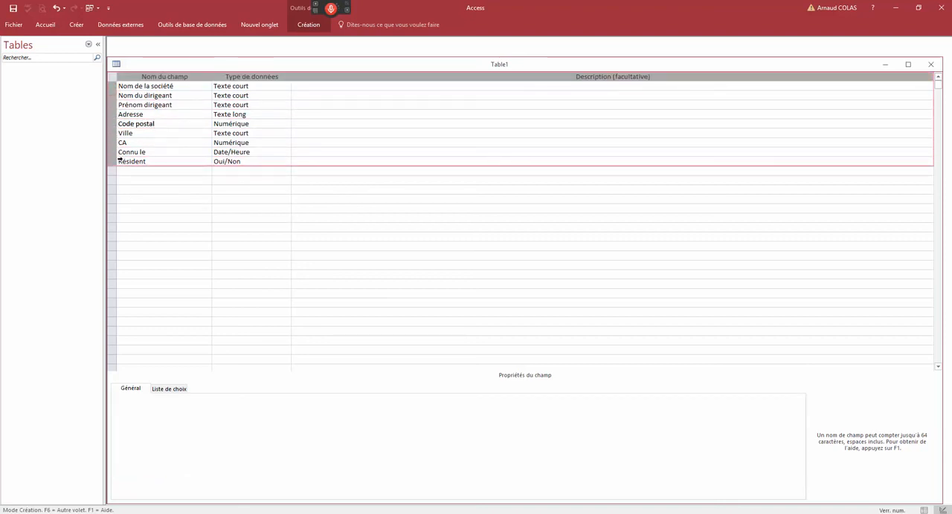
{"action": "left_click", "coordinate": [112, 86]}
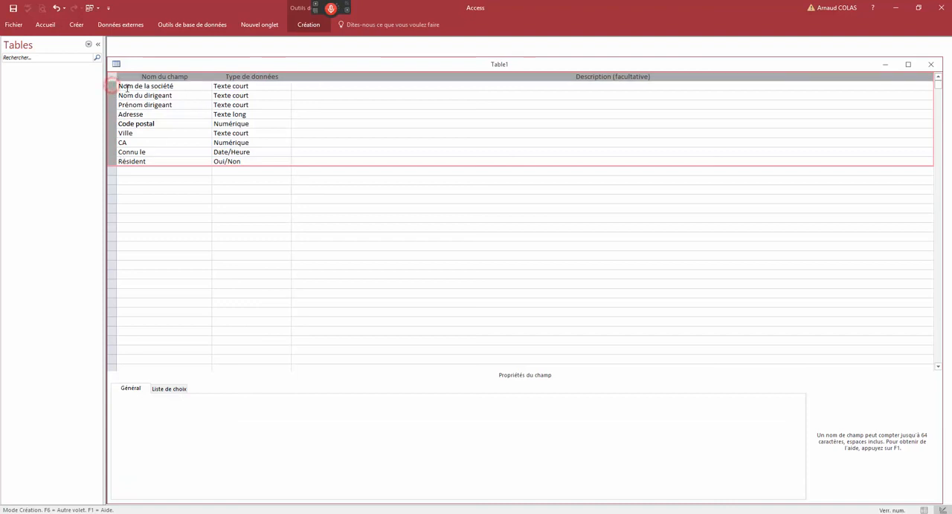
{"action": "left_click", "coordinate": [125, 88]}
{"action": "left_click", "coordinate": [113, 86]}
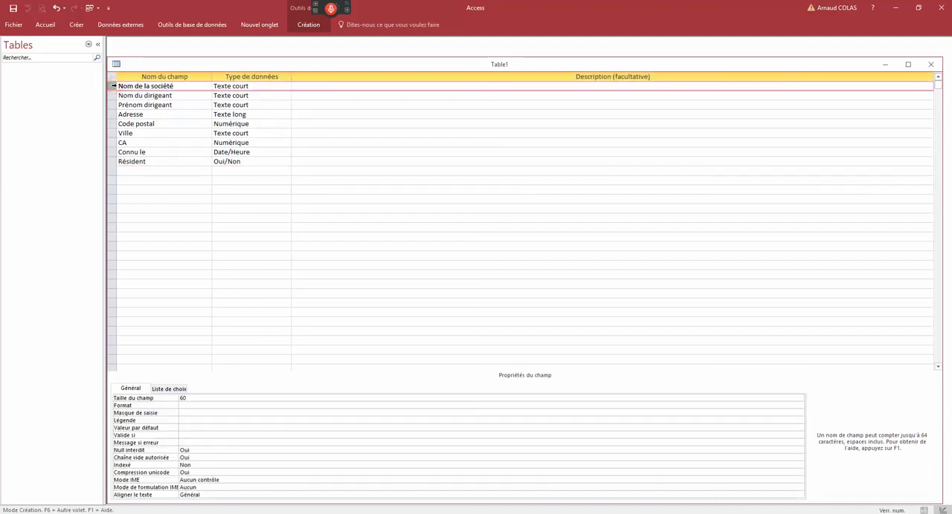
{"action": "right_click", "coordinate": [114, 86]}
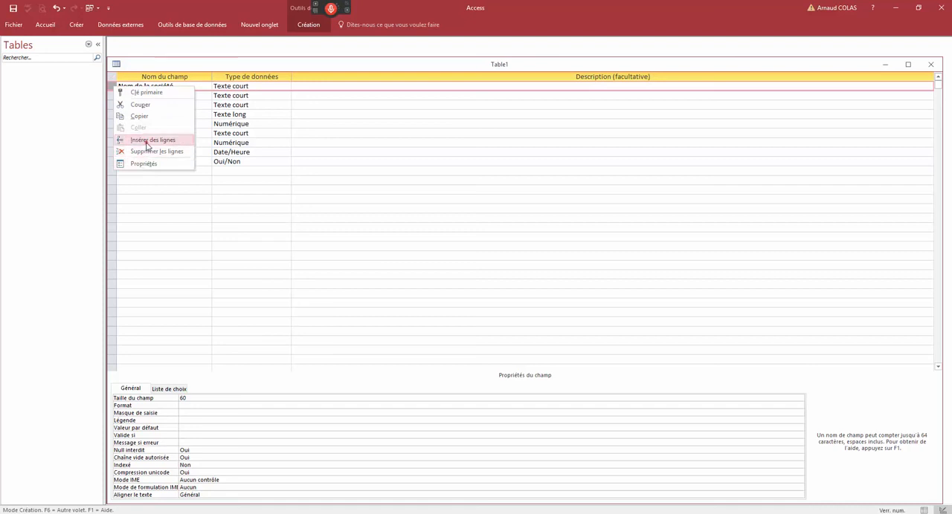
{"action": "left_click", "coordinate": [147, 140]}
- Define the new first row as a field named "Code" with the NuméroAuto data type
{"action": "left_click", "coordinate": [141, 87]}
{"action": "left_click", "coordinate": [223, 86]}
{"action": "left_click", "coordinate": [287, 87]}
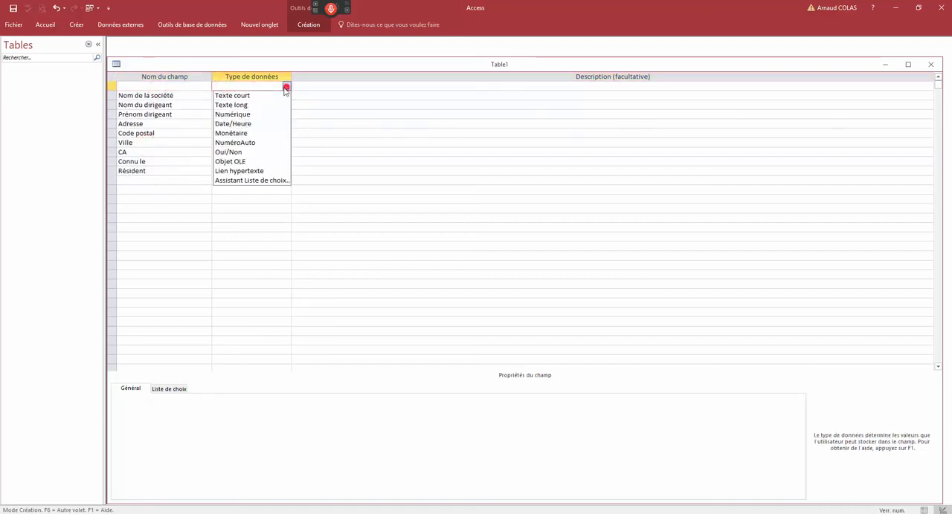
{"action": "left_click", "coordinate": [249, 142]}
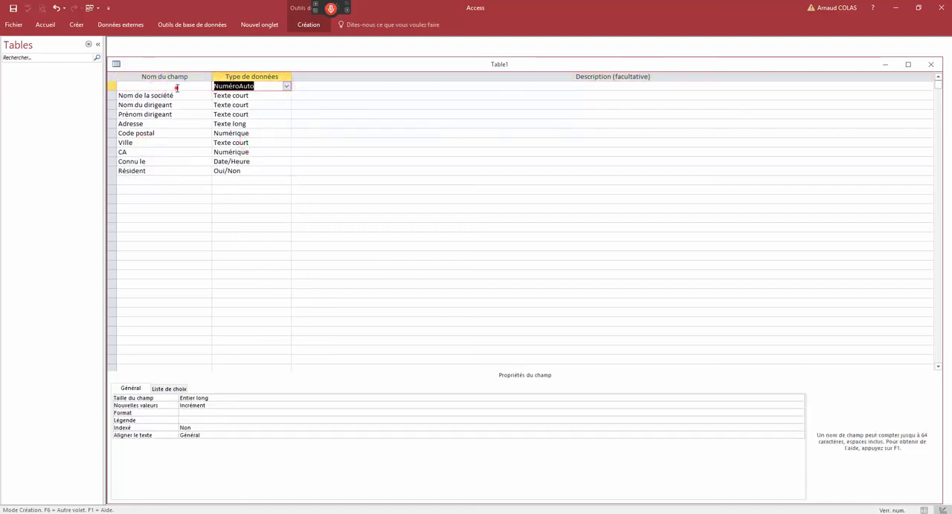
{"action": "left_click", "coordinate": [177, 88]}
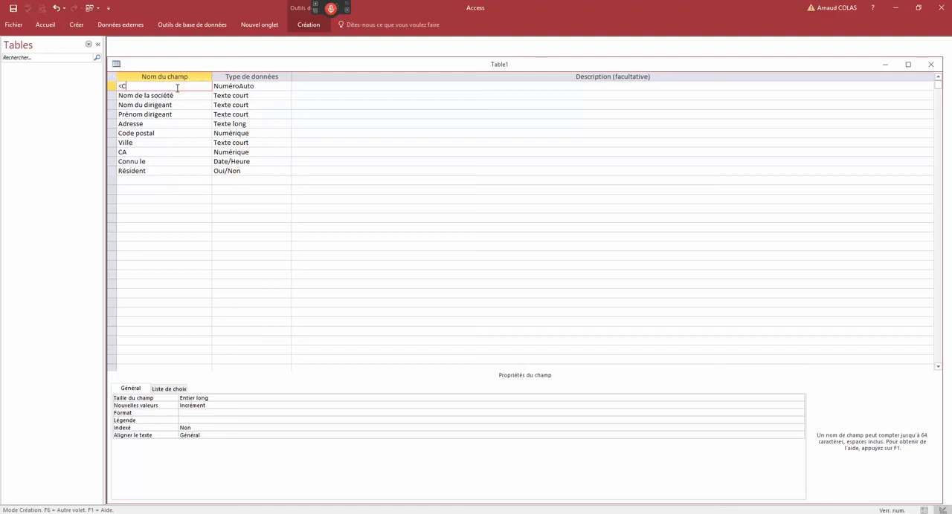
{"action": "type", "text": "Code"}
{"action": "left_click", "coordinate": [206, 146]}
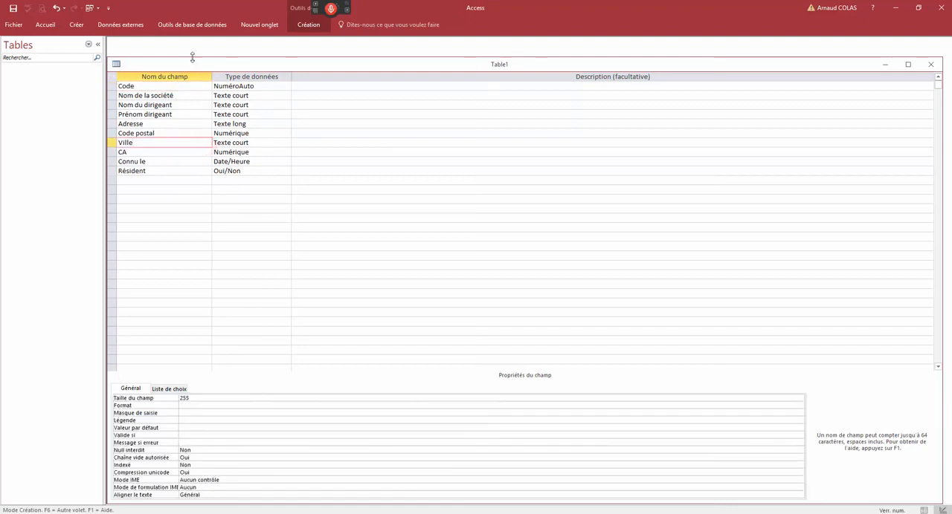
- Keep the ribbon permanently expanded and make the "Code" field the table's primary key
{"action": "left_click_drag", "start_coordinate": [193, 66], "coordinate": [208, 67]}
{"action": "left_click", "coordinate": [129, 87]}
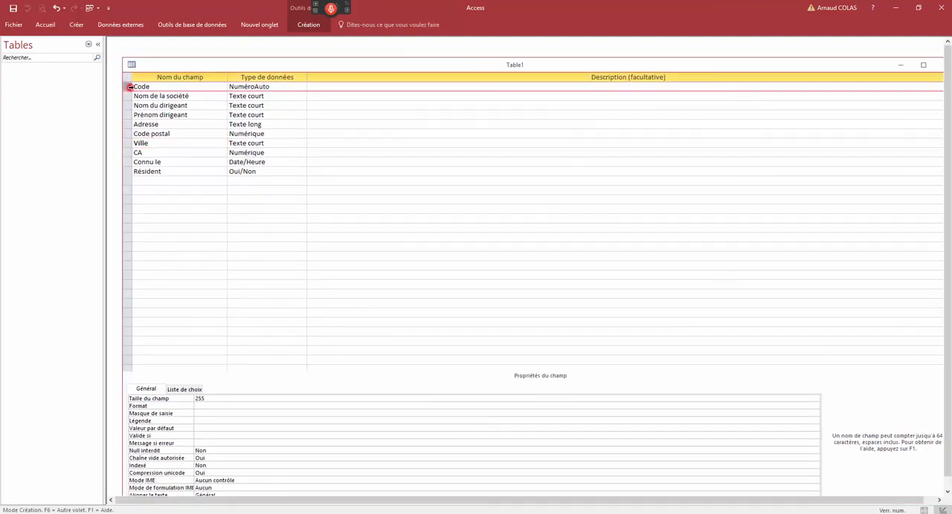
{"action": "left_click", "coordinate": [308, 25]}
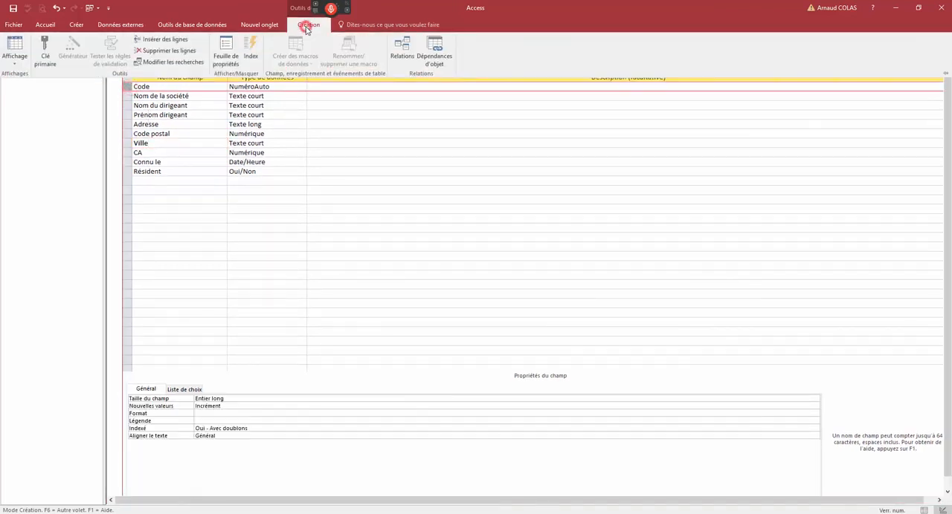
{"action": "left_click", "coordinate": [295, 106]}
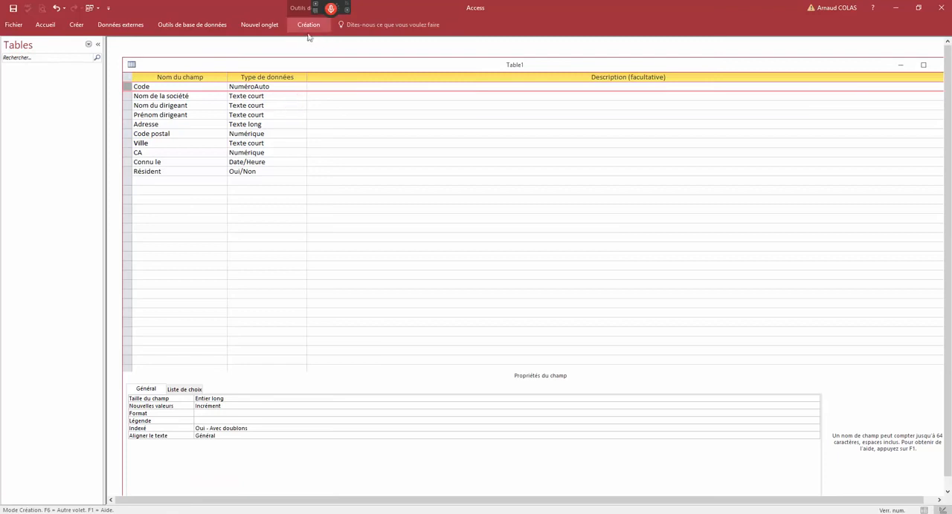
{"action": "left_click", "coordinate": [308, 24]}
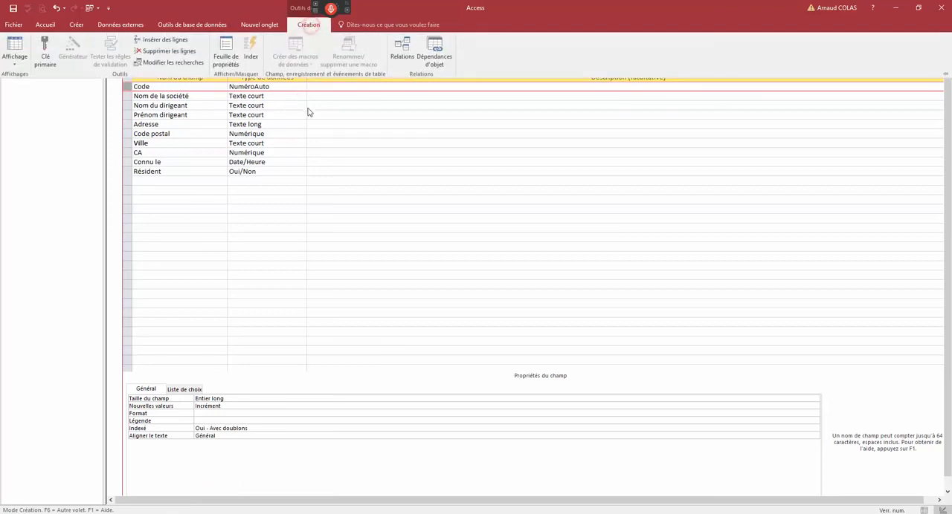
{"action": "left_click", "coordinate": [308, 103]}
{"action": "double_click", "coordinate": [317, 28]}
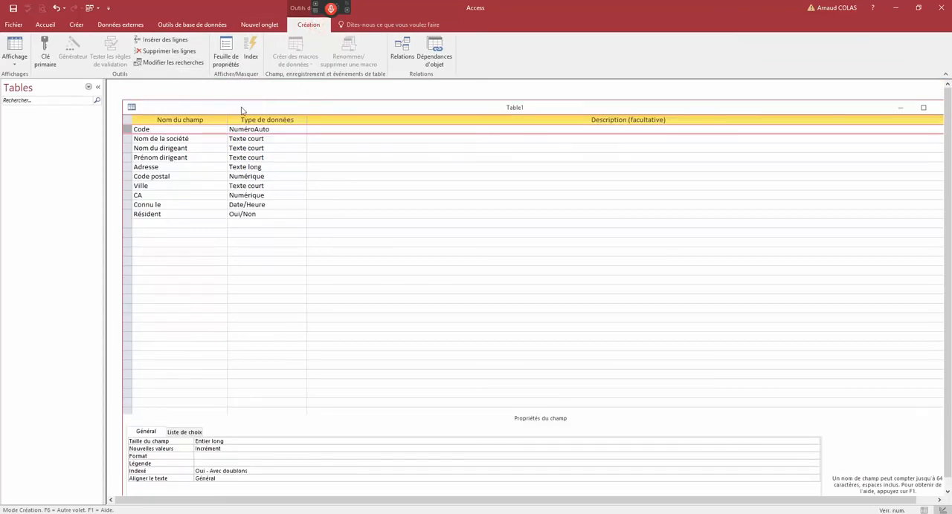
{"action": "left_click", "coordinate": [128, 130]}
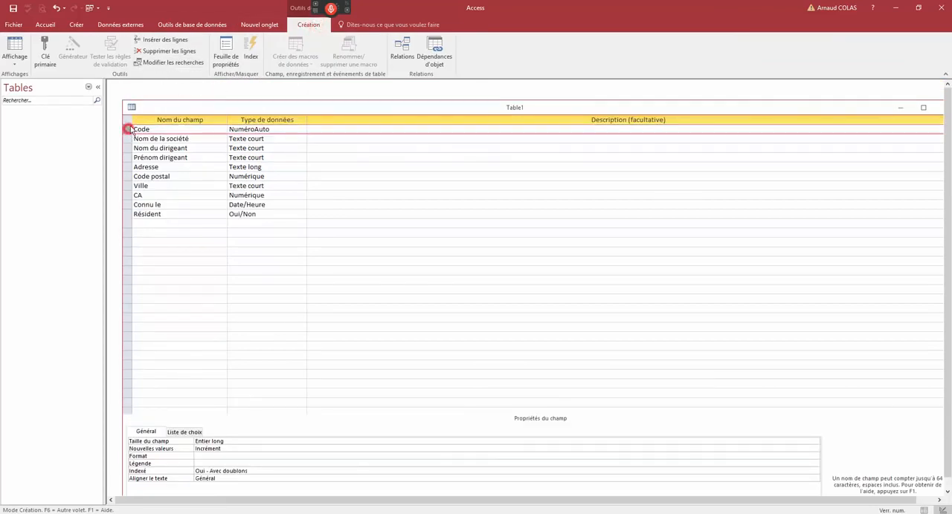
{"action": "left_click", "coordinate": [46, 57]}
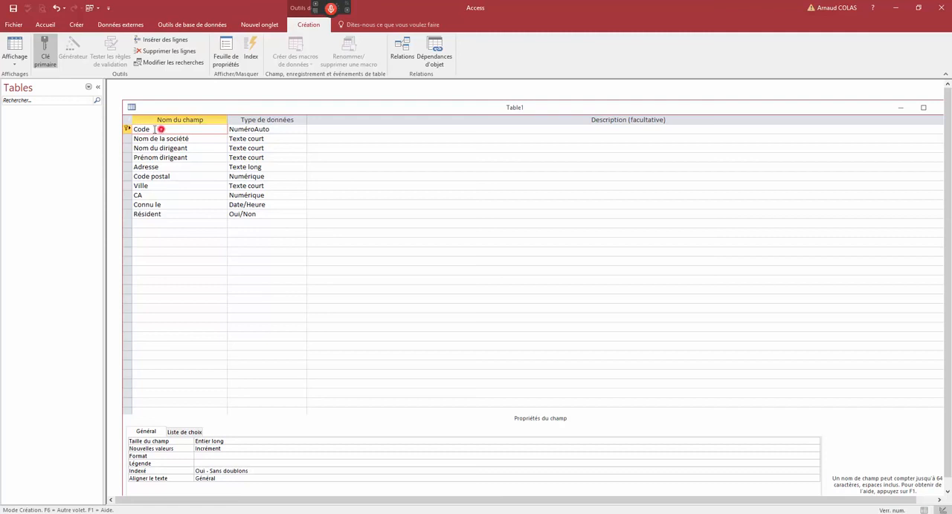
- Close the table design, saving its changes under the table name "Client"
{"action": "left_click_drag", "start_coordinate": [161, 129], "coordinate": [133, 131]}
{"action": "double_click", "coordinate": [131, 107]}
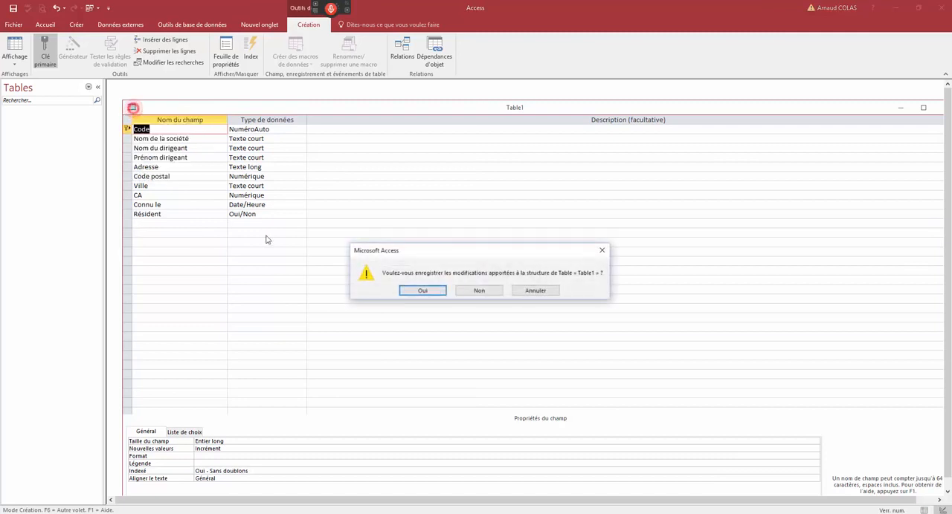
{"action": "left_click", "coordinate": [406, 291]}
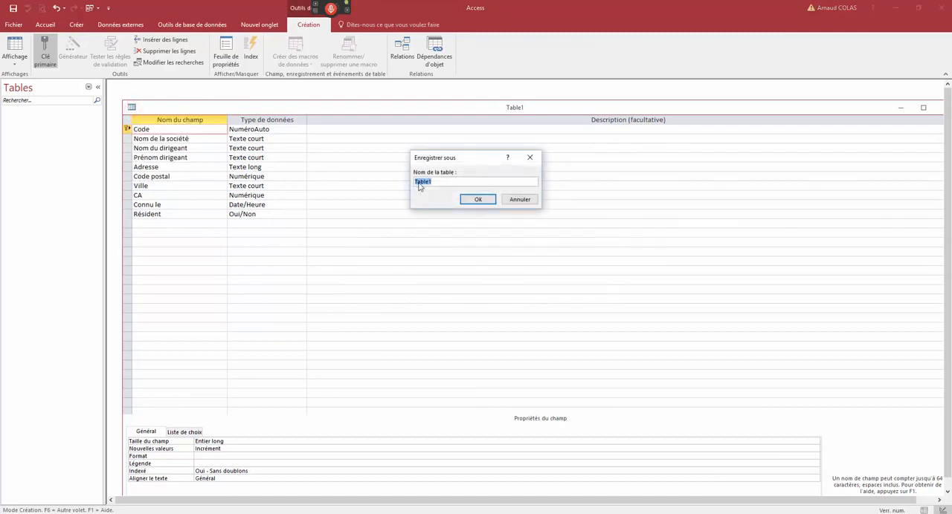
{"action": "type", "text": "Client"}
{"action": "key", "text": "Return"}
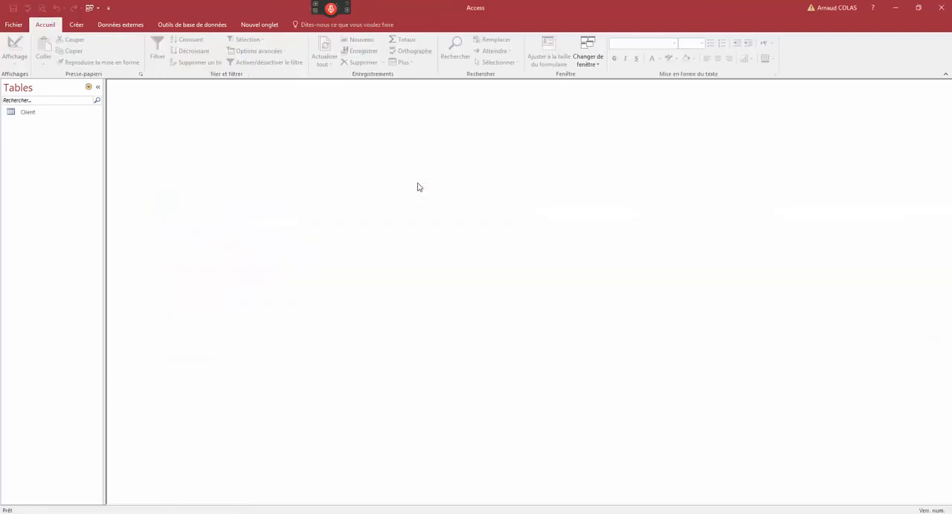
- Open the Client table and start a record with company name "Solucielle" and the director's surname and first name
{"action": "double_click", "coordinate": [29, 112]}
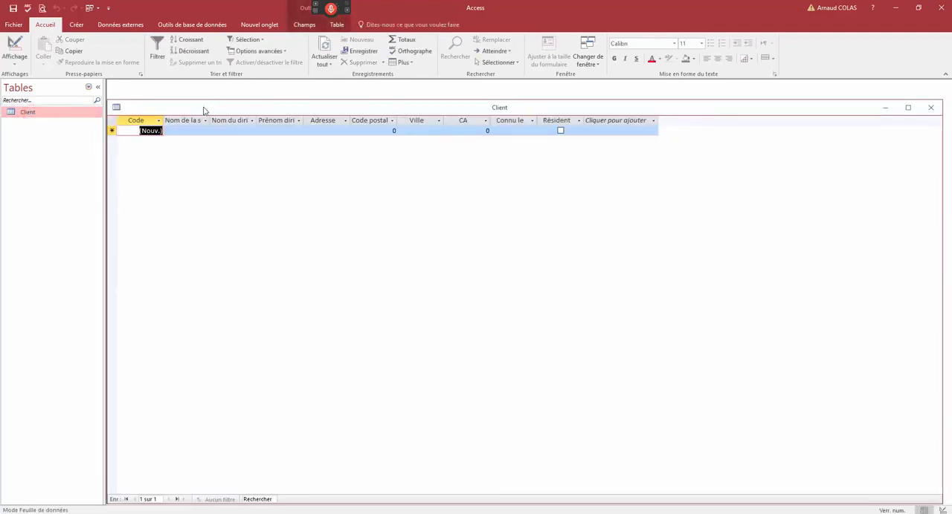
{"action": "left_click", "coordinate": [190, 131]}
{"action": "type", "text": "S"}
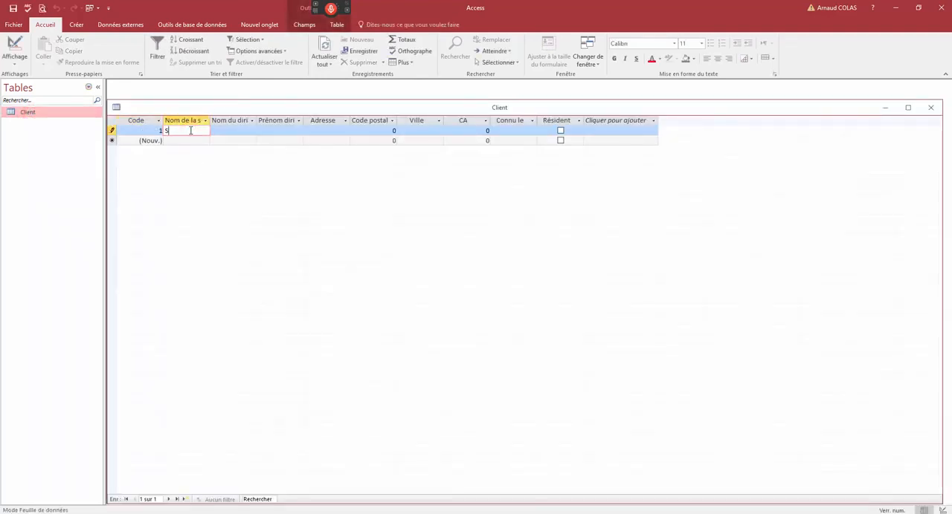
{"action": "type", "text": "olucielle"}
{"action": "key", "text": "Tab"}
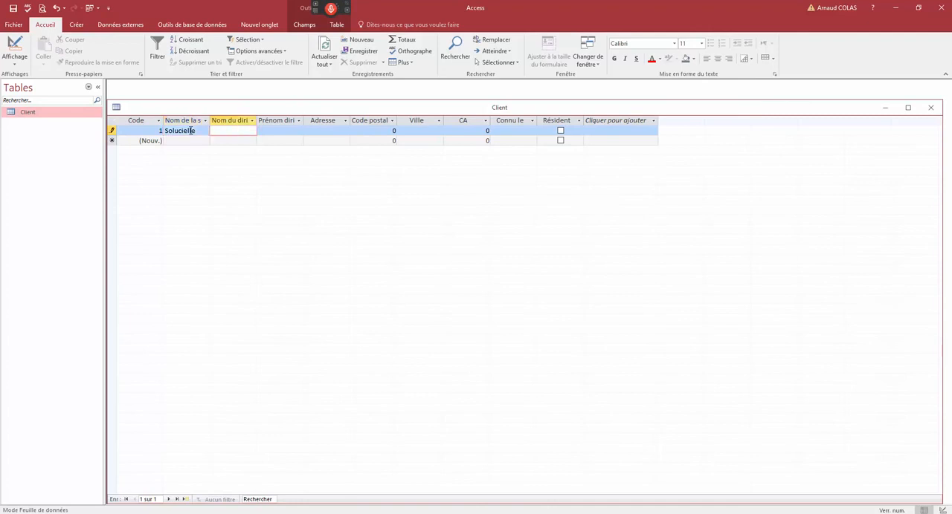
{"action": "key", "text": "Tab"}
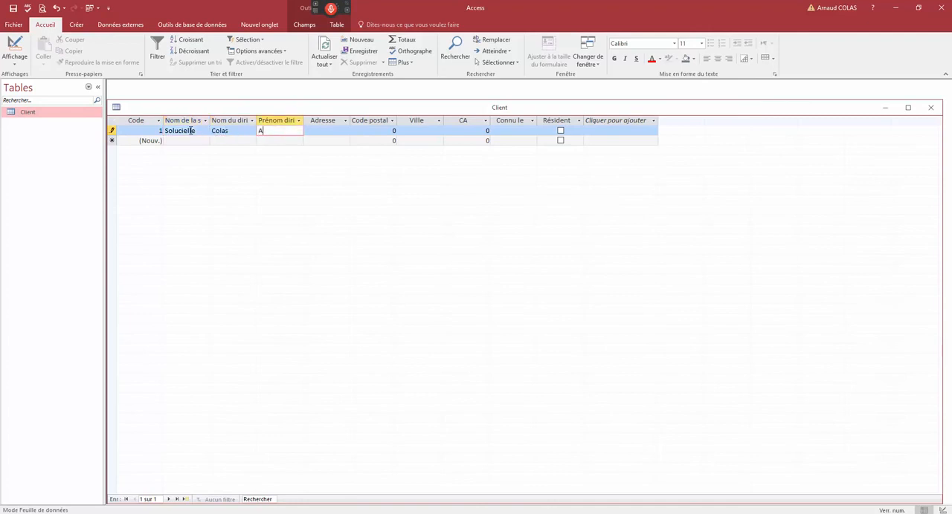
{"action": "key", "text": "Tab"}
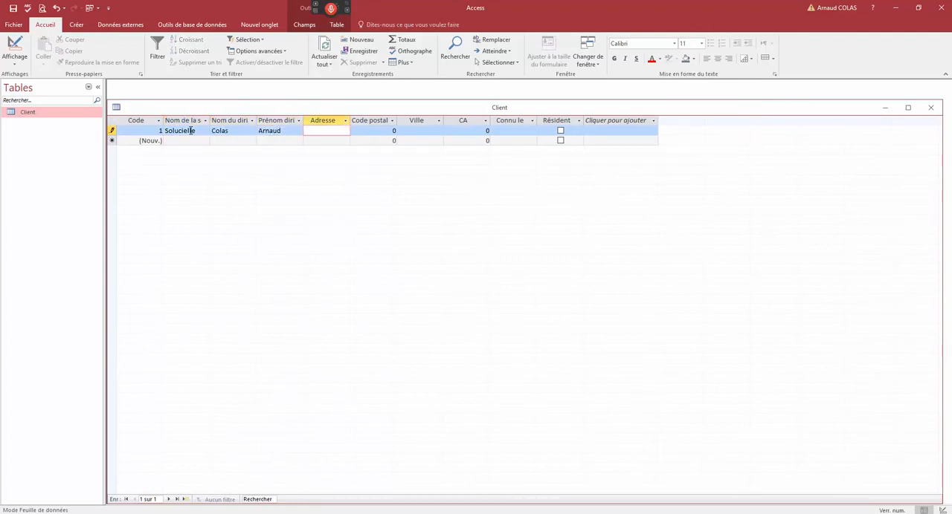
- Enter the company's street address in the Adresse field of the first record
{"action": "type", "text": "21 reu Emeric David"}
{"action": "key", "text": "Tab"}
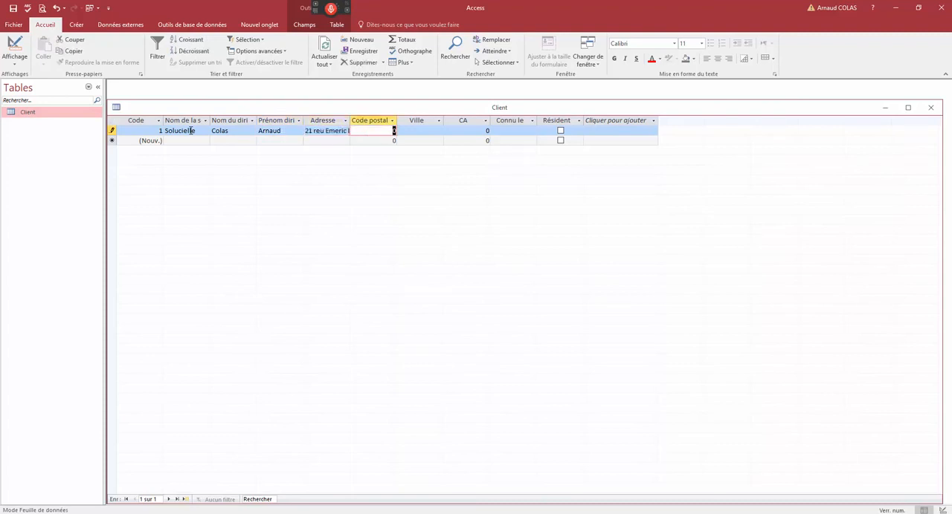
- Try to enter "13jjj", a value containing letters, in the numeric Code postal field
{"action": "type", "text": "13jjj"}
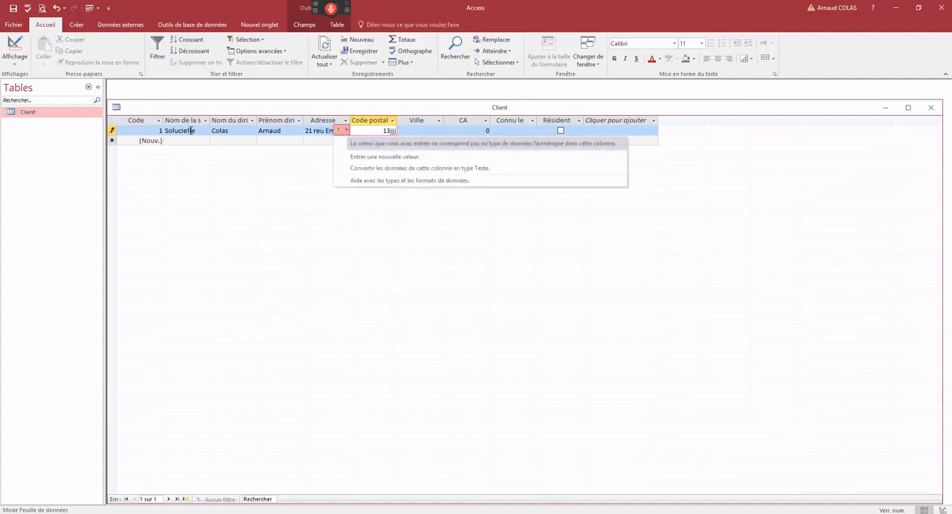
{"action": "double_click", "coordinate": [368, 133]}
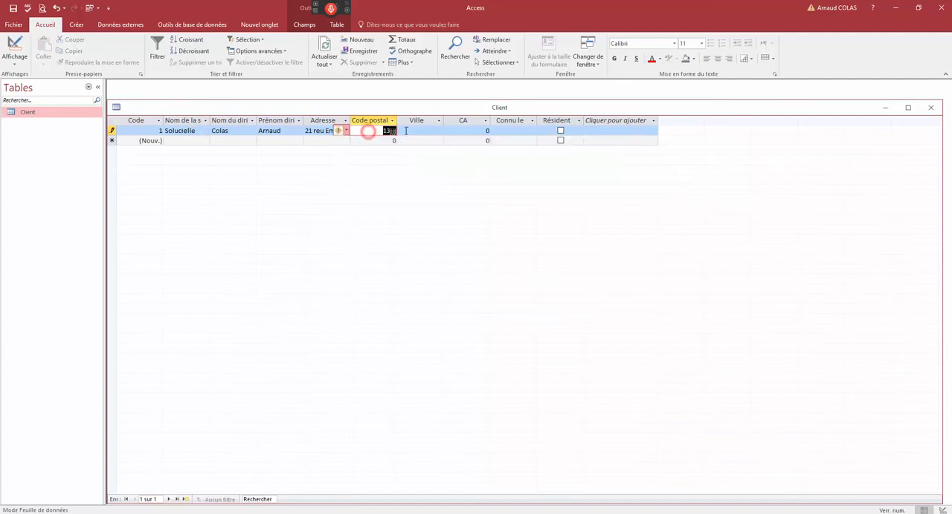
- Fill in the record's postal code and city, and set its CA to 500000
{"action": "type", "text": "1310"}
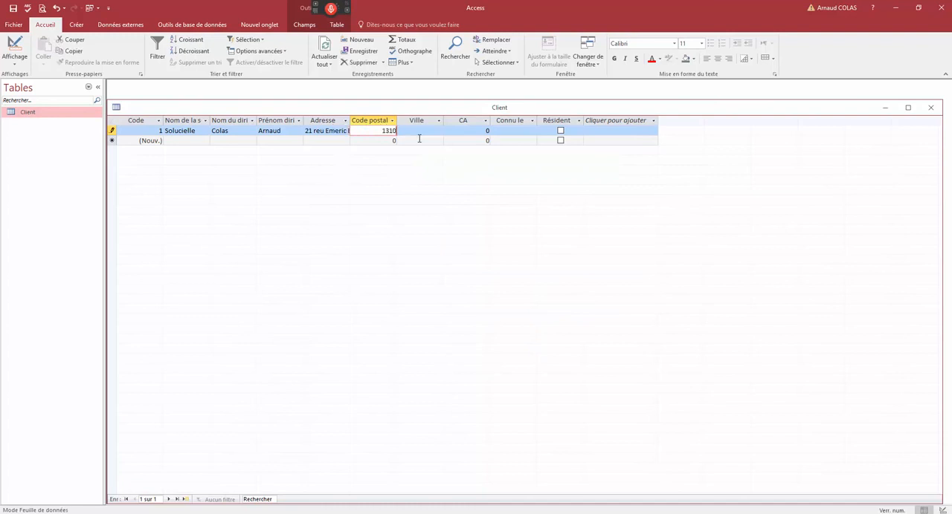
{"action": "type", "text": "0"}
{"action": "key", "text": "Tab"}
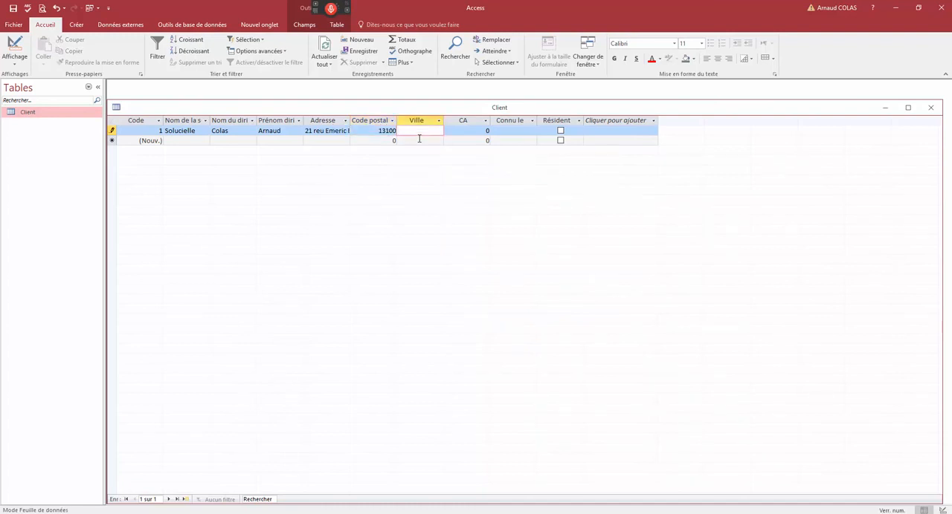
{"action": "key", "text": "Tab"}
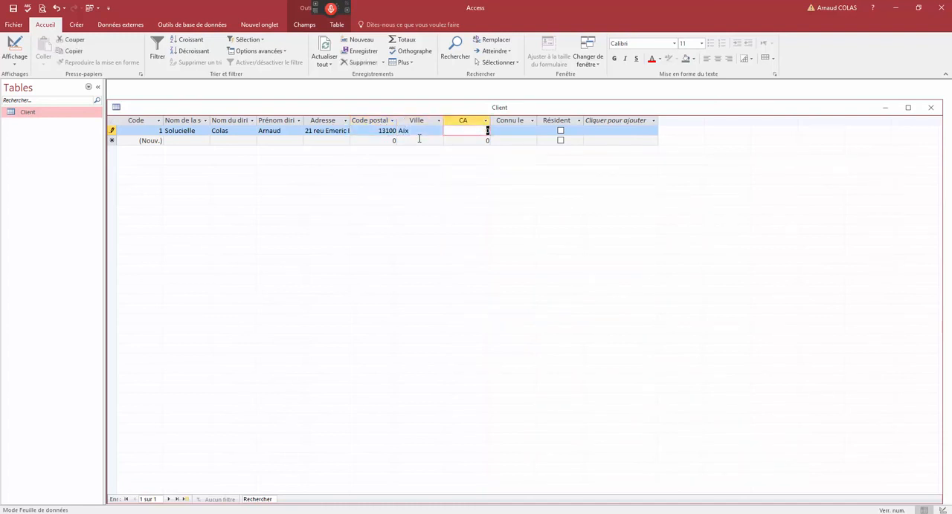
{"action": "type", "text": "500000"}
{"action": "key", "text": "Tab"}
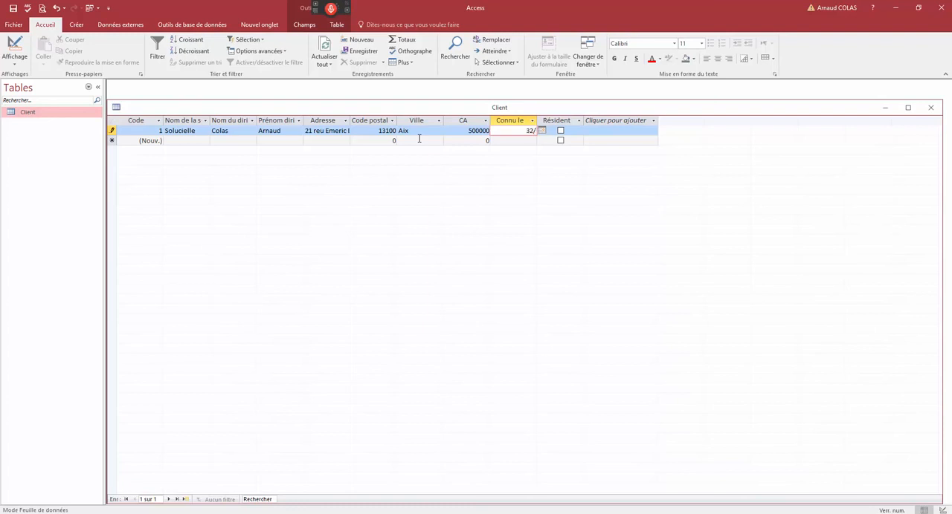
- Try to enter the impossible date 32/2/2017 in the Connu le field
{"action": "type", "text": "32/2/2017"}
{"action": "key", "text": "Tab"}
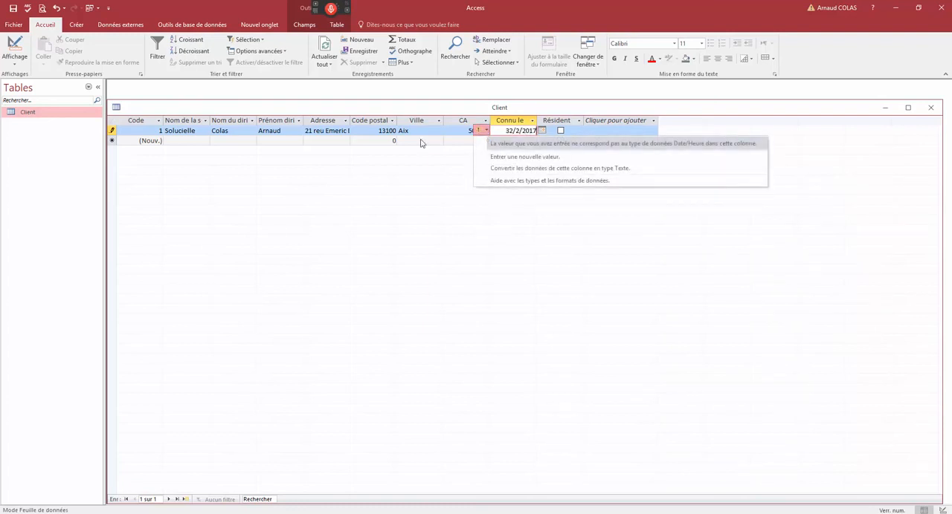
{"action": "left_click", "coordinate": [522, 132]}
- Replace the Connu le date with 28/11/2017 and mark the record as Résident
{"action": "left_click_drag", "start_coordinate": [509, 131], "coordinate": [544, 129]}
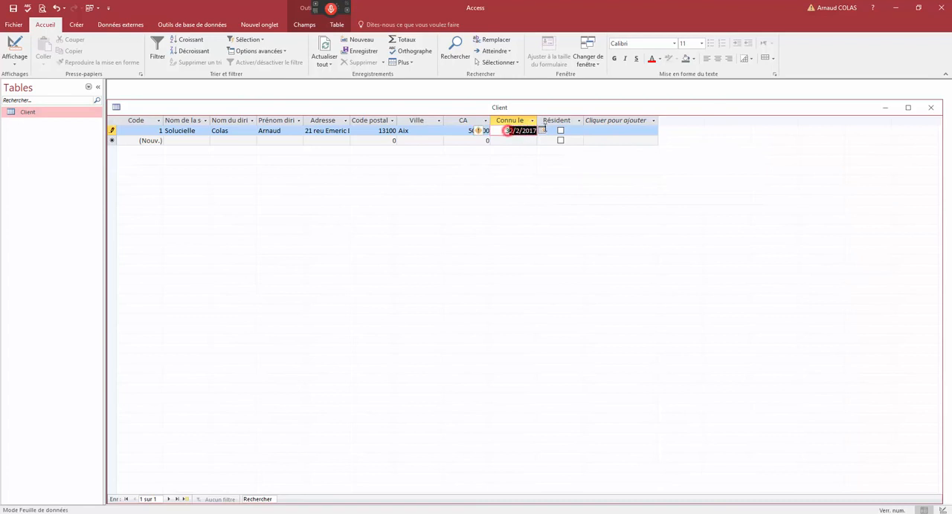
{"action": "left_click", "coordinate": [542, 132]}
{"action": "left_click", "coordinate": [484, 188]}
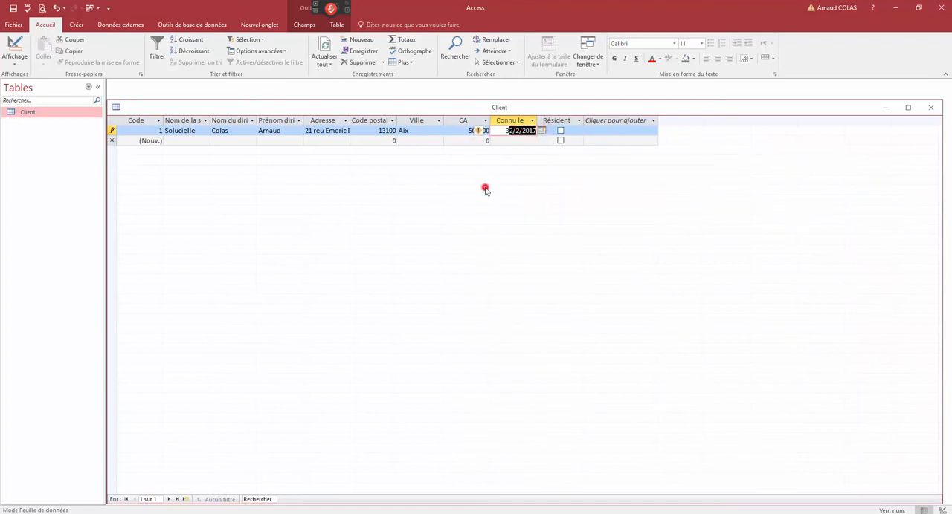
{"action": "left_click", "coordinate": [560, 131]}
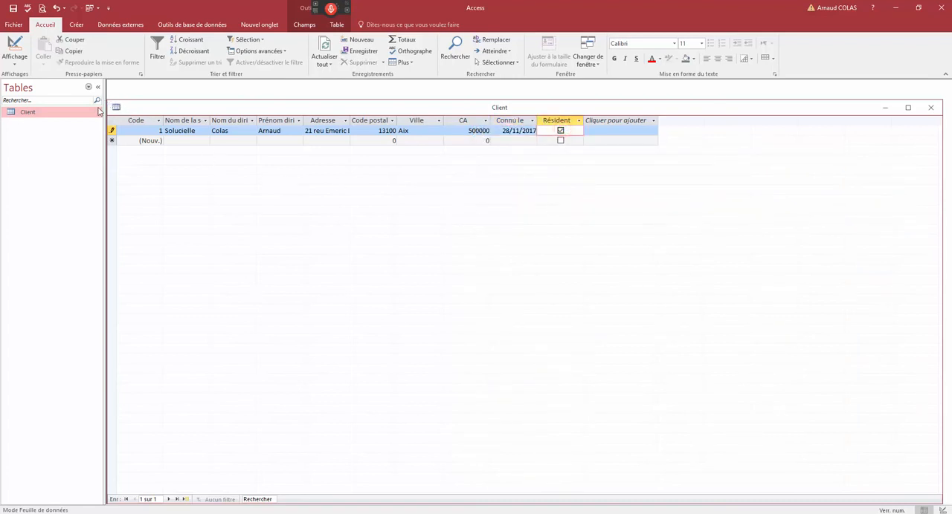
- Double the datasheet's row height to show the full address and fit the "Nom de la société" column to its heading
{"action": "left_click_drag", "start_coordinate": [165, 110], "coordinate": [221, 100]}
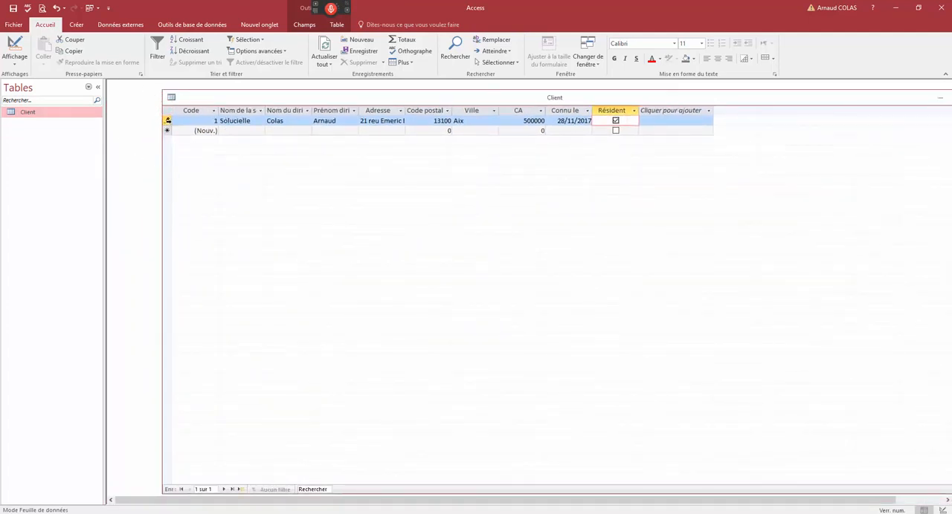
{"action": "left_click", "coordinate": [168, 120]}
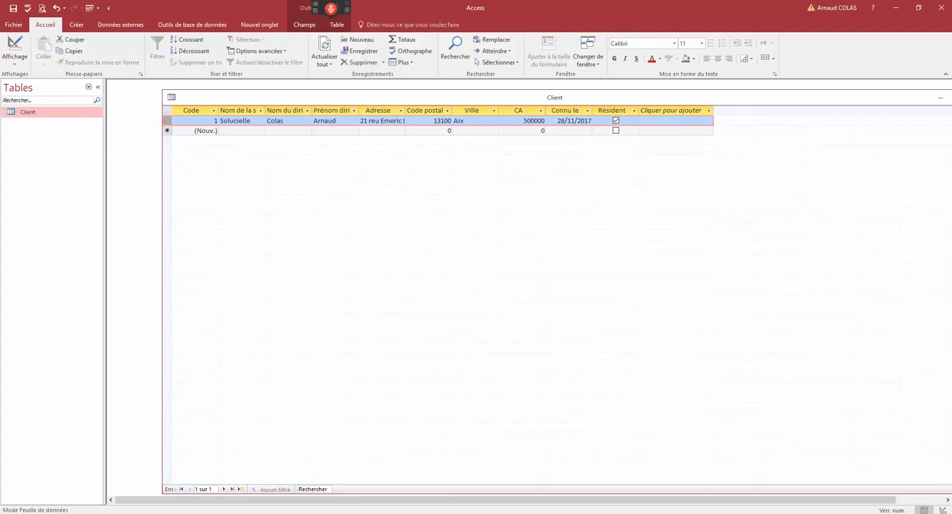
{"action": "left_click_drag", "start_coordinate": [259, 96], "coordinate": [257, 103]}
{"action": "left_click_drag", "start_coordinate": [167, 135], "coordinate": [167, 144]}
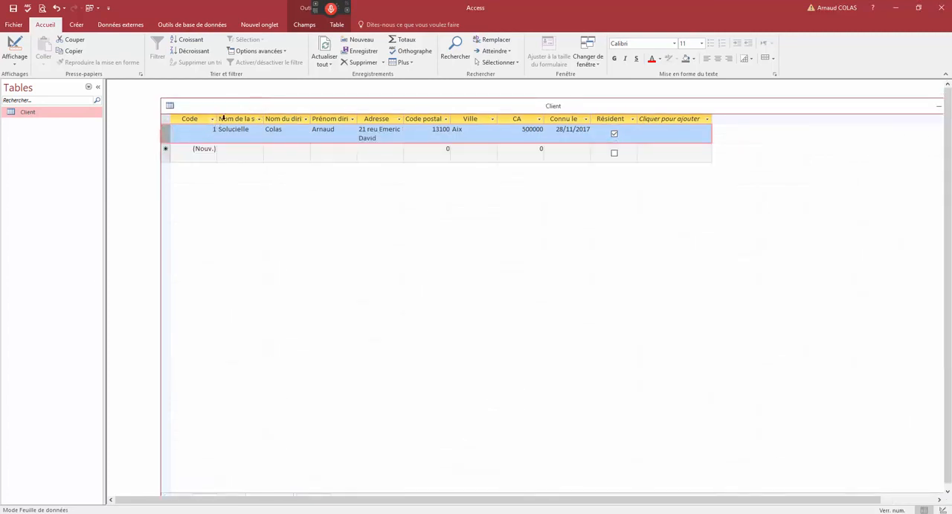
{"action": "double_click", "coordinate": [265, 119]}
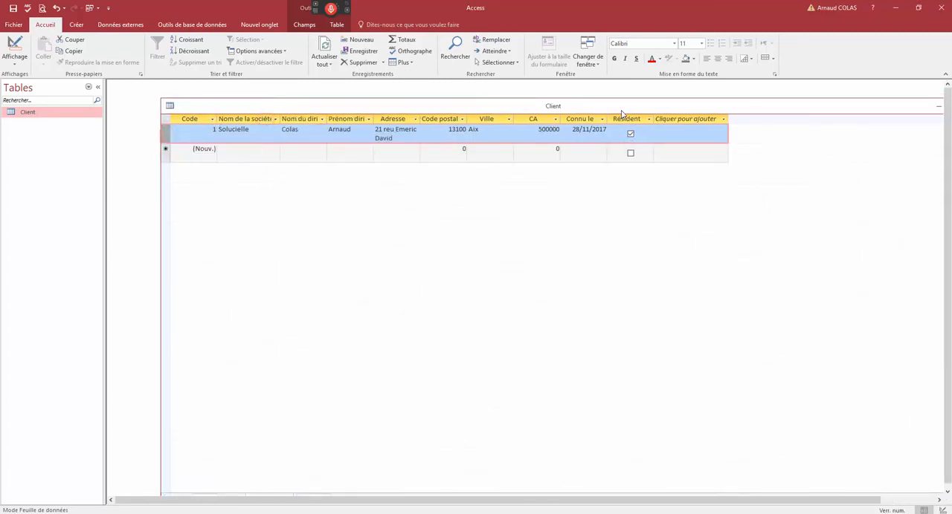
{"action": "left_click", "coordinate": [377, 136]}
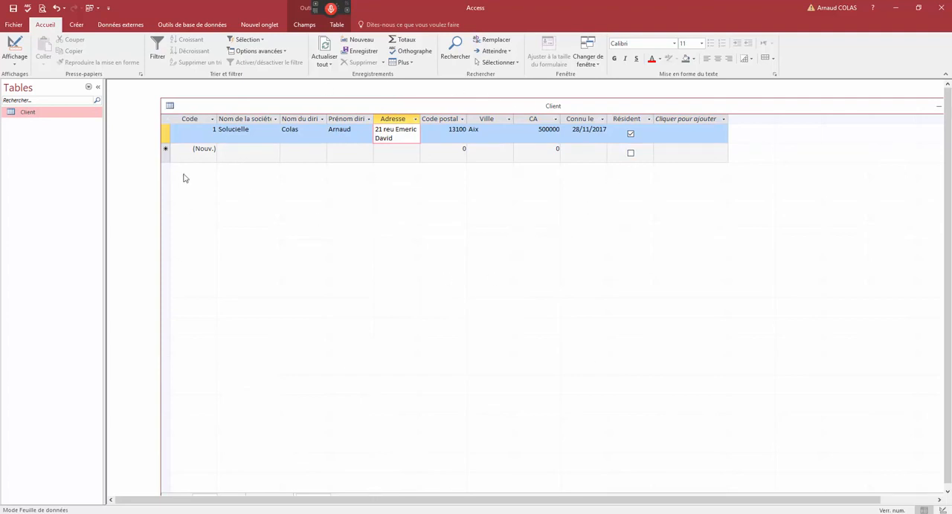
- List only forms in the navigation pane and create a new blank form in design view
{"action": "left_click", "coordinate": [89, 87]}
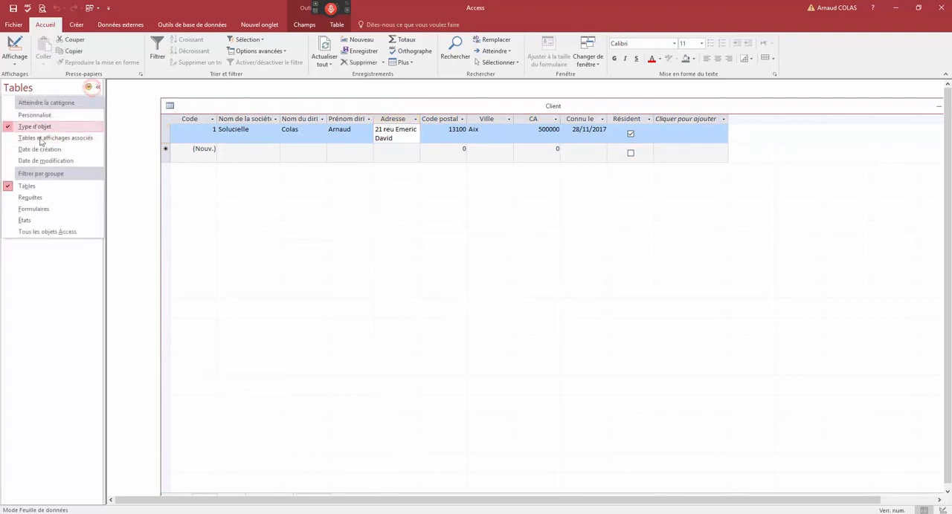
{"action": "left_click", "coordinate": [31, 210]}
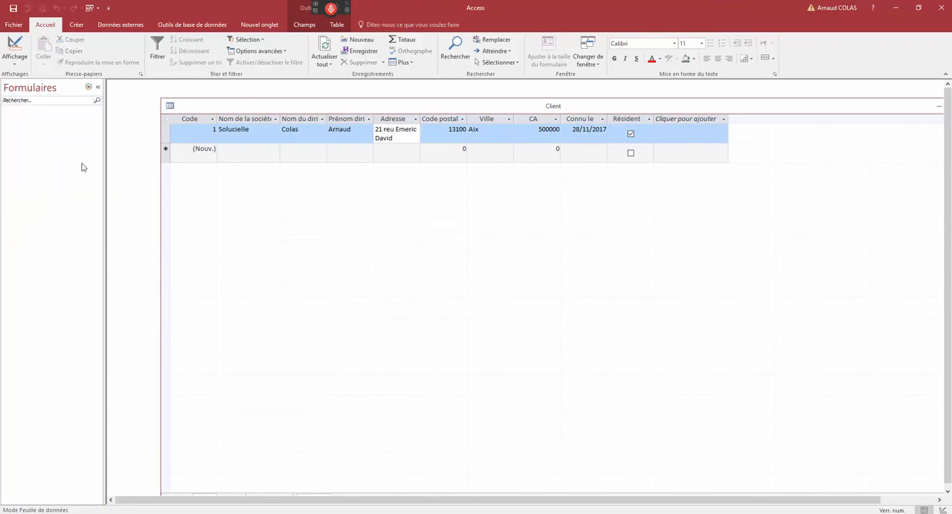
{"action": "left_click", "coordinate": [76, 25]}
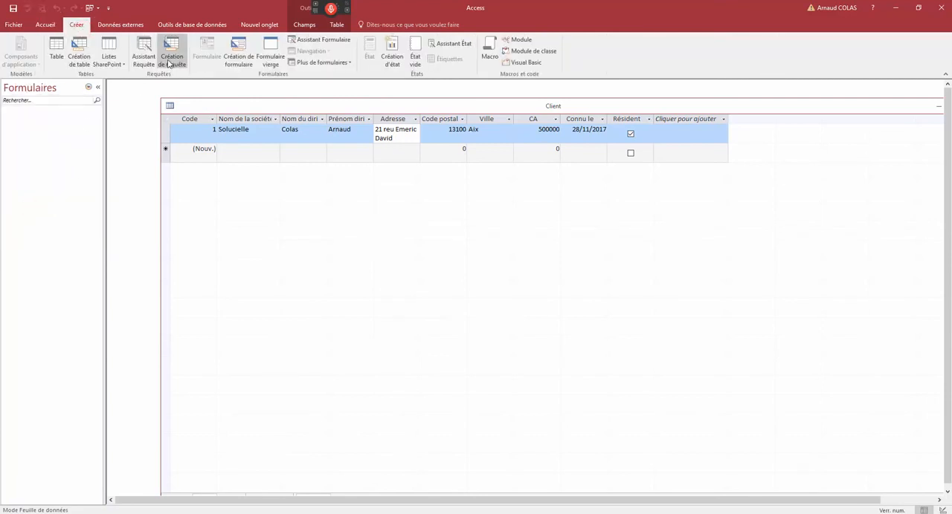
{"action": "left_click", "coordinate": [239, 59]}
{"action": "left_click_drag", "start_coordinate": [192, 108], "coordinate": [223, 96]}
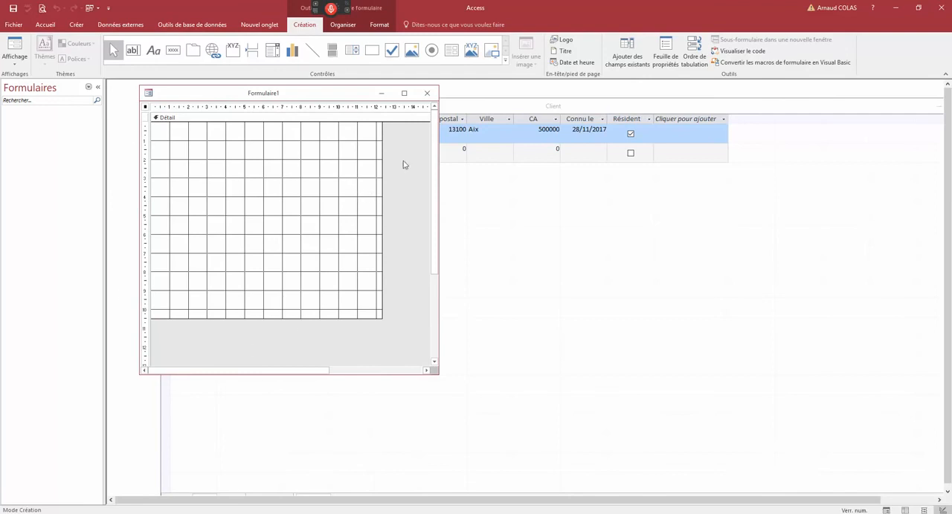
- Bring the Client table to the front and close it without saving its layout changes
{"action": "left_click", "coordinate": [487, 105]}
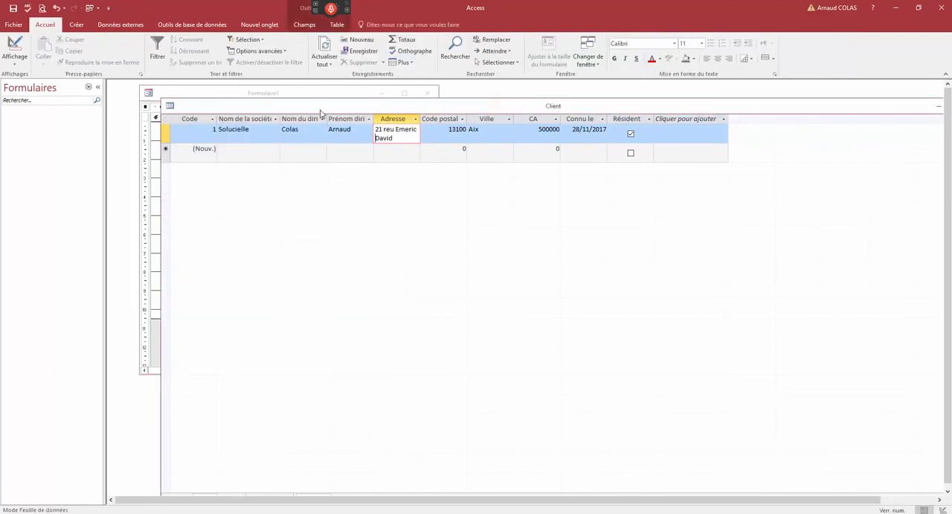
{"action": "left_click_drag", "start_coordinate": [320, 110], "coordinate": [358, 117]}
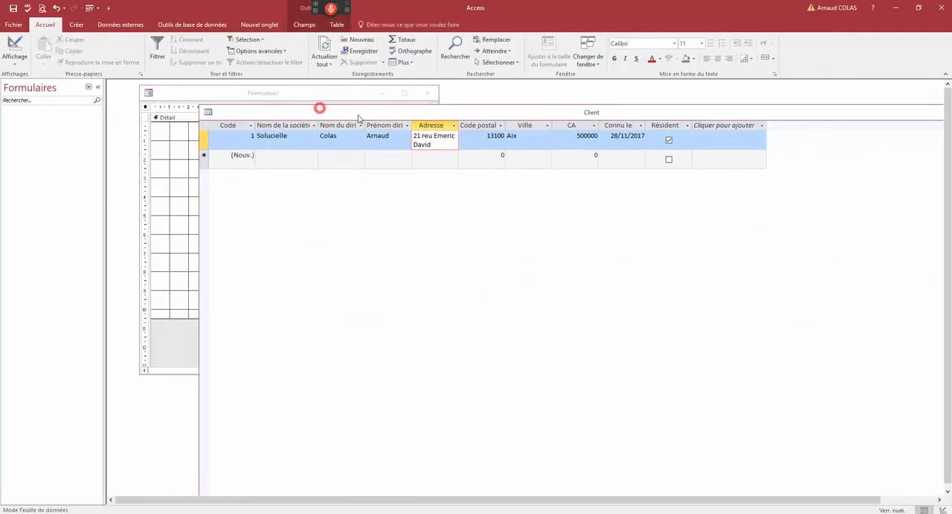
{"action": "left_click", "coordinate": [207, 112]}
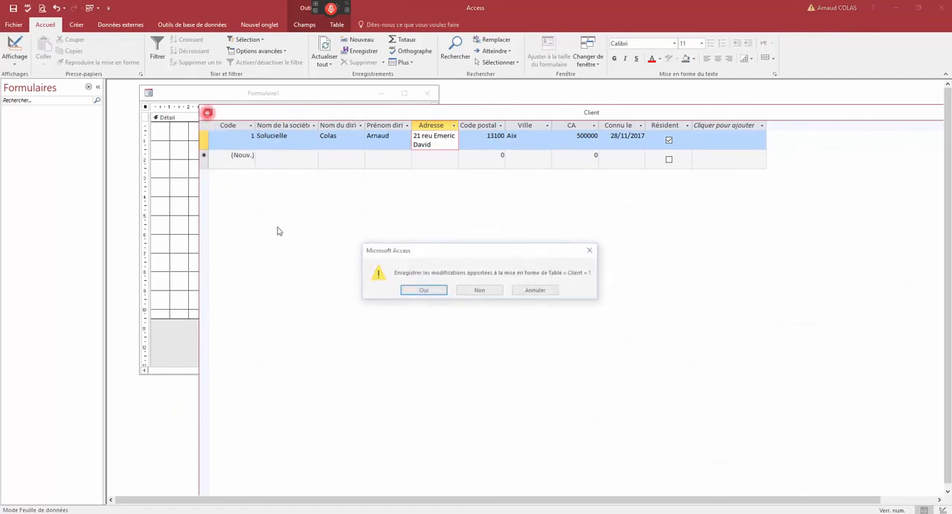
{"action": "left_click", "coordinate": [471, 292]}
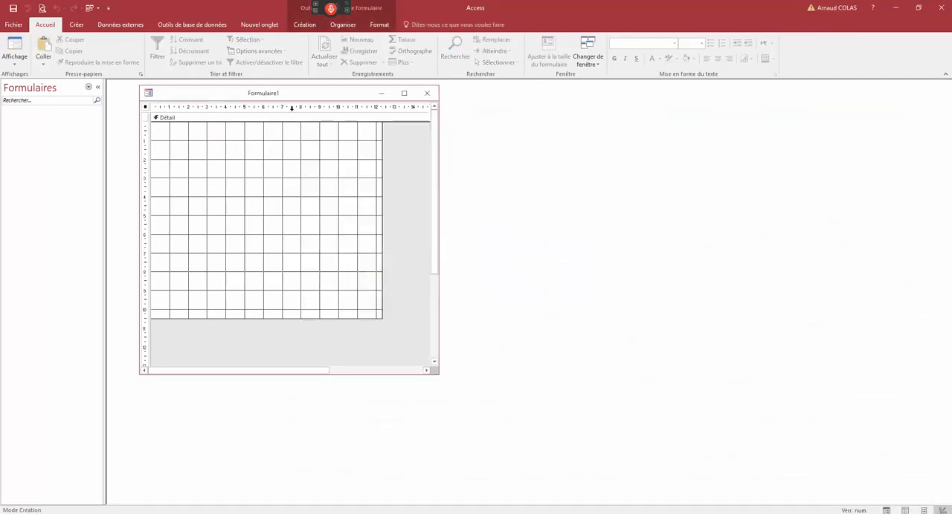
- Reposition the new form's window, display the form's property sheet and select the Détail section
{"action": "left_click_drag", "start_coordinate": [289, 95], "coordinate": [283, 119]}
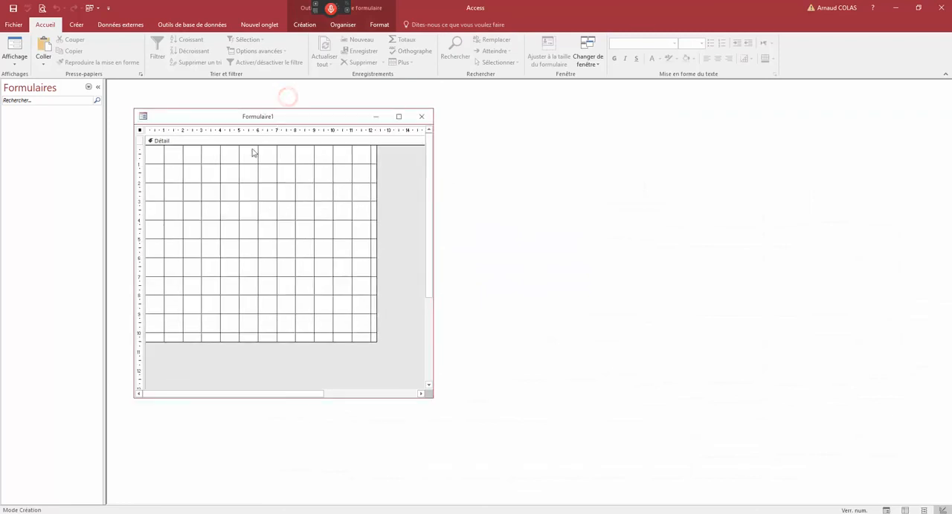
{"action": "double_click", "coordinate": [140, 131]}
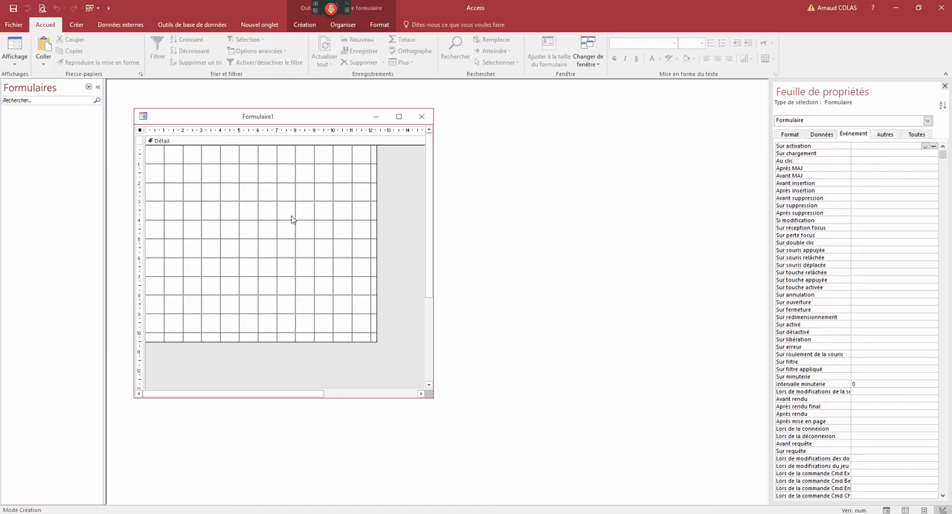
{"action": "left_click", "coordinate": [260, 141]}
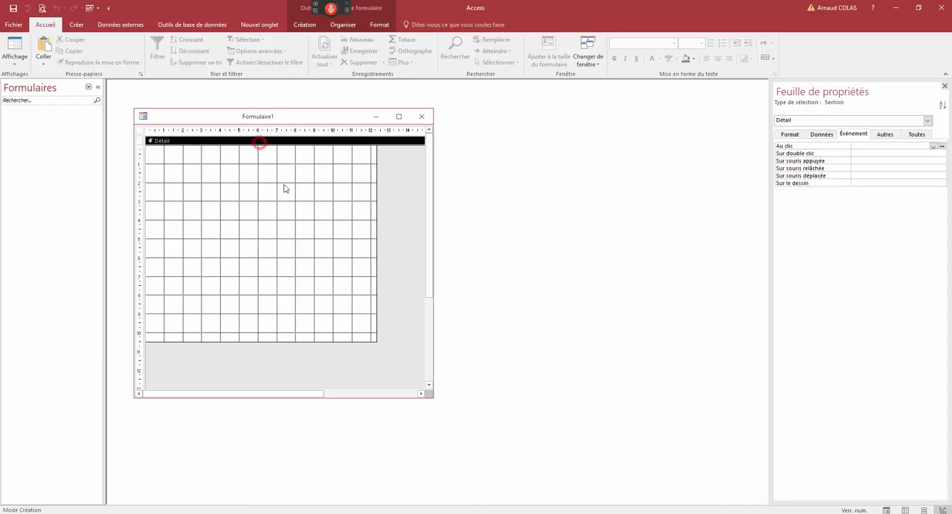
- Examine the format properties of the Détail section and of the whole form
{"action": "left_click", "coordinate": [789, 135]}
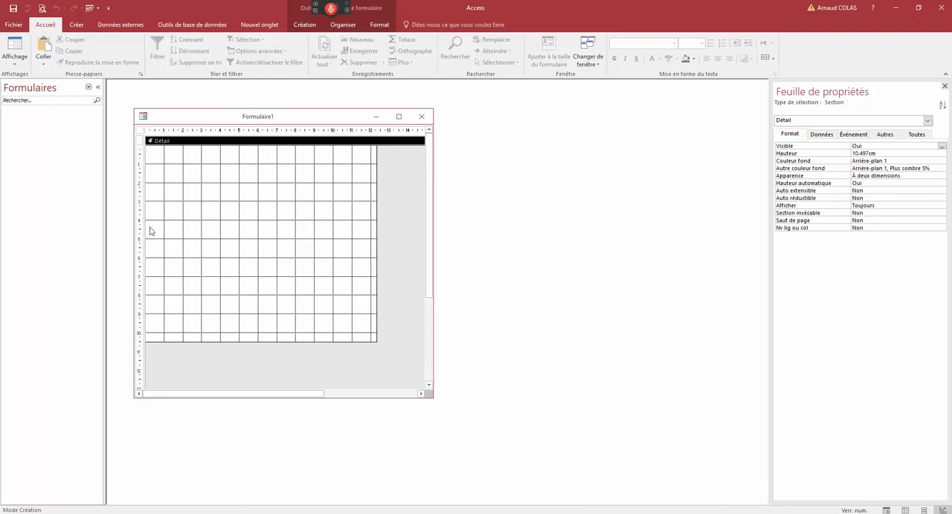
{"action": "left_click", "coordinate": [790, 135]}
{"action": "left_click", "coordinate": [140, 131]}
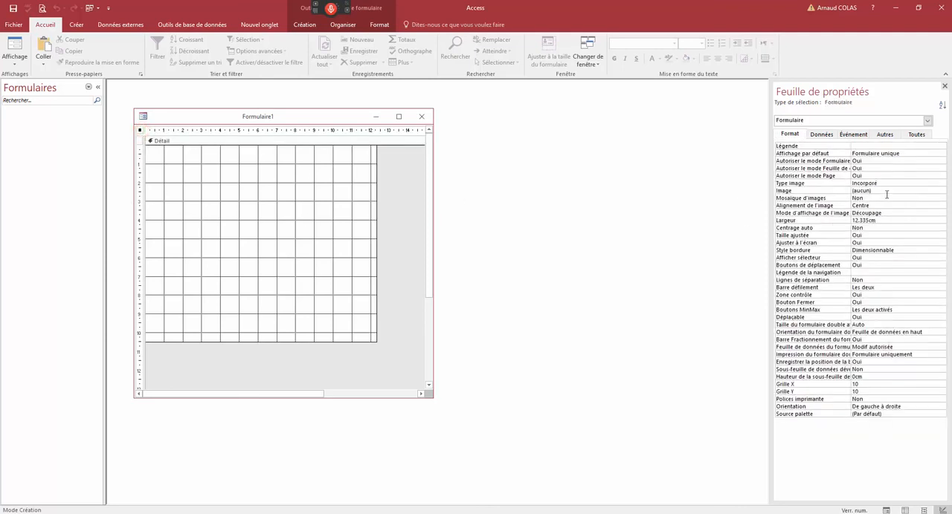
{"action": "left_click", "coordinate": [140, 130]}
{"action": "left_click", "coordinate": [167, 142]}
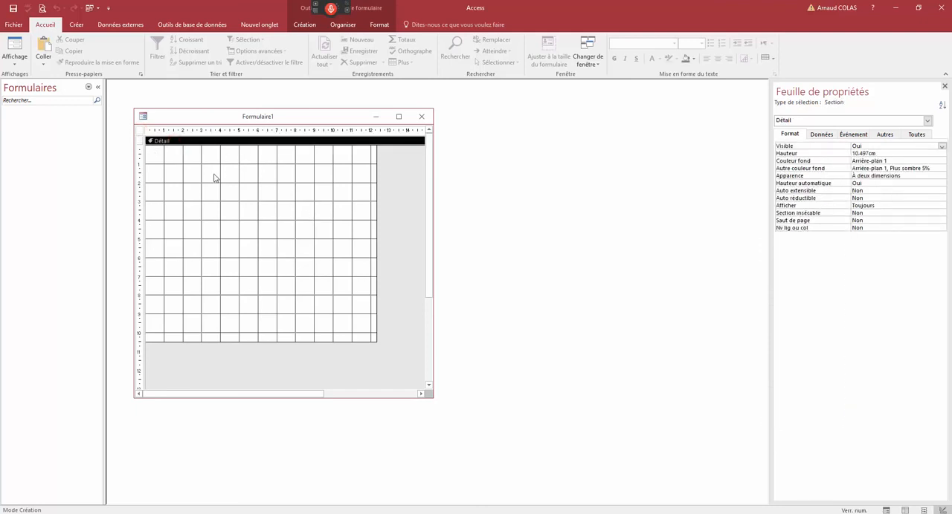
- Select the whole form, set its Centrage auto property to Oui and reposition the form window
{"action": "left_click", "coordinate": [139, 131]}
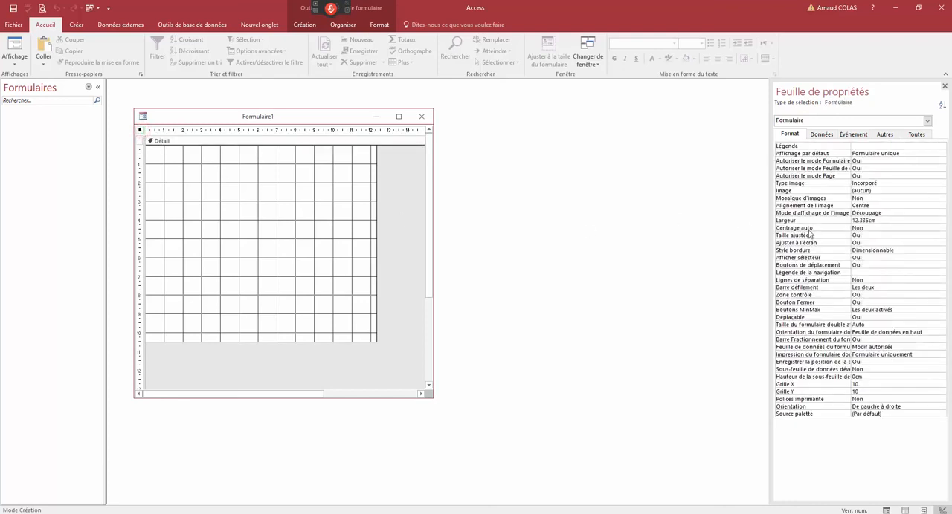
{"action": "left_click", "coordinate": [808, 228]}
{"action": "double_click", "coordinate": [878, 229]}
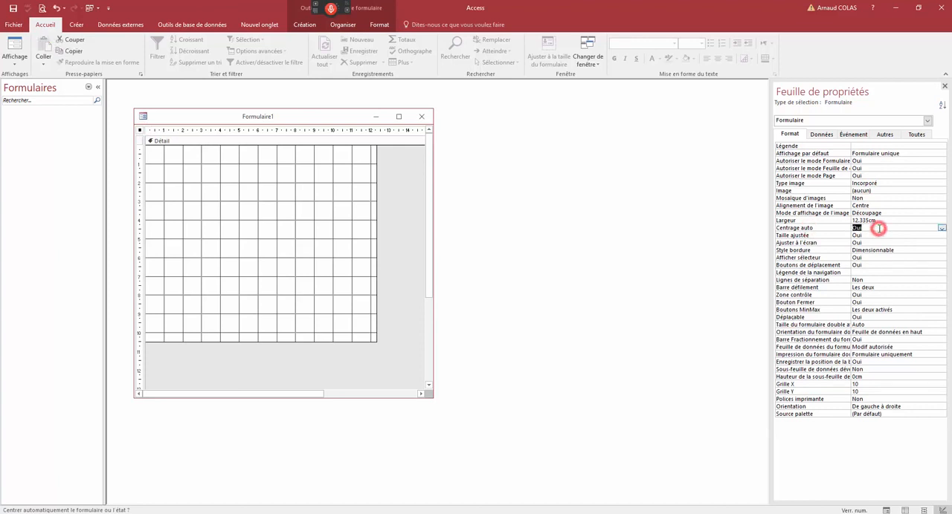
{"action": "left_click", "coordinate": [942, 228]}
{"action": "left_click", "coordinate": [942, 229]}
{"action": "left_click_drag", "start_coordinate": [251, 118], "coordinate": [314, 113]}
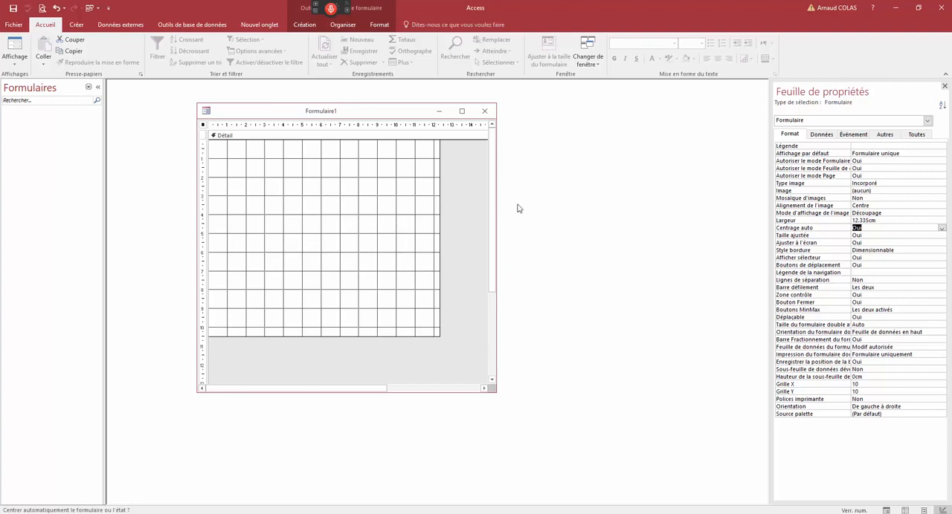
- Set the form's data source to the Client table
{"action": "left_click", "coordinate": [821, 135]}
{"action": "left_click", "coordinate": [864, 146]}
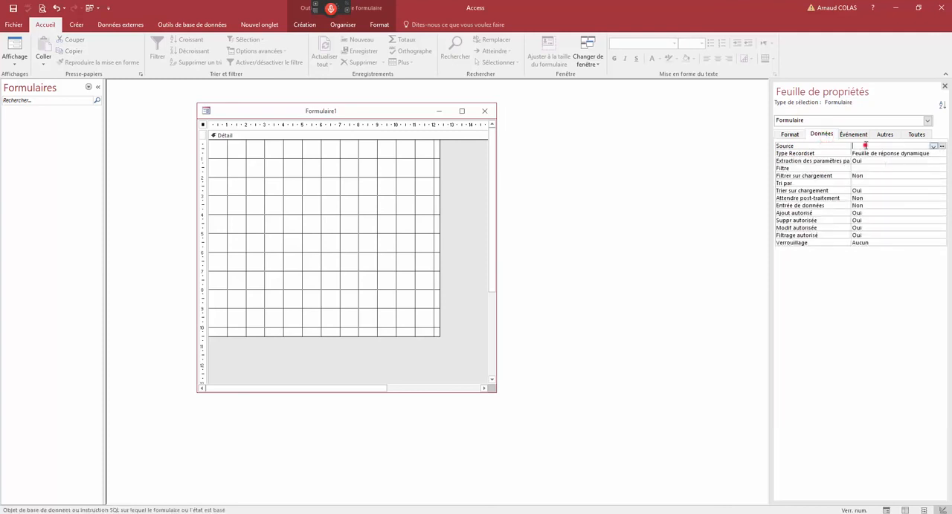
{"action": "left_click", "coordinate": [934, 146]}
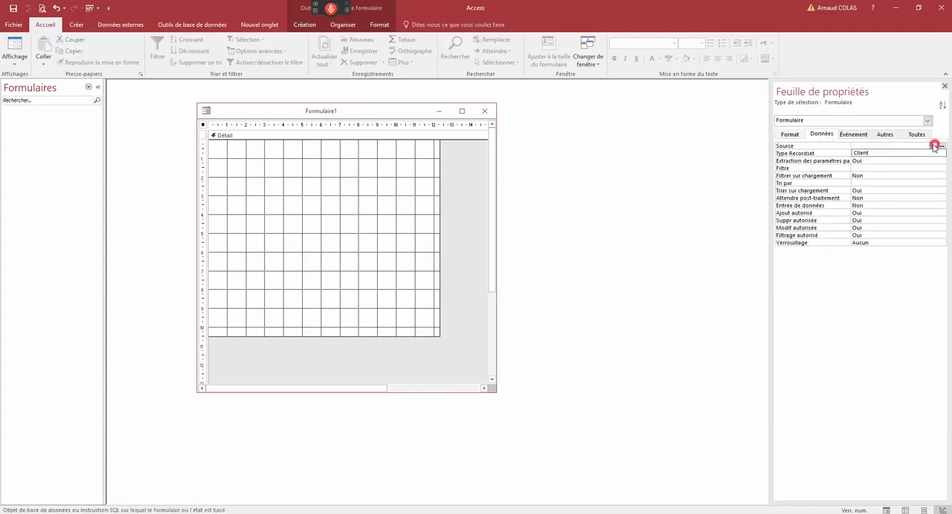
{"action": "left_click", "coordinate": [860, 153]}
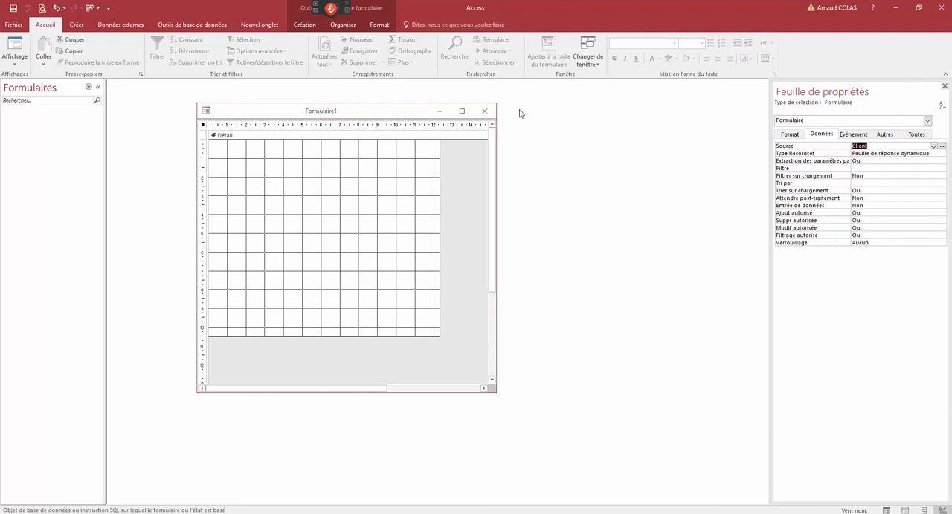
- Display the list of existing fields and place all fields from Code to Résident on the form's Détail section
{"action": "left_click", "coordinate": [305, 26]}
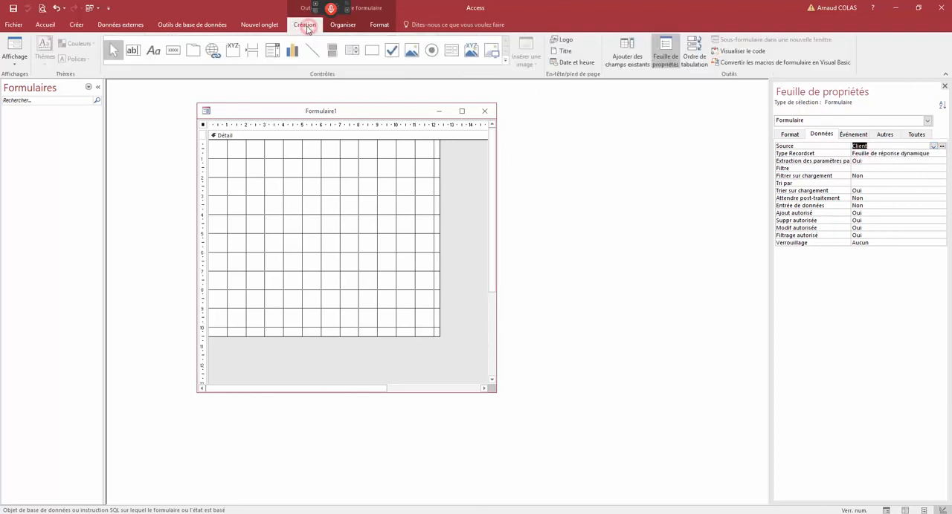
{"action": "left_click", "coordinate": [633, 58]}
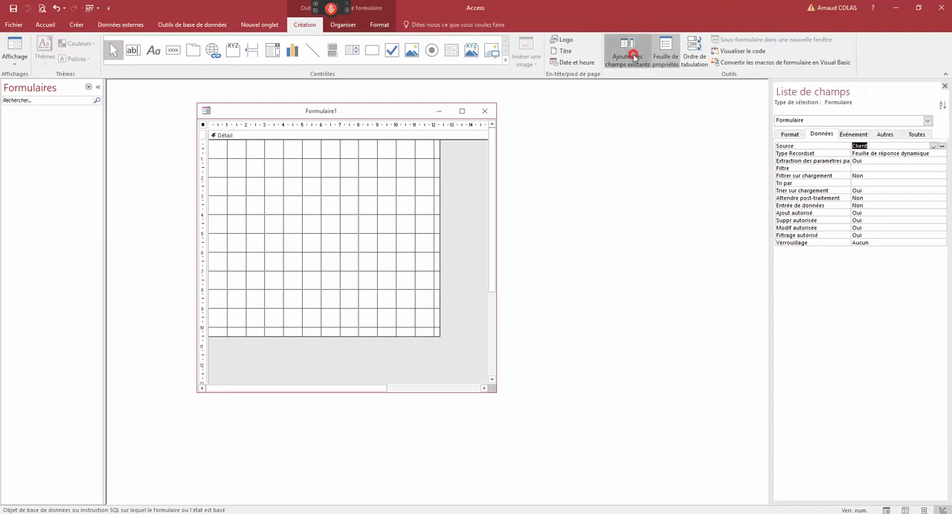
{"action": "left_click", "coordinate": [781, 126]}
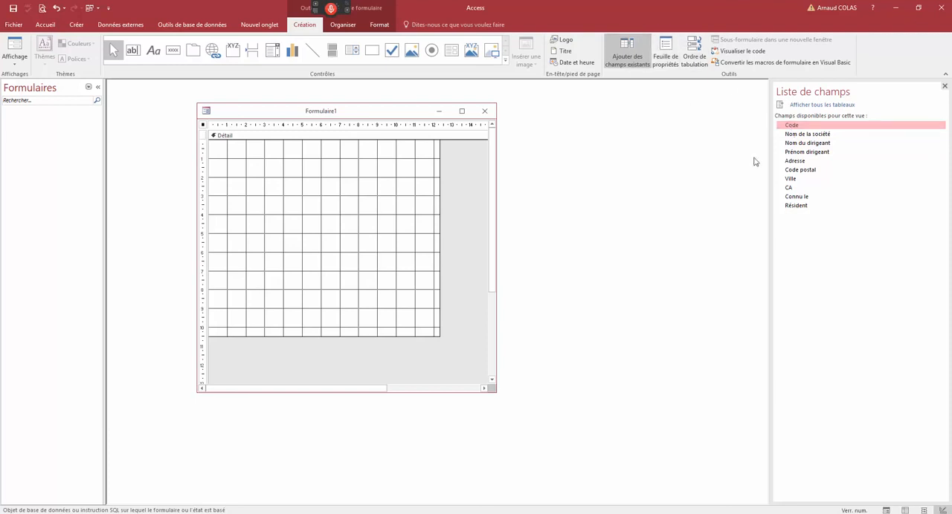
{"action": "left_click", "coordinate": [801, 206], "text": "shift"}
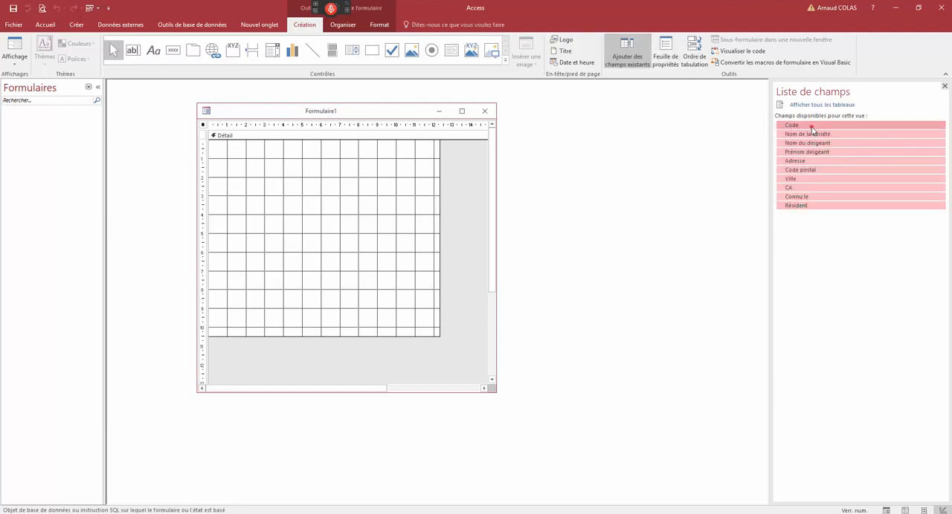
{"action": "left_click_drag", "start_coordinate": [812, 126], "coordinate": [250, 316]}
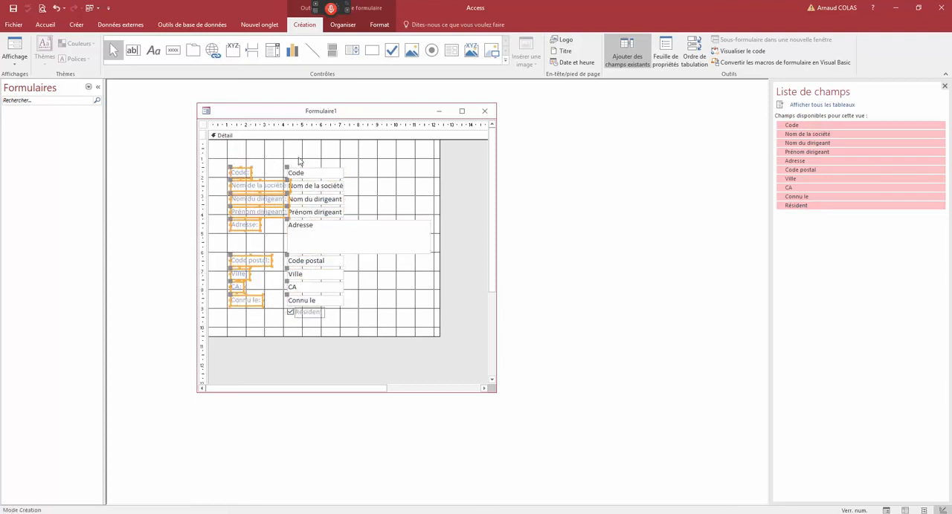
- Select the field text boxes as a group and narrow them slightly from their left edge to clear the labels
{"action": "left_click_drag", "start_coordinate": [302, 149], "coordinate": [320, 318]}
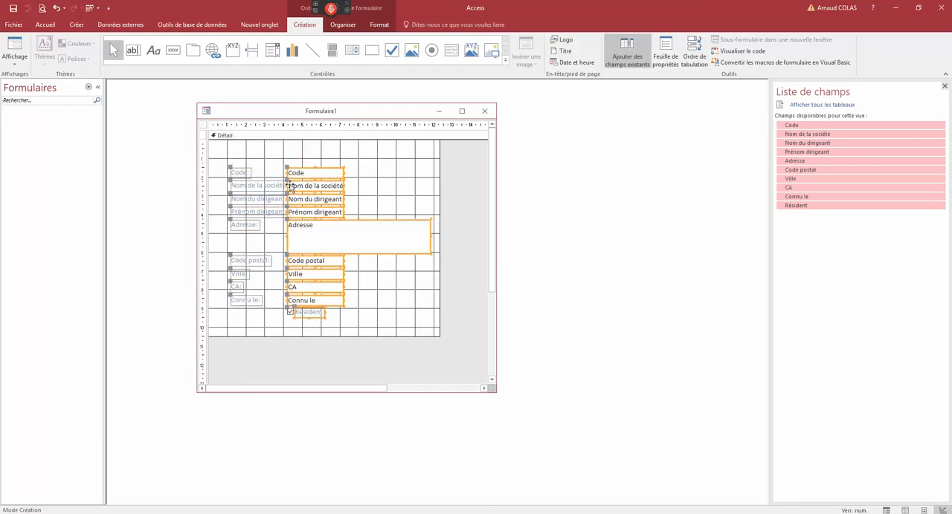
{"action": "left_click_drag", "start_coordinate": [287, 173], "coordinate": [290, 172]}
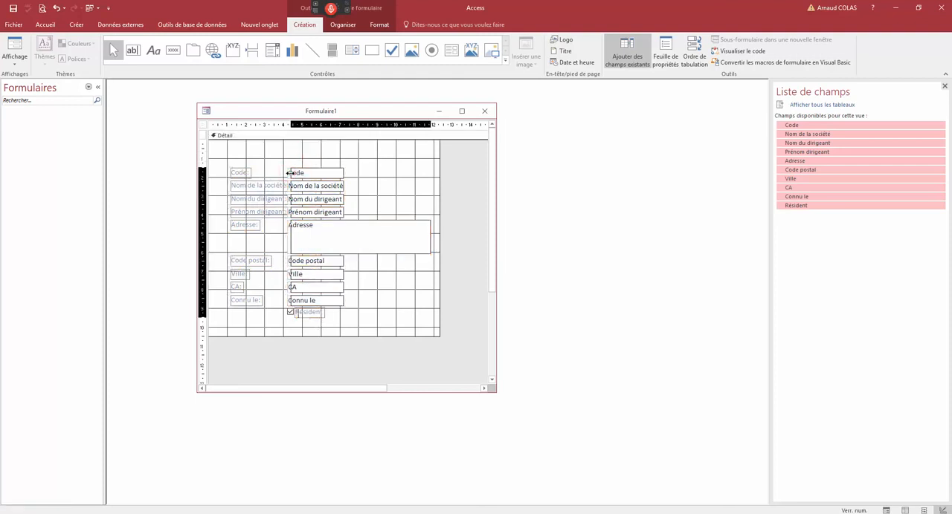
{"action": "left_click", "coordinate": [298, 330]}
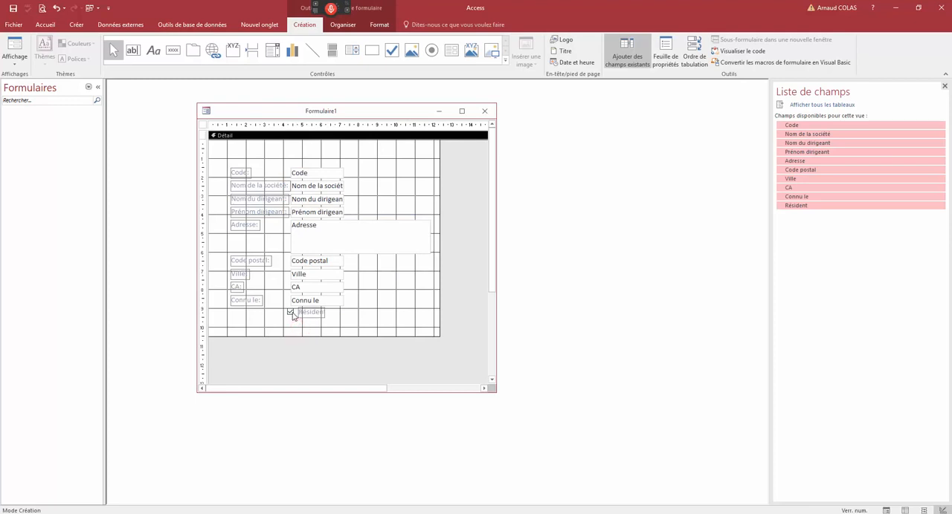
- Move the Résident label to the left of its check box and reposition the form window
{"action": "left_click", "coordinate": [309, 315]}
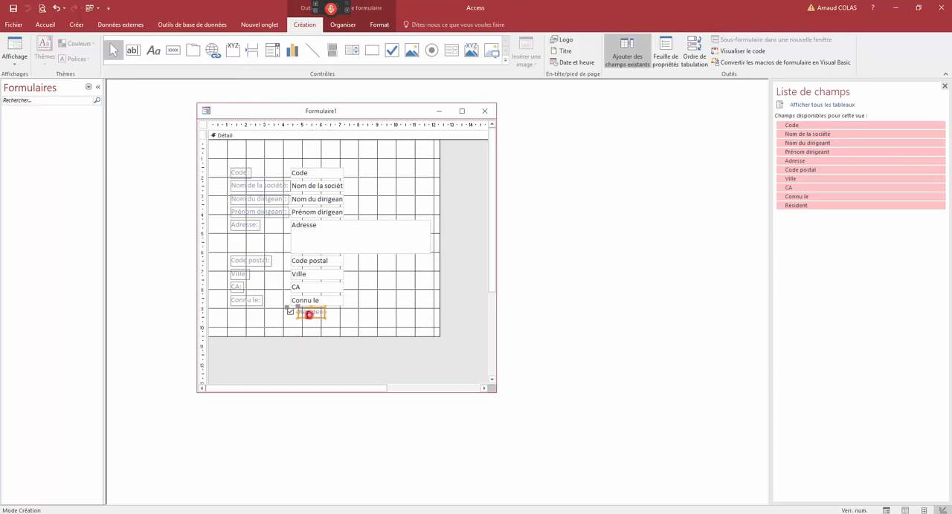
{"action": "left_click_drag", "start_coordinate": [298, 308], "coordinate": [258, 312]}
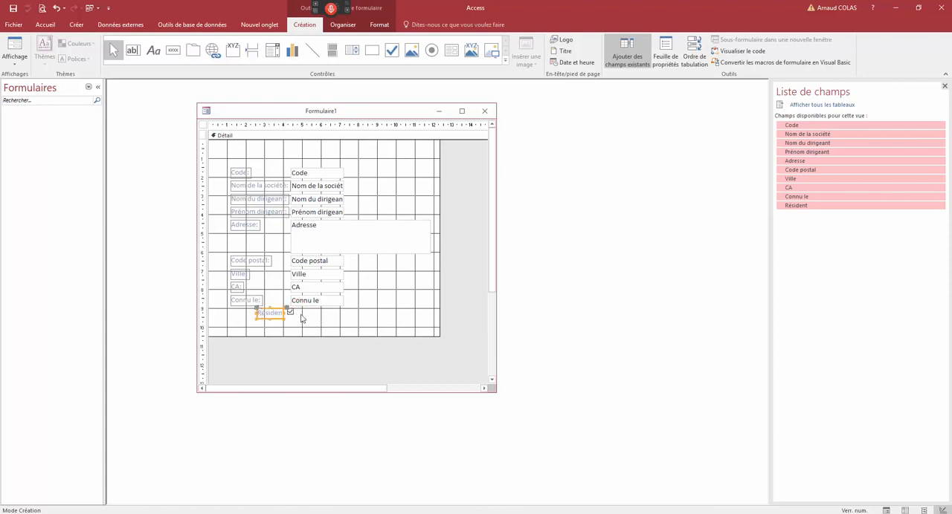
{"action": "left_click_drag", "start_coordinate": [348, 111], "coordinate": [399, 124]}
- Save the form under the name Client
{"action": "right_click", "coordinate": [399, 124]}
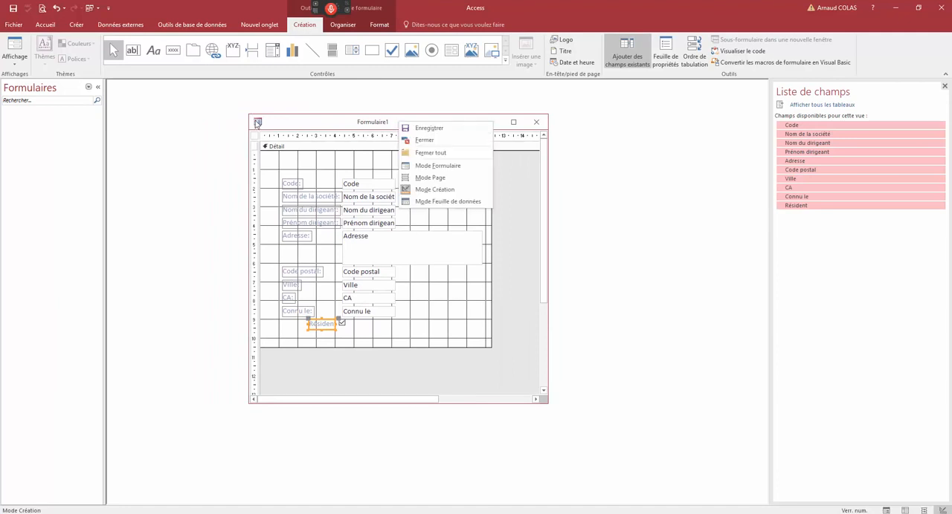
{"action": "left_click", "coordinate": [14, 13]}
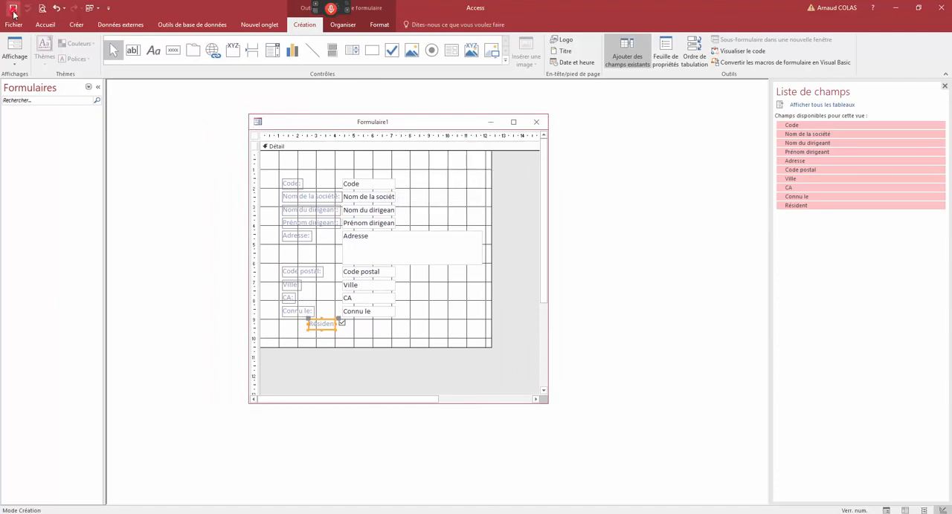
{"action": "left_click", "coordinate": [13, 13]}
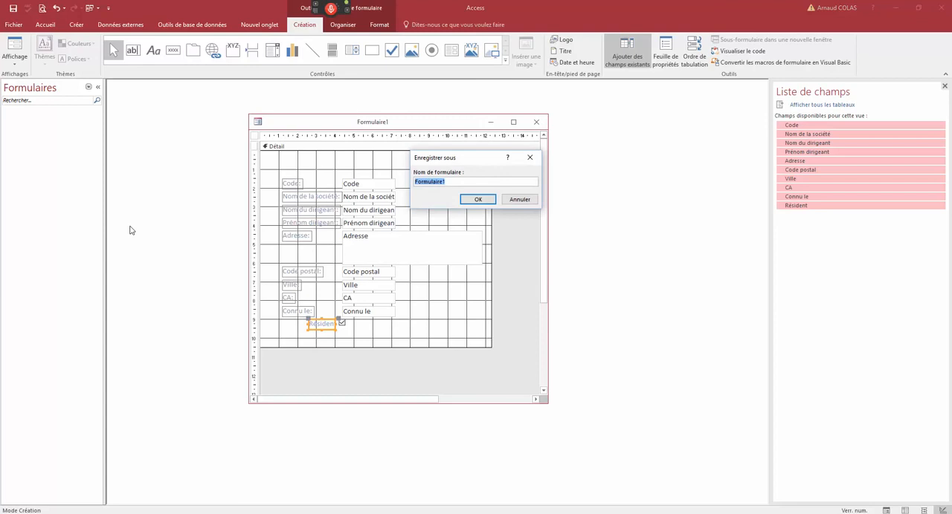
{"action": "type", "text": "Client"}
{"action": "key", "text": "Return"}
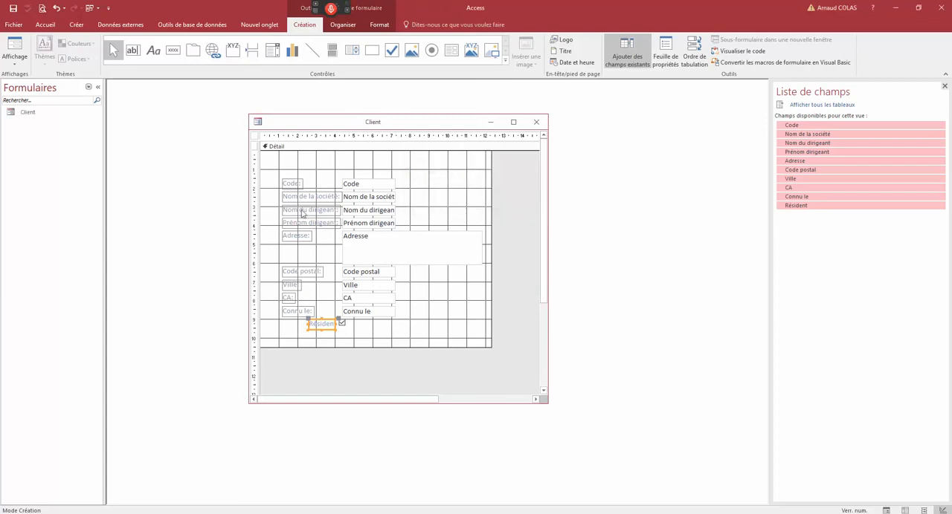
- Switch the Client form to form view and reposition its window
{"action": "right_click", "coordinate": [337, 121]}
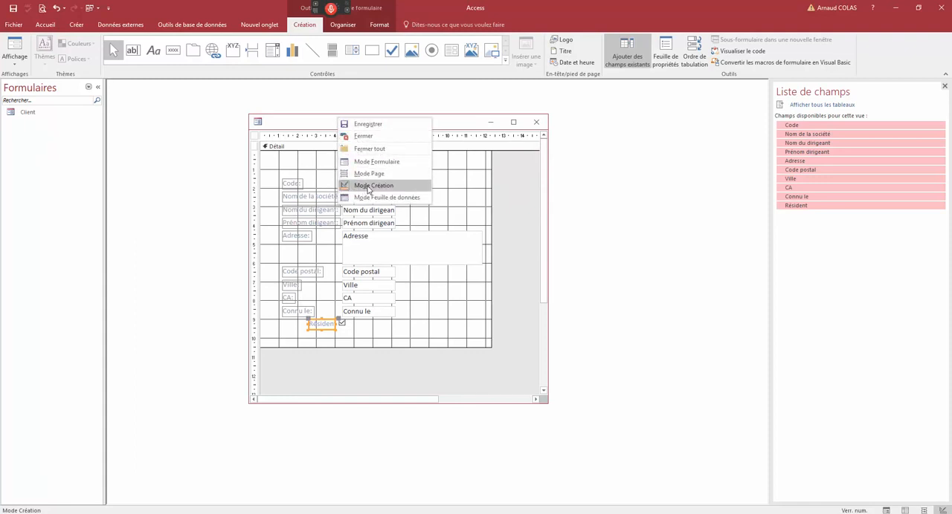
{"action": "left_click", "coordinate": [376, 164]}
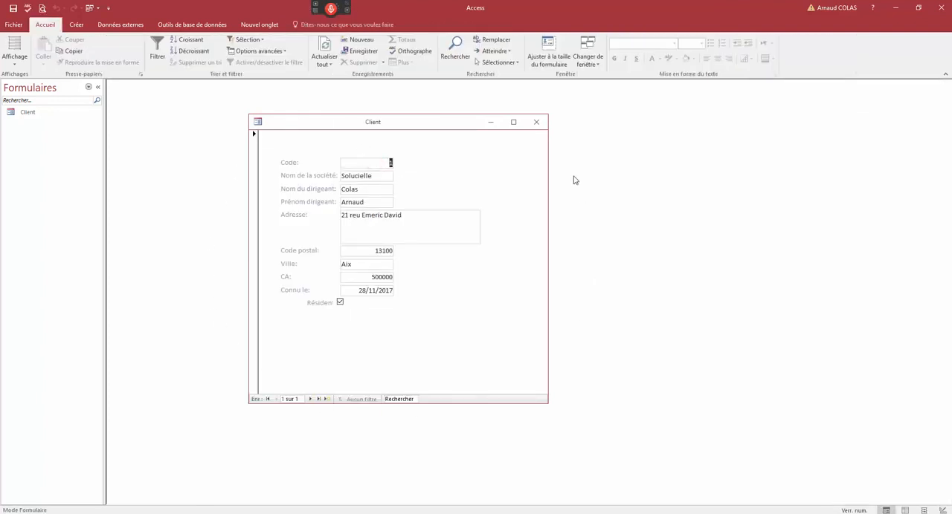
{"action": "left_click_drag", "start_coordinate": [465, 124], "coordinate": [420, 119]}
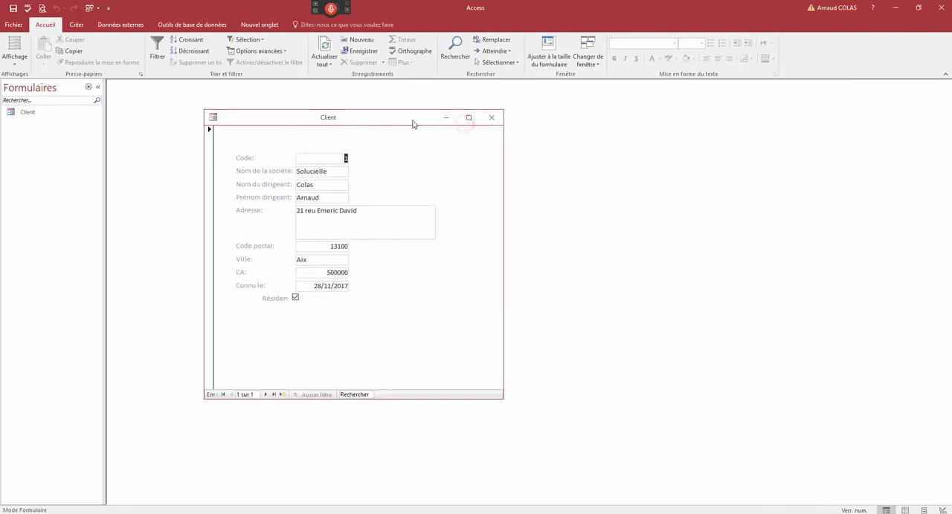
- Start a new record with company name SNCF, and enter the manager's last name, first name and the street address
{"action": "left_click", "coordinate": [282, 397]}
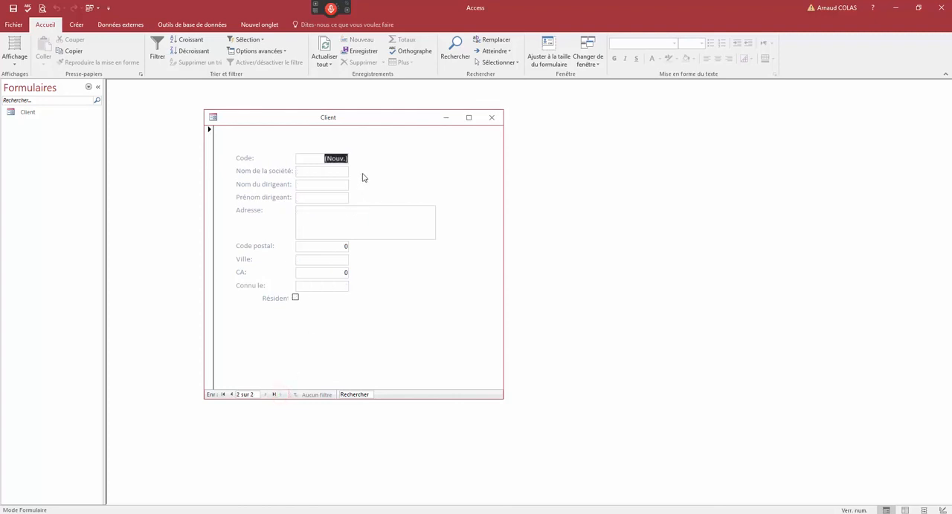
{"action": "left_click", "coordinate": [336, 172]}
{"action": "type", "text": "SNCF"}
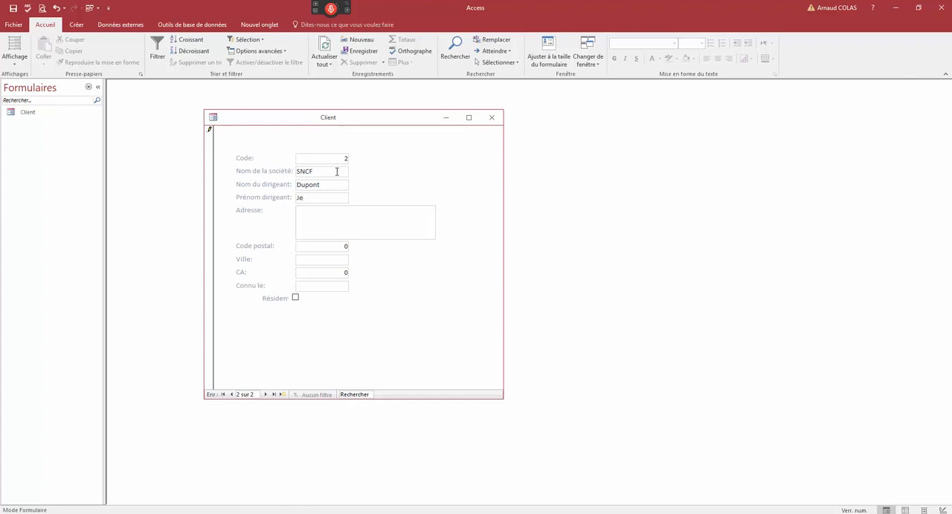
{"action": "key", "text": "Tab"}
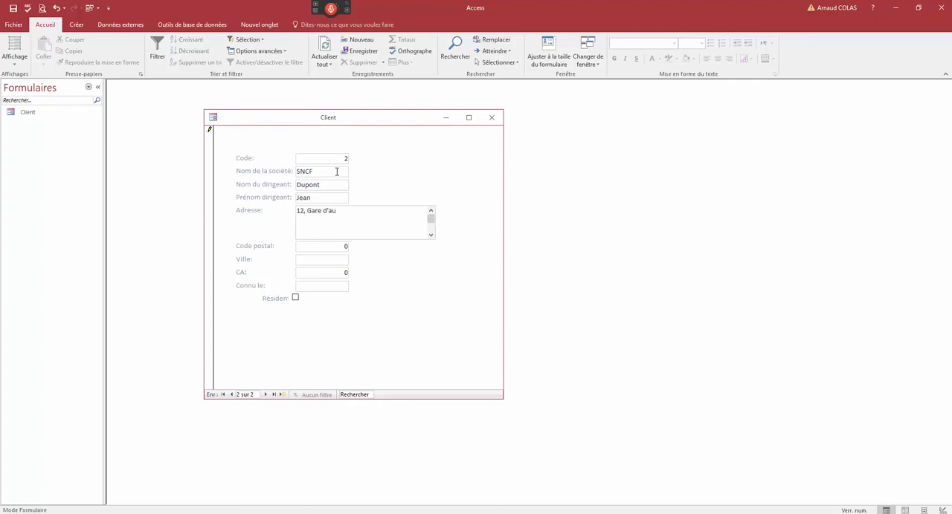
{"action": "key", "text": "Tab"}
- Test the Code postal field with a letter and a short number, then enter 75000 and the city PARIS
{"action": "type", "text": "a"}
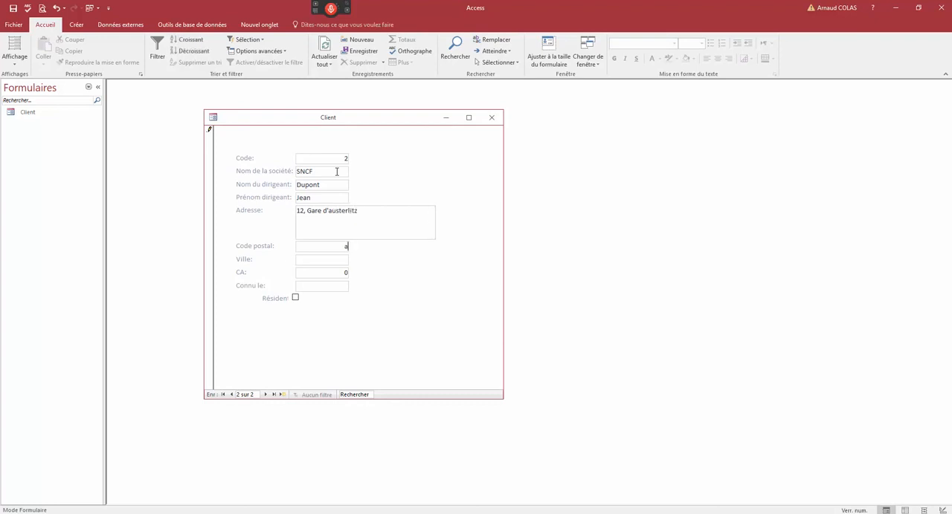
{"action": "type", "text": "13"}
{"action": "left_click_drag", "start_coordinate": [329, 245], "coordinate": [443, 242]}
{"action": "type", "text": "13"}
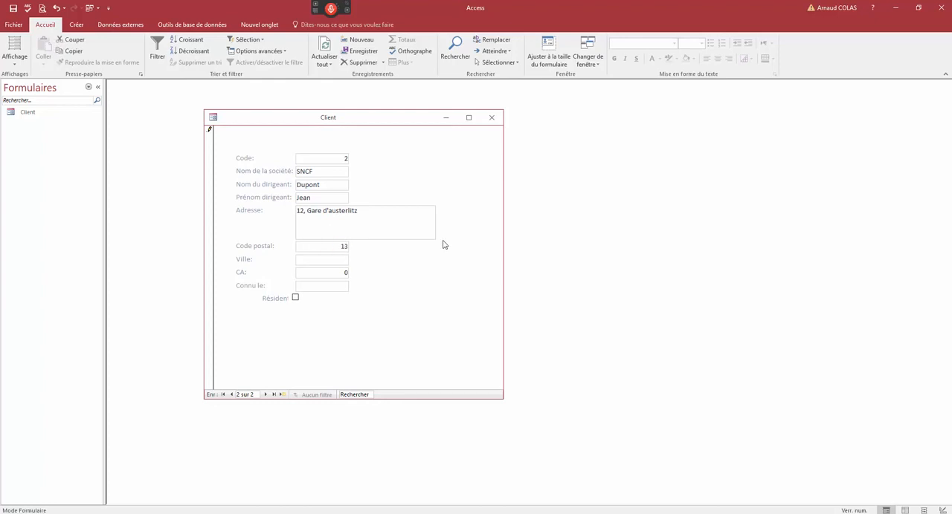
{"action": "key", "text": "BackSpace"}
{"action": "key", "text": "BackSpace"}
{"action": "left_click", "coordinate": [328, 265]}
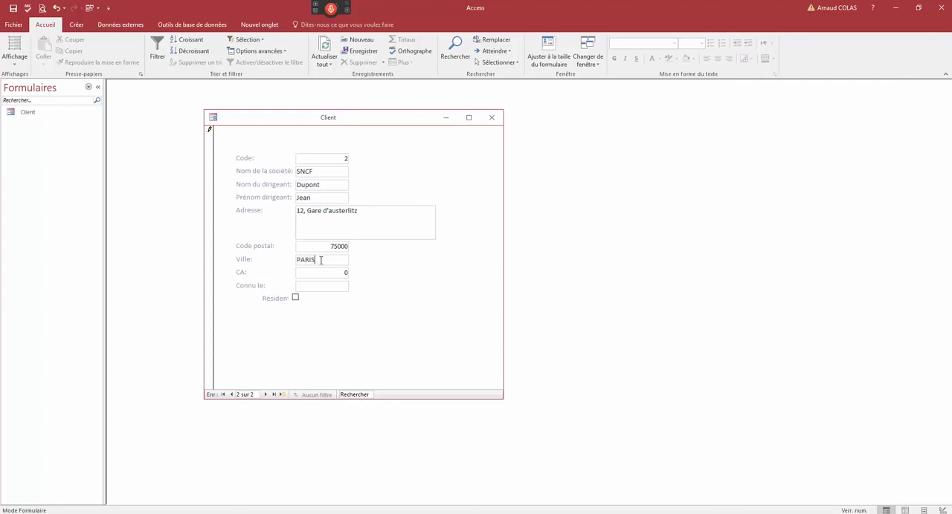
- Set the record's CA to 15000000 and its Connu le date to 10/02/2017
{"action": "double_click", "coordinate": [325, 270]}
{"action": "type", "text": "15000000"}
{"action": "left_click", "coordinate": [338, 288]}
{"action": "type", "text": "10/2"}
{"action": "left_click", "coordinate": [354, 286]}
{"action": "left_click", "coordinate": [355, 286]}
- Save the new record with the record selector, go back to the previous record and return to the new one
{"action": "left_click", "coordinate": [210, 145]}
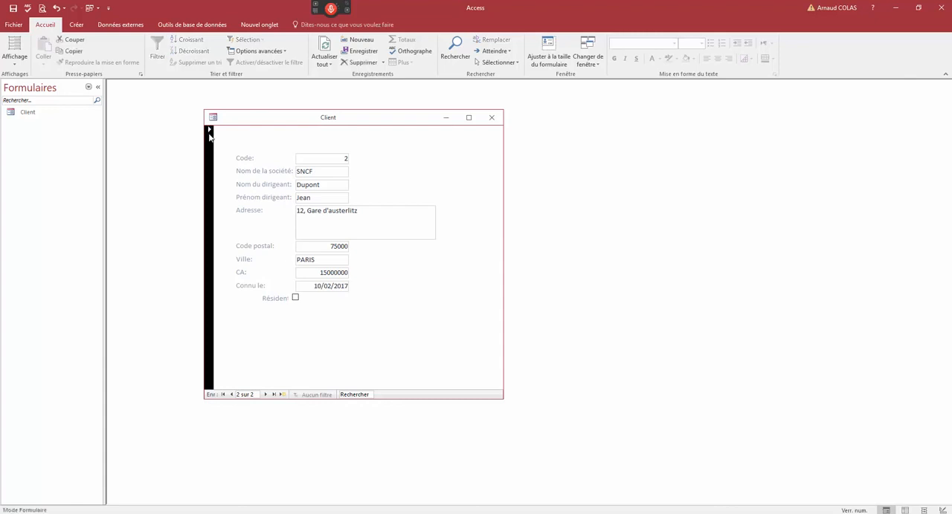
{"action": "left_click", "coordinate": [231, 395]}
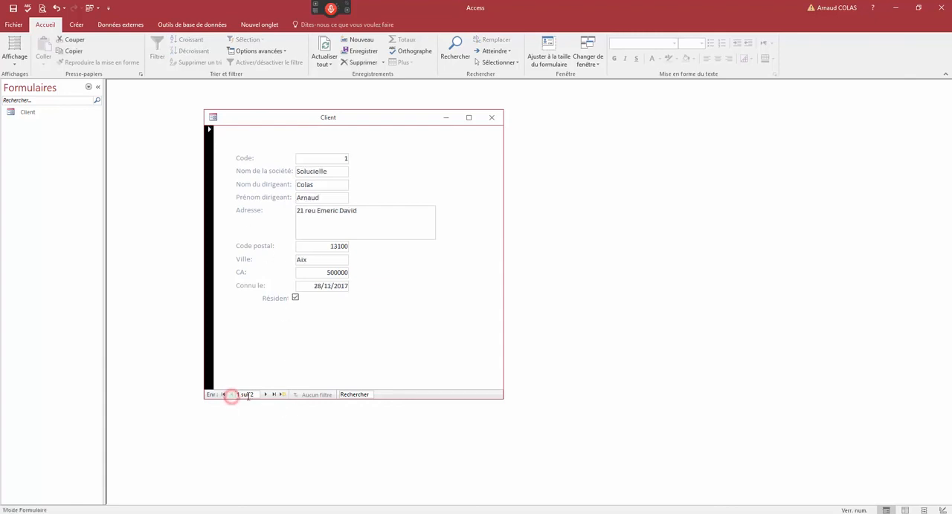
{"action": "left_click", "coordinate": [266, 395]}
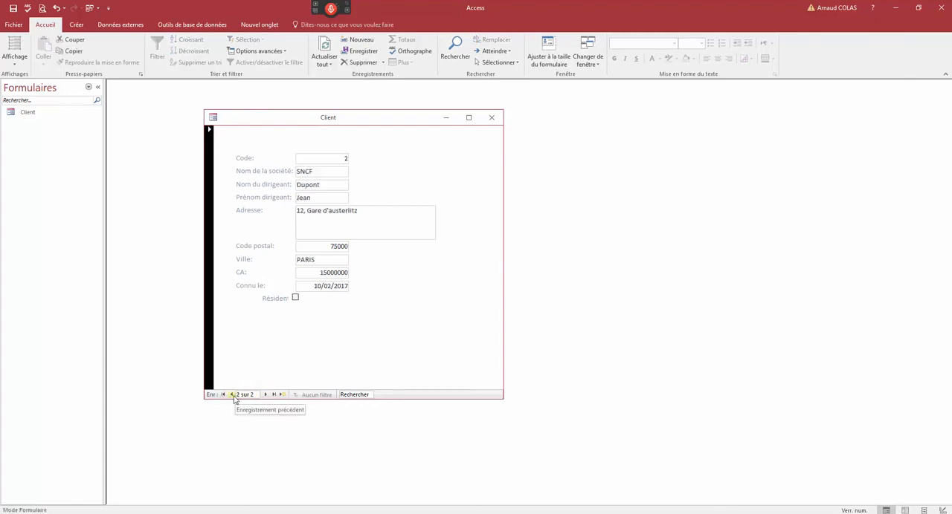
- Move back and forth between the two records in the Client form
{"action": "left_click", "coordinate": [231, 395]}
{"action": "left_click", "coordinate": [266, 395]}
{"action": "left_click", "coordinate": [230, 395]}
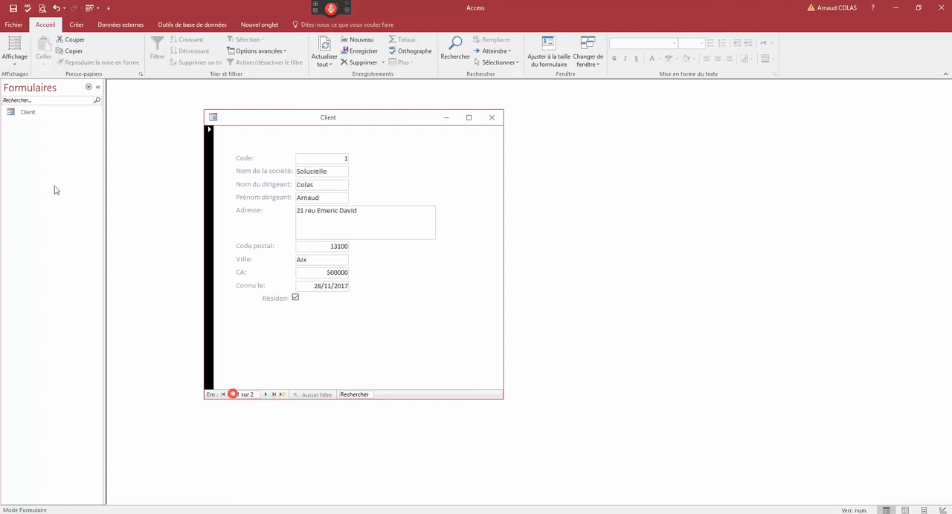
- List the database tables, open the Client table to check the records entered through the form, and close it
{"action": "left_click", "coordinate": [89, 88]}
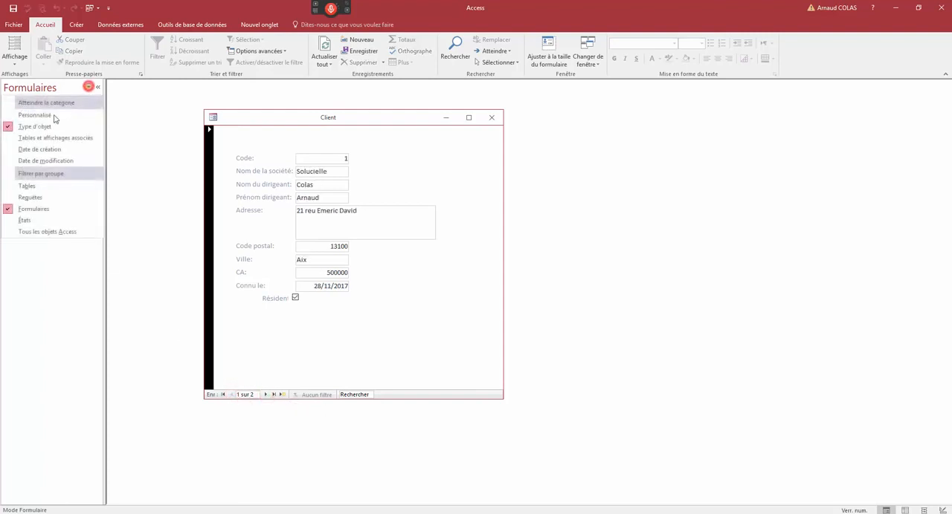
{"action": "left_click", "coordinate": [39, 186]}
{"action": "double_click", "coordinate": [34, 113]}
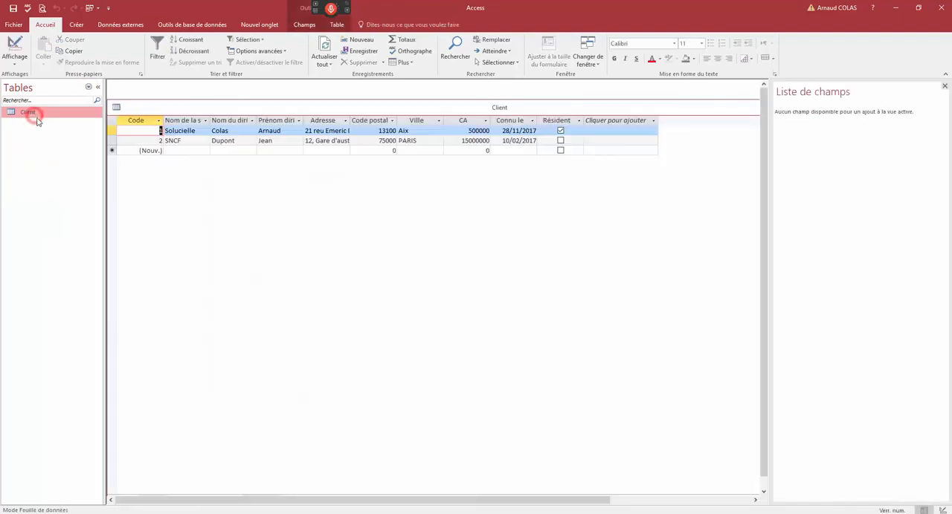
{"action": "double_click", "coordinate": [221, 108]}
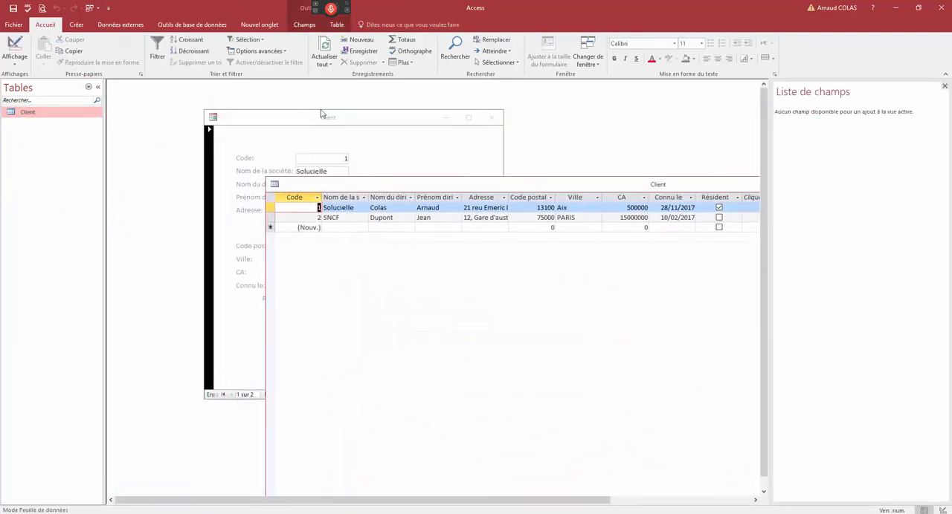
{"action": "double_click", "coordinate": [275, 185]}
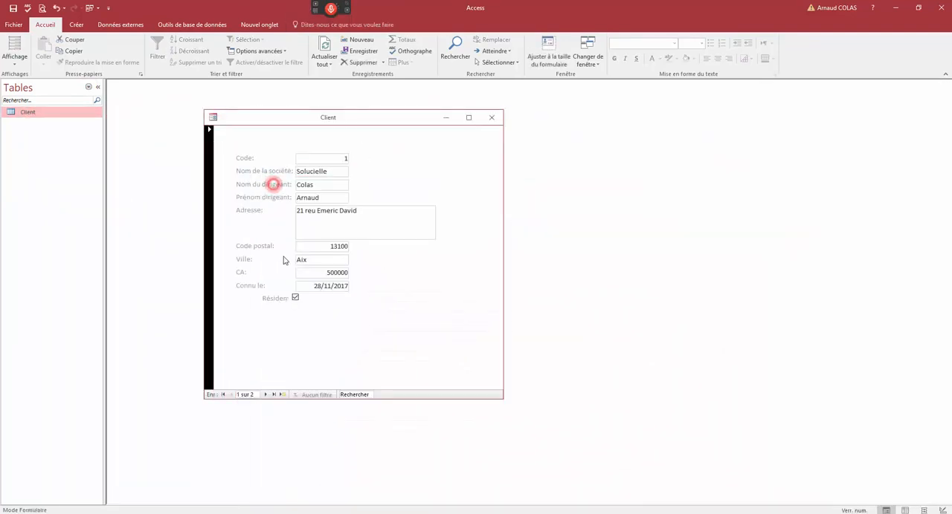
- Open the Client form in design view and widen the Nom de la société and Nom du dirigeant text boxes equally
{"action": "right_click", "coordinate": [309, 123]}
{"action": "left_click", "coordinate": [331, 190]}
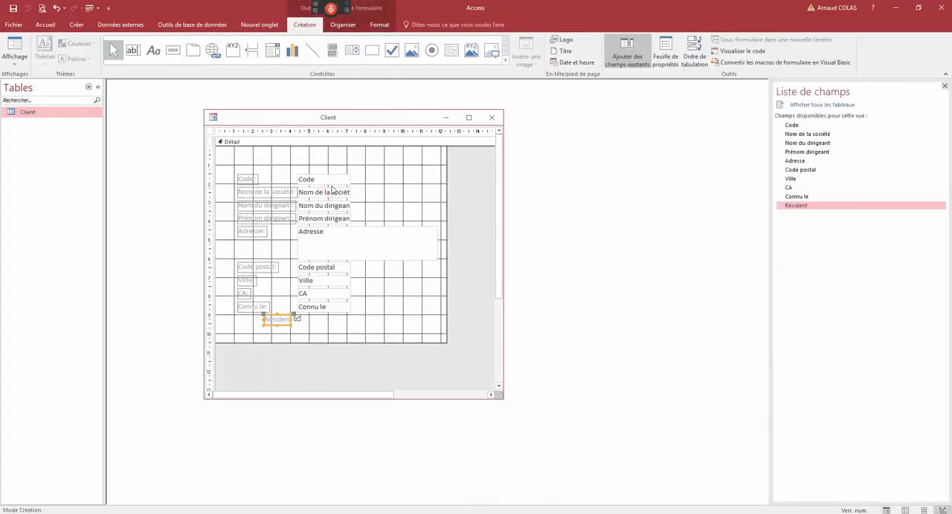
{"action": "left_click", "coordinate": [349, 195]}
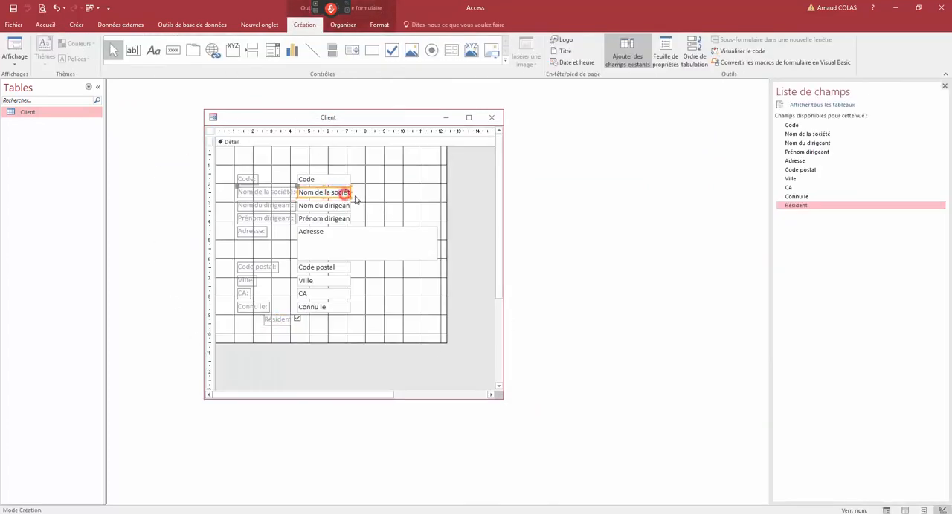
{"action": "left_click_drag", "start_coordinate": [350, 192], "coordinate": [387, 206]}
{"action": "left_click", "coordinate": [351, 208]}
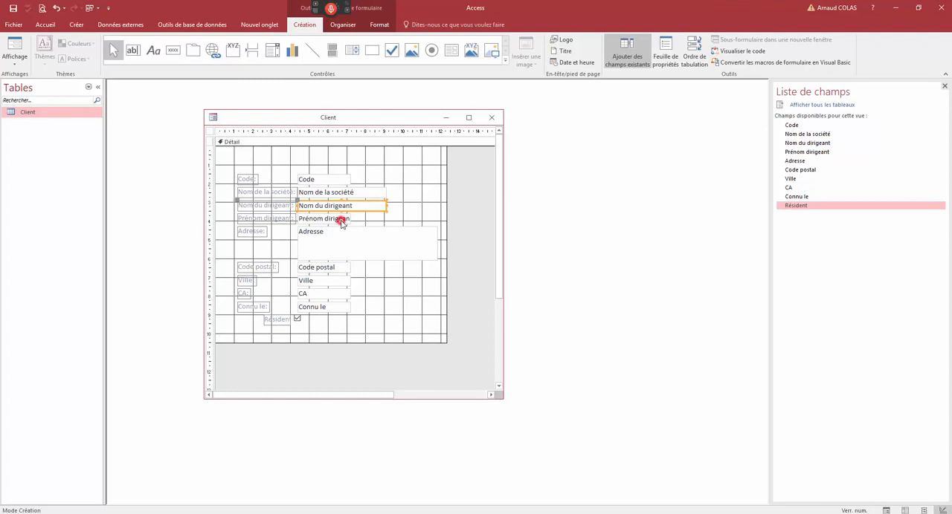
{"action": "left_click", "coordinate": [340, 222]}
- Format the Nom de la société text box in bold red text
{"action": "left_click", "coordinate": [338, 193]}
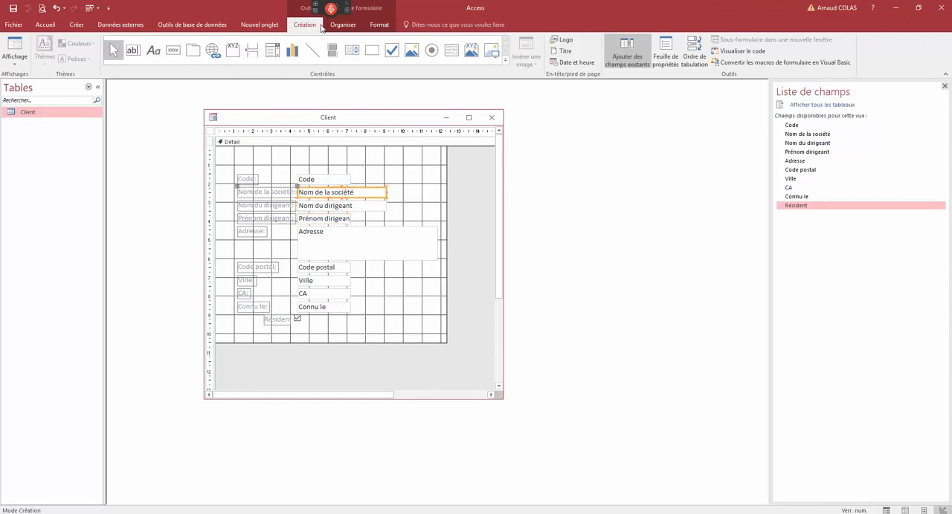
{"action": "left_click", "coordinate": [77, 28]}
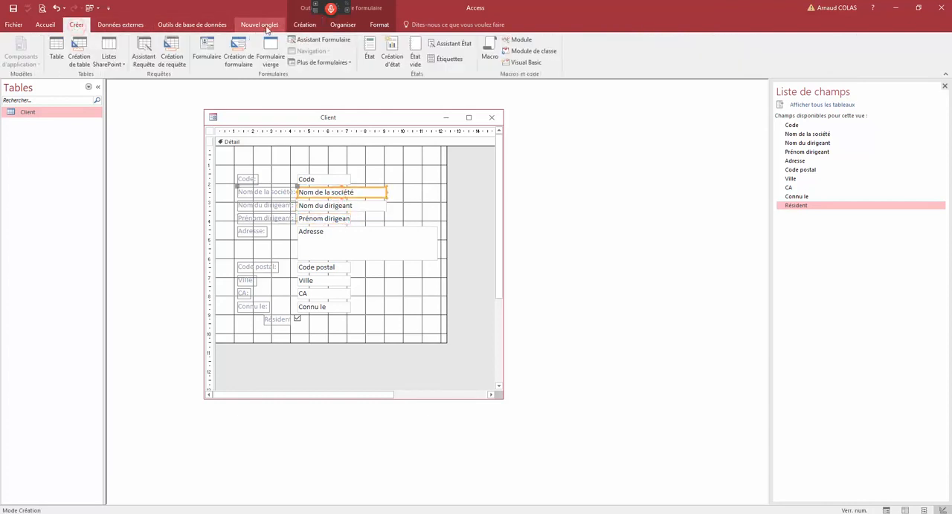
{"action": "left_click", "coordinate": [296, 28]}
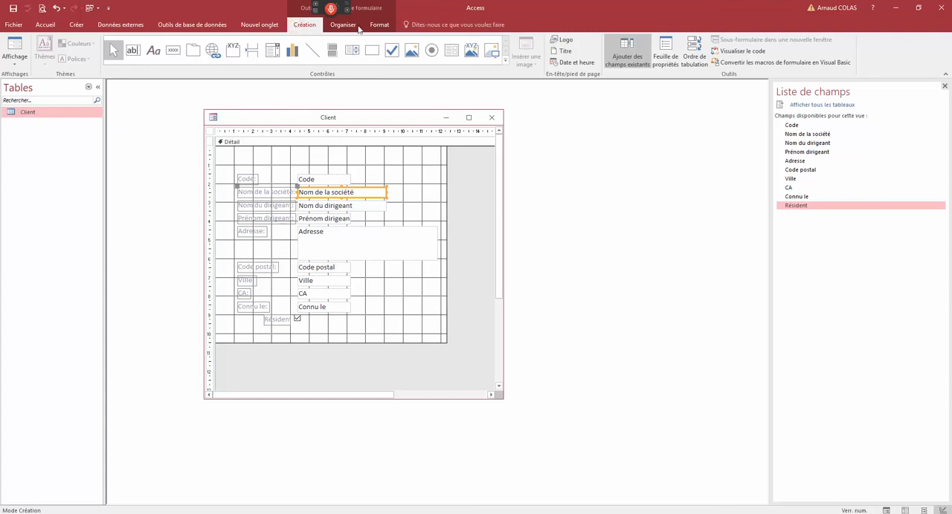
{"action": "left_click", "coordinate": [379, 25]}
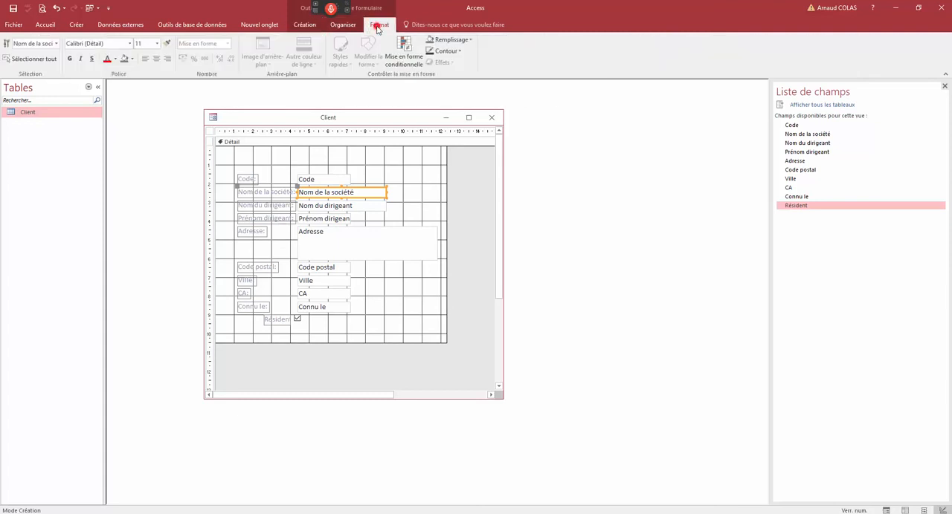
{"action": "left_click", "coordinate": [69, 60]}
{"action": "left_click", "coordinate": [107, 59]}
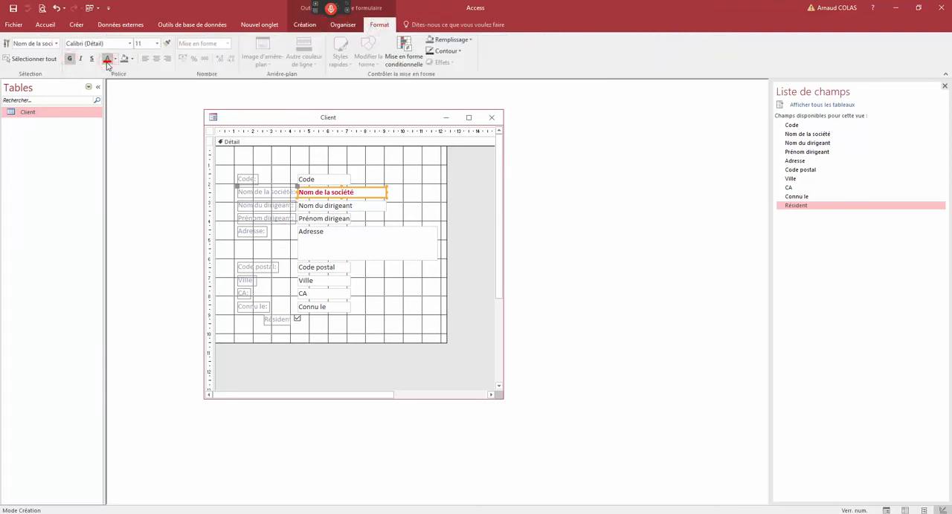
- Switch the Client form to form view and browse to the next record and back to check the new formatting
{"action": "right_click", "coordinate": [255, 120]}
{"action": "left_click", "coordinate": [277, 162]}
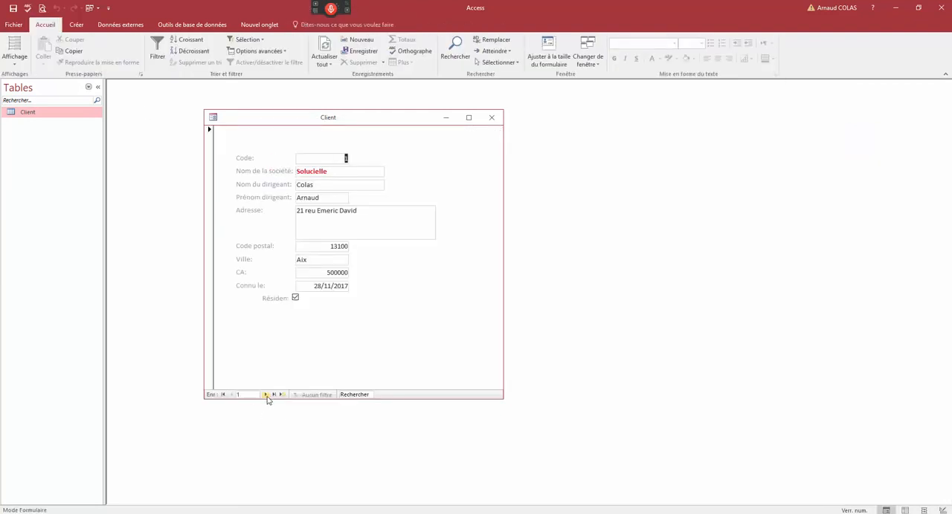
{"action": "left_click", "coordinate": [266, 394]}
{"action": "left_click", "coordinate": [232, 395]}
- In design view, enlarge the form window, move Code postal through Résident into a second column beside the others, and shorten the Detail section
{"action": "right_click", "coordinate": [280, 119]}
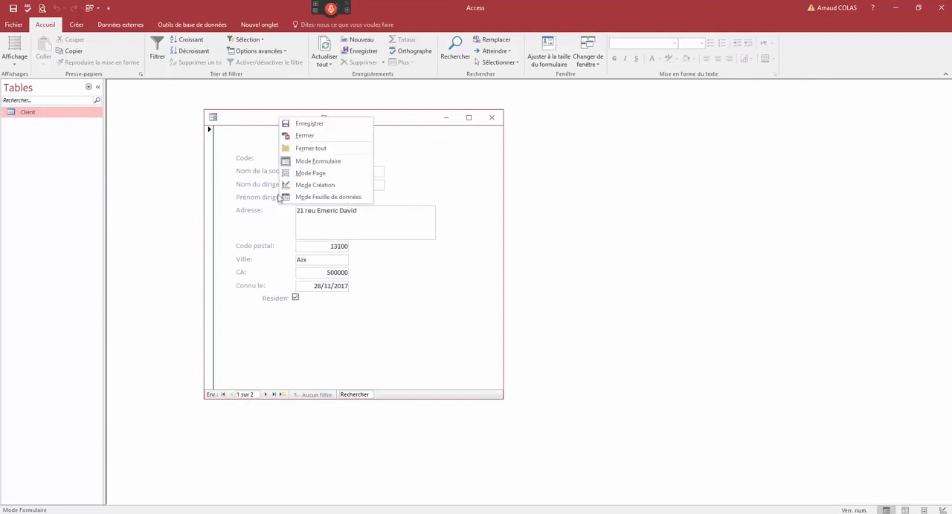
{"action": "left_click", "coordinate": [301, 185]}
{"action": "left_click_drag", "start_coordinate": [502, 399], "coordinate": [601, 423]}
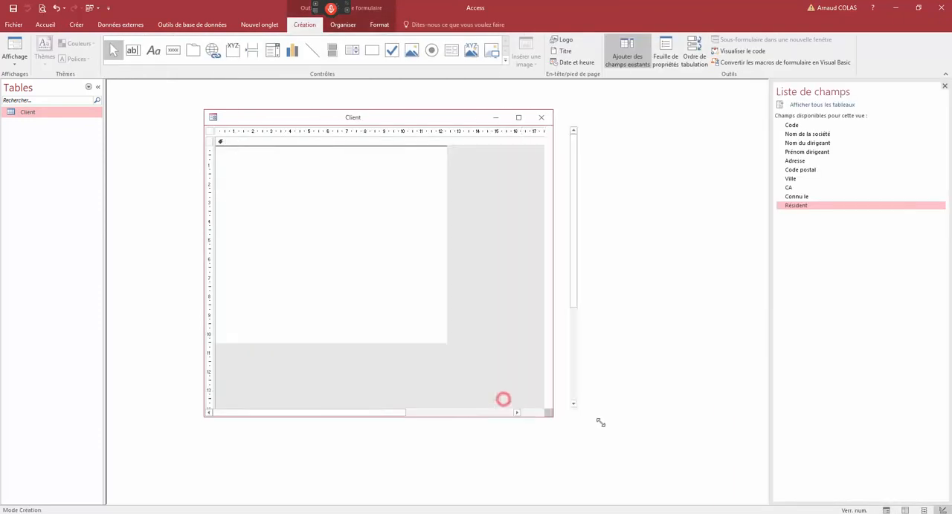
{"action": "left_click", "coordinate": [405, 306]}
{"action": "left_click_drag", "start_coordinate": [404, 341], "coordinate": [461, 185]}
{"action": "left_click_drag", "start_coordinate": [432, 344], "coordinate": [433, 265]}
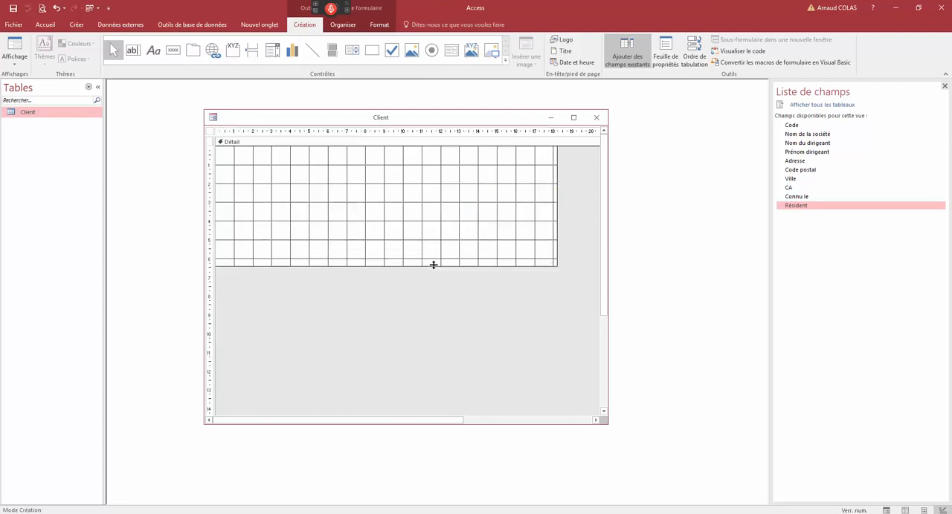
- Preview the two-column layout in form view and return to design view
{"action": "right_click", "coordinate": [338, 118]}
{"action": "left_click", "coordinate": [354, 171]}
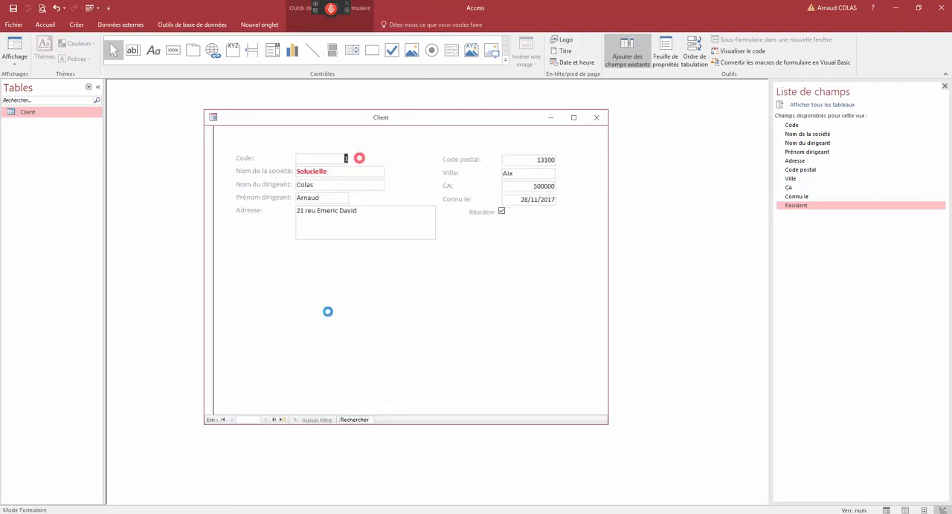
{"action": "right_click", "coordinate": [350, 120]}
{"action": "left_click", "coordinate": [372, 186]}
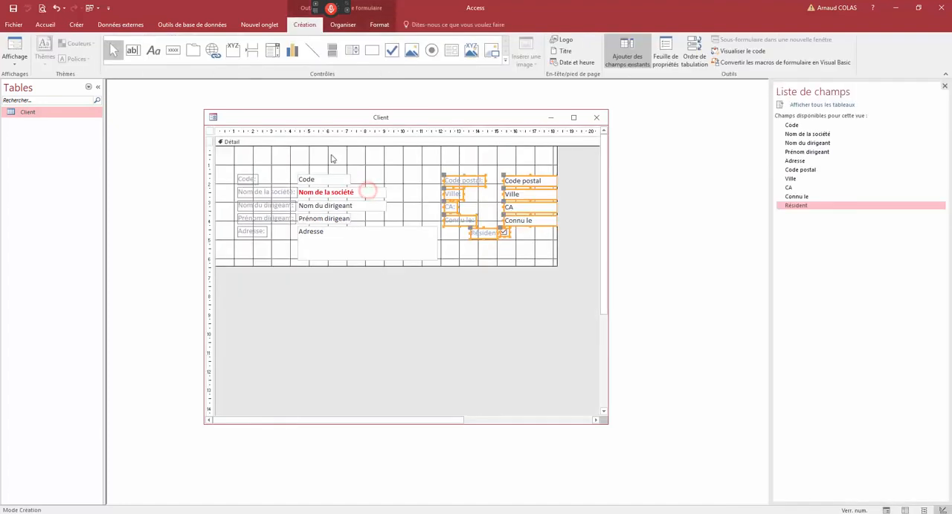
- Try a darker grey background on the form's Detail section and settle on a light grey
{"action": "left_click", "coordinate": [325, 143]}
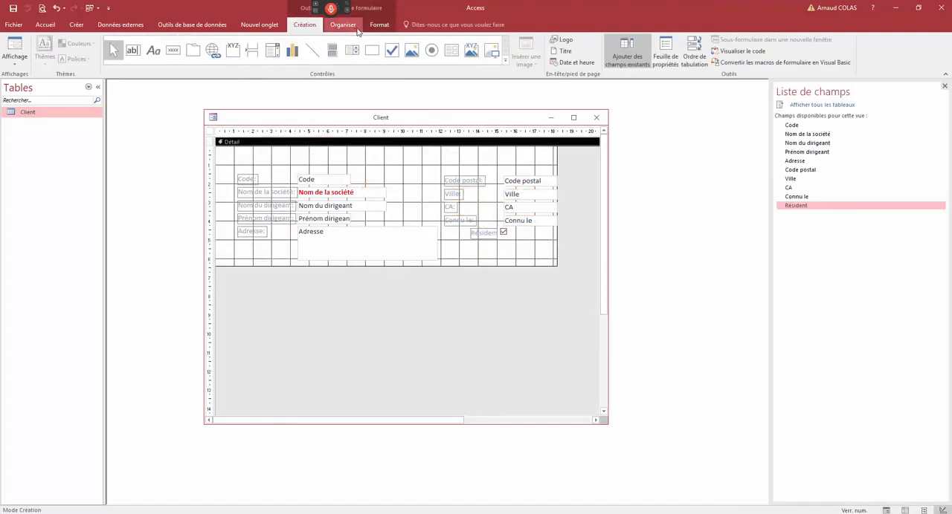
{"action": "left_click", "coordinate": [379, 25]}
{"action": "left_click", "coordinate": [131, 59]}
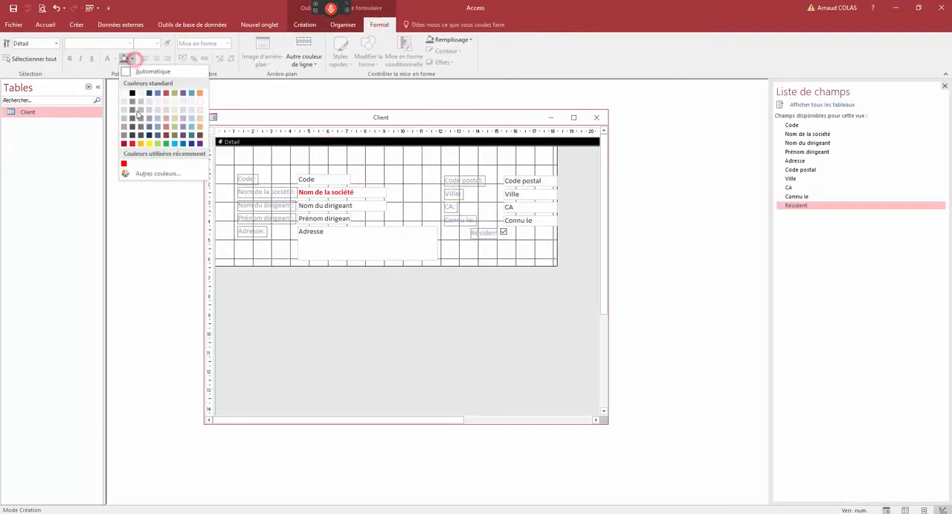
{"action": "left_click", "coordinate": [123, 123]}
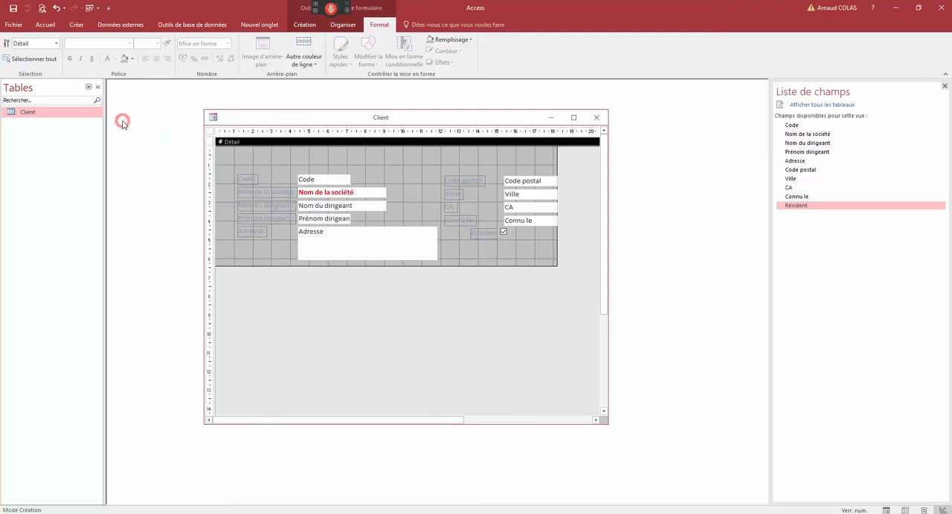
{"action": "left_click", "coordinate": [131, 59]}
{"action": "left_click", "coordinate": [124, 103]}
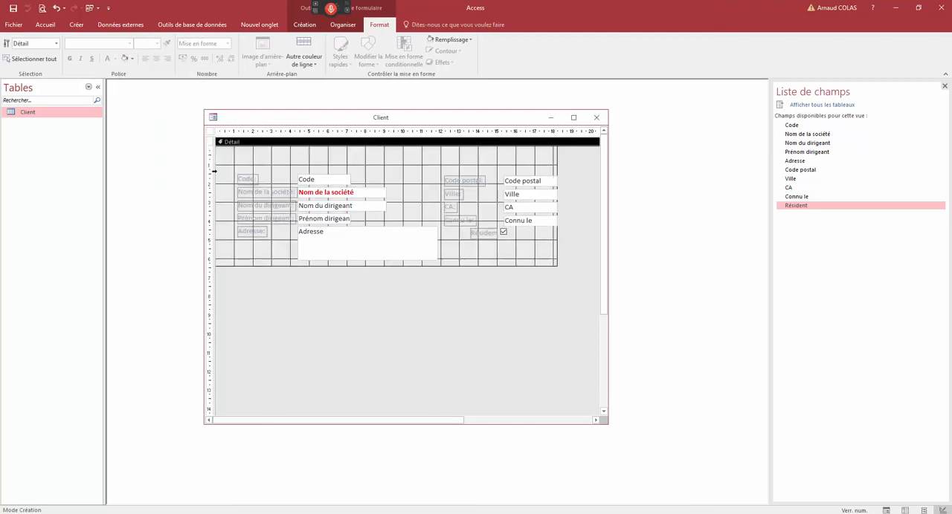
- Make the first-column labels bold, from Code to Adresse
{"action": "left_click_drag", "start_coordinate": [251, 157], "coordinate": [258, 235]}
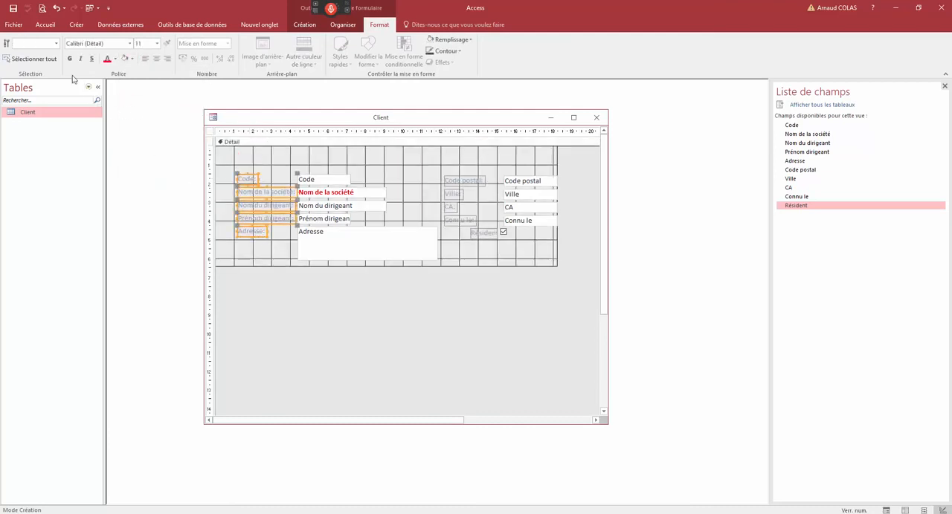
{"action": "left_click", "coordinate": [70, 59]}
{"action": "left_click", "coordinate": [275, 153]}
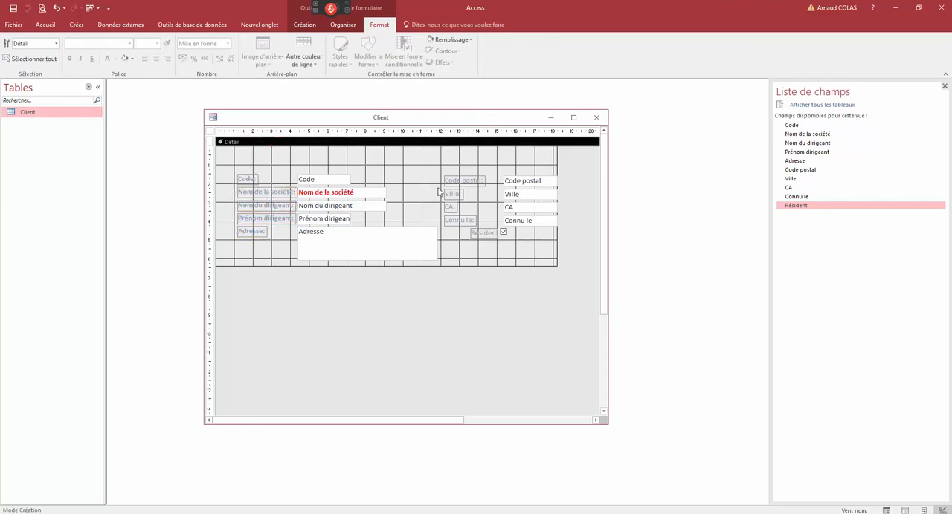
- Select the Code label and its text box, open the form's own properties and look through every property category
{"action": "left_click", "coordinate": [246, 179]}
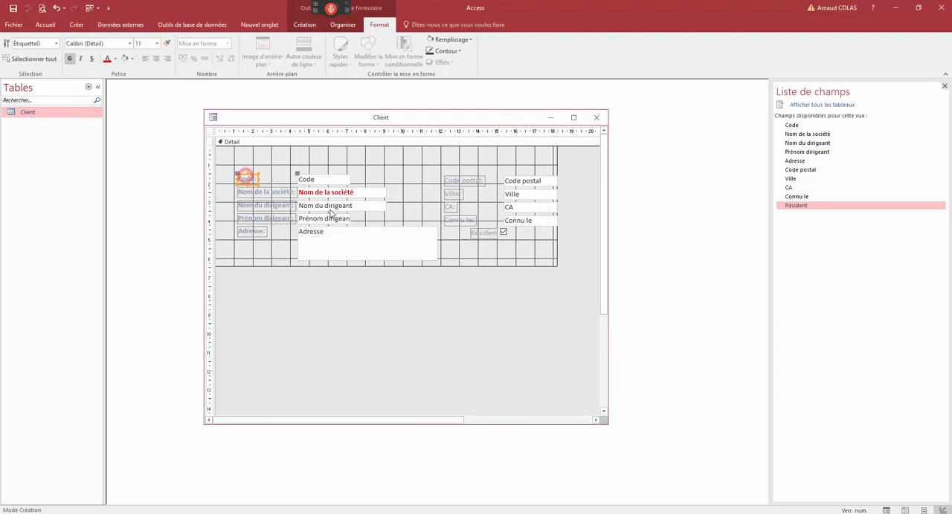
{"action": "left_click", "coordinate": [322, 180]}
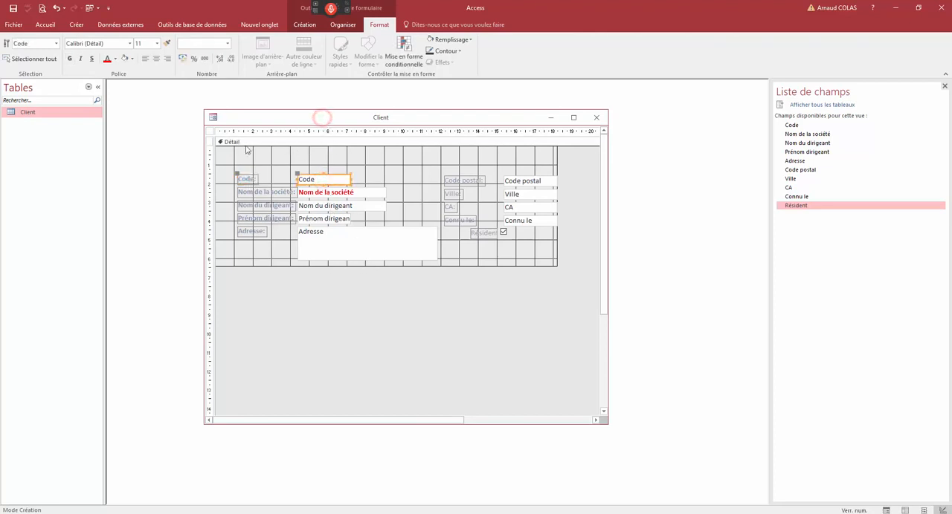
{"action": "double_click", "coordinate": [210, 132]}
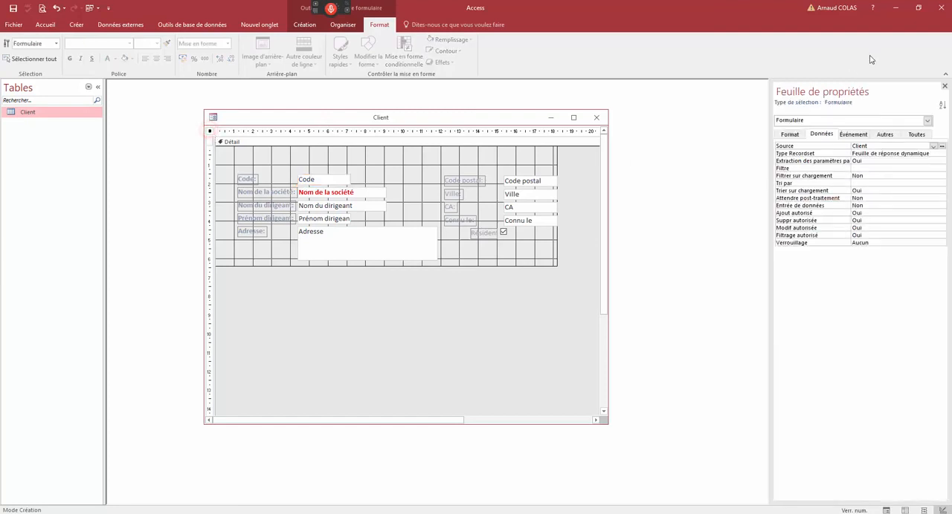
{"action": "left_click", "coordinate": [915, 135]}
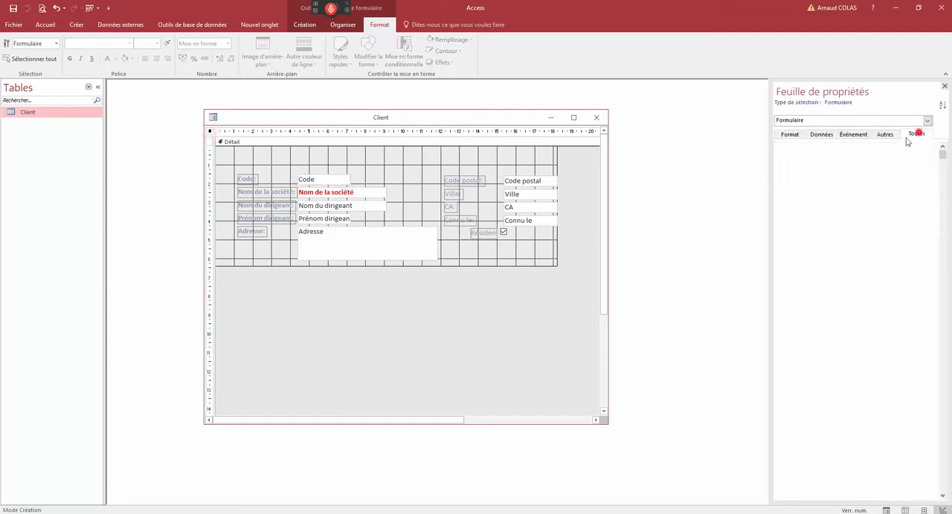
{"action": "left_click", "coordinate": [884, 134]}
{"action": "left_click", "coordinate": [855, 135]}
{"action": "left_click", "coordinate": [821, 135]}
{"action": "left_click", "coordinate": [789, 134]}
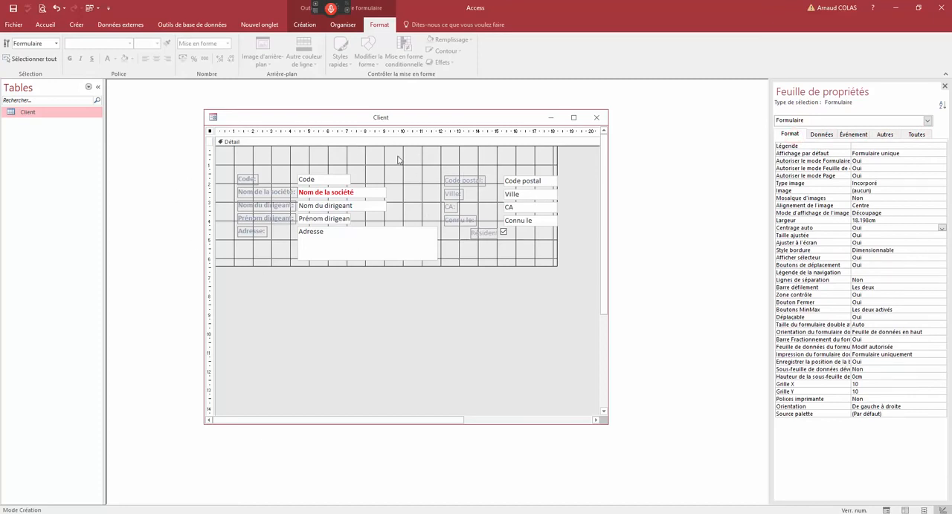
- Examine the Nom de la société text box's format, event and other properties, including Avant MAJ, Si modification and Texte de la barre d'état
{"action": "left_click", "coordinate": [333, 195]}
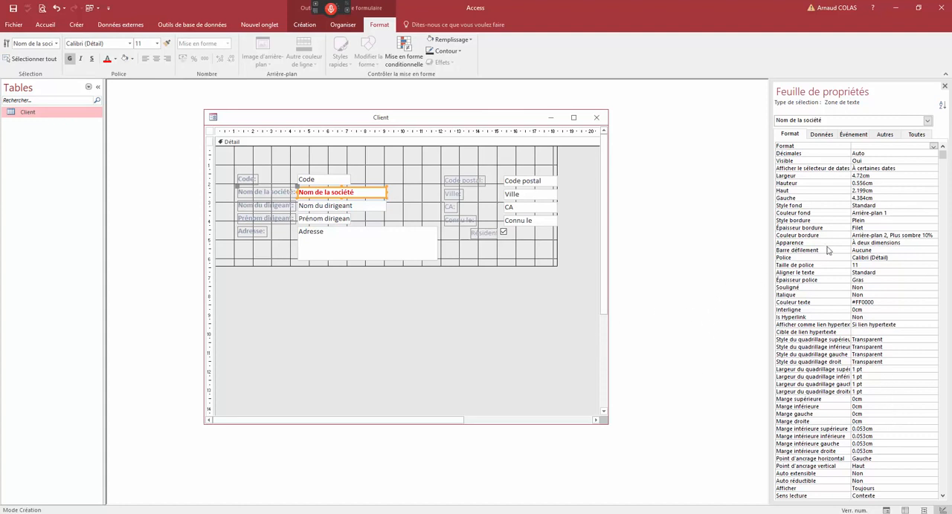
{"action": "left_click", "coordinate": [853, 134]}
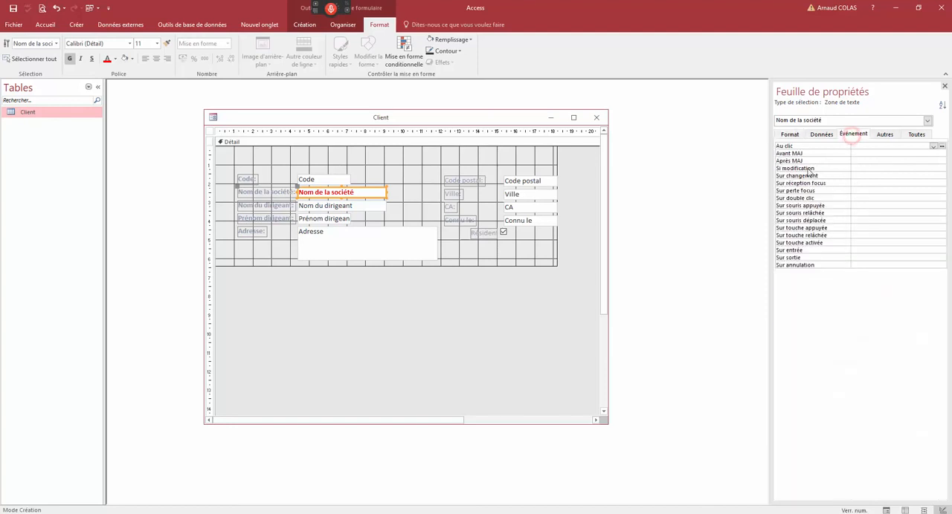
{"action": "left_click", "coordinate": [792, 153]}
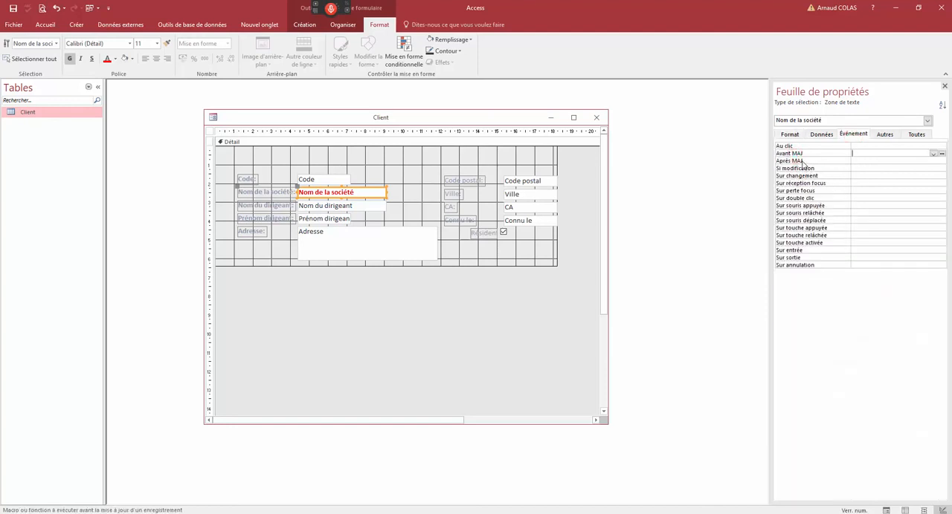
{"action": "left_click", "coordinate": [795, 168]}
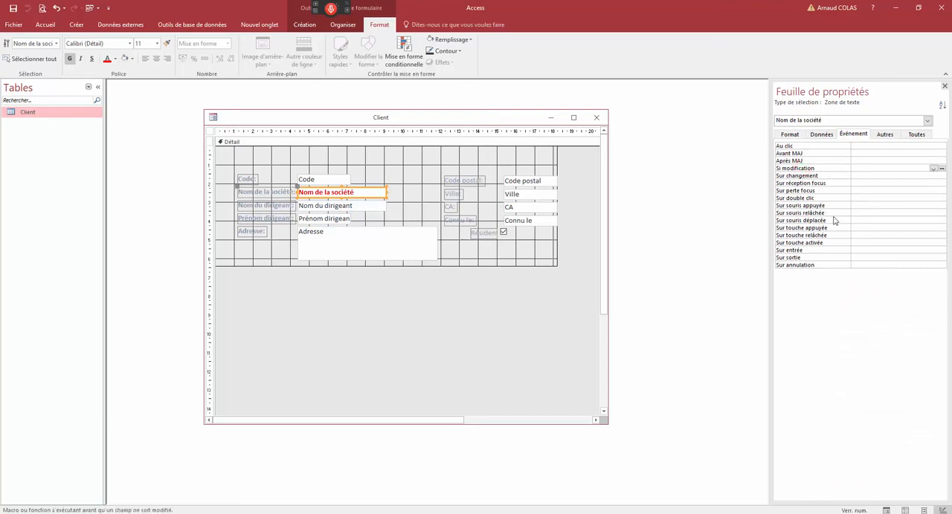
{"action": "left_click", "coordinate": [886, 137]}
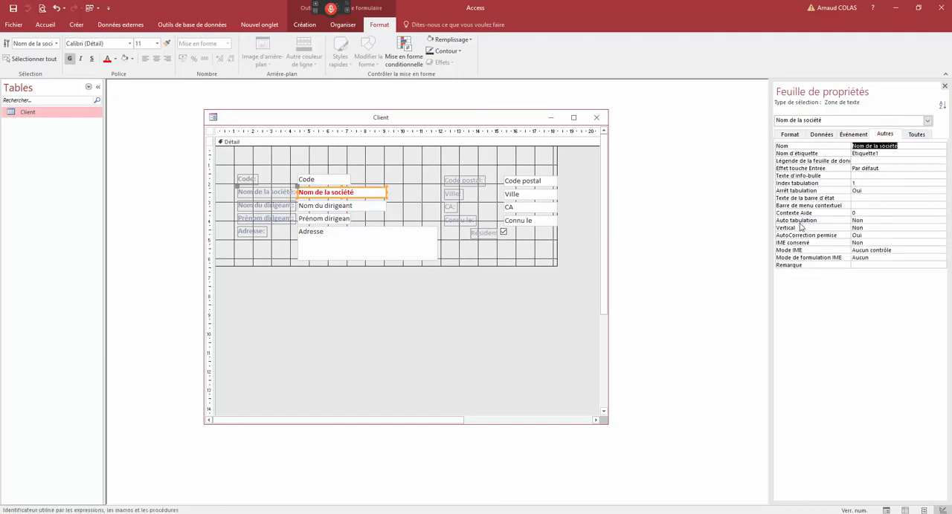
{"action": "left_click", "coordinate": [804, 198]}
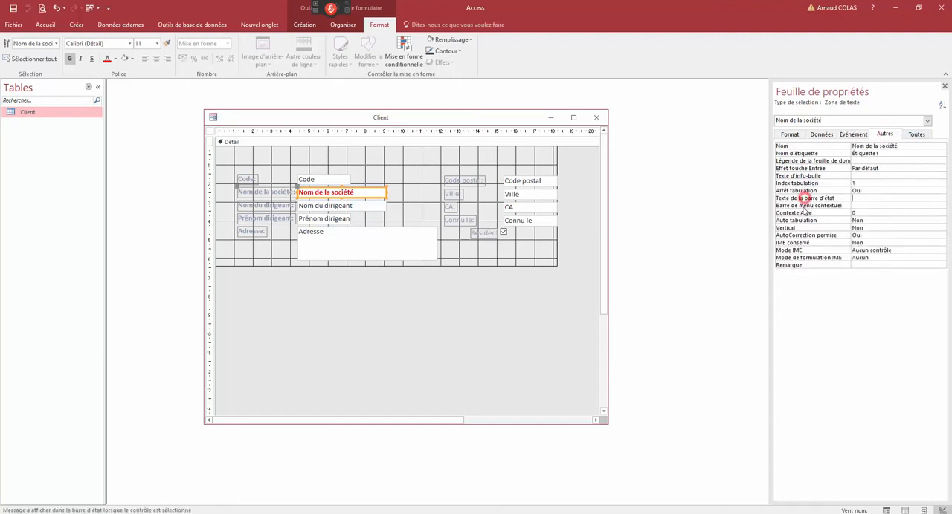
- Set the Nom de la société text box's status bar text to "renseigner la Raison socuale de l'entreprize" and its tooltip to "Donnez le Nom de l'entreprise"
{"action": "left_click", "coordinate": [855, 196]}
{"action": "left_click", "coordinate": [860, 196]}
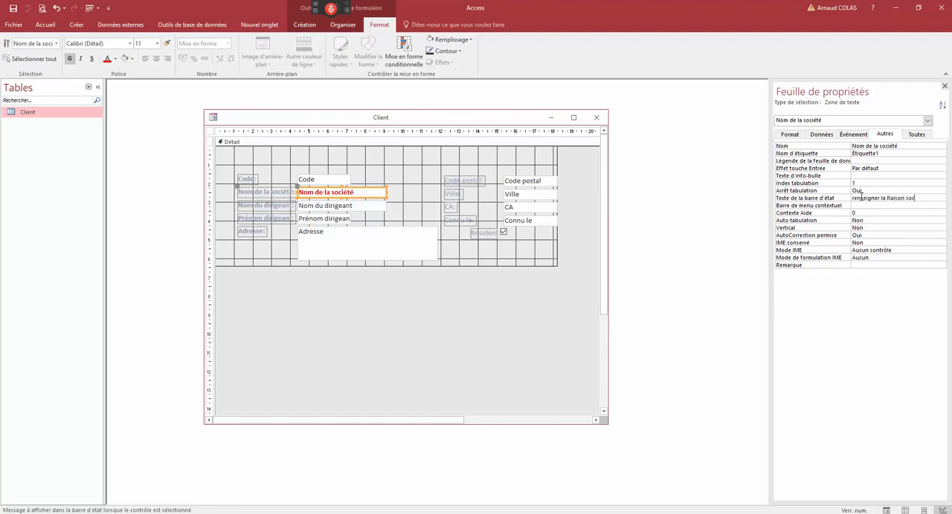
{"action": "type", "text": "reprisze"}
{"action": "left_click", "coordinate": [809, 176]}
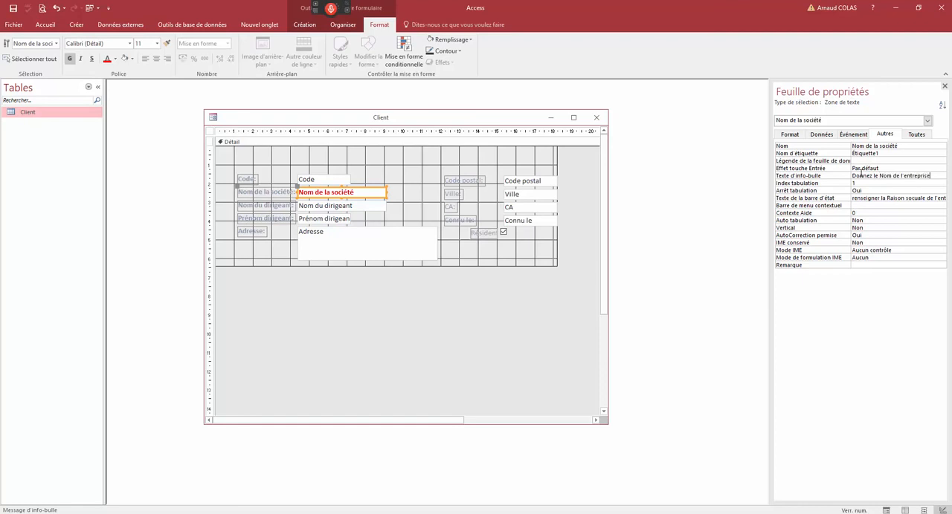
- Check the Nom de la société field's tooltip and status bar message in Form view, and return to Design view
{"action": "right_click", "coordinate": [478, 119]}
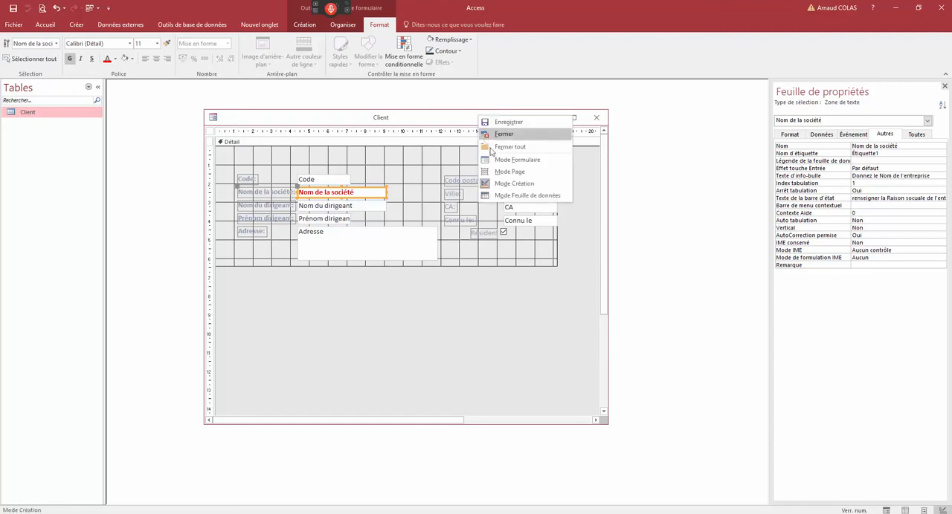
{"action": "left_click", "coordinate": [500, 161]}
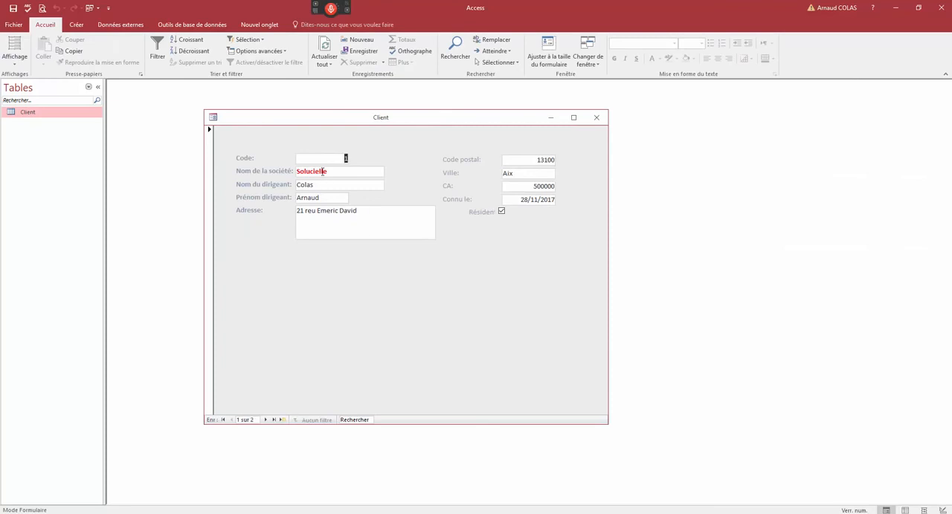
{"action": "mouse_move", "coordinate": [323, 173]}
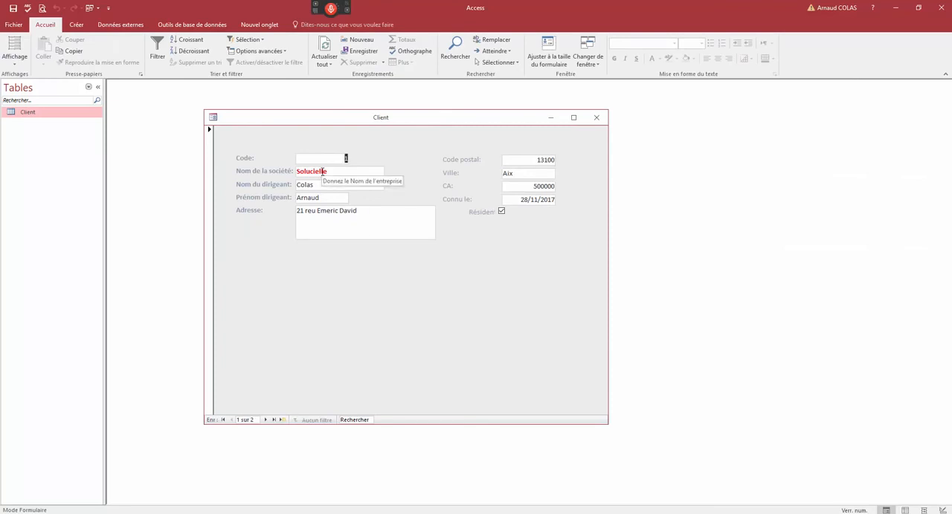
{"action": "left_click", "coordinate": [322, 173]}
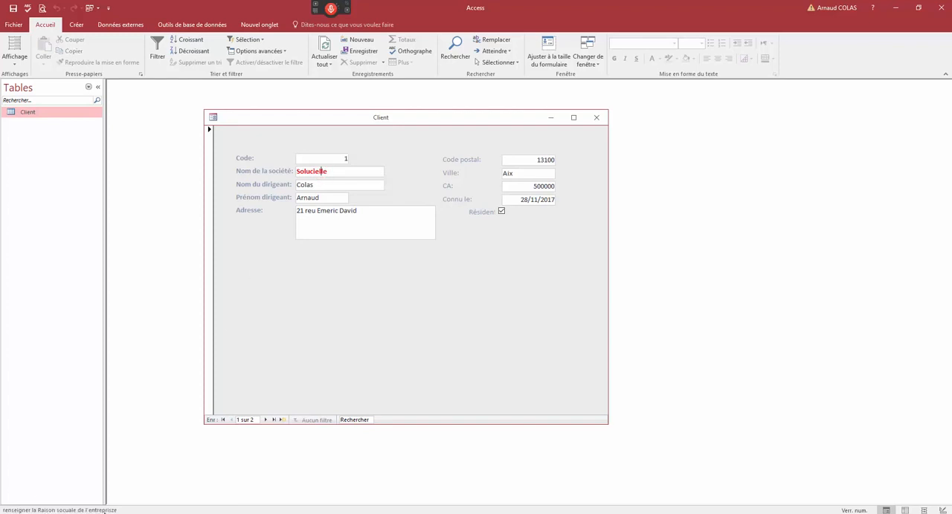
{"action": "right_click", "coordinate": [316, 119]}
{"action": "left_click", "coordinate": [331, 185]}
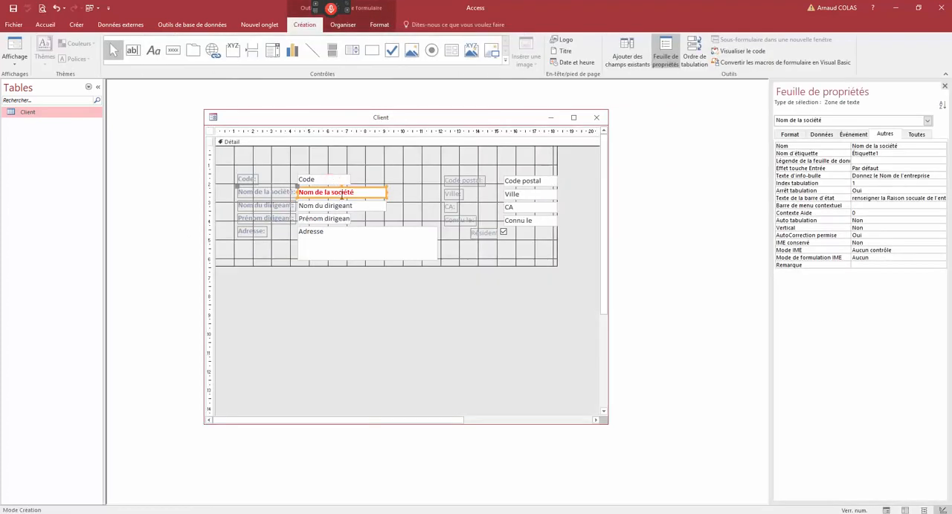
- Give the Nom de la société text box a red border and a light blue fill
{"action": "left_click", "coordinate": [791, 138]}
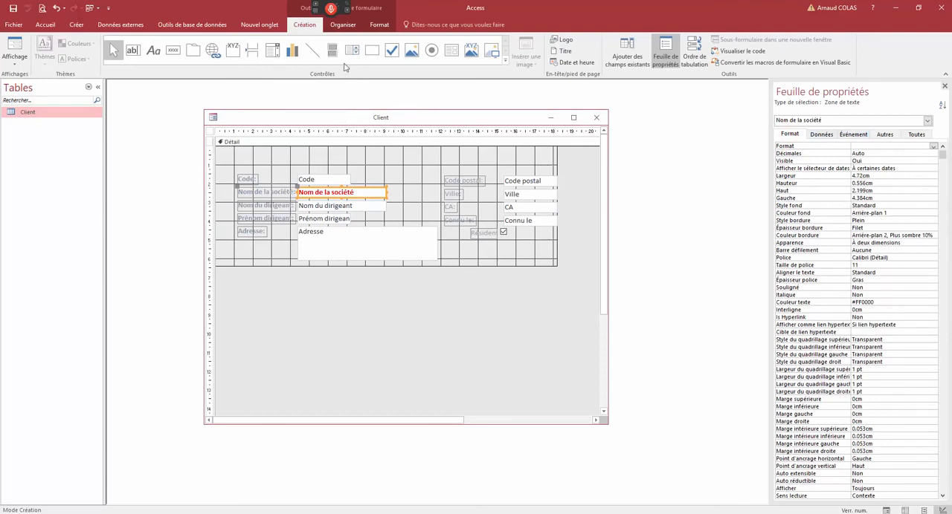
{"action": "left_click", "coordinate": [378, 25]}
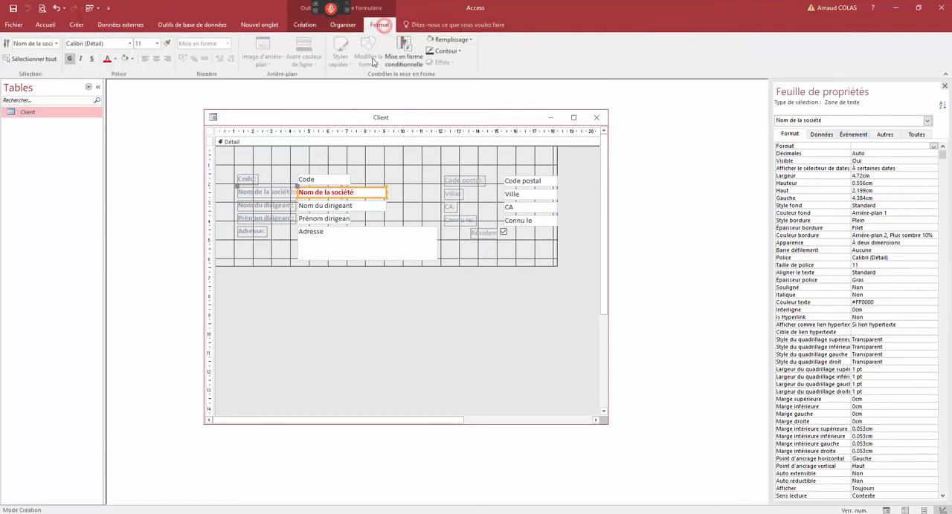
{"action": "left_click", "coordinate": [459, 51]}
{"action": "left_click", "coordinate": [446, 156]}
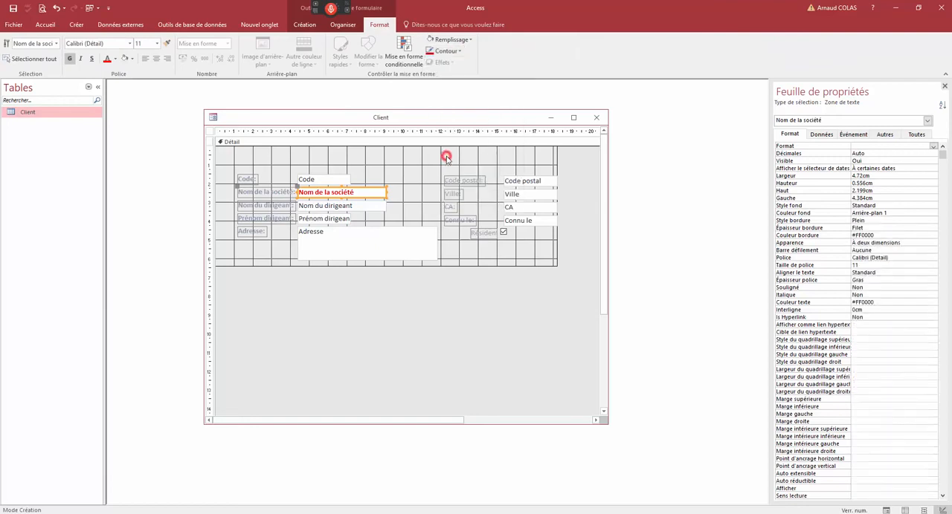
{"action": "left_click", "coordinate": [469, 39]}
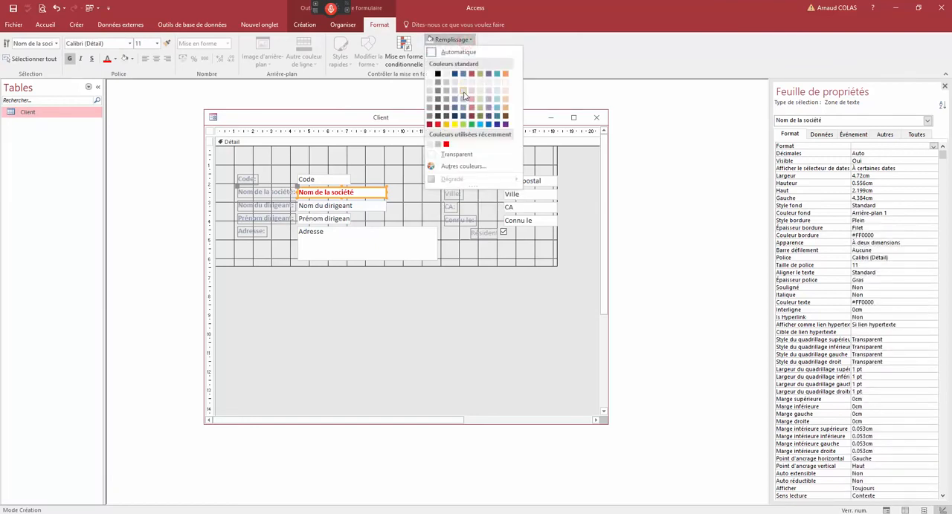
{"action": "left_click", "coordinate": [463, 90]}
- Preview the Nom de la société field's border and fill in Form view, and return to Design view
{"action": "right_click", "coordinate": [410, 118]}
{"action": "left_click", "coordinate": [439, 165]}
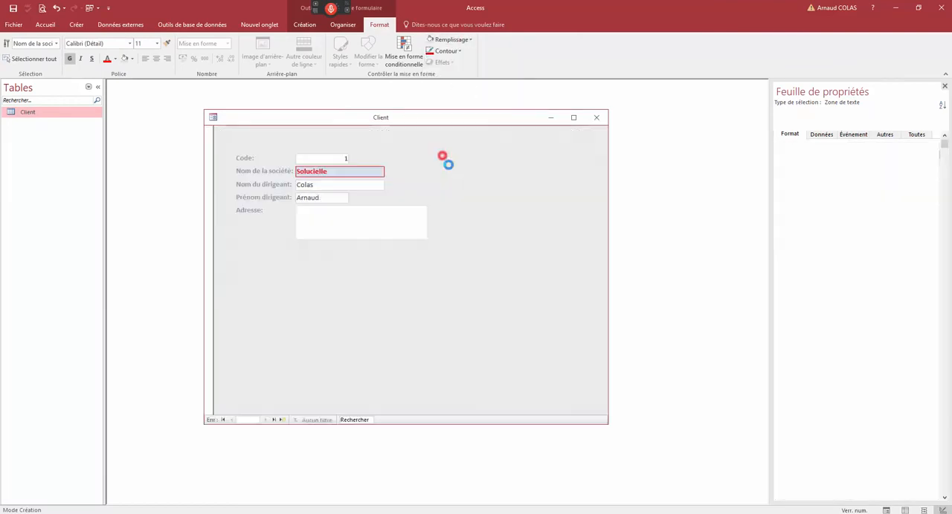
{"action": "right_click", "coordinate": [354, 118]}
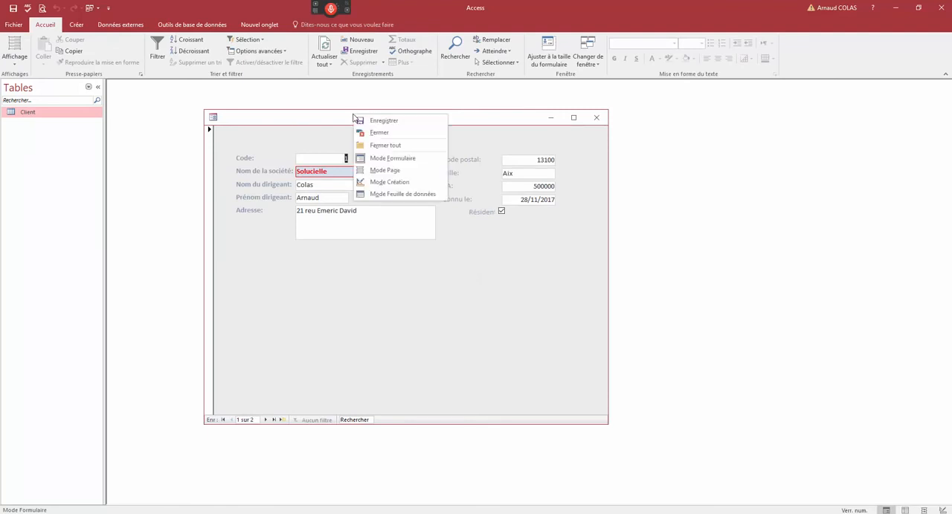
{"action": "left_click", "coordinate": [376, 182]}
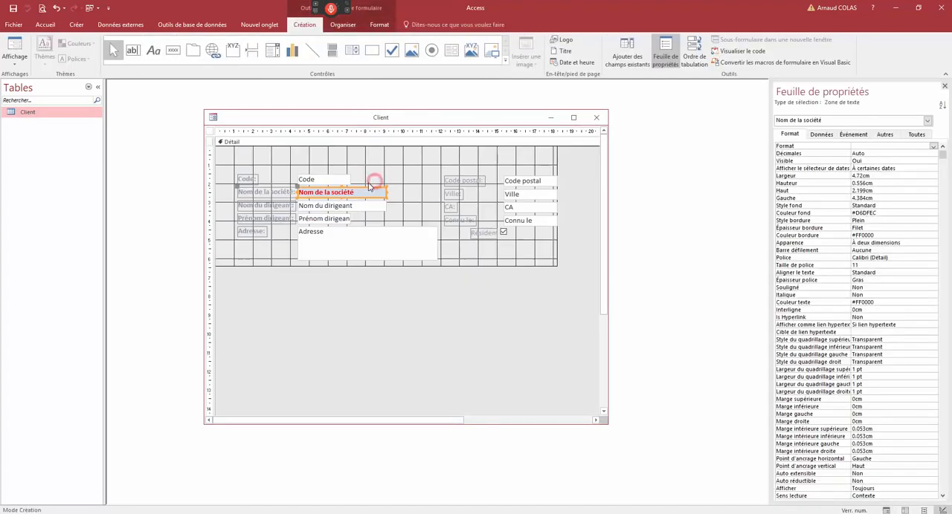
- Inspect the properties of the Détail section, Nom de la société text box and Code label, and extend the Détail section slightly downward
{"action": "left_click", "coordinate": [367, 177]}
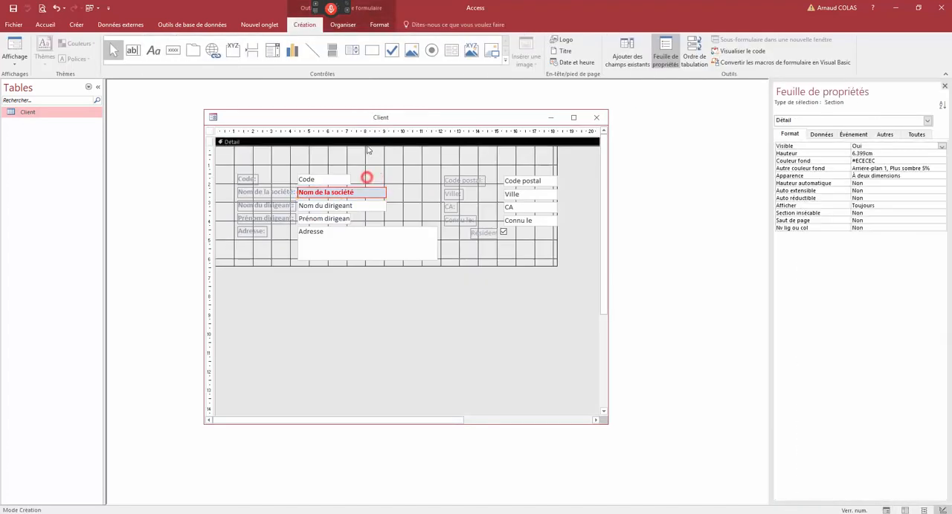
{"action": "left_click", "coordinate": [364, 195]}
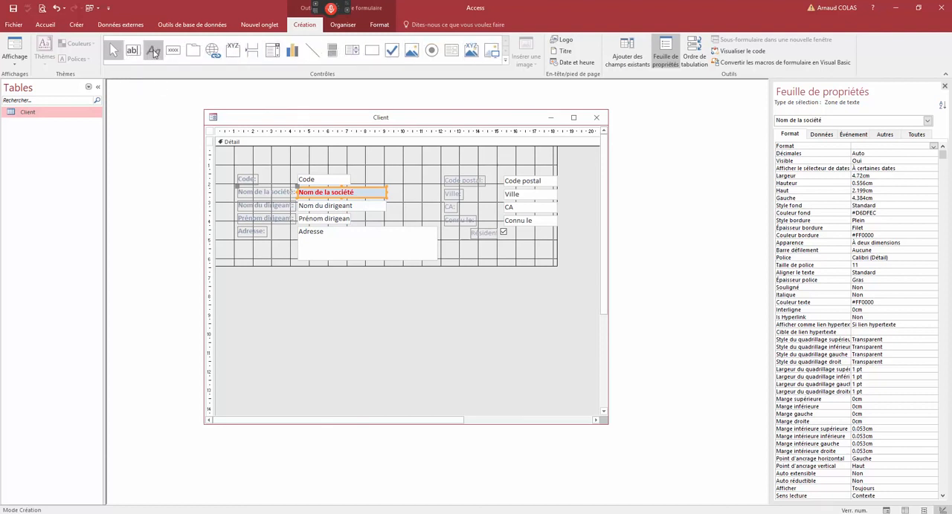
{"action": "left_click", "coordinate": [251, 179]}
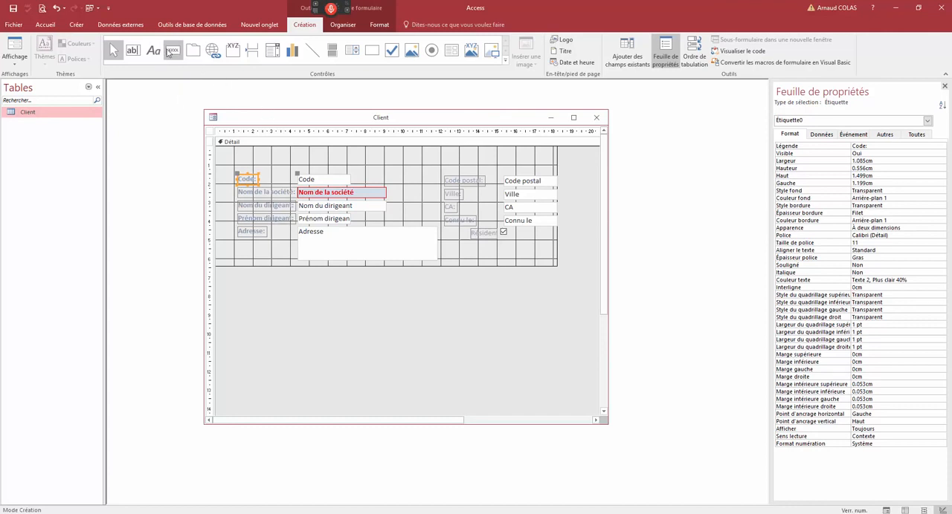
{"action": "left_click", "coordinate": [427, 266]}
- Switch the Client form to Form view and browse back and forth between its records
{"action": "right_click", "coordinate": [369, 123]}
{"action": "left_click", "coordinate": [389, 163]}
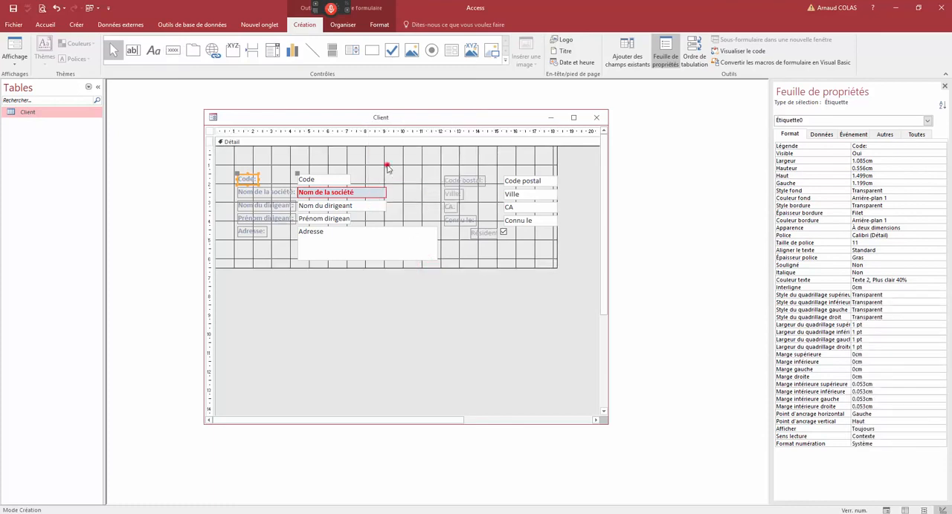
{"action": "left_click", "coordinate": [265, 420]}
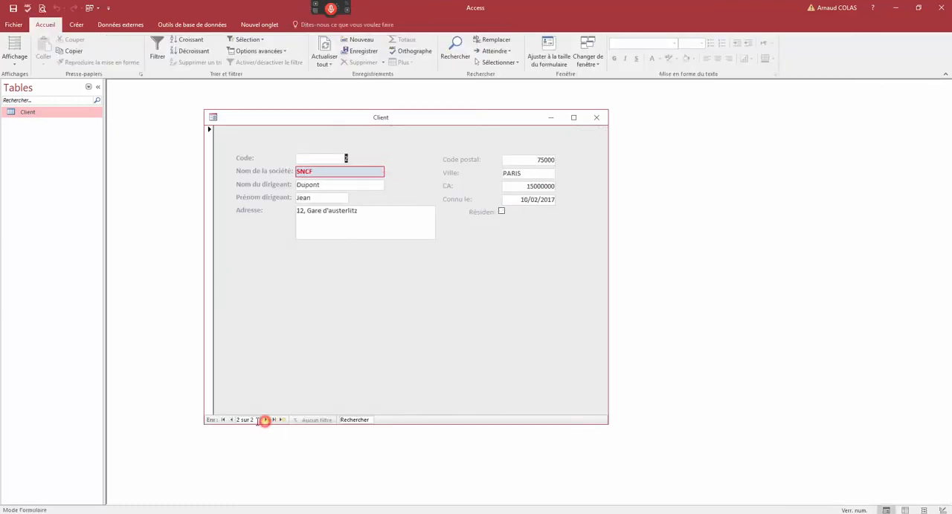
{"action": "left_click", "coordinate": [231, 420]}
{"action": "left_click", "coordinate": [265, 420]}
{"action": "left_click", "coordinate": [231, 420]}
- Return the Client form to Design view and display the form's own properties
{"action": "right_click", "coordinate": [247, 127]}
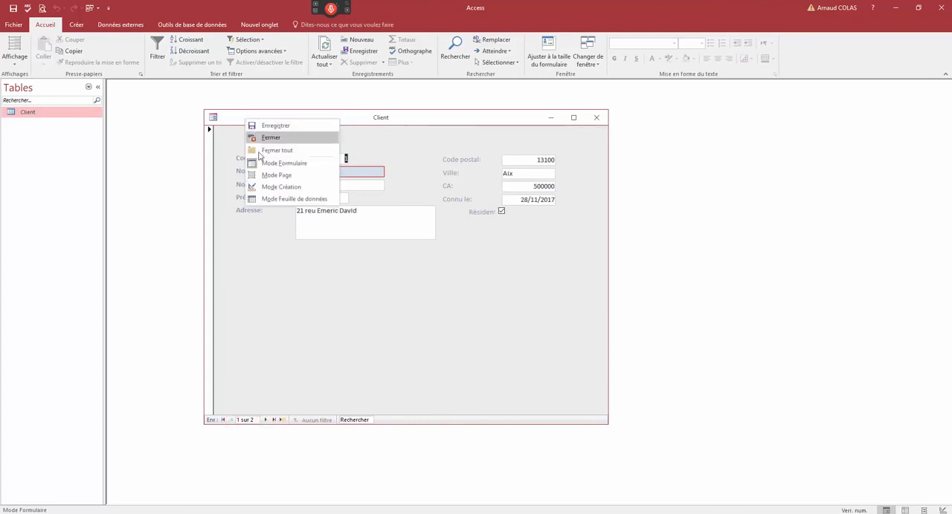
{"action": "left_click", "coordinate": [258, 187]}
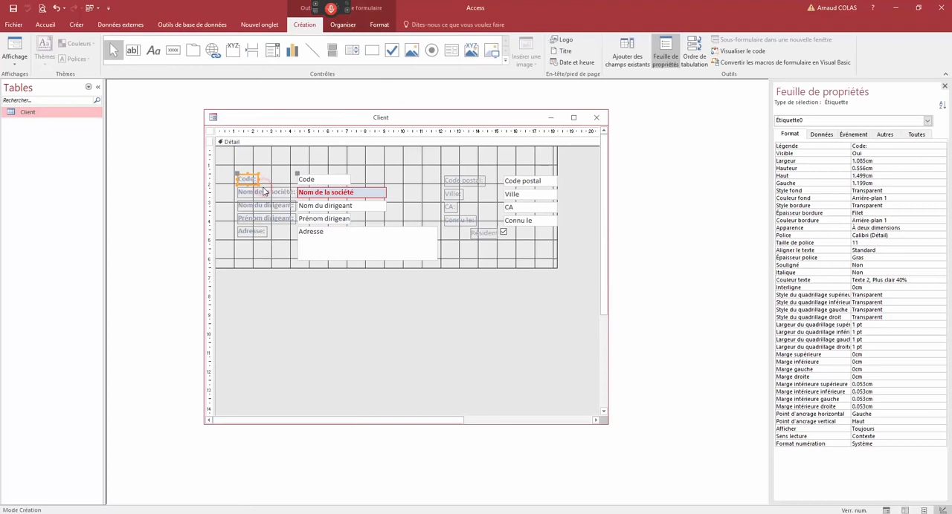
{"action": "left_click", "coordinate": [209, 132]}
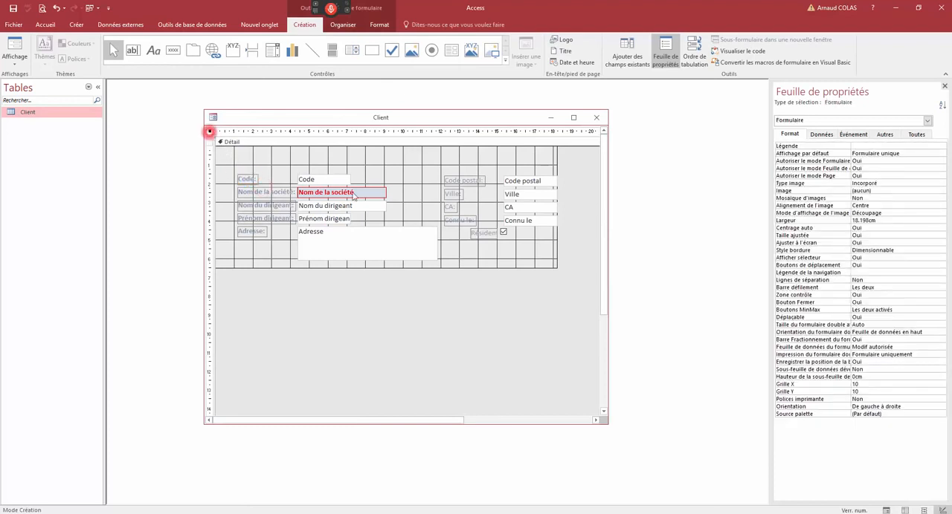
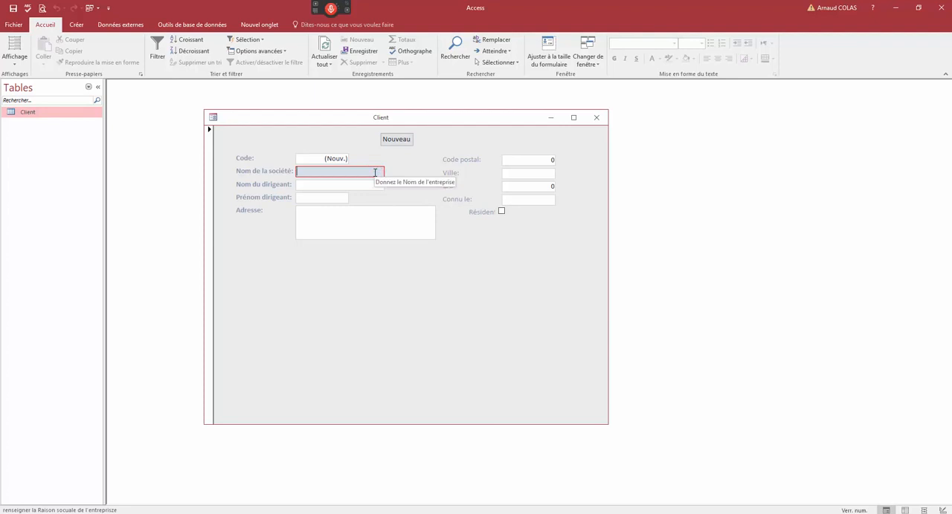
- Enter a client record with company RATP, director's last name XXX and first name YYY, and select the whole record
{"action": "type", "text": "RATO"}
{"action": "double_click", "coordinate": [304, 172]}
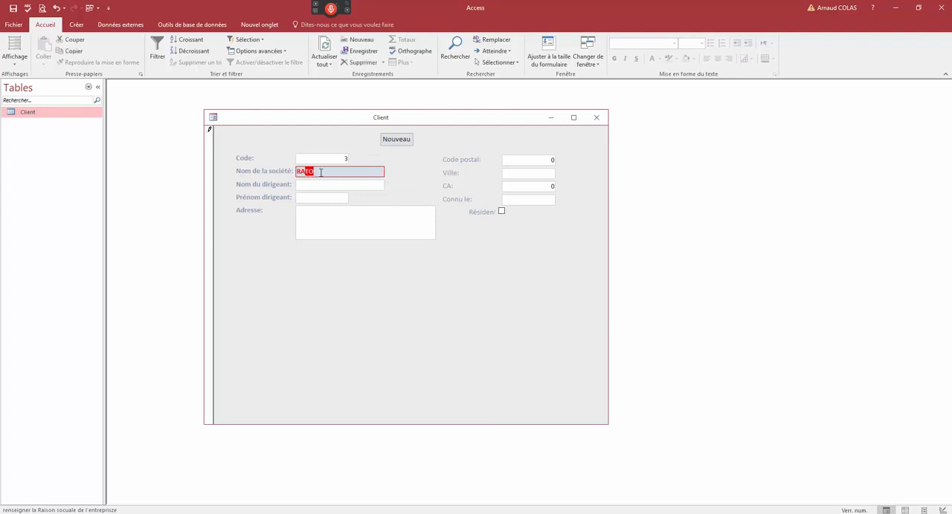
{"action": "type", "text": "RATP"}
{"action": "left_click", "coordinate": [319, 188]}
{"action": "type", "text": "XXX"}
{"action": "left_click", "coordinate": [323, 199]}
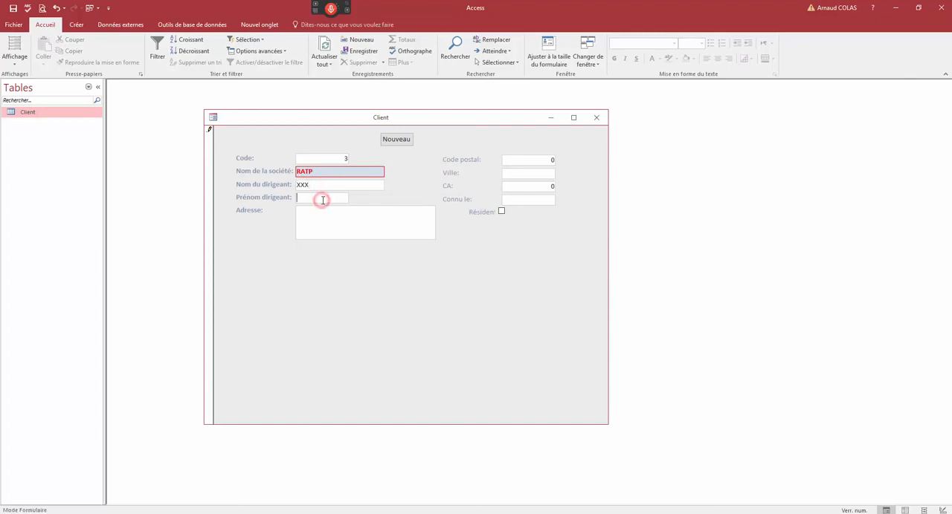
{"action": "type", "text": "YYY"}
{"action": "left_click", "coordinate": [209, 134]}
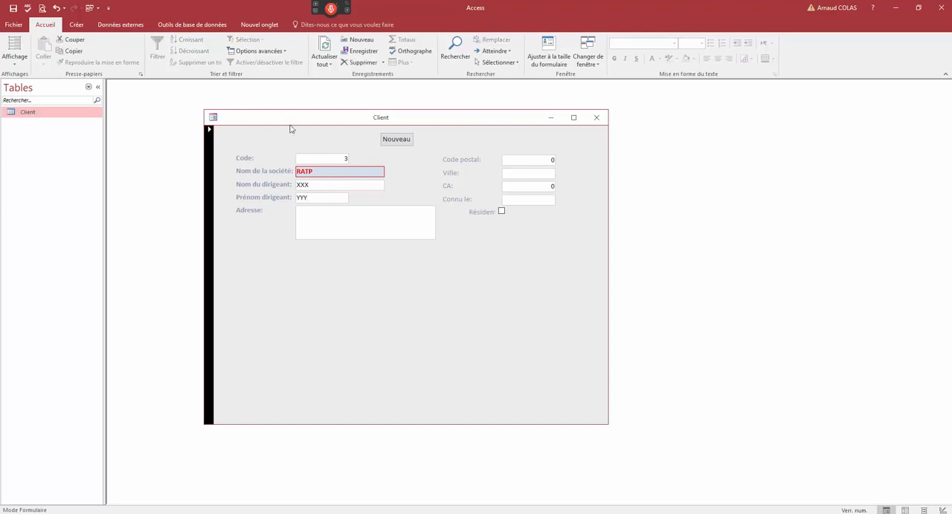
- Open the Client table's datasheet to check the RATP record, and close the table
{"action": "left_click_drag", "start_coordinate": [290, 118], "coordinate": [289, 113]}
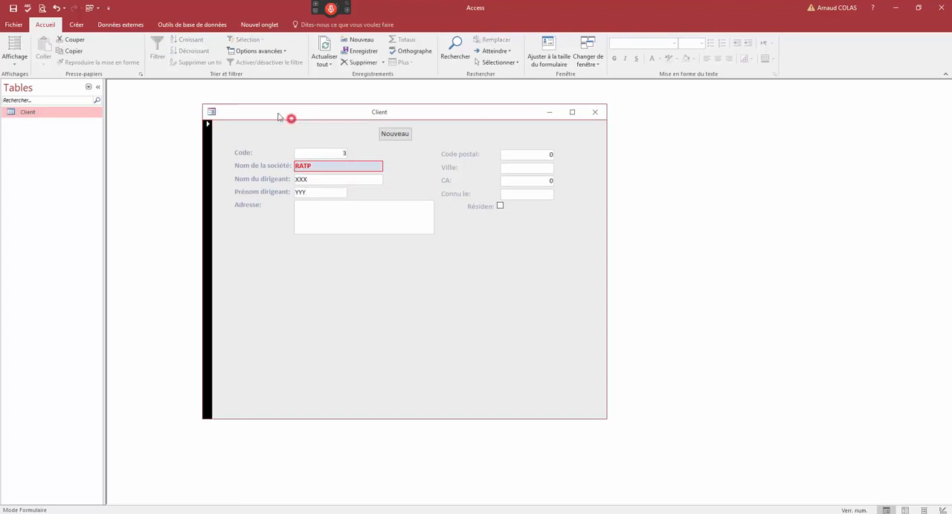
{"action": "double_click", "coordinate": [64, 113]}
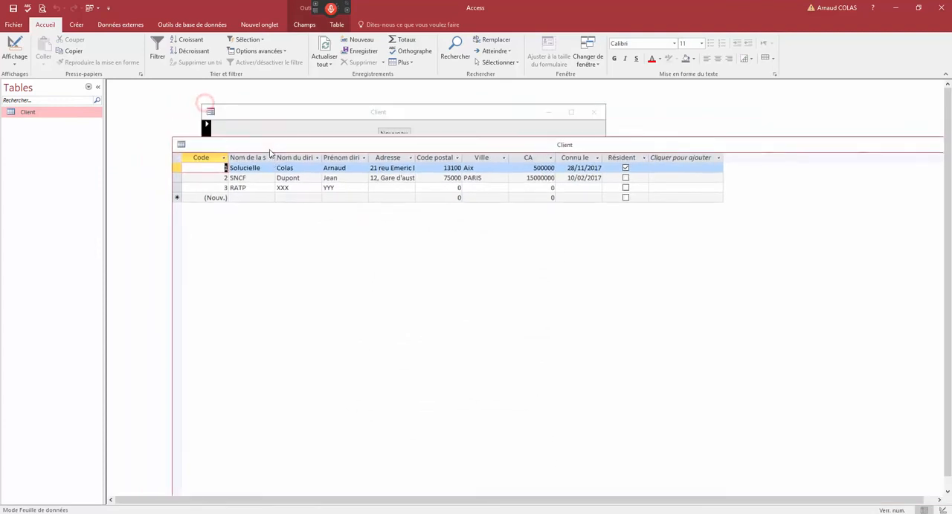
{"action": "left_click_drag", "start_coordinate": [270, 145], "coordinate": [250, 182]}
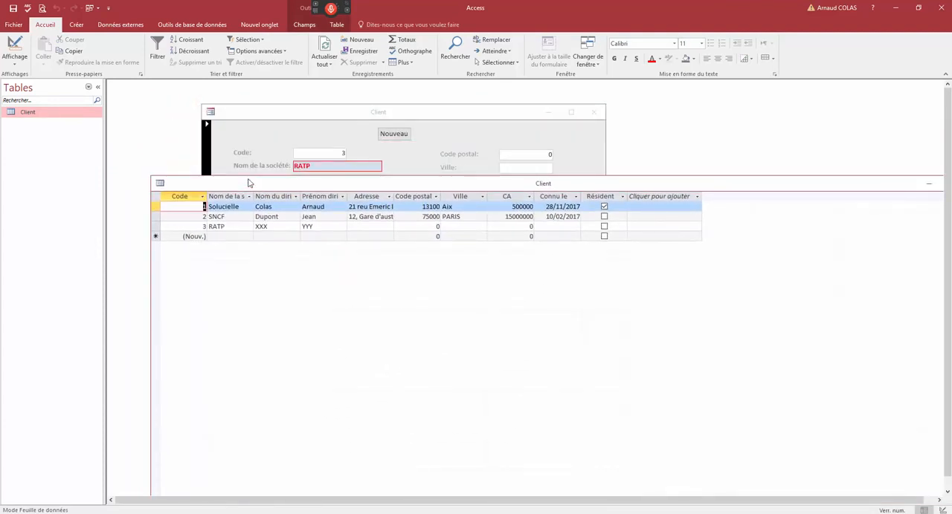
{"action": "double_click", "coordinate": [160, 183]}
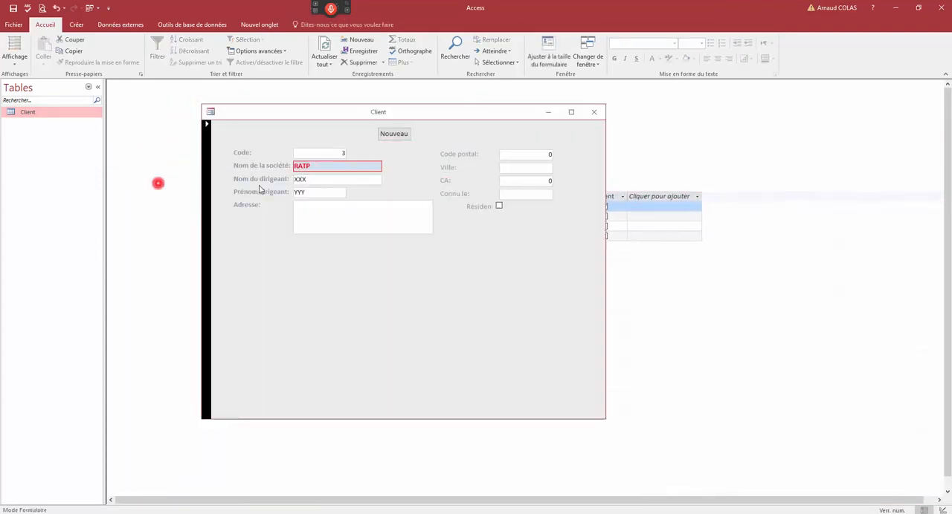
- Return the Client form to Design view and set the form's Boutons de déplacement property to Oui
{"action": "right_click", "coordinate": [318, 111]}
{"action": "left_click", "coordinate": [337, 180]}
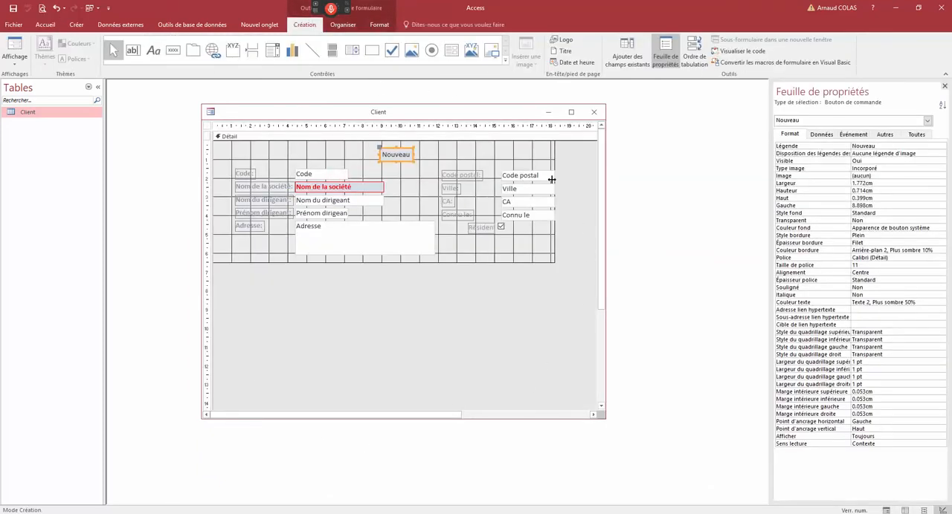
{"action": "left_click", "coordinate": [426, 158]}
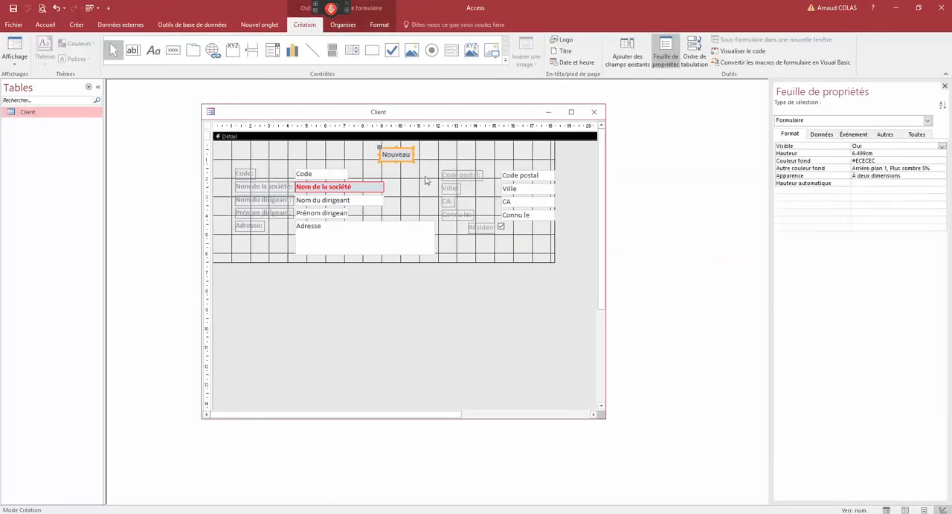
{"action": "left_click", "coordinate": [359, 158]}
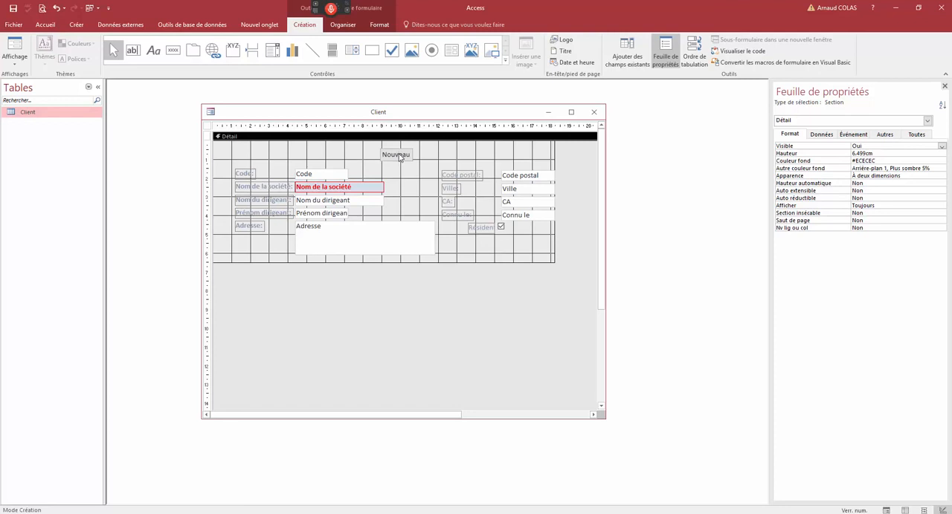
{"action": "left_click", "coordinate": [208, 126]}
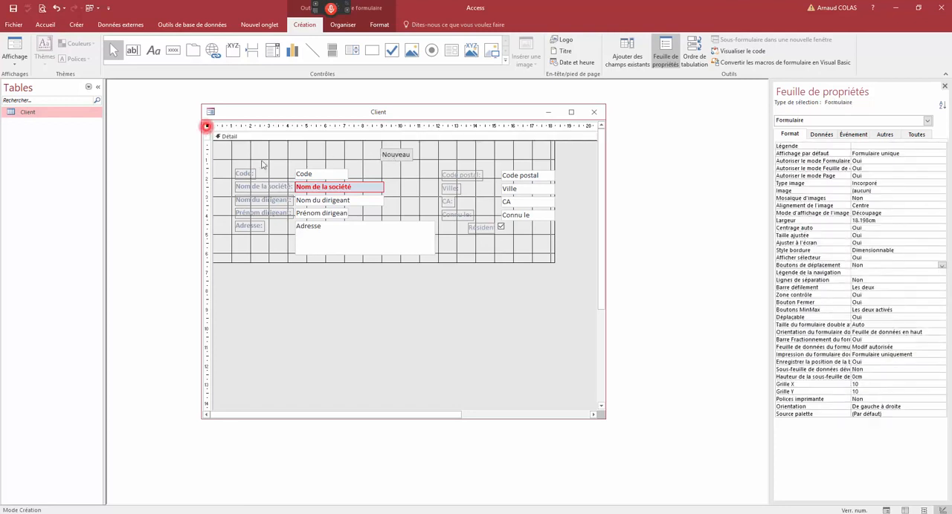
{"action": "left_click", "coordinate": [861, 279]}
{"action": "left_click", "coordinate": [868, 265]}
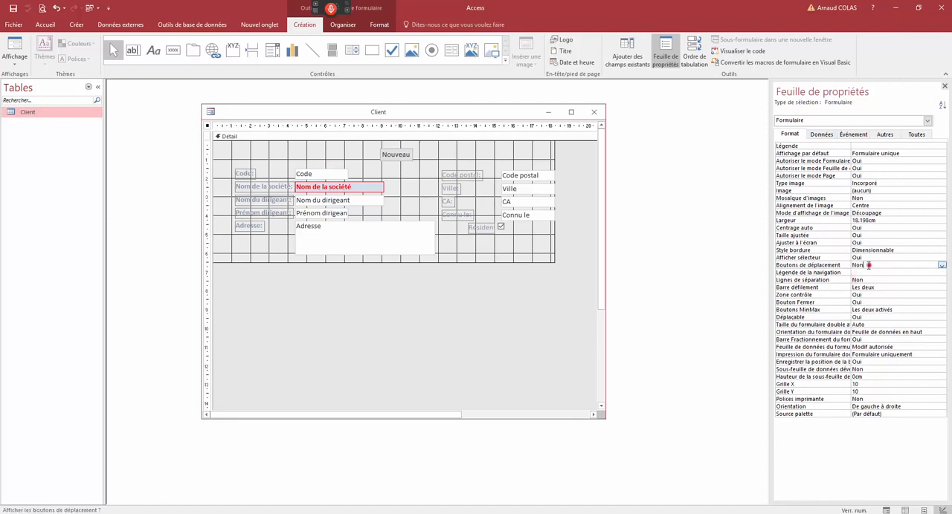
{"action": "double_click", "coordinate": [867, 265]}
- Switch the form to Form view and browse back and forth through the records with the record navigation bar
{"action": "right_click", "coordinate": [435, 116]}
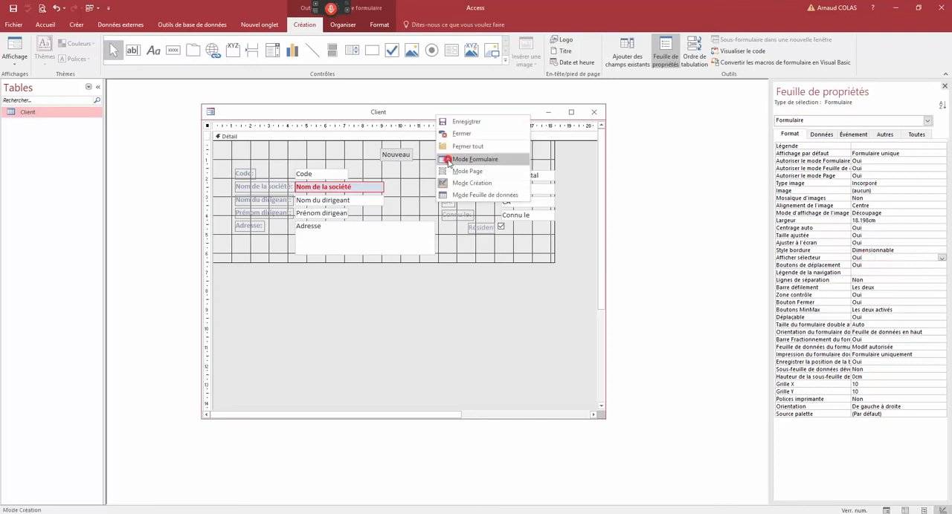
{"action": "left_click", "coordinate": [449, 163]}
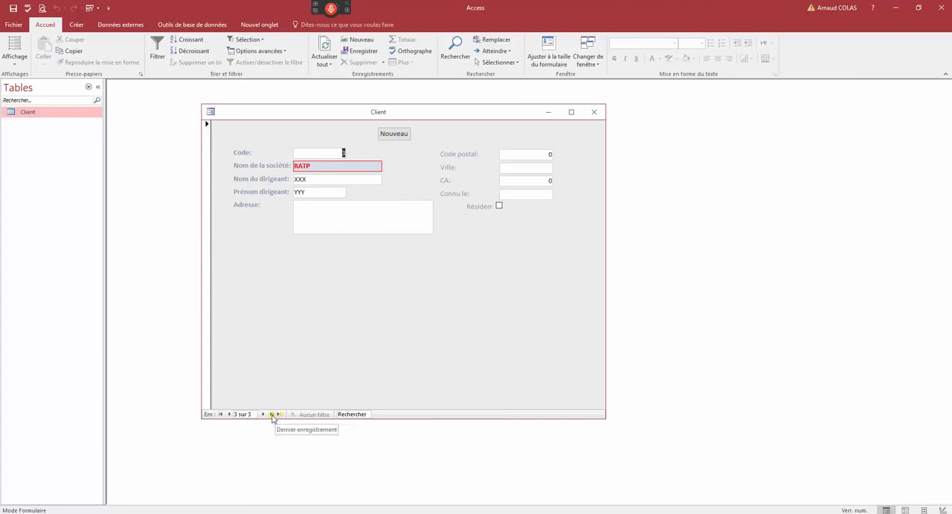
{"action": "left_click", "coordinate": [229, 416]}
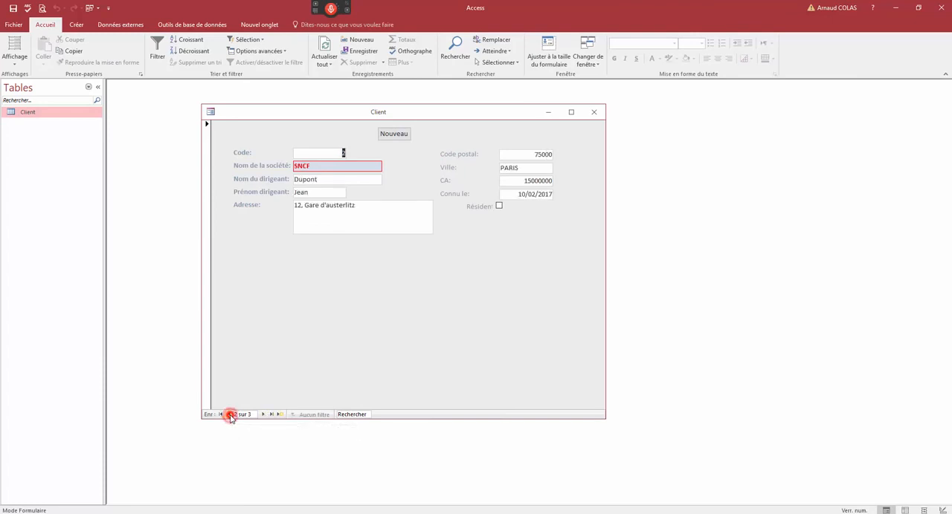
{"action": "left_click", "coordinate": [230, 416]}
{"action": "left_click", "coordinate": [263, 416]}
{"action": "mouse_move", "coordinate": [404, 116]}
{"action": "left_mouse_down"}
{"action": "mouse_move", "coordinate": [421, 129]}
{"action": "mouse_move", "coordinate": [410, 133]}
{"action": "mouse_move", "coordinate": [405, 117]}
{"action": "left_mouse_up"}
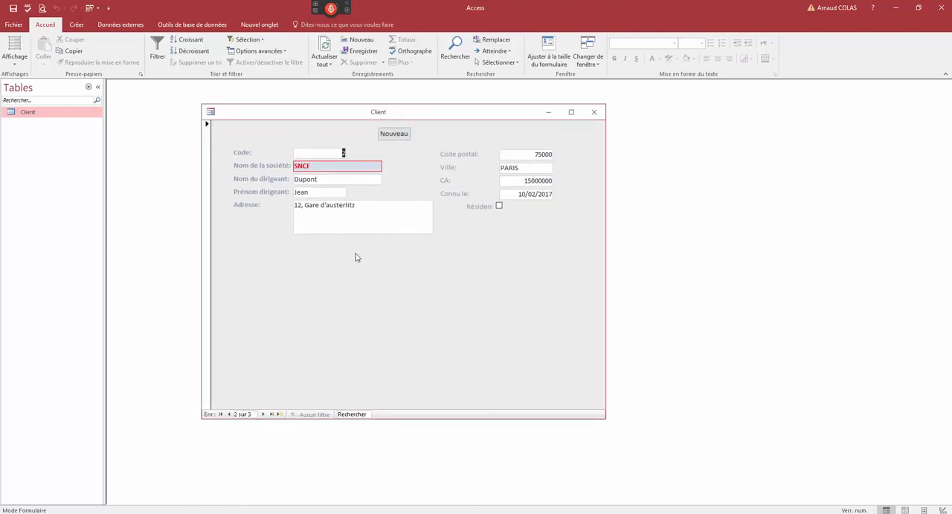
- Search the client records for "snc" and shift the form window slightly
{"action": "left_click", "coordinate": [359, 414]}
{"action": "type", "text": "snc"}
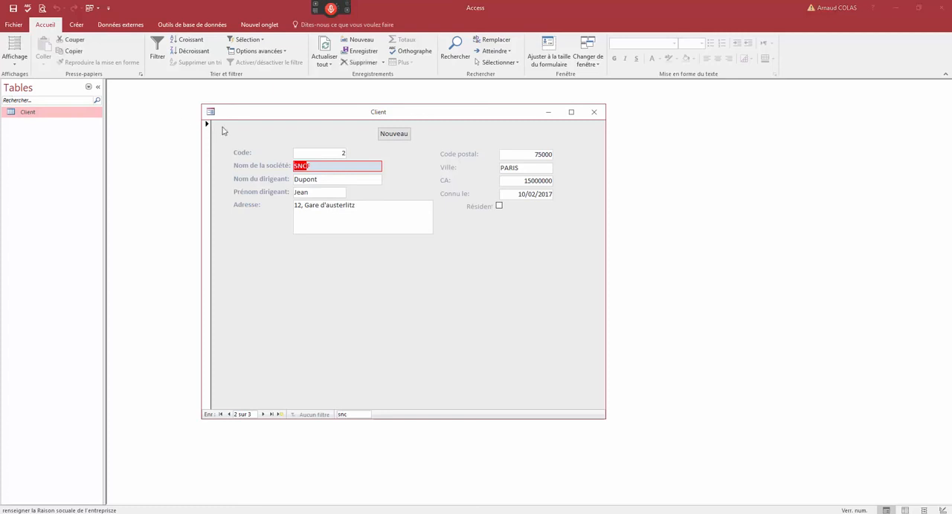
{"action": "left_click_drag", "start_coordinate": [244, 122], "coordinate": [226, 131]}
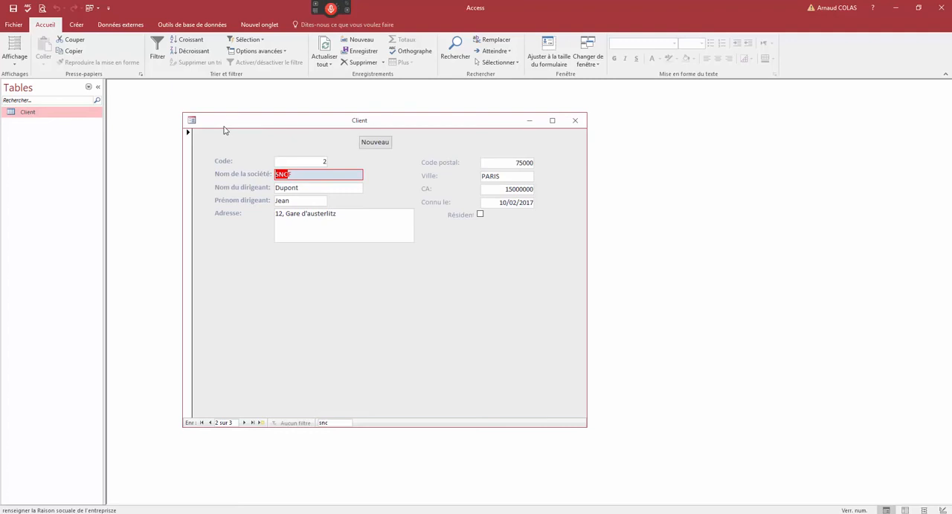
- Switch the form to Design view and back to Form view, and examine how the CA value is displayed
{"action": "right_click", "coordinate": [225, 131]}
{"action": "left_click", "coordinate": [238, 195]}
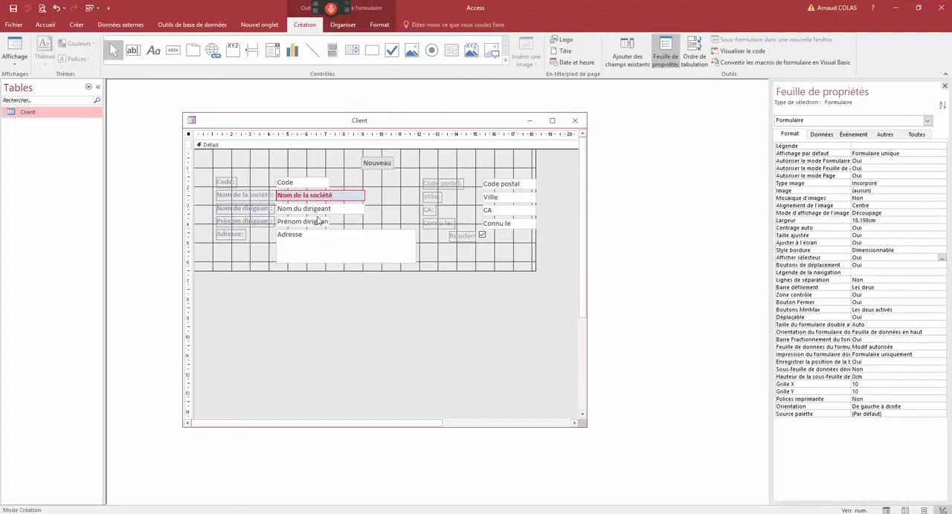
{"action": "right_click", "coordinate": [437, 122]}
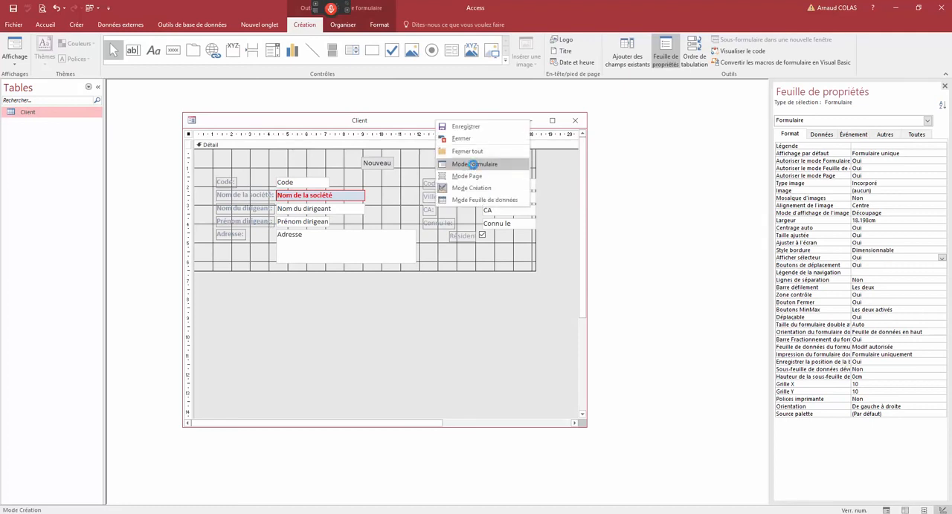
{"action": "left_click", "coordinate": [473, 164]}
{"action": "left_click_drag", "start_coordinate": [507, 190], "coordinate": [537, 190]}
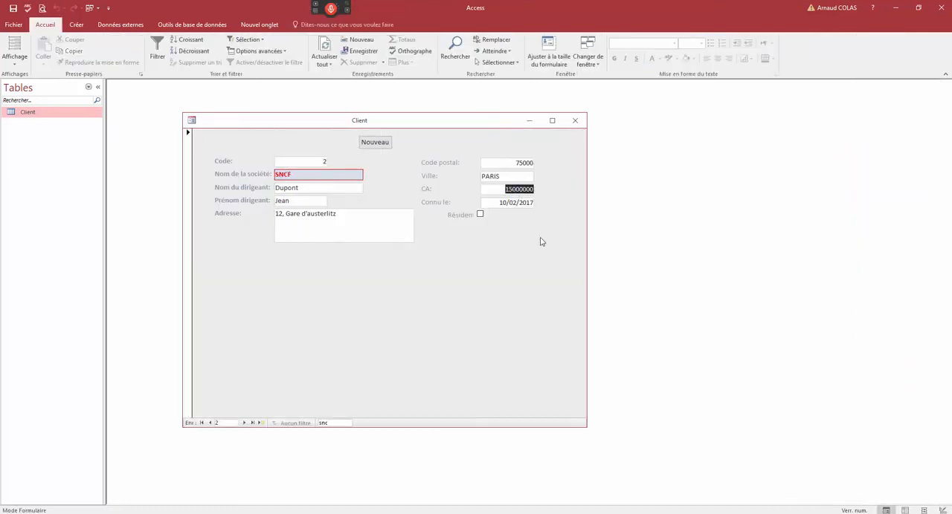
- In Design view, set the CA text box's Format property to Standard
{"action": "right_click", "coordinate": [439, 123]}
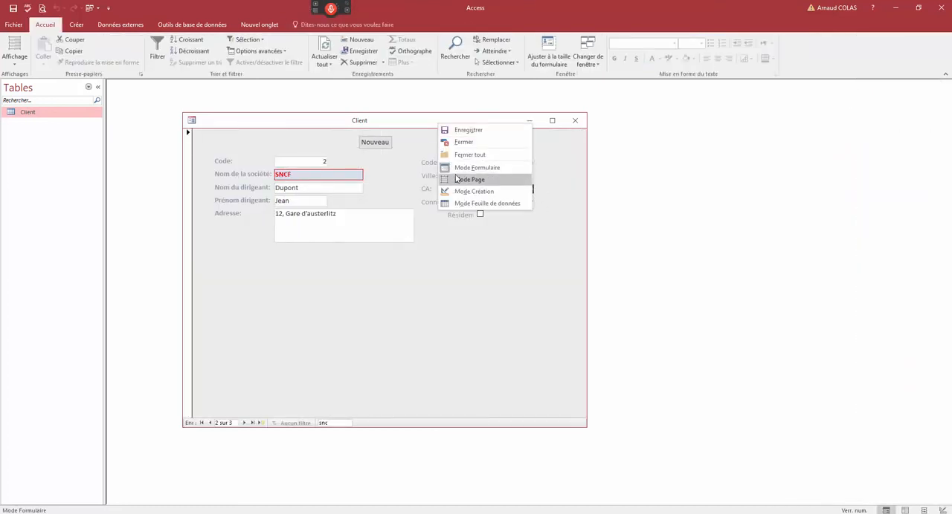
{"action": "left_click", "coordinate": [470, 191]}
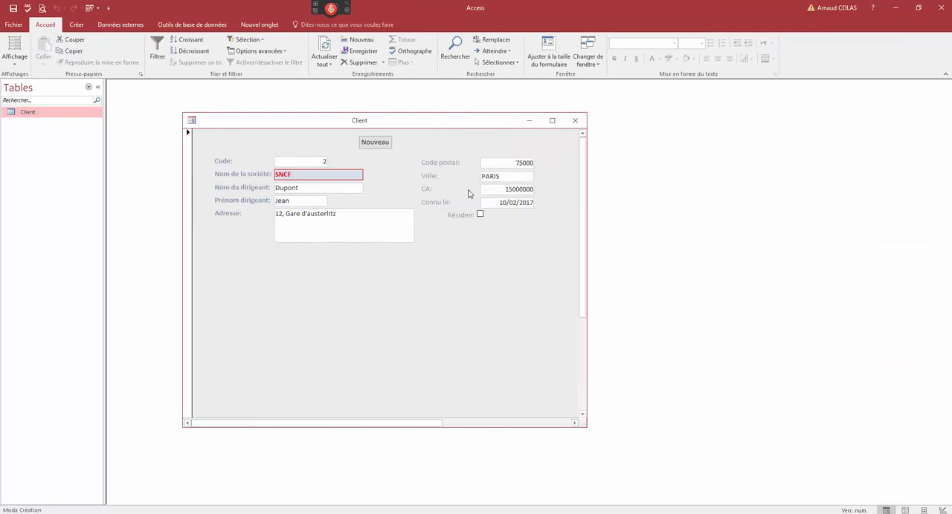
{"action": "left_click", "coordinate": [523, 214]}
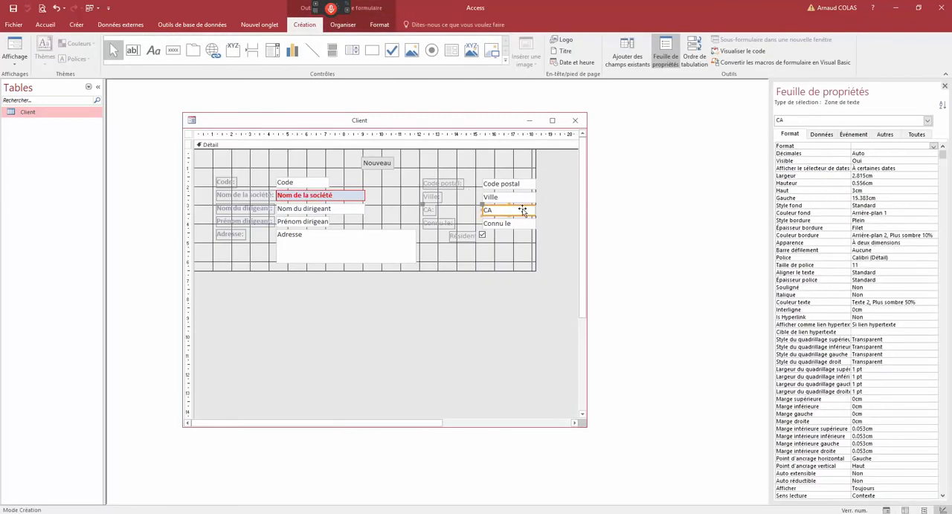
{"action": "left_click", "coordinate": [908, 148]}
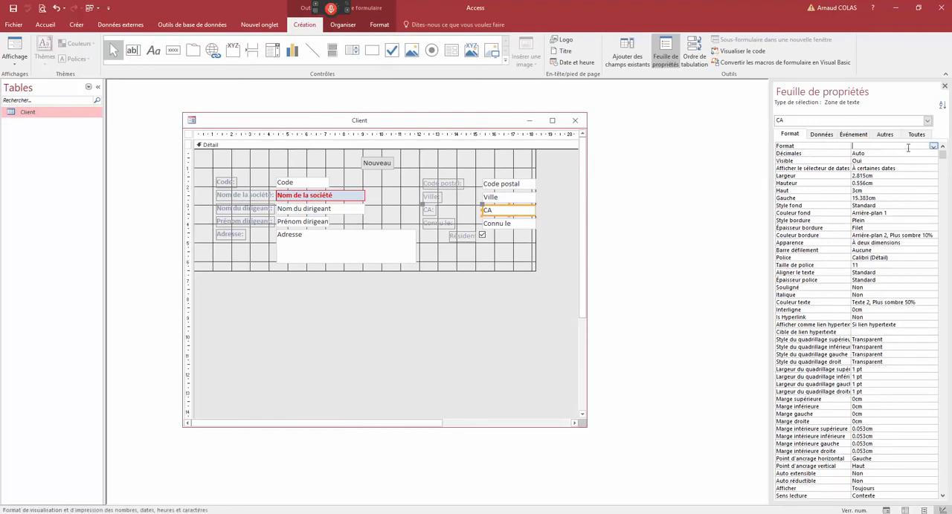
{"action": "left_click", "coordinate": [933, 148]}
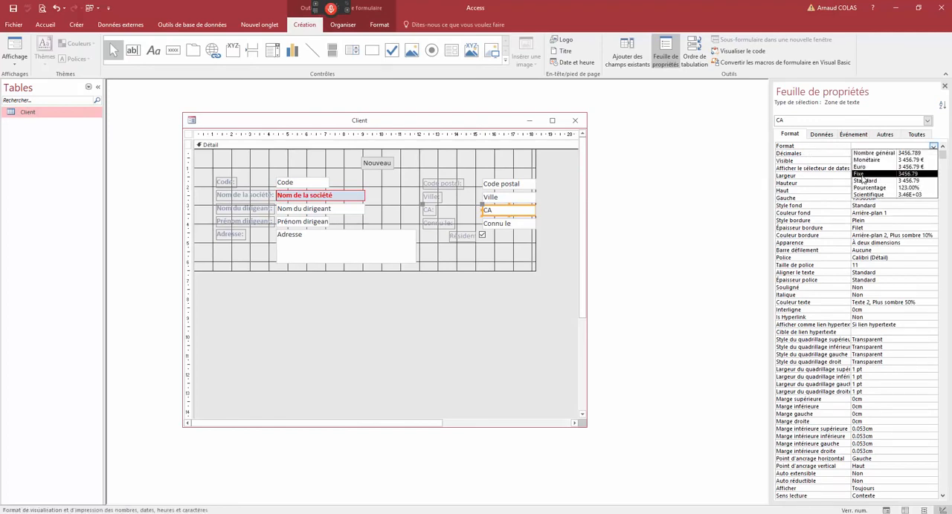
{"action": "left_click", "coordinate": [863, 182]}
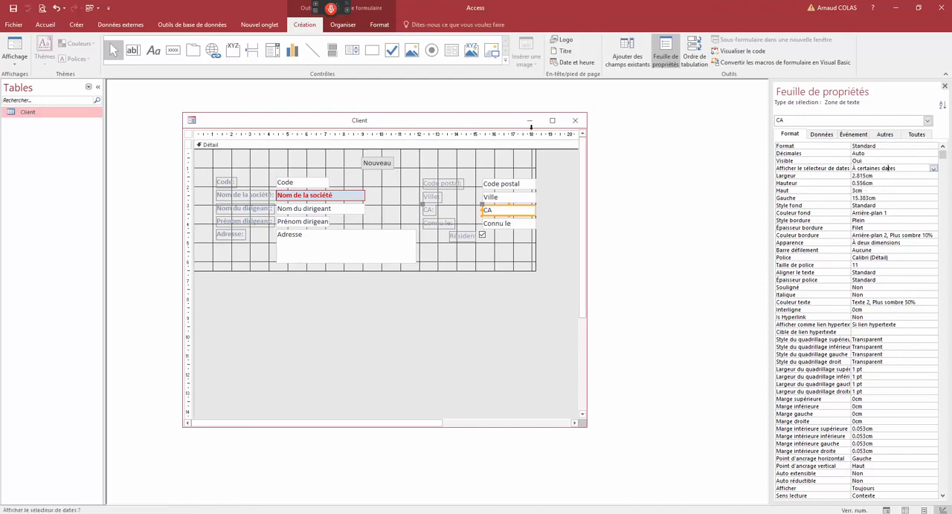
- Preview the CA field's number format in Form view, and return to Design view
{"action": "right_click", "coordinate": [510, 156]}
{"action": "left_click", "coordinate": [520, 170]}
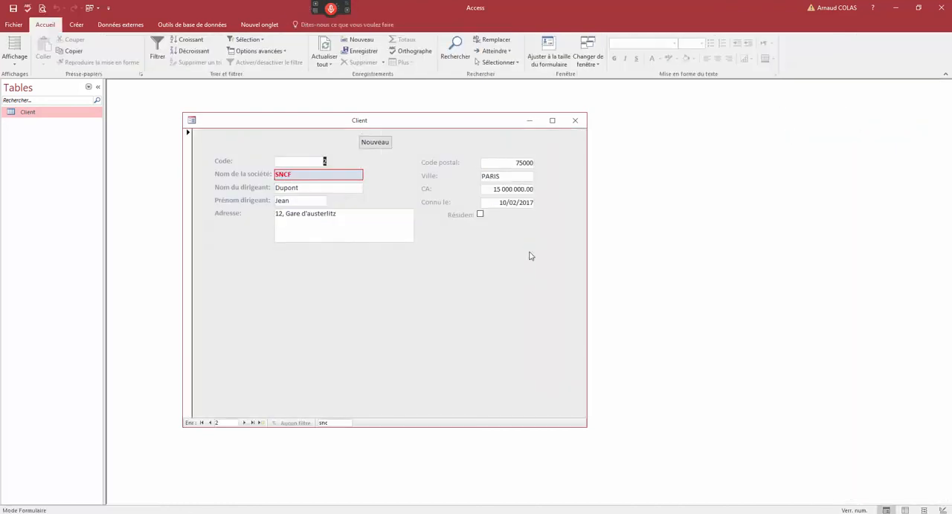
{"action": "left_click", "coordinate": [498, 189]}
{"action": "right_click", "coordinate": [377, 132]}
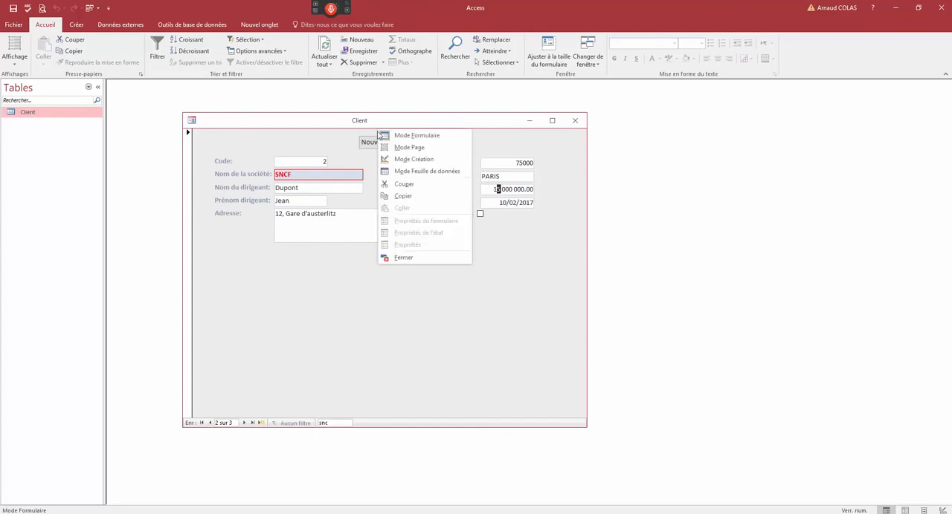
{"action": "left_click", "coordinate": [403, 159]}
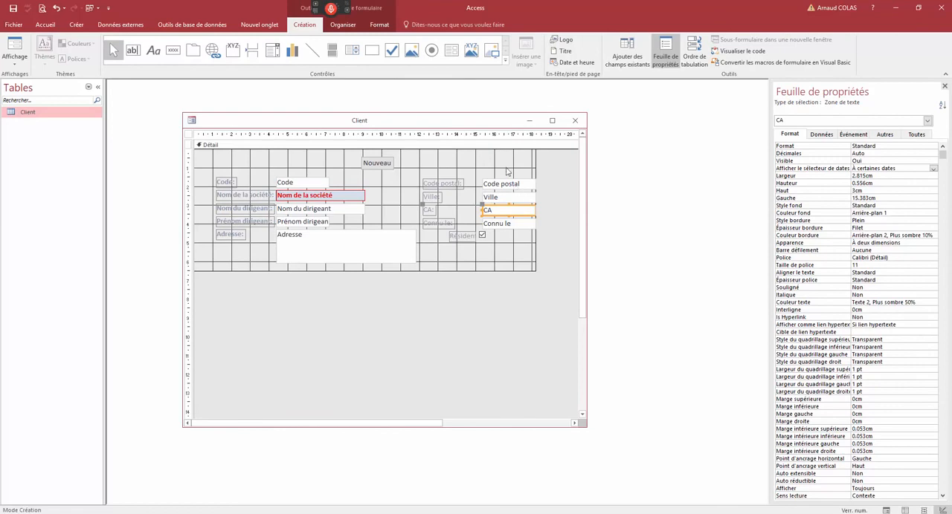
- Display the formatting commands, close the property sheet and reopen it with the form's own properties
{"action": "left_click", "coordinate": [379, 24]}
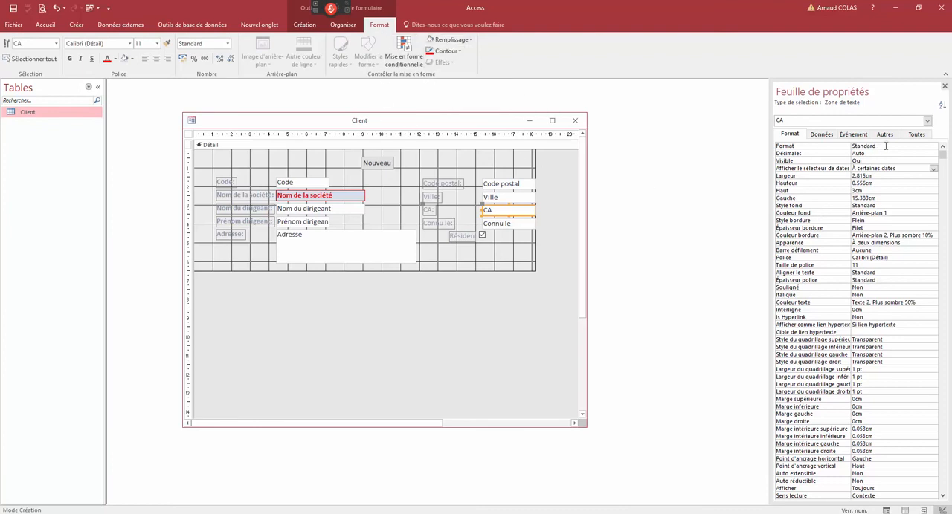
{"action": "left_click", "coordinate": [945, 88]}
{"action": "left_click", "coordinate": [499, 199]}
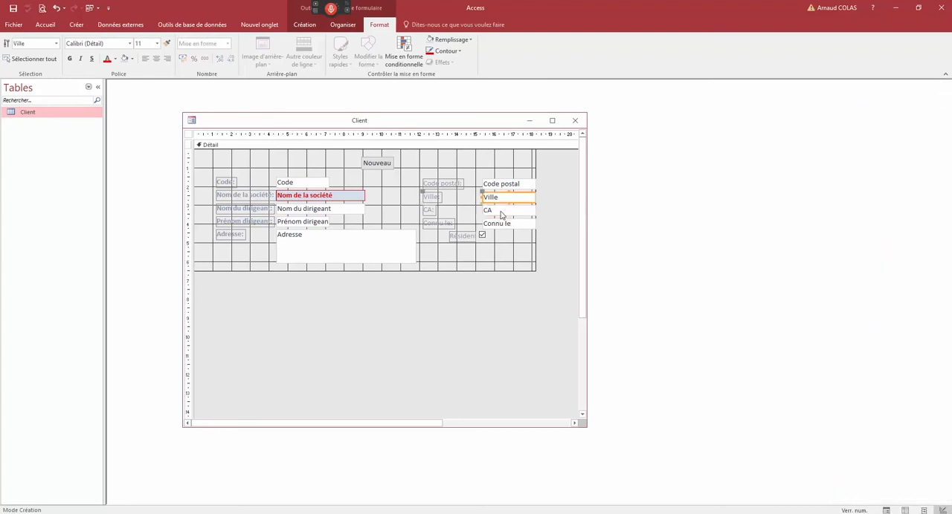
{"action": "right_click", "coordinate": [501, 213]}
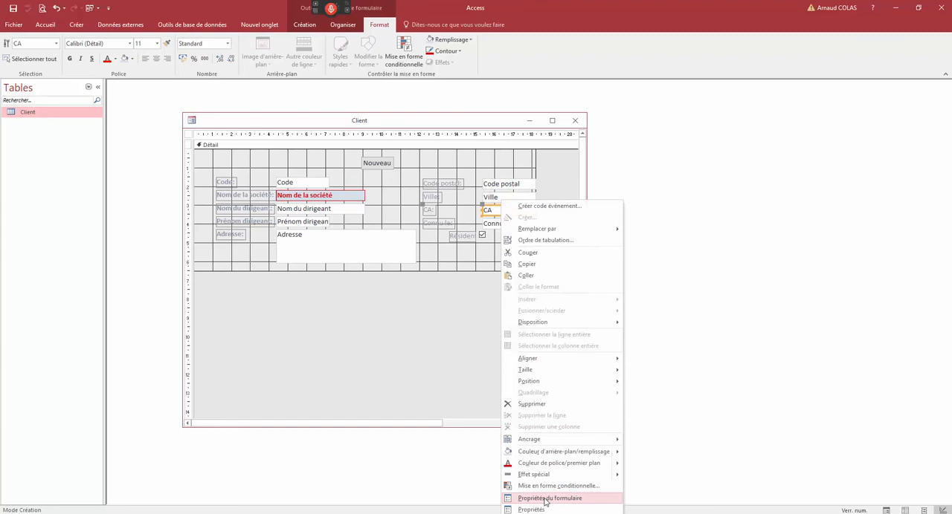
{"action": "left_click", "coordinate": [545, 499]}
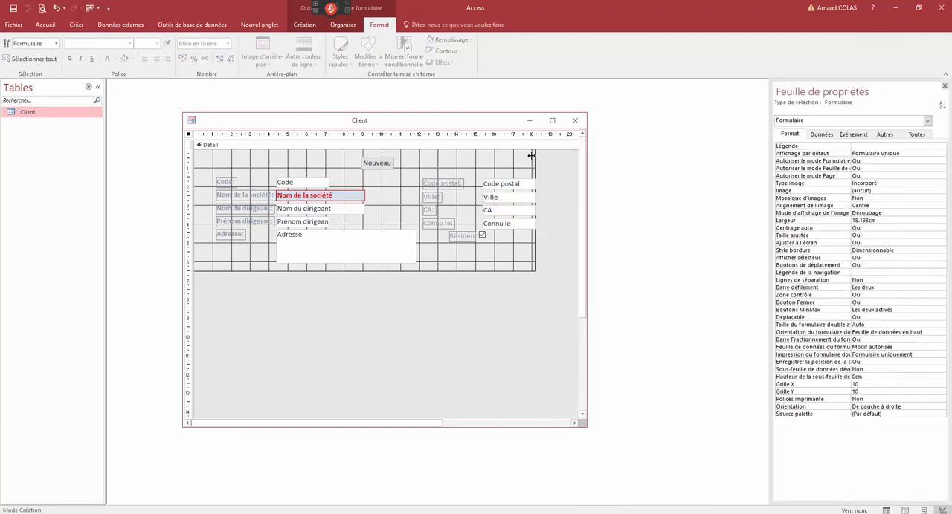
- Open the conditional formatting rules manager for the CA text box and move it clear of the fields
{"action": "left_click_drag", "start_coordinate": [492, 123], "coordinate": [529, 101]}
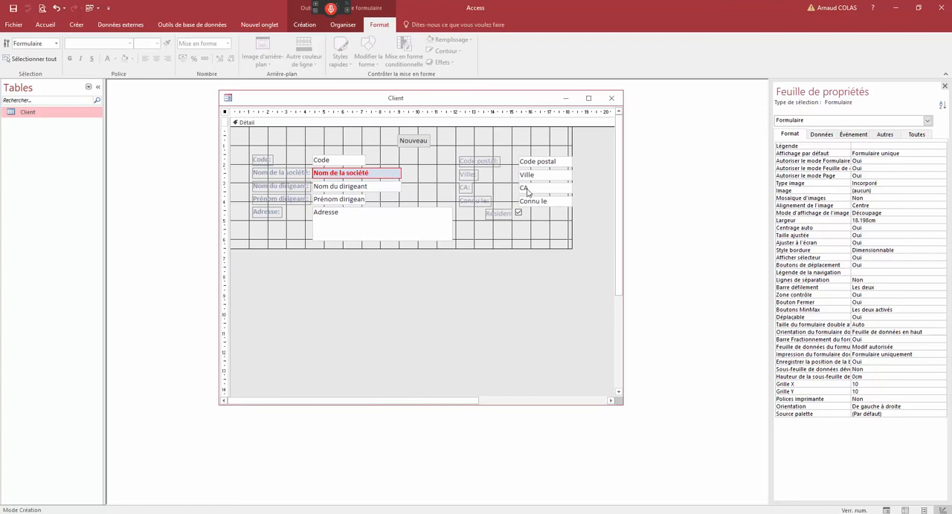
{"action": "left_click", "coordinate": [526, 192]}
{"action": "right_click", "coordinate": [526, 191]}
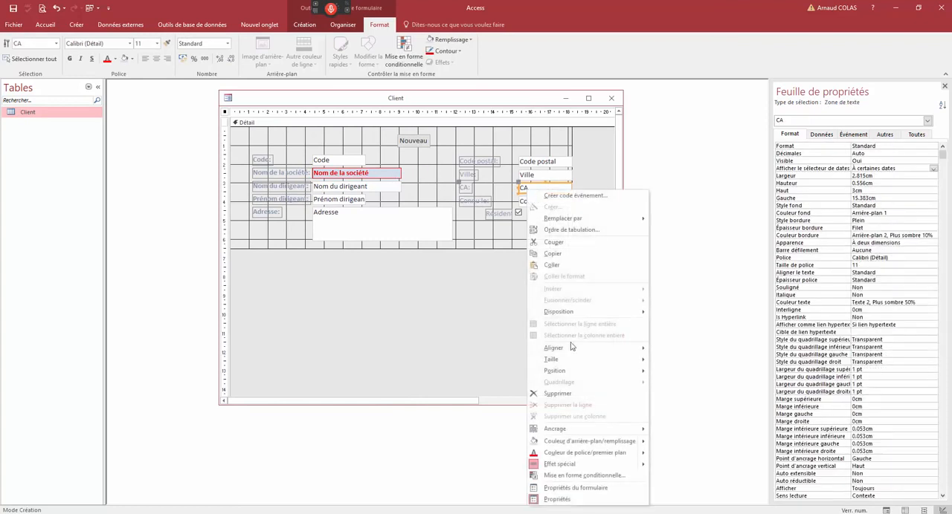
{"action": "left_click", "coordinate": [584, 479]}
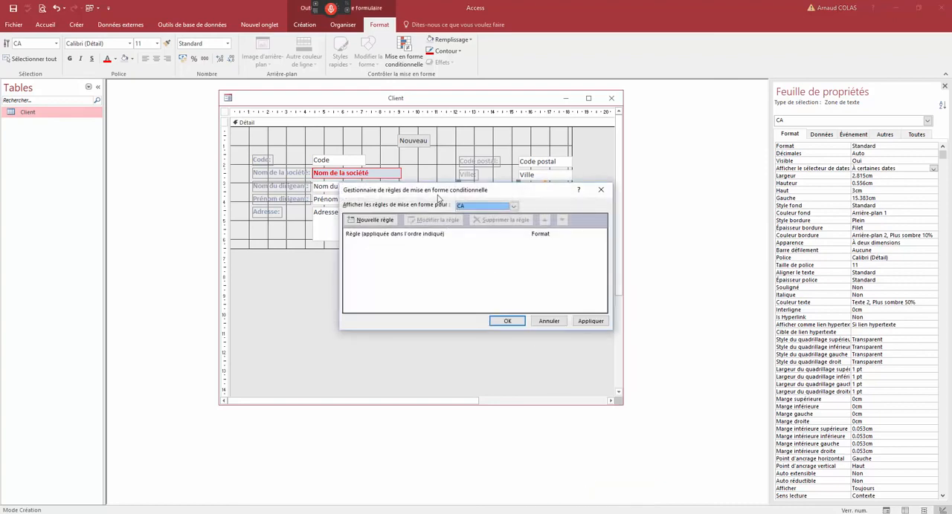
{"action": "left_click_drag", "start_coordinate": [438, 195], "coordinate": [289, 269]}
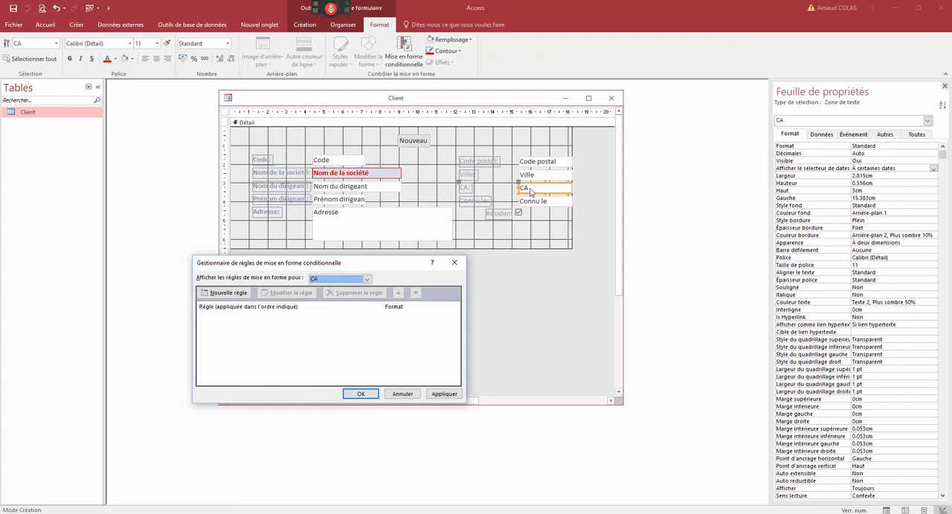
- Add a conditional formatting rule that applies when the CA field value is greater than (supérieur à) 1000000
{"action": "left_click", "coordinate": [236, 294]}
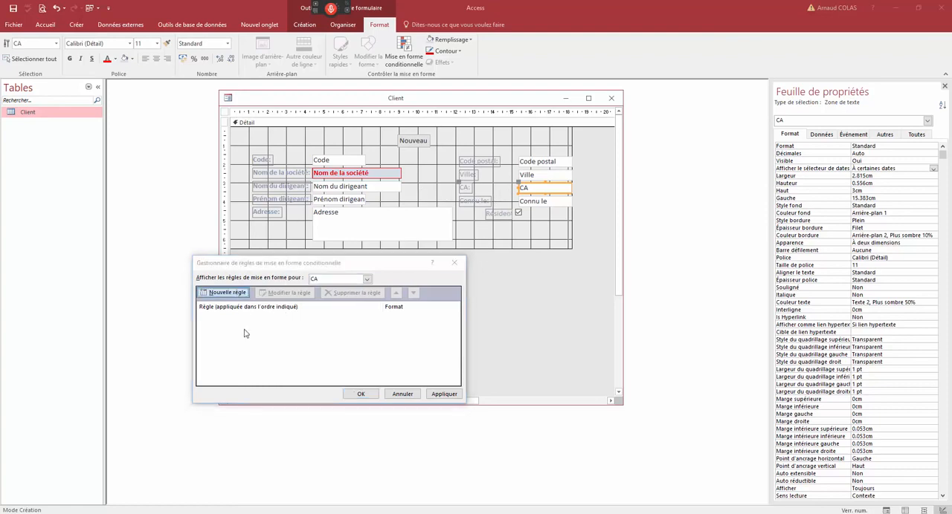
{"action": "left_click", "coordinate": [316, 330]}
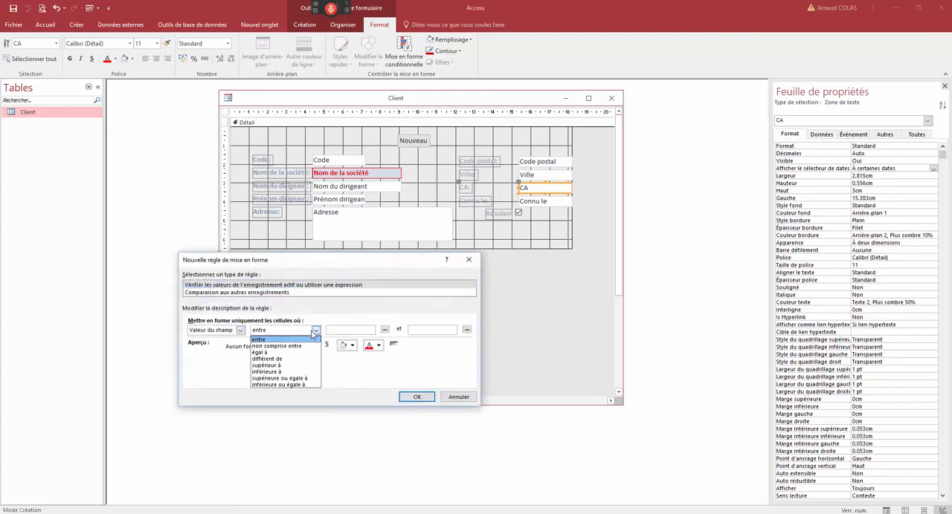
{"action": "left_click", "coordinate": [278, 366]}
{"action": "left_click", "coordinate": [343, 331]}
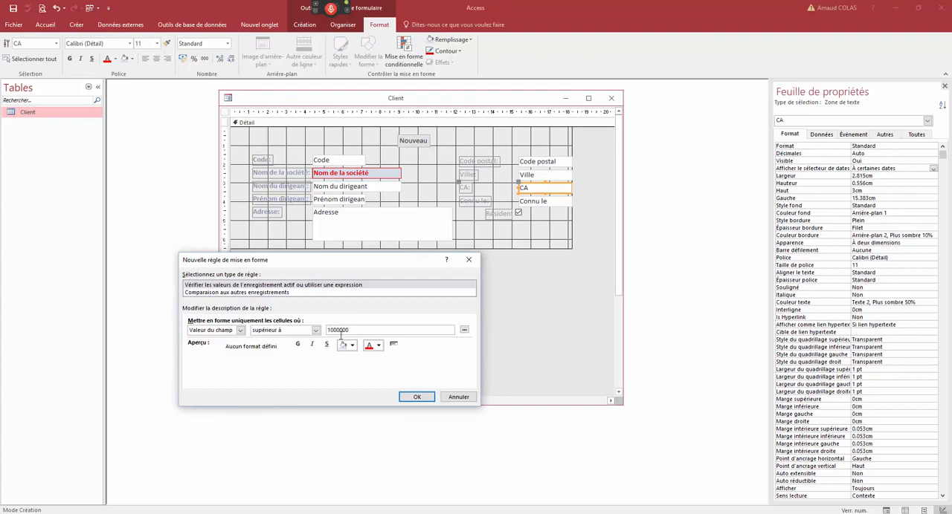
{"action": "type", "text": "1000000"}
{"action": "left_click", "coordinate": [416, 396]}
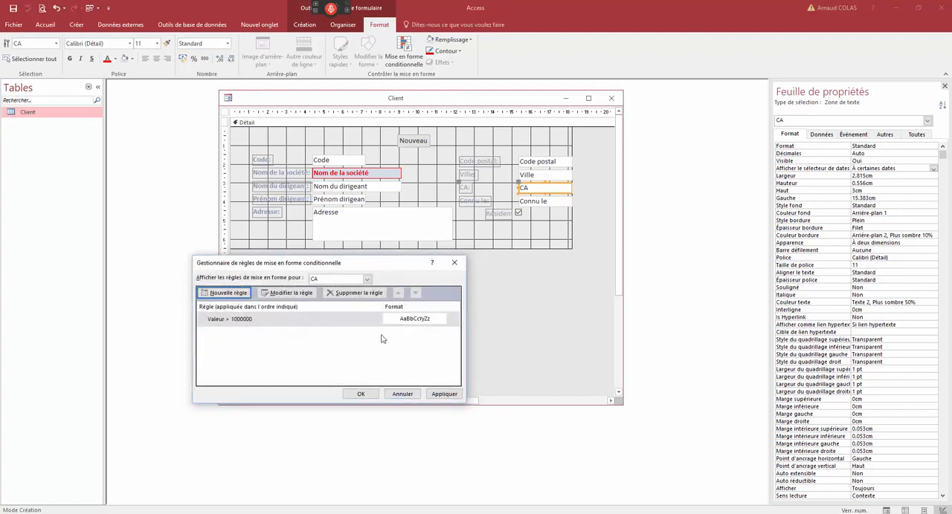
- Give the CA rule bold red text and apply the conditional formatting
{"action": "double_click", "coordinate": [278, 321]}
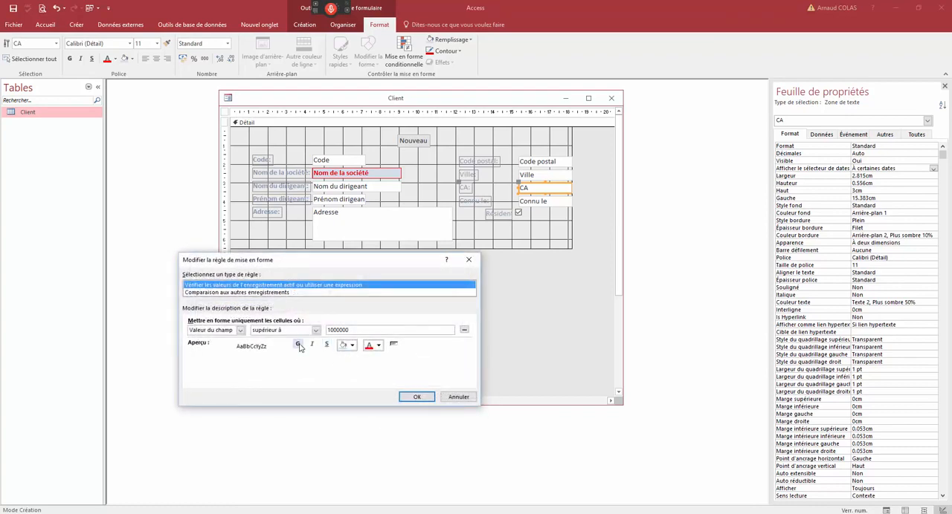
{"action": "left_click", "coordinate": [298, 345]}
{"action": "left_click", "coordinate": [369, 345]}
{"action": "left_click", "coordinate": [417, 396]}
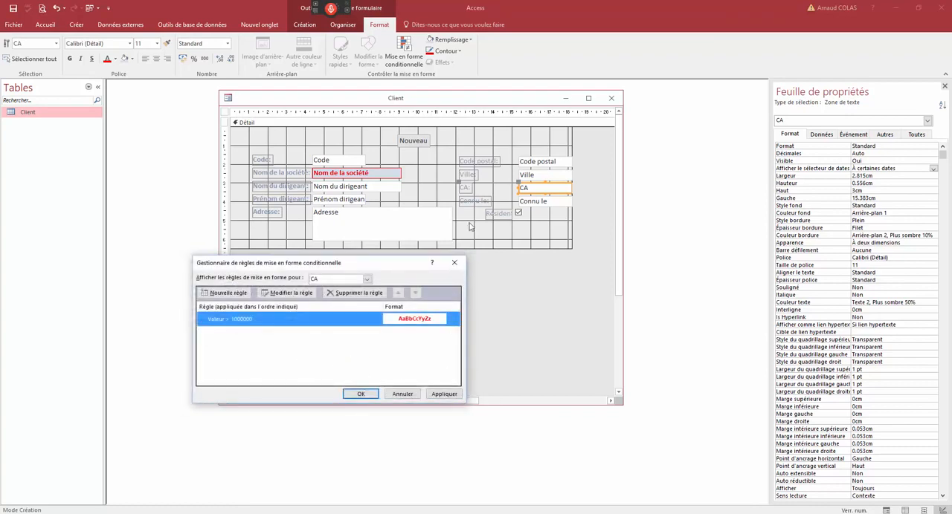
{"action": "left_click", "coordinate": [361, 394]}
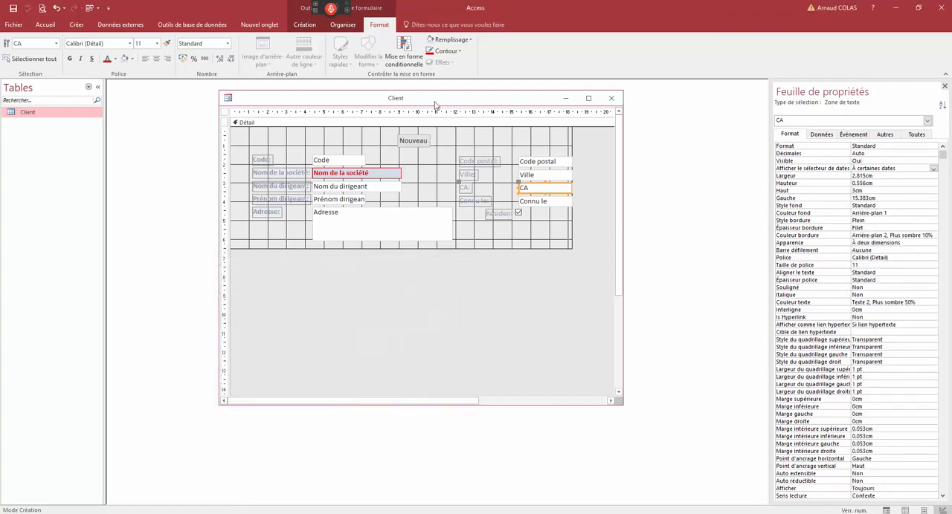
- In Form view, set the CA of the first record, Solucielle, to 12 000 000 and save the record
{"action": "right_click", "coordinate": [434, 105]}
{"action": "left_click", "coordinate": [453, 147]}
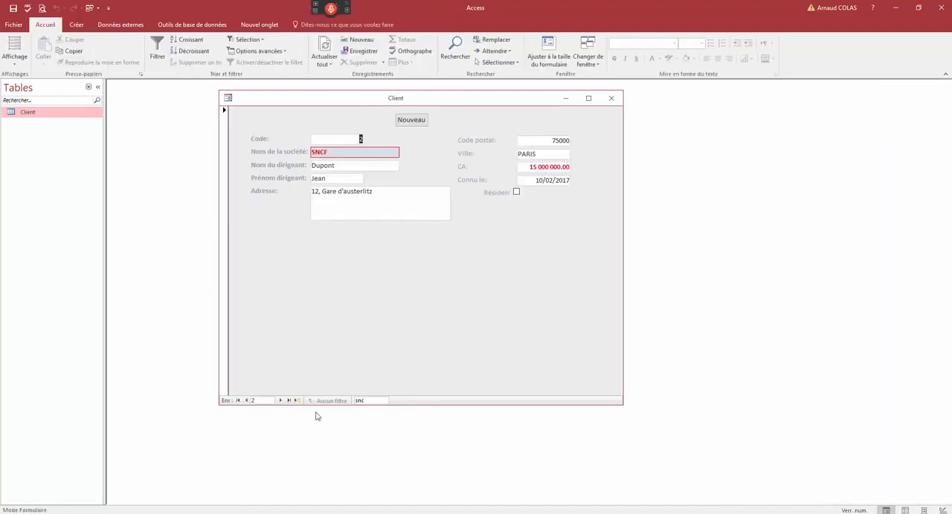
{"action": "left_click", "coordinate": [247, 402]}
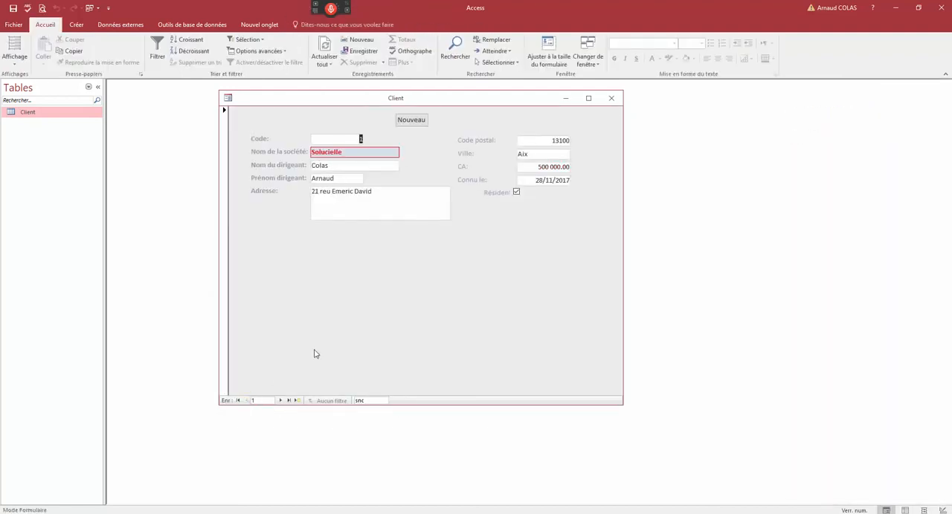
{"action": "left_click_drag", "start_coordinate": [535, 167], "coordinate": [636, 166]}
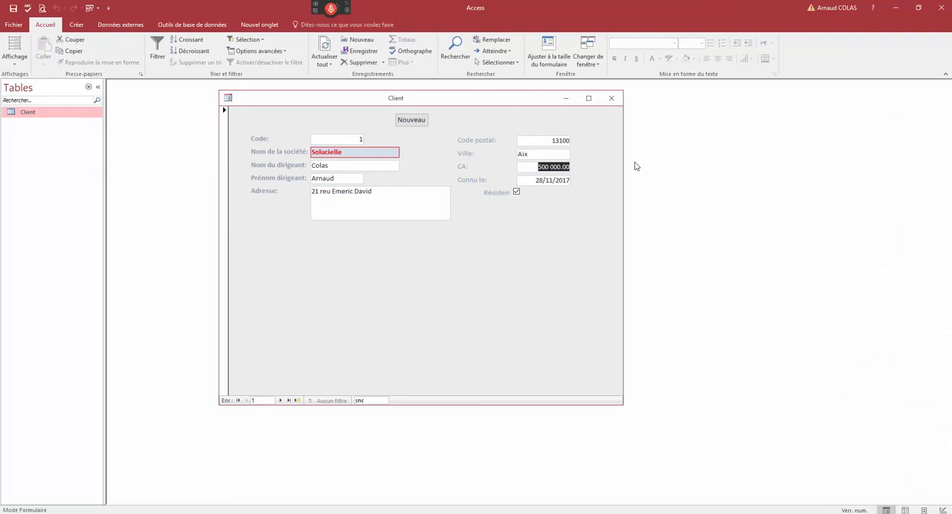
{"action": "type", "text": "12"}
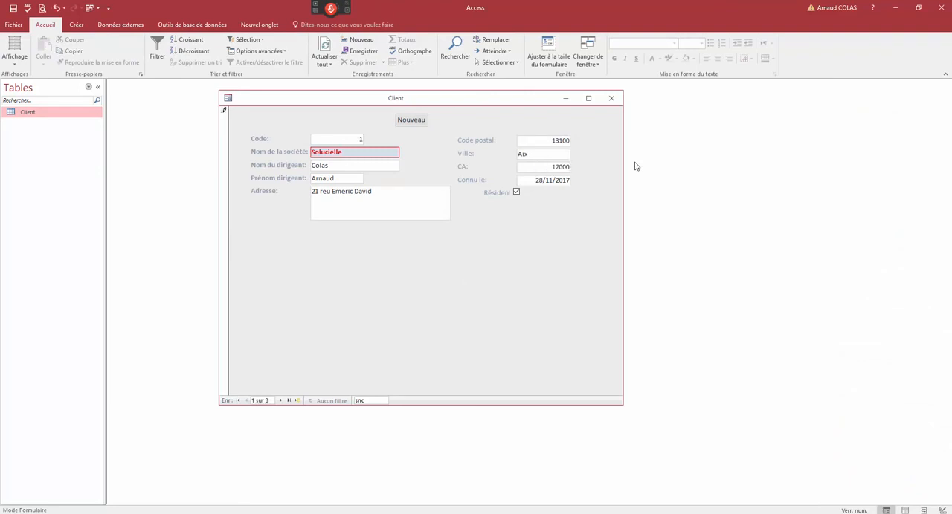
{"action": "key", "text": "Tab"}
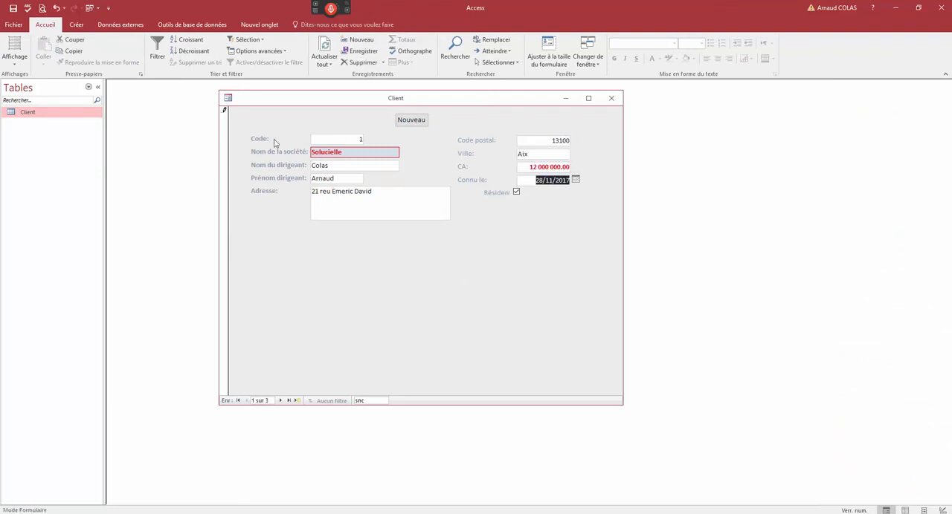
{"action": "left_click", "coordinate": [226, 119]}
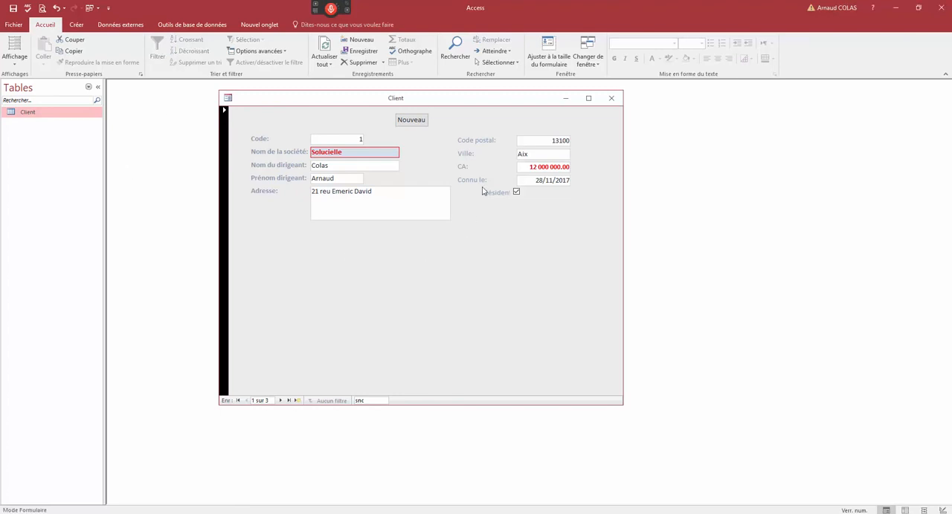
- Return to Design view and review the CA text box's conditional formatting rule
{"action": "right_click", "coordinate": [456, 102]}
{"action": "left_click", "coordinate": [505, 168]}
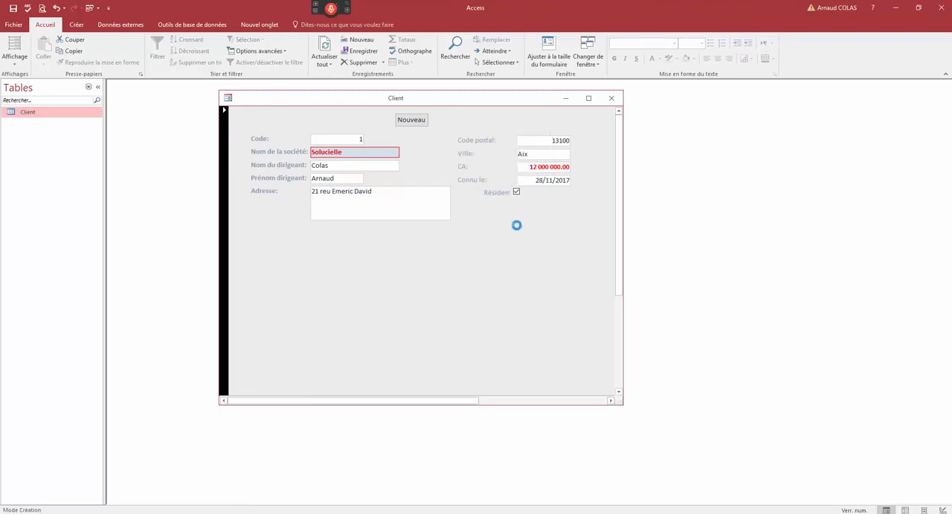
{"action": "right_click", "coordinate": [532, 197]}
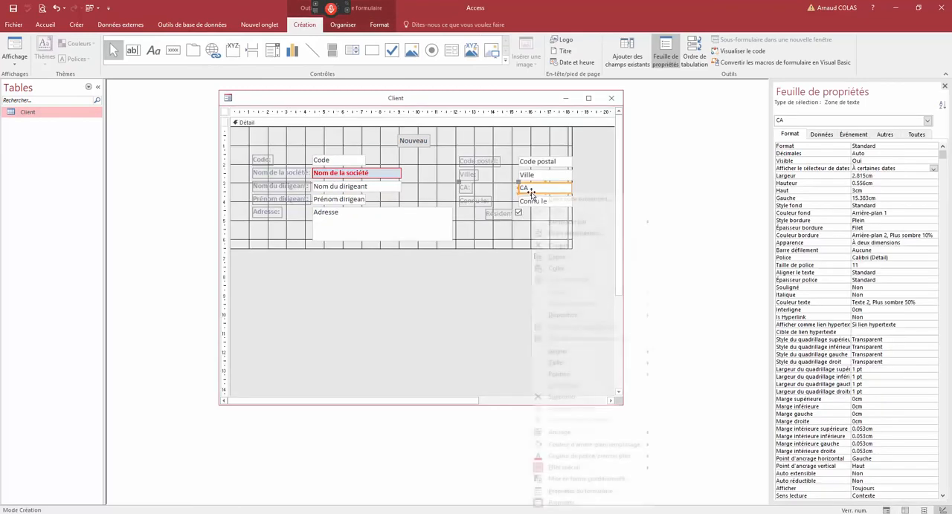
{"action": "left_click", "coordinate": [605, 479]}
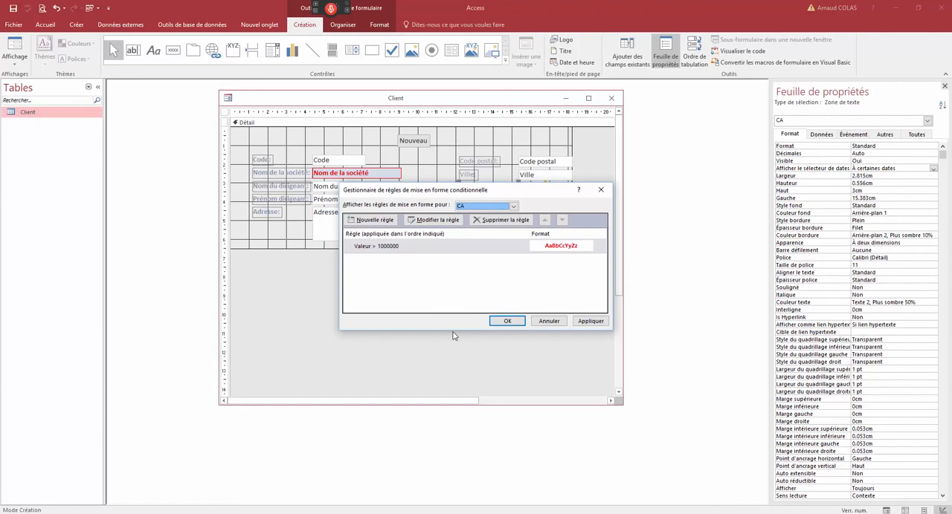
{"action": "left_click", "coordinate": [601, 189]}
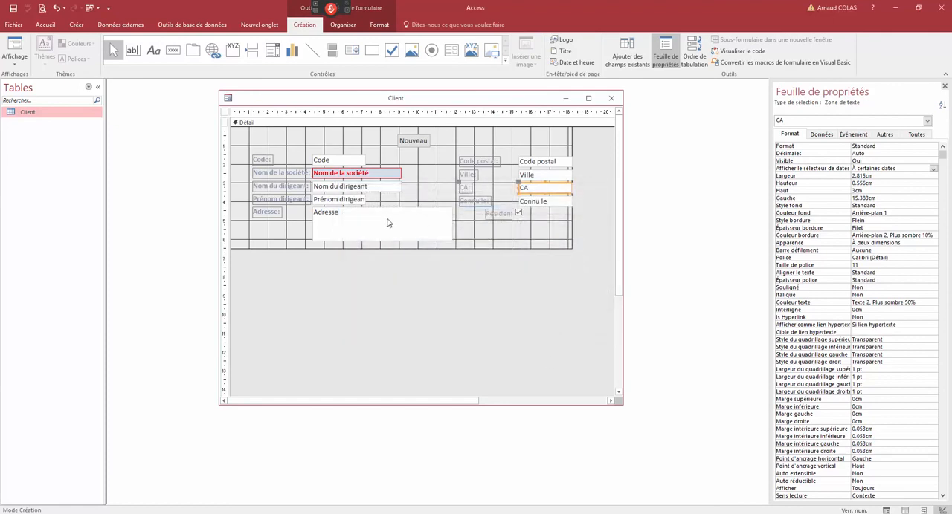
- Preview the form in Form view, browsing to the last record and back to compare the CA formatting
{"action": "right_click", "coordinate": [269, 107]}
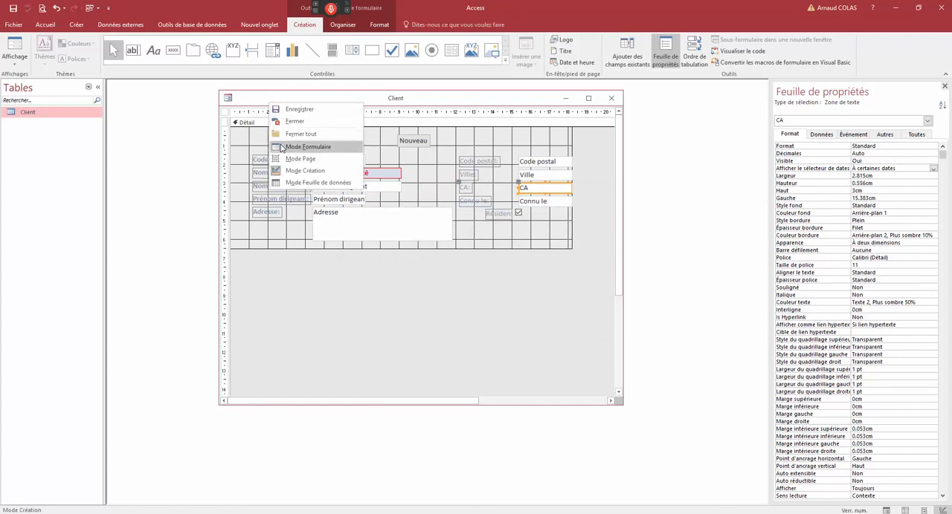
{"action": "left_click", "coordinate": [282, 144]}
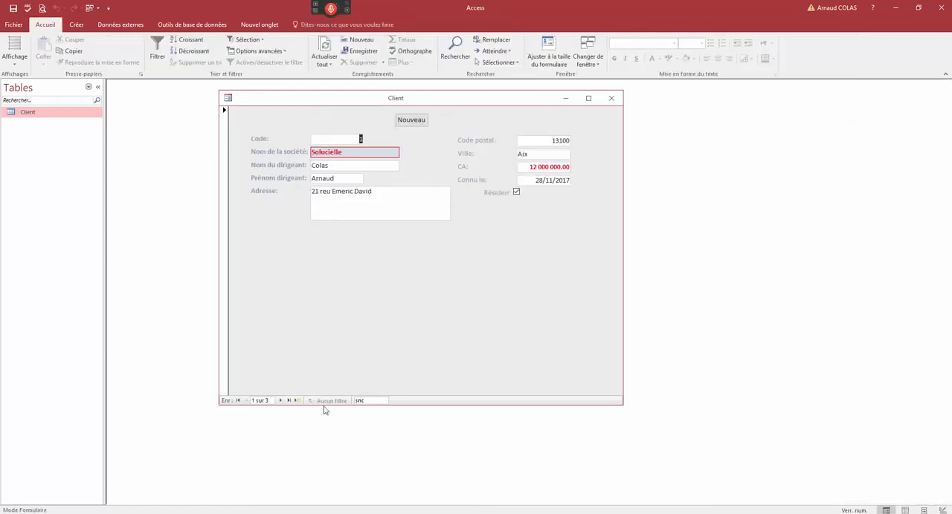
{"action": "left_click", "coordinate": [281, 401]}
{"action": "left_click", "coordinate": [280, 401]}
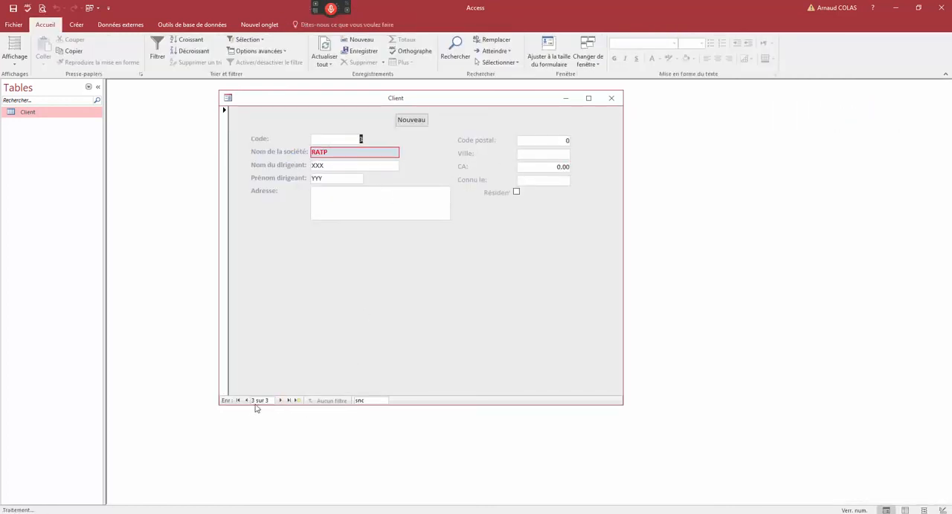
{"action": "left_click", "coordinate": [246, 401]}
{"action": "left_click", "coordinate": [247, 401]}
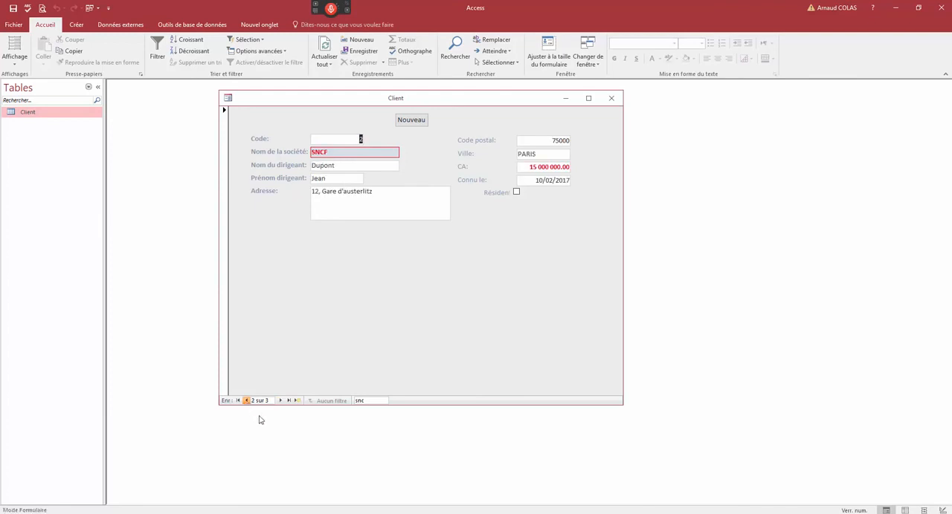
- Close the Client form, saving its design changes
{"action": "right_click", "coordinate": [302, 98]}
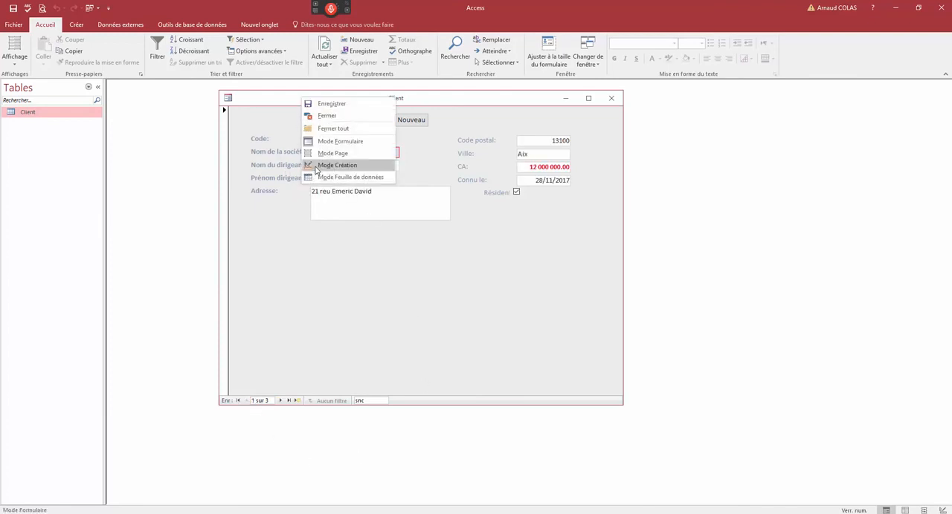
{"action": "left_click", "coordinate": [611, 98]}
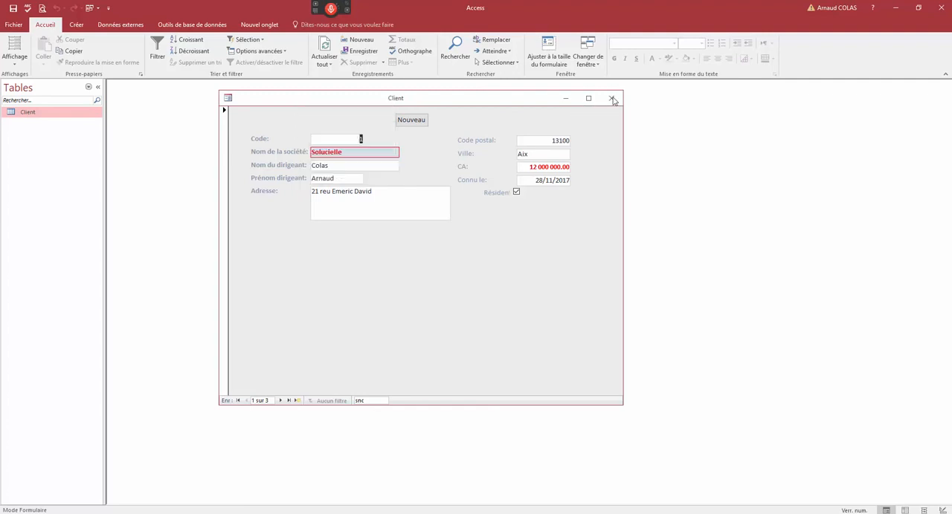
{"action": "left_click", "coordinate": [434, 292]}
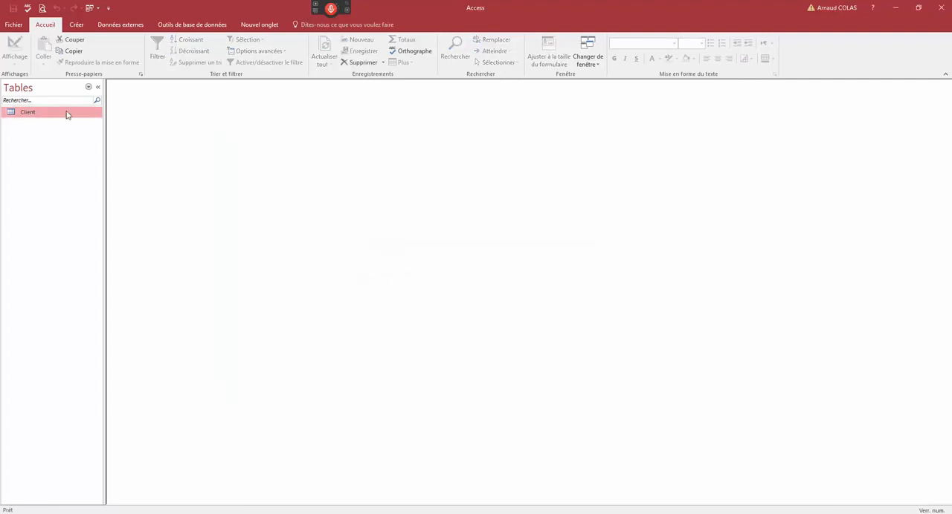
- List all Access objects in the navigation pane and duplicate the Client form as ClientListe
{"action": "left_click", "coordinate": [89, 87]}
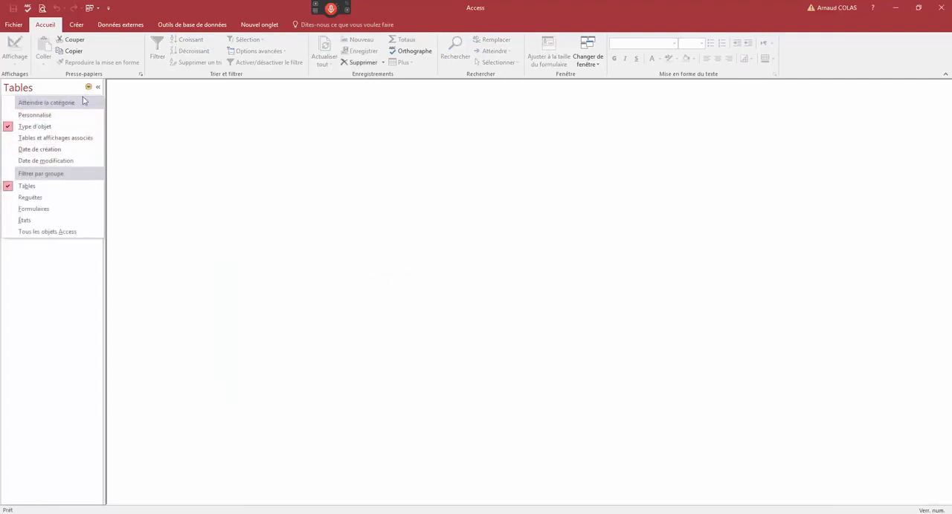
{"action": "left_click", "coordinate": [42, 232]}
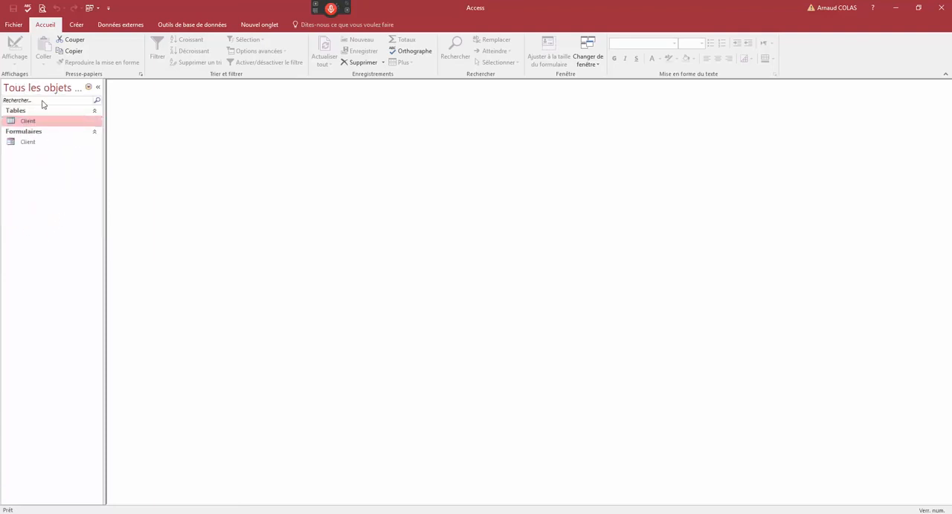
{"action": "left_click", "coordinate": [25, 144]}
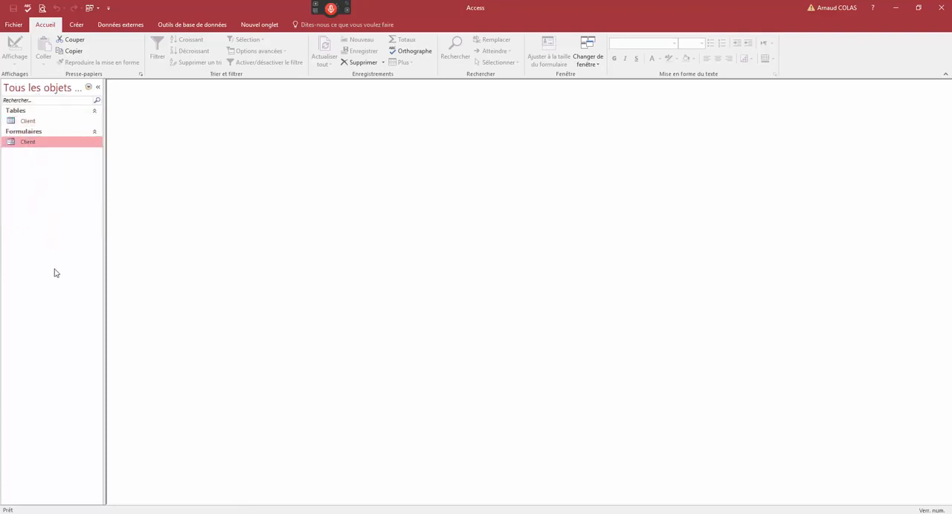
{"action": "key", "text": "ctrl+c"}
{"action": "key", "text": "ctrl+v"}
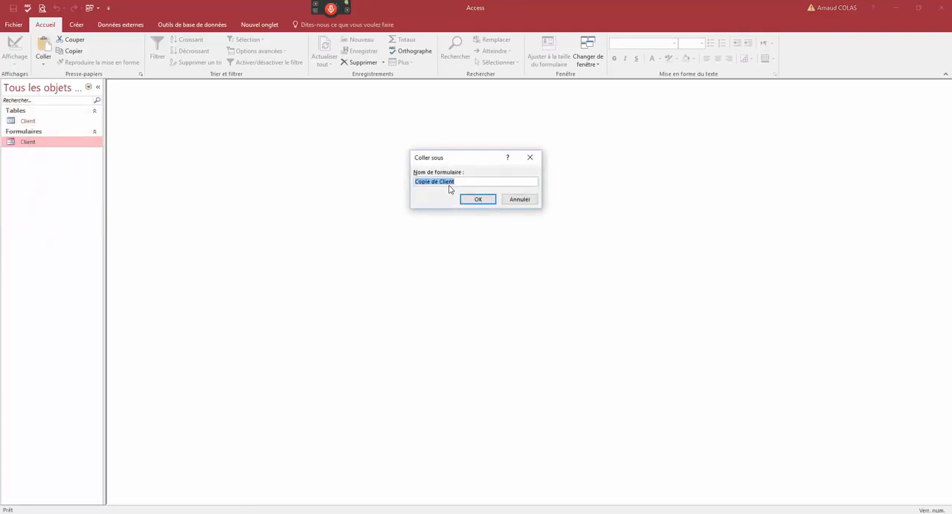
{"action": "left_click_drag", "start_coordinate": [435, 182], "coordinate": [382, 185]}
{"action": "key", "text": "BackSpace"}
{"action": "type", "text": "Liste"}
{"action": "left_click", "coordinate": [478, 200]}
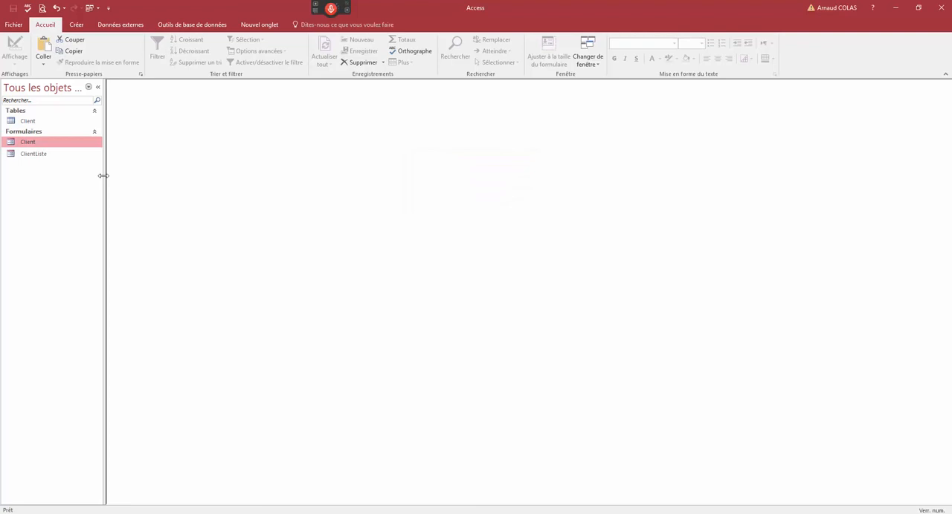
- Open the ClientListe form in Design view, reposition its window and select the form itself
{"action": "right_click", "coordinate": [40, 161]}
{"action": "left_click", "coordinate": [63, 184]}
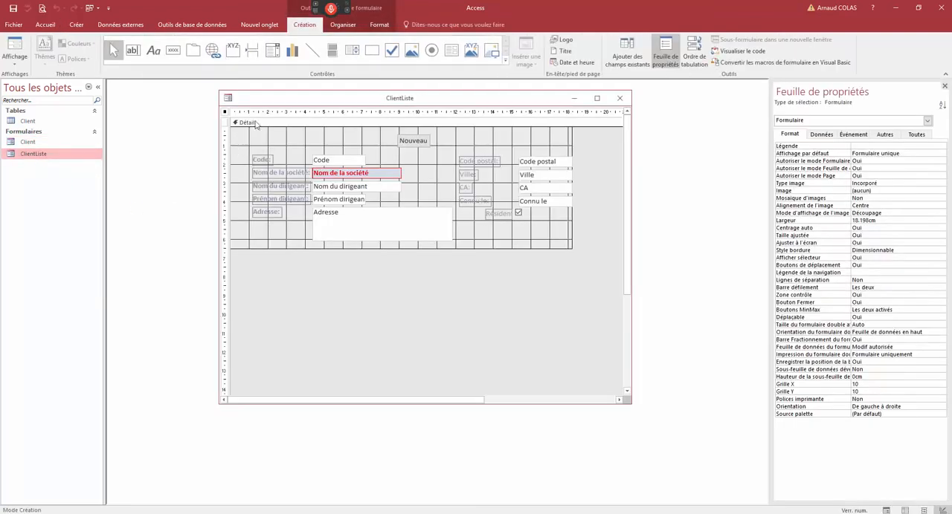
{"action": "left_click_drag", "start_coordinate": [250, 109], "coordinate": [222, 116]}
{"action": "left_click", "coordinate": [180, 123]}
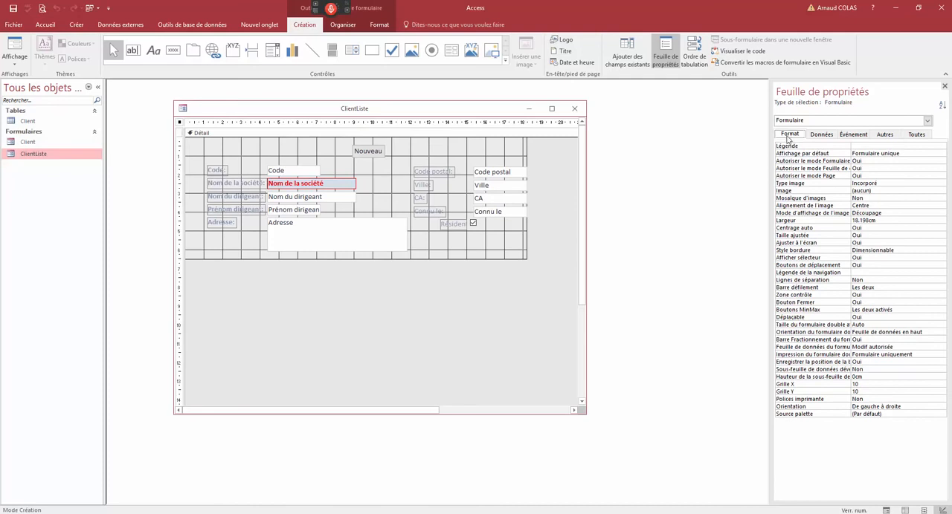
- Set the ClientListe form's default view to continuous forms (Formulaires continus) and browse its records in Form view
{"action": "left_click", "coordinate": [877, 153]}
{"action": "left_click", "coordinate": [941, 154]}
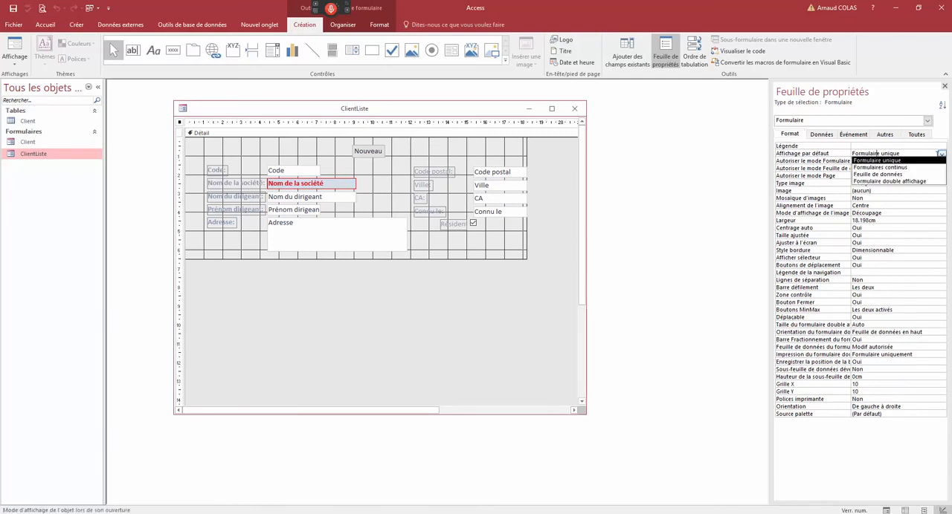
{"action": "left_click", "coordinate": [917, 169]}
{"action": "right_click", "coordinate": [503, 118]}
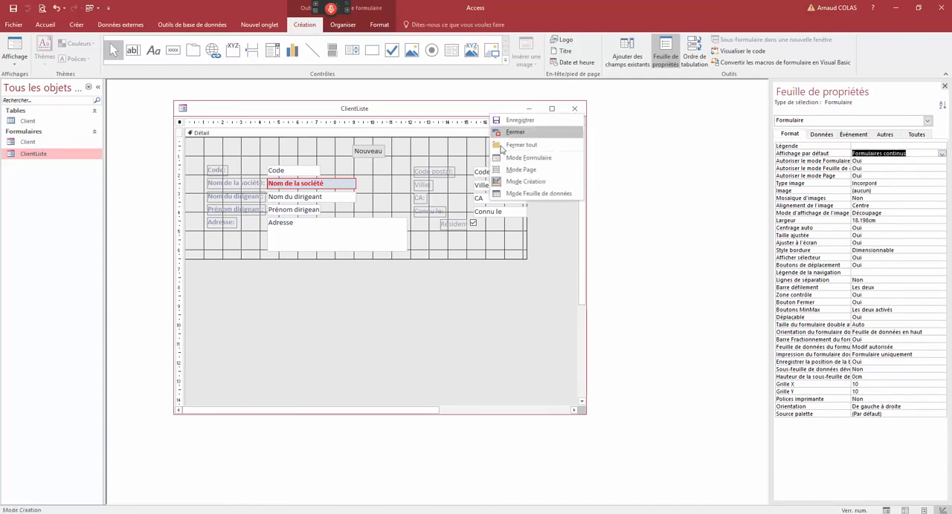
{"action": "left_click", "coordinate": [520, 156]}
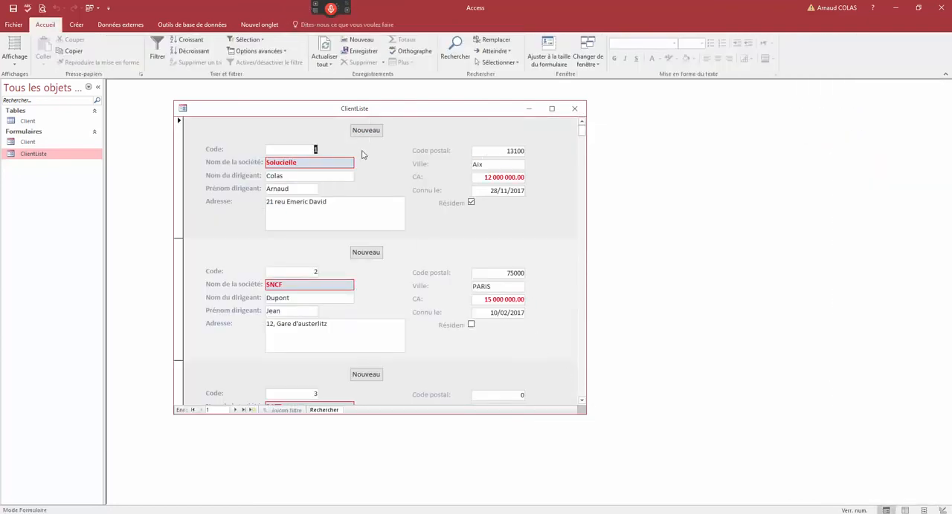
{"action": "scroll", "coordinate": [584, 404], "scroll_direction": "down", "scroll_amount": 5}
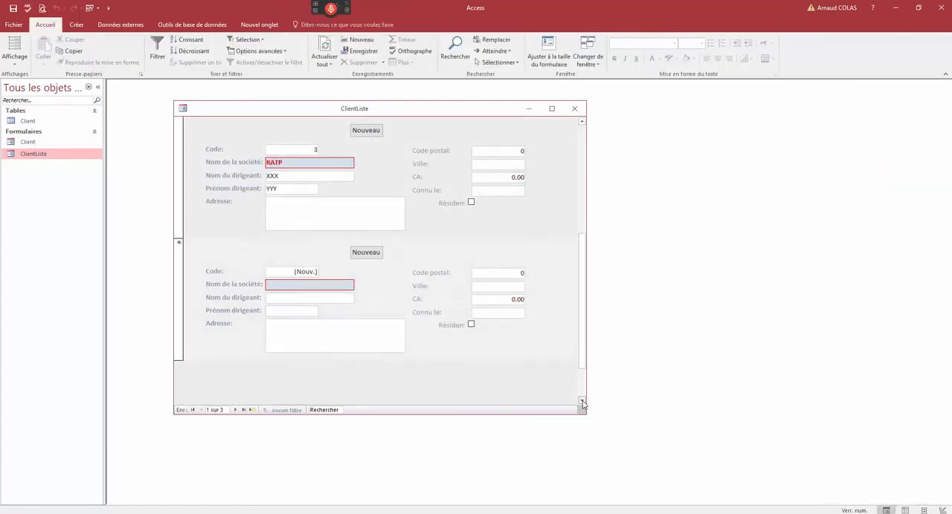
- Return ClientListe to Design view and widen its window on both sides
{"action": "right_click", "coordinate": [377, 112]}
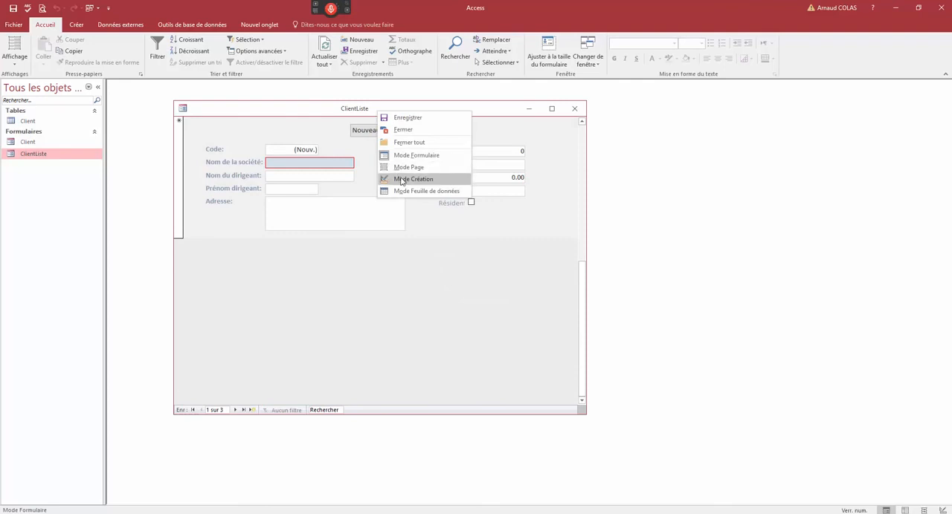
{"action": "left_click", "coordinate": [409, 179]}
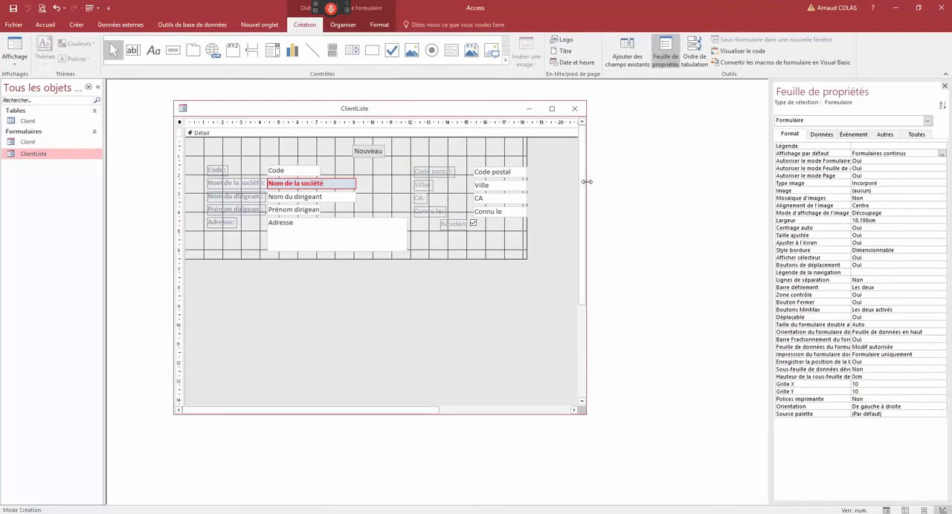
{"action": "left_click_drag", "start_coordinate": [586, 181], "coordinate": [703, 181]}
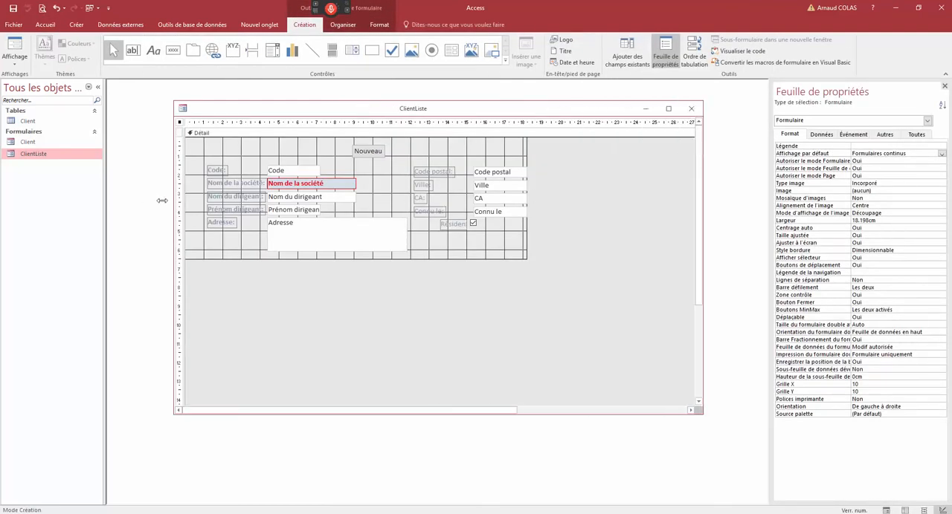
{"action": "left_click_drag", "start_coordinate": [161, 200], "coordinate": [131, 200]}
- Delete all the field labels from both columns of the detail section, keeping the fields themselves
{"action": "left_click_drag", "start_coordinate": [181, 158], "coordinate": [176, 232]}
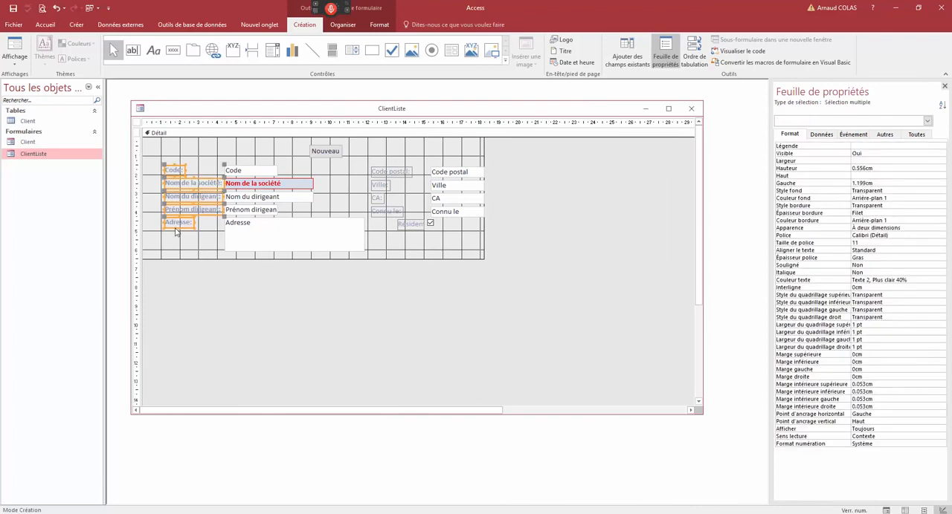
{"action": "left_click", "coordinate": [176, 234]}
{"action": "left_click_drag", "start_coordinate": [375, 159], "coordinate": [407, 232]}
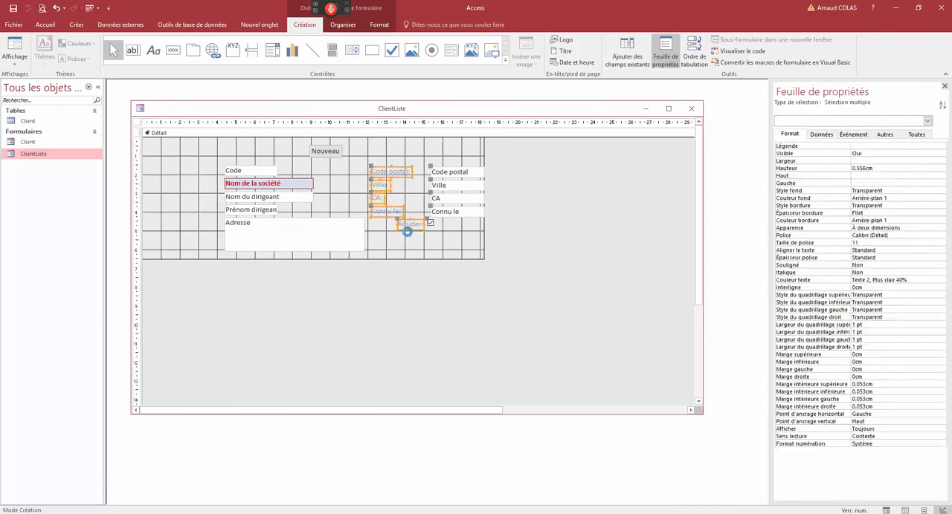
{"action": "key", "text": "Delete"}
- Line up Code, Nom de la société, Nom du dirigeant, Prénom dirigeant and Adresse along the detail section's top edge, deleting the Nouveau button
{"action": "left_click_drag", "start_coordinate": [234, 168], "coordinate": [152, 139]}
{"action": "left_click", "coordinate": [235, 180]}
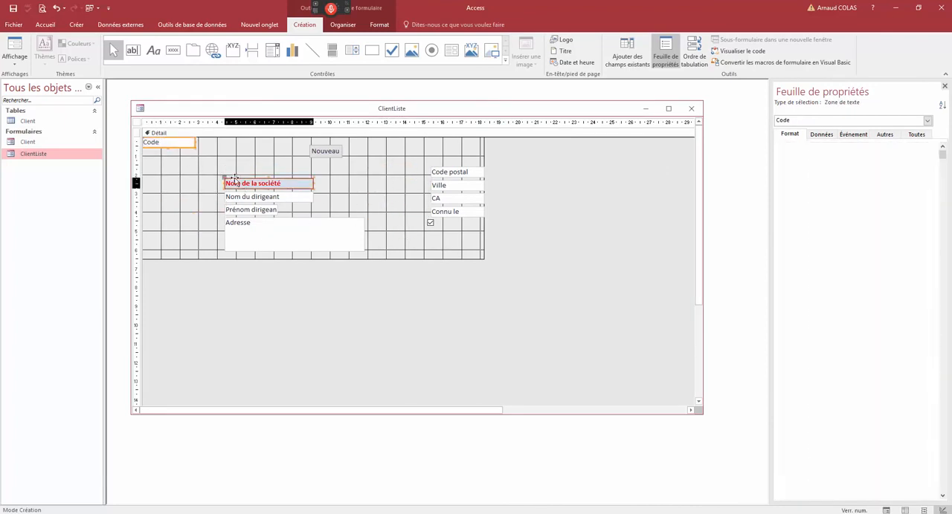
{"action": "left_click_drag", "start_coordinate": [235, 182], "coordinate": [211, 141]}
{"action": "left_click", "coordinate": [325, 151]}
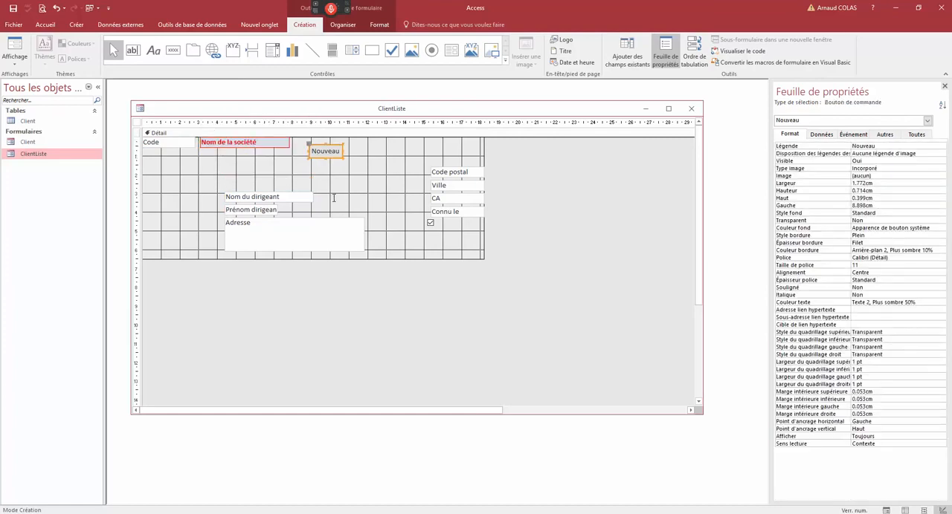
{"action": "key", "text": "Delete"}
{"action": "left_click_drag", "start_coordinate": [264, 197], "coordinate": [423, 142]}
{"action": "left_click_drag", "start_coordinate": [335, 218], "coordinate": [550, 142]}
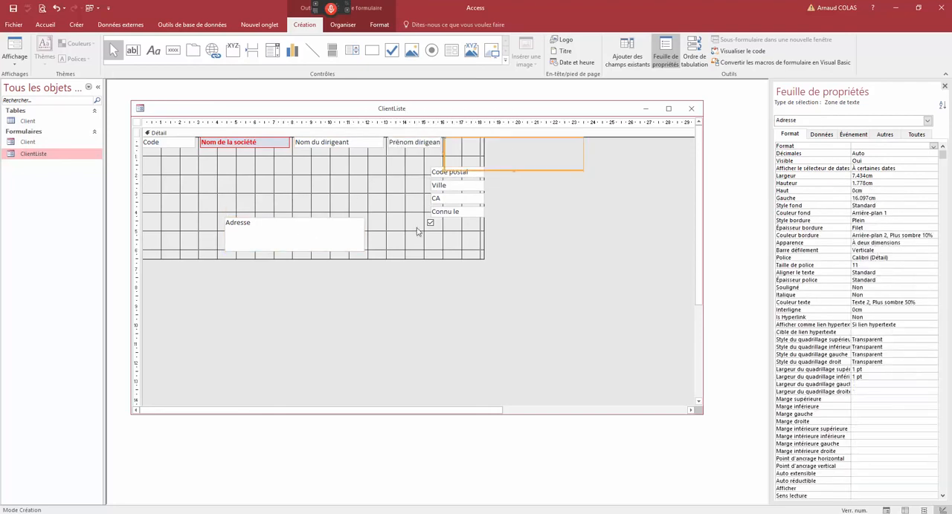
- Spread Code postal, Ville, CA, Connu le and the resident check box into a row below the other fields and align their tops
{"action": "left_click_drag", "start_coordinate": [412, 167], "coordinate": [439, 216]}
{"action": "left_click_drag", "start_coordinate": [440, 172], "coordinate": [278, 210]}
{"action": "left_click", "coordinate": [429, 197]}
{"action": "left_click_drag", "start_coordinate": [388, 207], "coordinate": [438, 202]}
{"action": "left_click_drag", "start_coordinate": [399, 234], "coordinate": [530, 203]}
{"action": "left_click_drag", "start_coordinate": [431, 221], "coordinate": [240, 203]}
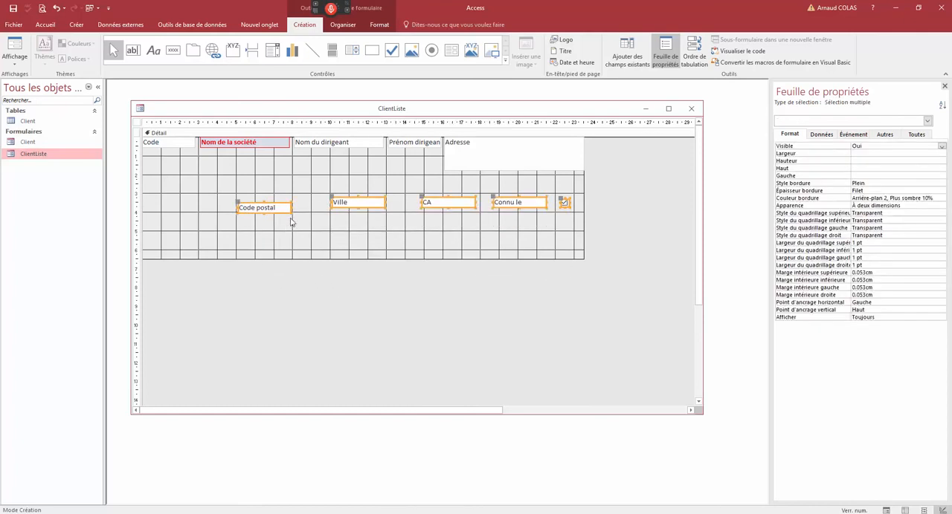
{"action": "right_click", "coordinate": [354, 203]}
{"action": "mouse_move", "coordinate": [405, 360]}
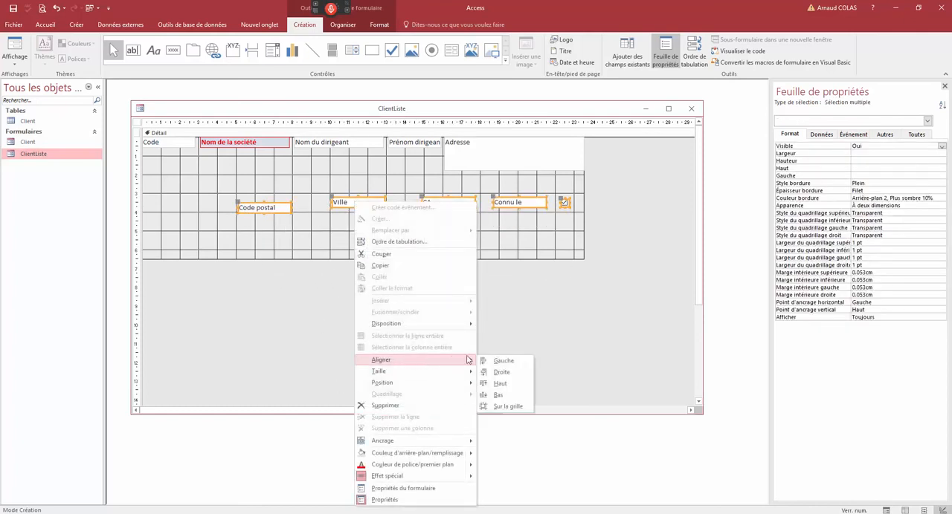
{"action": "left_click", "coordinate": [500, 384]}
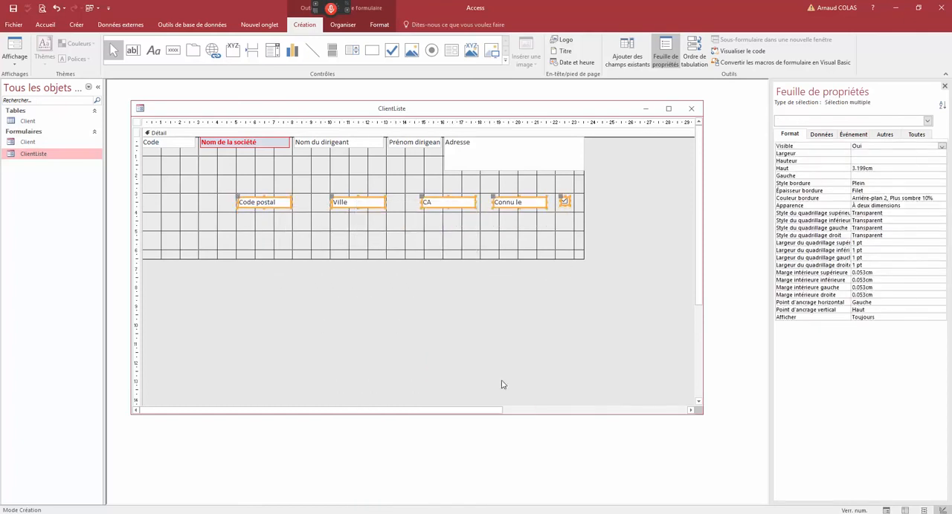
- Align the selected fields to the left so they sit side by side, and place the group just after Adresse in the first row
{"action": "right_click", "coordinate": [367, 197]}
{"action": "mouse_move", "coordinate": [407, 358]}
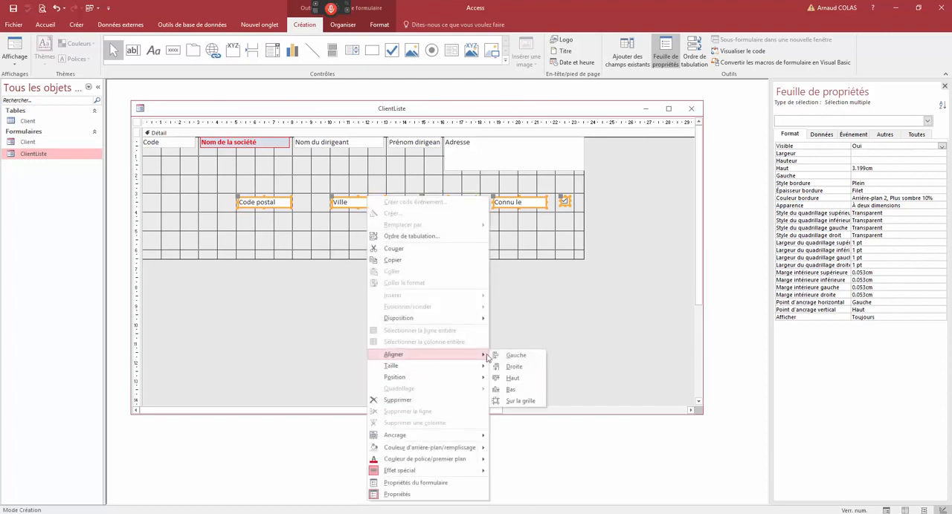
{"action": "left_click", "coordinate": [506, 356]}
{"action": "left_click_drag", "start_coordinate": [275, 205], "coordinate": [623, 148]}
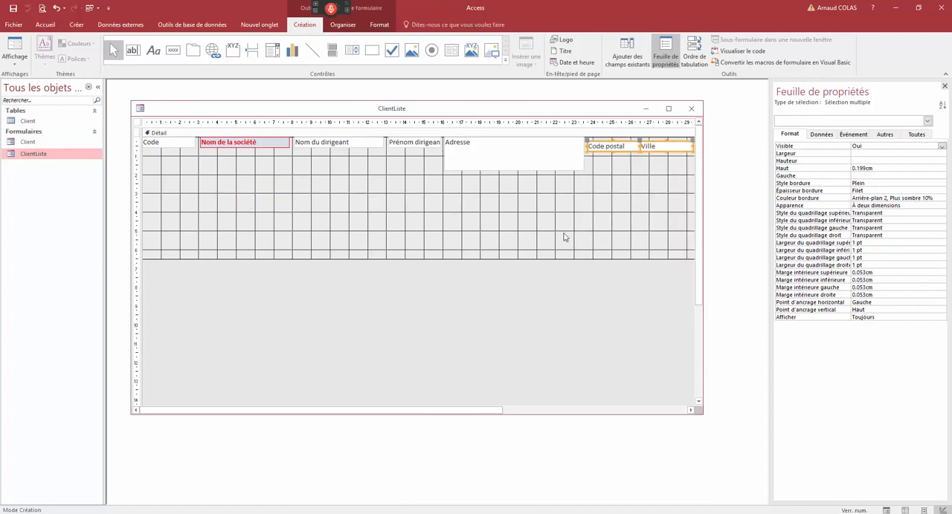
- Shorten the detail section to just below the Adresse field and show ClientListe in Form view
{"action": "left_click_drag", "start_coordinate": [531, 179], "coordinate": [525, 171]}
{"action": "right_click", "coordinate": [480, 107]}
{"action": "left_click", "coordinate": [489, 152]}
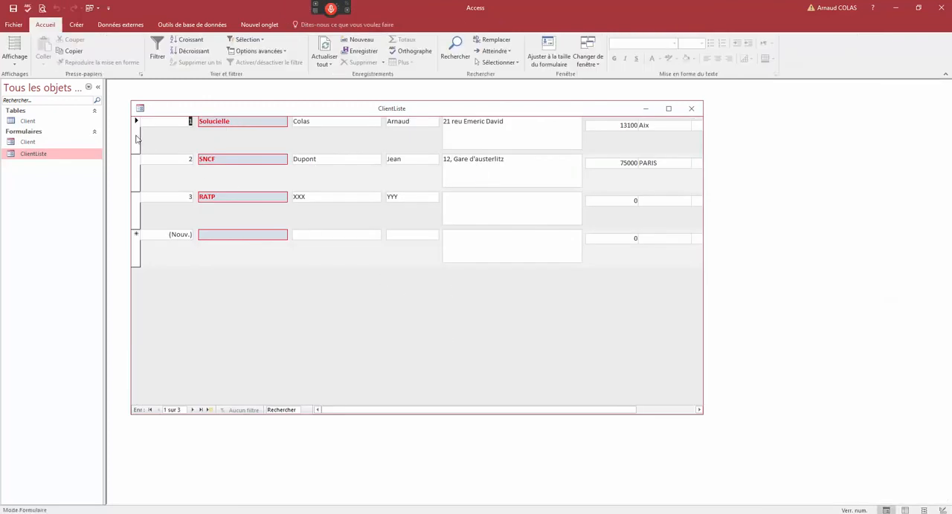
- Add a new client record with the company name Crédit Lyonnais, correcting its spelling
{"action": "left_click", "coordinate": [178, 252]}
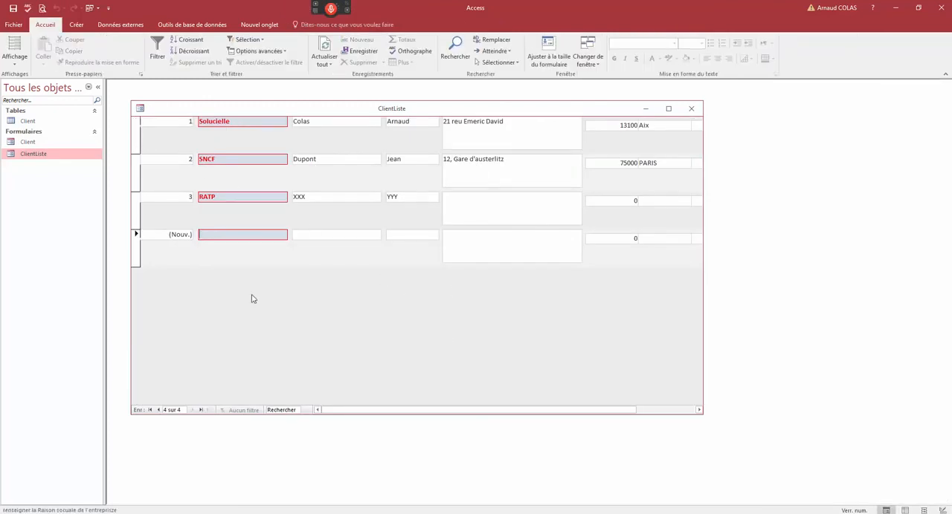
{"action": "type", "text": "C"}
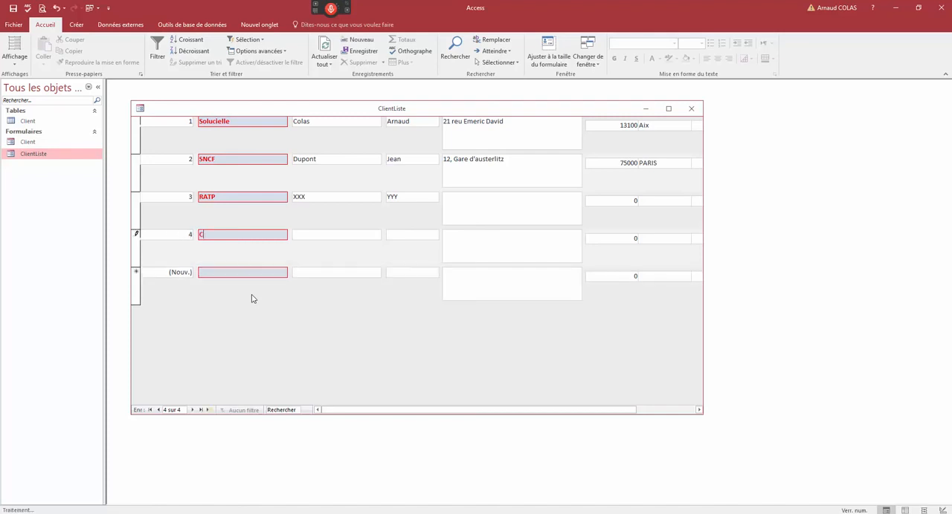
{"action": "type", "text": "rédity Lyo"}
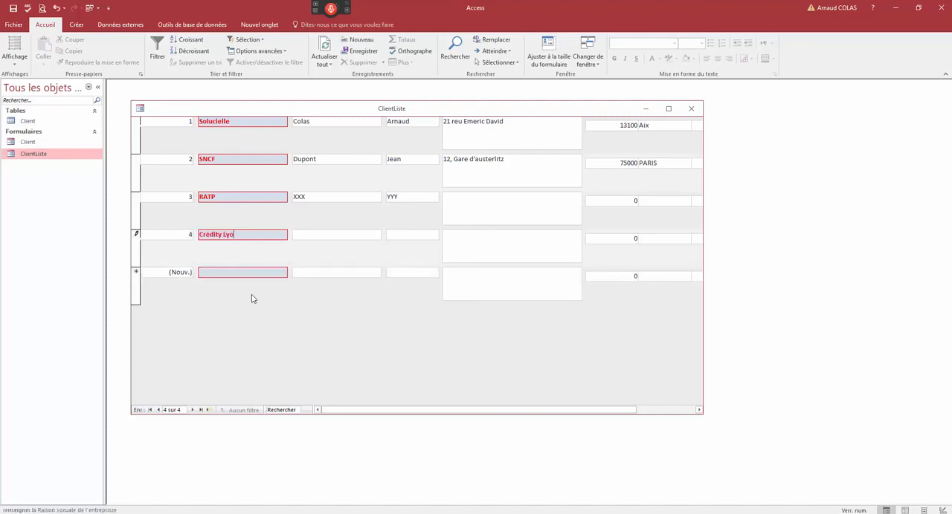
{"action": "type", "text": "nnais"}
{"action": "key", "text": "Tab"}
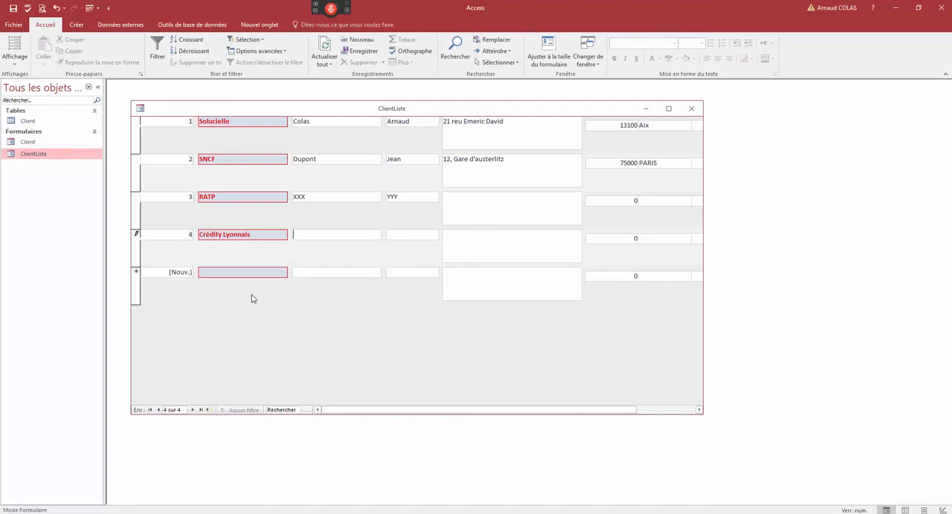
{"action": "left_click", "coordinate": [223, 236]}
{"action": "key", "text": "BackSpace"}
- Enter the director's last and first names in the Crédit Lyonnais record and select all the existing records
{"action": "left_click", "coordinate": [304, 234]}
{"action": "type", "text": "Durand"}
{"action": "key", "text": "Tab"}
{"action": "type", "text": "Y"}
{"action": "left_click", "coordinate": [137, 250]}
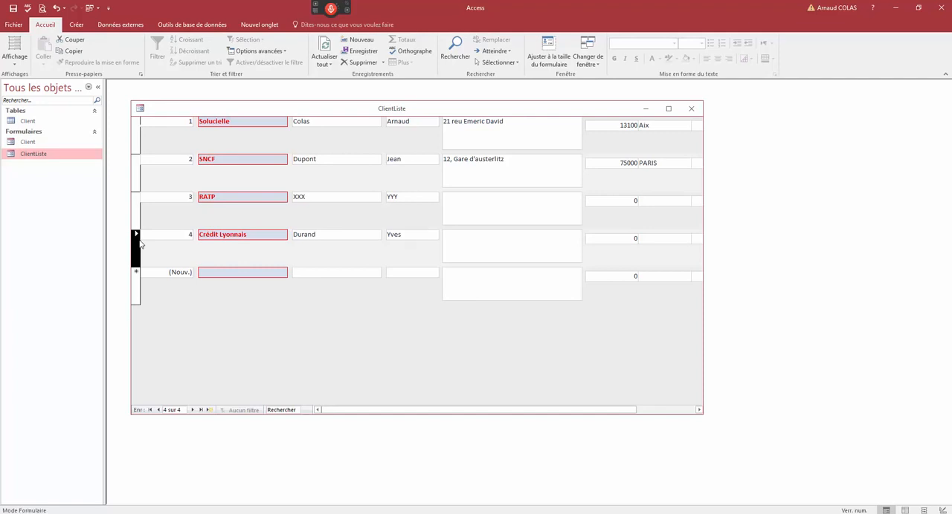
{"action": "left_click", "coordinate": [141, 137], "text": "shift"}
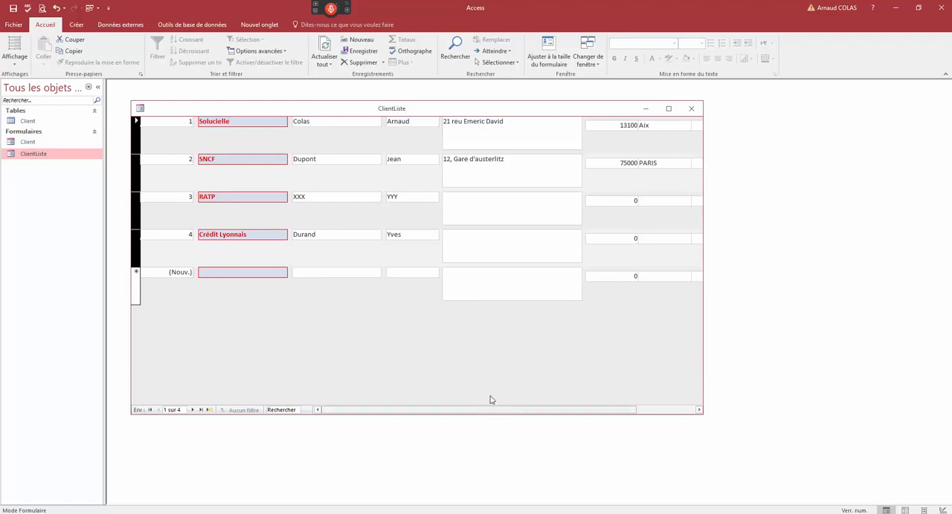
- Open the Client form in Design view and examine the choices for its default view property
{"action": "right_click", "coordinate": [255, 111]}
{"action": "left_click", "coordinate": [280, 170]}
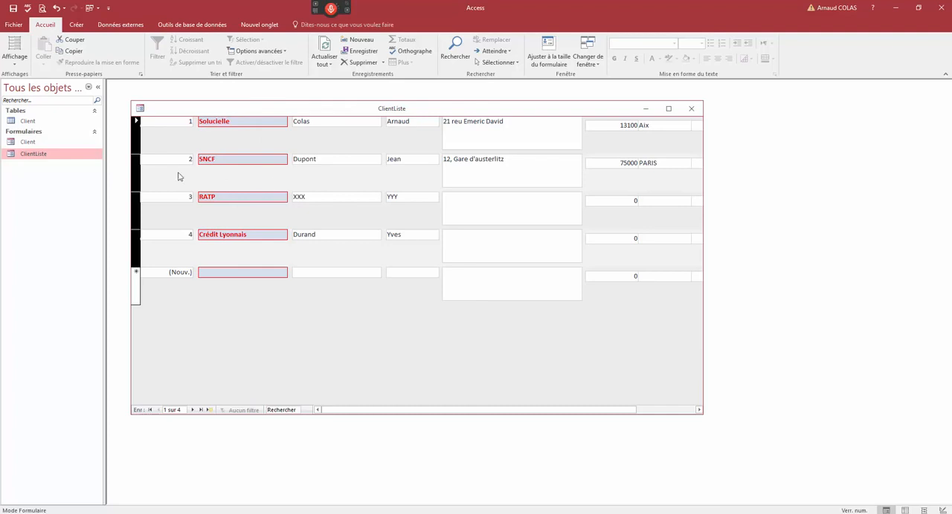
{"action": "right_click", "coordinate": [27, 142]}
{"action": "left_click", "coordinate": [56, 174]}
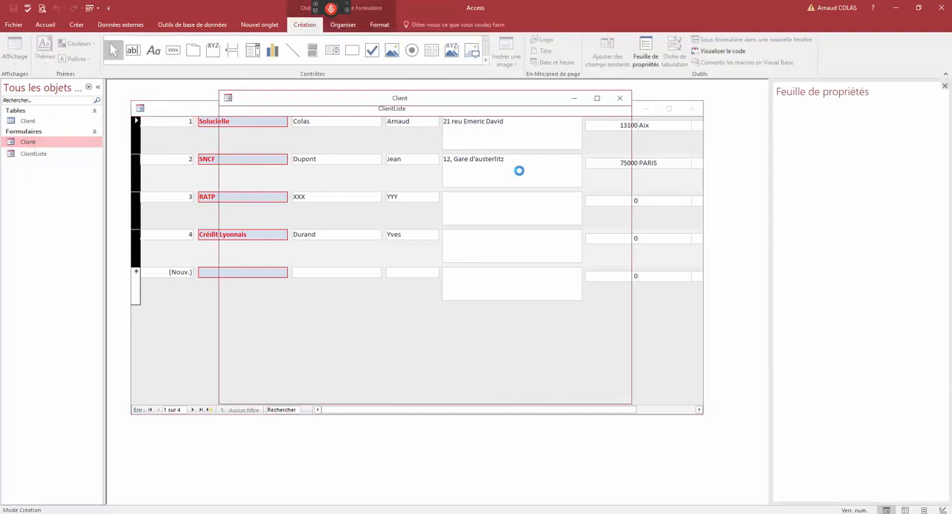
{"action": "left_click", "coordinate": [890, 153]}
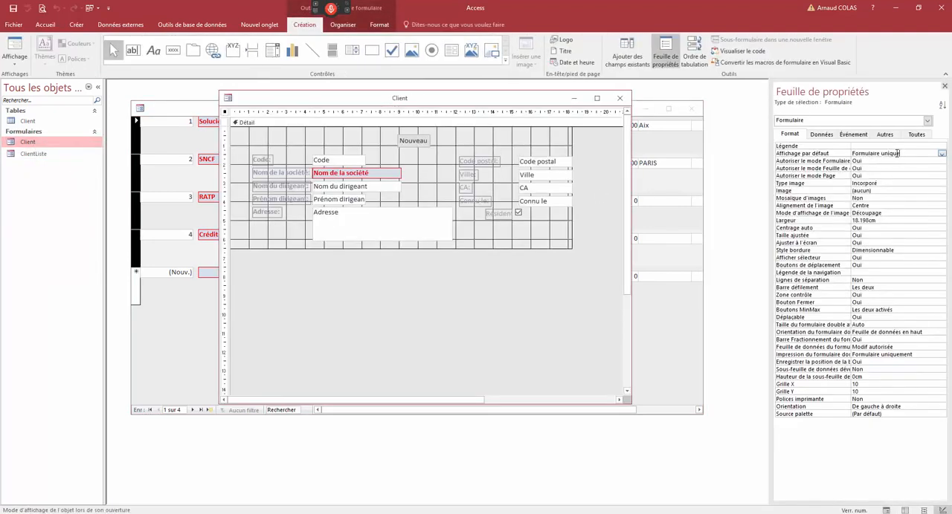
{"action": "left_click_drag", "start_coordinate": [897, 153], "coordinate": [852, 177]}
{"action": "left_click", "coordinate": [942, 154]}
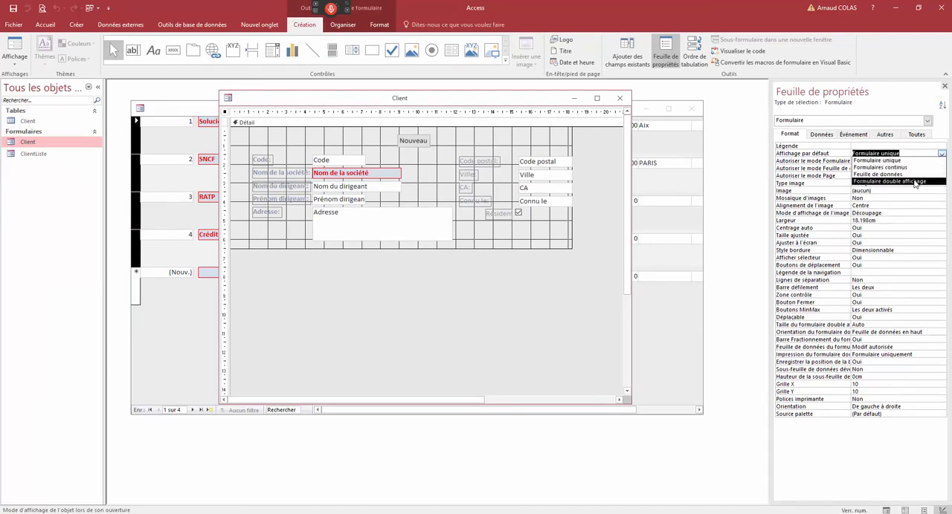
- Show the Client form in Form view and switch it to Datasheet view to look through its columns
{"action": "right_click", "coordinate": [518, 109]}
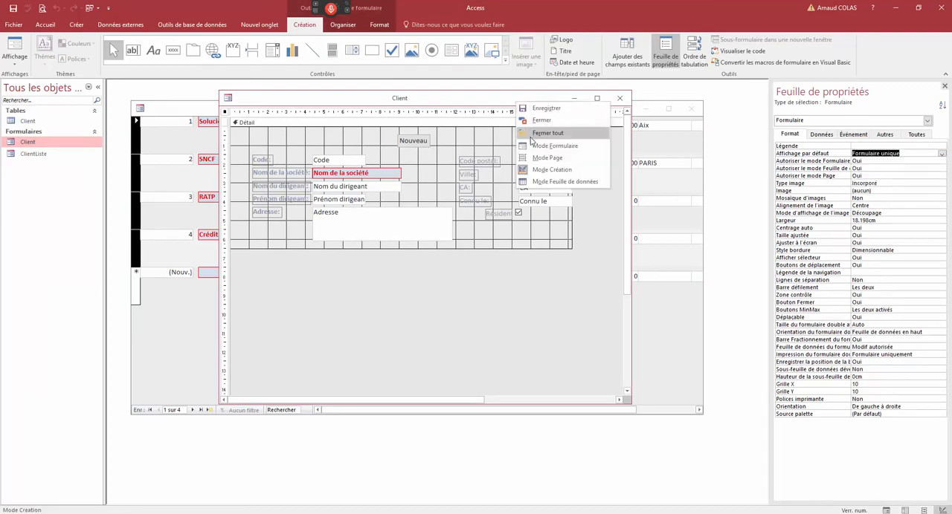
{"action": "left_click", "coordinate": [543, 149]}
{"action": "right_click", "coordinate": [504, 106]}
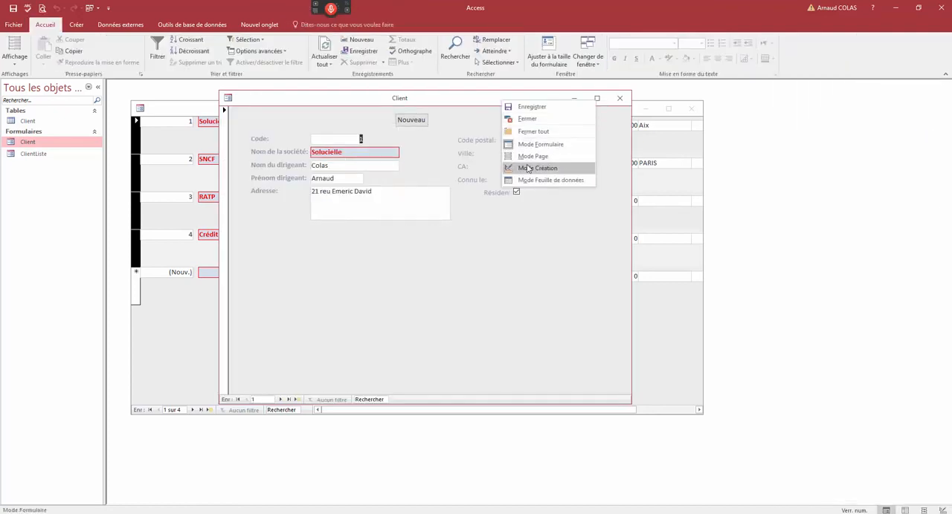
{"action": "right_click", "coordinate": [436, 102]}
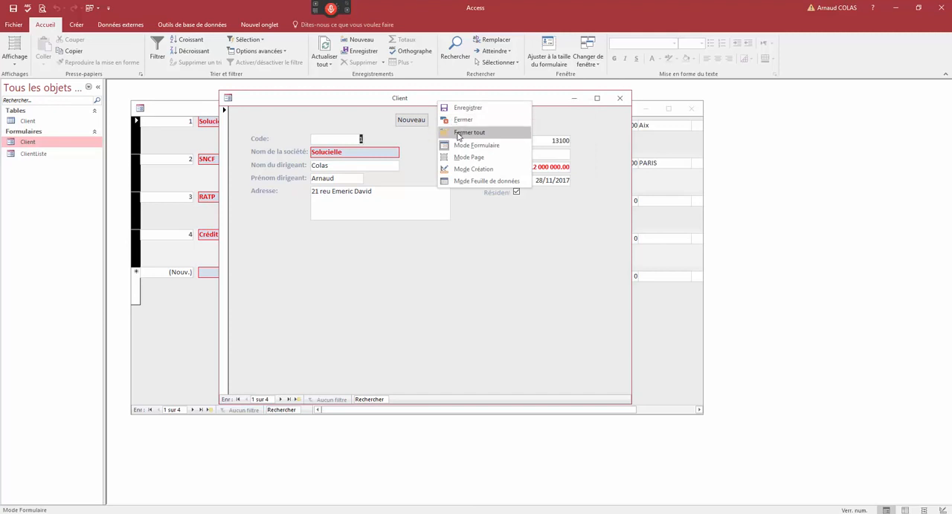
{"action": "left_click", "coordinate": [470, 180]}
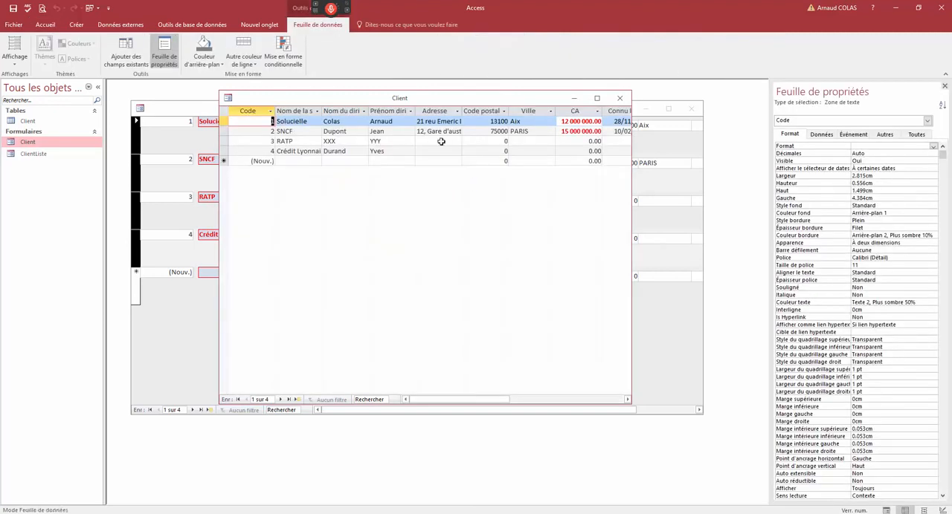
{"action": "left_click_drag", "start_coordinate": [456, 399], "coordinate": [428, 399]}
- Sort the Client datasheet in ascending order from the Code column and hide the Code column
{"action": "mouse_move", "coordinate": [258, 110]}
{"action": "left_mouse_down"}
{"action": "mouse_move", "coordinate": [298, 112]}
{"action": "mouse_move", "coordinate": [256, 111]}
{"action": "left_mouse_up"}
{"action": "right_click", "coordinate": [256, 111]}
{"action": "left_click", "coordinate": [251, 125]}
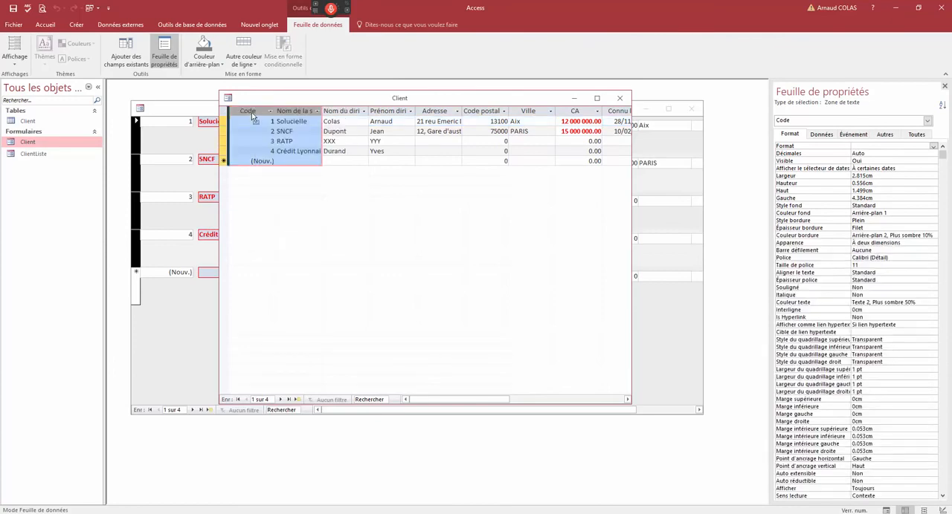
{"action": "left_click", "coordinate": [249, 111]}
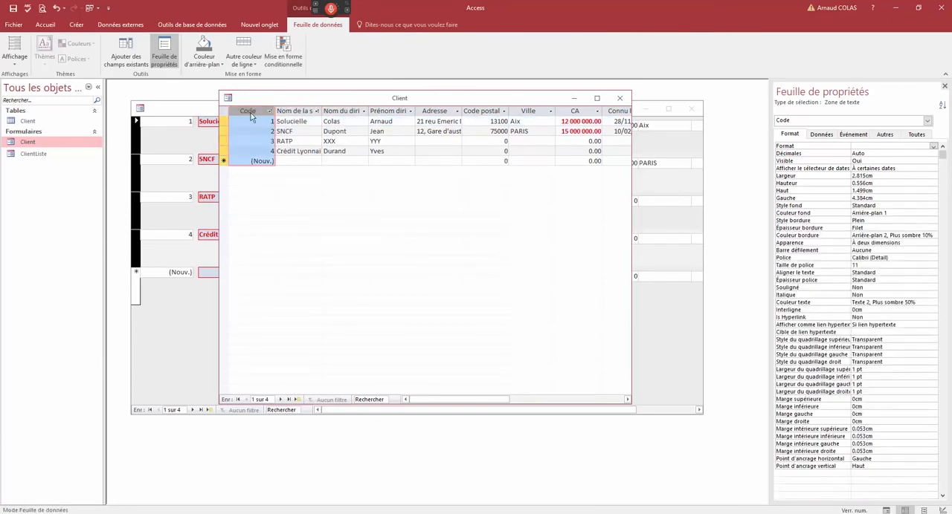
{"action": "right_click", "coordinate": [250, 113]}
{"action": "left_click", "coordinate": [282, 193]}
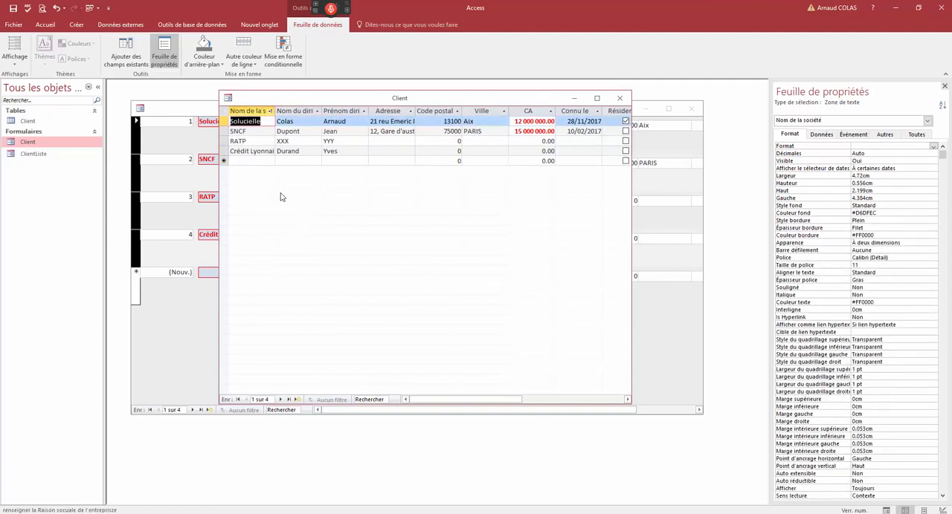
{"action": "left_click", "coordinate": [254, 131]}
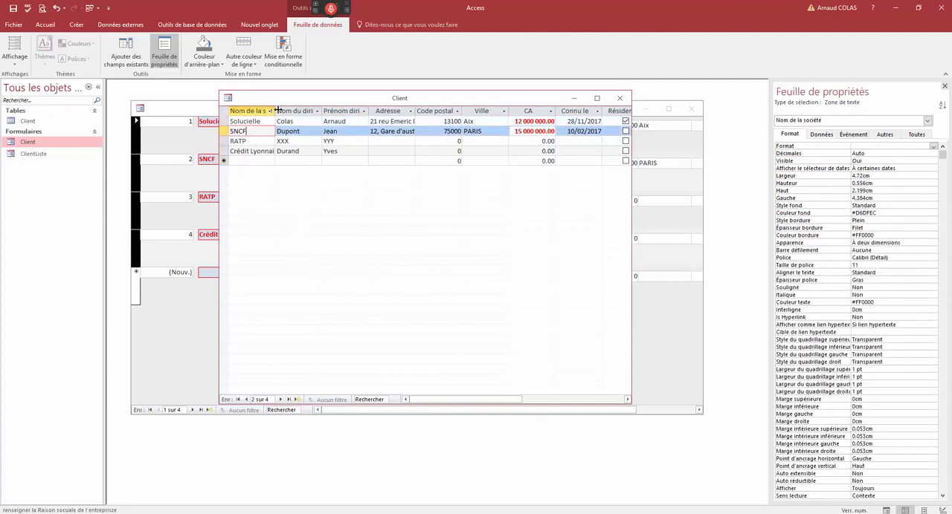
- Widen the Nom de la société column in the Client form's datasheet and freeze it so it stays fixed while scrolling
{"action": "left_click_drag", "start_coordinate": [326, 107], "coordinate": [331, 108]}
{"action": "left_click", "coordinate": [305, 111]}
{"action": "right_click", "coordinate": [309, 111]}
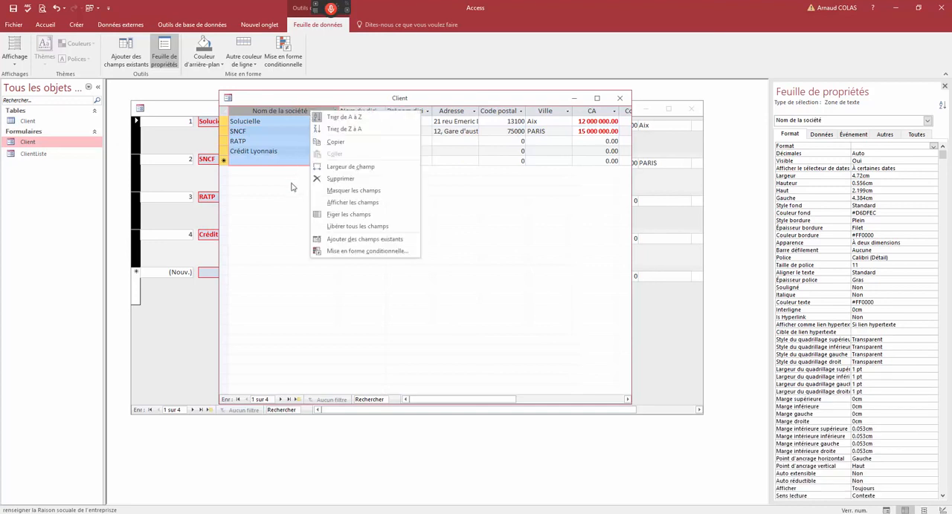
{"action": "left_click", "coordinate": [335, 215]}
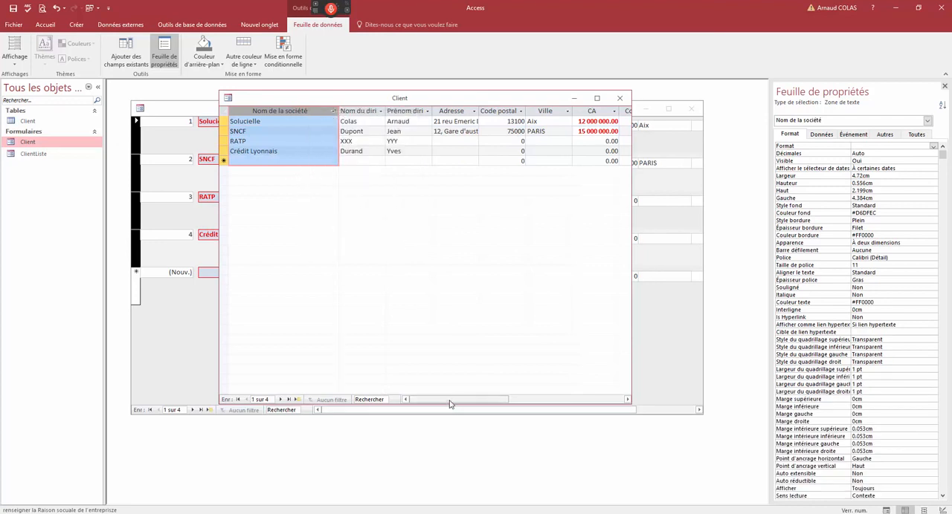
{"action": "left_click_drag", "start_coordinate": [449, 400], "coordinate": [507, 399]}
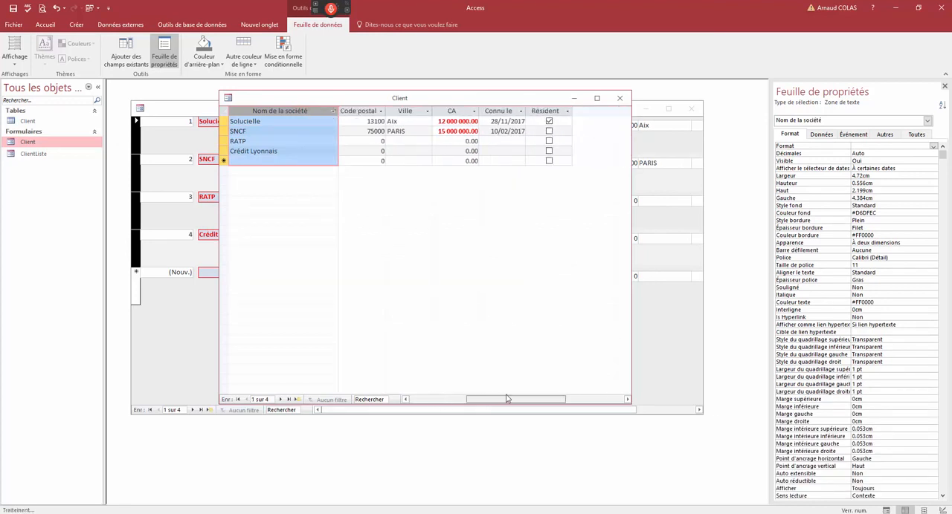
- Open the Client table, compare its CA column with the formatted one in the Client form's datasheet, and close the table
{"action": "double_click", "coordinate": [28, 121]}
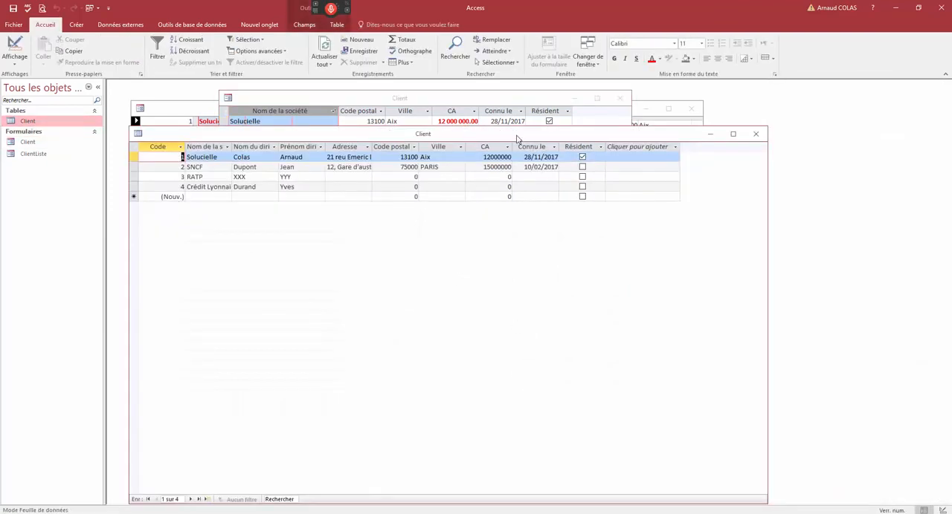
{"action": "left_click_drag", "start_coordinate": [517, 139], "coordinate": [553, 183]}
{"action": "left_click", "coordinate": [460, 123]}
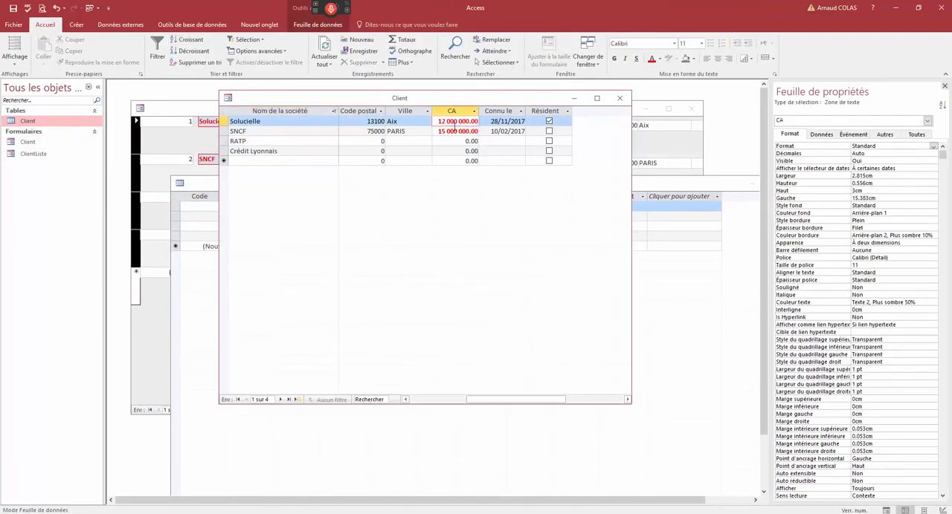
{"action": "left_click_drag", "start_coordinate": [441, 121], "coordinate": [466, 200]}
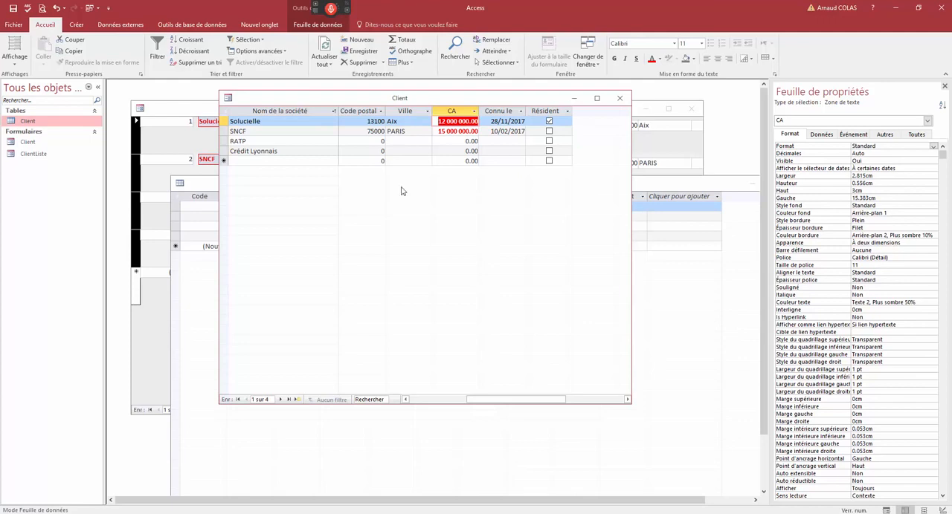
{"action": "left_click", "coordinate": [651, 189]}
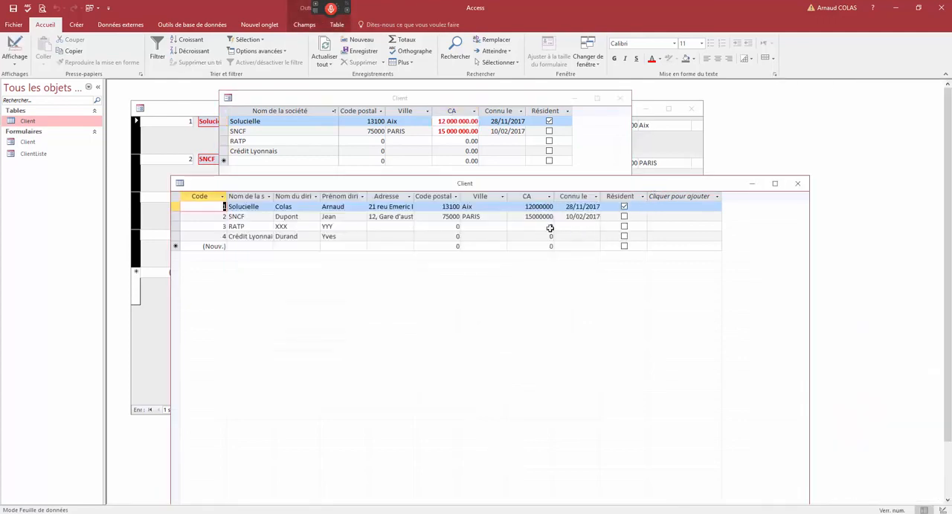
{"action": "left_click_drag", "start_coordinate": [430, 186], "coordinate": [421, 166]}
{"action": "left_click", "coordinate": [435, 186]}
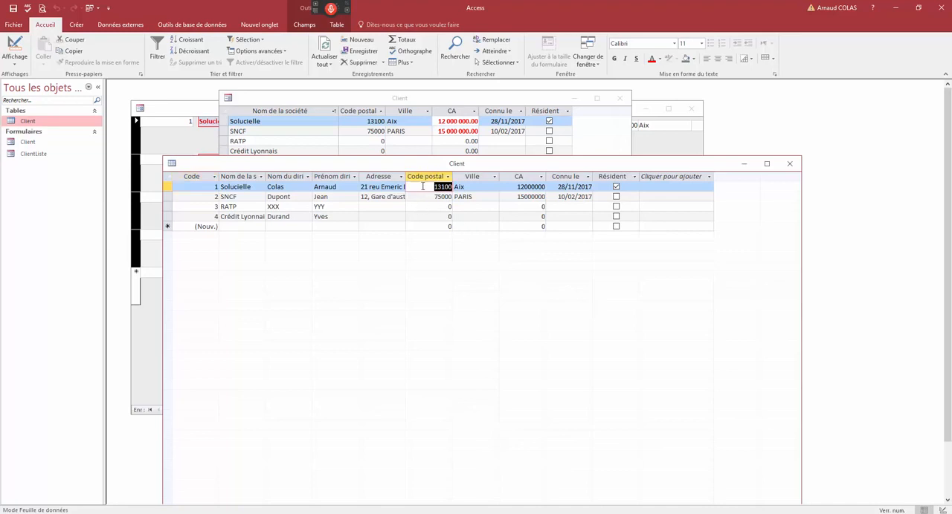
{"action": "left_click", "coordinate": [790, 163]}
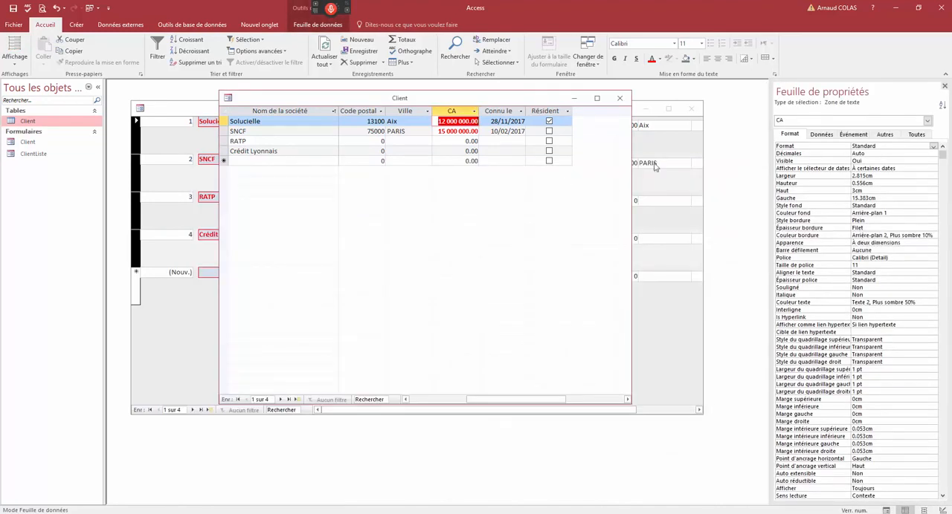
- Close the ClientListe form without saving its design changes
{"action": "left_click", "coordinate": [201, 119]}
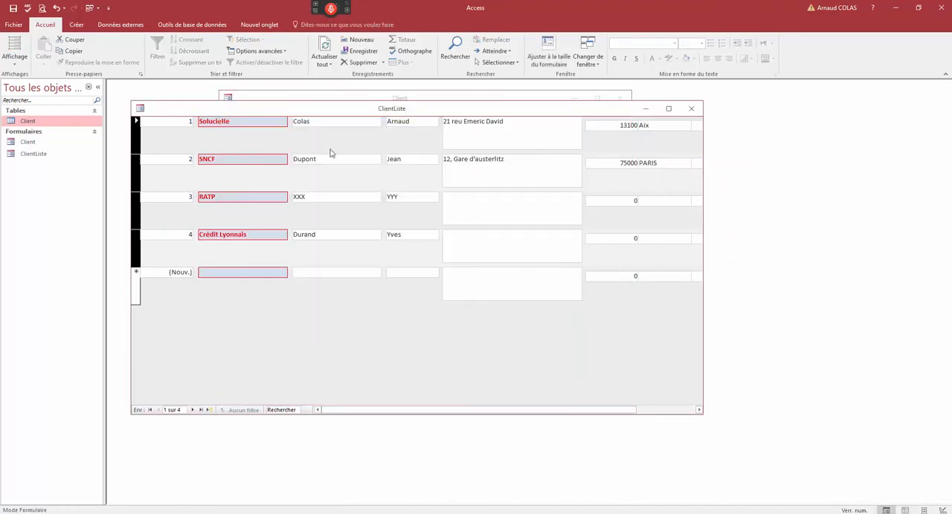
{"action": "left_click", "coordinate": [691, 108]}
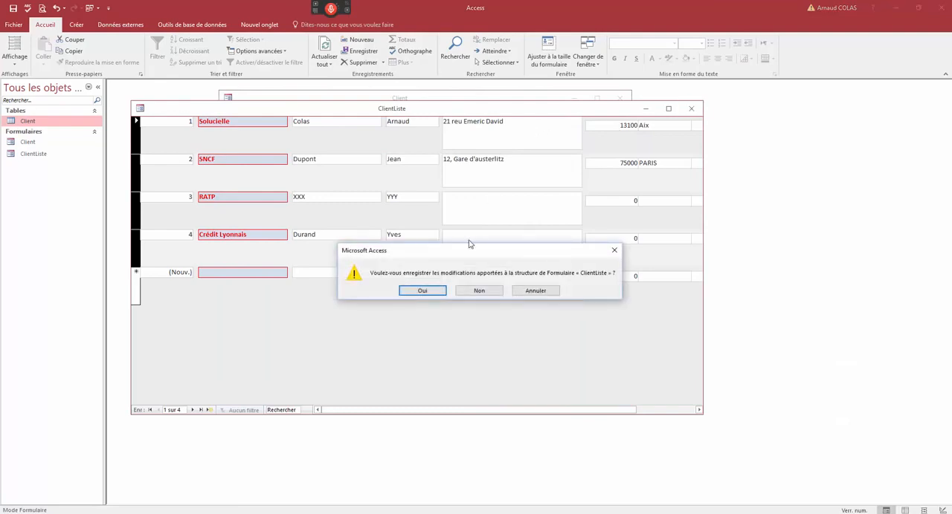
{"action": "left_click", "coordinate": [480, 290]}
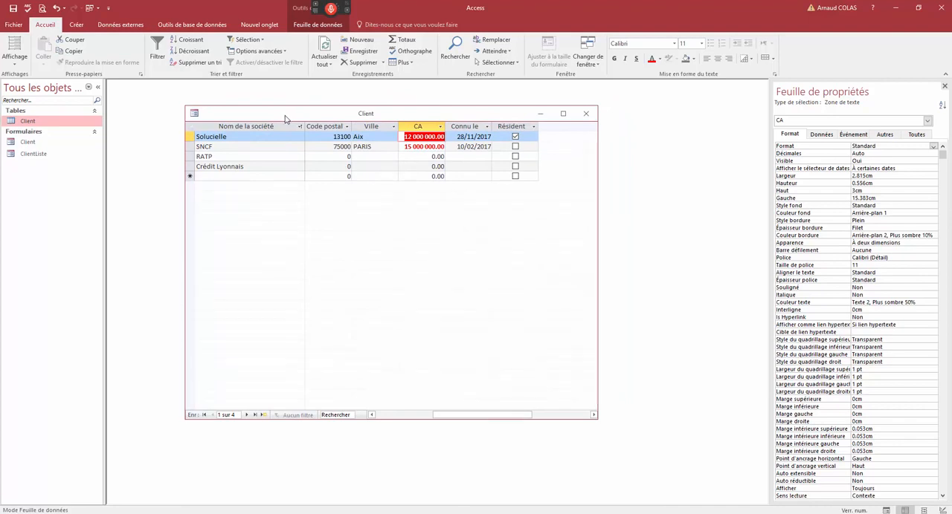
- Switch the Client form from Datasheet view to Design view and select its Détail section
{"action": "left_click", "coordinate": [369, 157]}
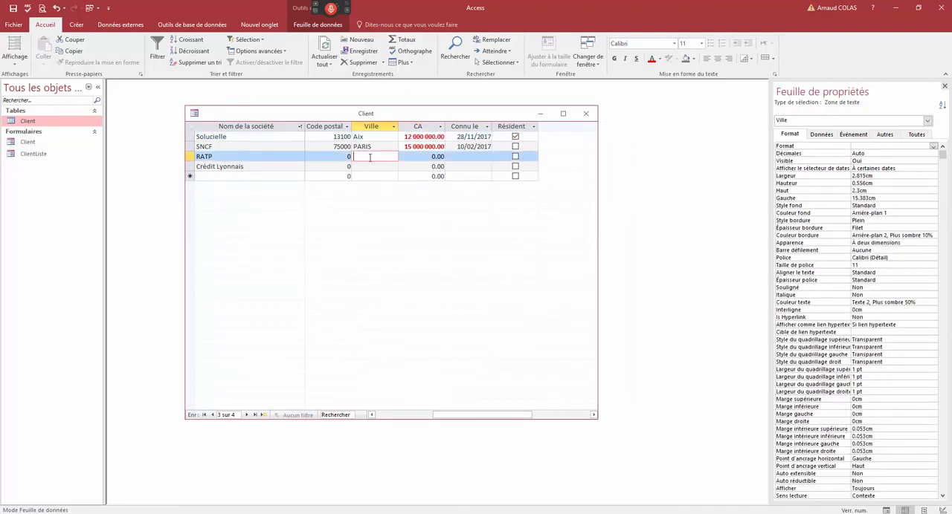
{"action": "right_click", "coordinate": [354, 115]}
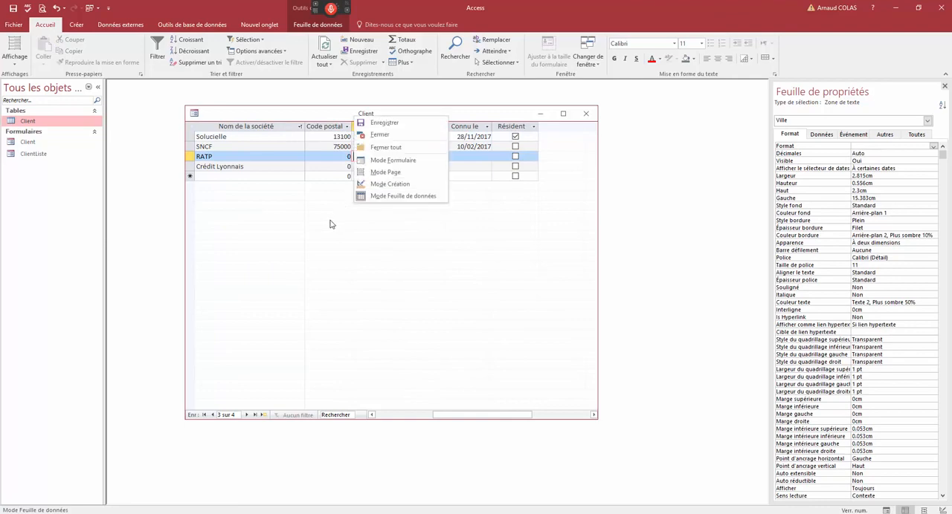
{"action": "left_click", "coordinate": [379, 184]}
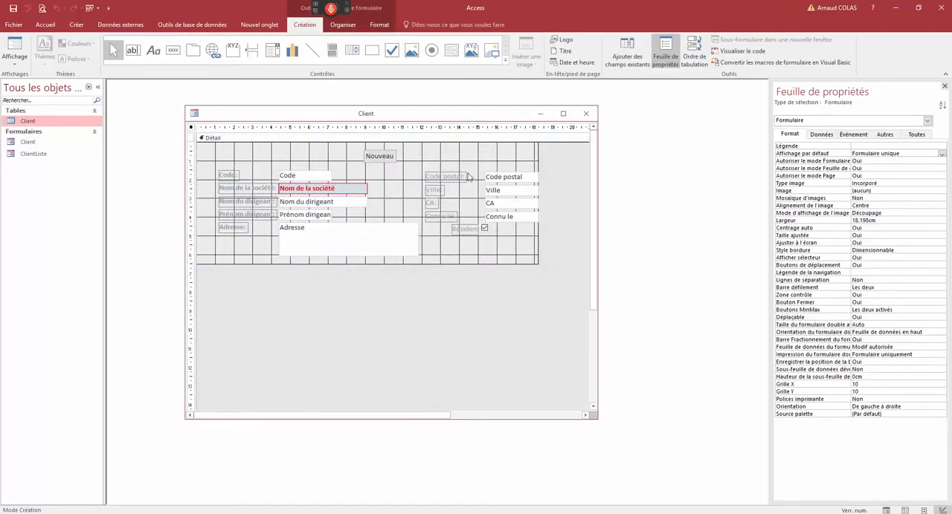
{"action": "left_click", "coordinate": [414, 142]}
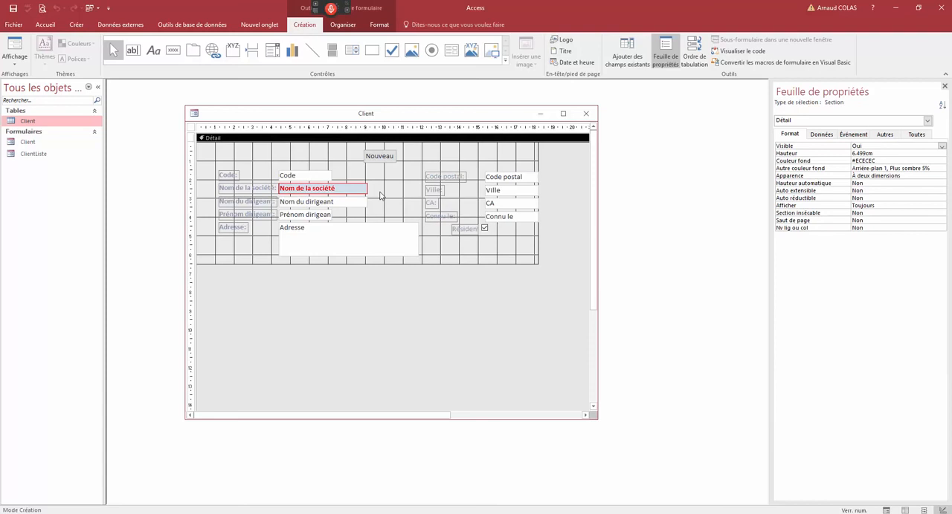
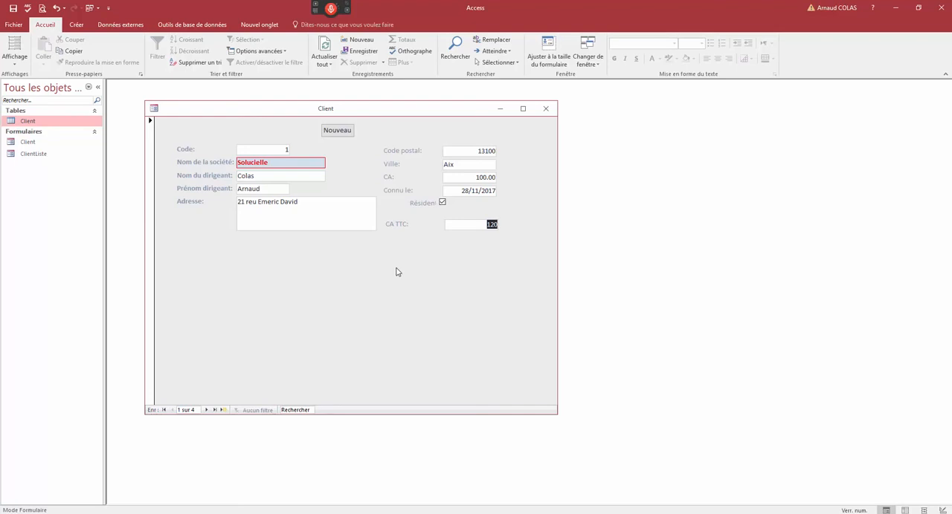
- Switch the Client form to Design view and place a copy of the Connu le text box and label below CA TTC
{"action": "right_click", "coordinate": [273, 113]}
{"action": "left_click", "coordinate": [290, 183]}
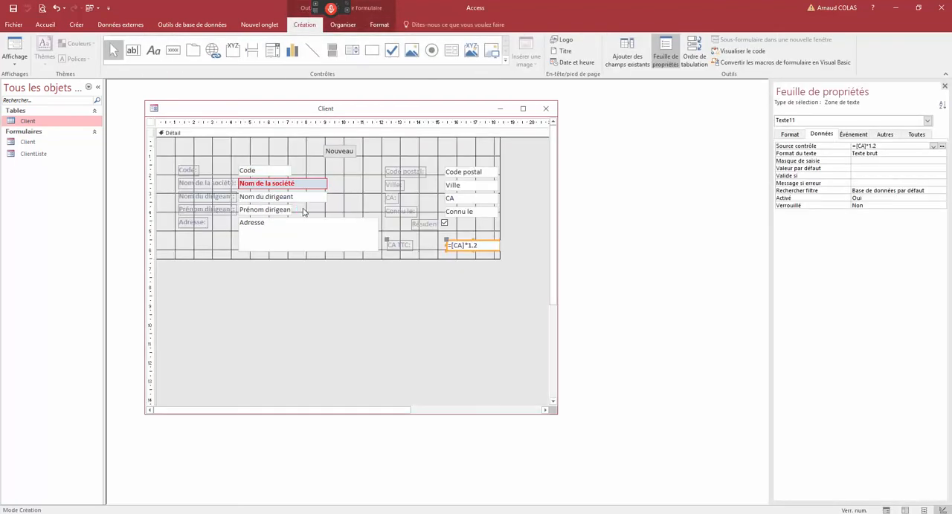
{"action": "left_click", "coordinate": [474, 215]}
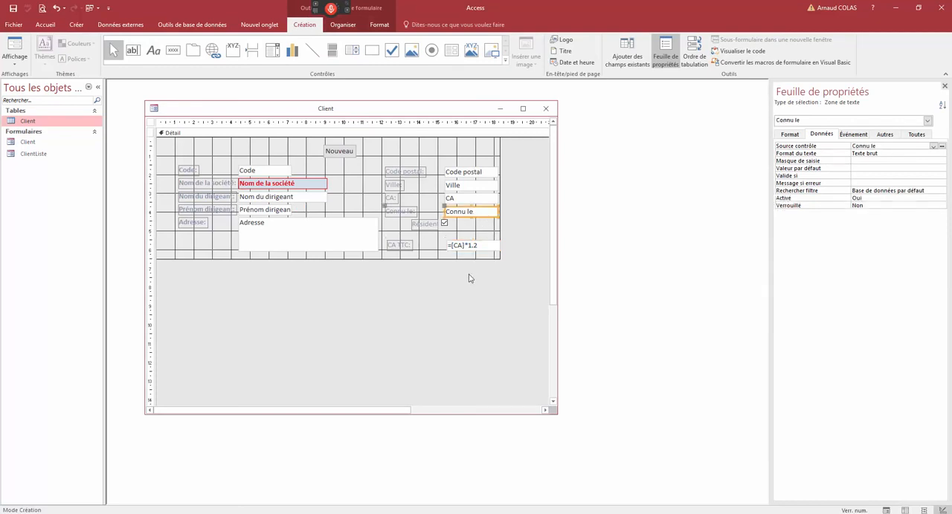
{"action": "key", "text": "ctrl+c"}
{"action": "key", "text": "ctrl+v"}
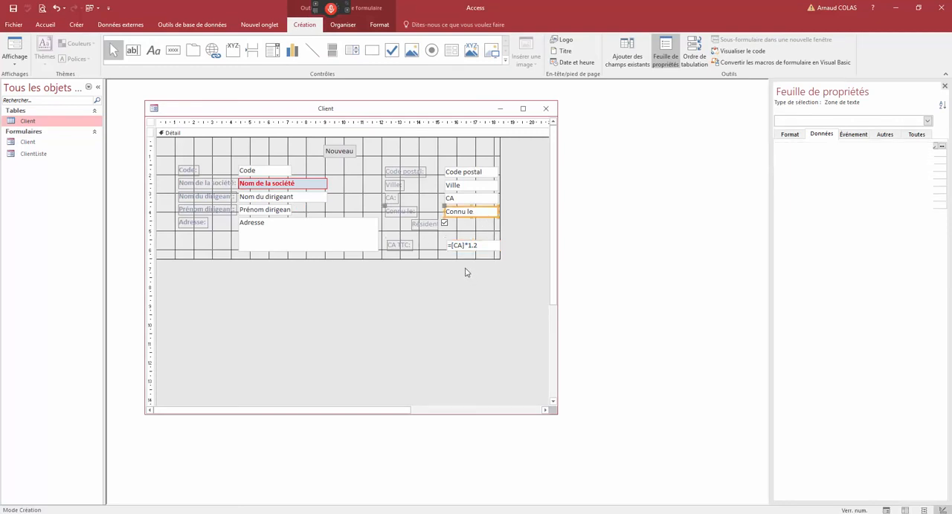
{"action": "left_click_drag", "start_coordinate": [459, 227], "coordinate": [462, 279]}
- Change the copied control's label to "Connu depuis :"
{"action": "left_click", "coordinate": [403, 271]}
{"action": "double_click", "coordinate": [411, 272]}
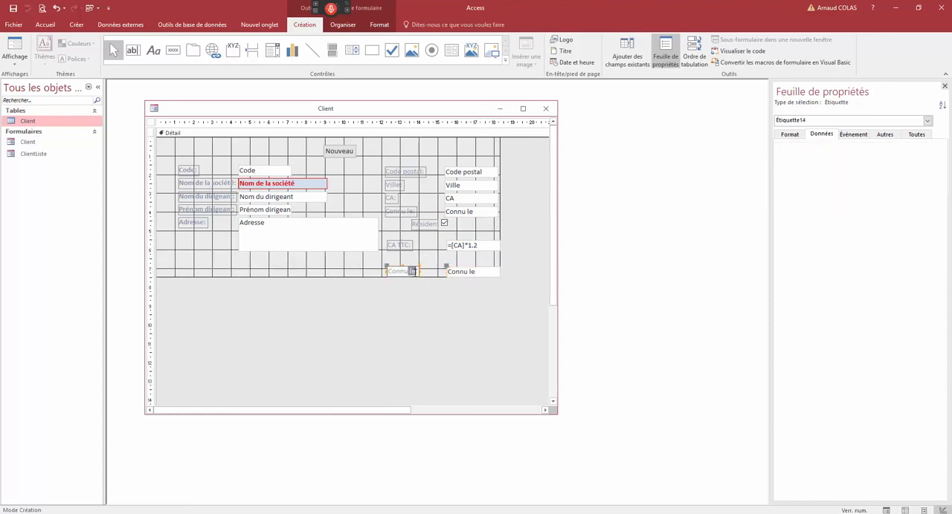
{"action": "type", "text": "depuis"}
{"action": "type", "text": "s:"}
{"action": "left_click", "coordinate": [447, 263]}
- Set the control source of the text box beside Connu depuis to =Date()-[Connu le]
{"action": "left_click", "coordinate": [464, 272]}
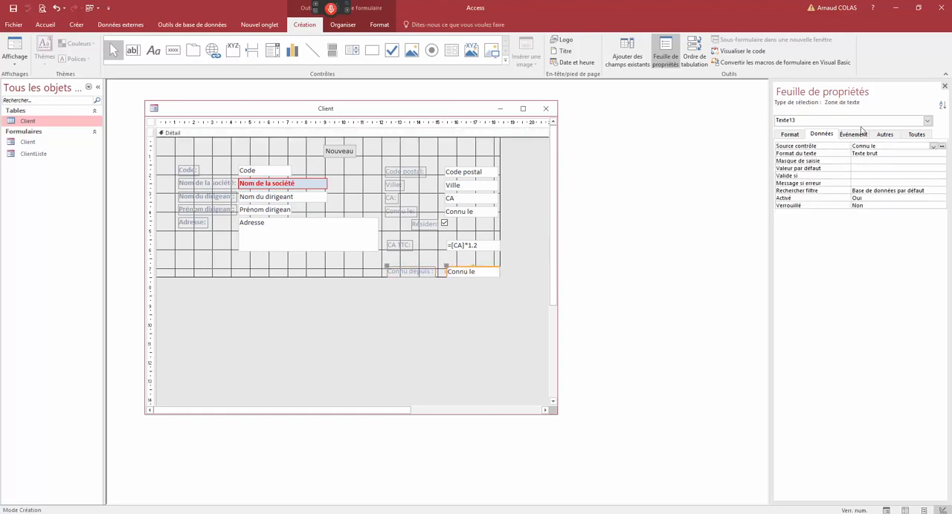
{"action": "left_click", "coordinate": [916, 134]}
{"action": "left_click", "coordinate": [821, 134]}
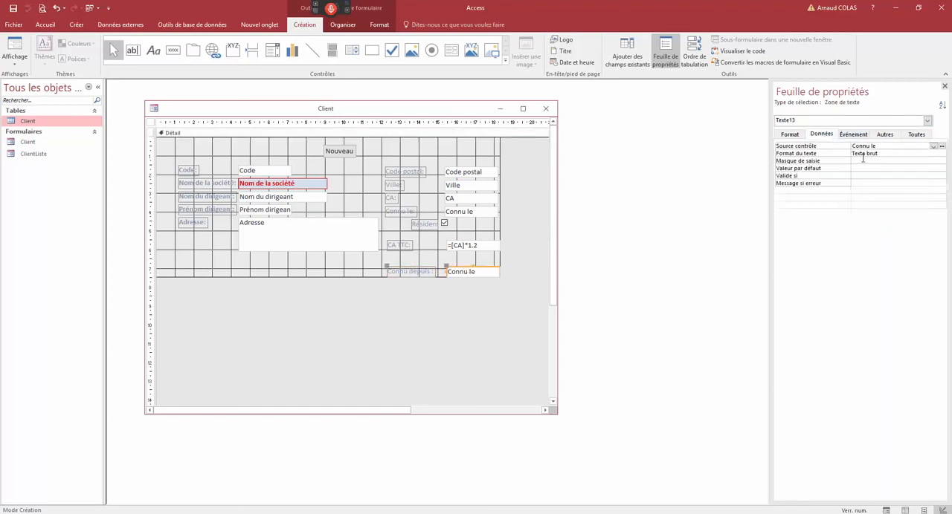
{"action": "left_click_drag", "start_coordinate": [883, 147], "coordinate": [852, 147]}
{"action": "left_click", "coordinate": [852, 147]}
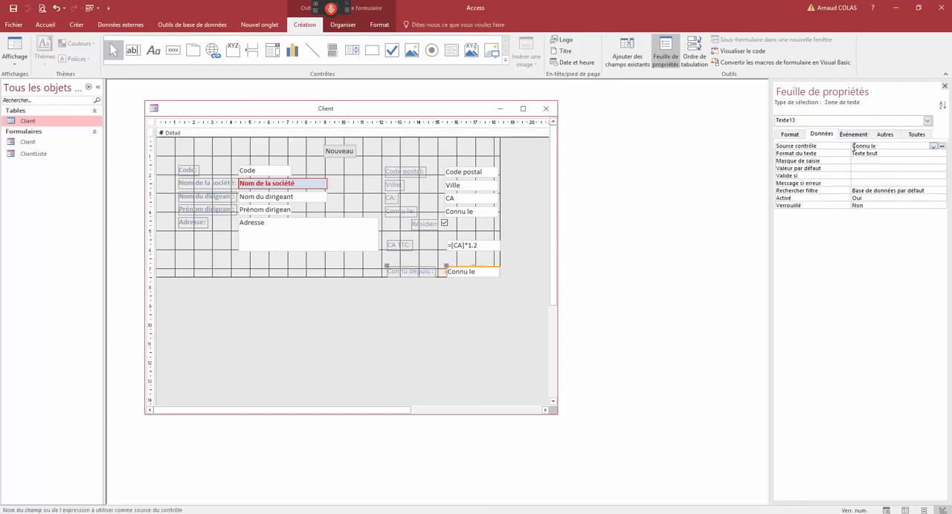
{"action": "type", "text": "=date()-["}
{"action": "type", "text": "]"}
{"action": "left_click", "coordinate": [899, 152]}
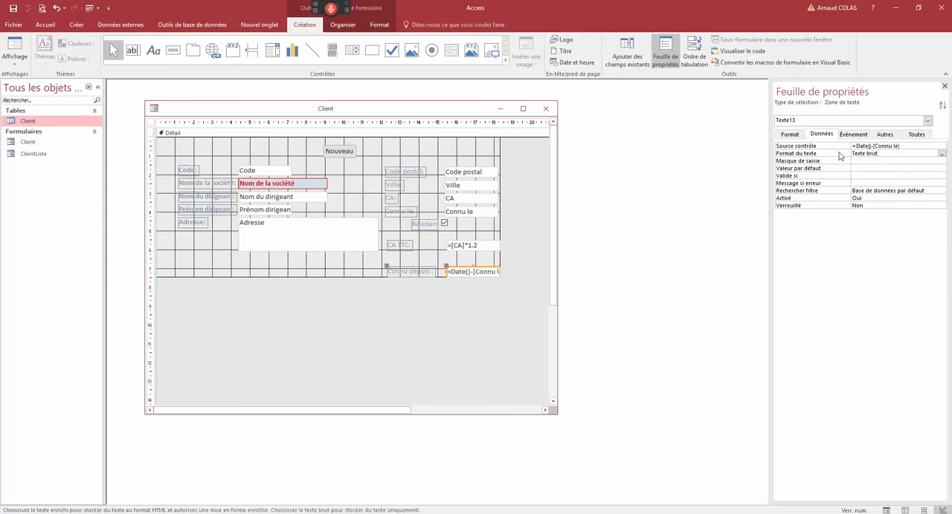
- Switch the Client form to Form view and set the first record's Connu le date to 01/11/2017
{"action": "right_click", "coordinate": [464, 113]}
{"action": "left_click", "coordinate": [483, 153]}
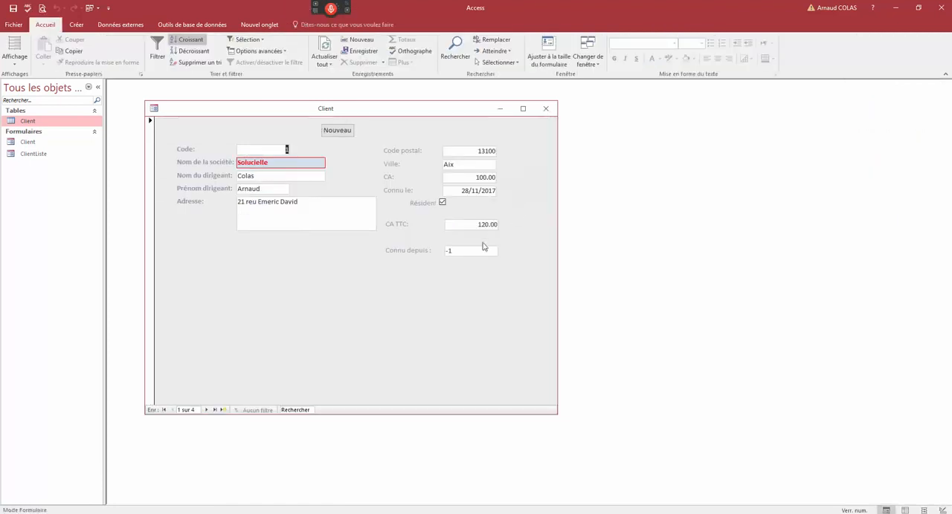
{"action": "left_click", "coordinate": [475, 191]}
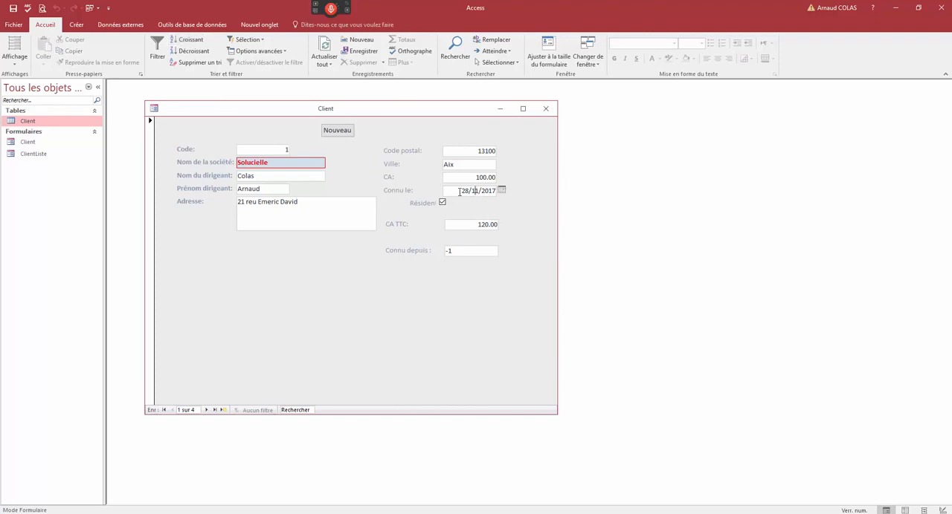
{"action": "left_click_drag", "start_coordinate": [460, 191], "coordinate": [525, 188]}
{"action": "type", "text": "01/11/2017"}
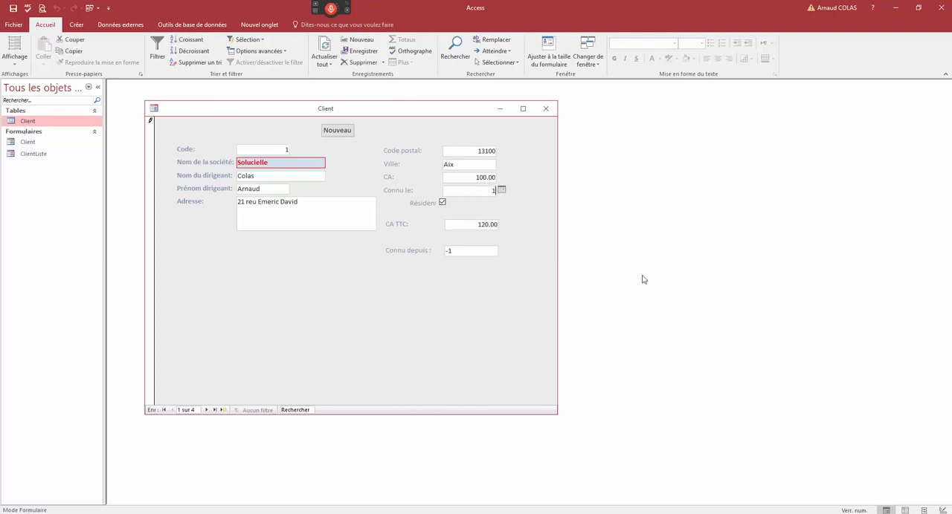
{"action": "key", "text": "Tab"}
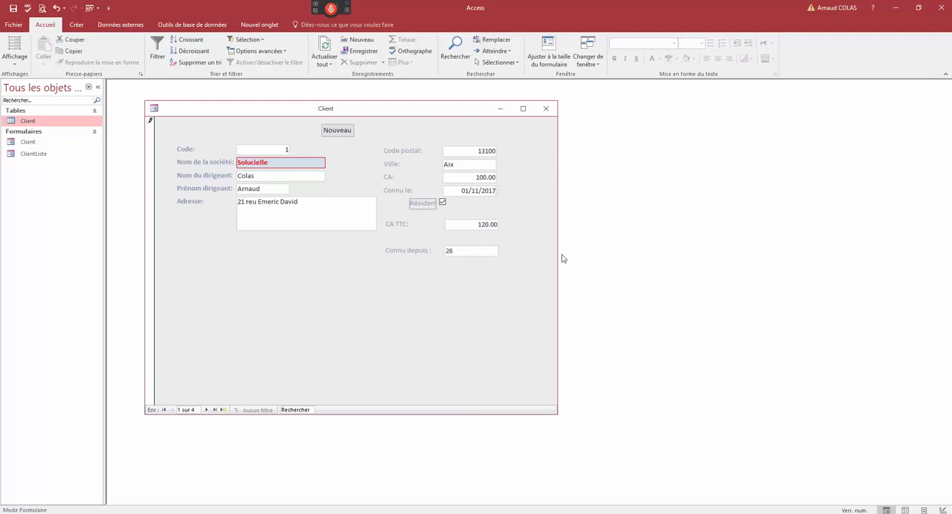
- Set the Solucielle record's Connu le date to 01/01/2000 and save the record
{"action": "left_click", "coordinate": [462, 191]}
{"action": "left_click_drag", "start_coordinate": [496, 189], "coordinate": [542, 185]}
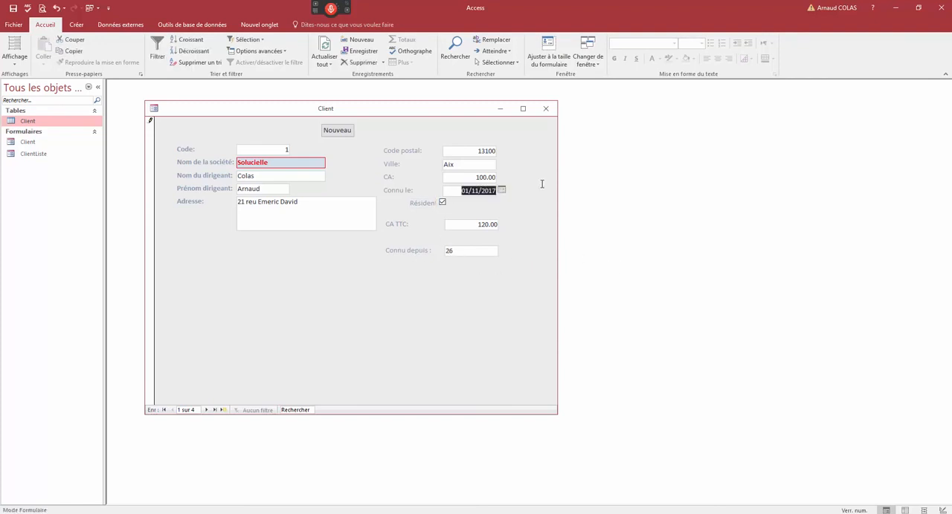
{"action": "type", "text": "1/01/2000"}
{"action": "key", "text": "Tab"}
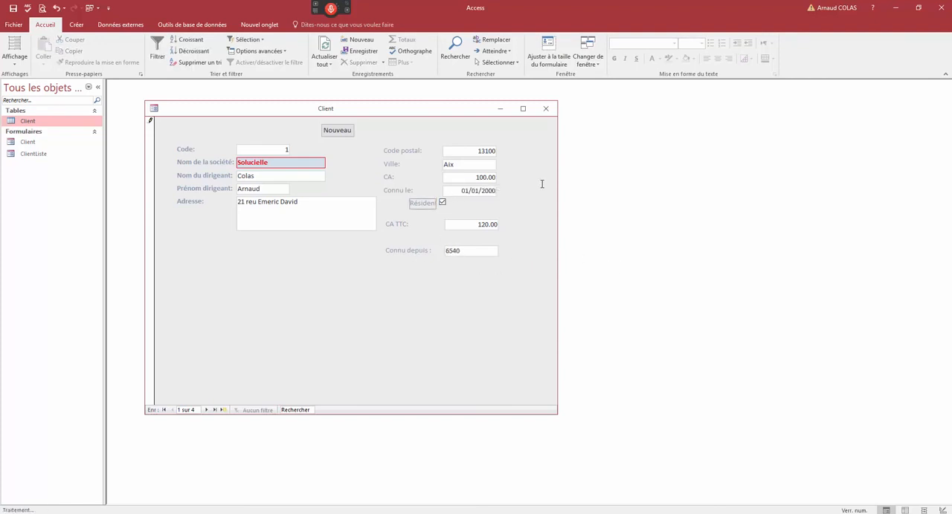
{"action": "left_click", "coordinate": [472, 253]}
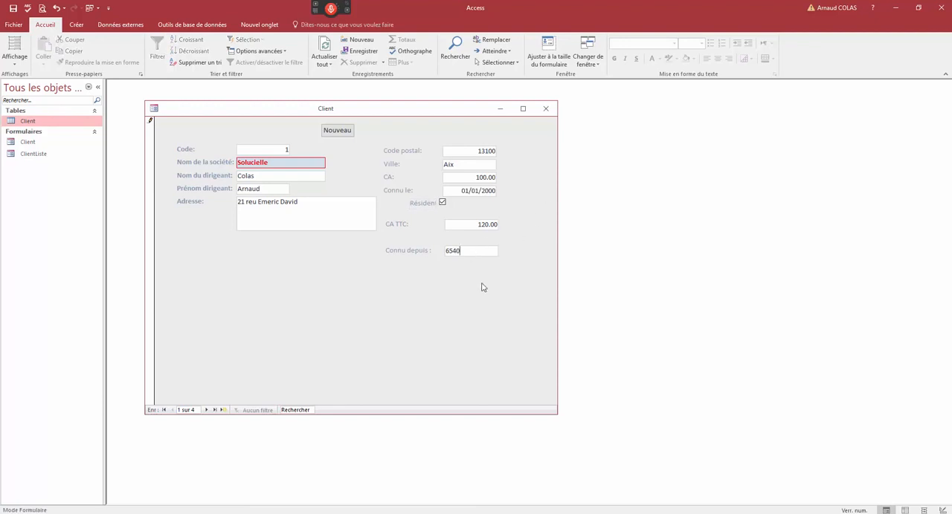
{"action": "left_click", "coordinate": [154, 334]}
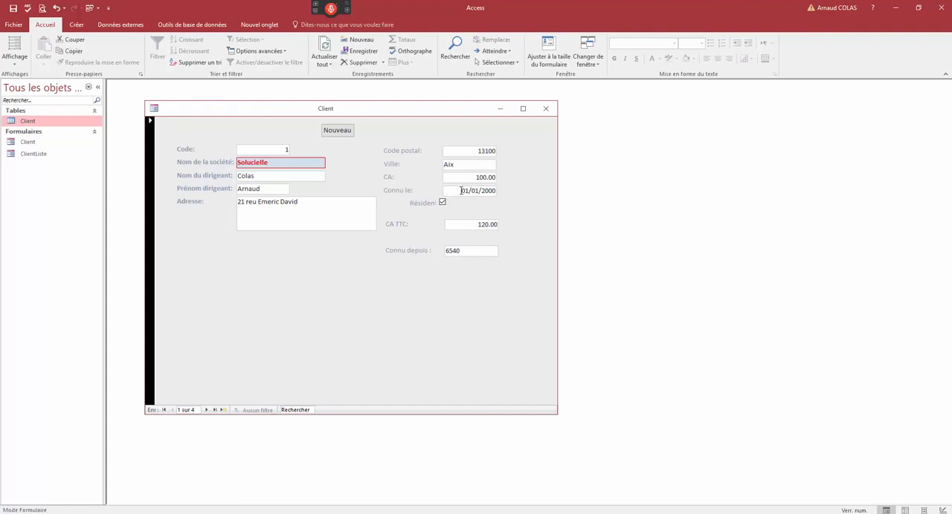
- Close the Client form and save its design changes
{"action": "left_click_drag", "start_coordinate": [460, 191], "coordinate": [501, 193]}
{"action": "left_click_drag", "start_coordinate": [329, 111], "coordinate": [373, 109]}
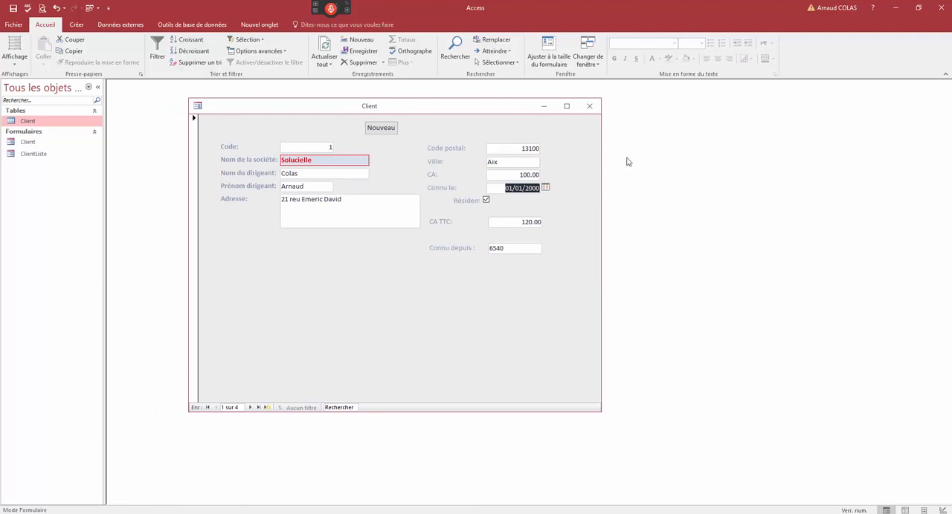
{"action": "left_click", "coordinate": [589, 105]}
{"action": "left_click", "coordinate": [427, 292]}
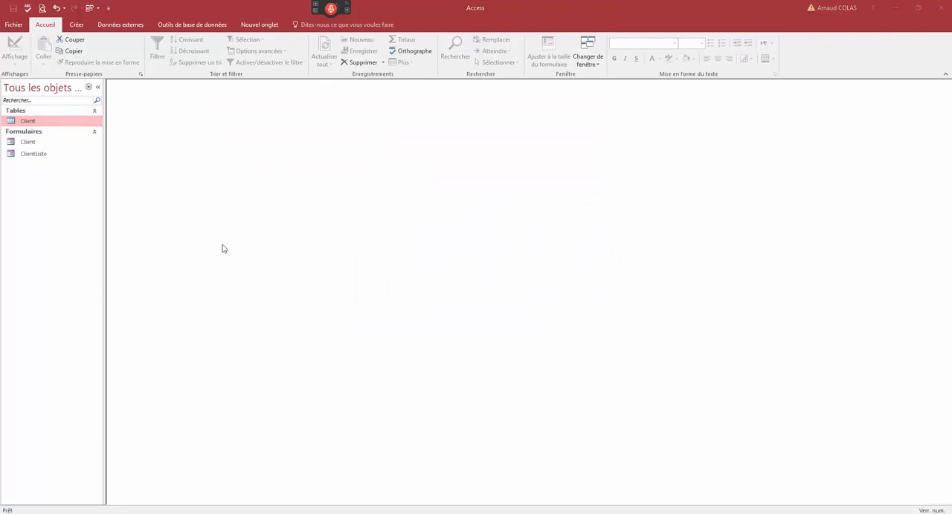
- Open the Client table and the Client form, and browse the form's records to check the Connu depuis field
{"action": "double_click", "coordinate": [30, 122]}
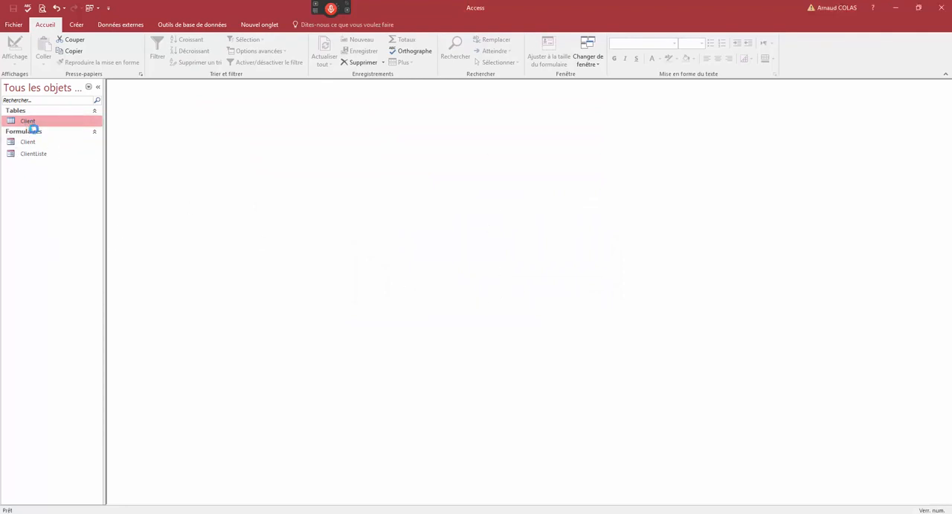
{"action": "left_click", "coordinate": [42, 142]}
{"action": "double_click", "coordinate": [42, 142]}
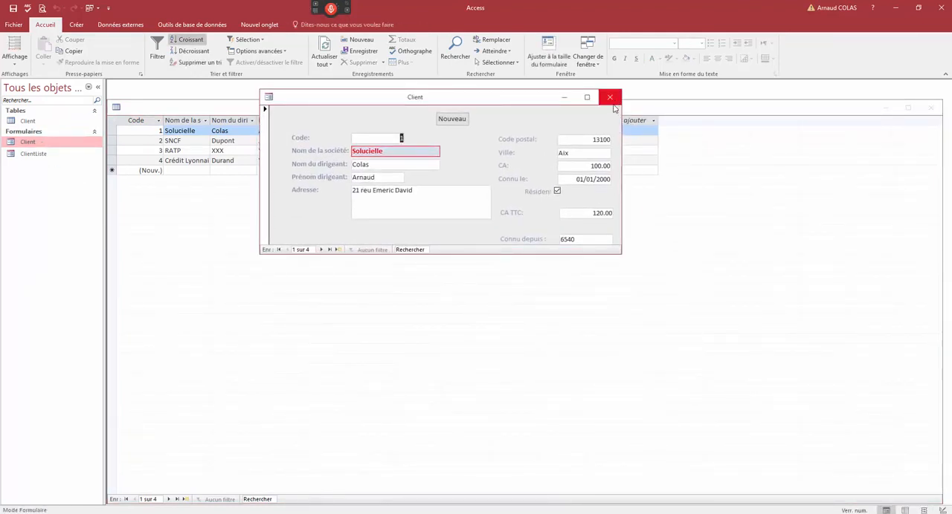
{"action": "left_click", "coordinate": [321, 250]}
{"action": "left_click", "coordinate": [286, 249]}
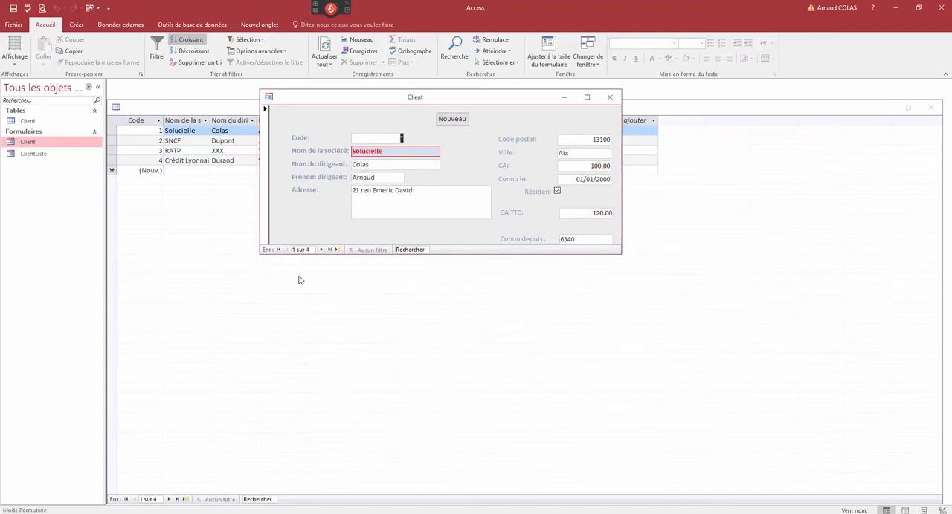
{"action": "left_click", "coordinate": [322, 250]}
{"action": "left_click", "coordinate": [322, 250]}
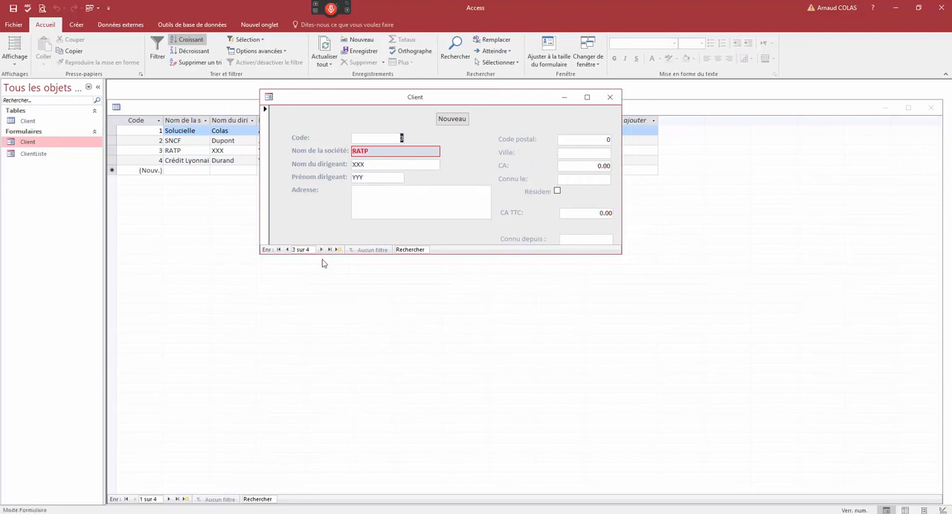
- Add the test text "hfhgf" to the SNCF record's Adresse, save the record, and append "fg" to the same field
{"action": "left_click", "coordinate": [286, 250]}
{"action": "left_click", "coordinate": [418, 195]}
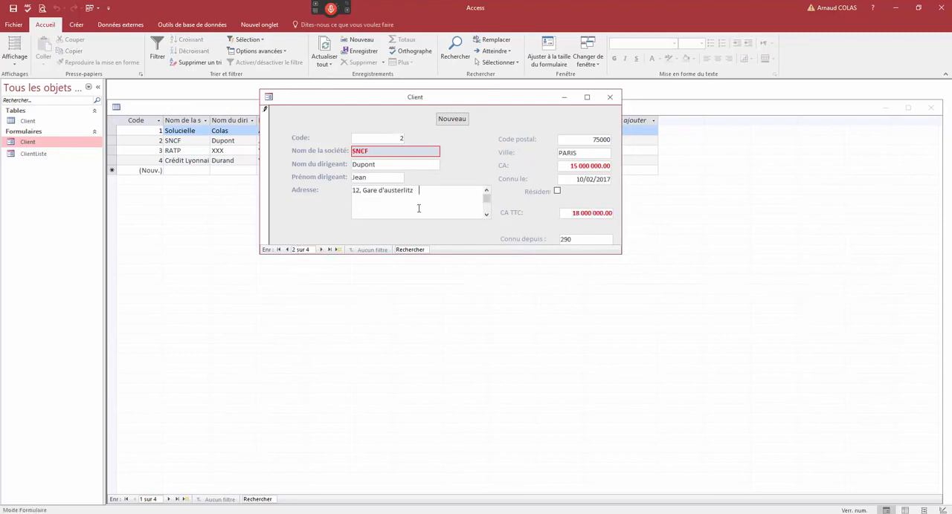
{"action": "type", "text": "hfhgf"}
{"action": "left_click", "coordinate": [267, 113]}
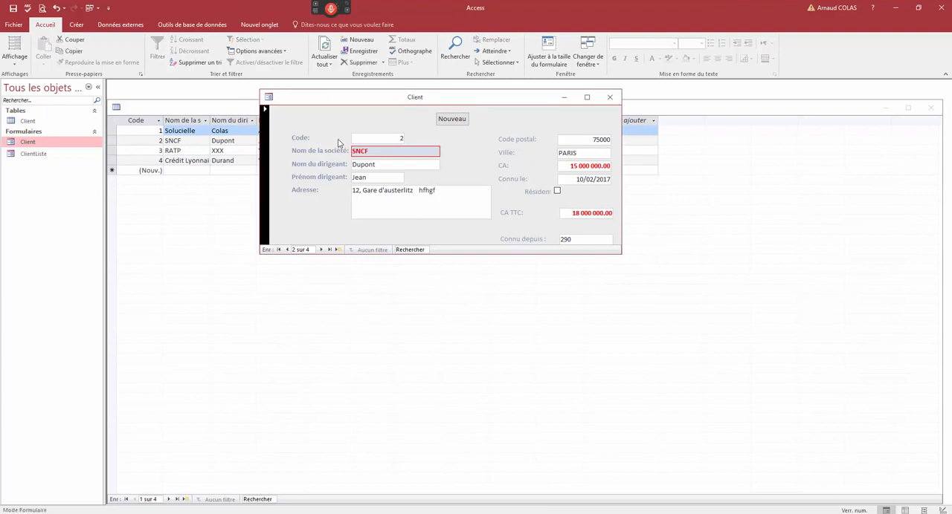
{"action": "left_click", "coordinate": [445, 198]}
{"action": "type", "text": "fg"}
- Remove the test text from the SNCF record's Adresse and save the record
{"action": "double_click", "coordinate": [456, 188]}
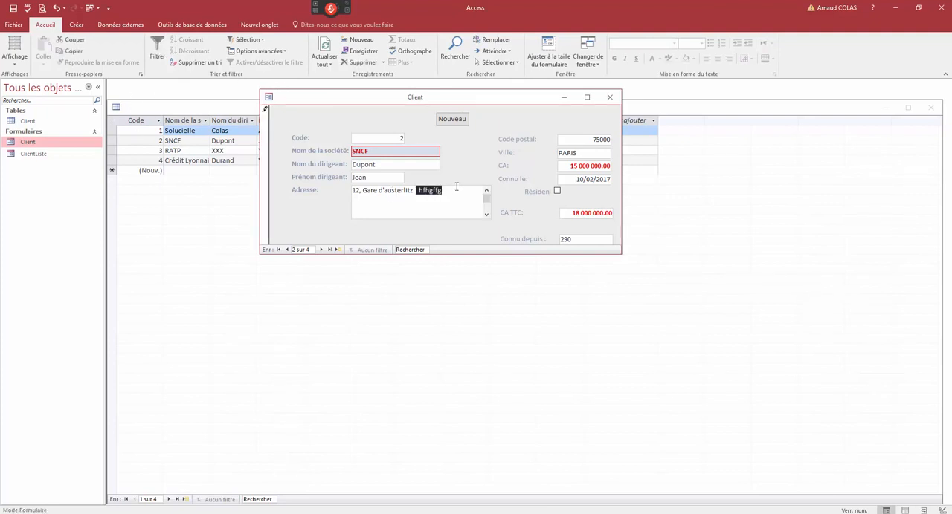
{"action": "key", "text": "BackSpace"}
{"action": "left_click", "coordinate": [266, 123]}
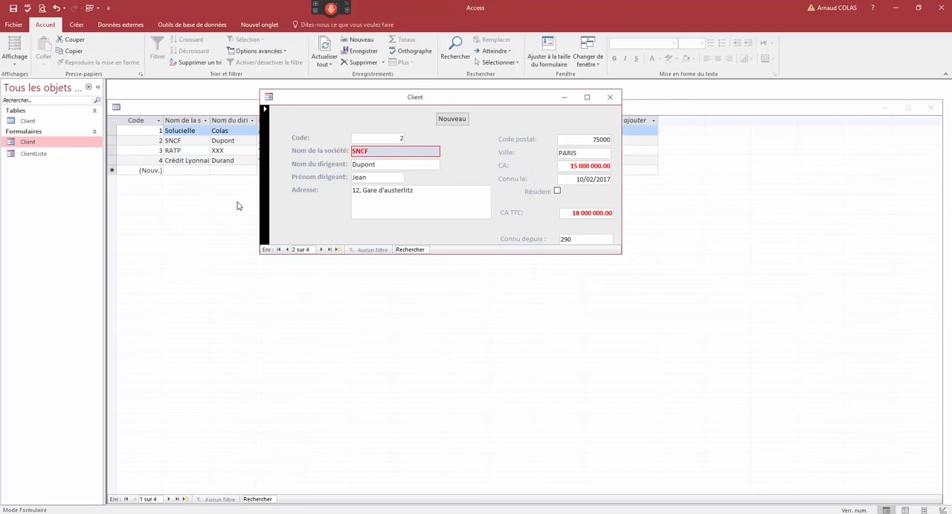
- Close the Client form and the Client table
{"action": "left_click", "coordinate": [610, 97]}
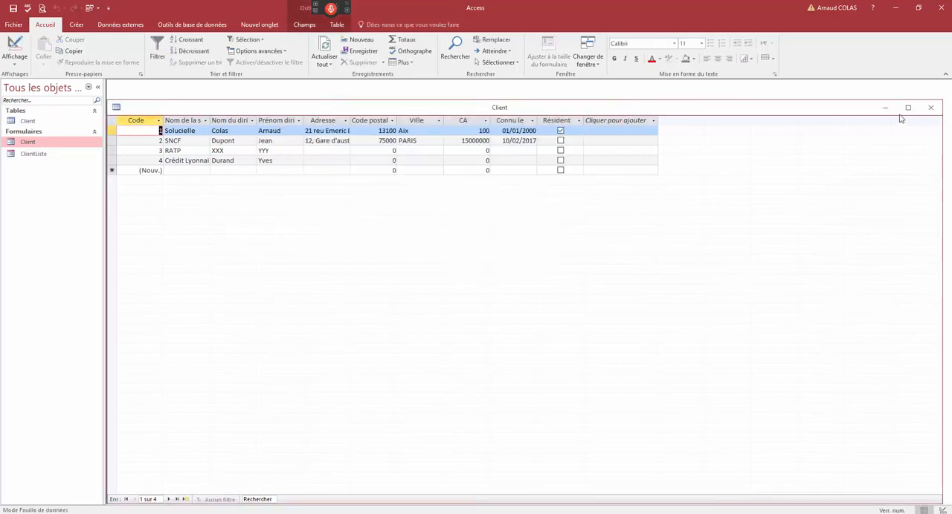
{"action": "left_click", "coordinate": [930, 107]}
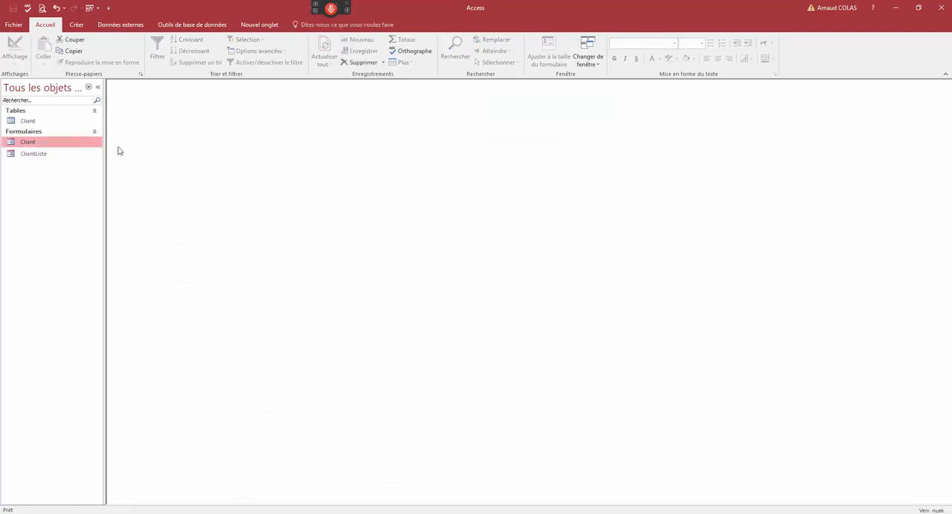
{"action": "left_click", "coordinate": [38, 122]}
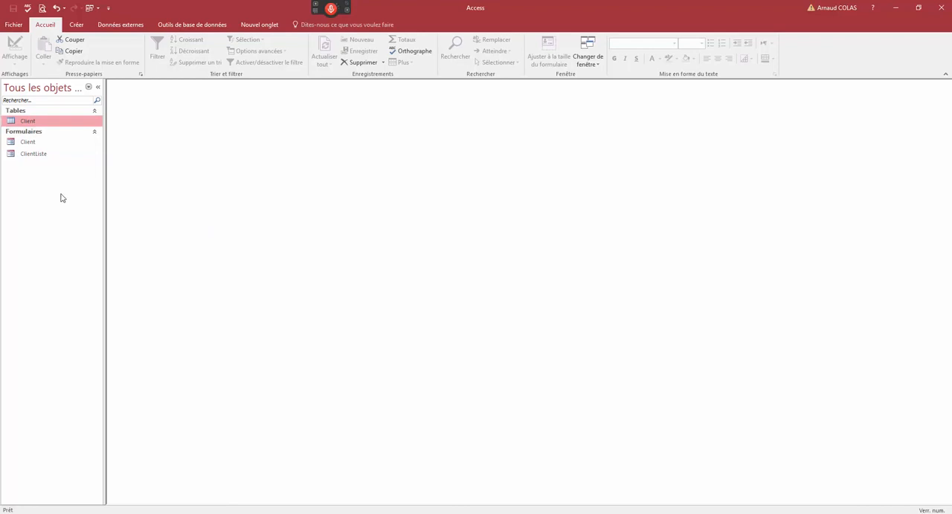
{"action": "left_click", "coordinate": [77, 24]}
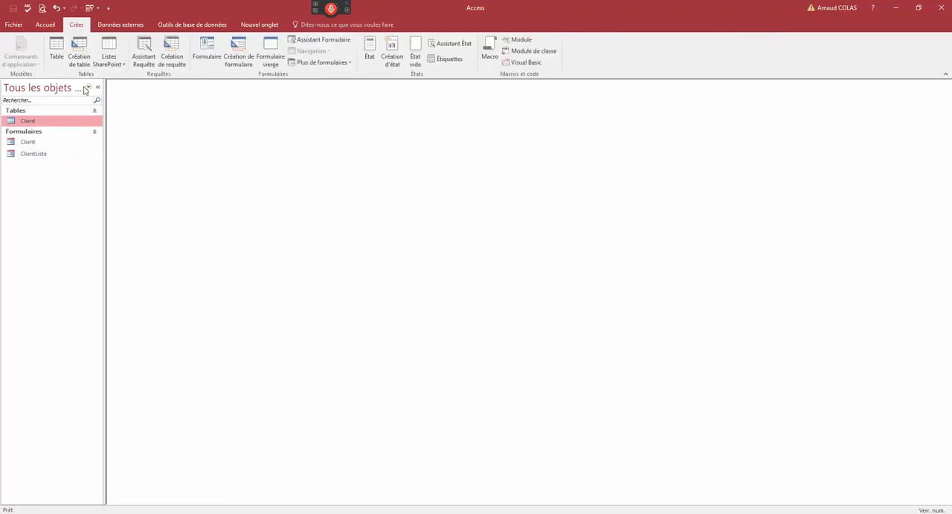
{"action": "left_click", "coordinate": [171, 54]}
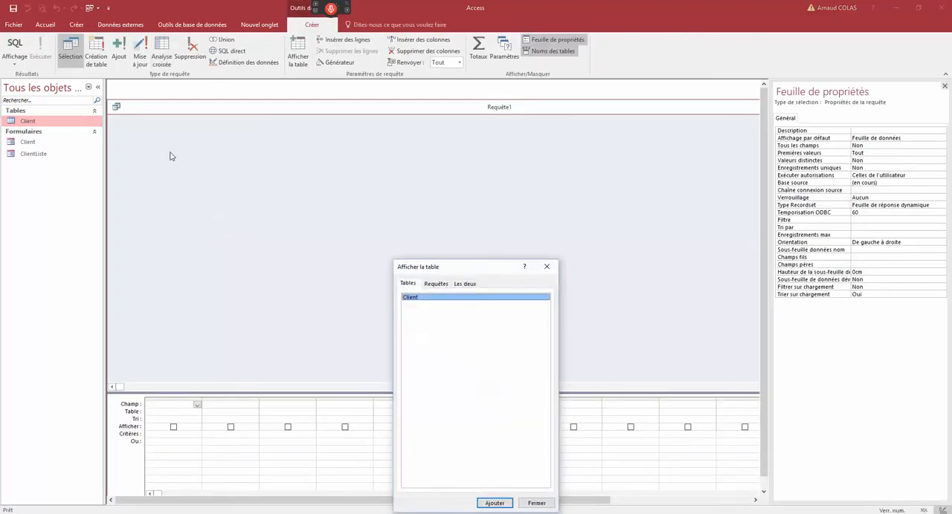
{"action": "left_click", "coordinate": [537, 504]}
{"action": "left_click", "coordinate": [116, 107]}
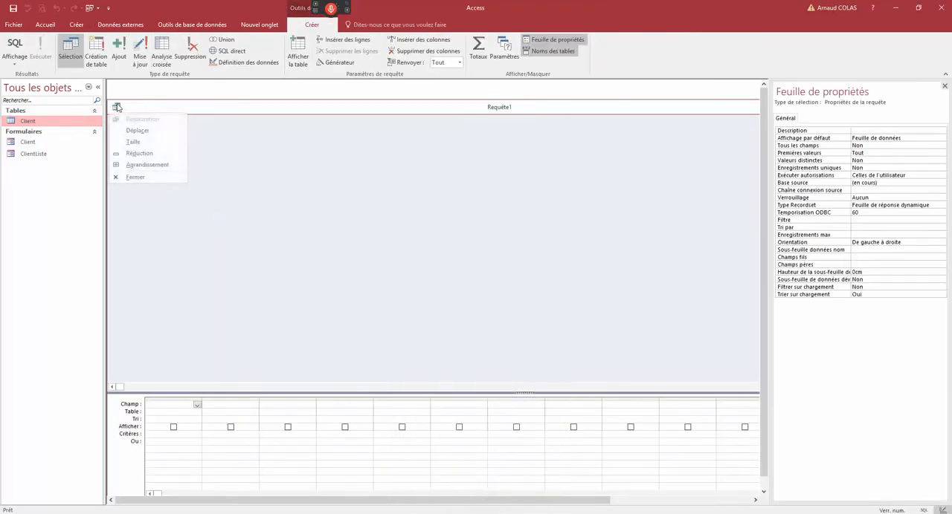
{"action": "left_click", "coordinate": [116, 108]}
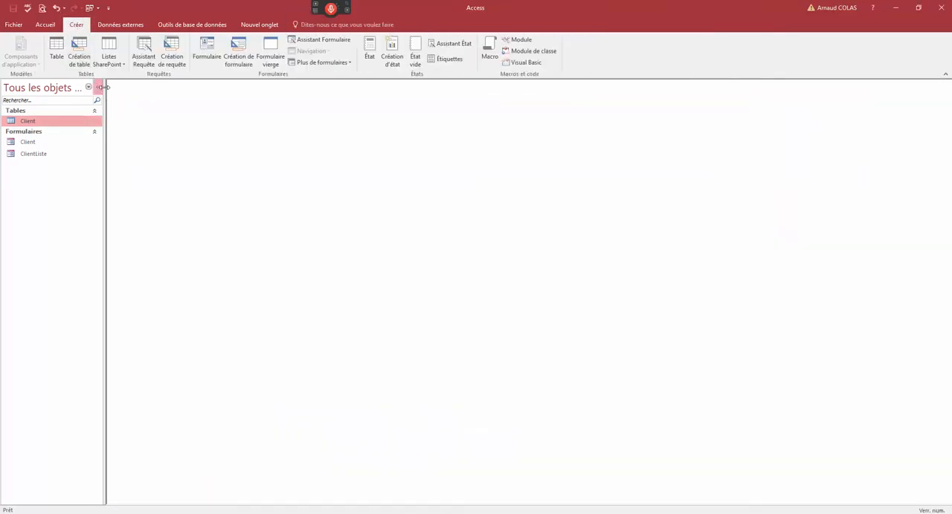
- Create a new table in Design view and name its first field N°rdv
{"action": "left_click", "coordinate": [80, 53]}
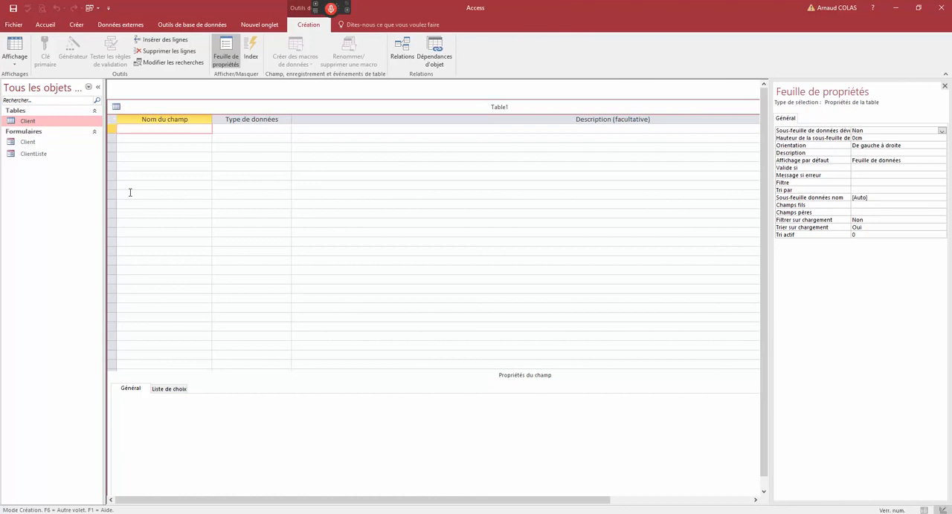
{"action": "type", "text": "Rdv le"}
{"action": "left_click", "coordinate": [110, 129]}
{"action": "type", "text": "N°re"}
{"action": "type", "text": "v"}
{"action": "key", "text": "BackSpace"}
{"action": "key", "text": "BackSpace"}
{"action": "type", "text": "dv"}
- Set the data type of the N°rdv field to NuméroAuto
{"action": "left_click", "coordinate": [229, 129]}
{"action": "left_click", "coordinate": [286, 129]}
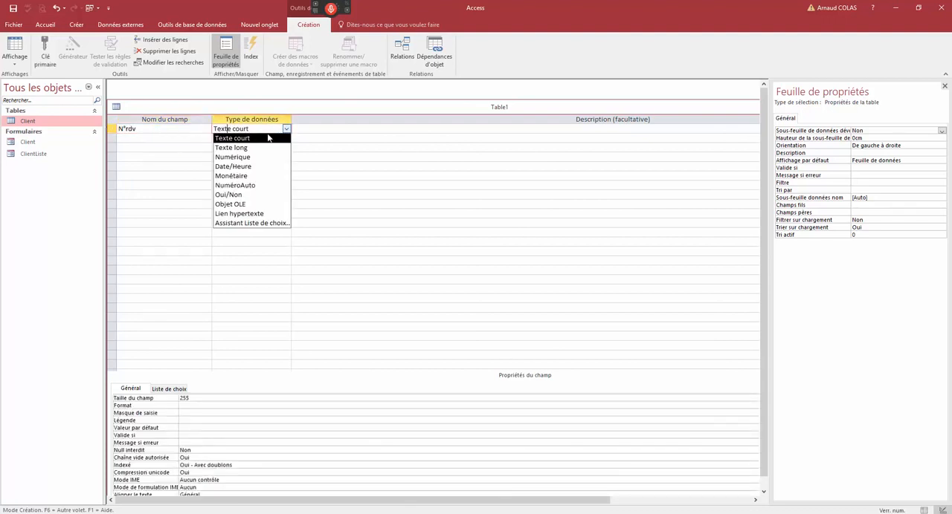
{"action": "left_click", "coordinate": [246, 185]}
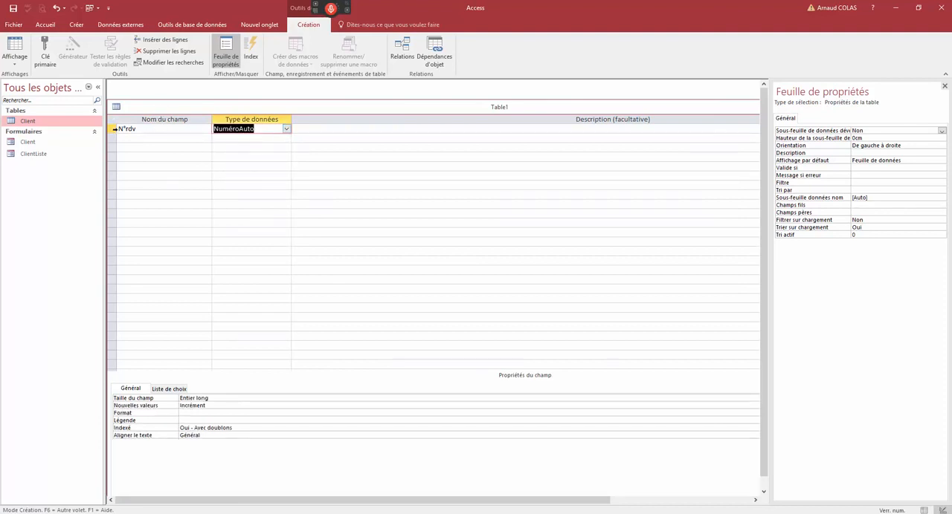
- Make N°rdv the primary key and add a RdvLe field with the Date/Heure data type
{"action": "left_click", "coordinate": [112, 129]}
{"action": "left_click", "coordinate": [45, 52]}
{"action": "left_click", "coordinate": [139, 138]}
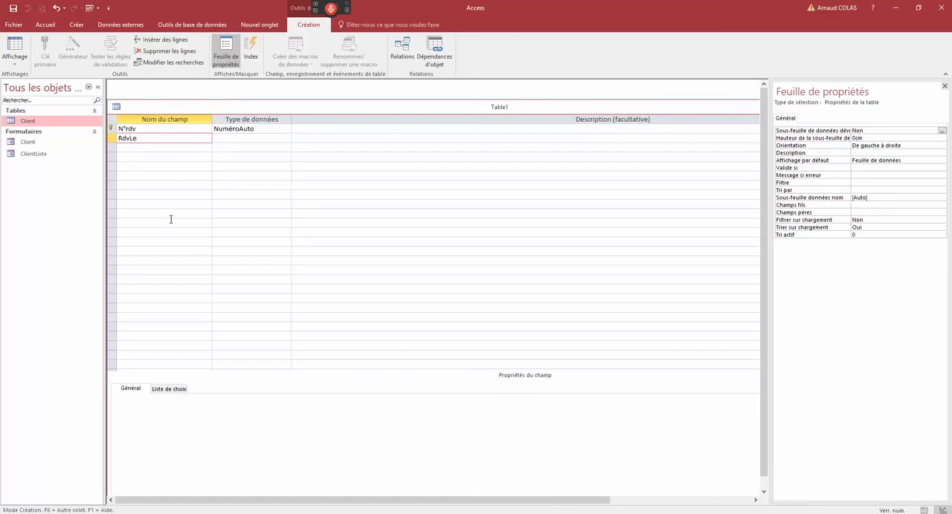
{"action": "key", "text": "Tab"}
{"action": "type", "text": "d"}
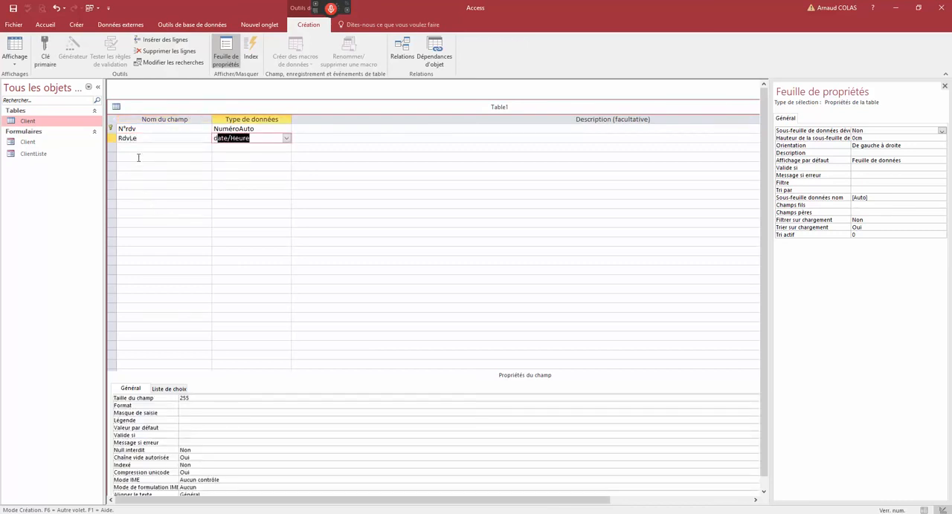
- Add a Commentaires field with the Texte long data type
{"action": "left_click", "coordinate": [138, 147]}
{"action": "type", "text": "Commentaires"}
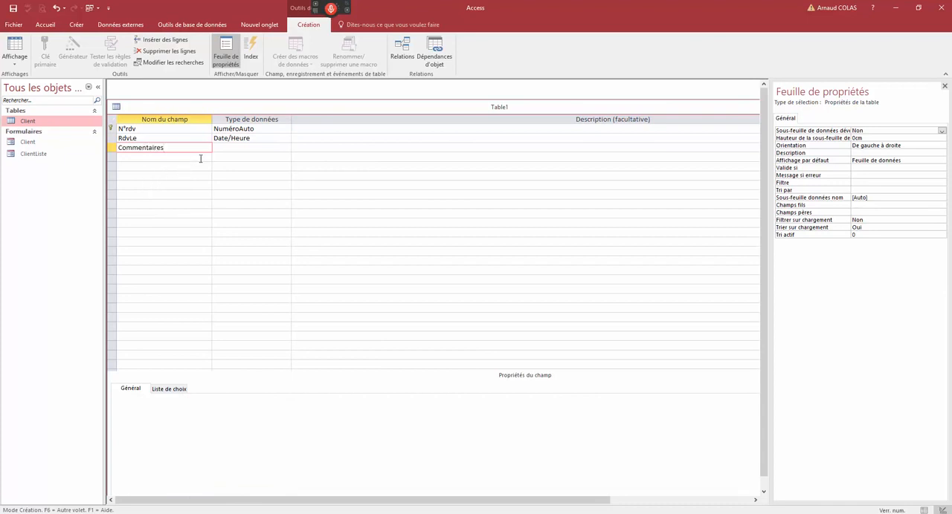
{"action": "key", "text": "Tab"}
{"action": "left_click", "coordinate": [286, 148]}
{"action": "left_click", "coordinate": [268, 155]}
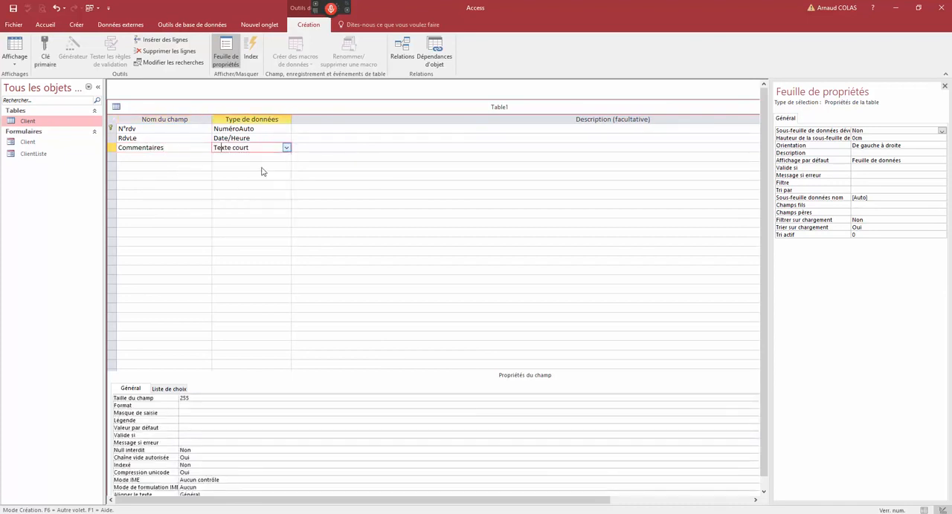
- Add an A relancer field with the Oui/Non data type
{"action": "left_click", "coordinate": [164, 156]}
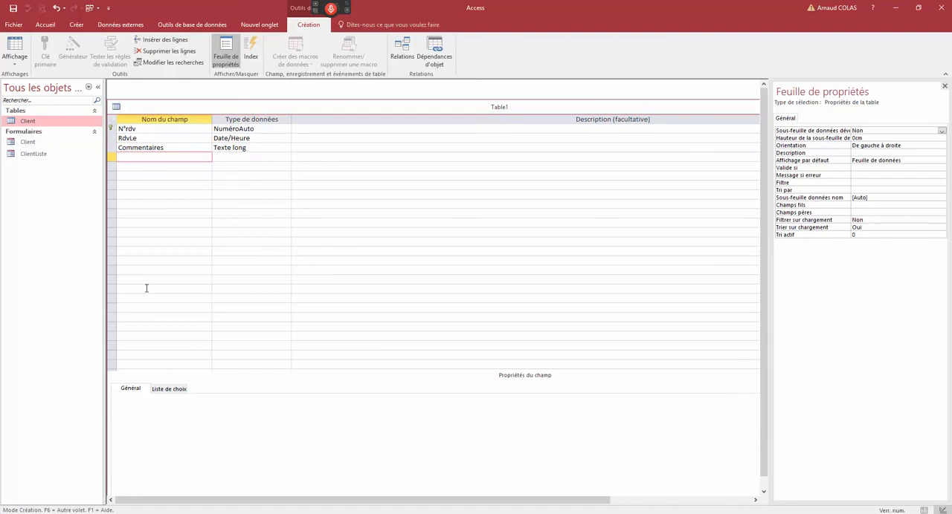
{"action": "type", "text": "A relancer"}
{"action": "left_click", "coordinate": [278, 157]}
{"action": "left_click", "coordinate": [286, 157]}
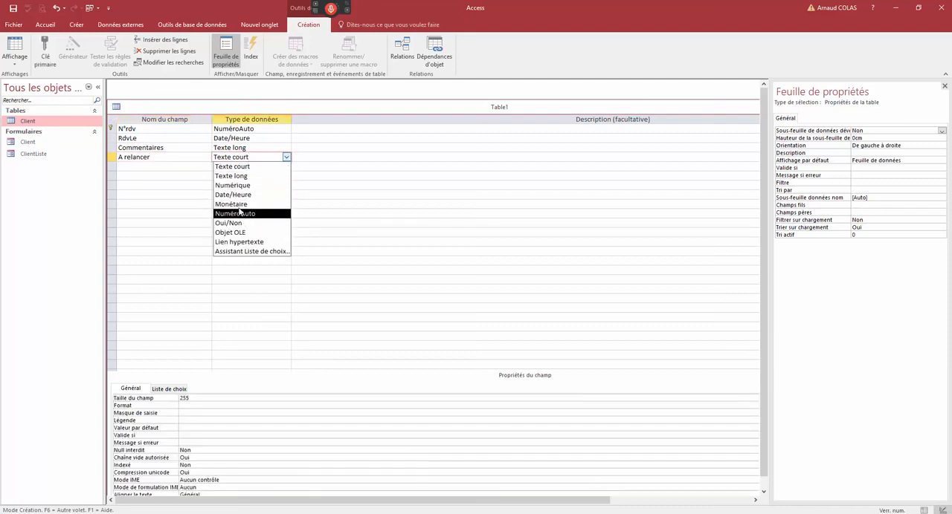
{"action": "left_click", "coordinate": [233, 194]}
{"action": "left_click", "coordinate": [286, 157]}
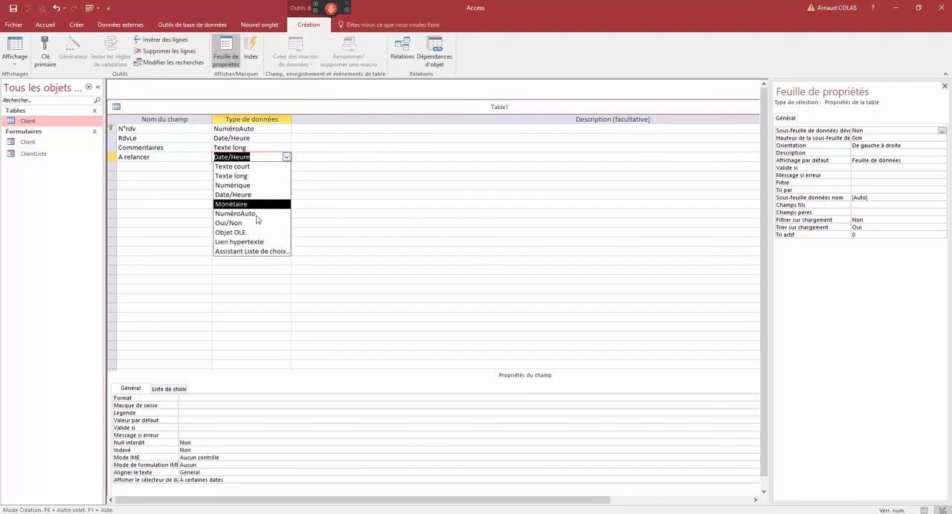
{"action": "left_click", "coordinate": [251, 223]}
- Add a Durée du rdv field with the Monétaire data type
{"action": "left_click", "coordinate": [157, 170]}
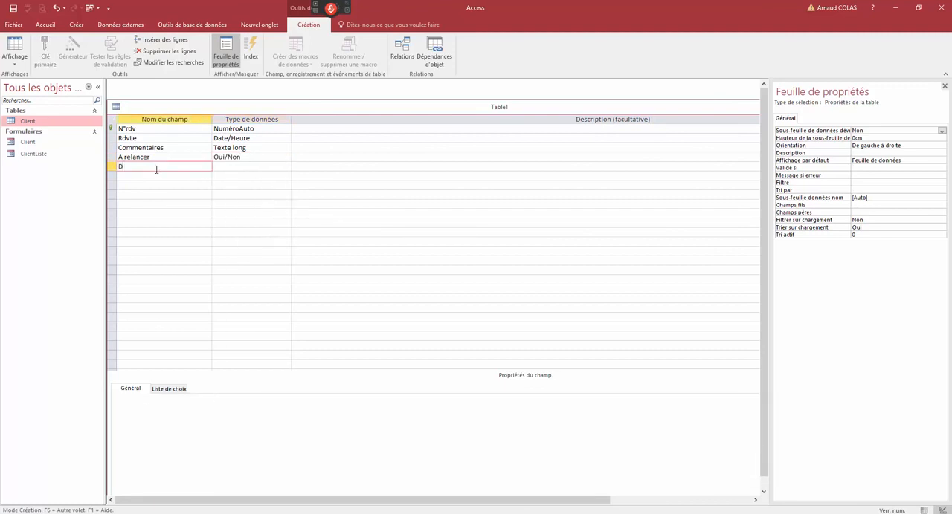
{"action": "type", "text": "Durée du rdv"}
{"action": "left_click", "coordinate": [230, 168]}
{"action": "left_click", "coordinate": [286, 167]}
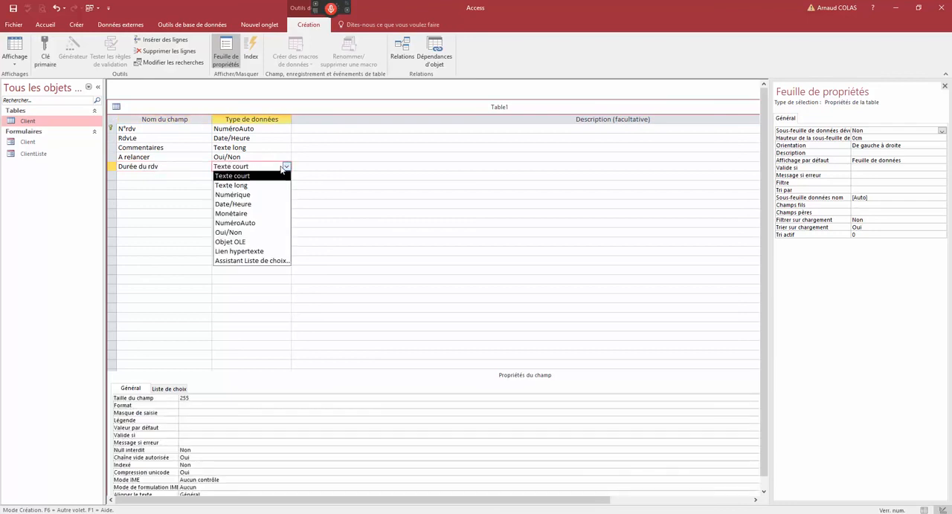
{"action": "left_click", "coordinate": [232, 214]}
- Add a Client field with the Texte court data type below Durée du rdv
{"action": "left_click", "coordinate": [168, 179]}
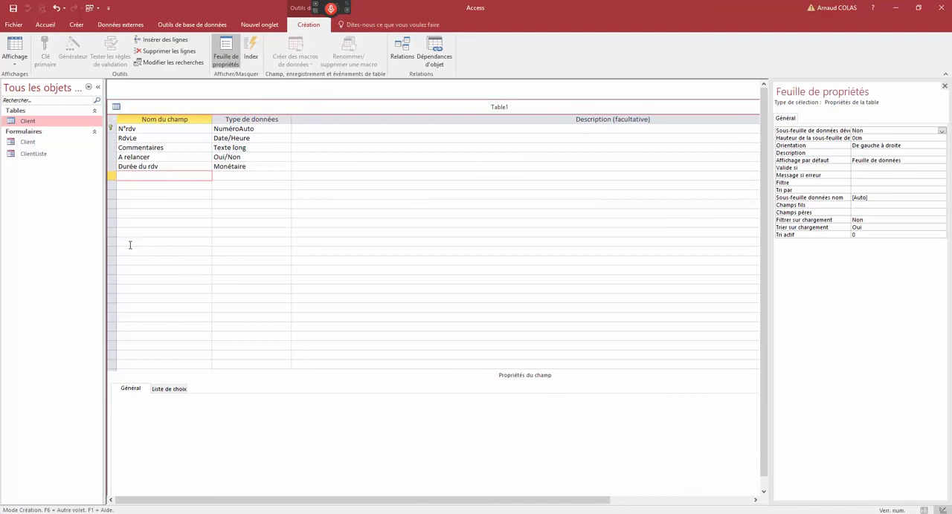
{"action": "left_click_drag", "start_coordinate": [169, 108], "coordinate": [186, 108]}
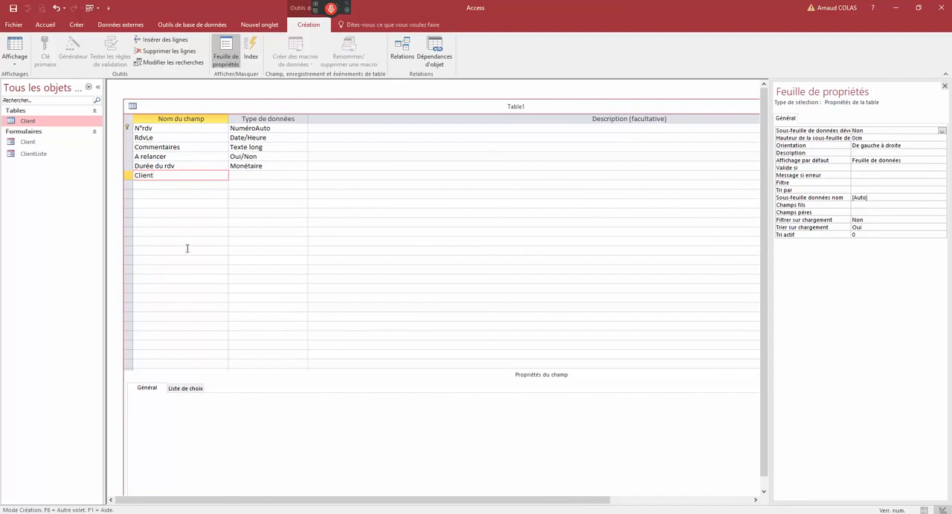
{"action": "left_click", "coordinate": [249, 176]}
{"action": "left_click", "coordinate": [302, 176]}
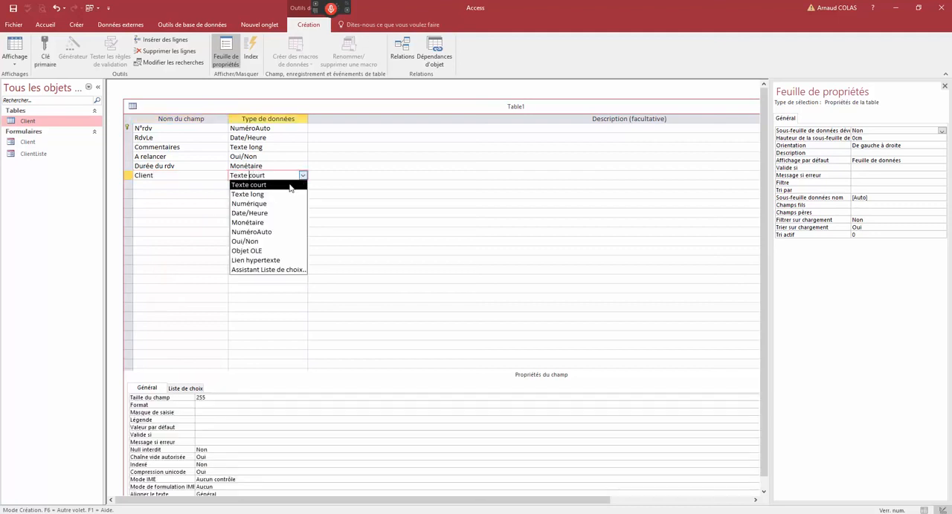
{"action": "left_click", "coordinate": [280, 186]}
- Close the new table, saving it under the name RDV
{"action": "double_click", "coordinate": [133, 107]}
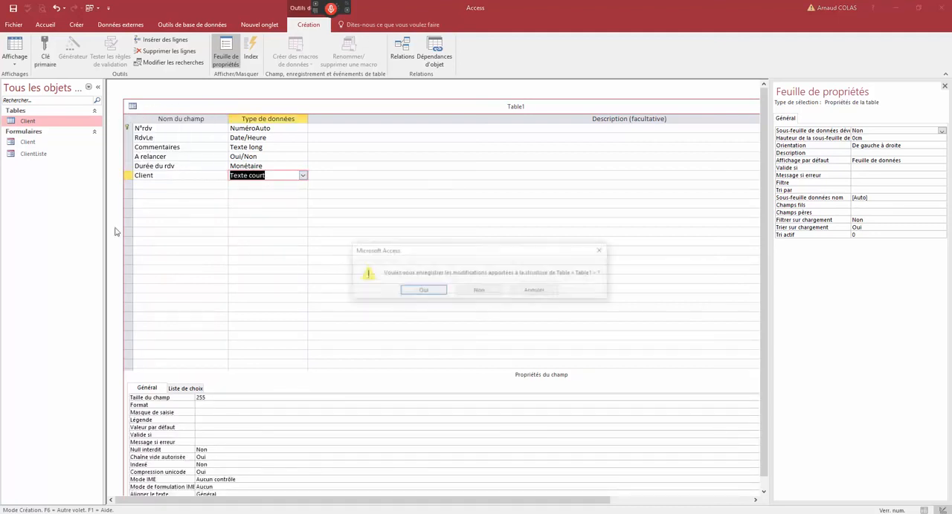
{"action": "left_click", "coordinate": [421, 292]}
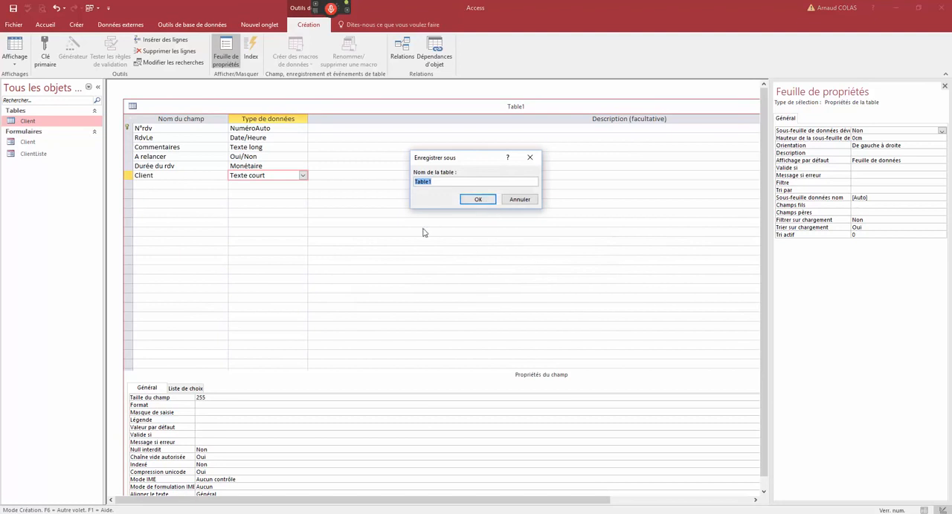
{"action": "type", "text": "RDV"}
{"action": "left_click", "coordinate": [476, 199]}
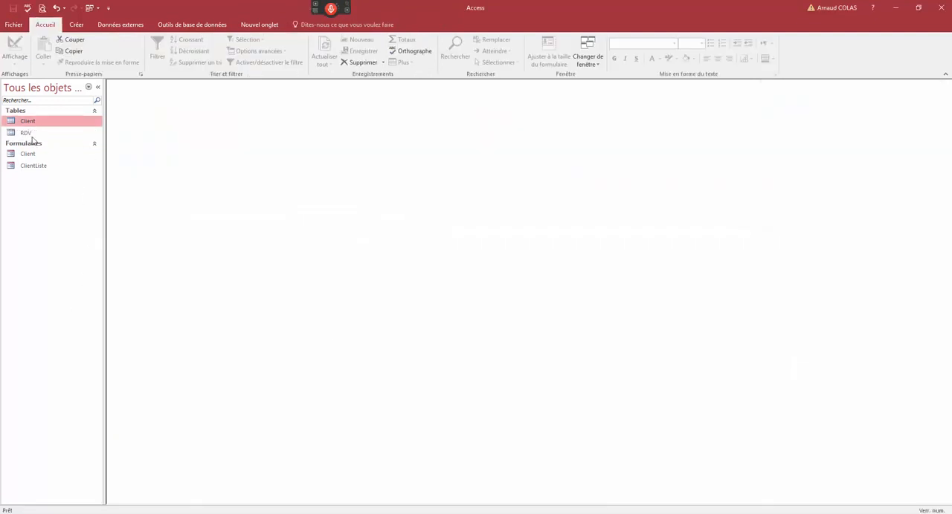
- Open the RDV table and start a record with RdvLe 15/11/2017 and the comment "vu proposition"
{"action": "double_click", "coordinate": [29, 134]}
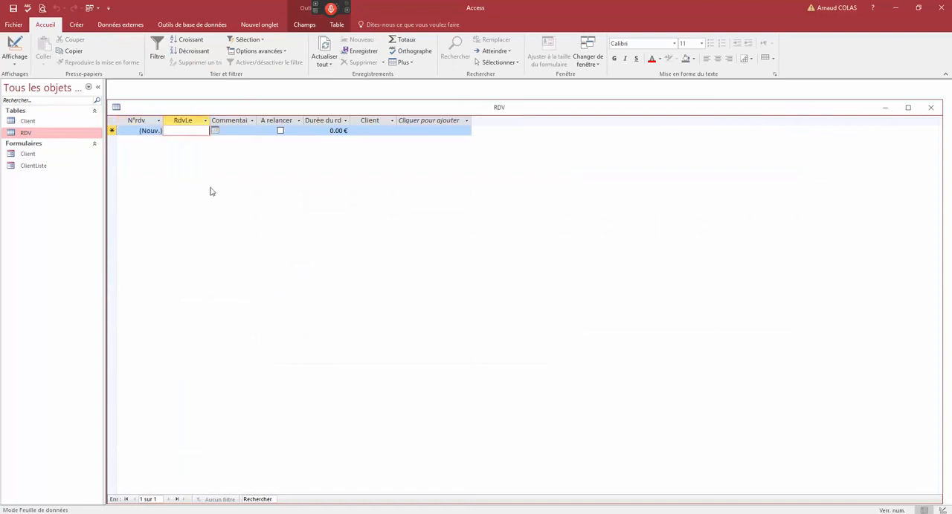
{"action": "type", "text": "15/11"}
{"action": "key", "text": "Tab"}
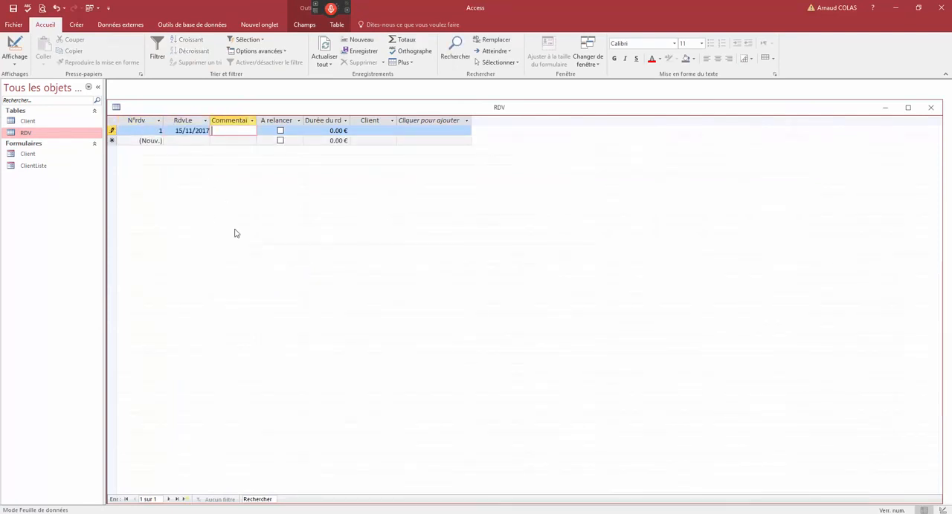
{"action": "type", "text": "vu"}
{"action": "type", "text": " proposition"}
{"action": "key", "text": "Tab"}
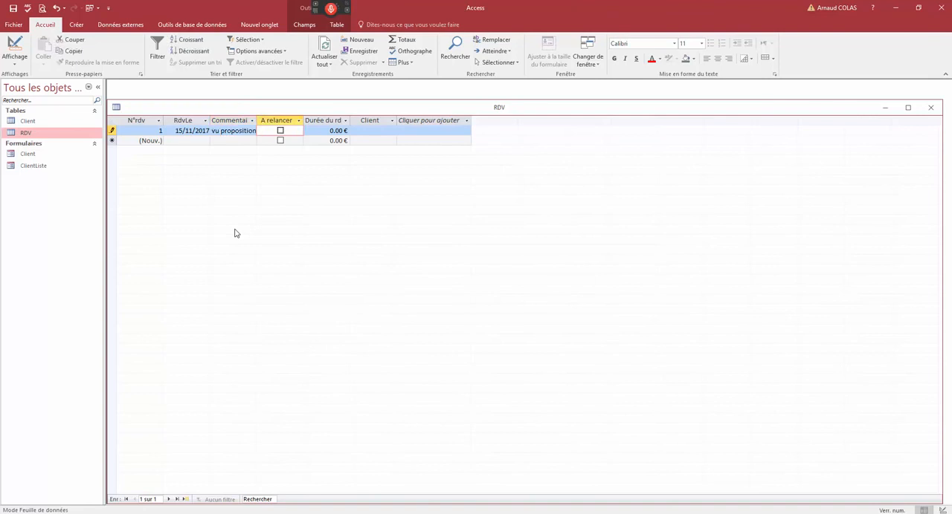
- Complete the record with A relancer ticked, Durée du rdv 10 and Client XXX, and save it
{"action": "left_click", "coordinate": [280, 131]}
{"action": "key", "text": "Tab"}
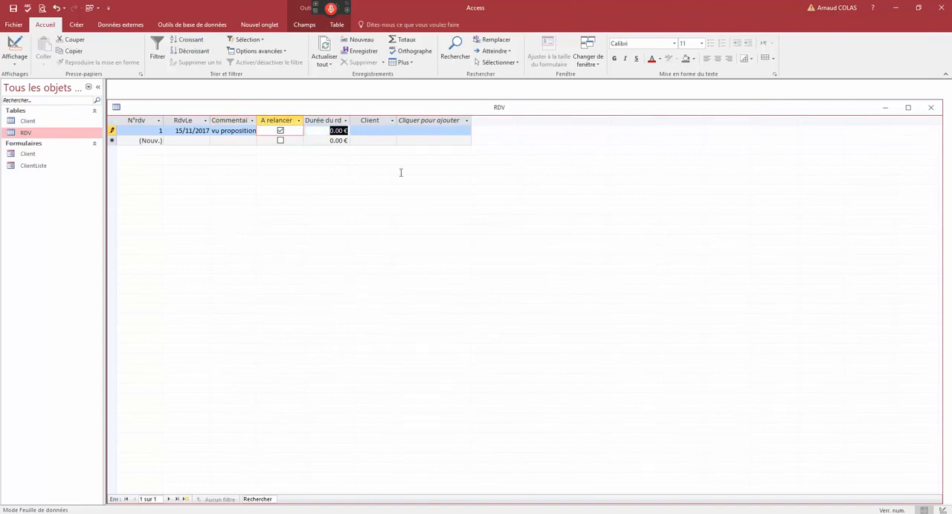
{"action": "type", "text": "10"}
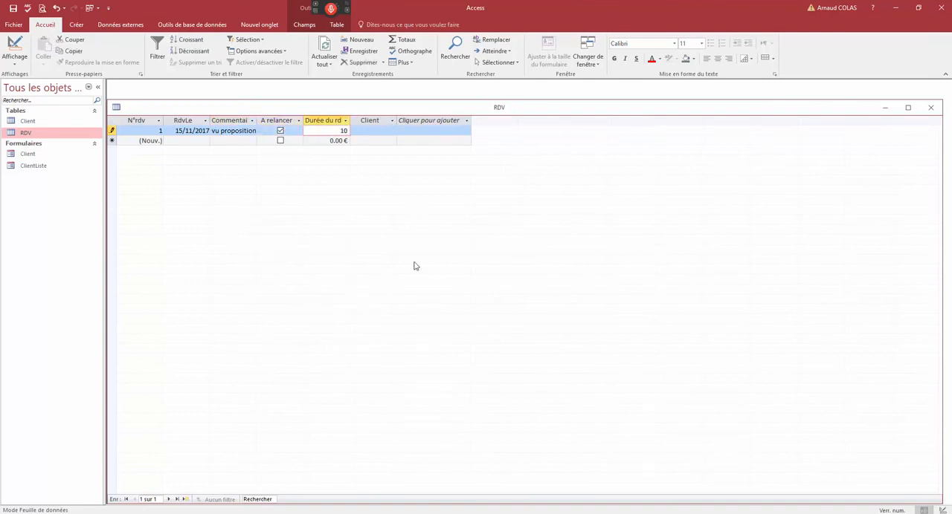
{"action": "left_click", "coordinate": [373, 132]}
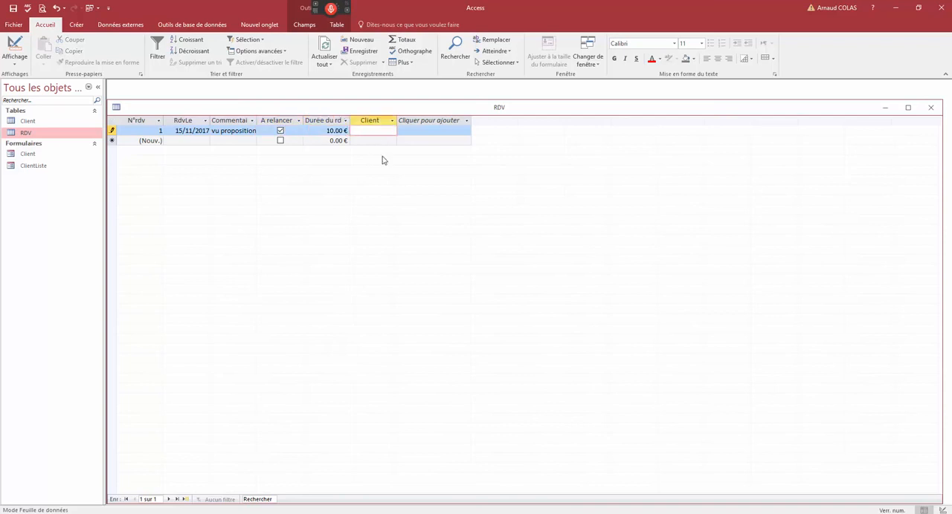
{"action": "type", "text": "XXX"}
{"action": "key", "text": "Down"}
- Review the RdvLe and Client values of the appointment record in the RDV table
{"action": "left_click", "coordinate": [113, 131]}
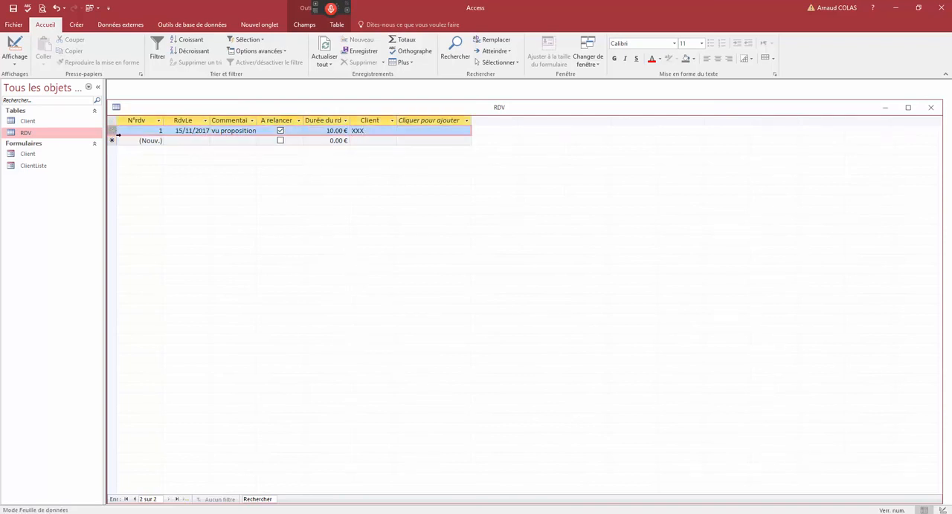
{"action": "left_click_drag", "start_coordinate": [221, 109], "coordinate": [237, 109]}
{"action": "double_click", "coordinate": [374, 131]}
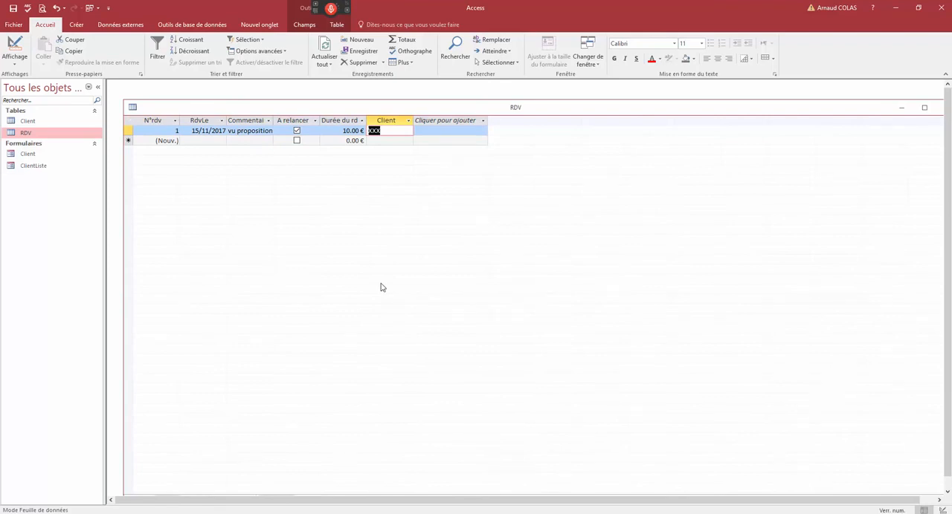
{"action": "left_click", "coordinate": [206, 131]}
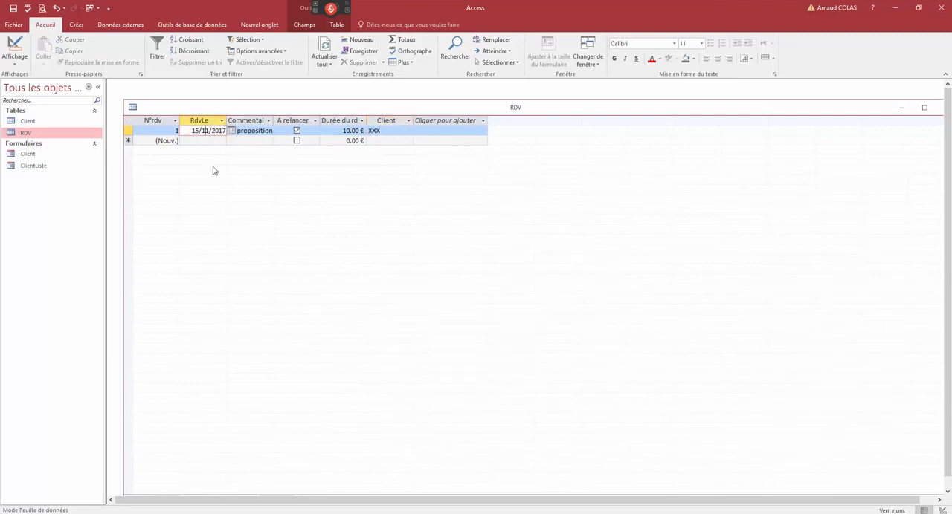
{"action": "left_click_drag", "start_coordinate": [387, 131], "coordinate": [362, 129]}
{"action": "left_click", "coordinate": [385, 121]}
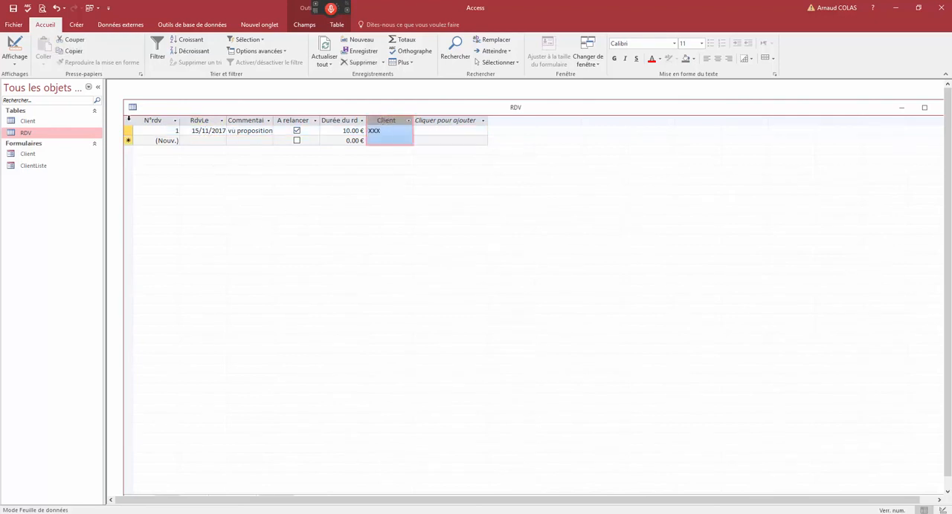
- Open the Client table, place it below the RDV records, and examine the codes identifying each client
{"action": "double_click", "coordinate": [27, 120]}
{"action": "left_click_drag", "start_coordinate": [179, 115], "coordinate": [162, 186]}
{"action": "left_click", "coordinate": [189, 192]}
{"action": "left_click", "coordinate": [166, 193]}
{"action": "left_click", "coordinate": [164, 215]}
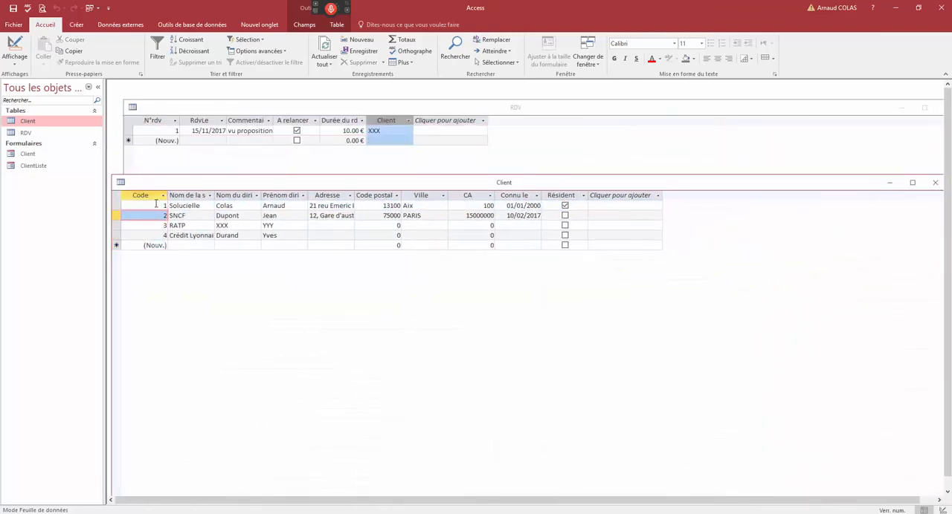
{"action": "left_click", "coordinate": [162, 206]}
{"action": "left_click", "coordinate": [165, 215]}
{"action": "left_click", "coordinate": [165, 226]}
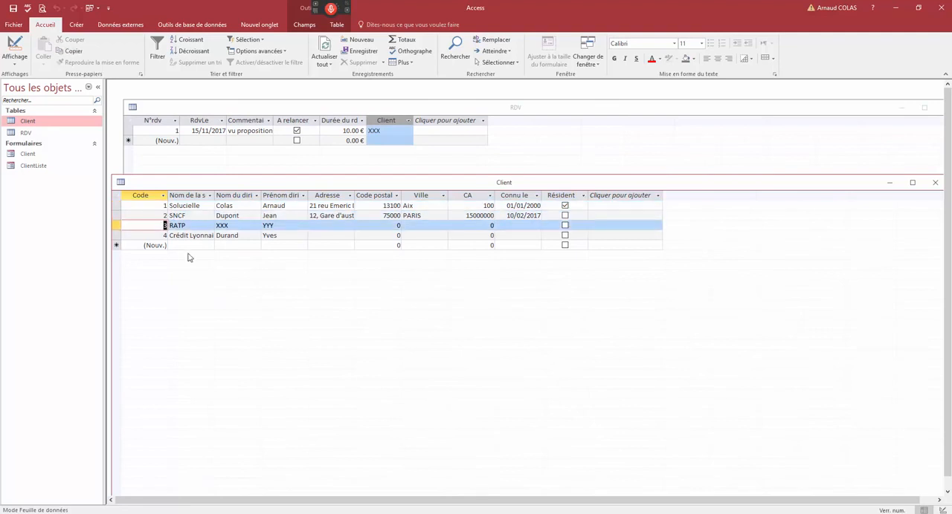
- Switch the RDV table to Design view and move its window beside the Client table
{"action": "left_click", "coordinate": [383, 131]}
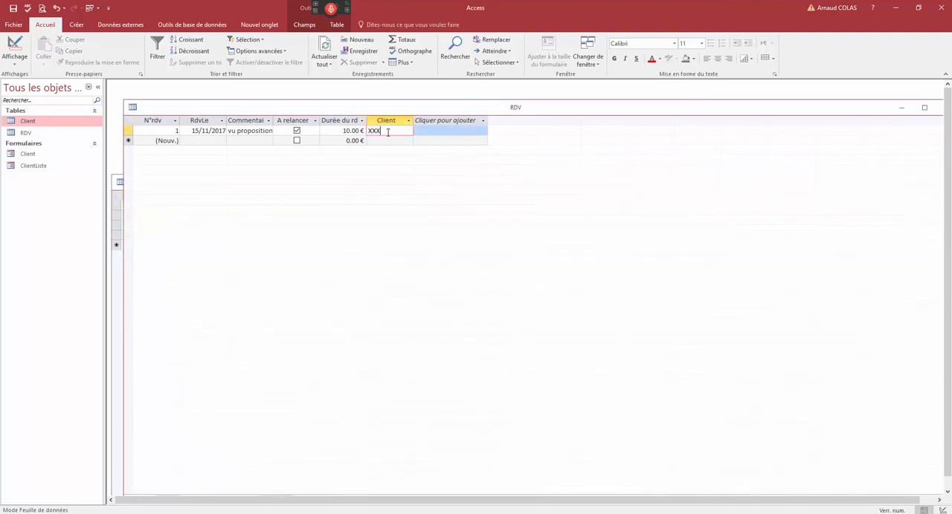
{"action": "left_click_drag", "start_coordinate": [387, 132], "coordinate": [363, 134]}
{"action": "right_click", "coordinate": [356, 107]}
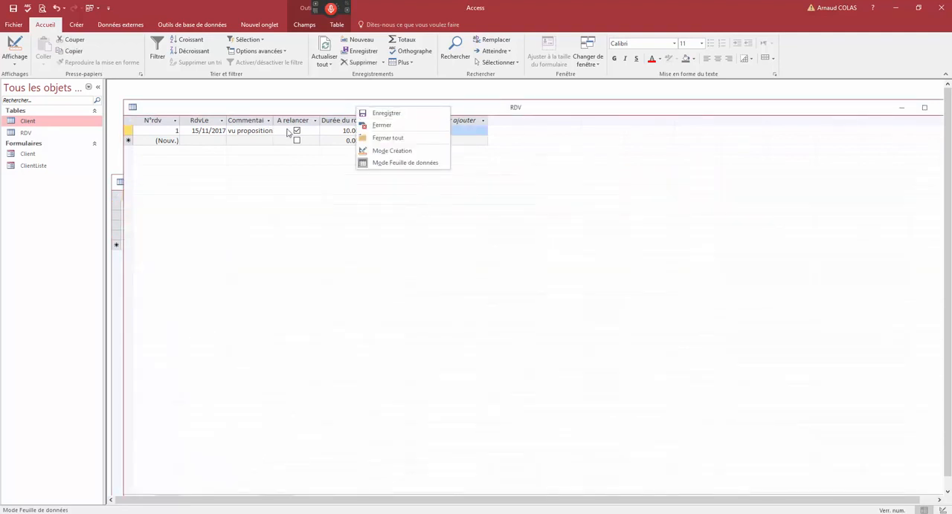
{"action": "left_click", "coordinate": [392, 150]}
{"action": "left_click", "coordinate": [192, 177]}
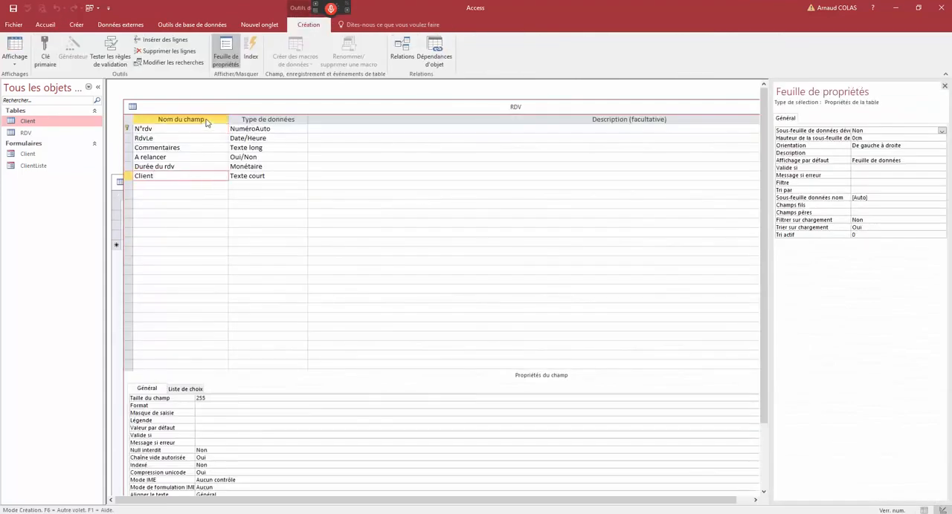
{"action": "left_click_drag", "start_coordinate": [206, 109], "coordinate": [410, 102]}
{"action": "left_click_drag", "start_coordinate": [365, 168], "coordinate": [334, 168]}
{"action": "left_click_drag", "start_coordinate": [376, 101], "coordinate": [365, 110]}
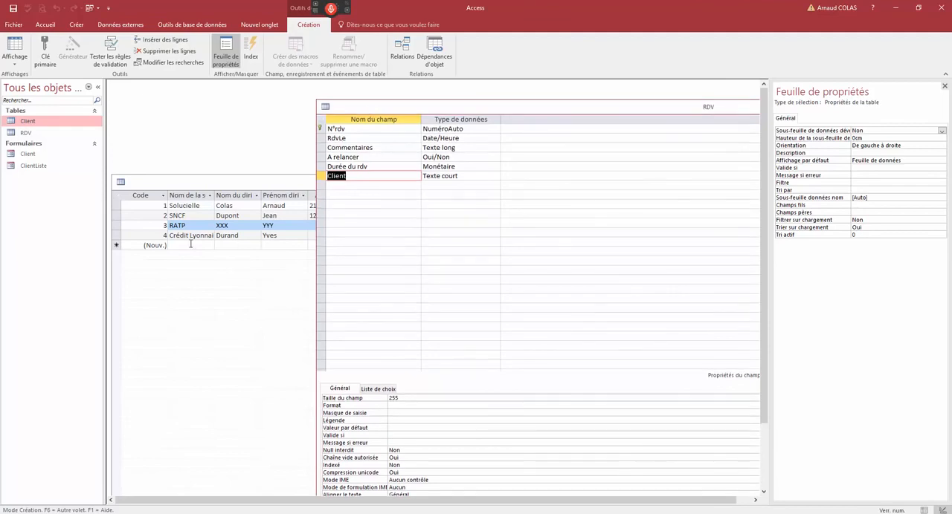
- Switch the Client table to Design view and compare its Code field with the Client field of the RDV table
{"action": "left_click", "coordinate": [183, 186]}
{"action": "right_click", "coordinate": [183, 186]}
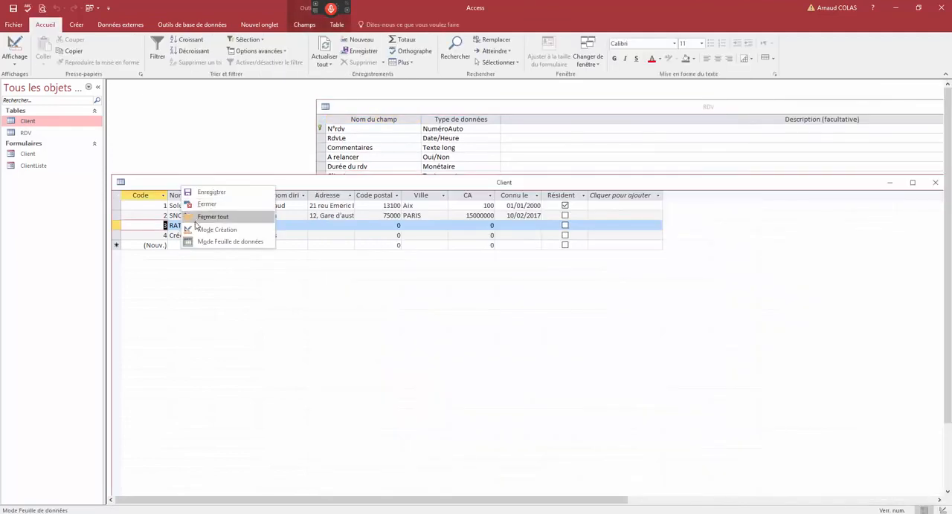
{"action": "left_click", "coordinate": [195, 233]}
{"action": "left_click", "coordinate": [144, 203]}
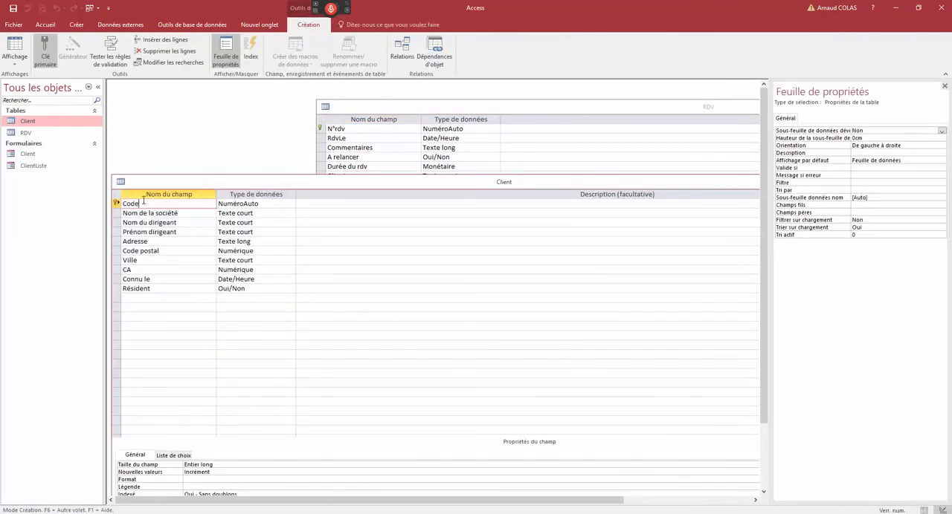
{"action": "left_click", "coordinate": [430, 110]}
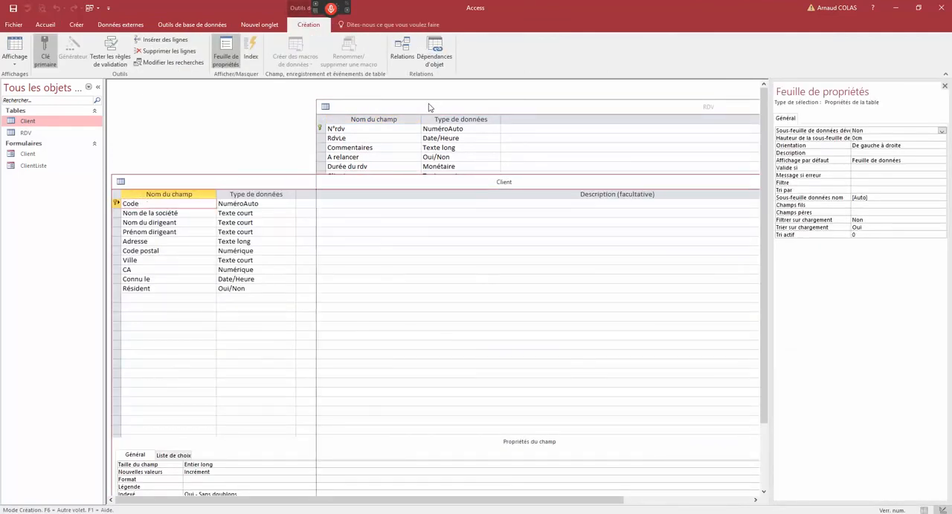
{"action": "left_click", "coordinate": [273, 203]}
{"action": "left_click", "coordinate": [357, 166]}
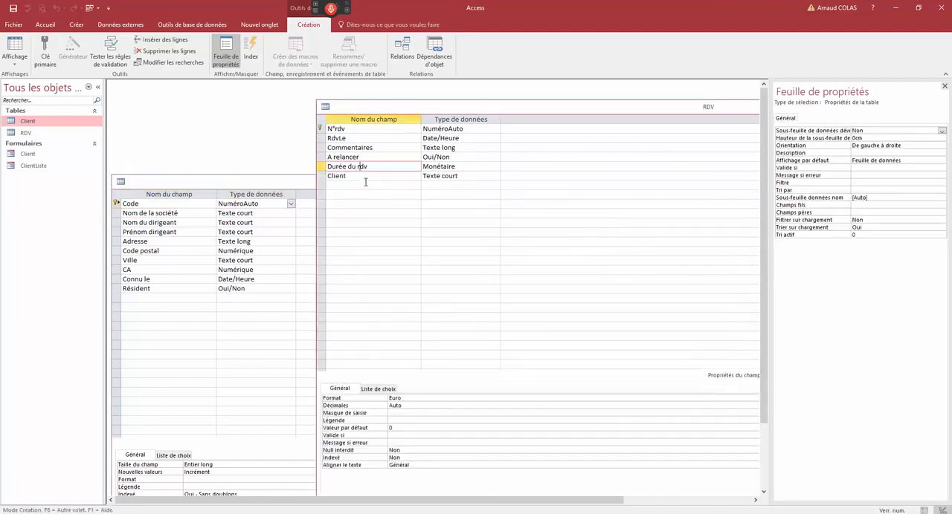
- Change the data type of the RDV table's Client field to Numérique, and close the table saving the change despite possible data loss
{"action": "left_click", "coordinate": [368, 176]}
{"action": "left_click", "coordinate": [453, 176]}
{"action": "left_click", "coordinate": [495, 176]}
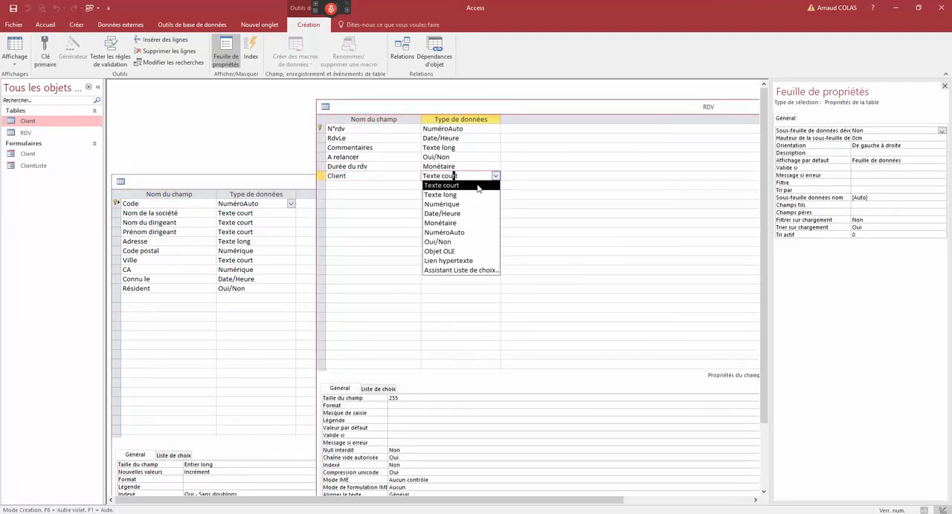
{"action": "left_click", "coordinate": [459, 205]}
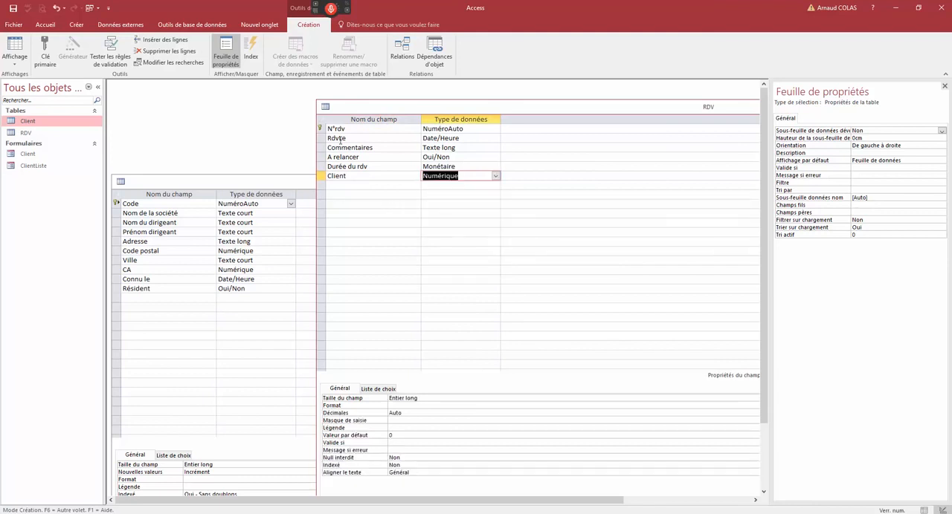
{"action": "double_click", "coordinate": [325, 108]}
{"action": "left_click", "coordinate": [426, 293]}
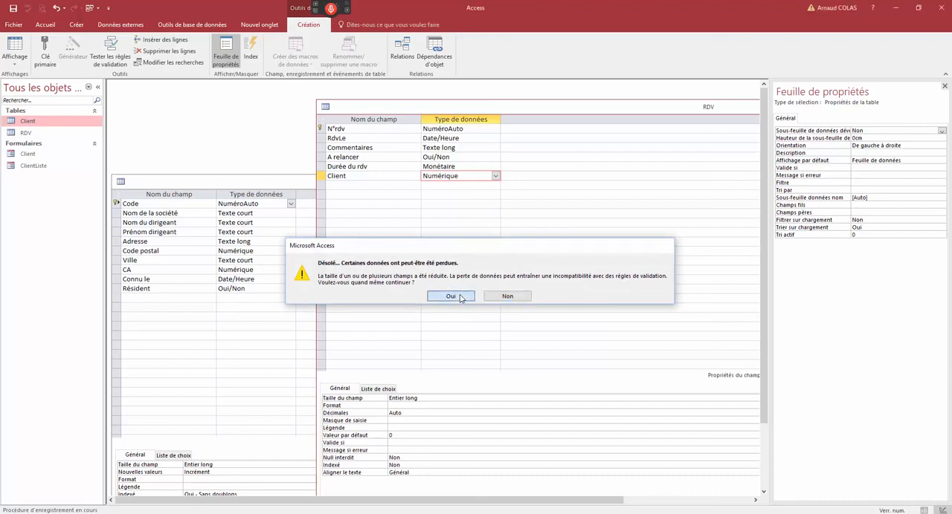
{"action": "left_click", "coordinate": [450, 297]}
{"action": "left_click", "coordinate": [450, 297]}
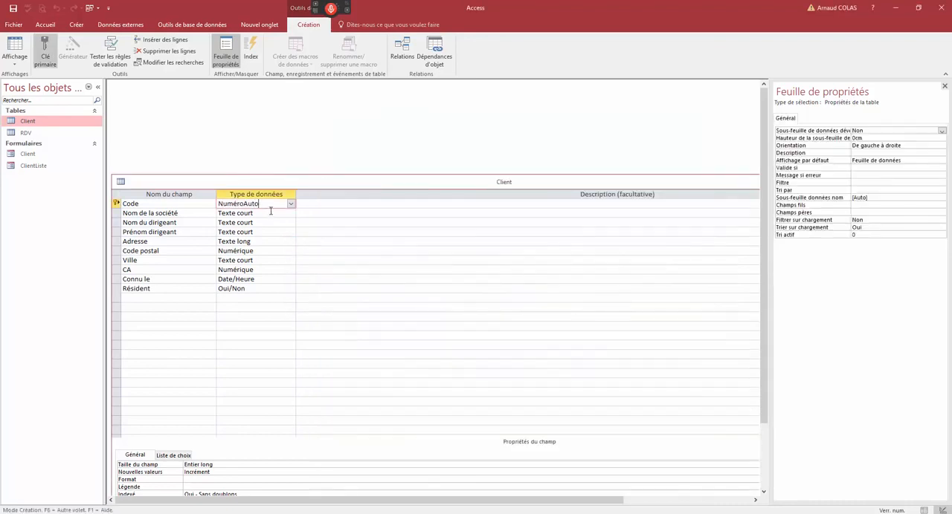
- Close the Client table design, reopen the RDV and Client tables as datasheets, and place the Client window below the RDV records
{"action": "left_click", "coordinate": [121, 183]}
{"action": "left_click", "coordinate": [139, 253]}
{"action": "double_click", "coordinate": [25, 132]}
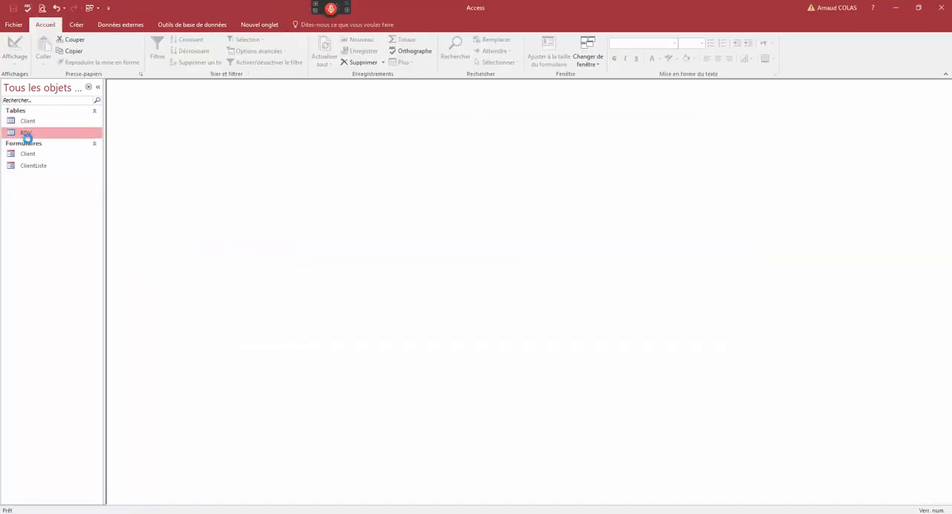
{"action": "left_click", "coordinate": [368, 132]}
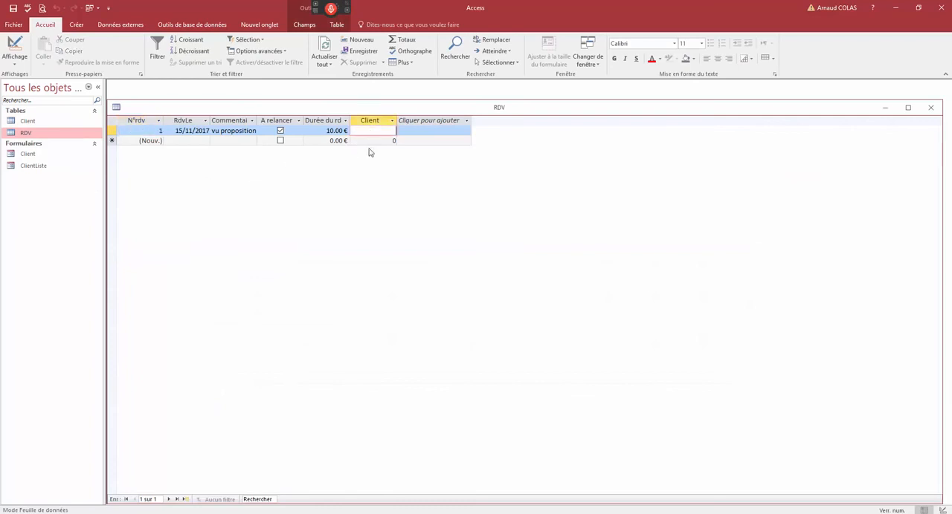
{"action": "left_click_drag", "start_coordinate": [348, 107], "coordinate": [392, 100]}
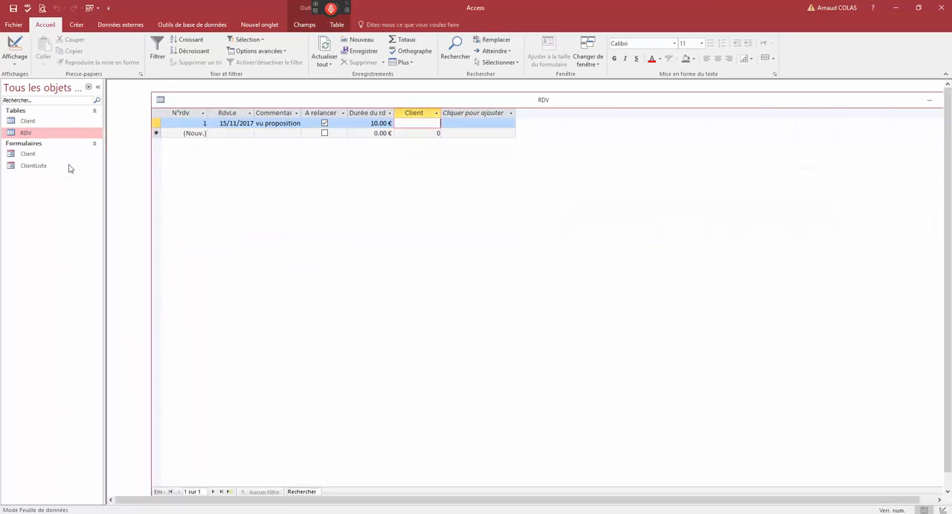
{"action": "double_click", "coordinate": [30, 121]}
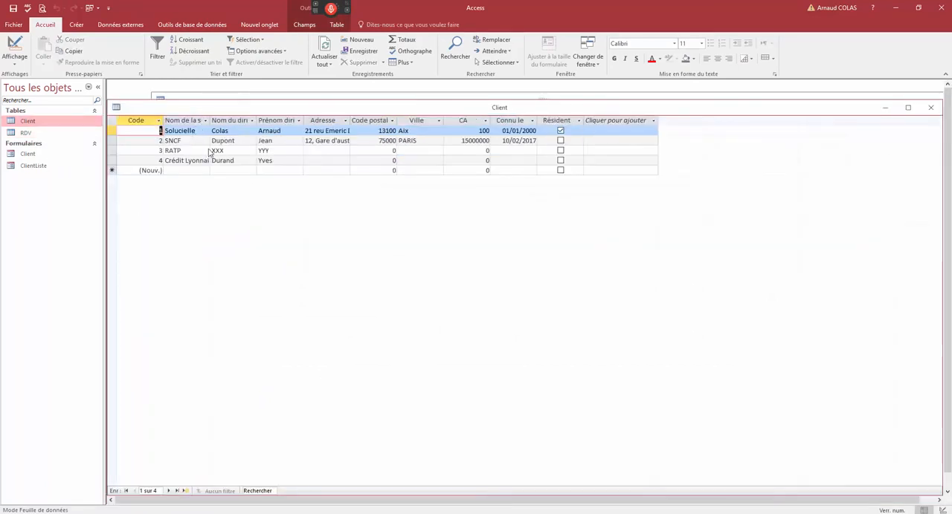
{"action": "left_click_drag", "start_coordinate": [198, 106], "coordinate": [204, 197]}
- Set the Client value of the first RDV record to 2 and commit the record
{"action": "left_click", "coordinate": [429, 124]}
{"action": "type", "text": "2"}
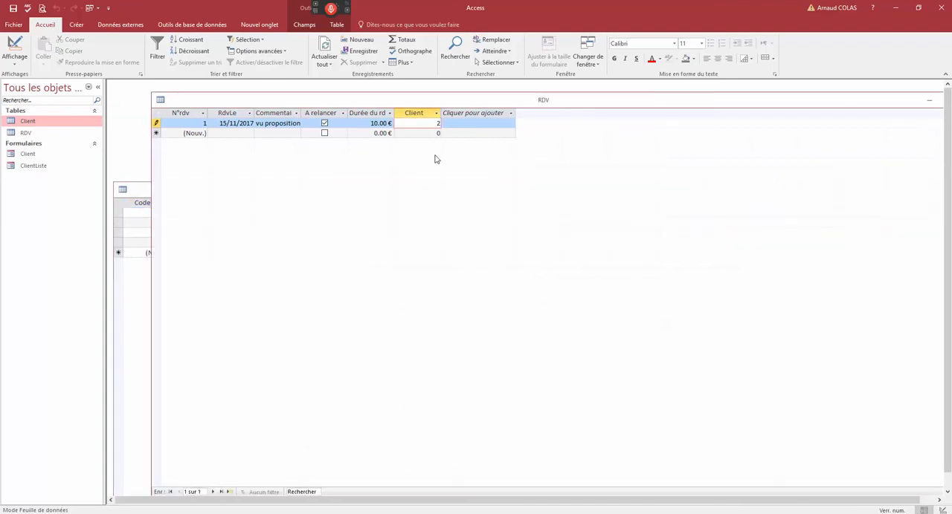
{"action": "left_click", "coordinate": [412, 133]}
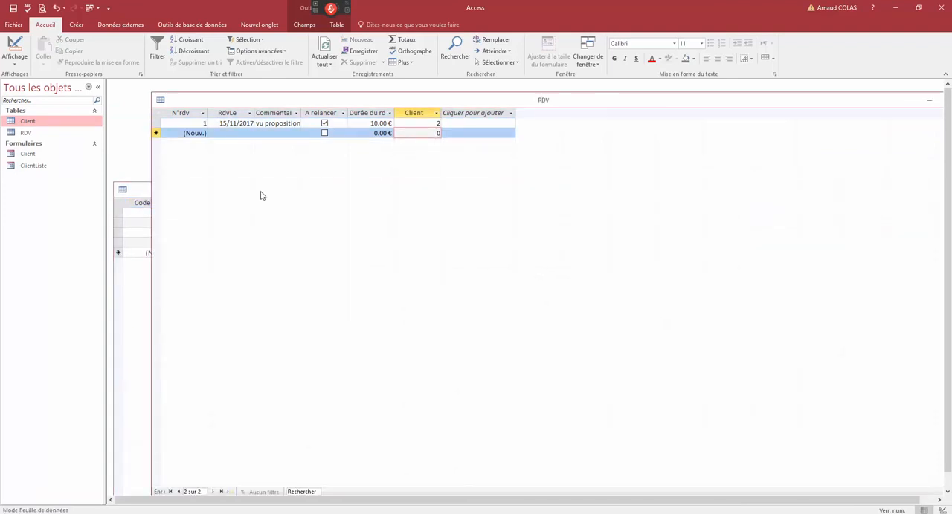
{"action": "left_click", "coordinate": [146, 191]}
- Set the Client value of the first RDV record to 99 and bring the Client table forward to compare its codes
{"action": "left_click", "coordinate": [437, 123]}
{"action": "type", "text": "99"}
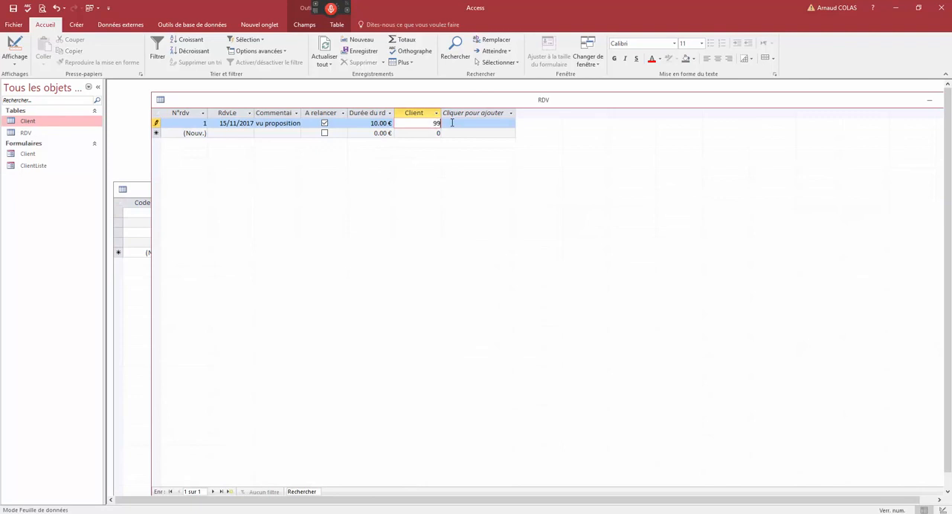
{"action": "left_click", "coordinate": [419, 132]}
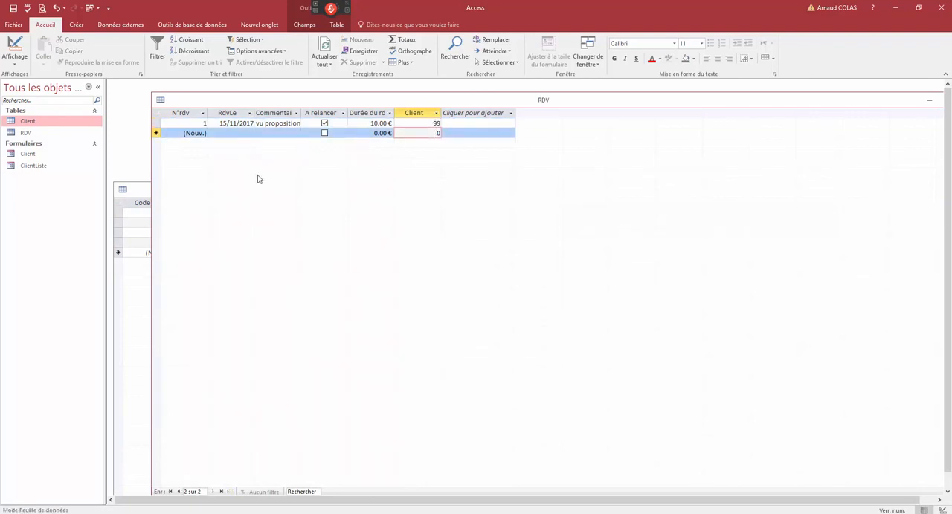
{"action": "left_click", "coordinate": [148, 191]}
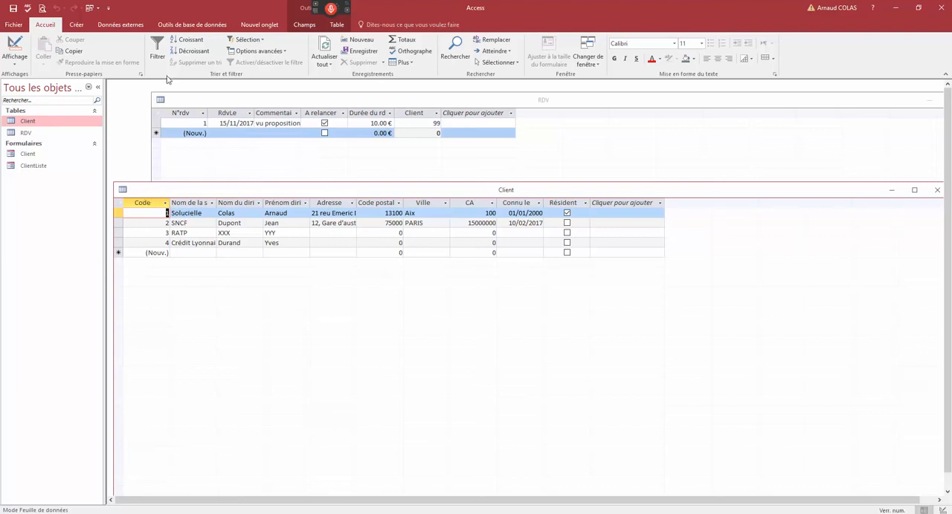
- Open the database relationships, add the Client and RDV tables, and space them apart in the diagram
{"action": "left_click", "coordinate": [169, 28]}
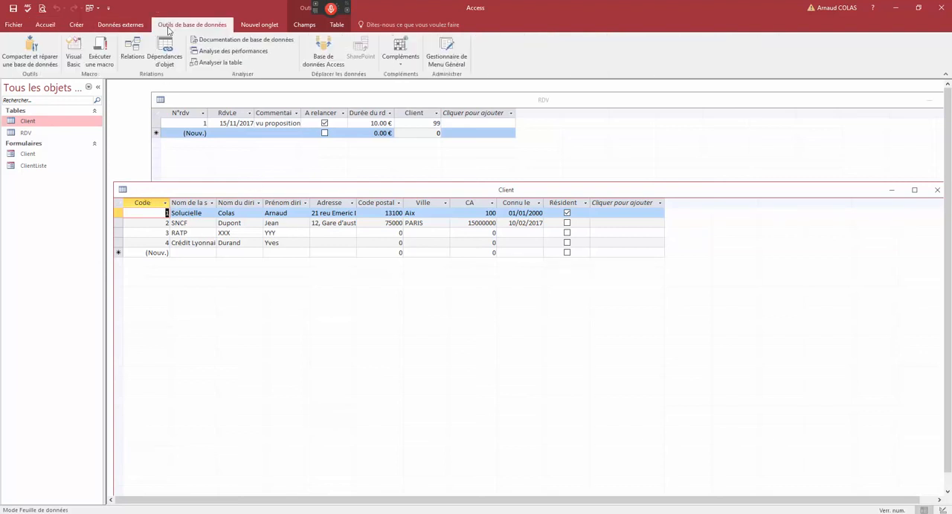
{"action": "left_click", "coordinate": [130, 50]}
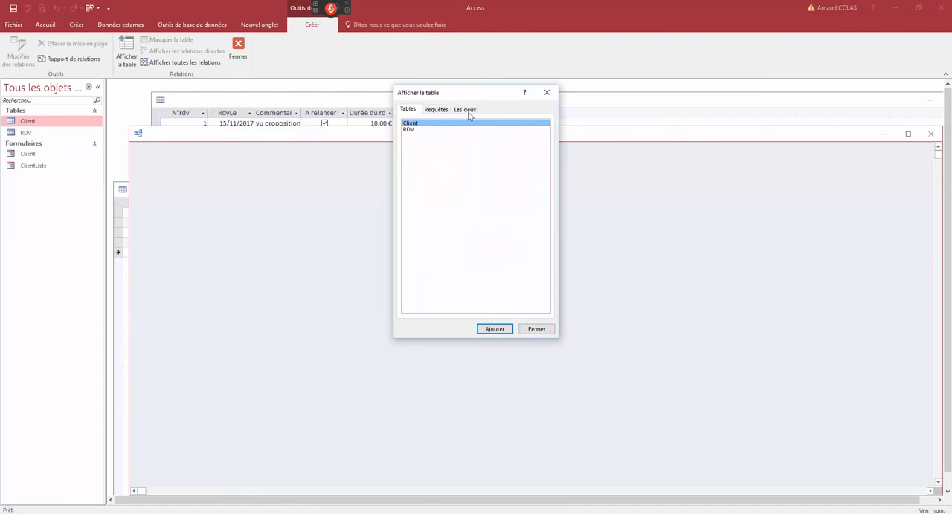
{"action": "double_click", "coordinate": [409, 124]}
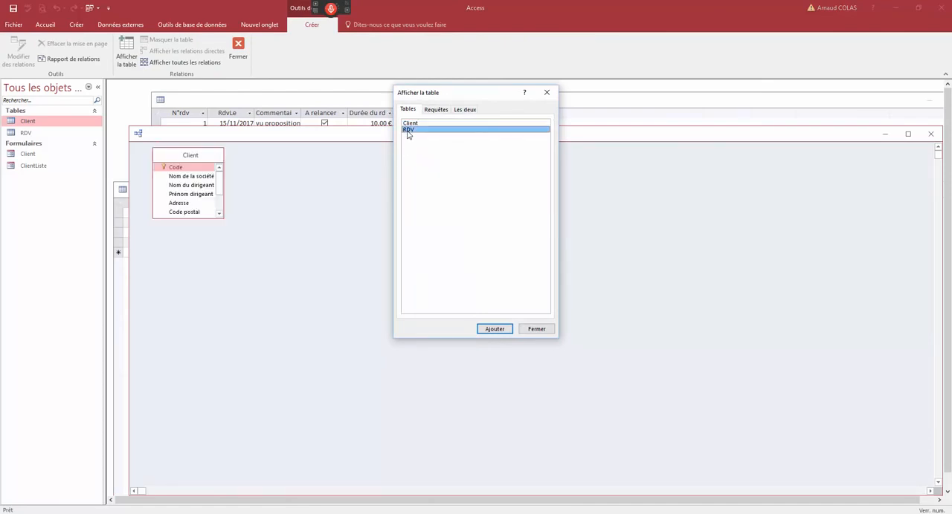
{"action": "double_click", "coordinate": [409, 131]}
{"action": "left_click", "coordinate": [532, 331]}
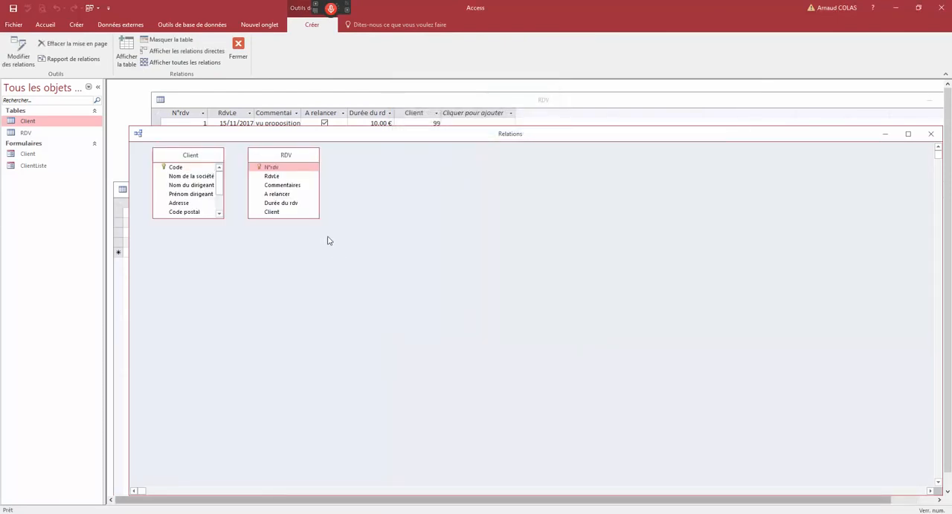
{"action": "left_click_drag", "start_coordinate": [292, 155], "coordinate": [338, 178]}
{"action": "left_click_drag", "start_coordinate": [200, 160], "coordinate": [199, 183]}
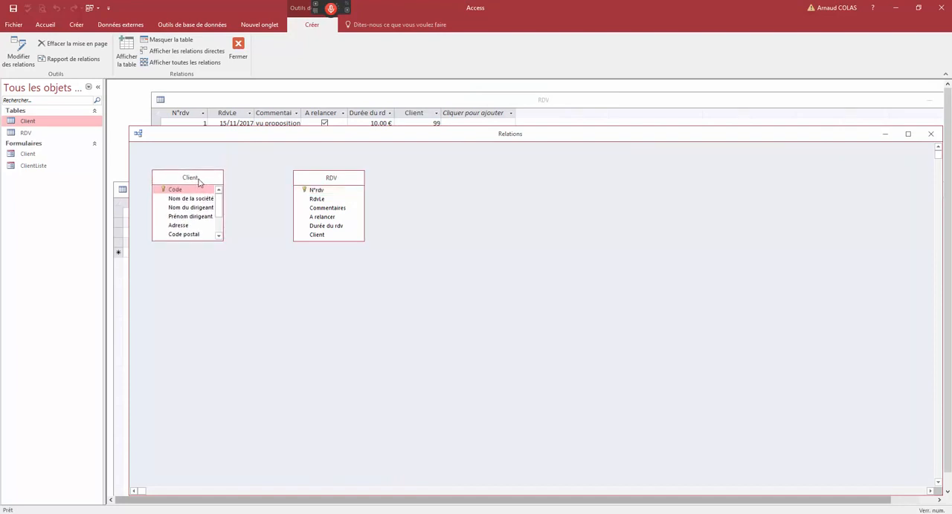
{"action": "left_click", "coordinate": [320, 235]}
{"action": "left_click_drag", "start_coordinate": [323, 241], "coordinate": [180, 194]}
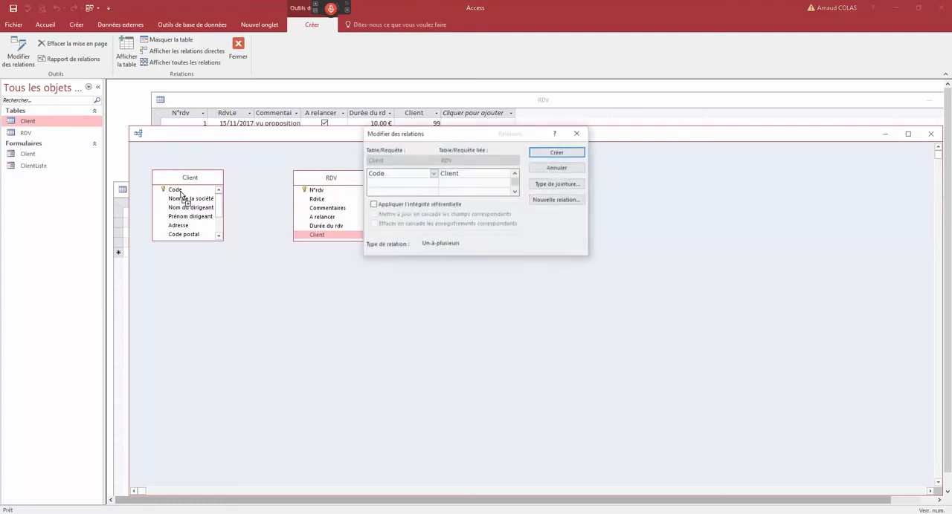
{"action": "left_click", "coordinate": [373, 204]}
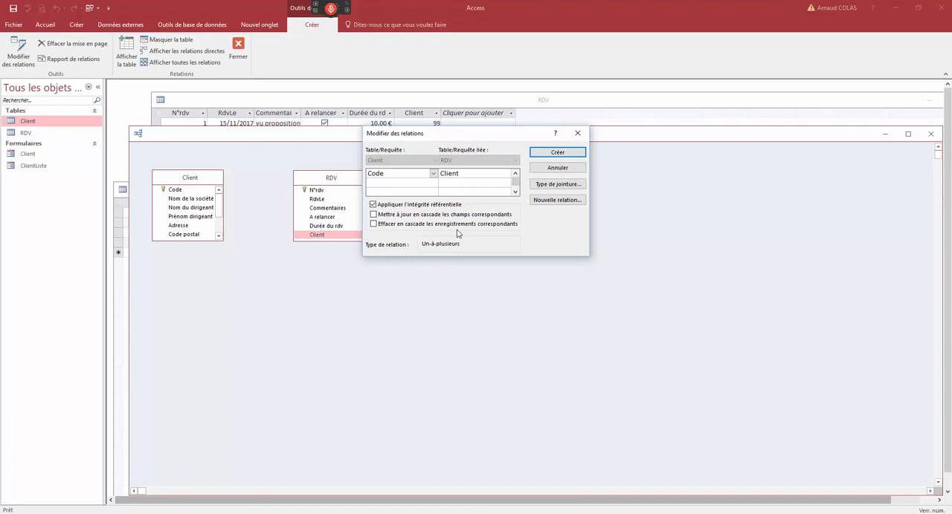
{"action": "left_click", "coordinate": [373, 215]}
{"action": "left_click", "coordinate": [373, 226]}
{"action": "left_click", "coordinate": [551, 169]}
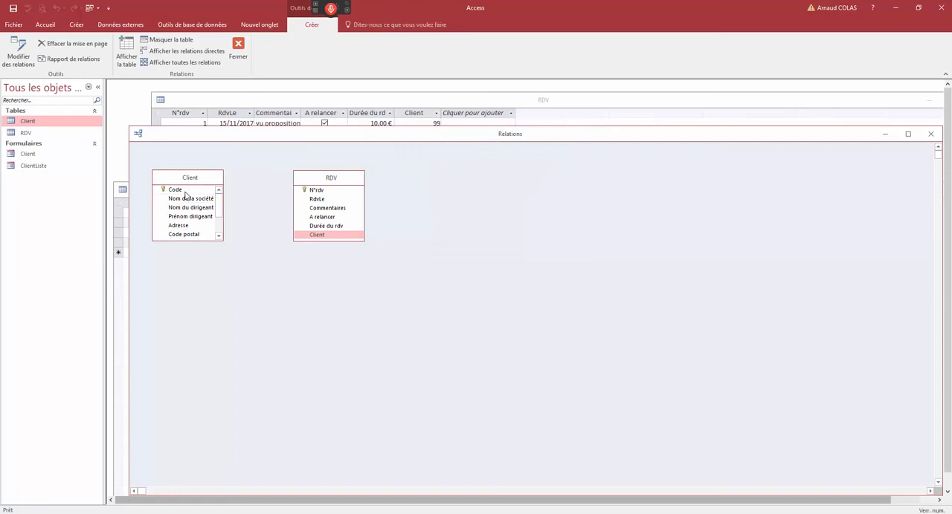
- Try to create a relationship from Client's Code to RDV's Client with referential integrity, cascade update and cascade delete
{"action": "left_click_drag", "start_coordinate": [184, 191], "coordinate": [317, 237]}
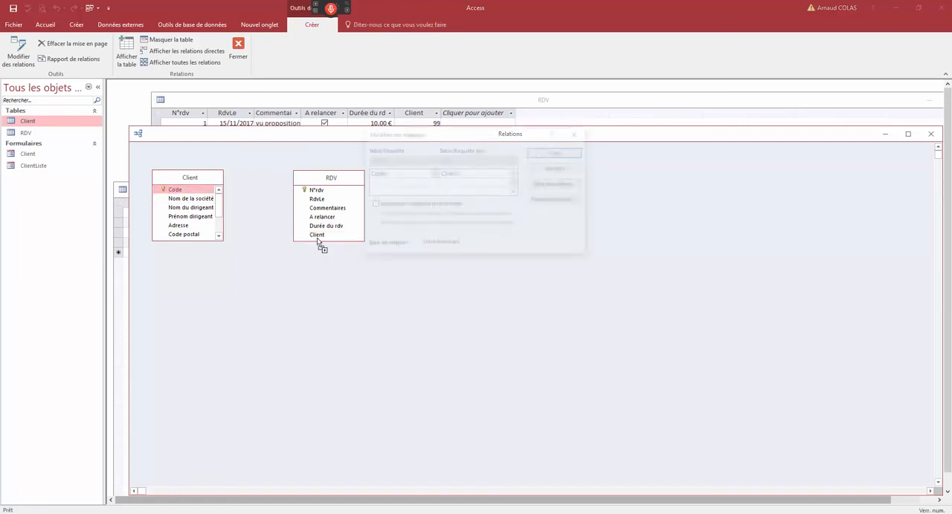
{"action": "left_click", "coordinate": [374, 204]}
{"action": "left_click", "coordinate": [374, 214]}
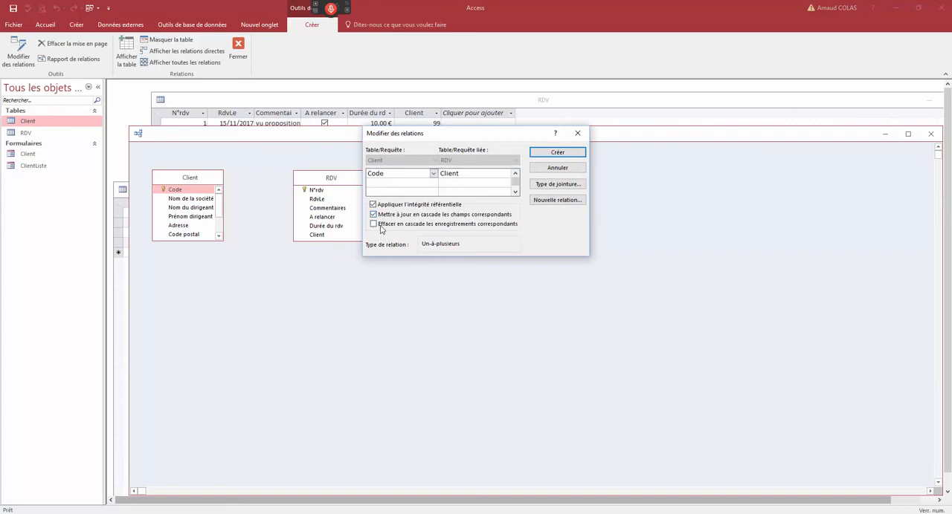
{"action": "left_click", "coordinate": [374, 224]}
{"action": "left_click", "coordinate": [569, 154]}
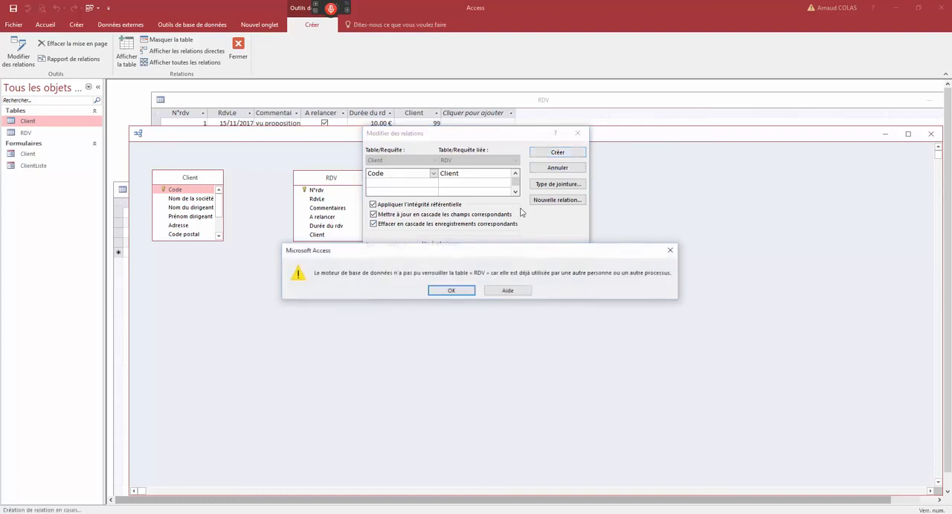
{"action": "left_click", "coordinate": [453, 291]}
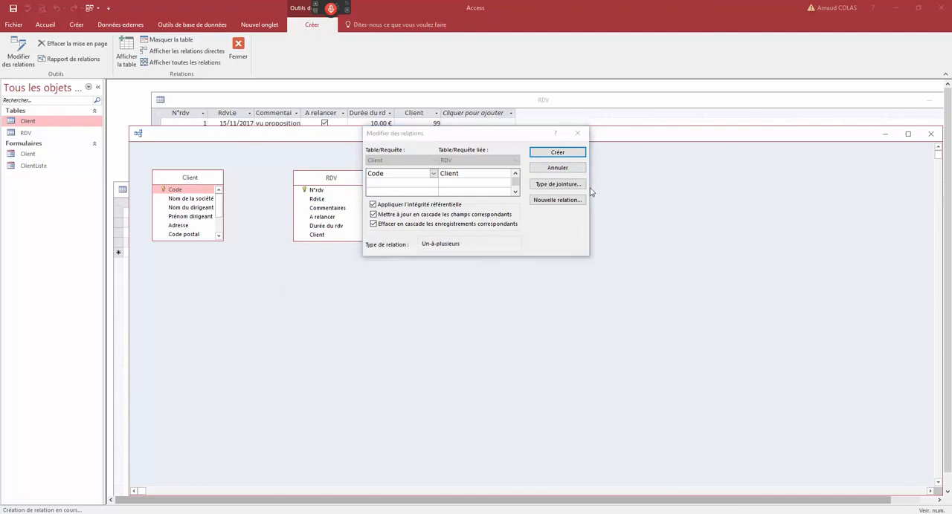
{"action": "left_click", "coordinate": [557, 168]}
- Close the RDV and Client tables, restoring the maximized document windows so the relationships diagram is accessible
{"action": "left_click", "coordinate": [281, 101]}
{"action": "left_click", "coordinate": [162, 99]}
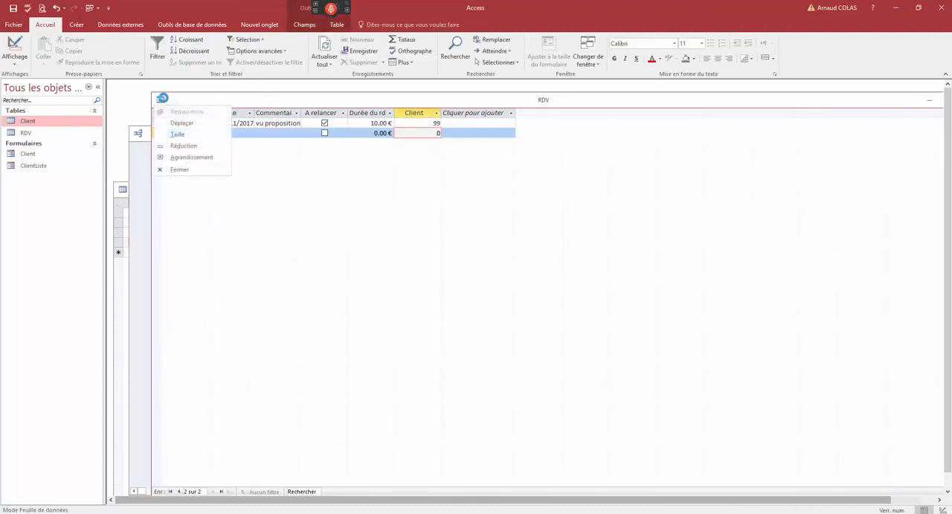
{"action": "left_click", "coordinate": [179, 169]}
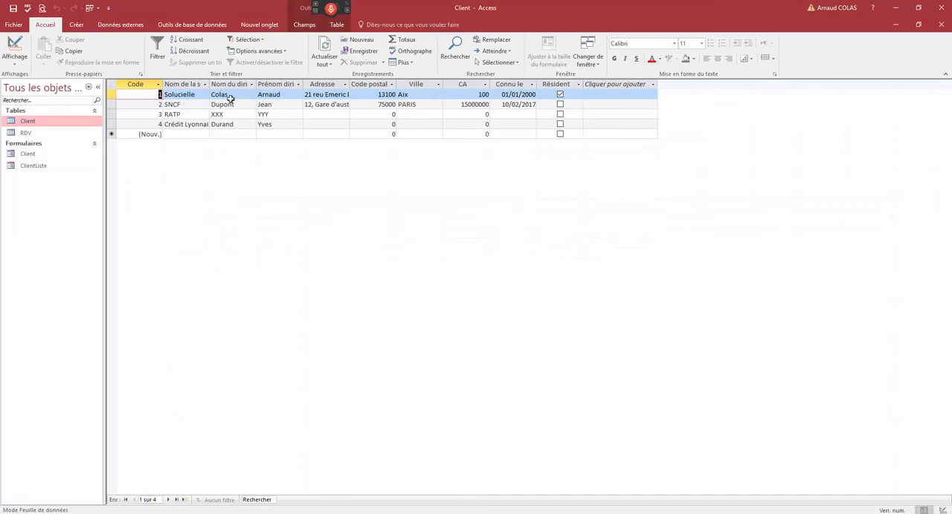
{"action": "left_click", "coordinate": [919, 25]}
{"action": "left_click", "coordinate": [122, 190]}
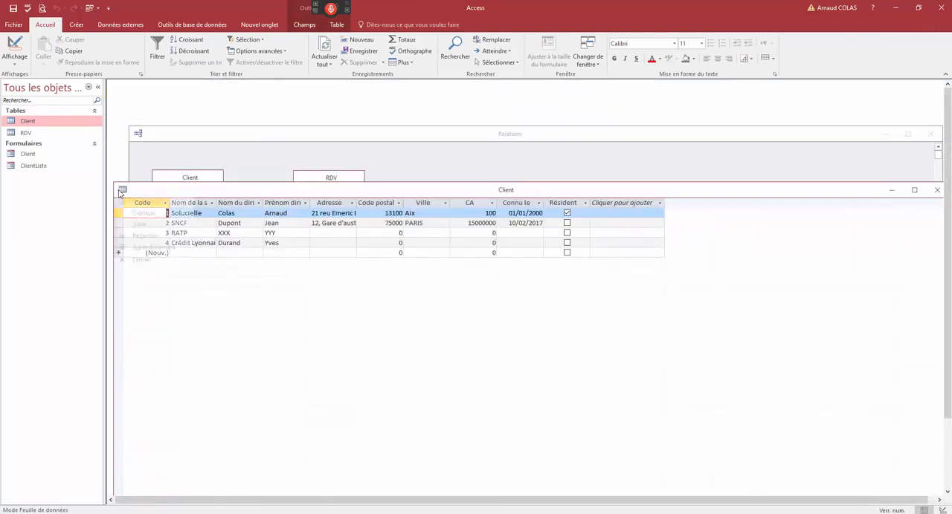
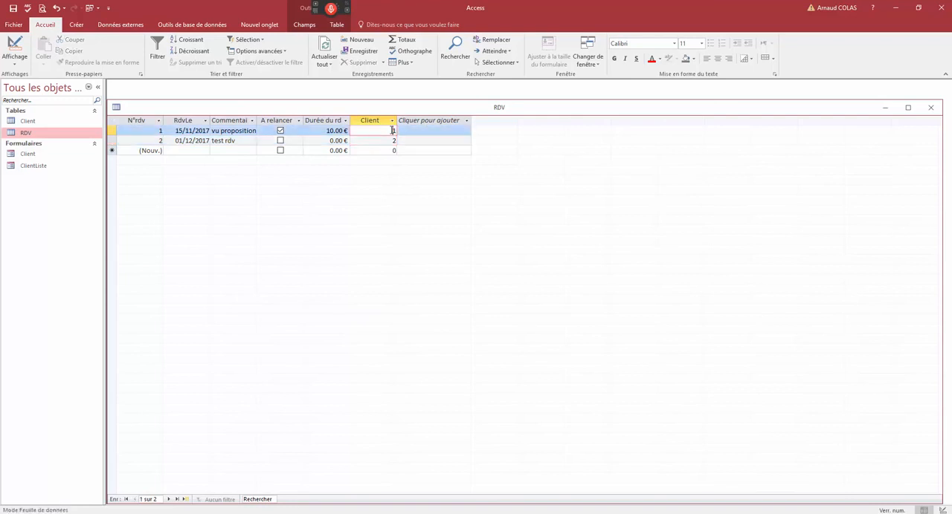
- Open the Client form over the RDV table to view its first record, and return to the RDV table
{"action": "left_click_drag", "start_coordinate": [389, 117], "coordinate": [449, 106]}
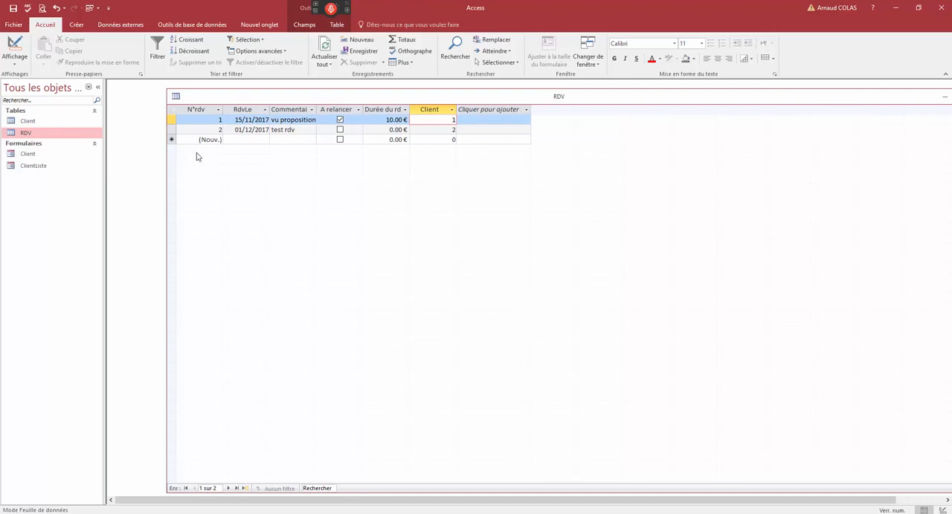
{"action": "left_click", "coordinate": [34, 133]}
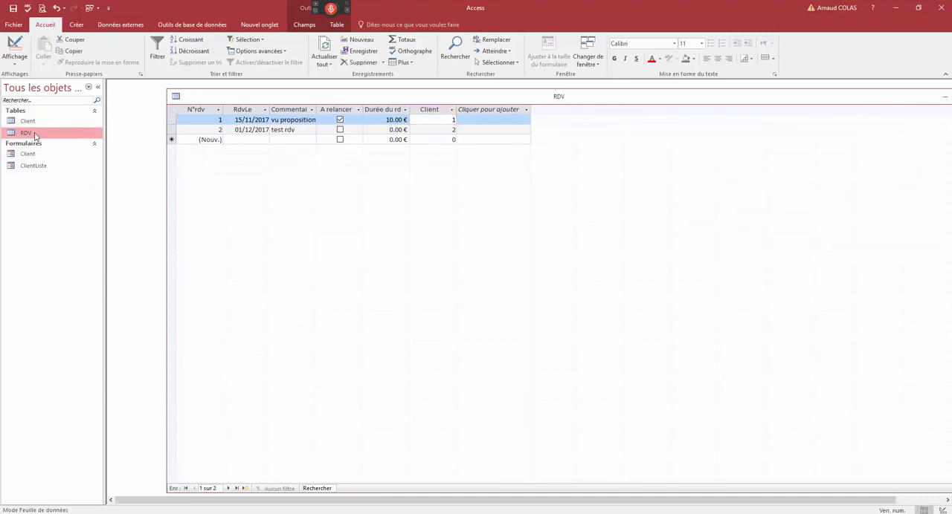
{"action": "double_click", "coordinate": [43, 155]}
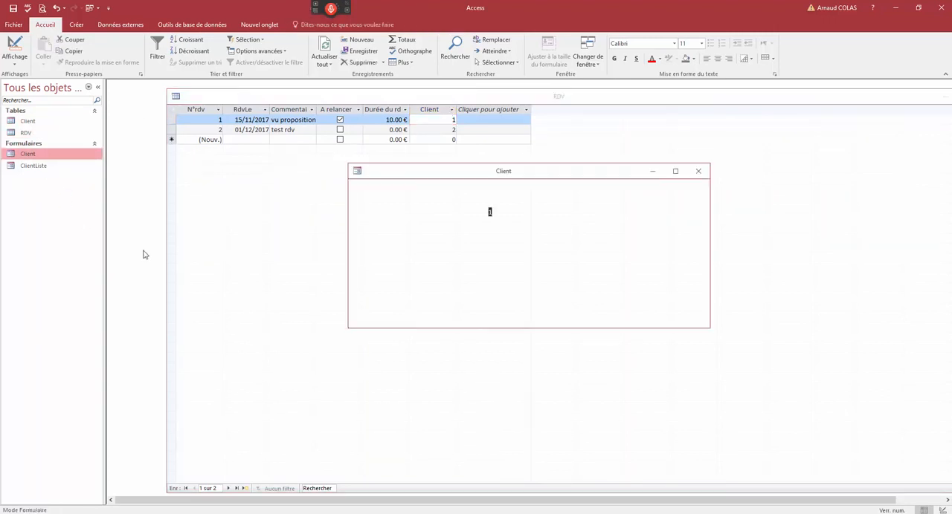
{"action": "left_click_drag", "start_coordinate": [501, 177], "coordinate": [418, 108]}
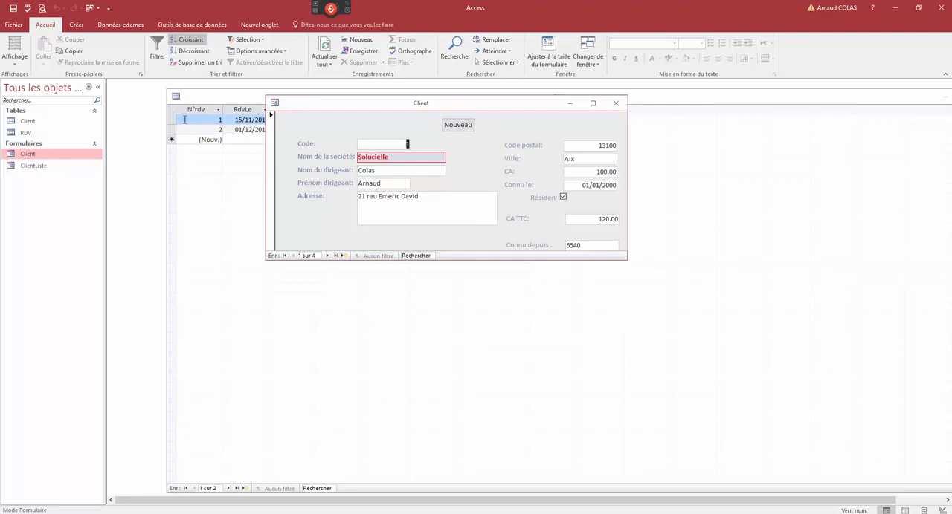
{"action": "left_click", "coordinate": [198, 102]}
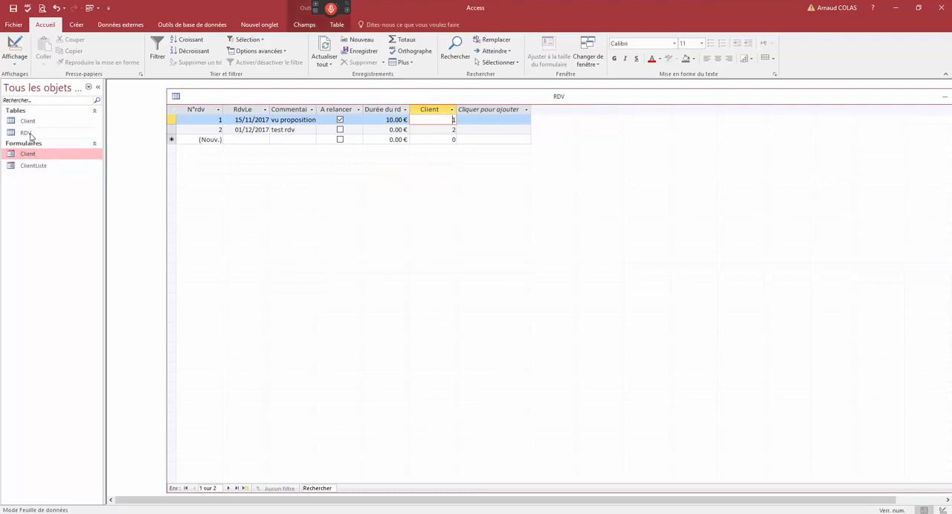
- Create a form from the RDV table and make its window taller below the Client field
{"action": "left_click", "coordinate": [30, 135]}
{"action": "right_click", "coordinate": [30, 134]}
{"action": "key", "text": "Escape"}
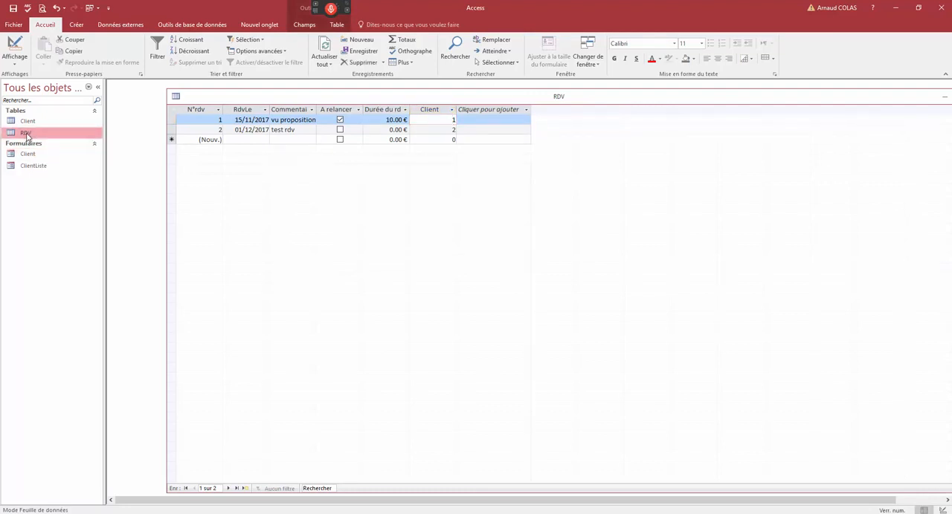
{"action": "left_click", "coordinate": [76, 24]}
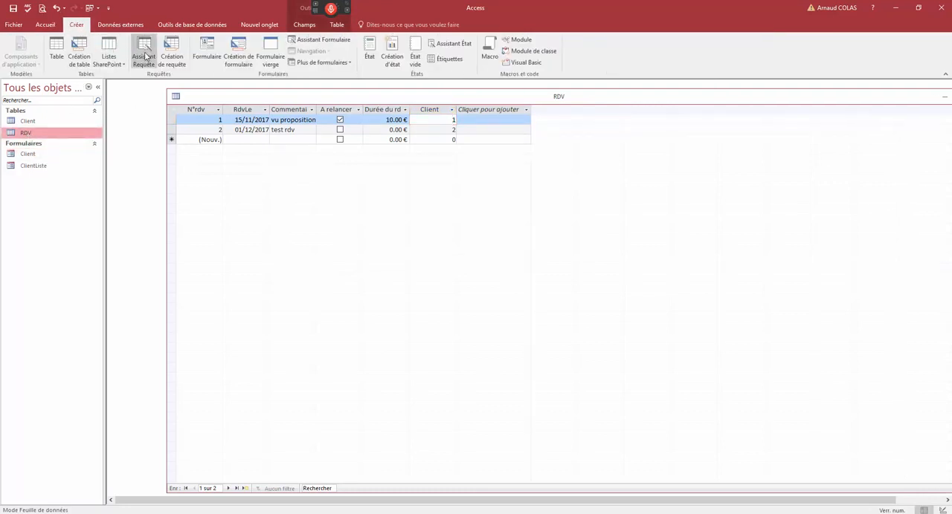
{"action": "left_click", "coordinate": [208, 57]}
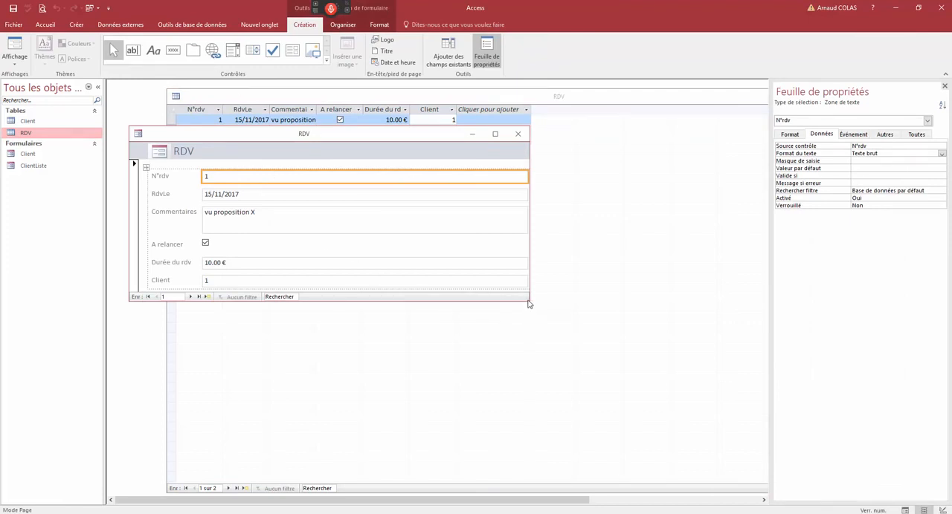
{"action": "left_click_drag", "start_coordinate": [233, 139], "coordinate": [240, 145]}
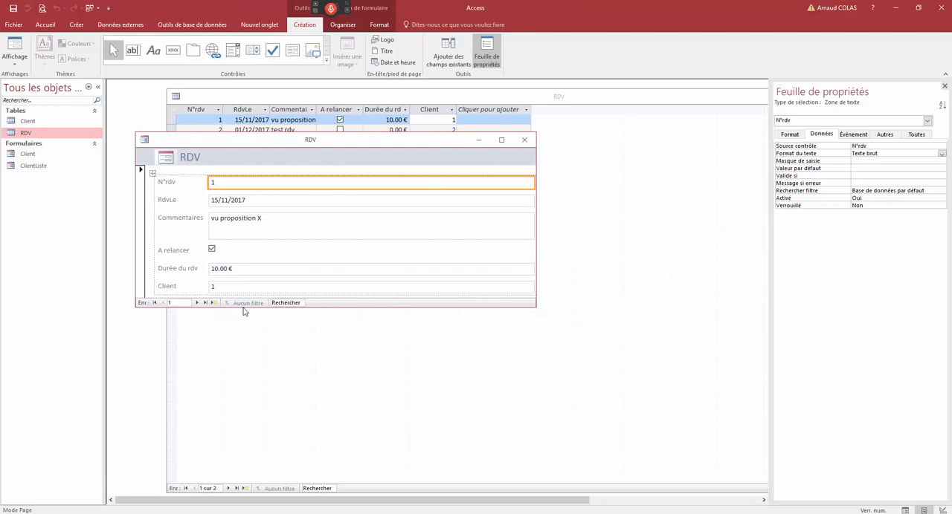
{"action": "left_click_drag", "start_coordinate": [244, 306], "coordinate": [247, 354]}
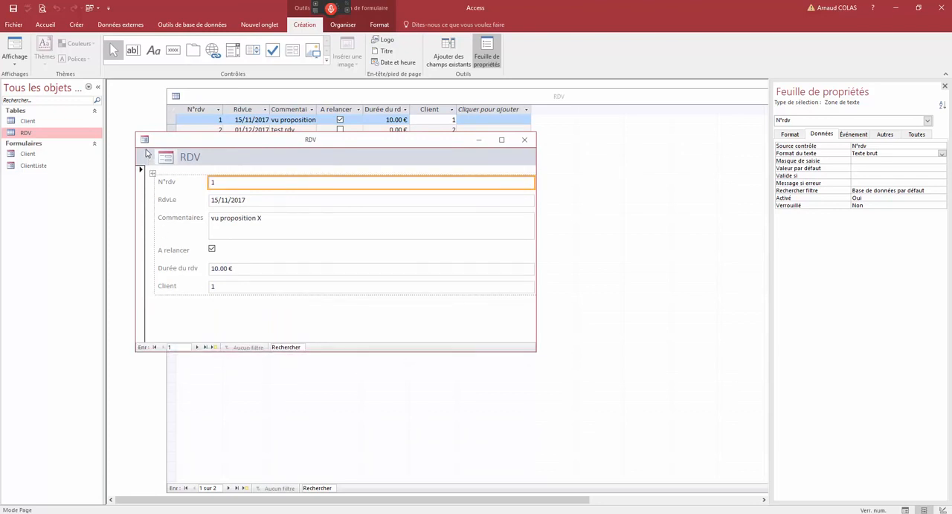
- Check the RDV form's default view setting in design view and browse its records in form view
{"action": "right_click", "coordinate": [192, 140]}
{"action": "left_click", "coordinate": [226, 204]}
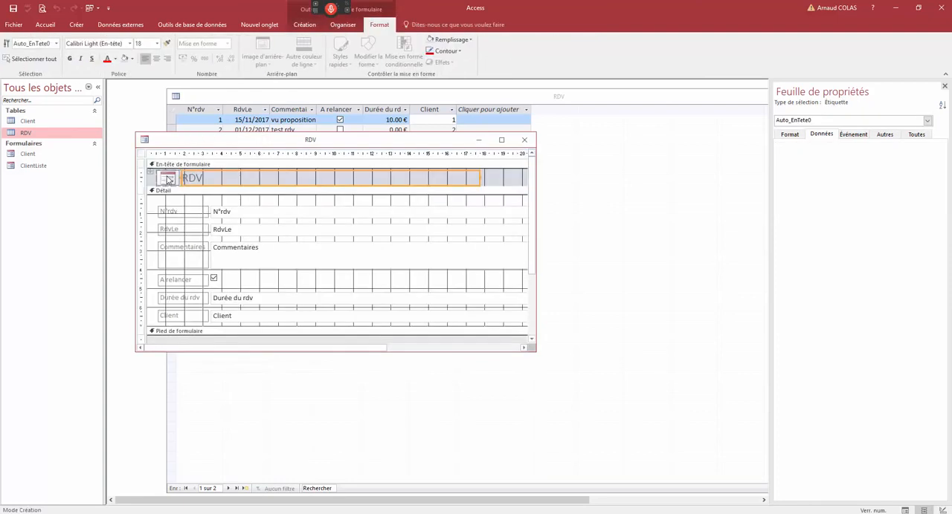
{"action": "left_click", "coordinate": [790, 135]}
{"action": "left_click", "coordinate": [874, 153]}
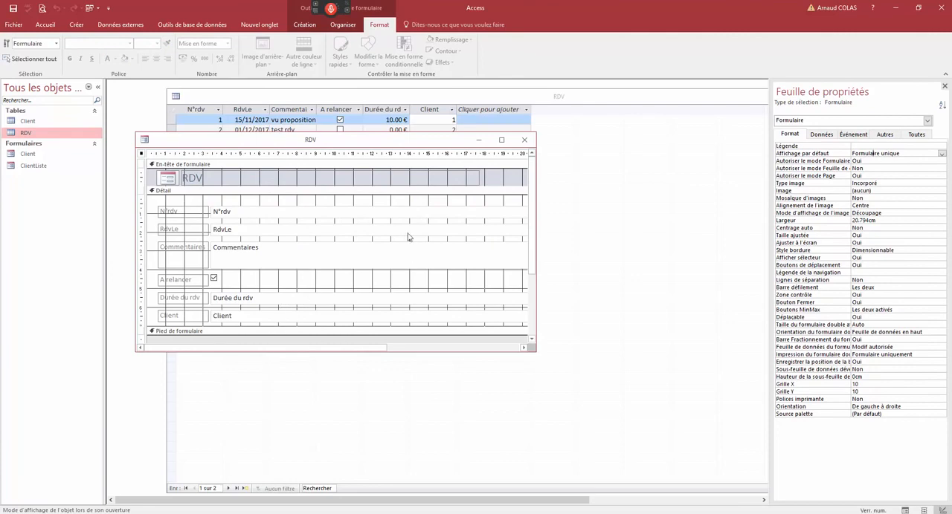
{"action": "right_click", "coordinate": [321, 143]}
{"action": "left_click", "coordinate": [349, 184]}
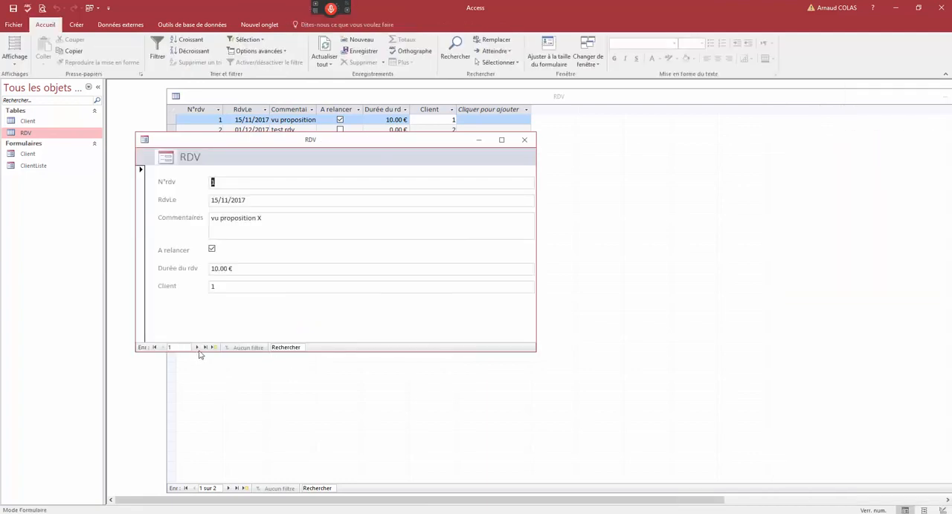
{"action": "left_click", "coordinate": [197, 348]}
{"action": "left_click", "coordinate": [163, 348]}
- Save the new form as RDV and close it together with the open RDV table and Client form
{"action": "double_click", "coordinate": [144, 140]}
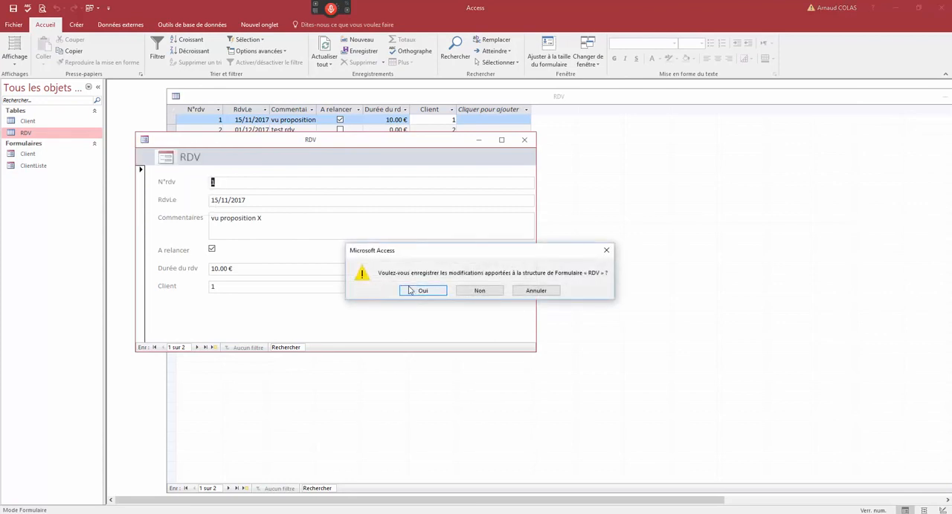
{"action": "left_click", "coordinate": [411, 290]}
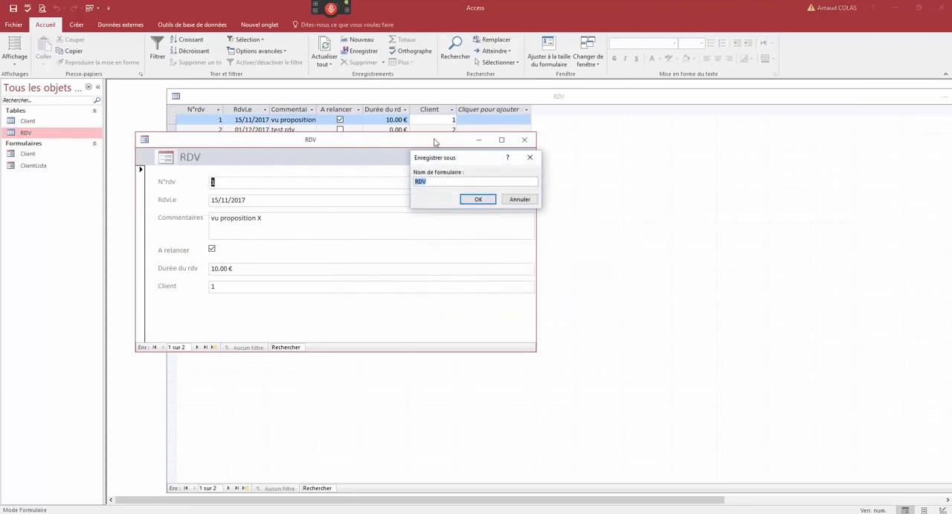
{"action": "left_click", "coordinate": [478, 200]}
{"action": "double_click", "coordinate": [176, 96]}
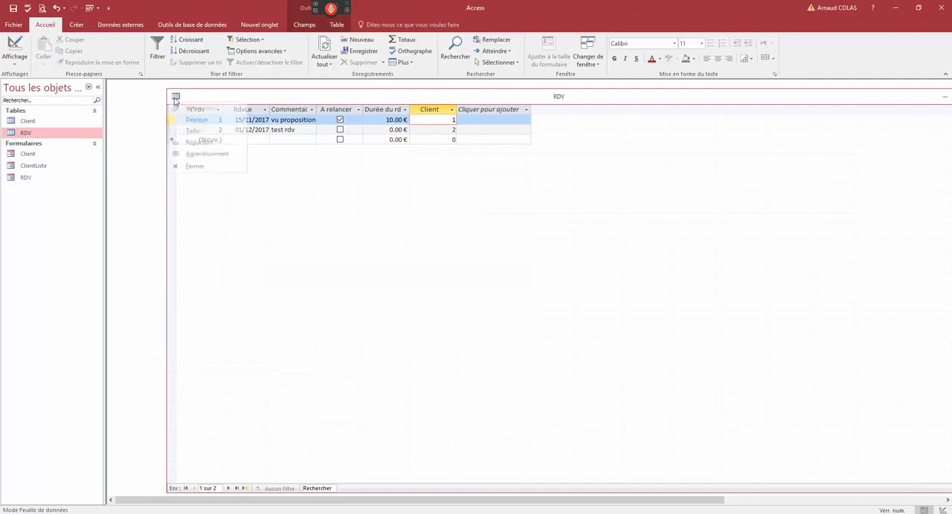
{"action": "left_click", "coordinate": [615, 103]}
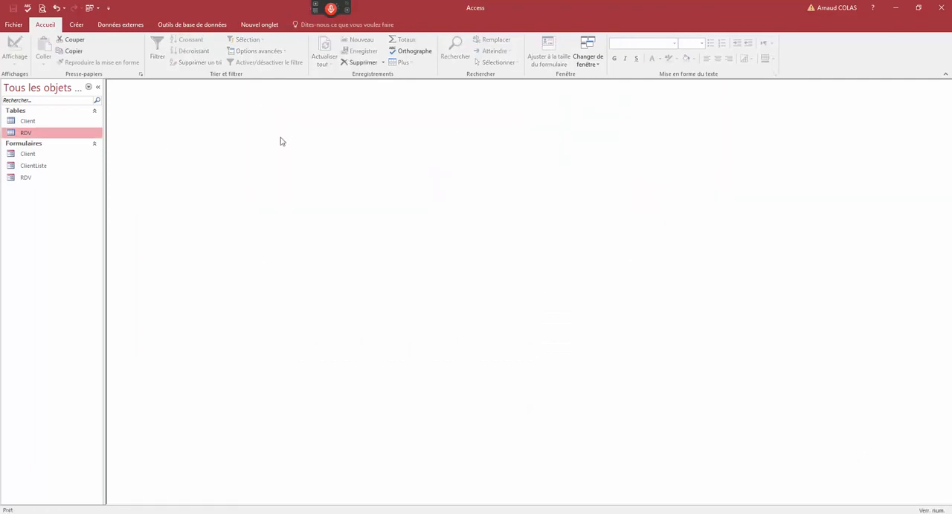
- Set the data type of the RDV table's Durée du rdv field to Numérique and save the table
{"action": "right_click", "coordinate": [69, 138]}
{"action": "left_click", "coordinate": [97, 154]}
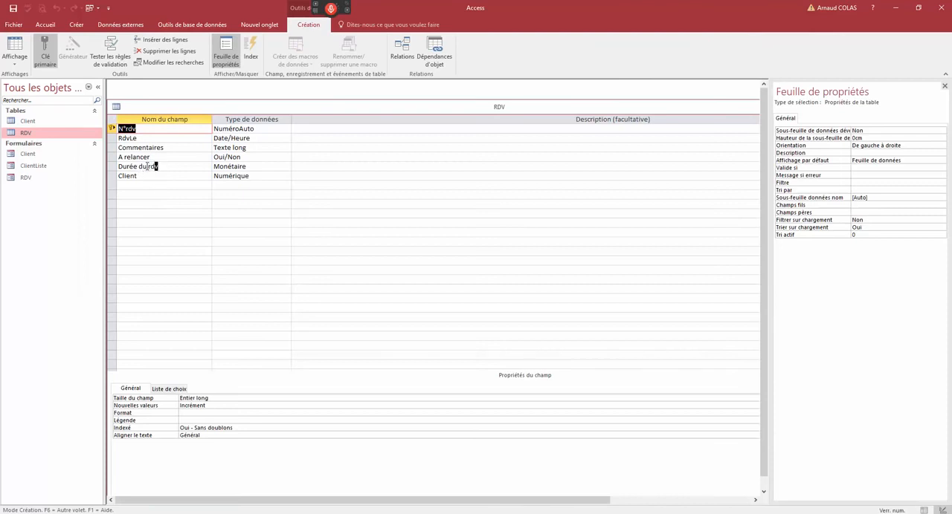
{"action": "left_click", "coordinate": [148, 166]}
{"action": "left_click", "coordinate": [235, 167]}
{"action": "left_click", "coordinate": [286, 167]}
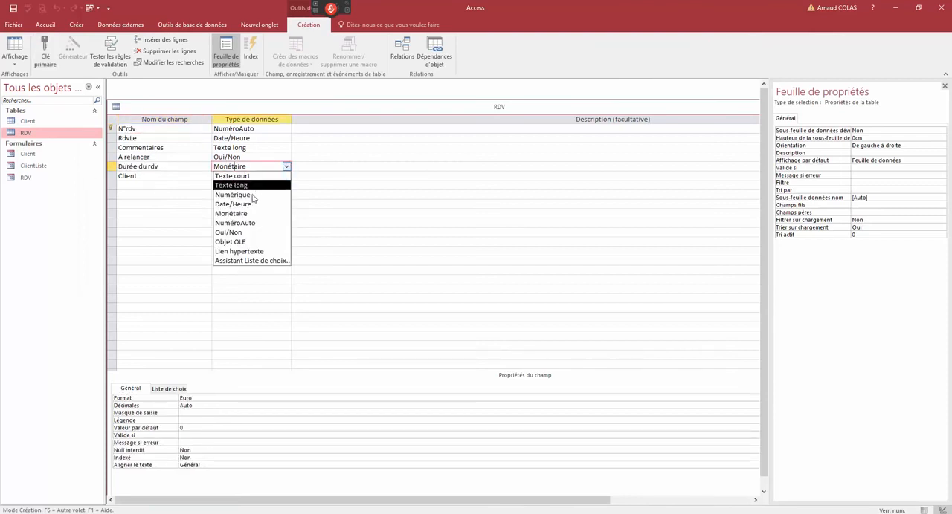
{"action": "left_click", "coordinate": [233, 203]}
{"action": "left_click", "coordinate": [286, 167]}
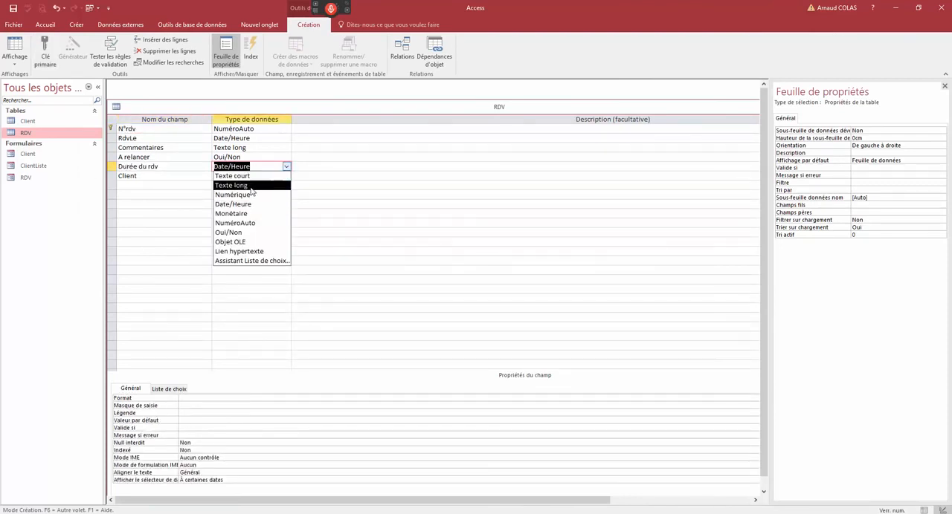
{"action": "left_click", "coordinate": [251, 194]}
{"action": "left_click", "coordinate": [249, 176]}
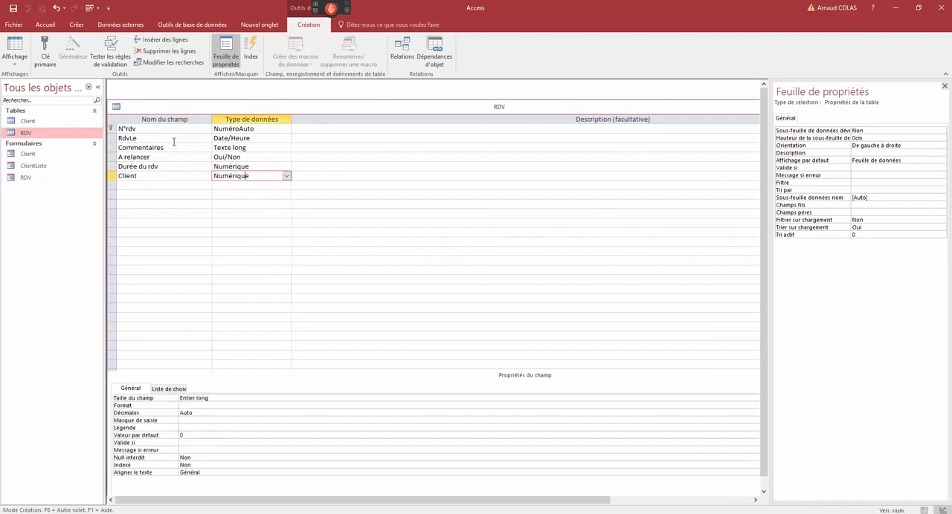
{"action": "double_click", "coordinate": [115, 109]}
{"action": "left_click", "coordinate": [414, 290]}
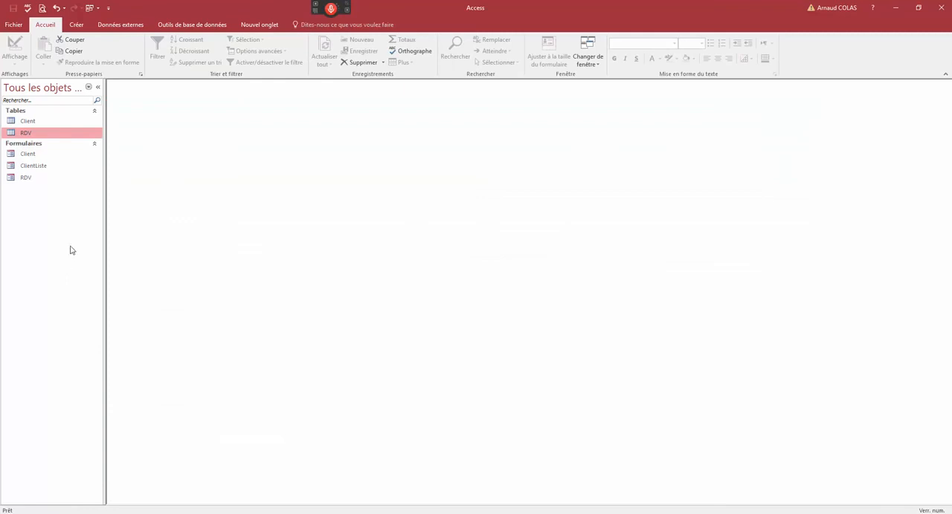
- Open the RDV form in design view and enlarge its window to show the whole detail section
{"action": "double_click", "coordinate": [30, 178]}
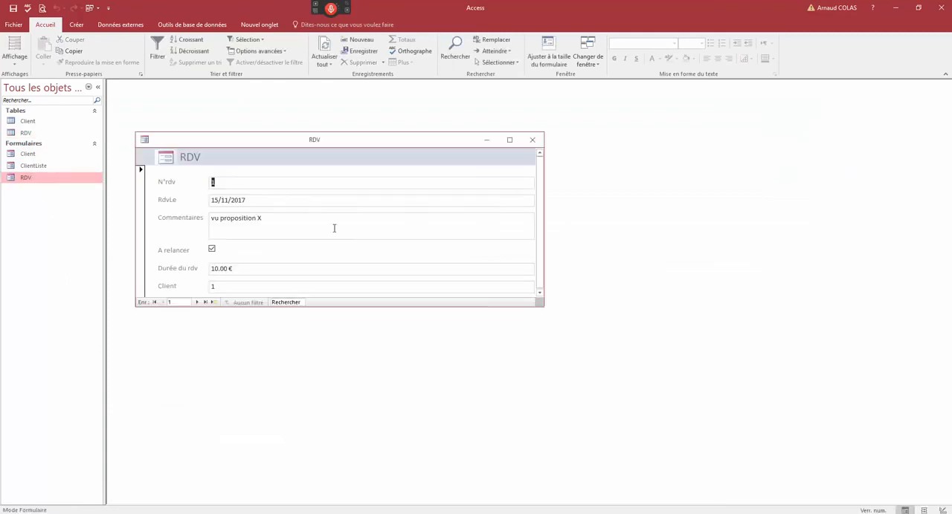
{"action": "right_click", "coordinate": [311, 139]}
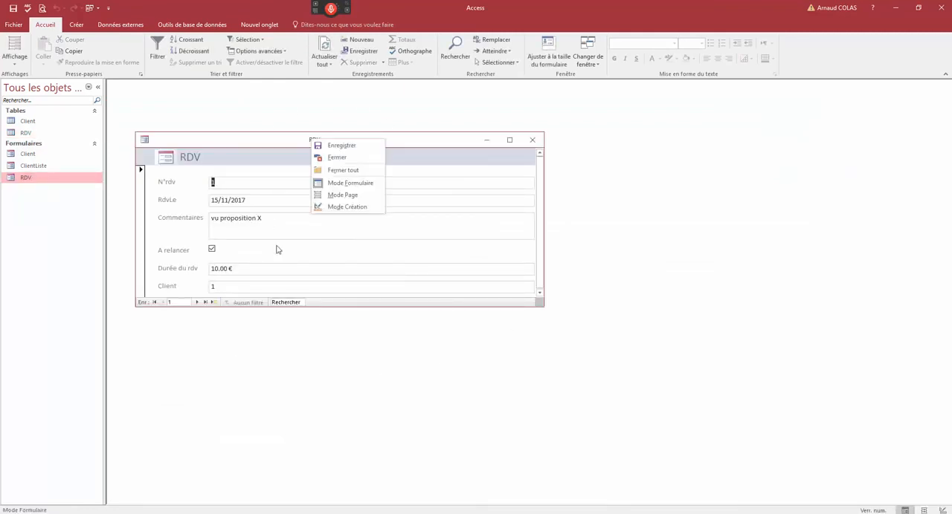
{"action": "left_click", "coordinate": [342, 207]}
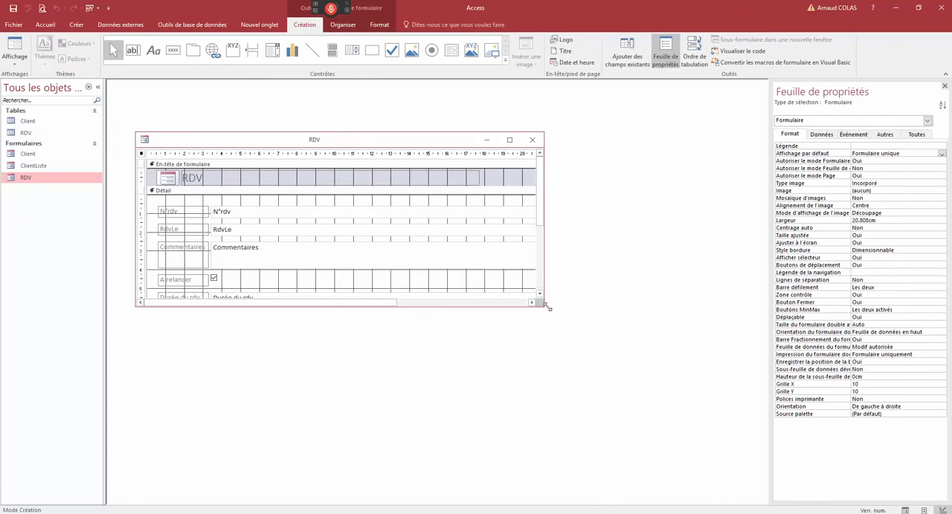
{"action": "left_click_drag", "start_coordinate": [546, 306], "coordinate": [666, 383]}
- Try resizing the RDV form's stacked field controls together, ending at about 16.7 cm wide
{"action": "left_click", "coordinate": [497, 212]}
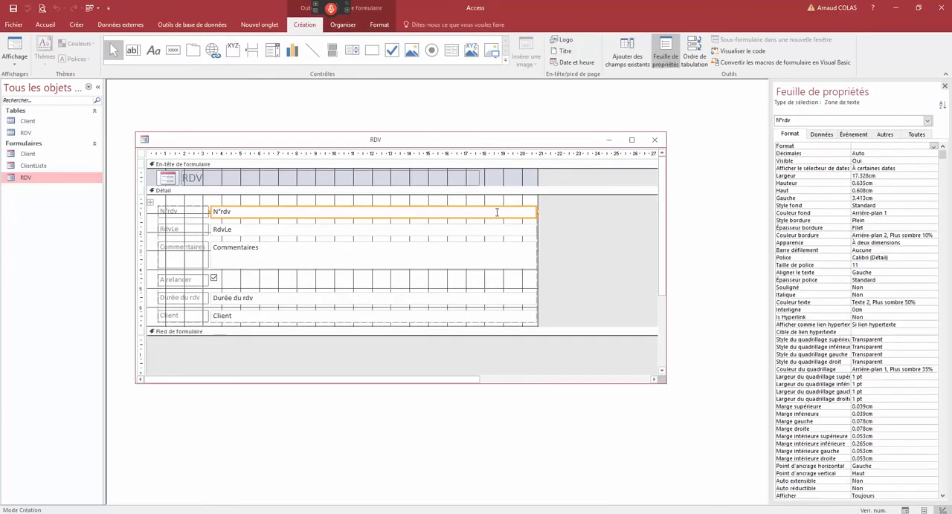
{"action": "left_click_drag", "start_coordinate": [517, 213], "coordinate": [472, 208]}
{"action": "left_click", "coordinate": [527, 219]}
{"action": "left_click", "coordinate": [520, 215]}
{"action": "key", "text": "ctrl+a"}
{"action": "left_click", "coordinate": [493, 216]}
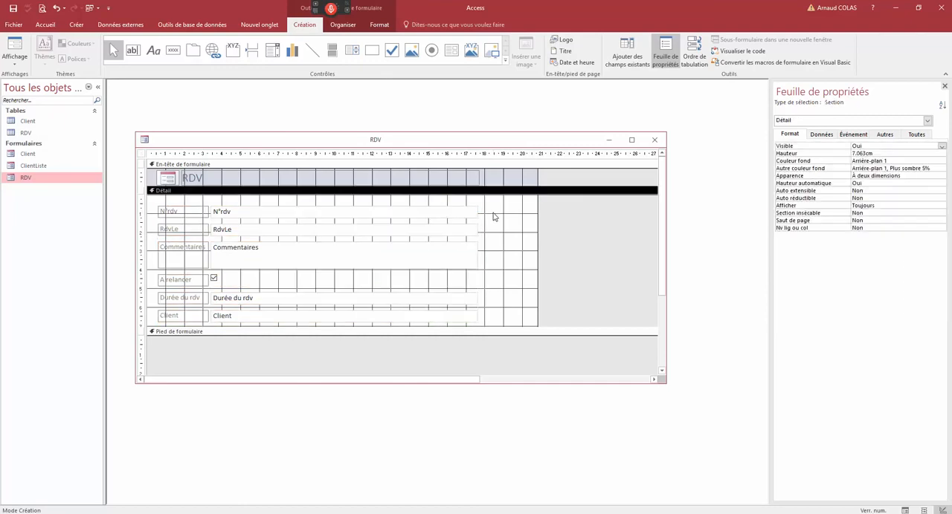
{"action": "left_click", "coordinate": [442, 213]}
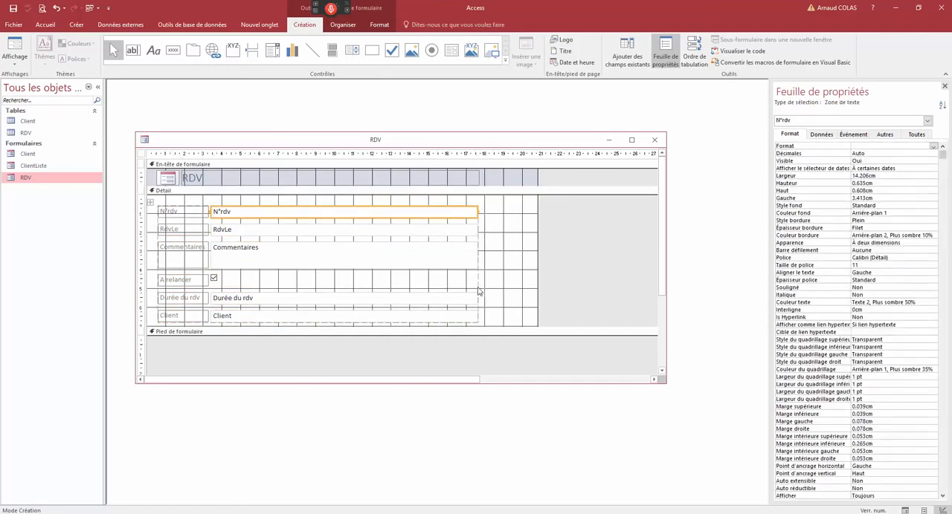
{"action": "left_click_drag", "start_coordinate": [479, 290], "coordinate": [503, 280]}
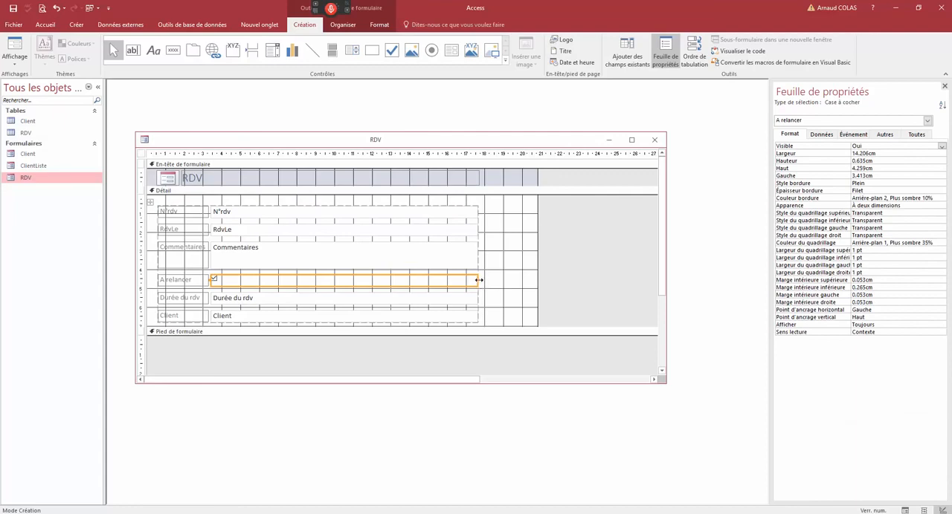
{"action": "left_click_drag", "start_coordinate": [479, 281], "coordinate": [528, 275]}
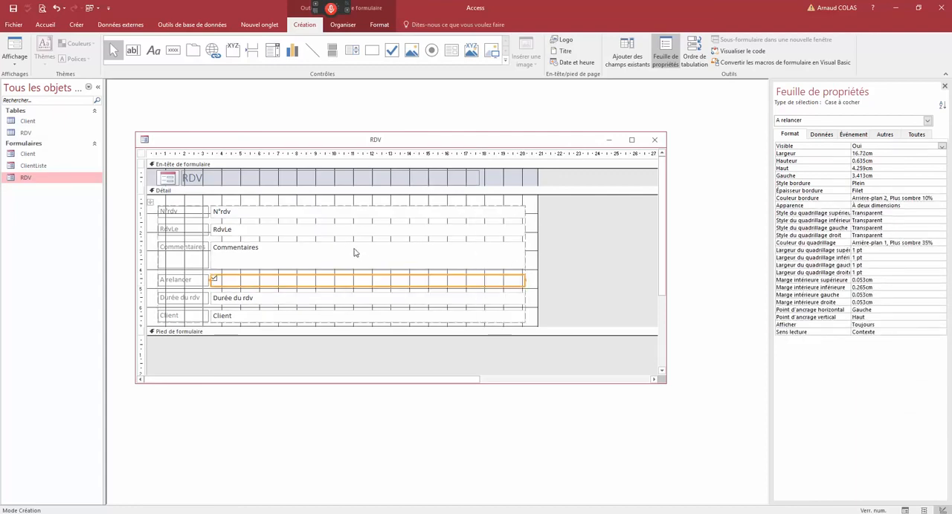
- Try moving the whole field layout slightly within the detail section, and close the RDV form without saving the changes
{"action": "left_click", "coordinate": [151, 202]}
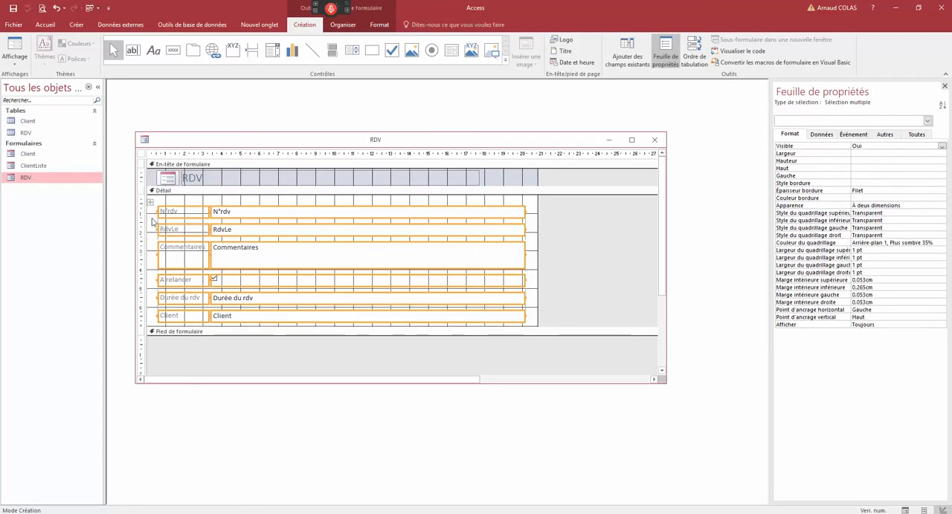
{"action": "right_click", "coordinate": [149, 208]}
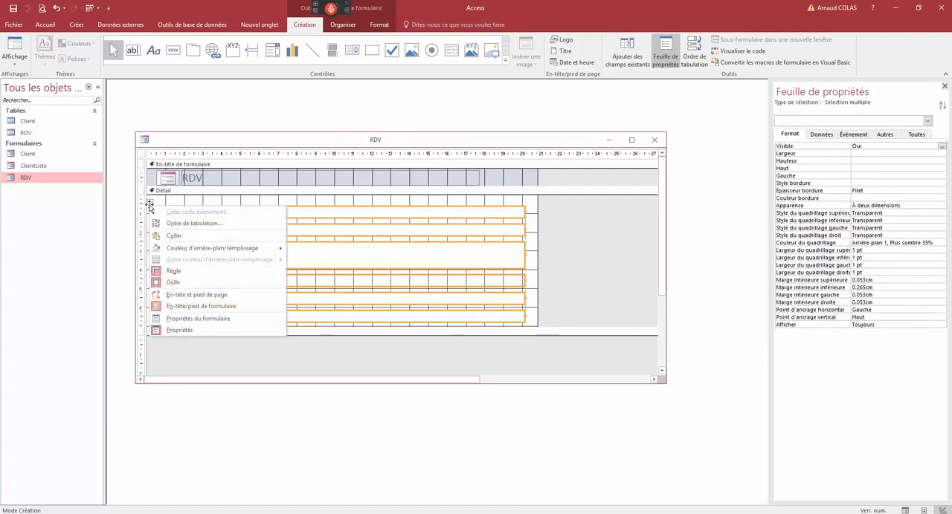
{"action": "key", "text": "Escape"}
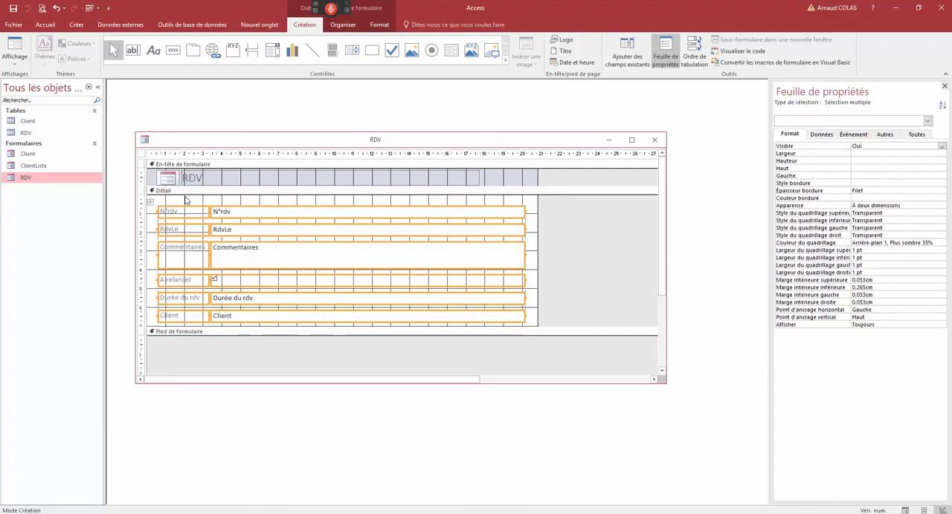
{"action": "mouse_move", "coordinate": [151, 204]}
{"action": "left_mouse_down"}
{"action": "mouse_move", "coordinate": [197, 234]}
{"action": "mouse_move", "coordinate": [154, 207]}
{"action": "left_mouse_up"}
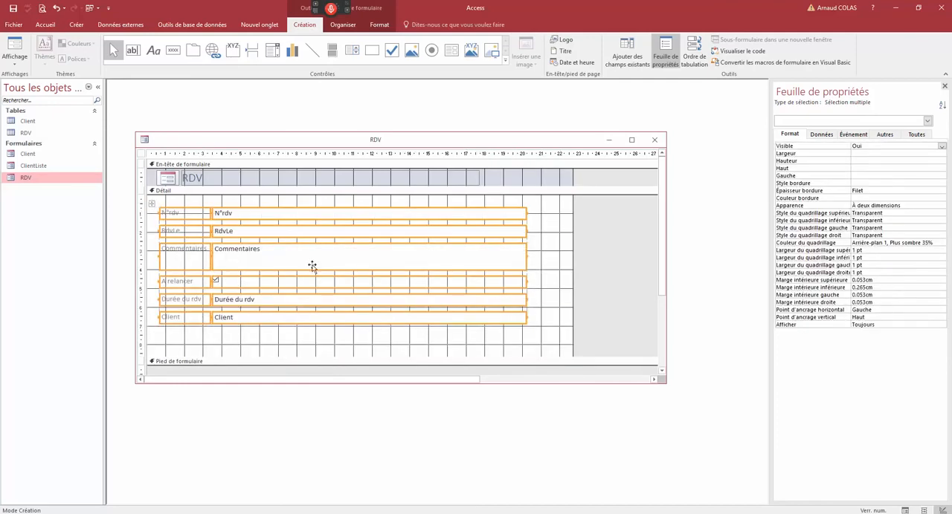
{"action": "left_click", "coordinate": [578, 212]}
{"action": "left_click", "coordinate": [654, 140]}
{"action": "left_click", "coordinate": [487, 294]}
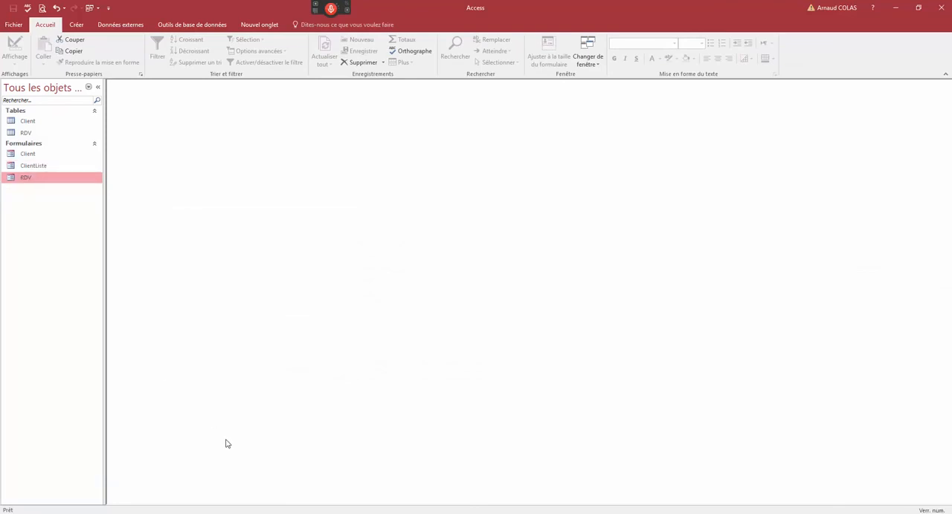
- Delete the existing RDV form permanently and create a new blank form in design view
{"action": "key", "text": "Delete"}
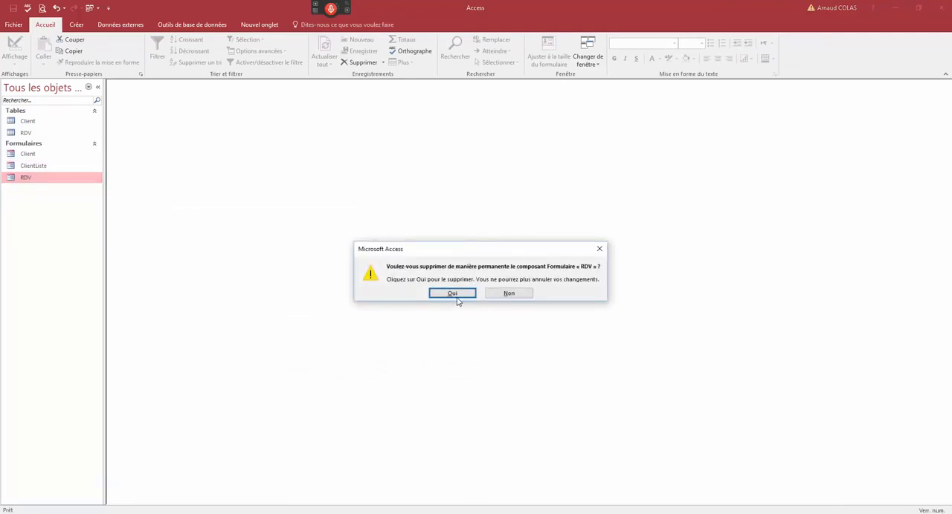
{"action": "left_click", "coordinate": [452, 294]}
{"action": "left_click", "coordinate": [78, 26]}
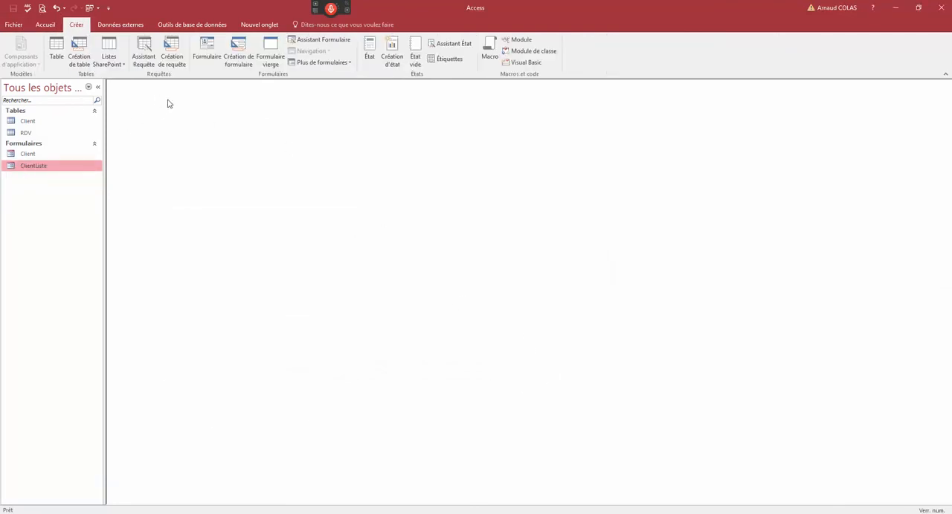
{"action": "left_click", "coordinate": [238, 51]}
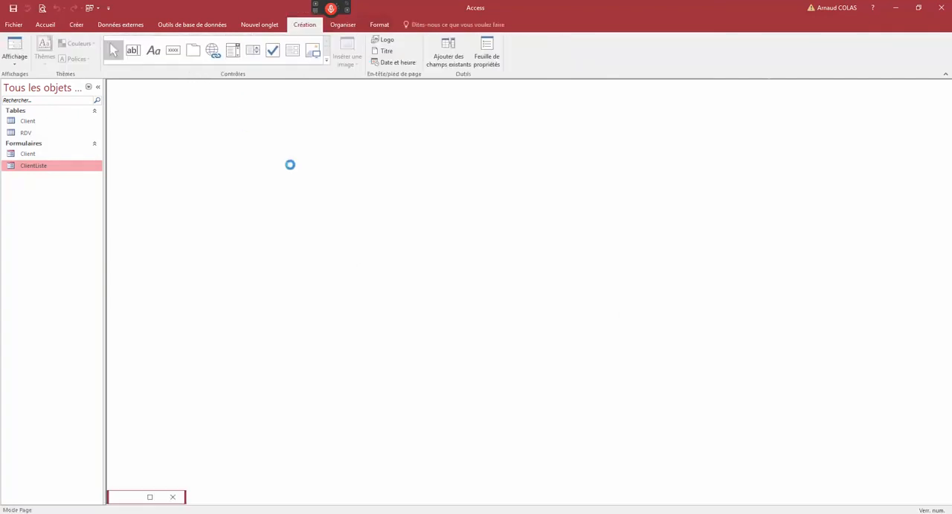
{"action": "right_click", "coordinate": [155, 115]}
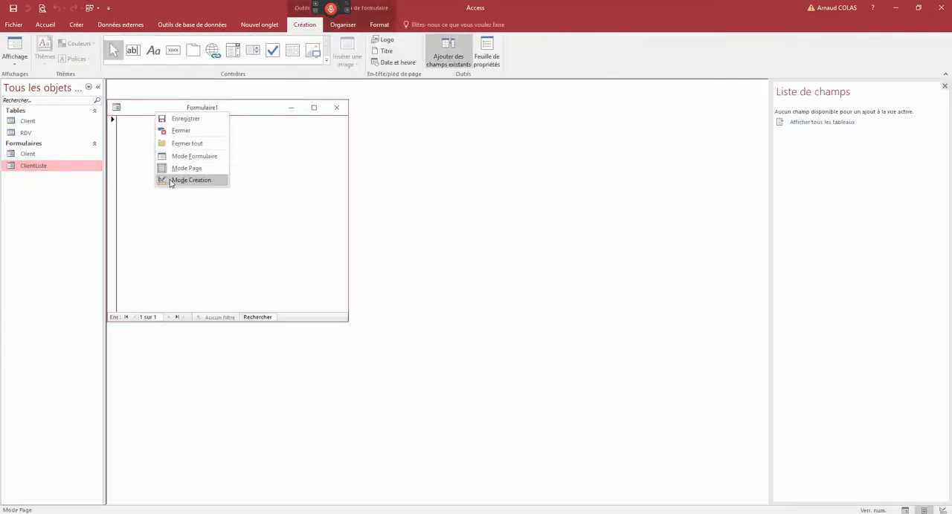
{"action": "left_click", "coordinate": [188, 181]}
- Set the new form's record source to RDV and its default view to Formulaires continus
{"action": "double_click", "coordinate": [113, 123]}
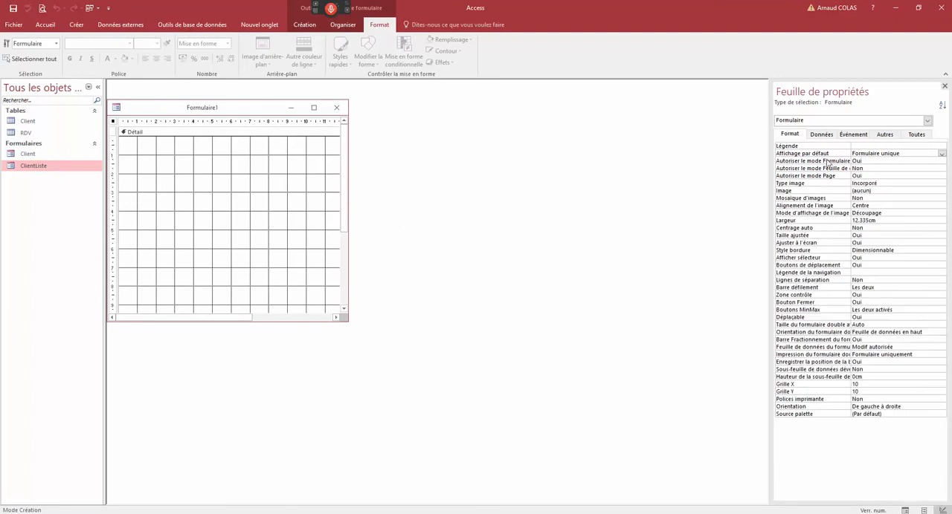
{"action": "left_click", "coordinate": [916, 134]}
{"action": "left_click", "coordinate": [885, 146]}
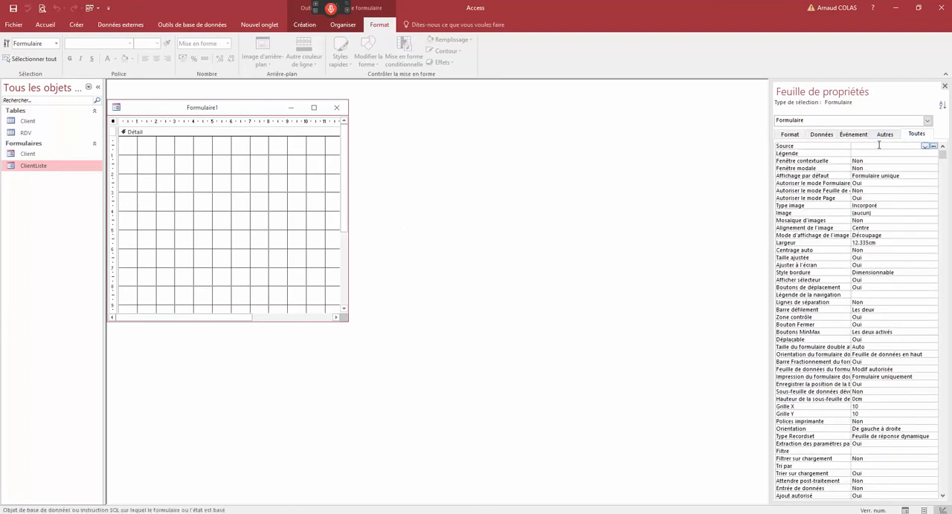
{"action": "type", "text": "RDV"}
{"action": "left_click", "coordinate": [842, 178]}
{"action": "double_click", "coordinate": [879, 174]}
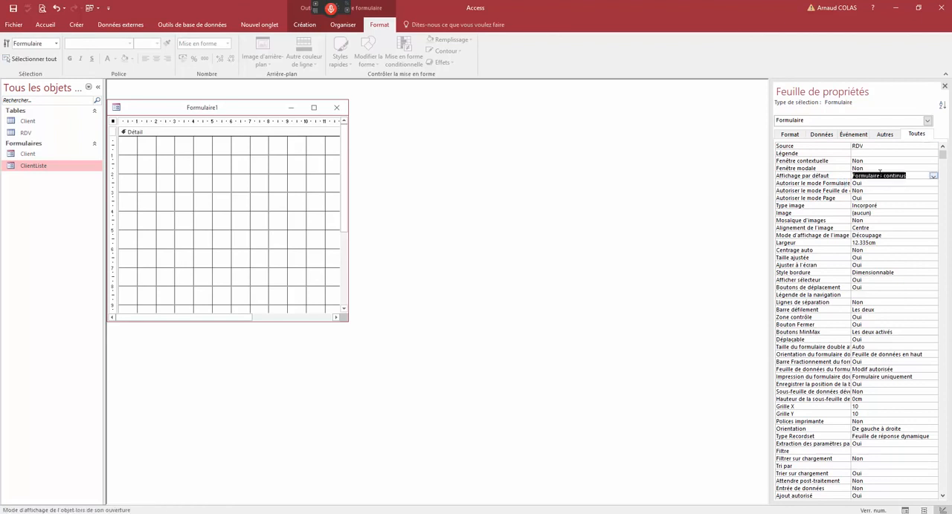
{"action": "left_click", "coordinate": [879, 198]}
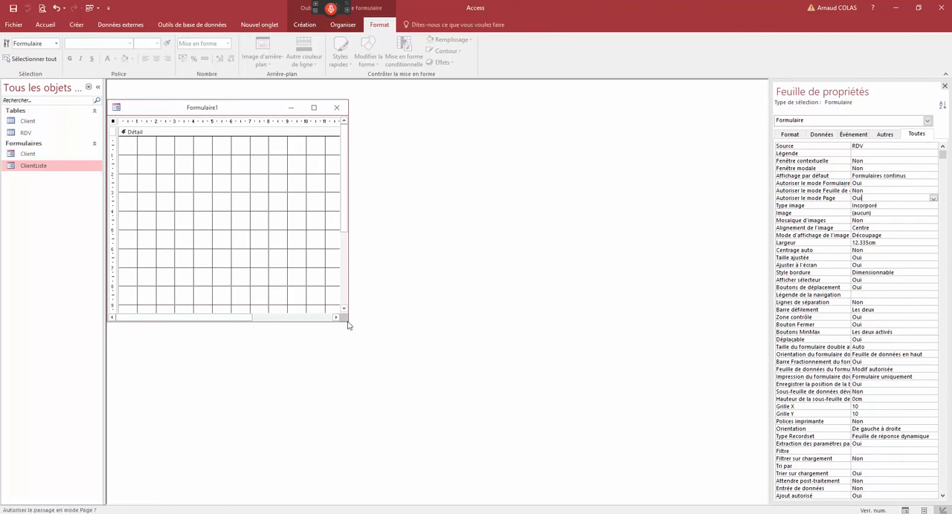
- Add all six RDV fields, from N°rdv to Client, to the detail section and enlarge the form window to show them
{"action": "left_click", "coordinate": [305, 25]}
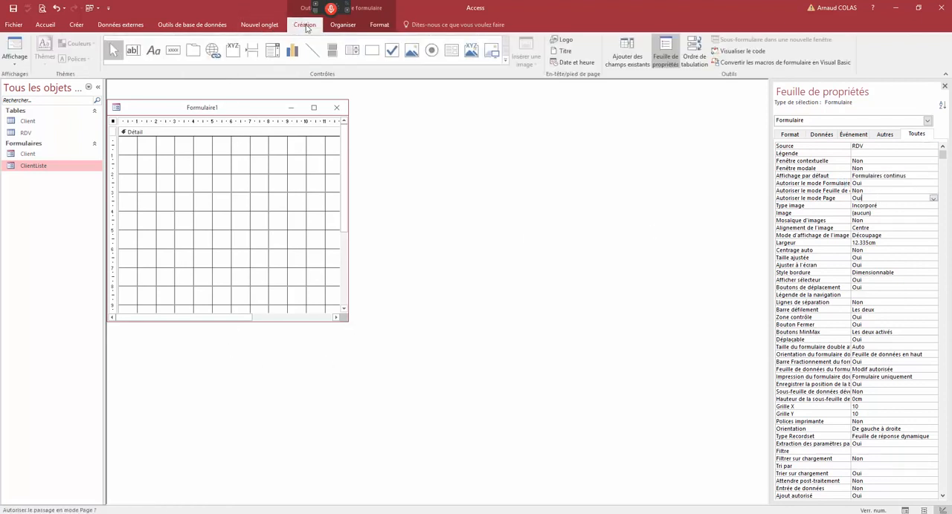
{"action": "left_click", "coordinate": [660, 58]}
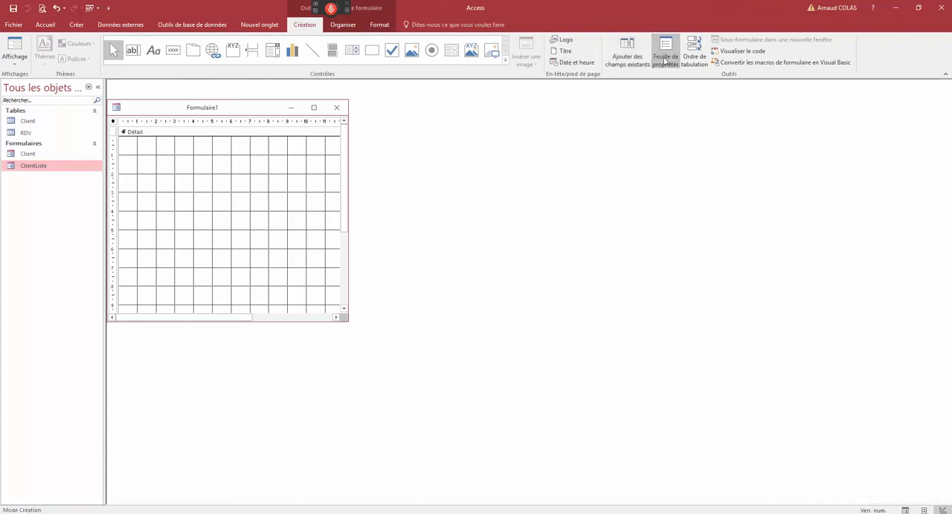
{"action": "left_click", "coordinate": [617, 58]}
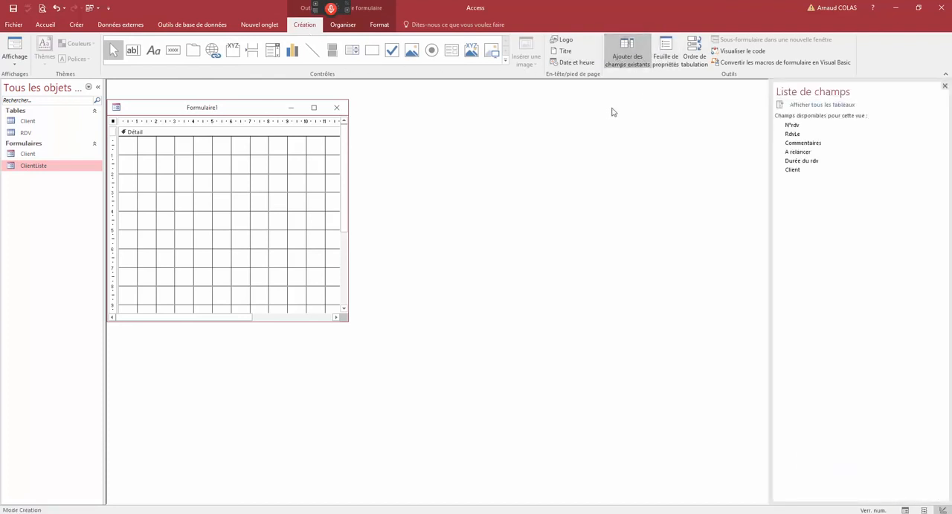
{"action": "left_click", "coordinate": [804, 127]}
{"action": "left_click", "coordinate": [803, 171], "text": "shift"}
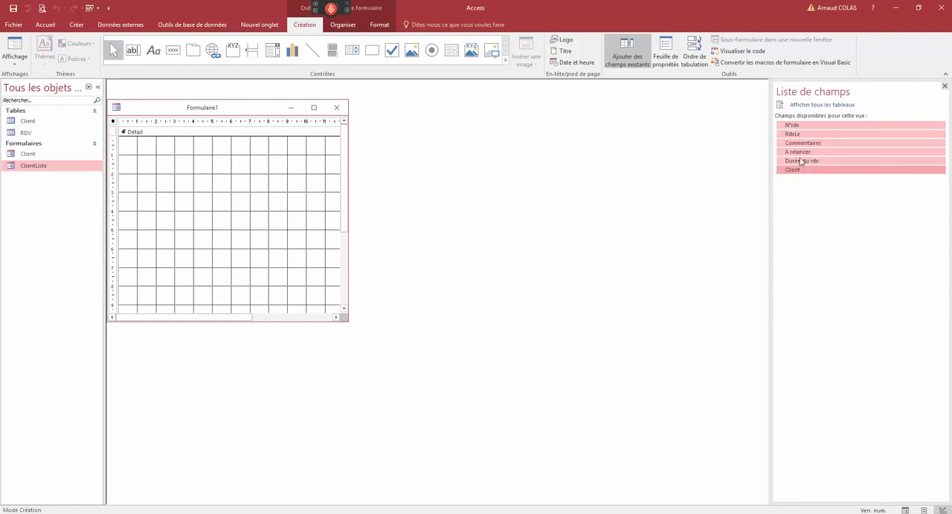
{"action": "left_click_drag", "start_coordinate": [304, 269], "coordinate": [203, 216]}
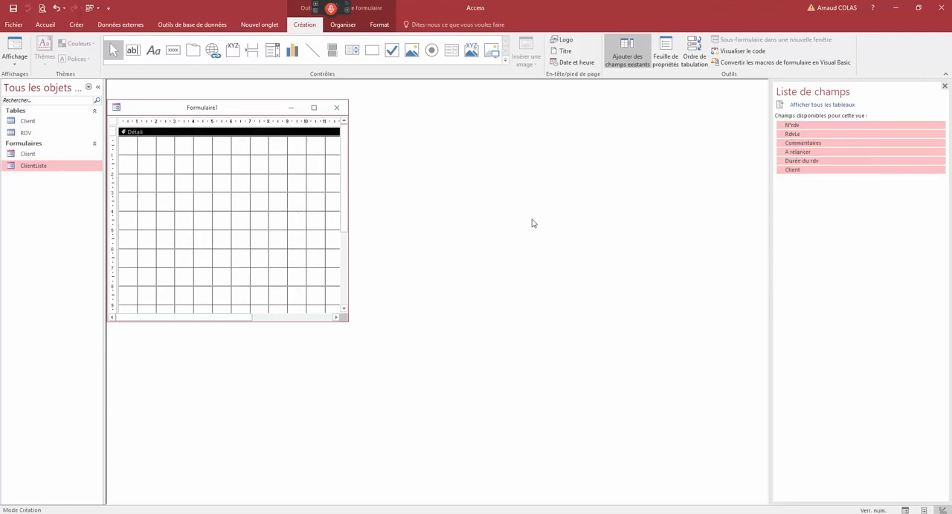
{"action": "left_click_drag", "start_coordinate": [803, 135], "coordinate": [276, 202]}
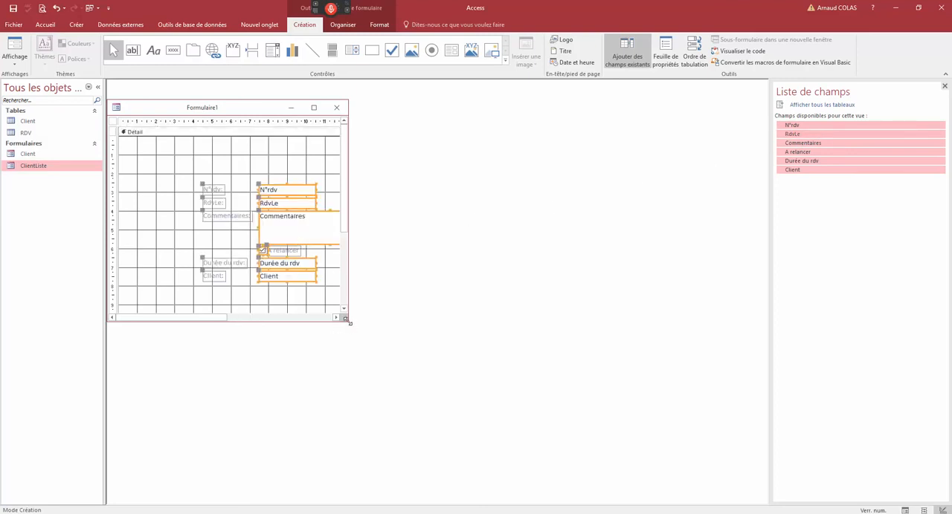
{"action": "left_click_drag", "start_coordinate": [347, 320], "coordinate": [767, 428]}
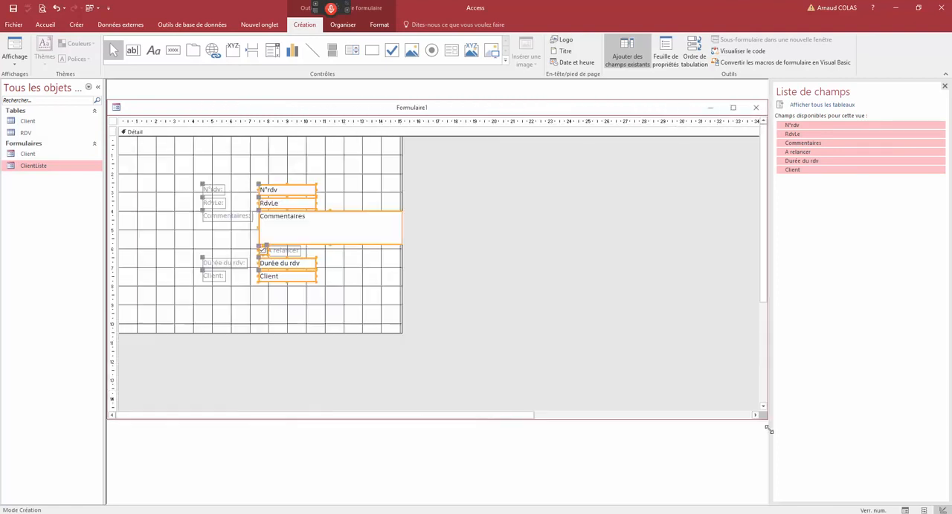
{"action": "left_click", "coordinate": [559, 237]}
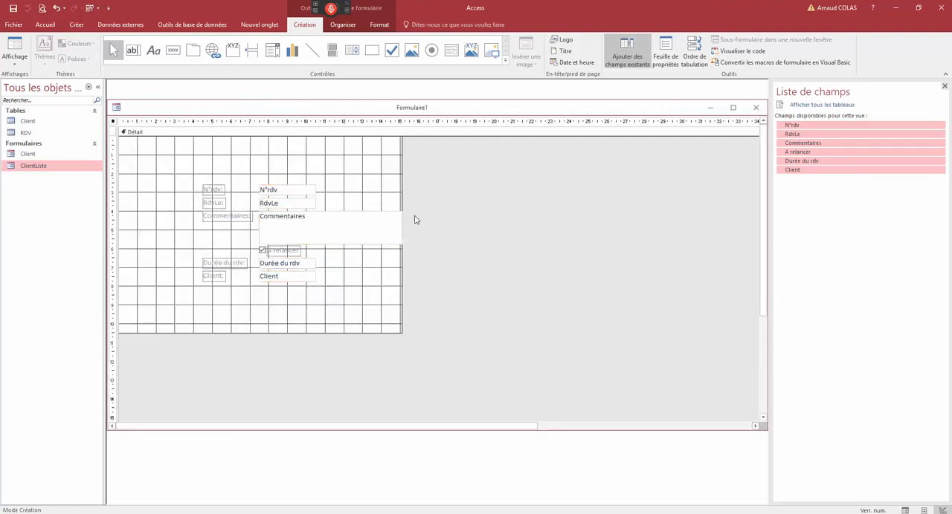
- Place the N°rdv field without its label in the upper-left corner of the detail section, narrowed to about 1.2 cm
{"action": "left_click", "coordinate": [213, 191]}
{"action": "key", "text": "ctrl+x"}
{"action": "key", "text": "ctrl+v"}
{"action": "mouse_move", "coordinate": [132, 142]}
{"action": "left_mouse_down"}
{"action": "mouse_move", "coordinate": [181, 164]}
{"action": "mouse_move", "coordinate": [157, 148]}
{"action": "mouse_move", "coordinate": [175, 141]}
{"action": "mouse_move", "coordinate": [145, 143]}
{"action": "left_mouse_up"}
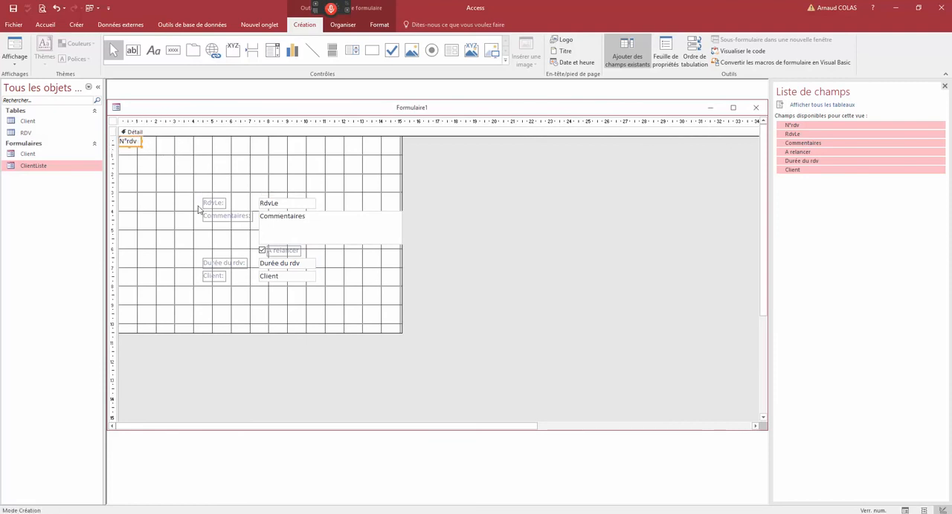
- Delete the RdvLe and Commentaires labels and line up both fields beside N°rdv along the detail section's upper edge
{"action": "left_click", "coordinate": [214, 203]}
{"action": "key", "text": "Delete"}
{"action": "left_click_drag", "start_coordinate": [268, 207], "coordinate": [154, 145]}
{"action": "left_click", "coordinate": [246, 220]}
{"action": "key", "text": "Delete"}
{"action": "left_click_drag", "start_coordinate": [268, 223], "coordinate": [213, 148]}
- Place the A relancer check box beside Commentaires and the Durée du rdv field, without its label and narrowed, beneath it
{"action": "left_click", "coordinate": [238, 265]}
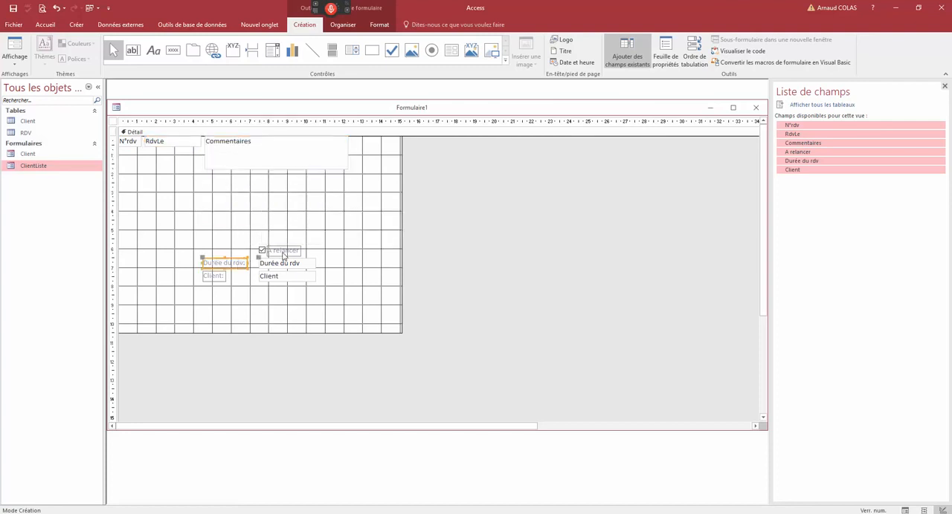
{"action": "left_click", "coordinate": [272, 248]}
{"action": "left_click_drag", "start_coordinate": [275, 247], "coordinate": [367, 140]}
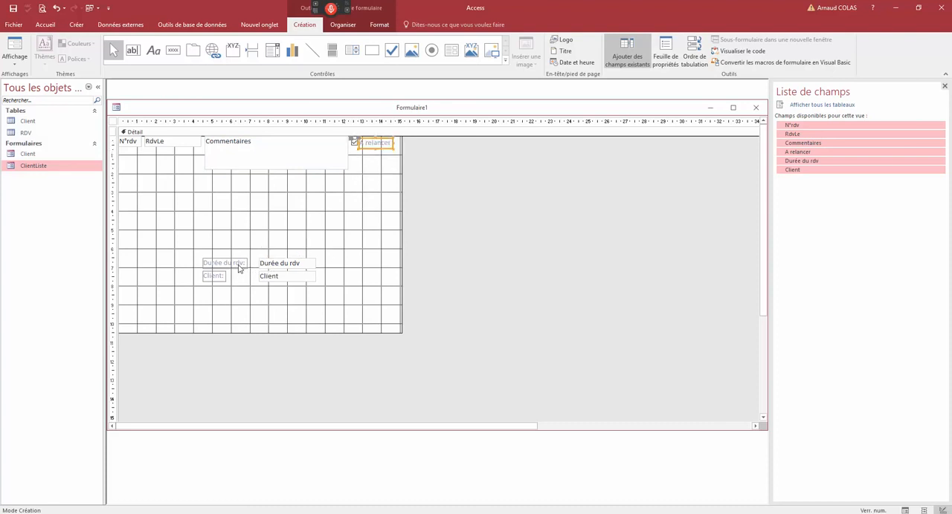
{"action": "left_click", "coordinate": [238, 266]}
{"action": "key", "text": "Delete"}
{"action": "left_click_drag", "start_coordinate": [275, 265], "coordinate": [386, 157]}
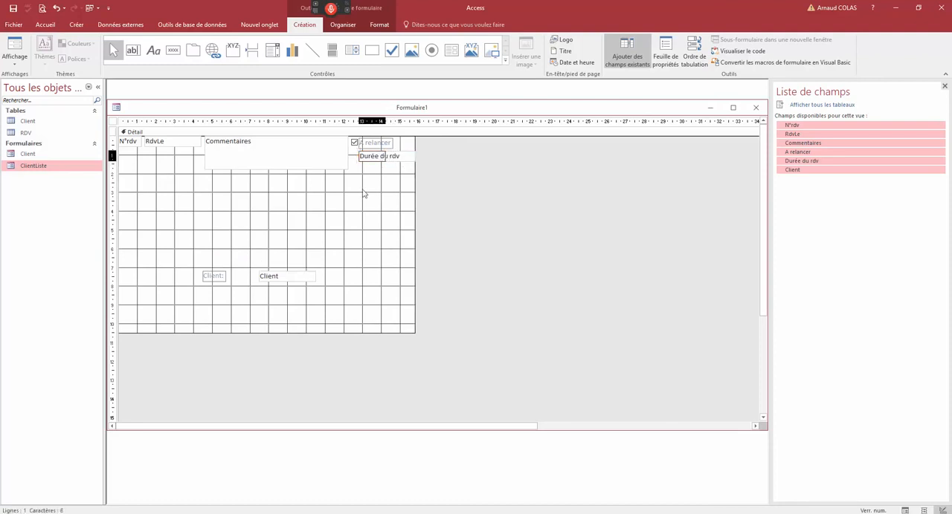
- Place the Client field without its label below N°rdv and reduce the detail section's height to about 2 cm
{"action": "left_click_drag", "start_coordinate": [272, 279], "coordinate": [138, 164]}
{"action": "left_click", "coordinate": [136, 167]}
{"action": "key", "text": "Delete"}
{"action": "left_click_drag", "start_coordinate": [196, 333], "coordinate": [208, 174]}
- Preview the new form in form view and open the Client form alongside it
{"action": "right_click", "coordinate": [226, 114]}
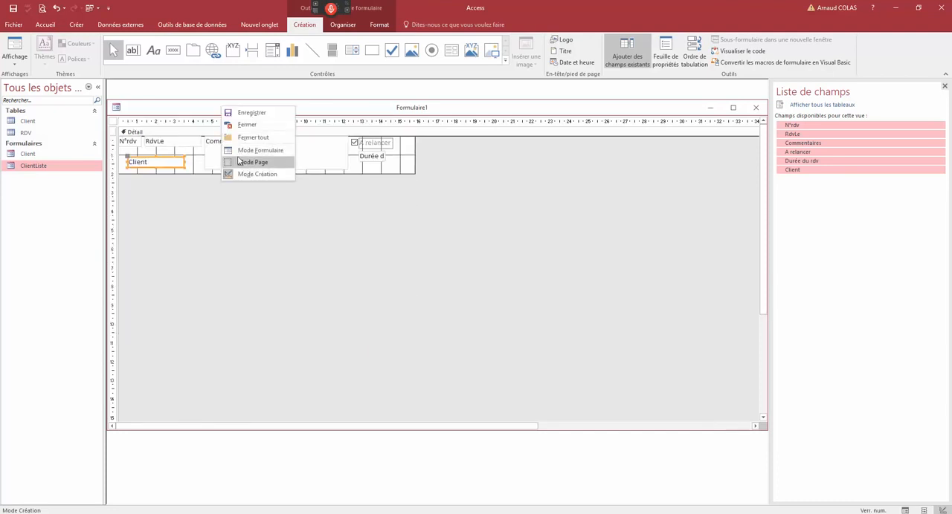
{"action": "left_click", "coordinate": [239, 157]}
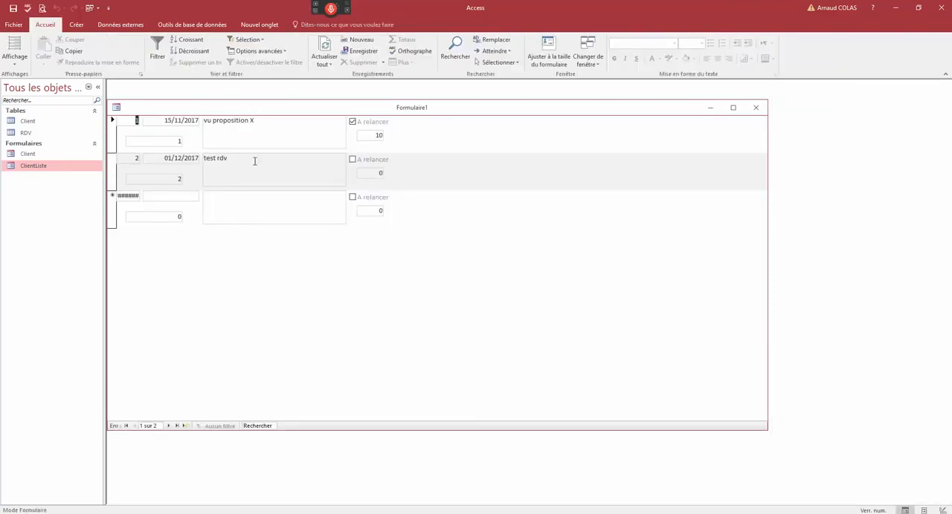
{"action": "left_click_drag", "start_coordinate": [249, 110], "coordinate": [296, 134]}
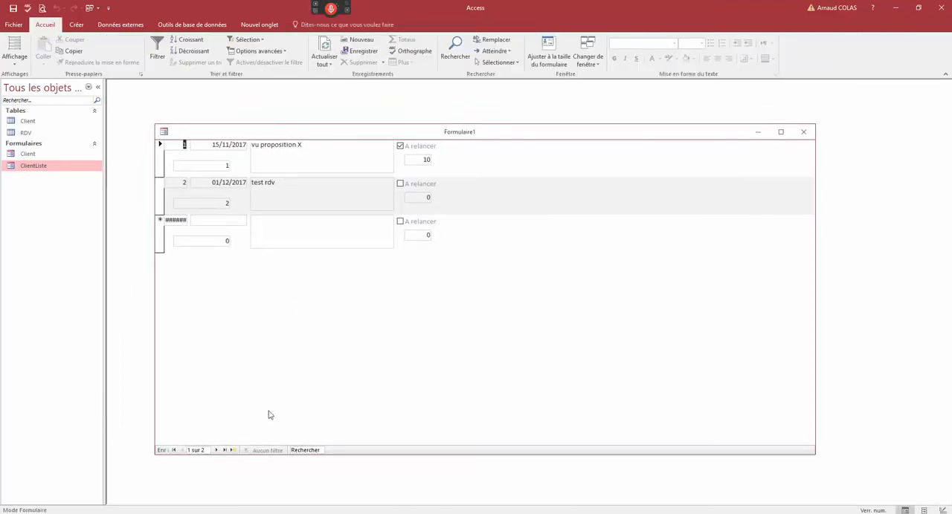
{"action": "double_click", "coordinate": [45, 154]}
{"action": "left_click_drag", "start_coordinate": [602, 174], "coordinate": [652, 110]}
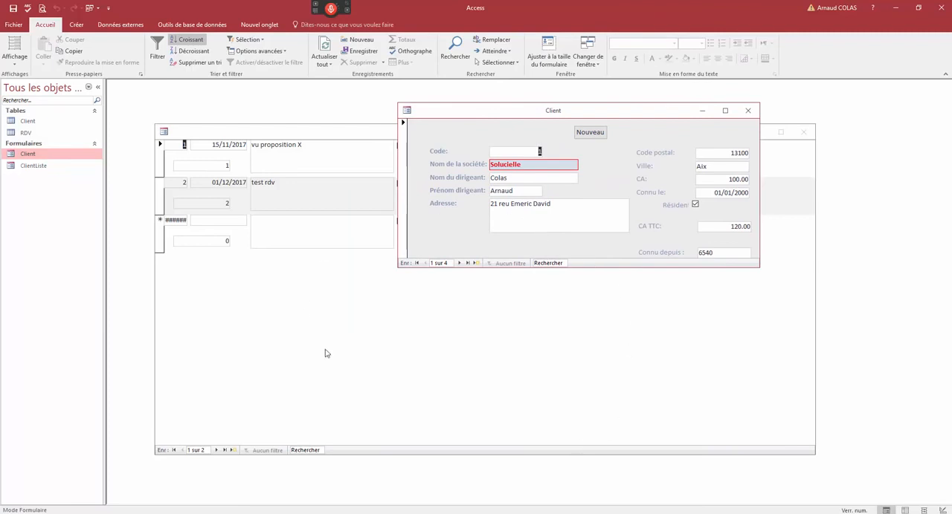
- Close the new appointment form and save it under the name RDV
{"action": "left_click", "coordinate": [807, 134]}
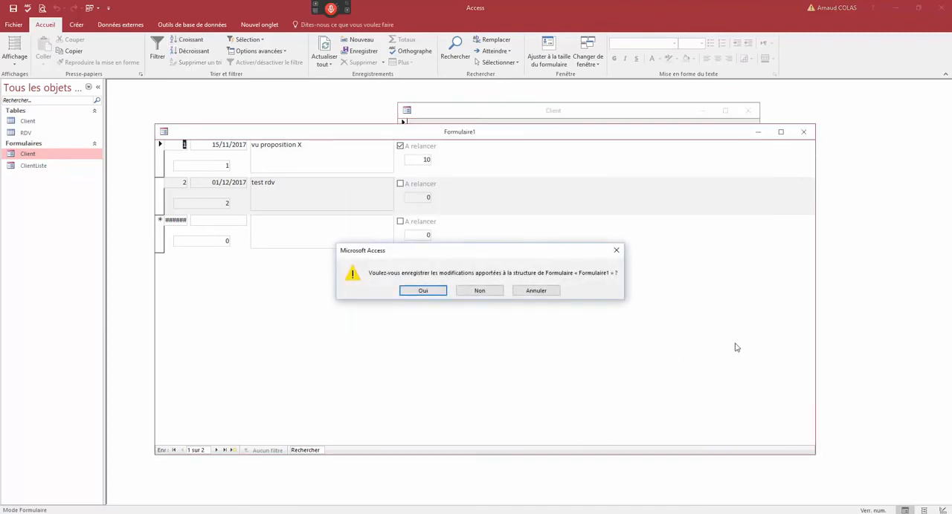
{"action": "left_click", "coordinate": [436, 291]}
{"action": "type", "text": "RDV"}
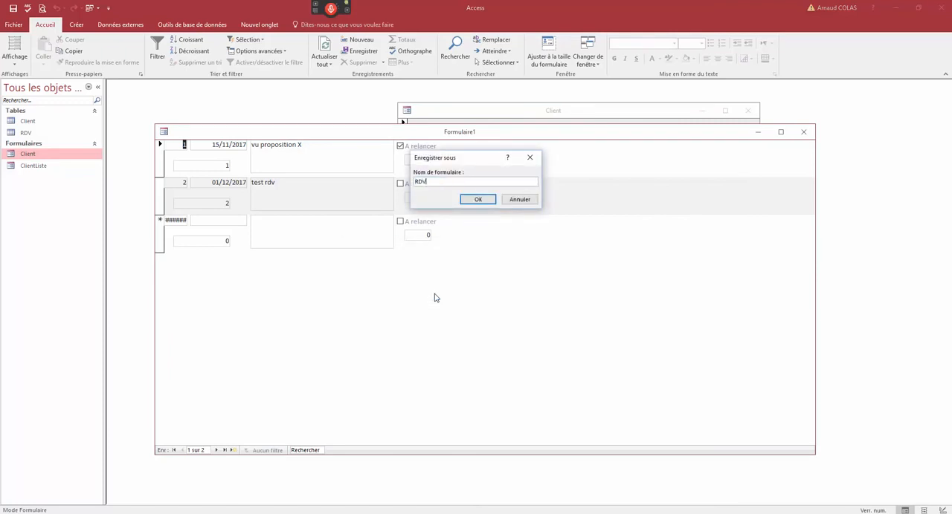
{"action": "key", "text": "Return"}
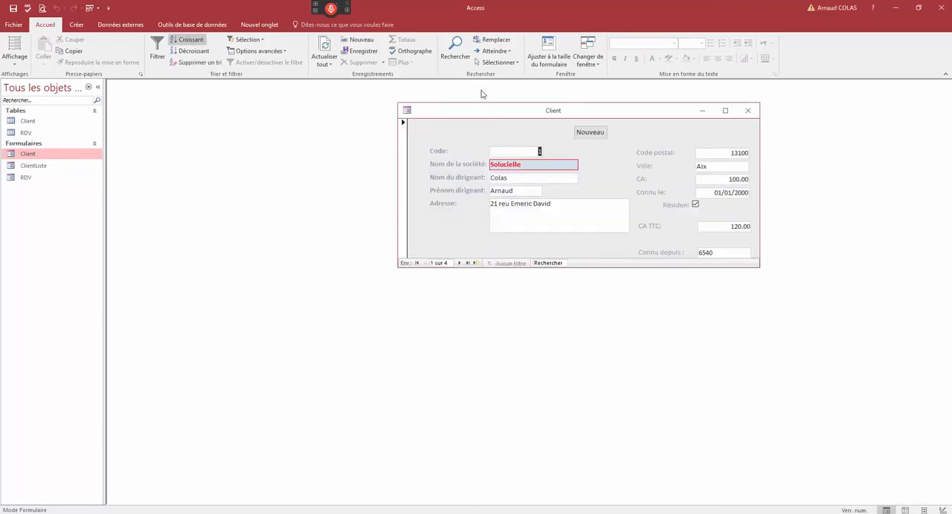
- Switch the Client form to design view, enlarge its window and extend the detail section to about 12.7 cm high
{"action": "right_click", "coordinate": [491, 112]}
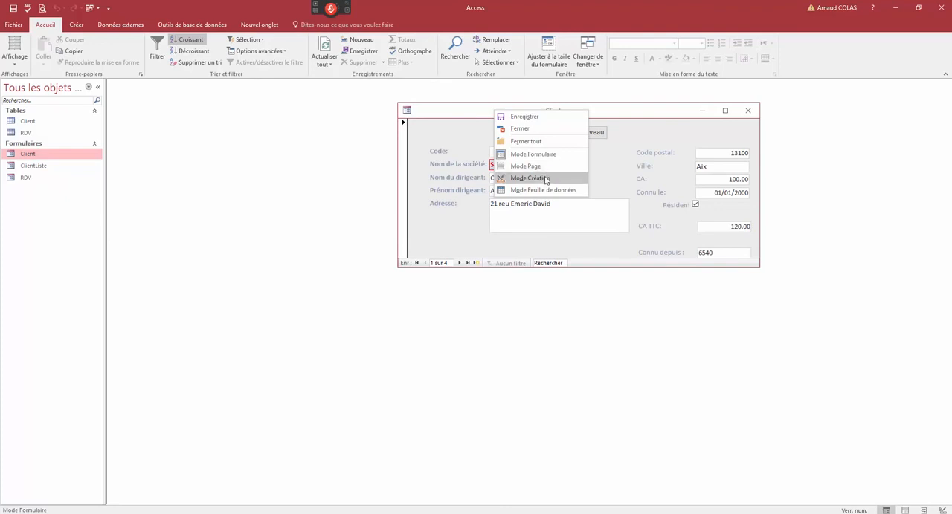
{"action": "left_click", "coordinate": [539, 177]}
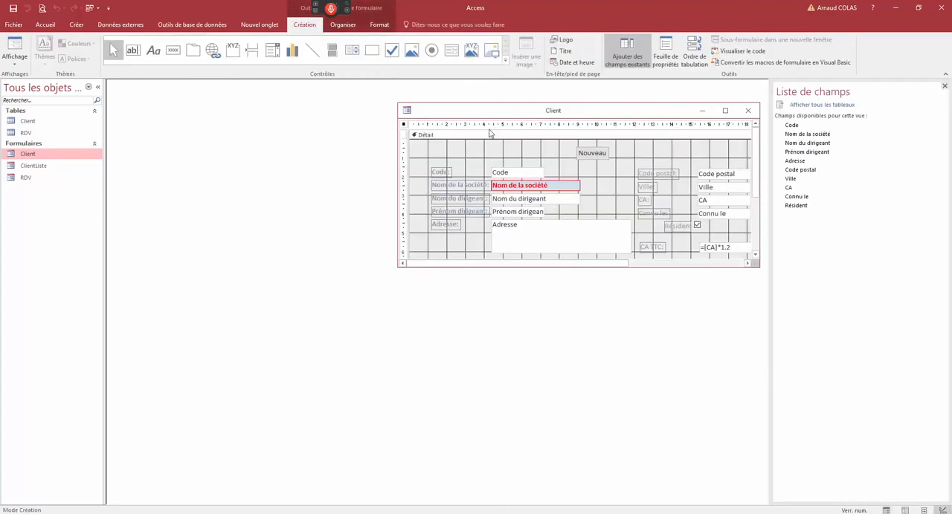
{"action": "left_click_drag", "start_coordinate": [484, 115], "coordinate": [262, 126]}
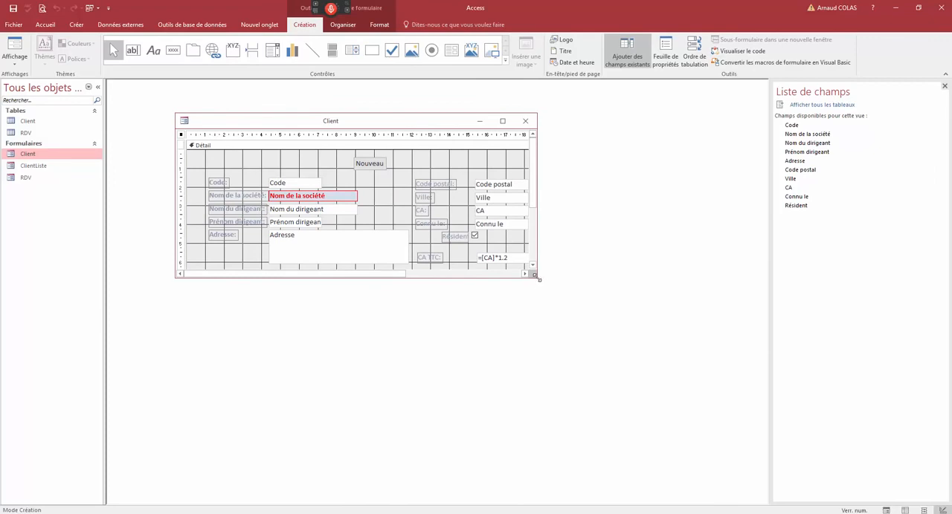
{"action": "left_click_drag", "start_coordinate": [562, 297], "coordinate": [698, 418]}
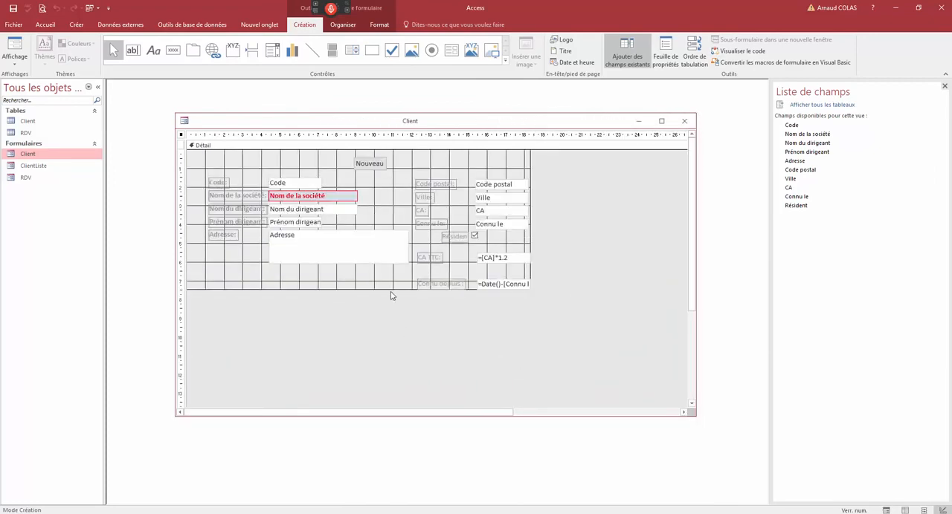
{"action": "left_click_drag", "start_coordinate": [392, 291], "coordinate": [414, 390]}
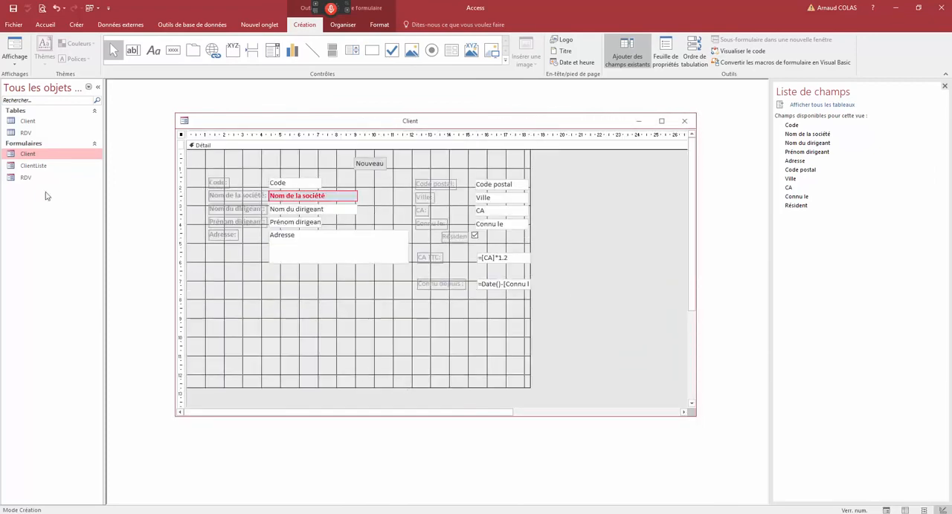
- Embed the RDV form as a subform below the Client fields, enlarge it to about 18 by 4.7 cm, and slightly widen the Client form
{"action": "left_click_drag", "start_coordinate": [30, 179], "coordinate": [217, 315]}
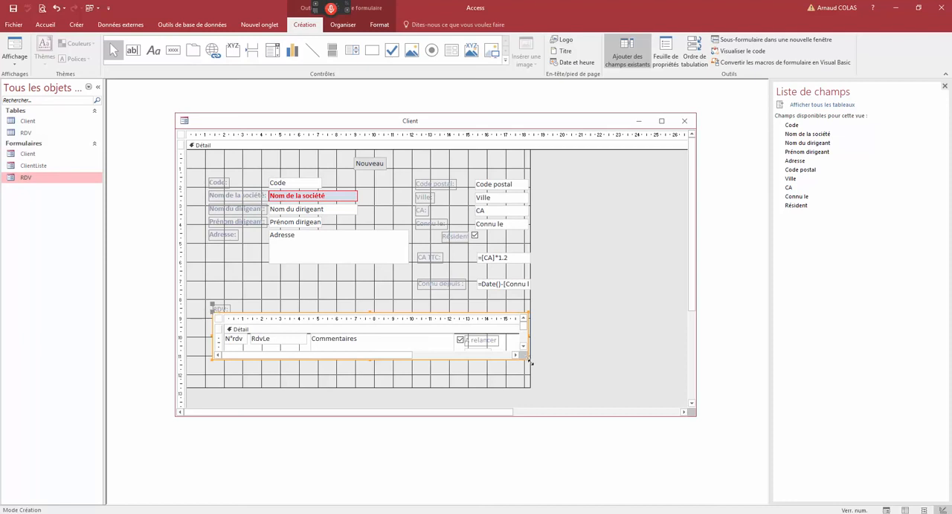
{"action": "left_click_drag", "start_coordinate": [530, 363], "coordinate": [548, 399]}
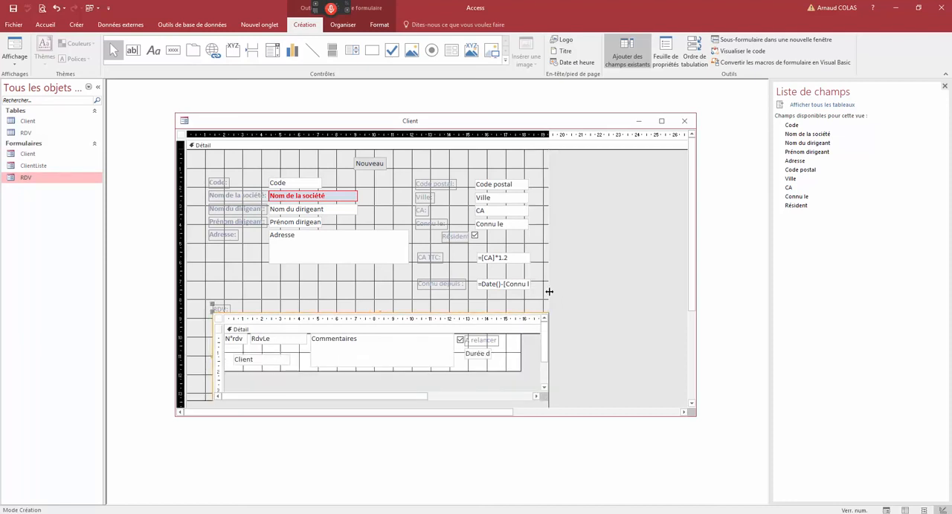
{"action": "left_click_drag", "start_coordinate": [548, 292], "coordinate": [554, 291]}
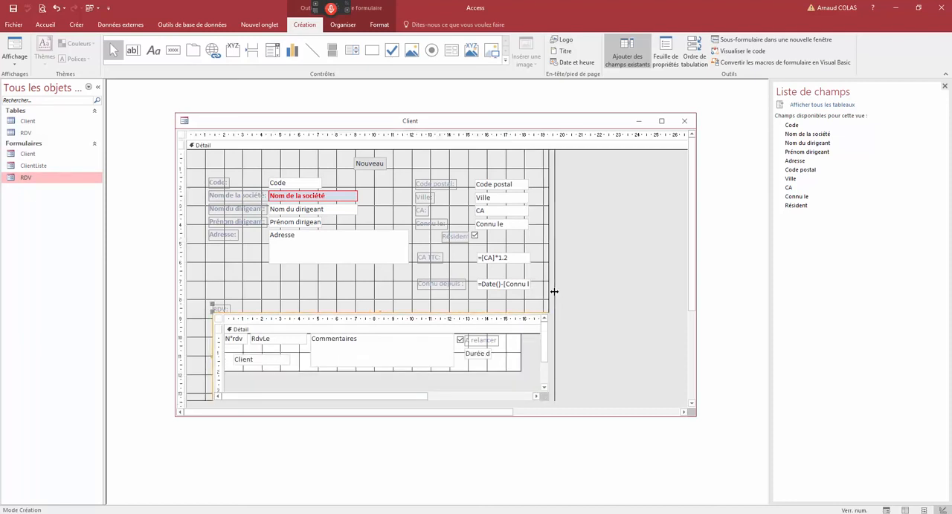
- Open the data properties for the RDV subform embedded in the Client form
{"action": "right_click", "coordinate": [471, 318]}
{"action": "left_click", "coordinate": [505, 408]}
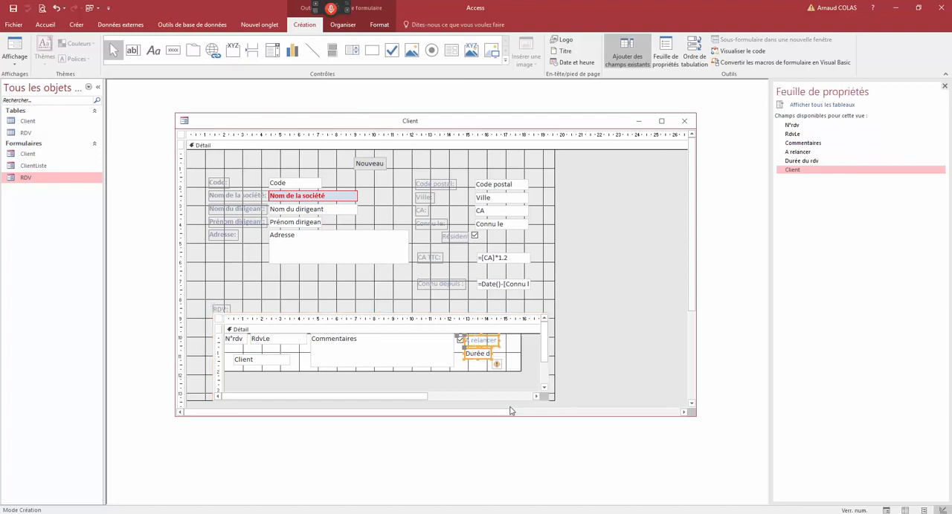
{"action": "left_click", "coordinate": [821, 135]}
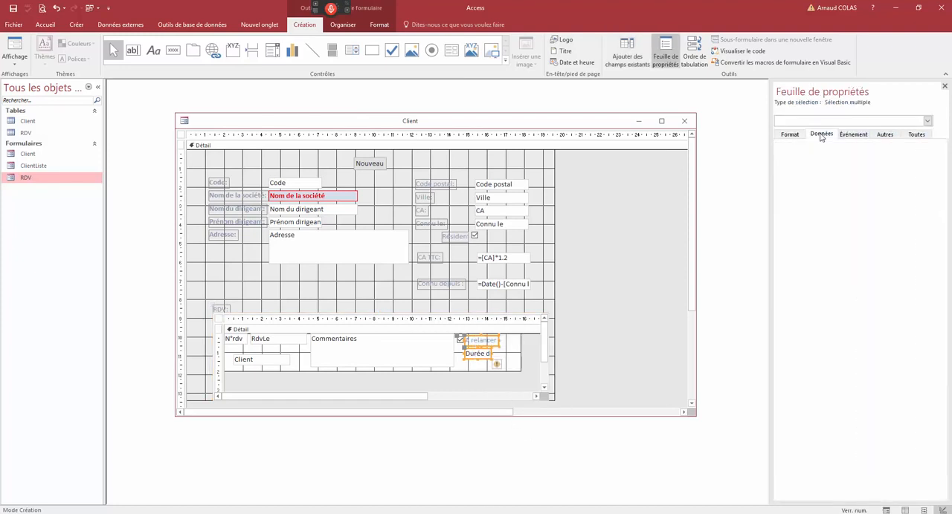
{"action": "left_click", "coordinate": [525, 313]}
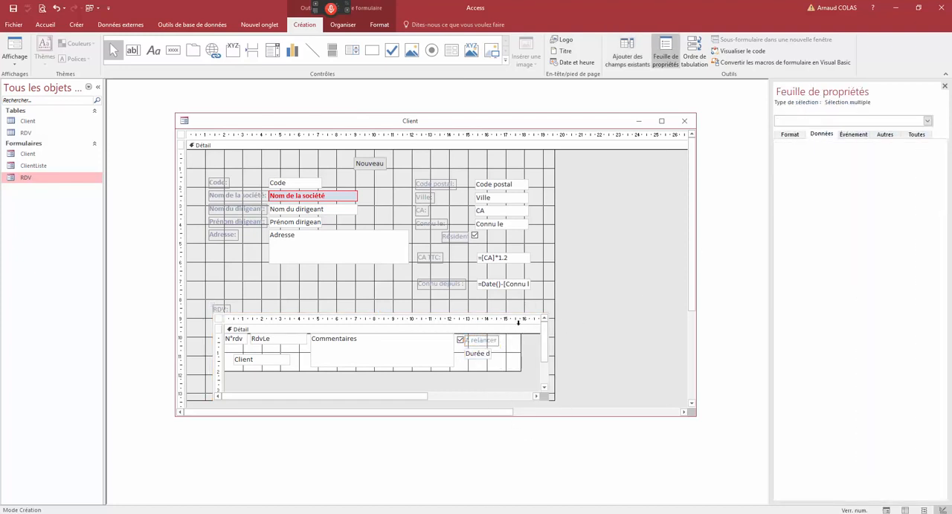
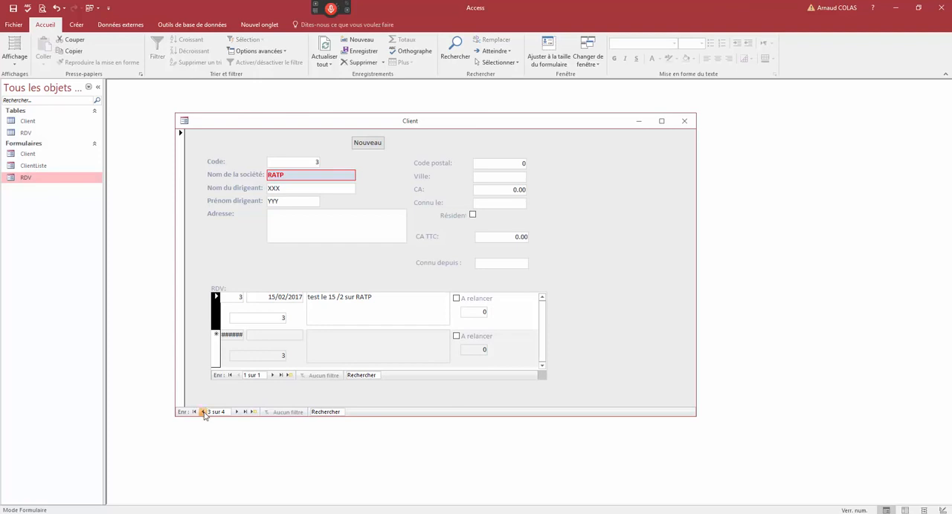
- Browse between the SNCF and RATP client records and check the client code on their linked appointments
{"action": "left_click", "coordinate": [202, 413]}
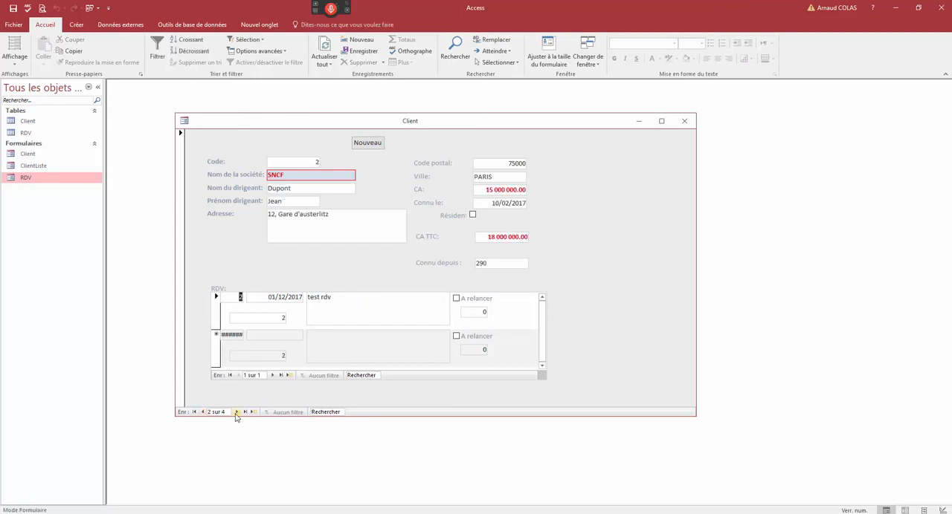
{"action": "left_click", "coordinate": [237, 413]}
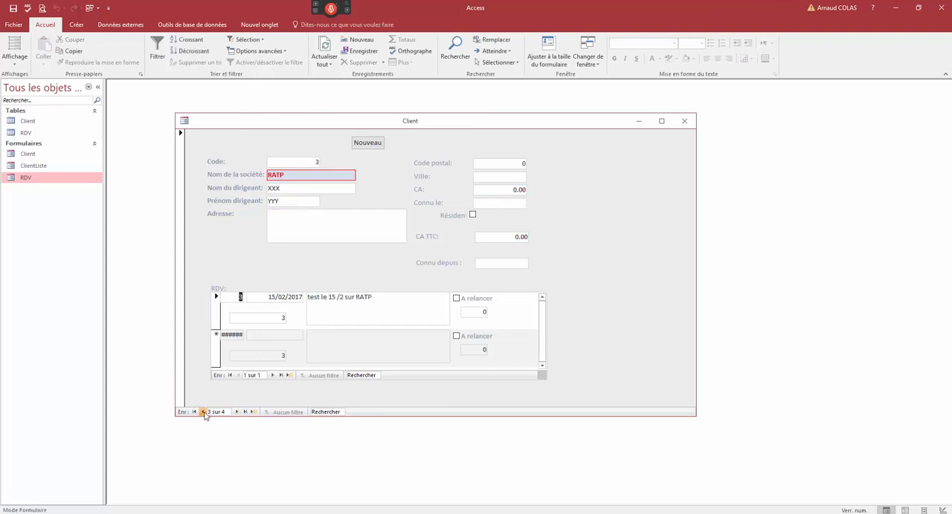
{"action": "left_click", "coordinate": [202, 412]}
{"action": "left_click", "coordinate": [237, 412]}
{"action": "left_click", "coordinate": [283, 318]}
{"action": "left_click", "coordinate": [283, 318]}
- Add an appointment dated 01/02/2017 with the comment "Rdv RAPT du 1/2" to the RATP client and save it
{"action": "left_click", "coordinate": [324, 349]}
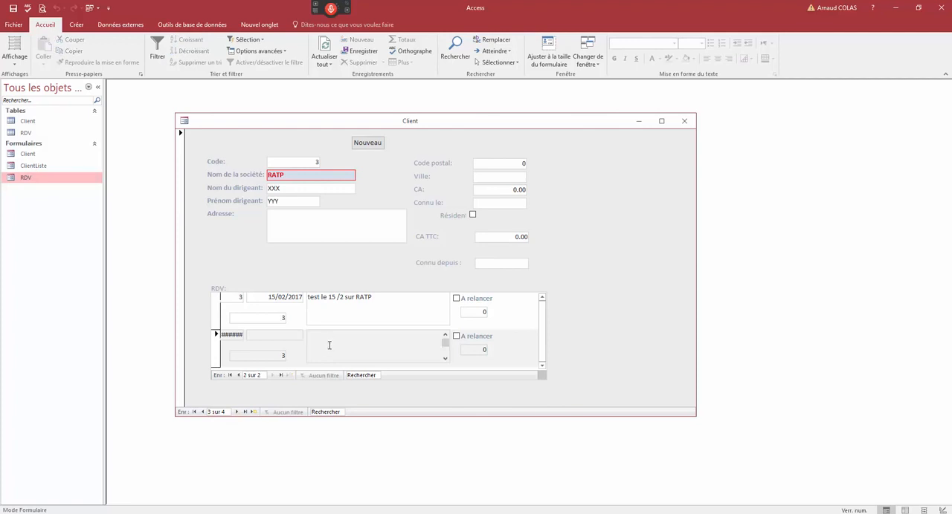
{"action": "type", "text": "Rdv RAPT du 1/2"}
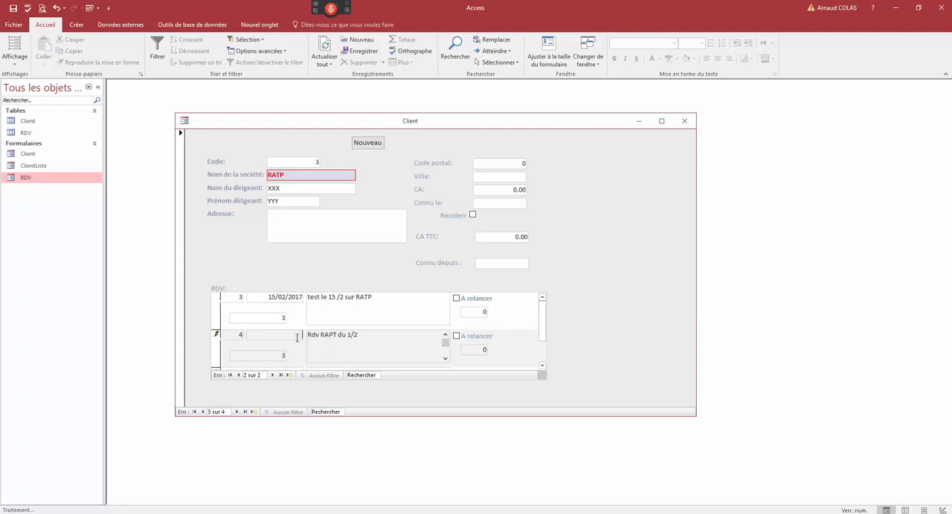
{"action": "left_click", "coordinate": [296, 339]}
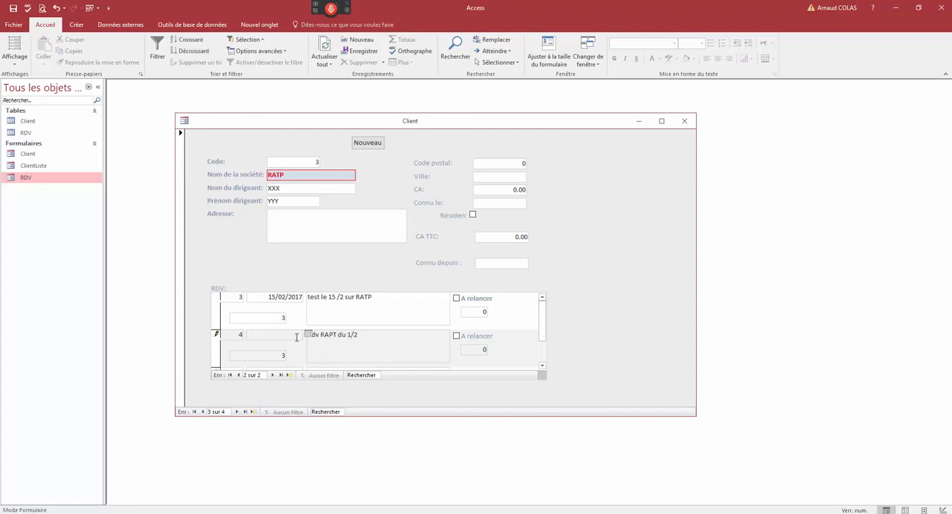
{"action": "key", "text": "Tab"}
{"action": "left_click", "coordinate": [215, 350]}
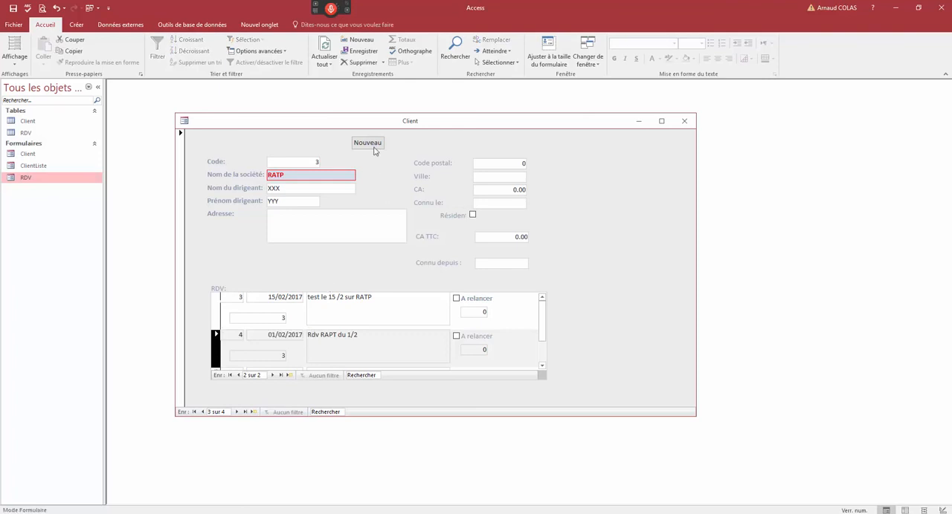
- Switch the Client form to design view and make the Client field of the RDV subform invisible
{"action": "right_click", "coordinate": [370, 121]}
{"action": "left_click", "coordinate": [387, 189]}
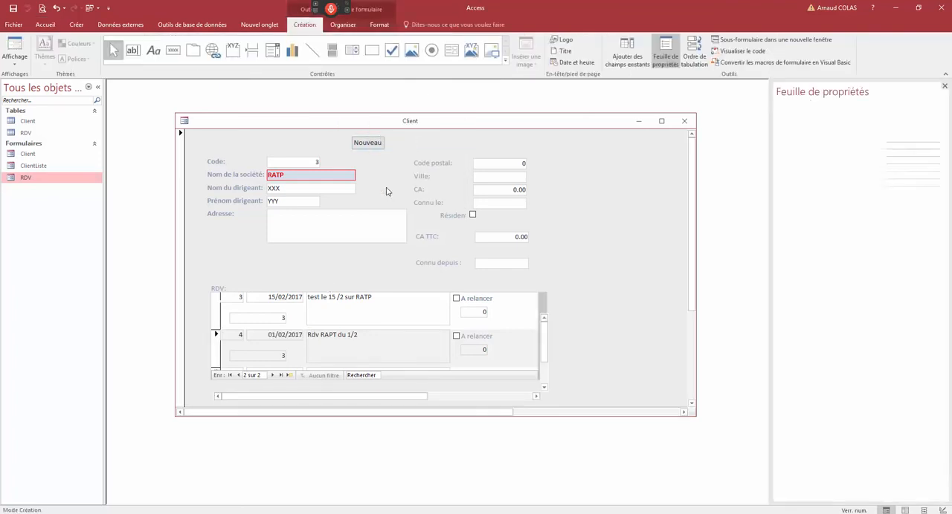
{"action": "left_click", "coordinate": [289, 361]}
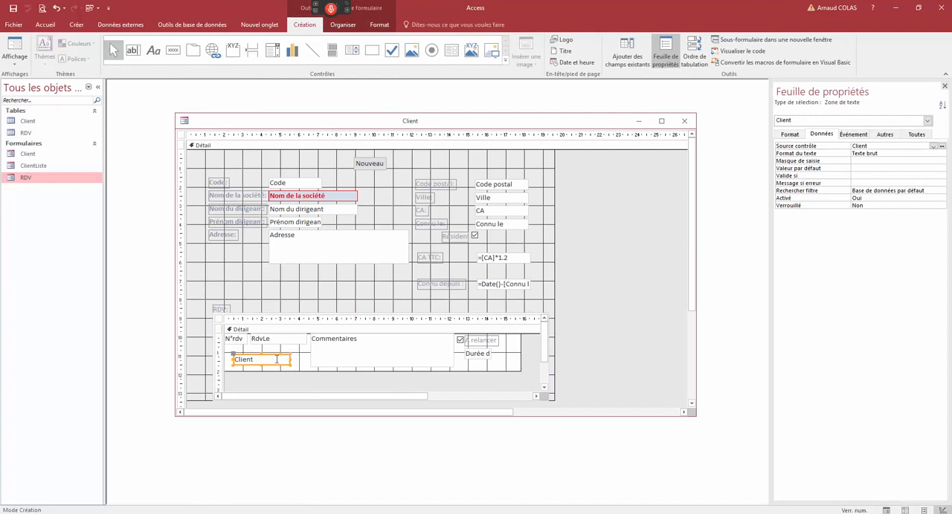
{"action": "left_click", "coordinate": [790, 134]}
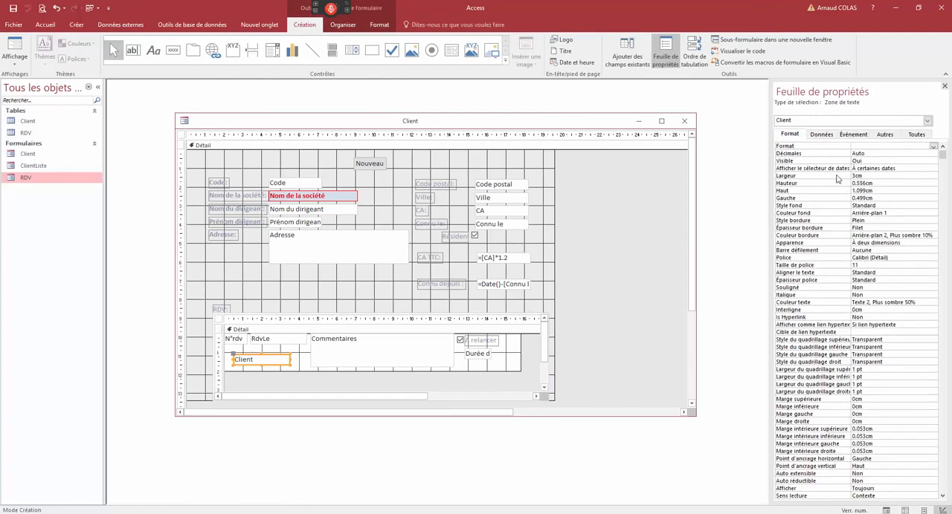
{"action": "double_click", "coordinate": [867, 160]}
- Reposition and enlarge the form window, enlarge the RDV subform, and extend the Client form to about 20.8 cm wide with a slightly taller detail section
{"action": "left_click_drag", "start_coordinate": [562, 127], "coordinate": [531, 102]}
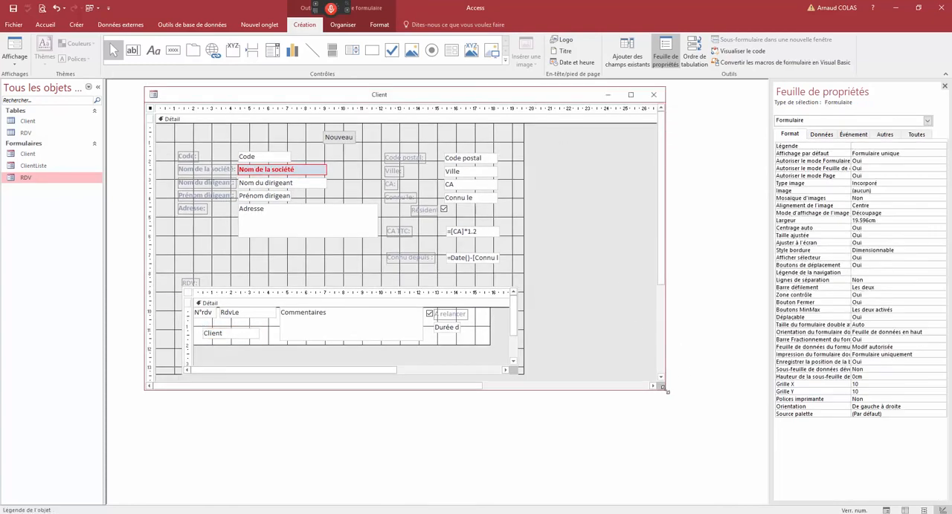
{"action": "left_click_drag", "start_coordinate": [666, 390], "coordinate": [706, 436]}
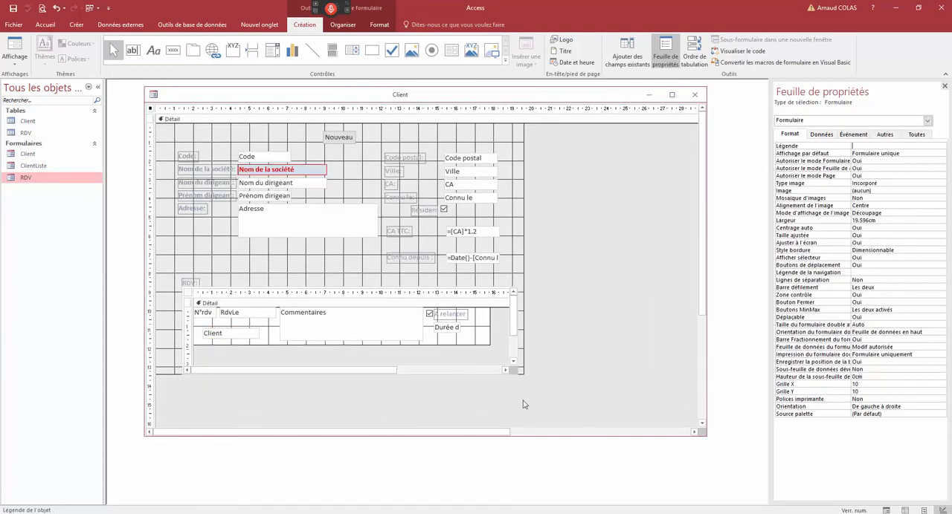
{"action": "left_click", "coordinate": [492, 372]}
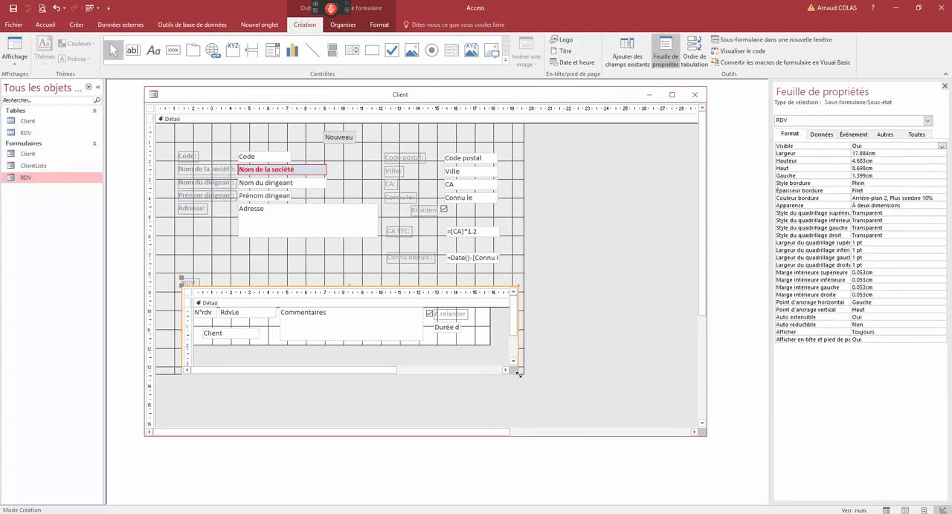
{"action": "left_click_drag", "start_coordinate": [519, 376], "coordinate": [533, 409]}
{"action": "left_click", "coordinate": [552, 272]}
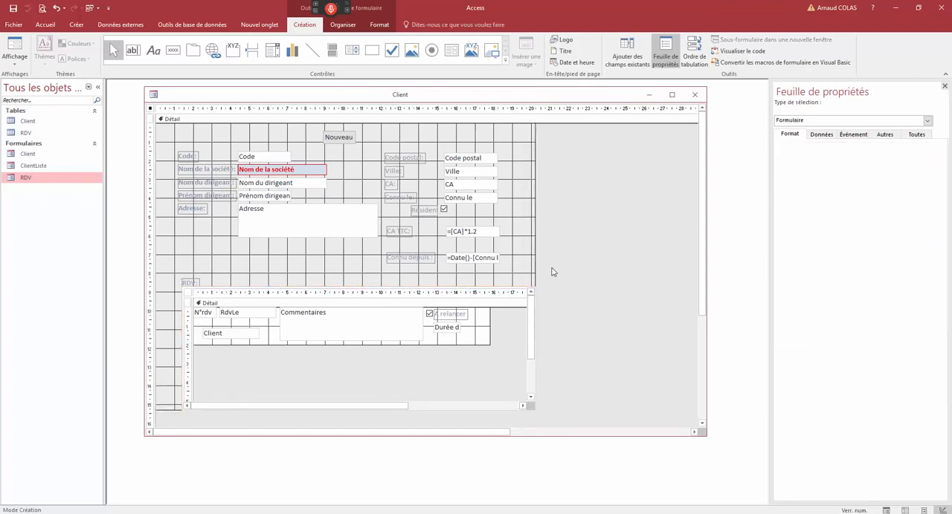
{"action": "left_click_drag", "start_coordinate": [537, 277], "coordinate": [545, 276]}
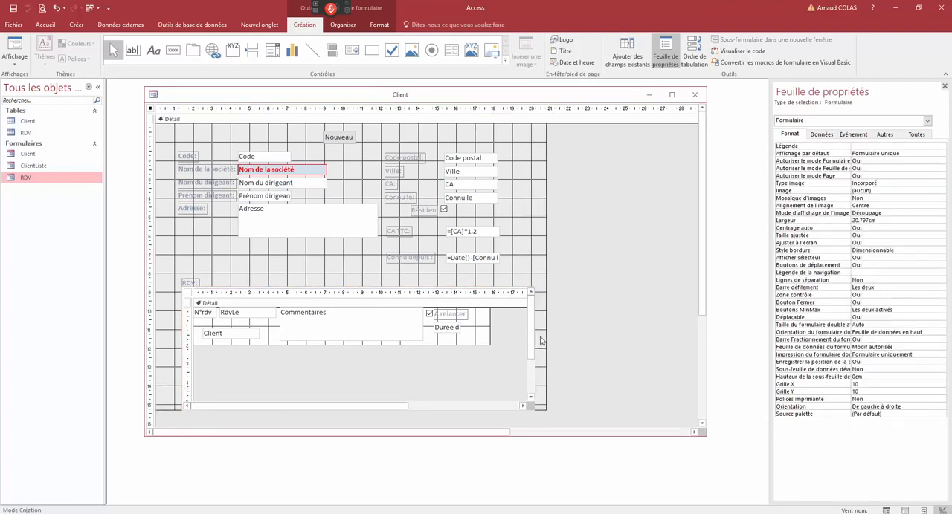
{"action": "left_click_drag", "start_coordinate": [542, 411], "coordinate": [542, 422]}
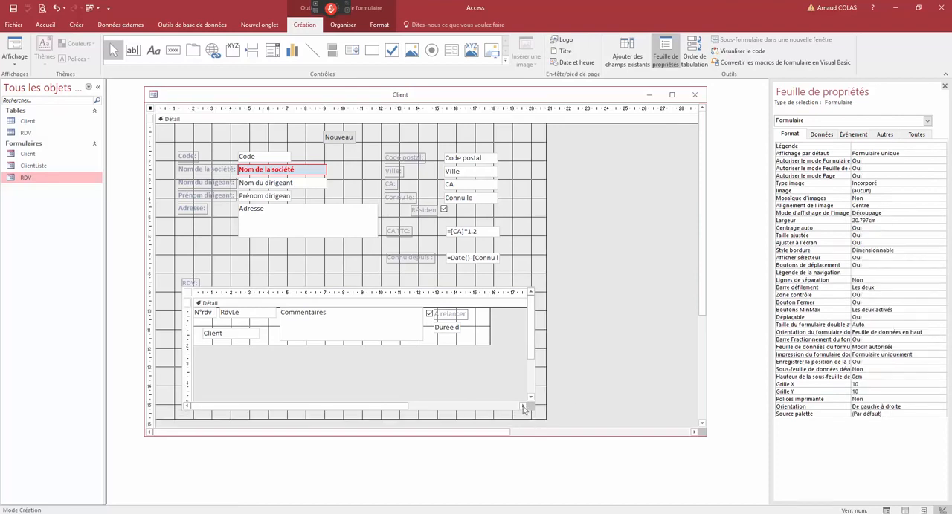
- Shorten the subform's Commentaires field to about 1.5 cm high and slightly reduce the subform's detail section
{"action": "left_click", "coordinate": [363, 338]}
{"action": "left_click", "coordinate": [360, 338]}
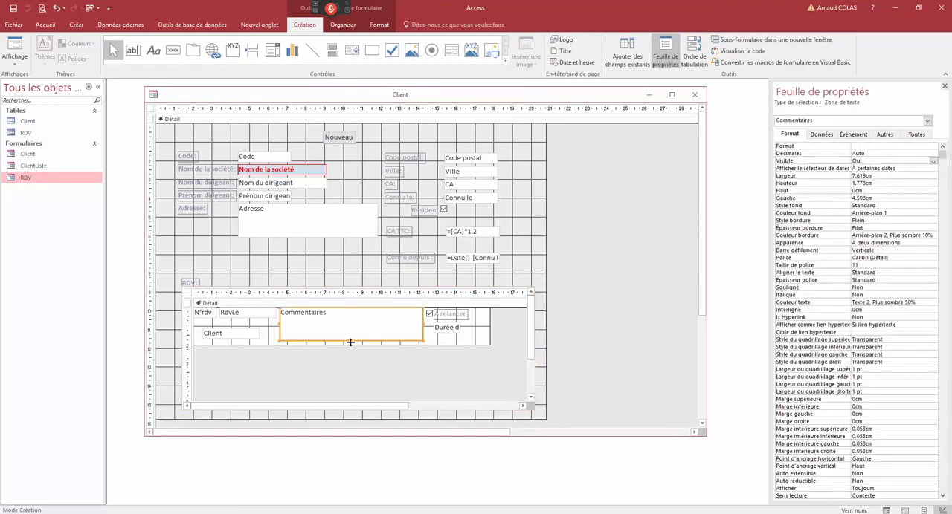
{"action": "left_click", "coordinate": [252, 346]}
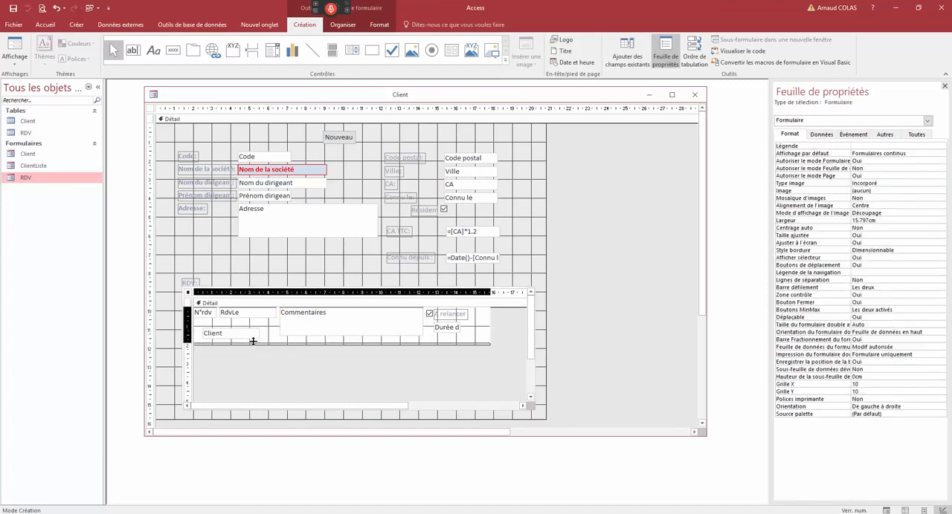
- In form view, add a 16/02/2017 appointment to the Solucielle client with comment "Vu soluciuelle", A relancer ticked and duration 1
{"action": "left_click", "coordinate": [14, 45]}
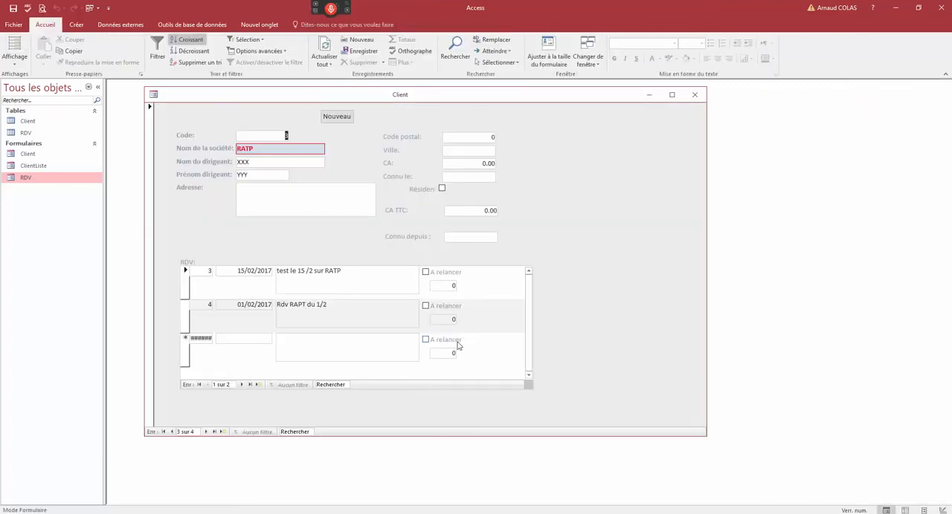
{"action": "left_click", "coordinate": [172, 431]}
{"action": "left_click", "coordinate": [172, 432]}
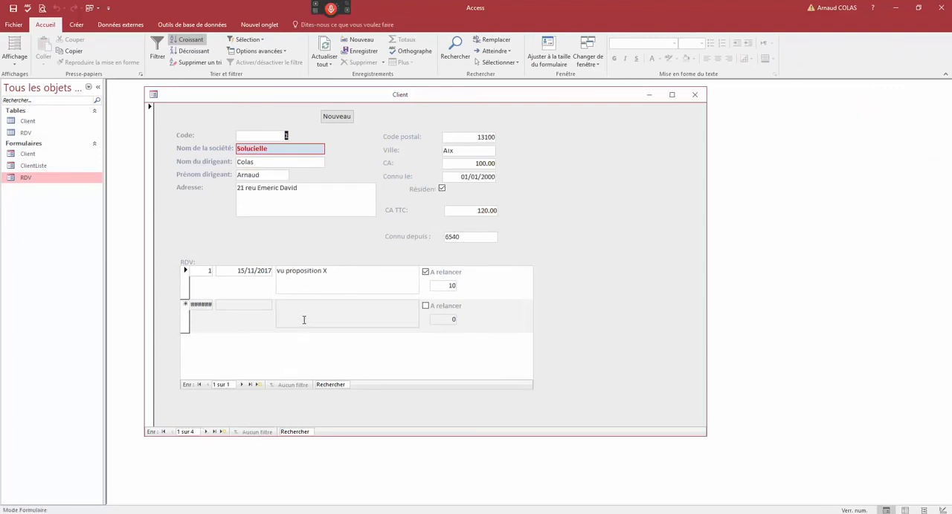
{"action": "left_click", "coordinate": [256, 303]}
{"action": "type", "text": "16/2"}
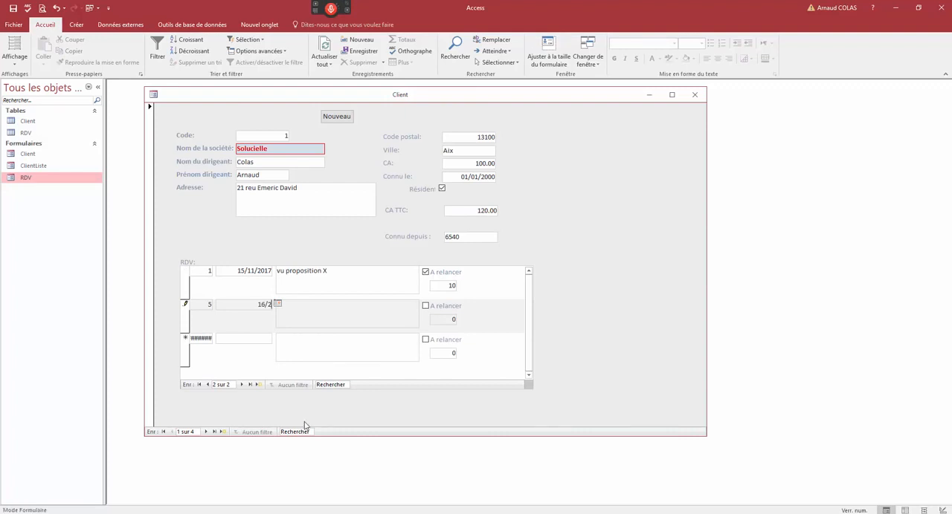
{"action": "left_click", "coordinate": [307, 316]}
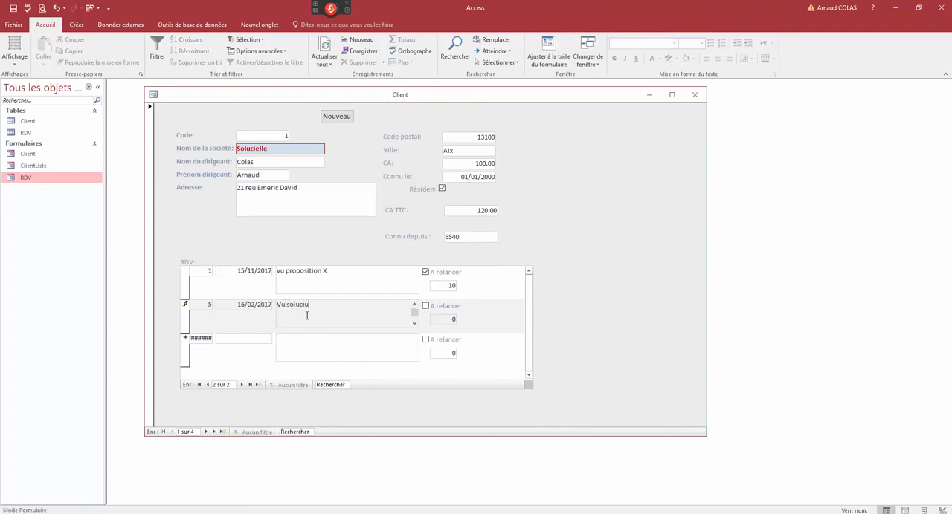
{"action": "left_click", "coordinate": [425, 305]}
{"action": "double_click", "coordinate": [451, 319]}
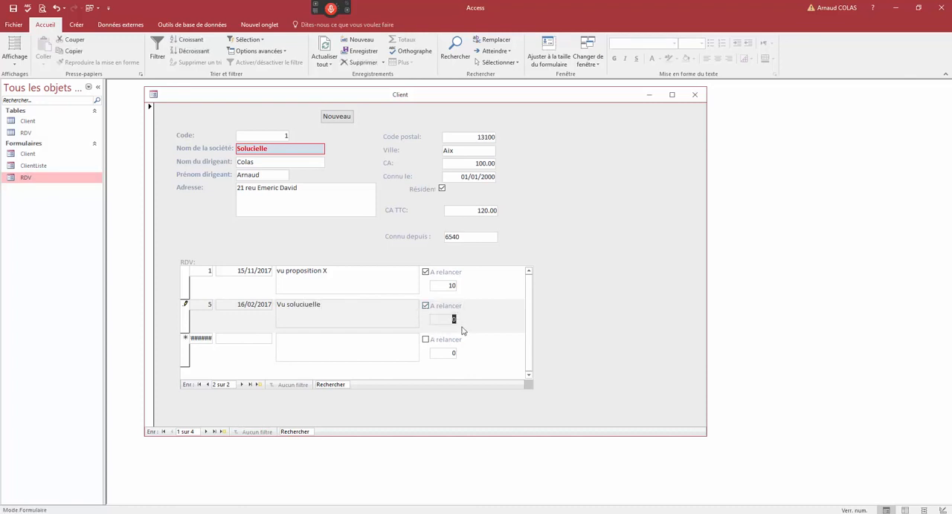
{"action": "type", "text": "1"}
{"action": "left_click", "coordinate": [185, 320]}
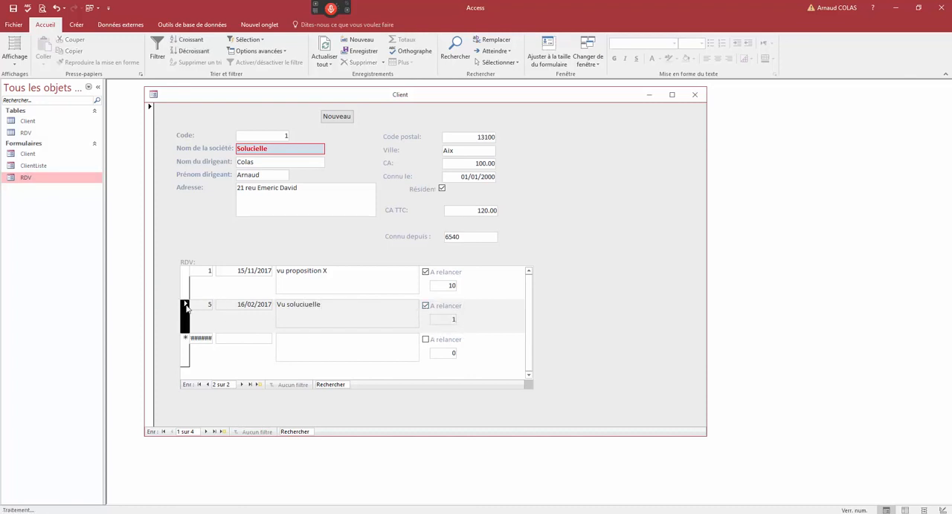
- Browse forward to the RATP client and back to Solucielle to check each client's appointments
{"action": "left_click", "coordinate": [205, 432]}
{"action": "left_click", "coordinate": [205, 432]}
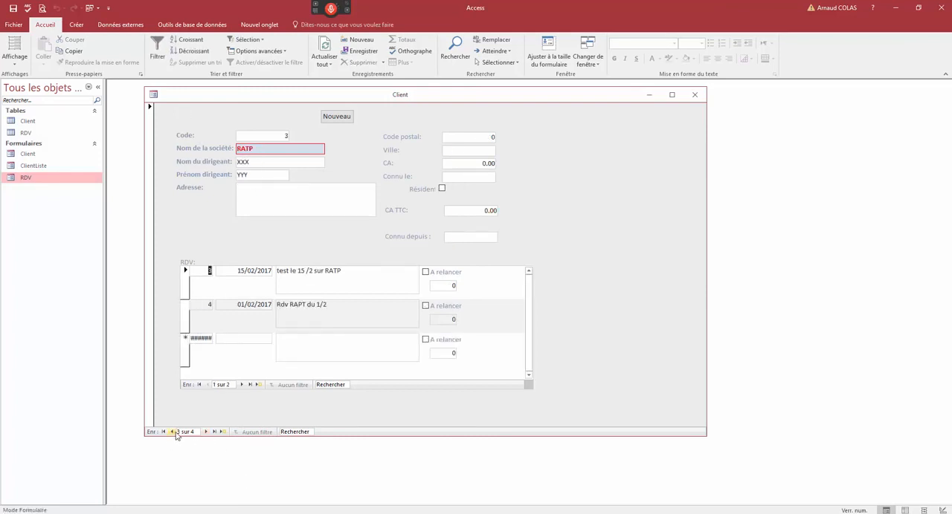
{"action": "left_click", "coordinate": [171, 432]}
{"action": "left_click", "coordinate": [171, 432]}
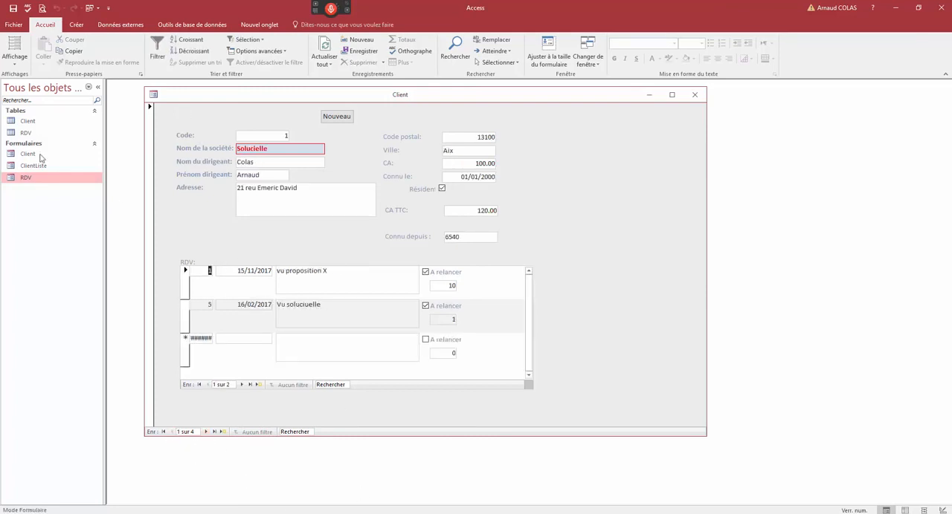
- Open the RDV table and examine the client code stored for each appointment
{"action": "double_click", "coordinate": [29, 132]}
{"action": "left_click_drag", "start_coordinate": [177, 111], "coordinate": [207, 163]}
{"action": "left_click", "coordinate": [423, 186]}
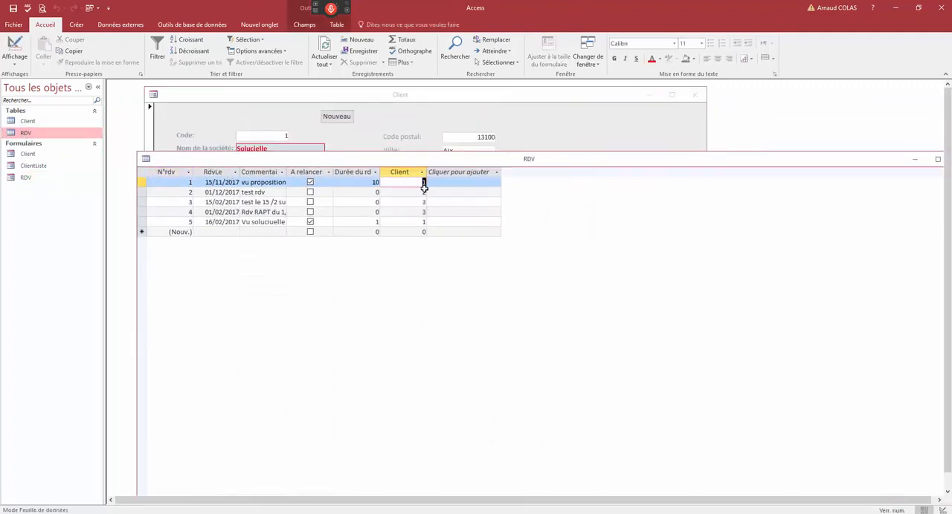
{"action": "left_click", "coordinate": [425, 196]}
{"action": "left_click", "coordinate": [426, 206]}
{"action": "left_click", "coordinate": [425, 213]}
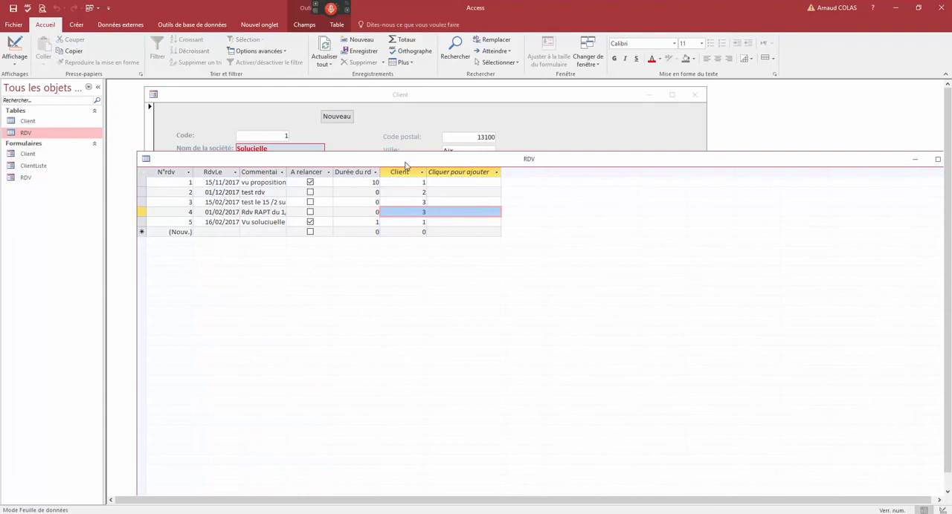
- Move and shrink the RDV table window to compare it with the Client form, and bring the form's Solucielle record forward
{"action": "left_click_drag", "start_coordinate": [407, 164], "coordinate": [507, 106]}
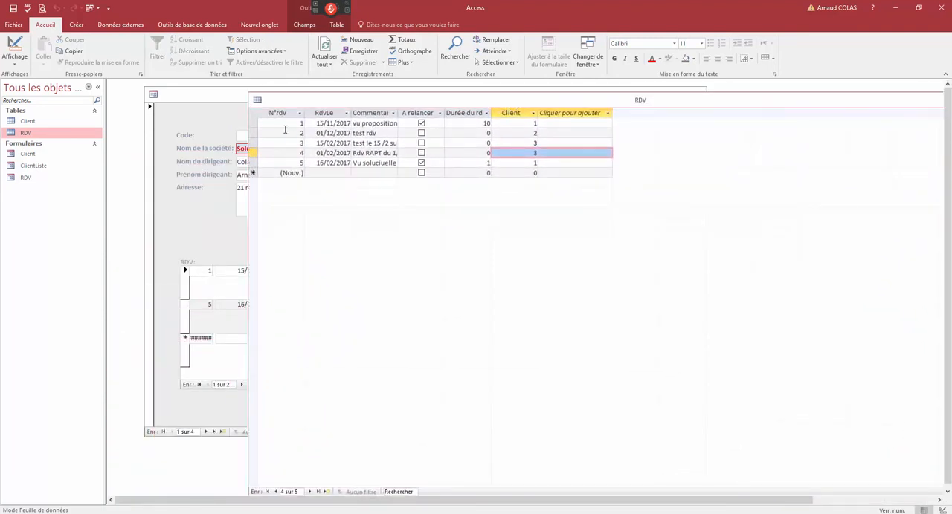
{"action": "left_click_drag", "start_coordinate": [252, 96], "coordinate": [393, 225]}
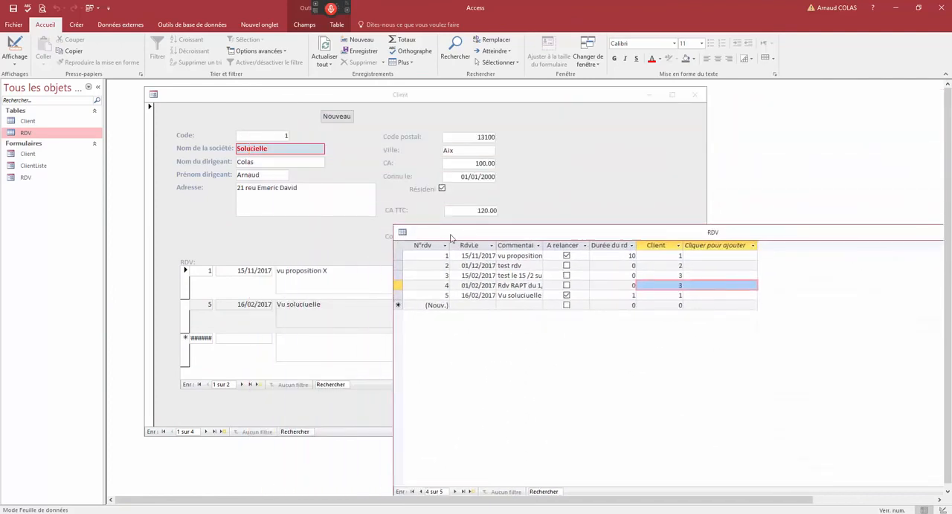
{"action": "left_click_drag", "start_coordinate": [450, 234], "coordinate": [168, 224]}
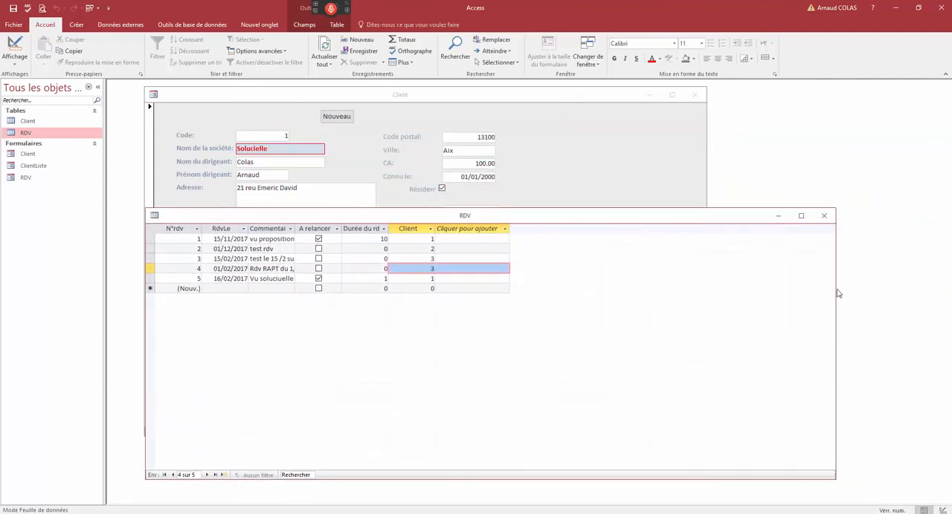
{"action": "left_click", "coordinate": [411, 97]}
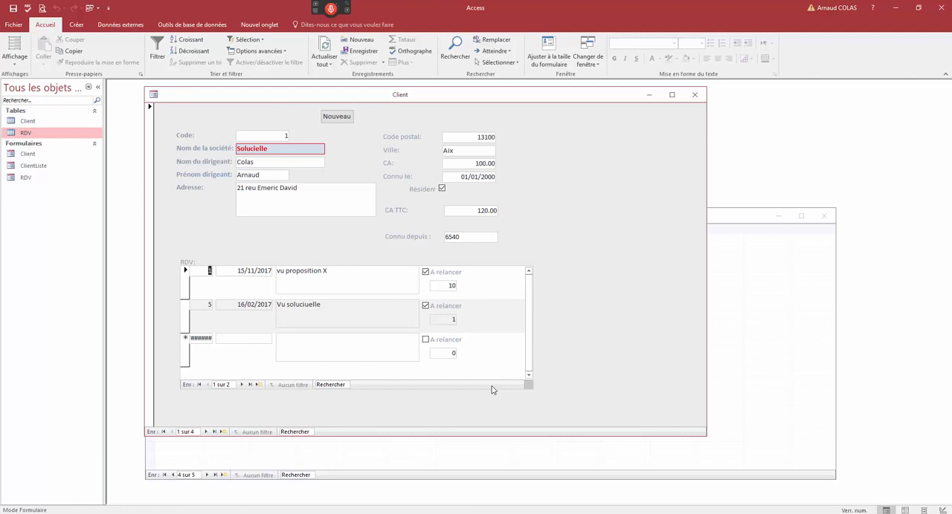
{"action": "left_click_drag", "start_coordinate": [273, 147], "coordinate": [233, 150]}
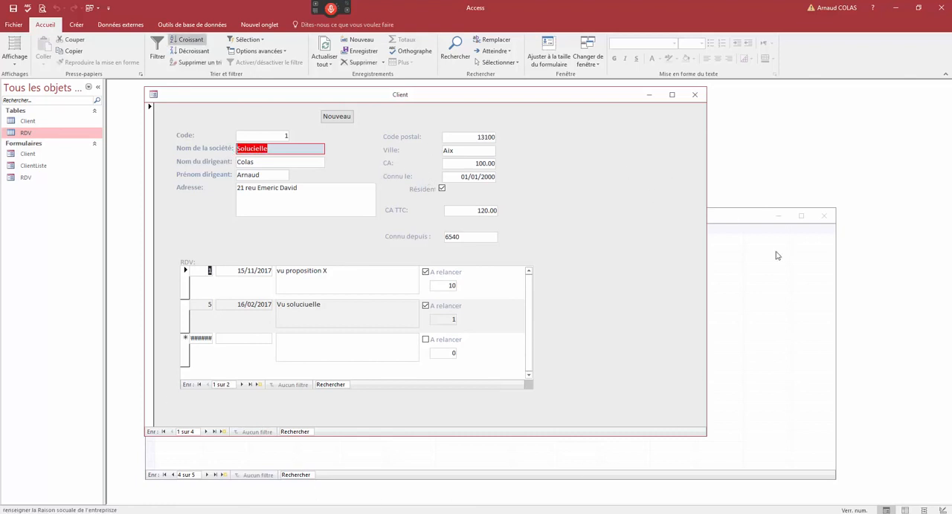
- Close the RDV table and the Client form, saving the form's design changes
{"action": "left_click", "coordinate": [827, 222]}
{"action": "left_click", "coordinate": [825, 220]}
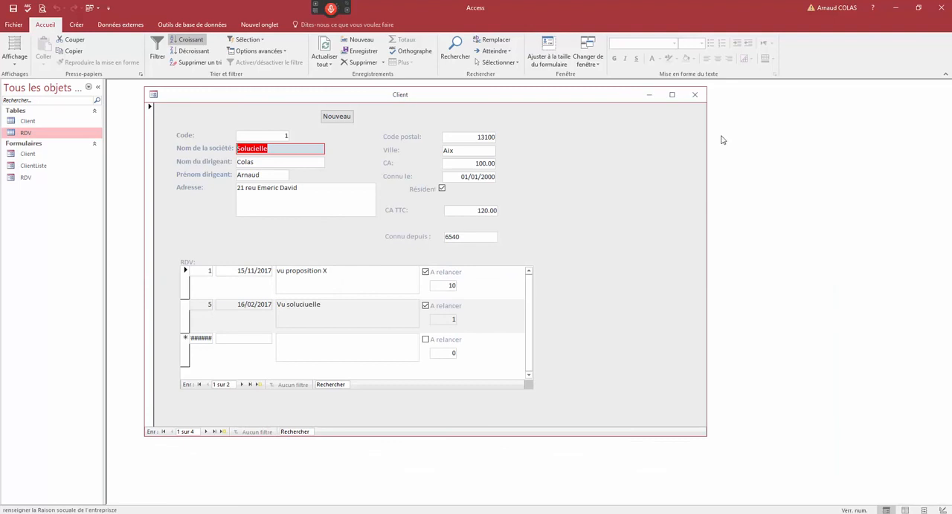
{"action": "left_click", "coordinate": [696, 96]}
{"action": "left_click", "coordinate": [453, 235]}
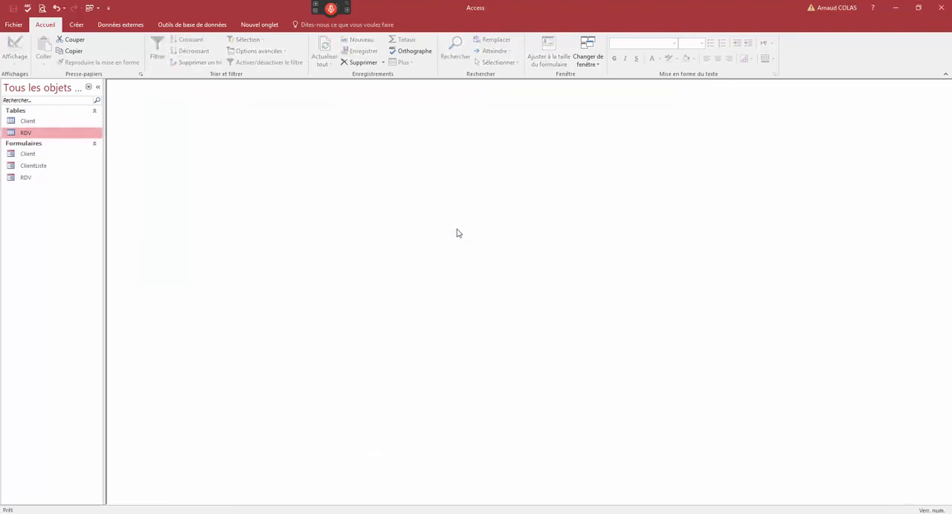
- Open the database relationships, move the RDV table closer to Client to examine their link, and close without saving the layout
{"action": "left_click", "coordinate": [191, 24]}
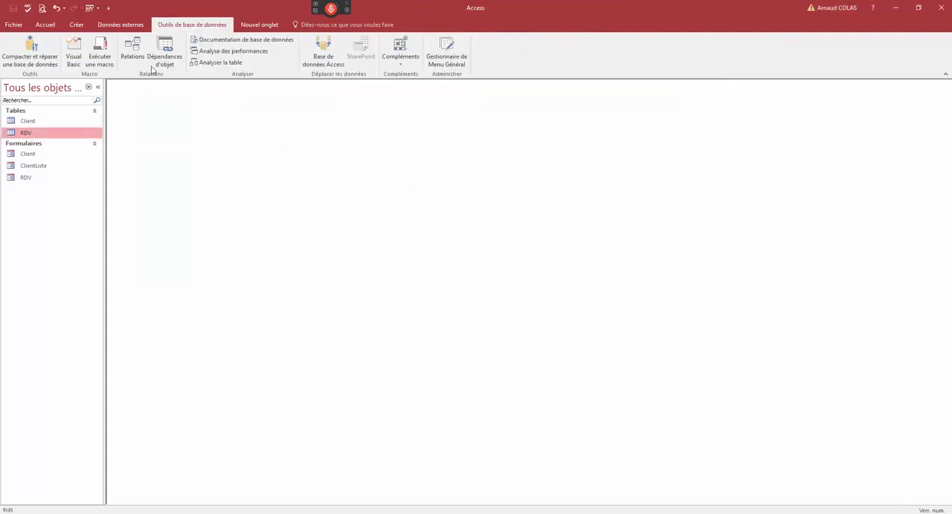
{"action": "left_click", "coordinate": [131, 50]}
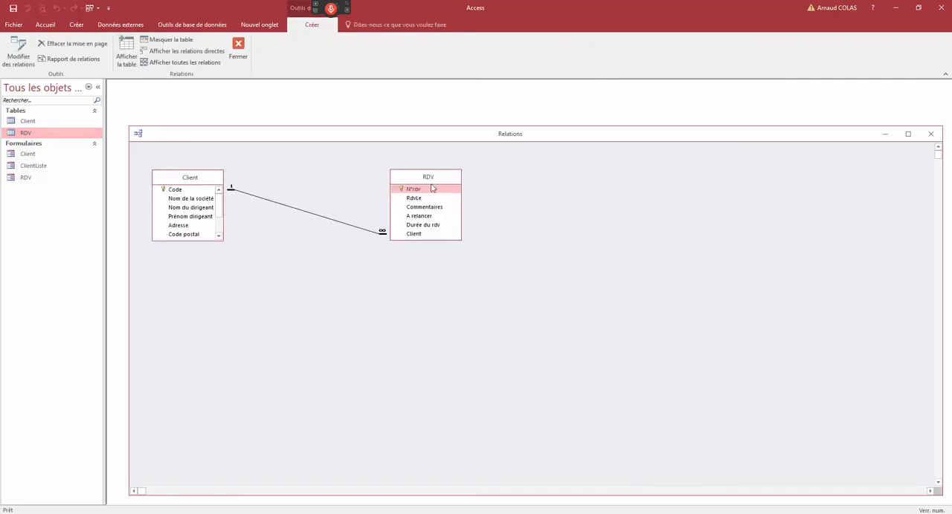
{"action": "left_click_drag", "start_coordinate": [330, 133], "coordinate": [320, 101]}
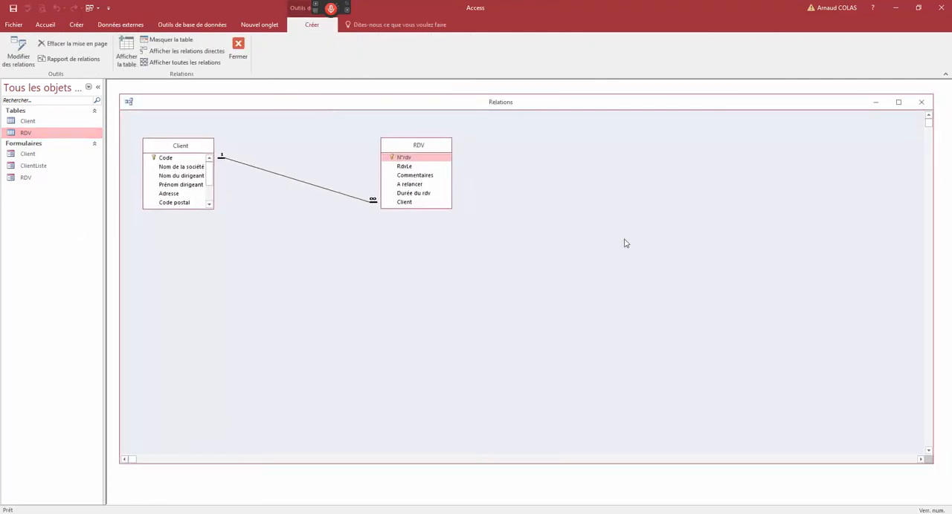
{"action": "left_click_drag", "start_coordinate": [432, 146], "coordinate": [382, 159]}
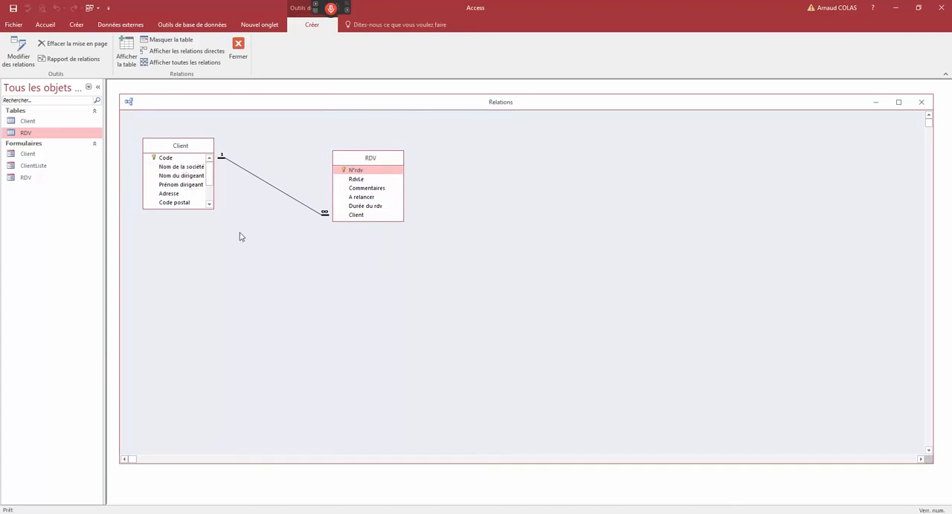
{"action": "double_click", "coordinate": [129, 102]}
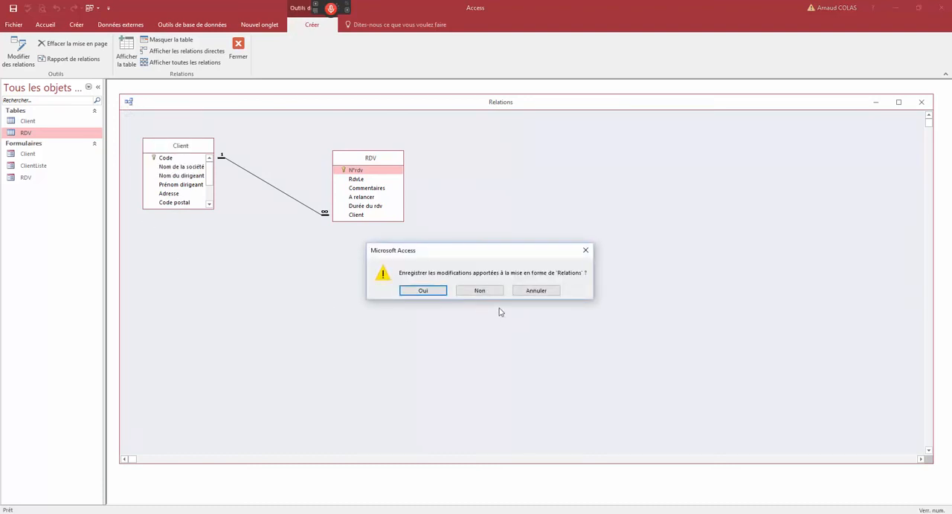
{"action": "left_click", "coordinate": [488, 293]}
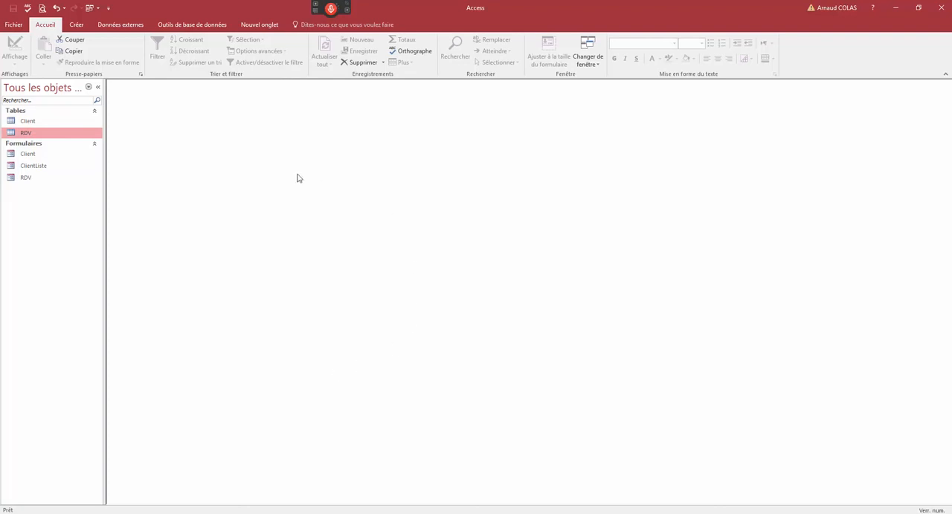
- Open the Client form and select both appointment rows in the Solucielle record's RDV subform
{"action": "left_click", "coordinate": [36, 156]}
{"action": "double_click", "coordinate": [36, 156]}
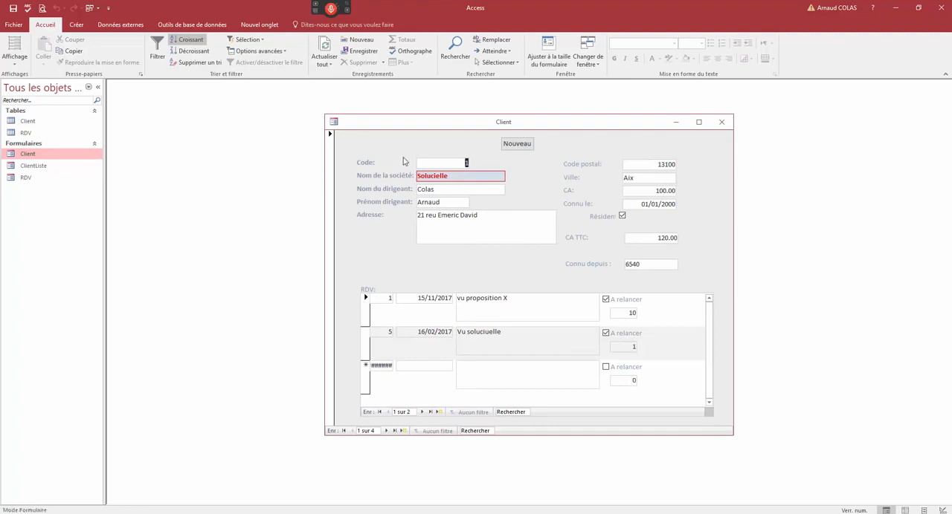
{"action": "left_click", "coordinate": [366, 320]}
{"action": "left_click_drag", "start_coordinate": [367, 325], "coordinate": [366, 348]}
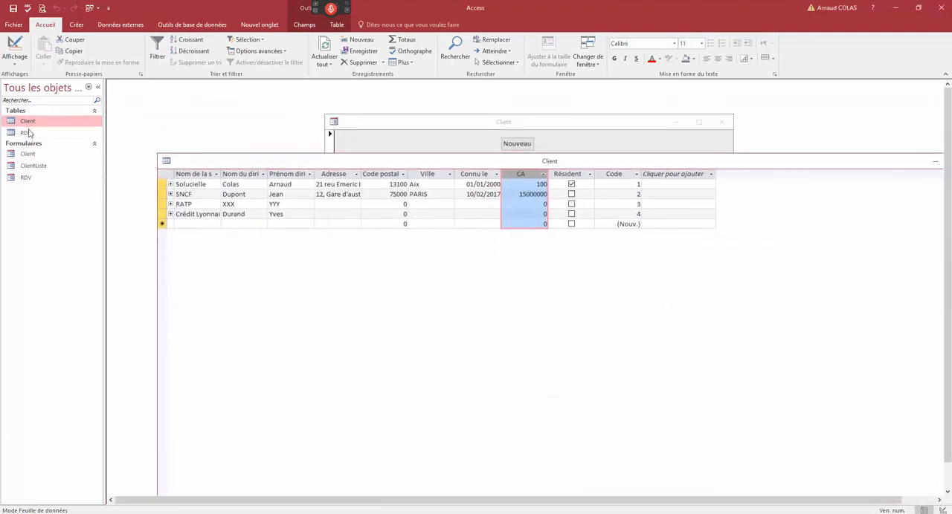
- Paste the copied client records as new rows at the end of the Client table and confirm adding them
{"action": "left_click", "coordinate": [31, 153]}
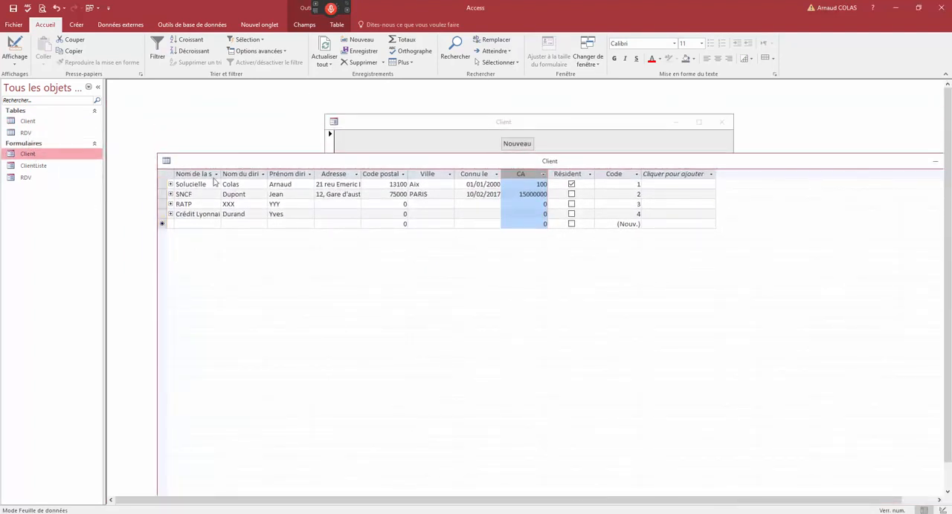
{"action": "left_click_drag", "start_coordinate": [237, 165], "coordinate": [201, 168]}
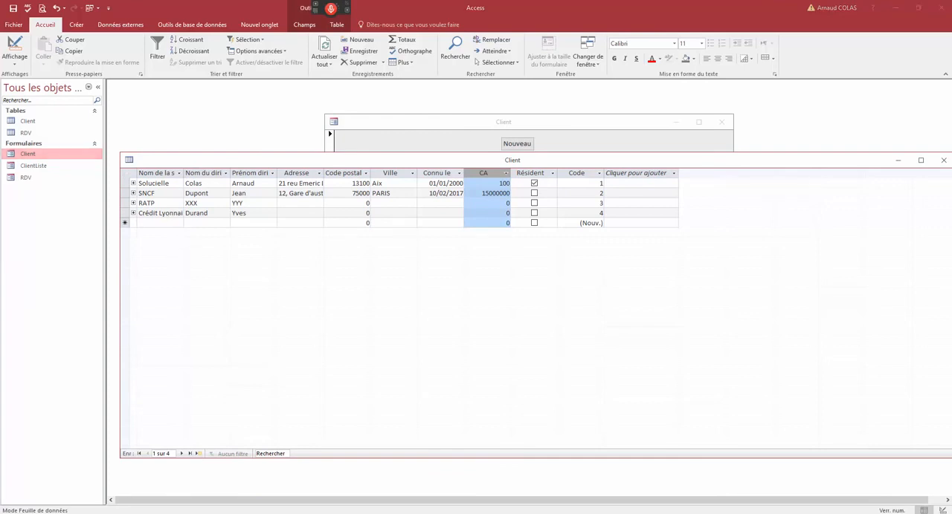
{"action": "right_click", "coordinate": [125, 223]}
{"action": "left_click", "coordinate": [160, 277]}
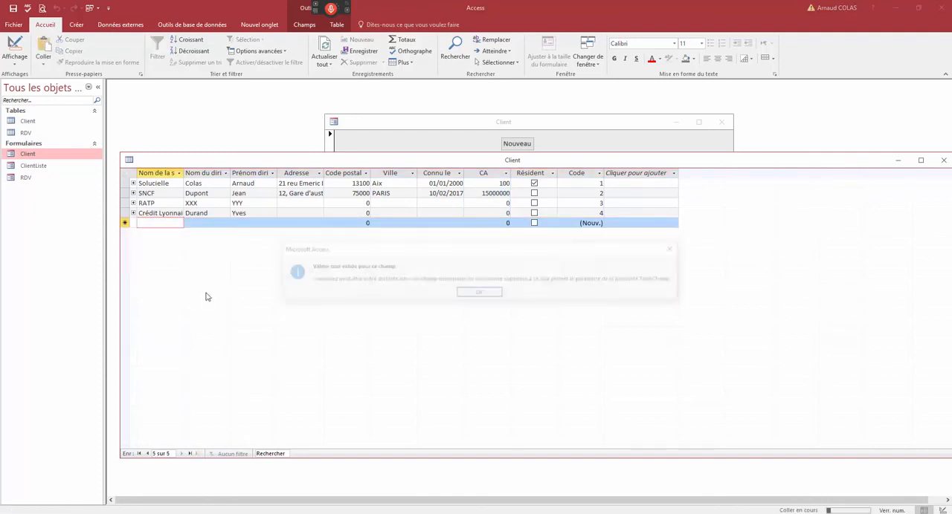
{"action": "left_click", "coordinate": [483, 298]}
{"action": "left_click", "coordinate": [441, 299]}
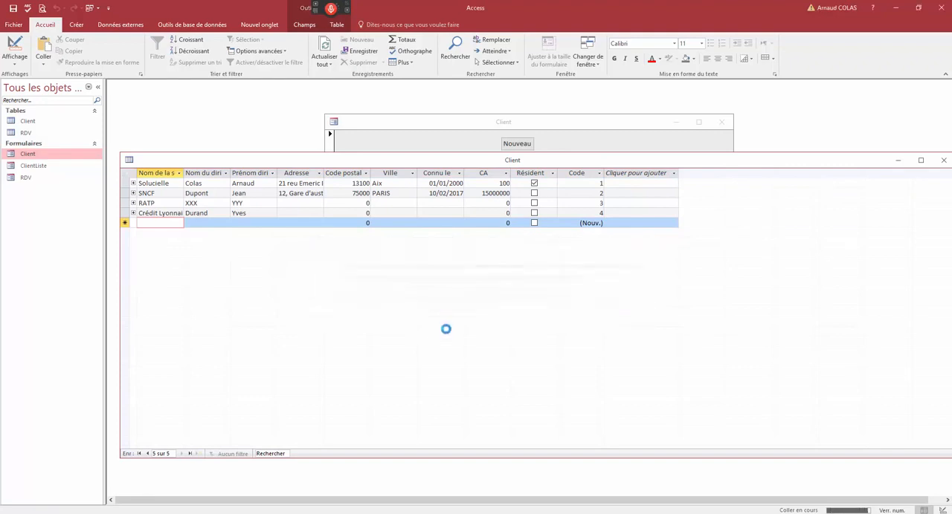
{"action": "left_click", "coordinate": [459, 299]}
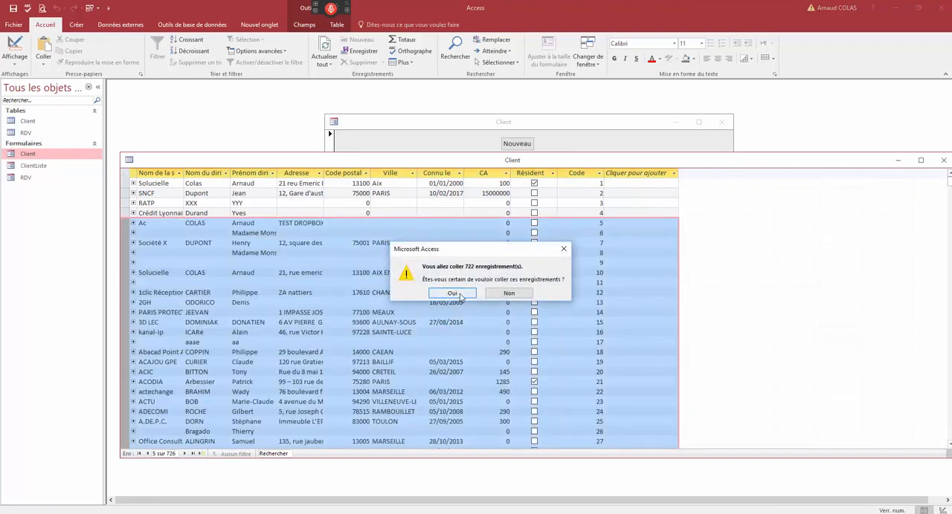
{"action": "left_click", "coordinate": [470, 301]}
{"action": "left_click", "coordinate": [425, 291]}
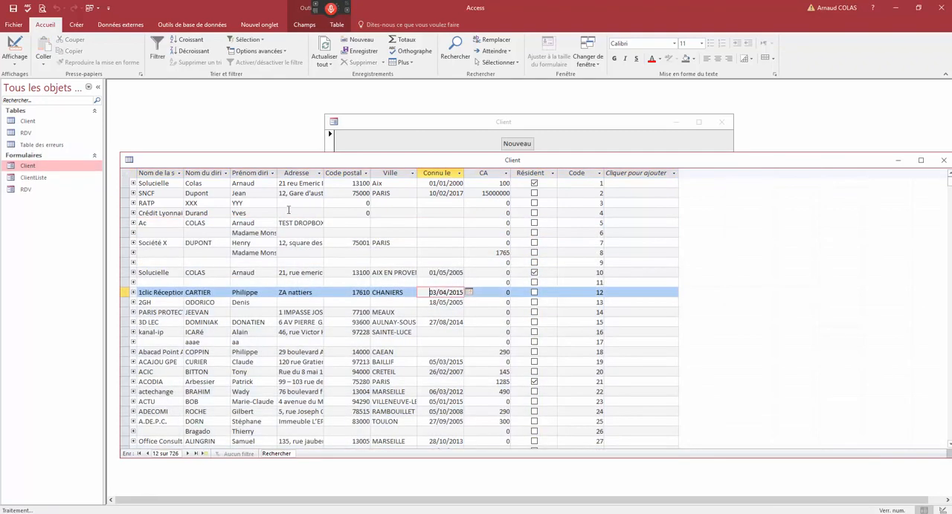
- Reposition the Client table window, select the Code column, and examine the numbering throughout the pasted records
{"action": "scroll", "coordinate": [335, 246], "scroll_direction": "down", "scroll_amount": 20}
{"action": "scroll", "coordinate": [303, 195], "scroll_direction": "down", "scroll_amount": 20}
{"action": "left_click_drag", "start_coordinate": [313, 160], "coordinate": [328, 143]}
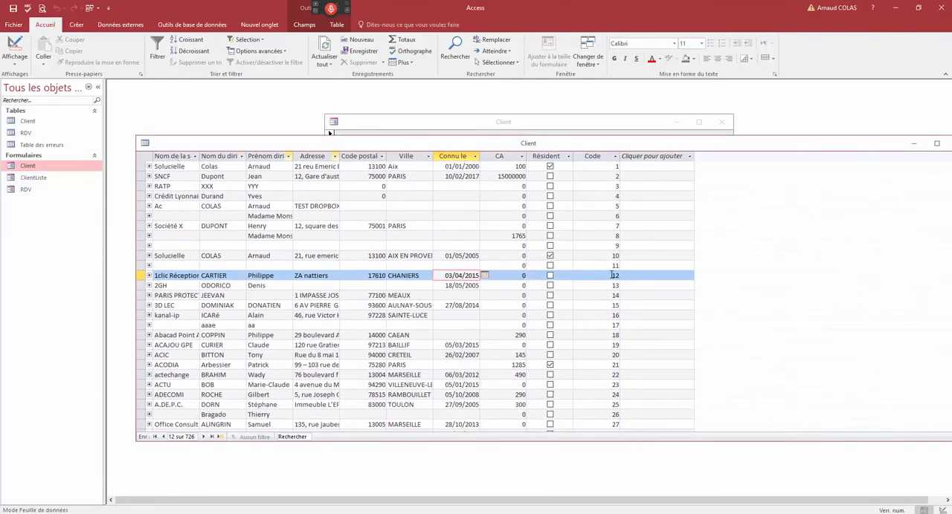
{"action": "left_click", "coordinate": [603, 157]}
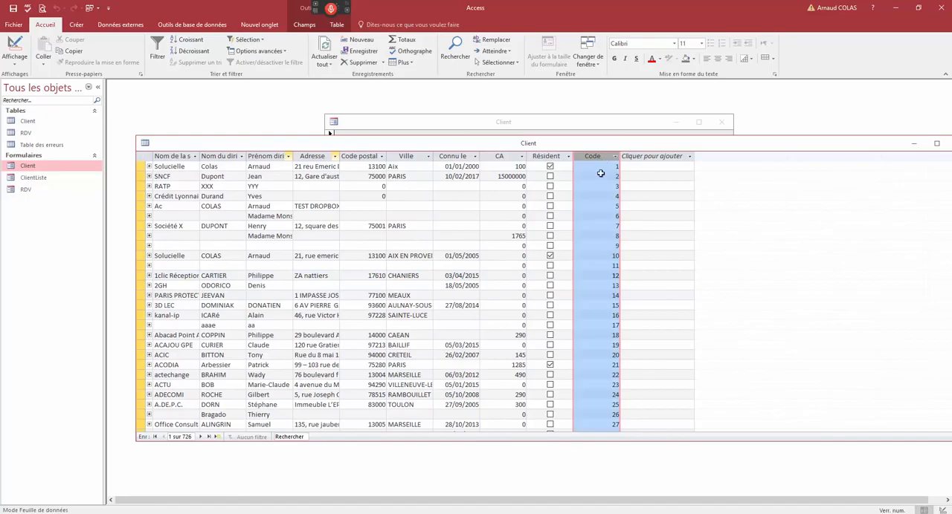
{"action": "scroll", "coordinate": [599, 252], "scroll_direction": "down", "scroll_amount": 20}
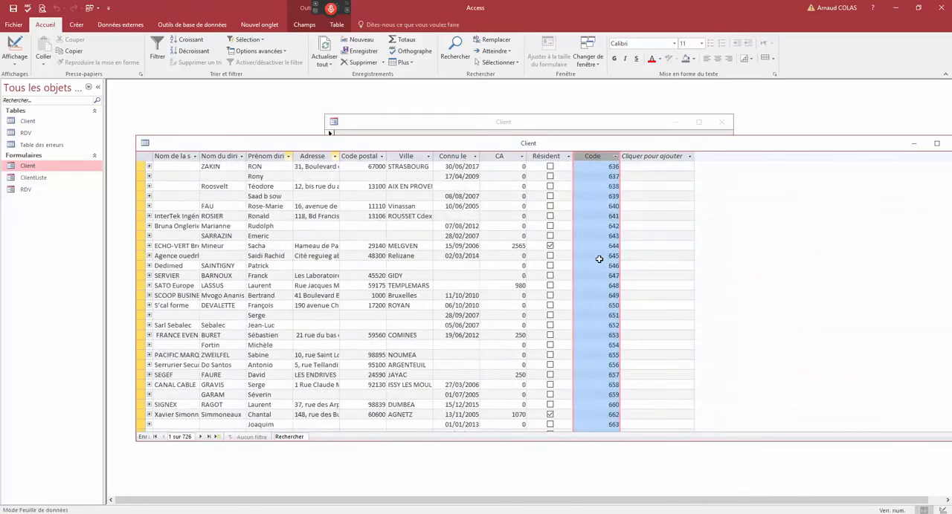
{"action": "scroll", "coordinate": [599, 259], "scroll_direction": "up", "scroll_amount": 20}
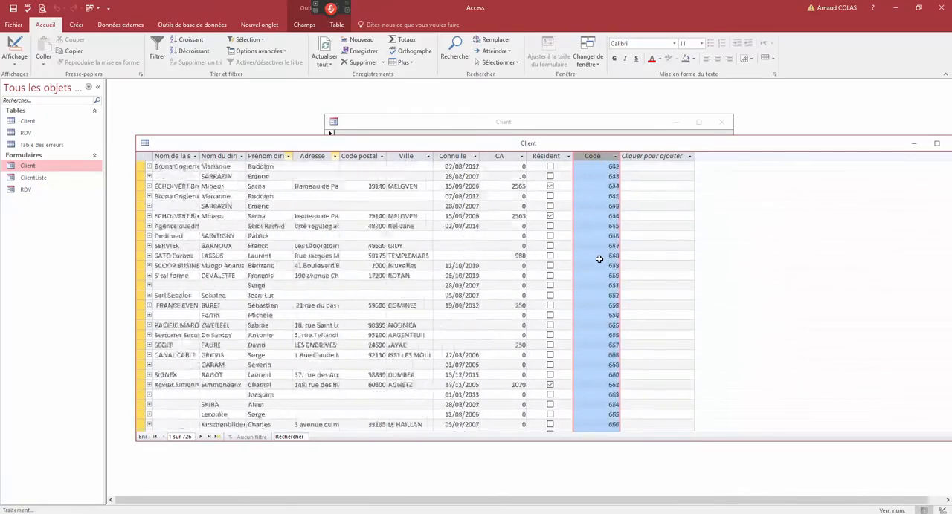
{"action": "scroll", "coordinate": [599, 259], "scroll_direction": "up", "scroll_amount": 20}
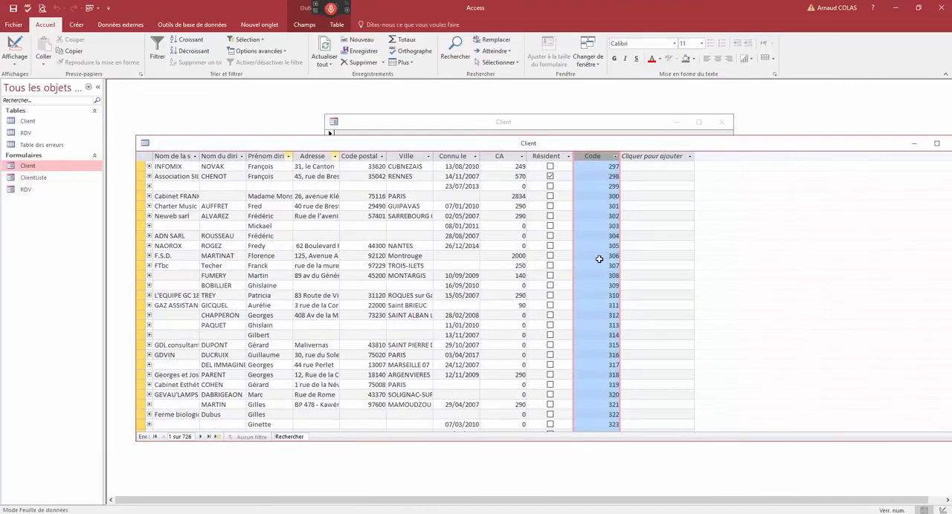
{"action": "scroll", "coordinate": [599, 258], "scroll_direction": "up", "scroll_amount": 20}
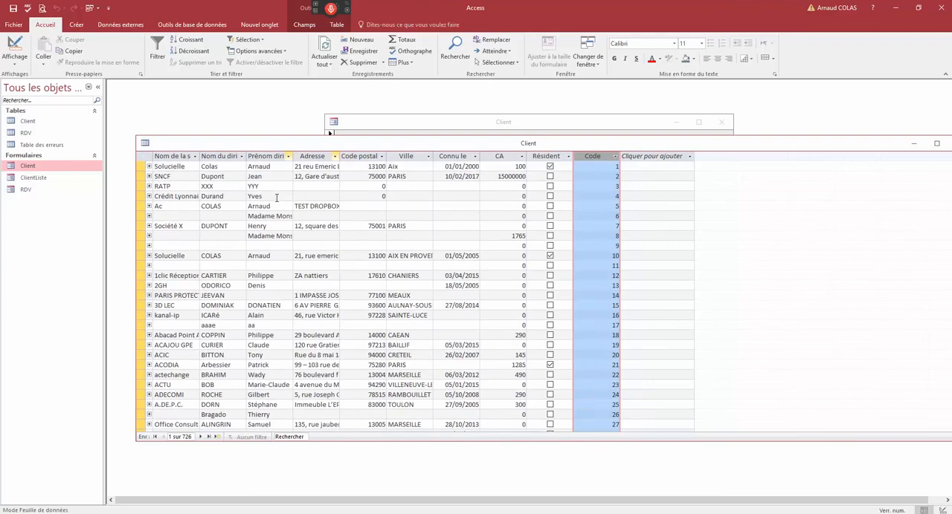
{"action": "scroll", "coordinate": [276, 197], "scroll_direction": "down", "scroll_amount": 20}
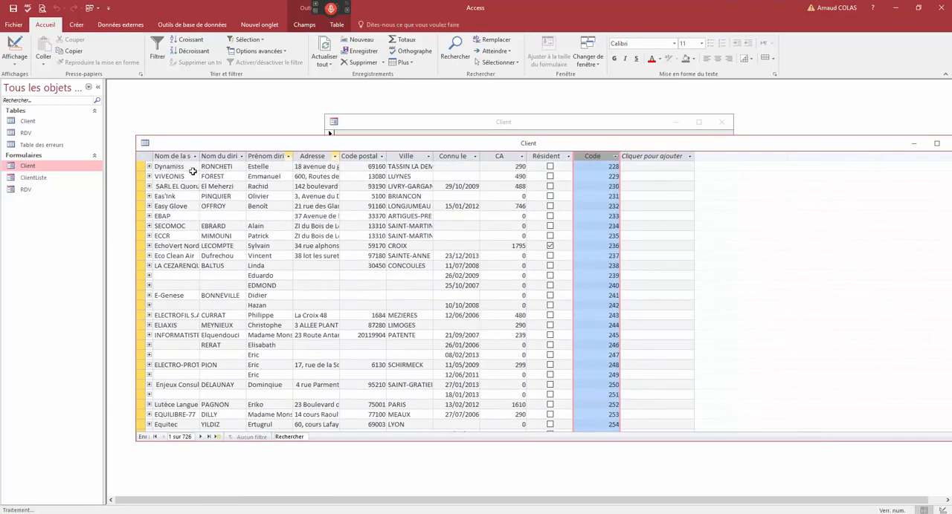
{"action": "scroll", "coordinate": [192, 171], "scroll_direction": "up", "scroll_amount": 3}
- Close the Client table with its layout changes saved, and briefly reopen it to check the records
{"action": "double_click", "coordinate": [145, 143]}
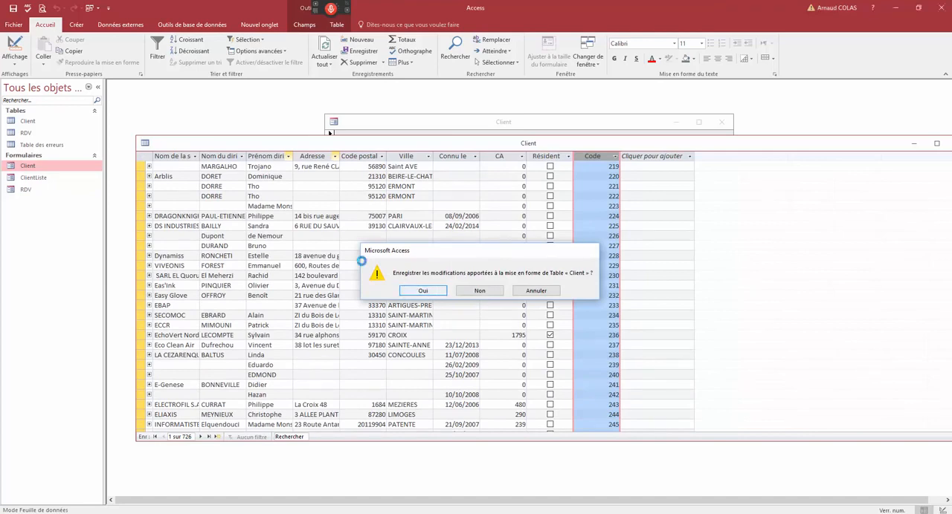
{"action": "key", "text": "Return"}
{"action": "double_click", "coordinate": [29, 122]}
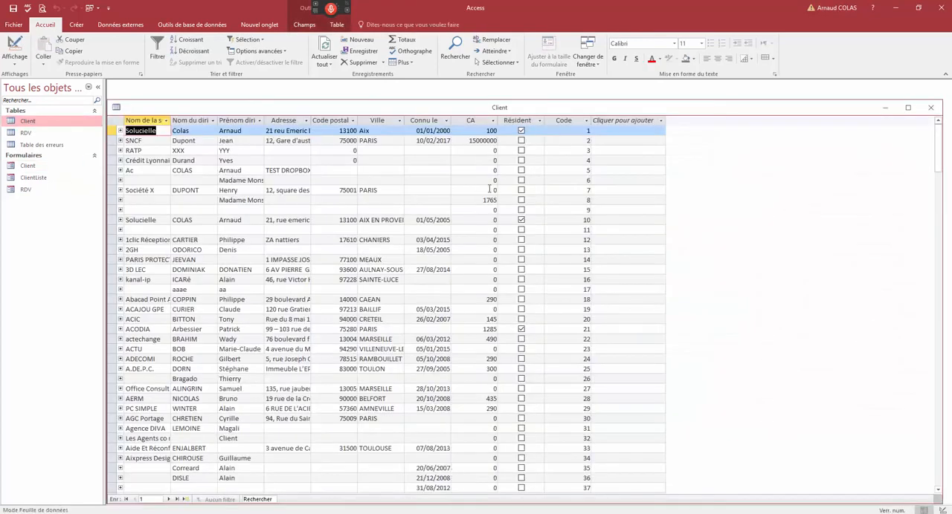
{"action": "double_click", "coordinate": [118, 109]}
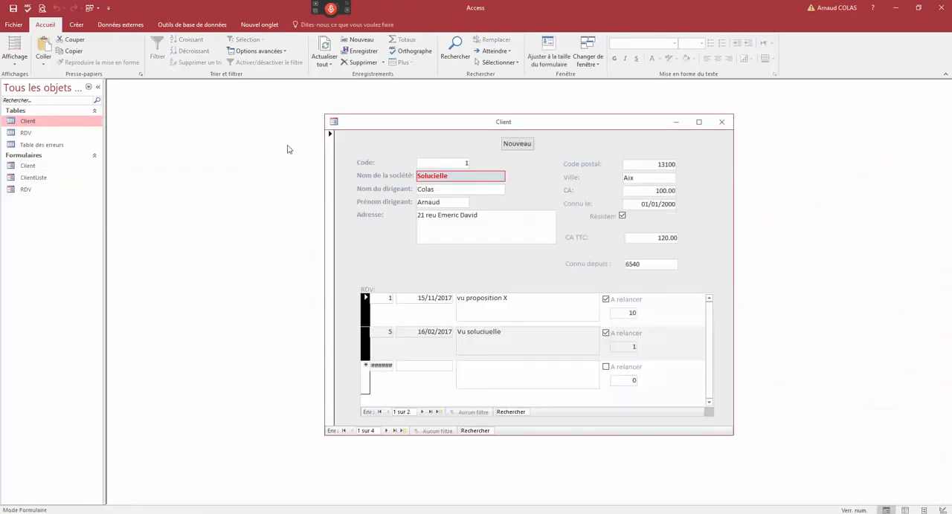
- Close and reopen the Client form to reload its records, and browse forward to the client with code 11
{"action": "double_click", "coordinate": [334, 123]}
{"action": "double_click", "coordinate": [47, 166]}
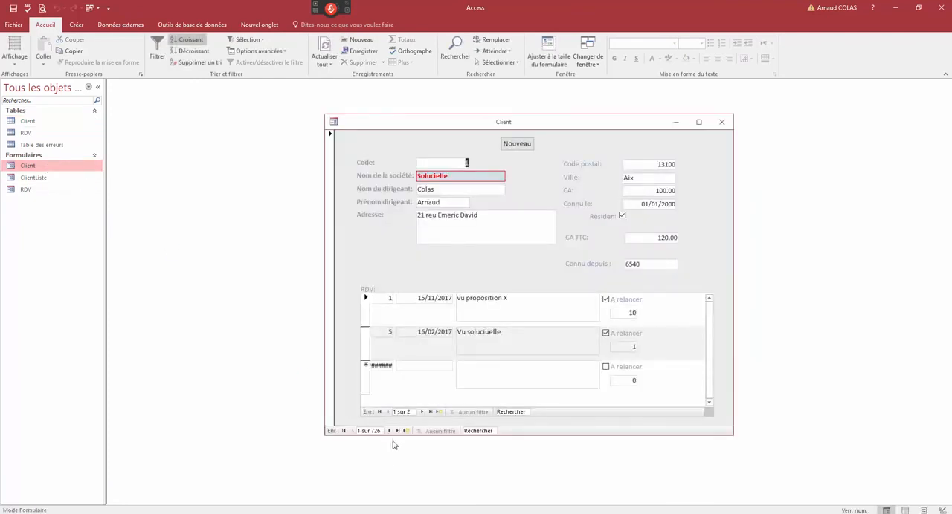
{"action": "left_click", "coordinate": [391, 432]}
{"action": "left_click", "coordinate": [390, 432]}
{"action": "left_click", "coordinate": [391, 432]}
{"action": "left_click", "coordinate": [390, 432]}
{"action": "left_click", "coordinate": [391, 431]}
{"action": "left_click", "coordinate": [390, 432]}
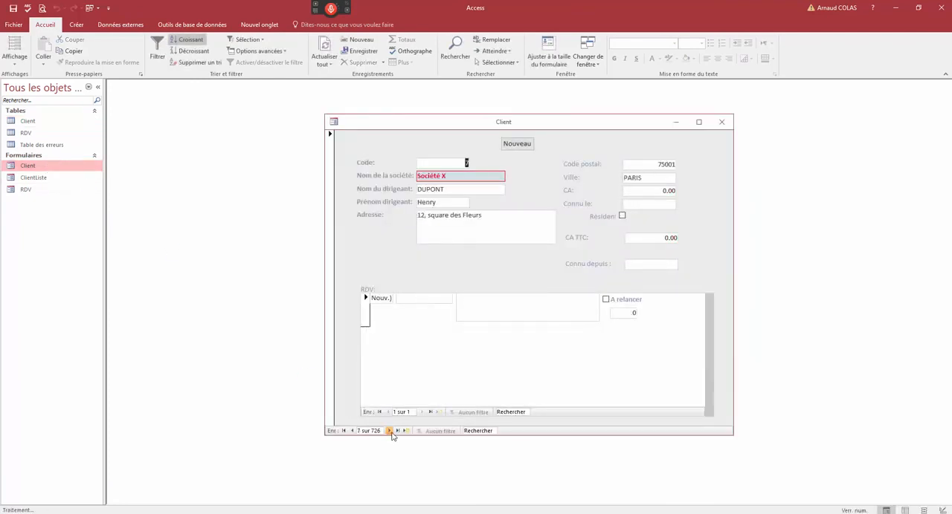
{"action": "left_click", "coordinate": [390, 432]}
{"action": "left_click", "coordinate": [391, 432]}
{"action": "left_click", "coordinate": [390, 432]}
{"action": "left_click", "coordinate": [390, 432]}
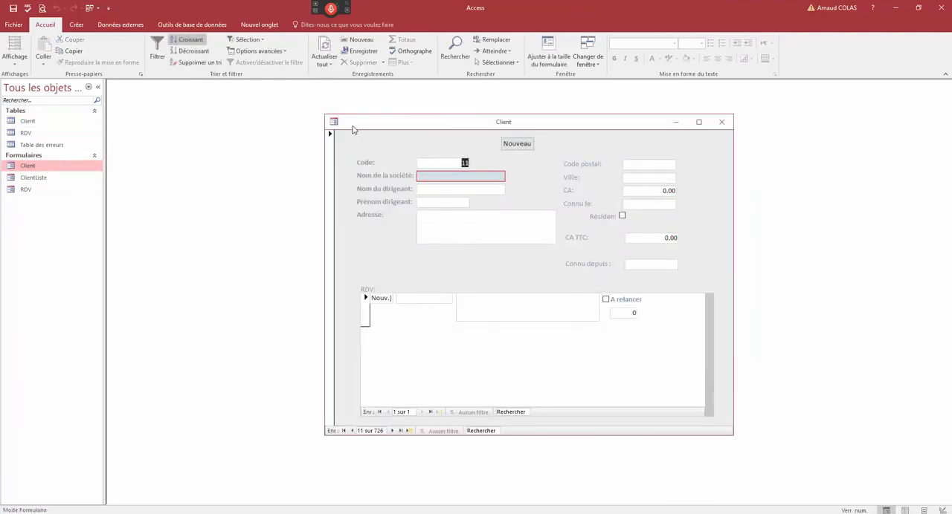
- Reposition the Client form window and browse forward to the ACAJOU GPE record
{"action": "left_click_drag", "start_coordinate": [379, 130], "coordinate": [257, 124]}
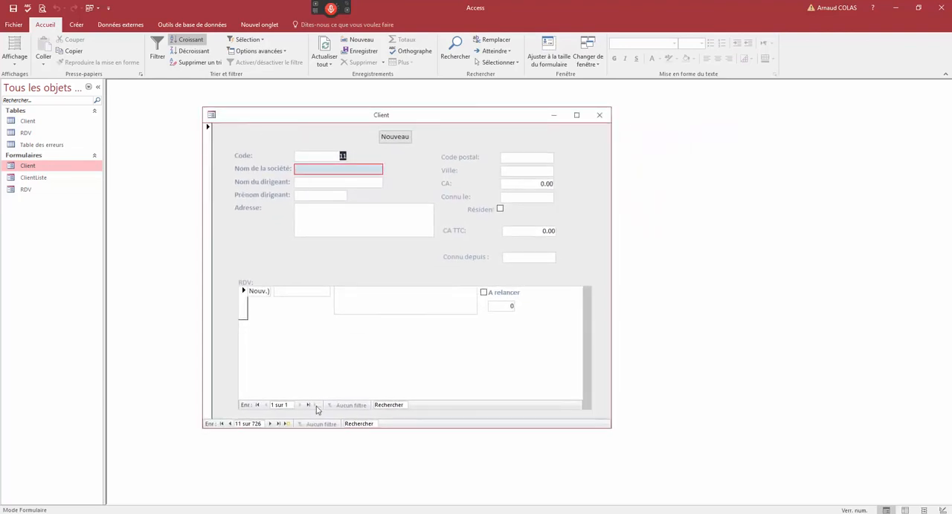
{"action": "left_click", "coordinate": [271, 424]}
{"action": "left_click", "coordinate": [271, 424]}
{"action": "left_click", "coordinate": [271, 424]}
{"action": "left_click", "coordinate": [271, 425]}
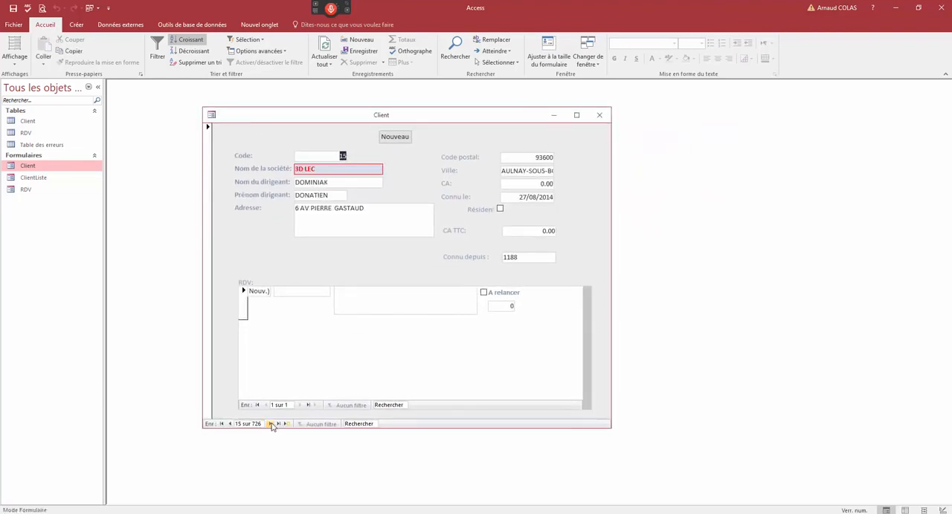
{"action": "left_click", "coordinate": [271, 424]}
{"action": "left_click", "coordinate": [272, 424]}
{"action": "left_click", "coordinate": [272, 424]}
{"action": "left_click", "coordinate": [271, 425]}
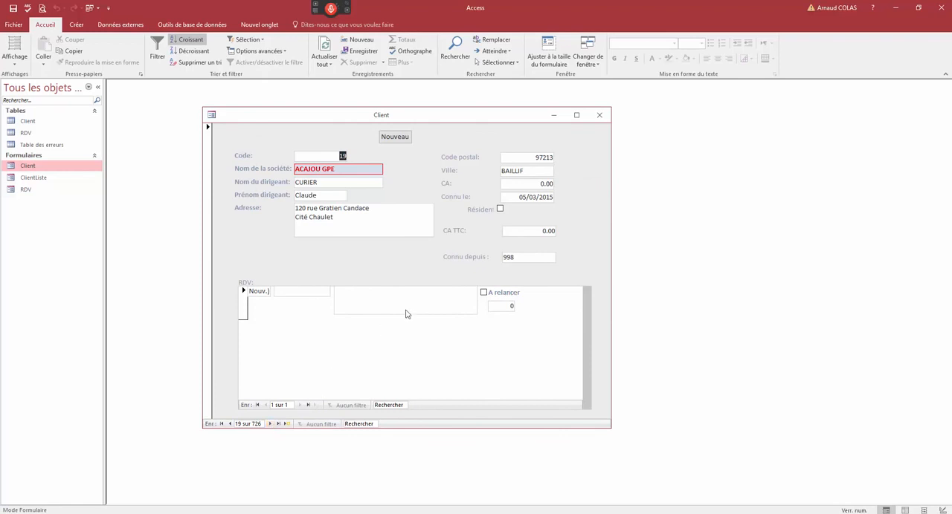
- Examine the filter options for the Connu le date and for the first two digits of the Code postal
{"action": "right_click", "coordinate": [539, 198]}
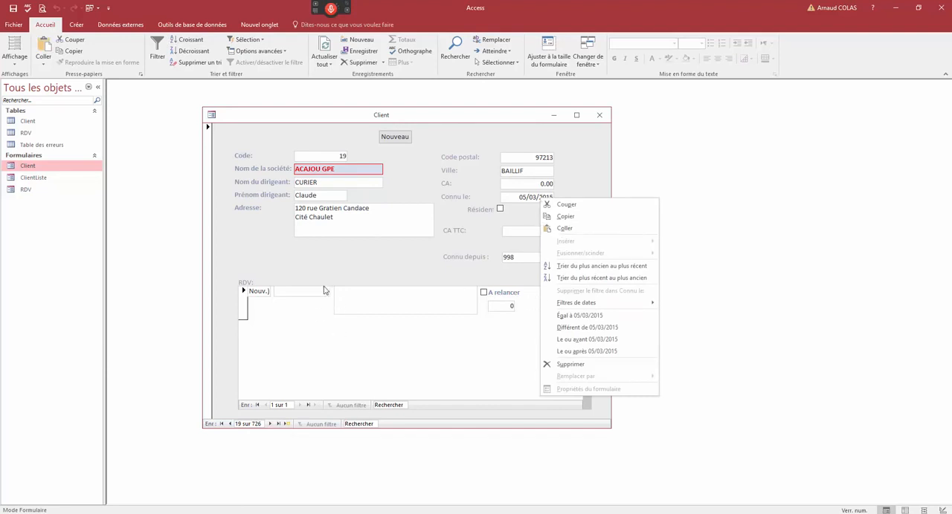
{"action": "left_click", "coordinate": [529, 159]}
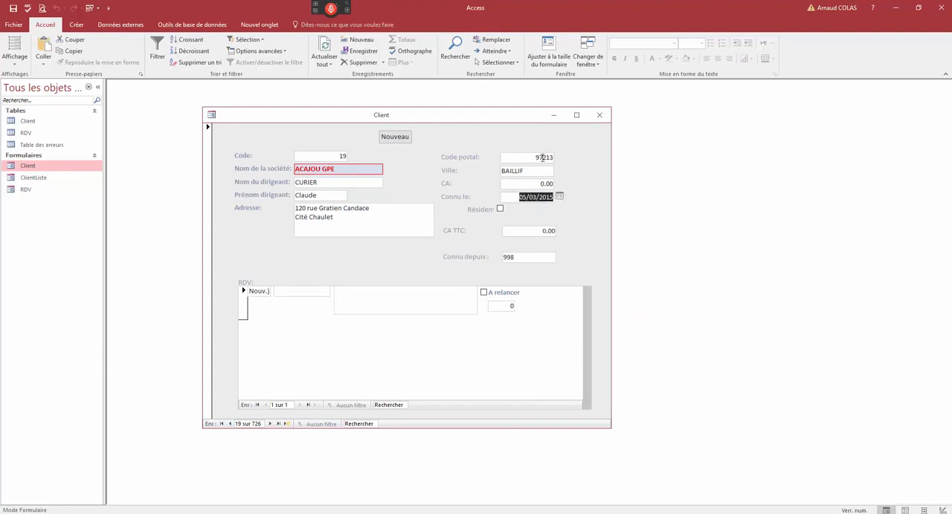
{"action": "left_click_drag", "start_coordinate": [542, 158], "coordinate": [535, 158]}
{"action": "right_click", "coordinate": [538, 158]}
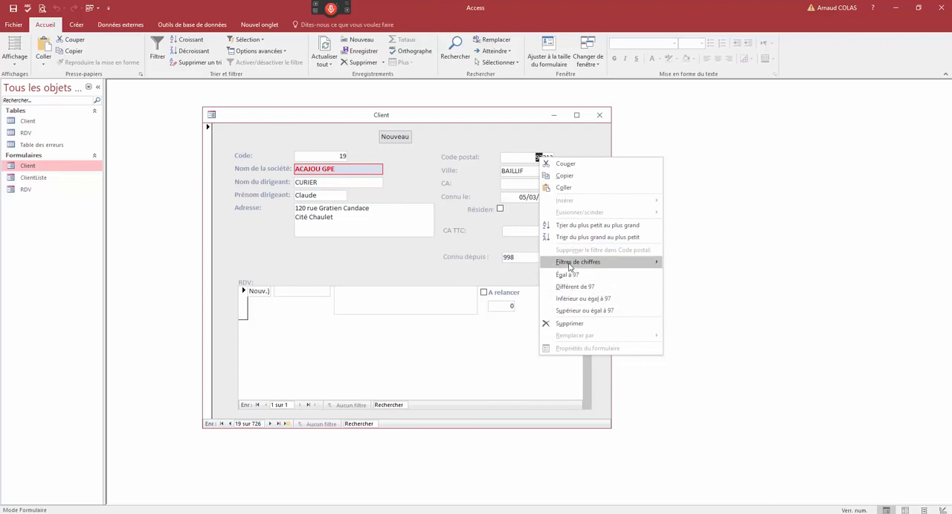
{"action": "mouse_move", "coordinate": [598, 264]}
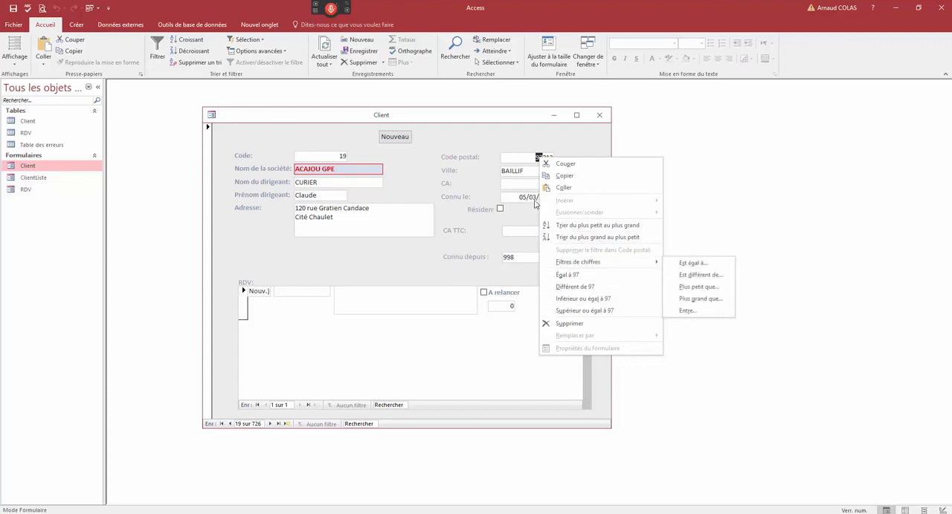
{"action": "left_click", "coordinate": [515, 177]}
- Filter the Client form to records whose Ville contains "paris"
{"action": "double_click", "coordinate": [522, 171]}
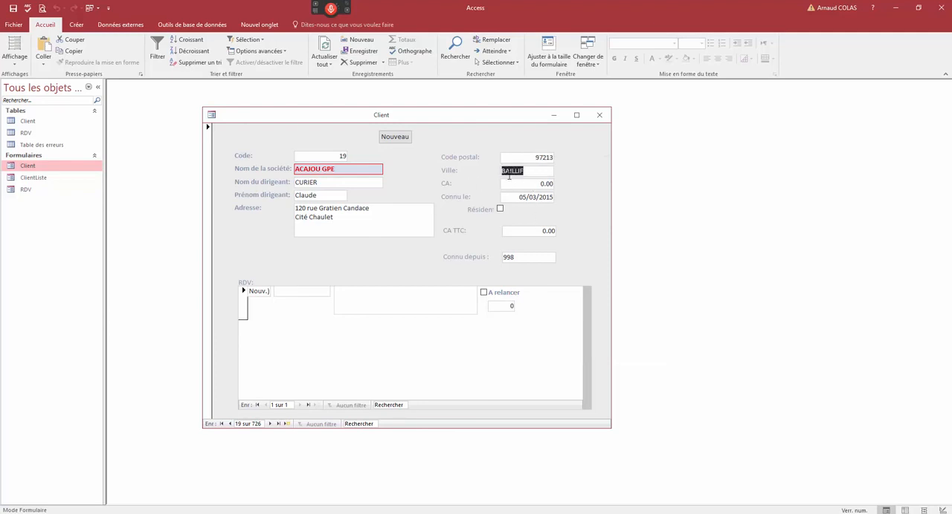
{"action": "right_click", "coordinate": [508, 171]}
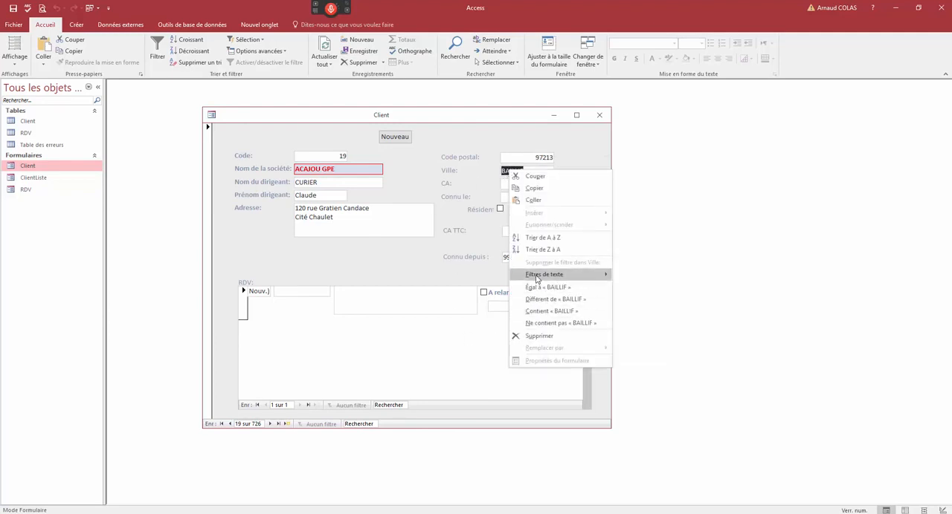
{"action": "mouse_move", "coordinate": [569, 274]}
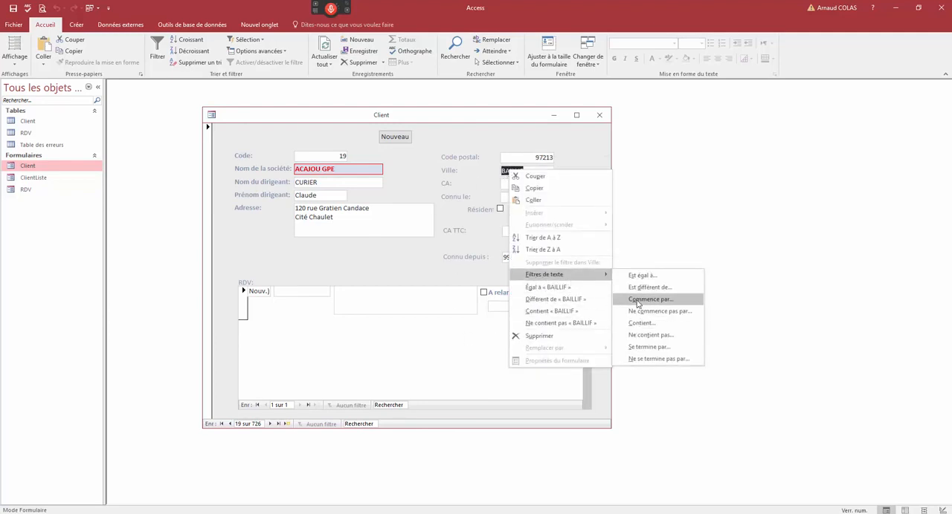
{"action": "left_click", "coordinate": [637, 324]}
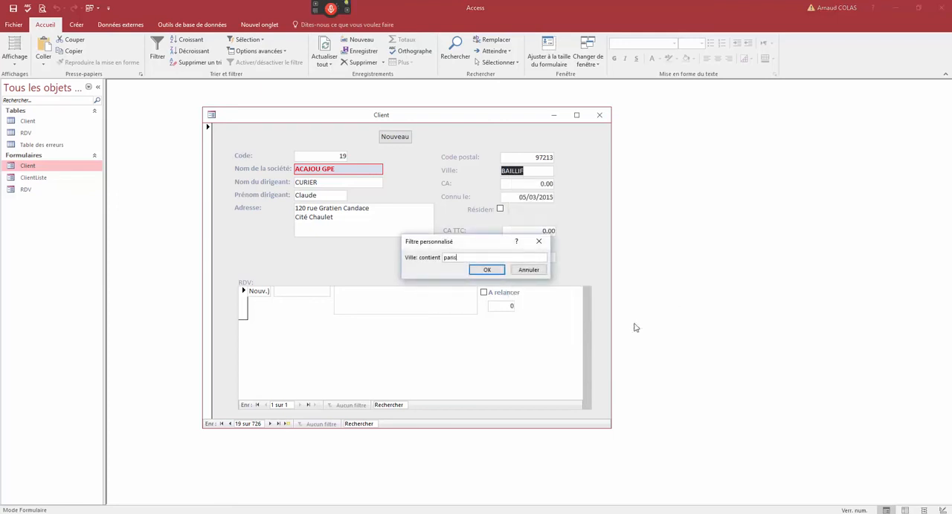
{"action": "key", "text": "Return"}
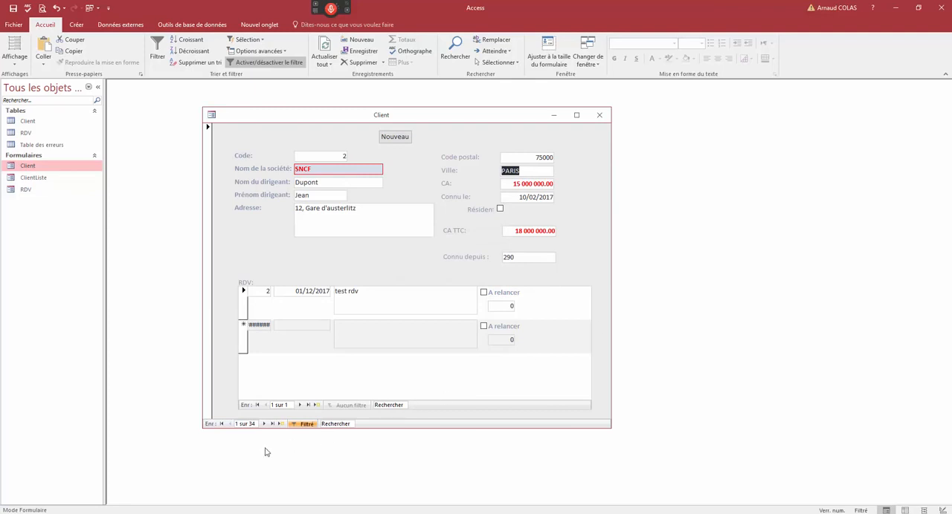
- Browse forward through the filtered Paris clients to the Cabinet FRANKLIN record
{"action": "left_click", "coordinate": [253, 425]}
{"action": "left_click", "coordinate": [264, 426]}
{"action": "left_click", "coordinate": [263, 425]}
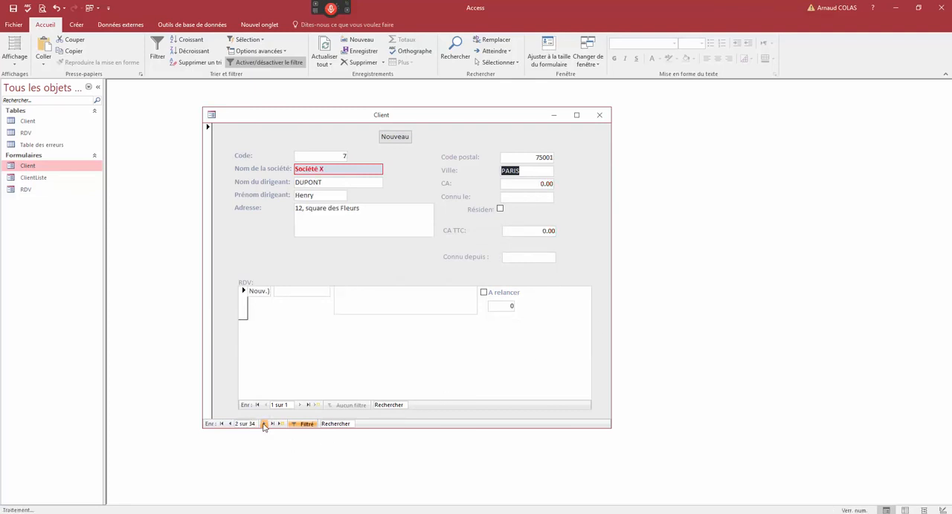
{"action": "left_click", "coordinate": [263, 425]}
{"action": "left_click", "coordinate": [264, 425]}
{"action": "left_click", "coordinate": [264, 425]}
{"action": "left_click", "coordinate": [264, 426]}
{"action": "left_click", "coordinate": [264, 425]}
{"action": "left_click", "coordinate": [263, 425]}
{"action": "left_click", "coordinate": [264, 425]}
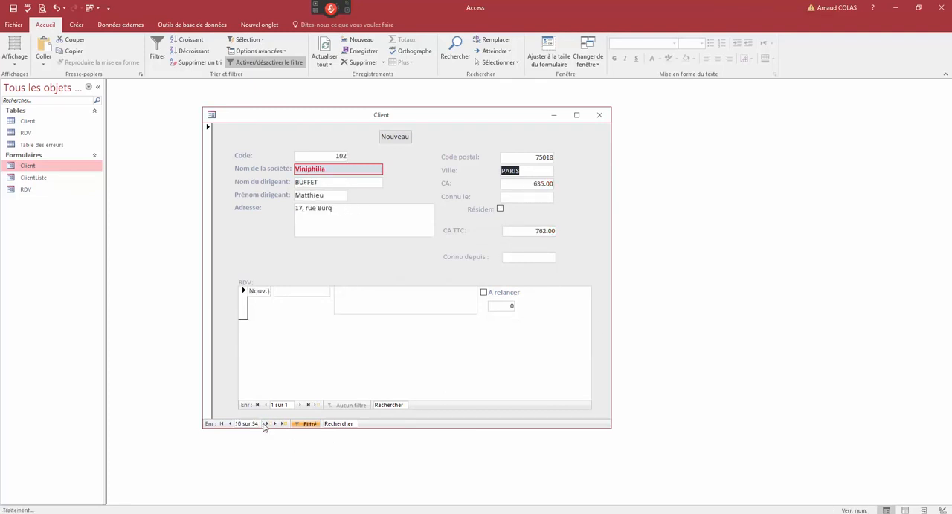
{"action": "left_click", "coordinate": [267, 425]}
{"action": "left_click", "coordinate": [267, 425]}
{"action": "left_click", "coordinate": [267, 425]}
{"action": "left_click", "coordinate": [267, 425]}
{"action": "left_click", "coordinate": [267, 425]}
{"action": "left_click", "coordinate": [267, 424]}
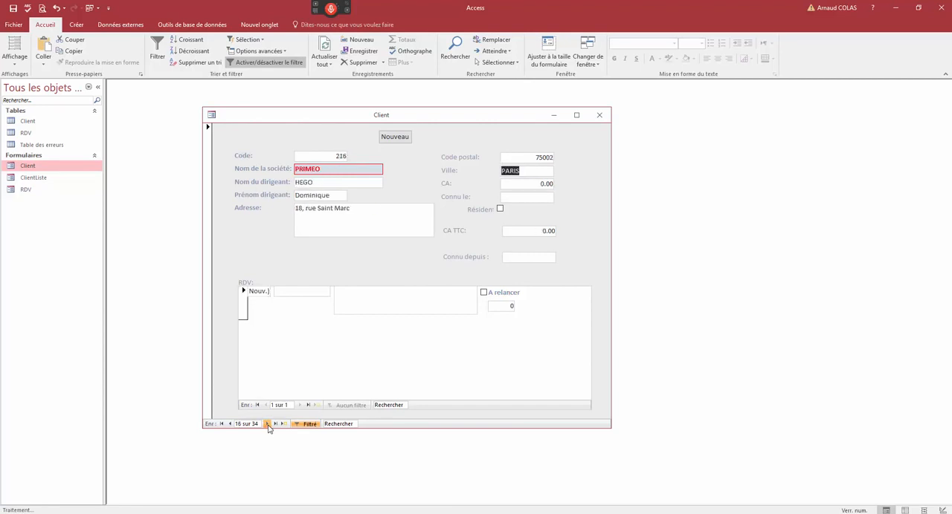
{"action": "left_click", "coordinate": [267, 424]}
{"action": "left_click", "coordinate": [267, 424]}
{"action": "left_click", "coordinate": [268, 426]}
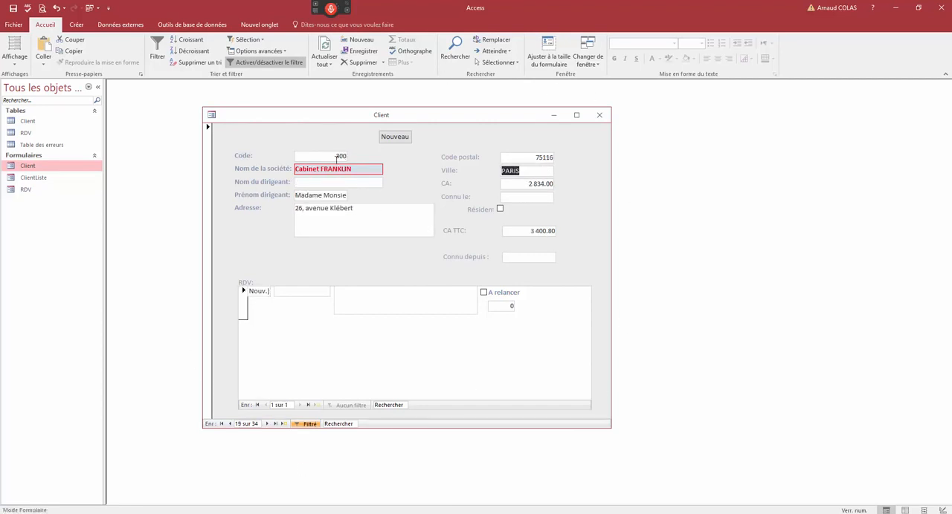
- Switch the Client form to datasheet view and widen its window on both sides to show the remaining columns
{"action": "right_click", "coordinate": [318, 122]}
{"action": "left_click", "coordinate": [334, 194]}
{"action": "left_click_drag", "start_coordinate": [611, 242], "coordinate": [744, 183]}
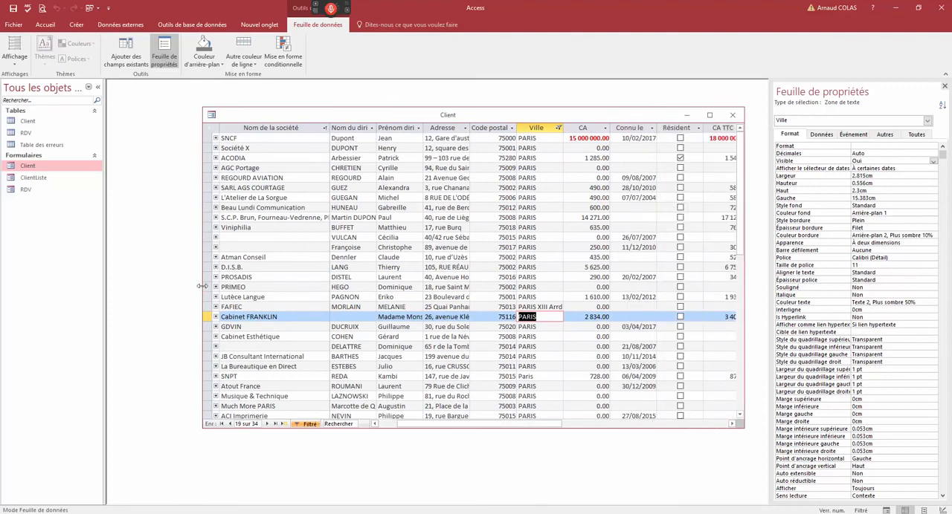
{"action": "left_click_drag", "start_coordinate": [202, 286], "coordinate": [130, 286]}
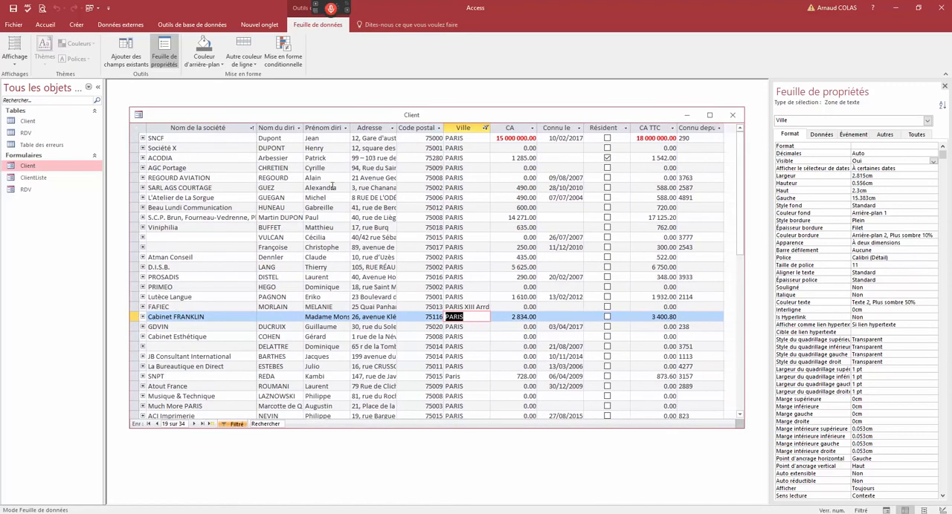
- Select the datasheet columns from Nom de la société through Code postal, and return the Client window to form view
{"action": "left_click_drag", "start_coordinate": [213, 128], "coordinate": [418, 127]}
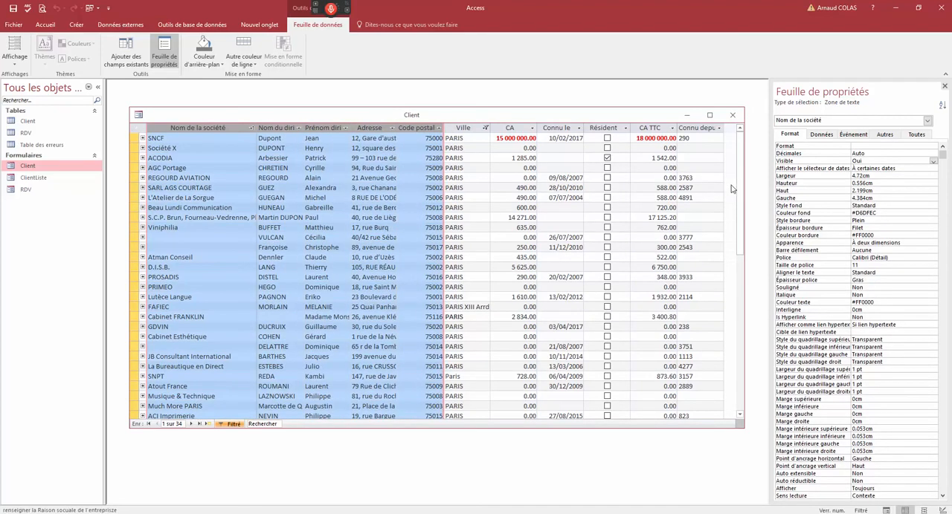
{"action": "mouse_move", "coordinate": [741, 183]}
{"action": "left_mouse_down"}
{"action": "mouse_move", "coordinate": [724, 351]}
{"action": "mouse_move", "coordinate": [728, 175]}
{"action": "left_mouse_up"}
{"action": "right_click", "coordinate": [310, 117]}
{"action": "left_click", "coordinate": [319, 163]}
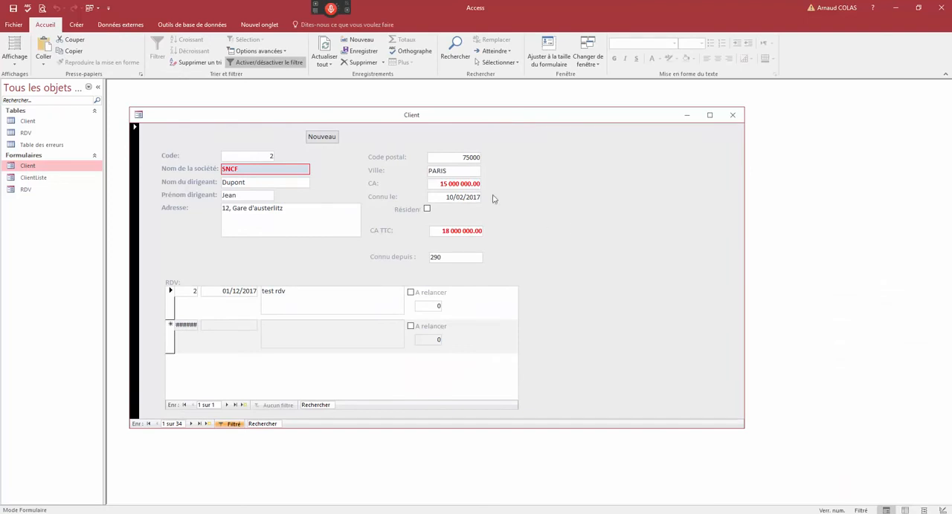
- Filter the form to clients whose CA is less than or equal to a maximum, and browse forward to Société X
{"action": "right_click", "coordinate": [459, 187]}
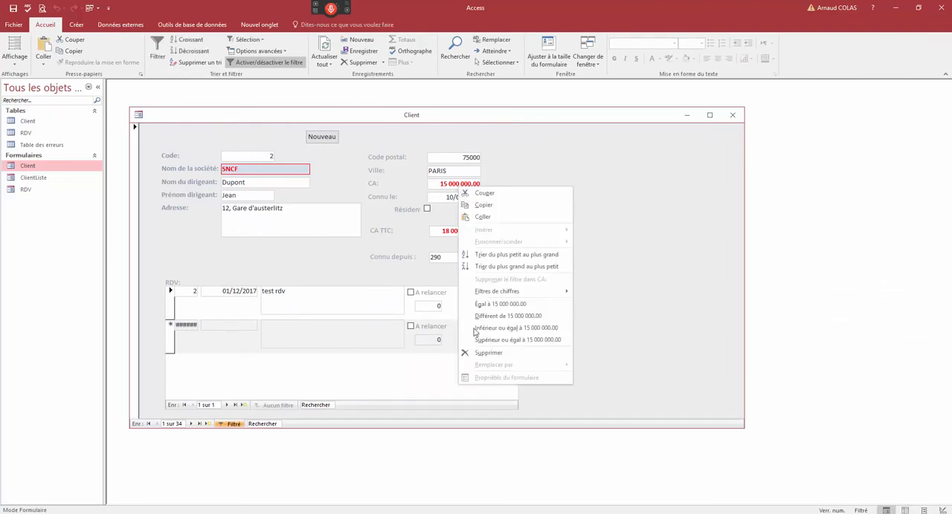
{"action": "mouse_move", "coordinate": [498, 296]}
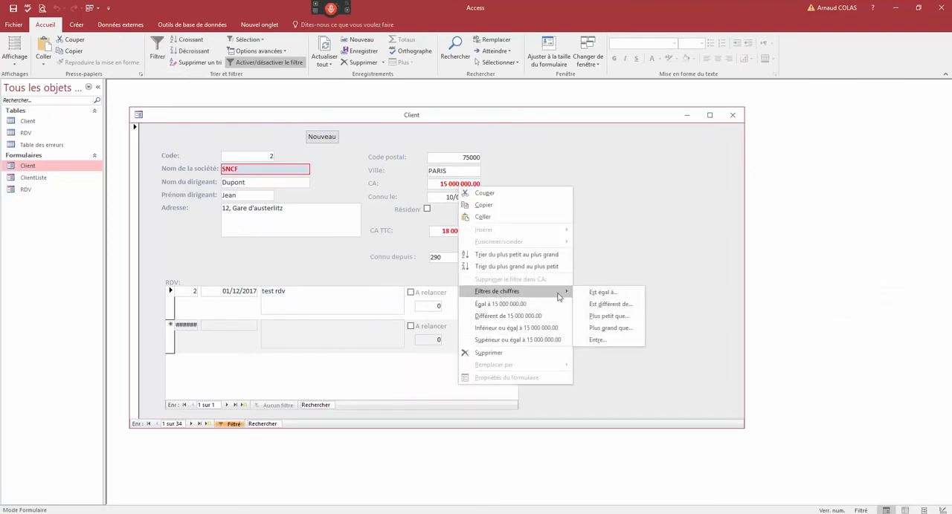
{"action": "left_click", "coordinate": [606, 316]}
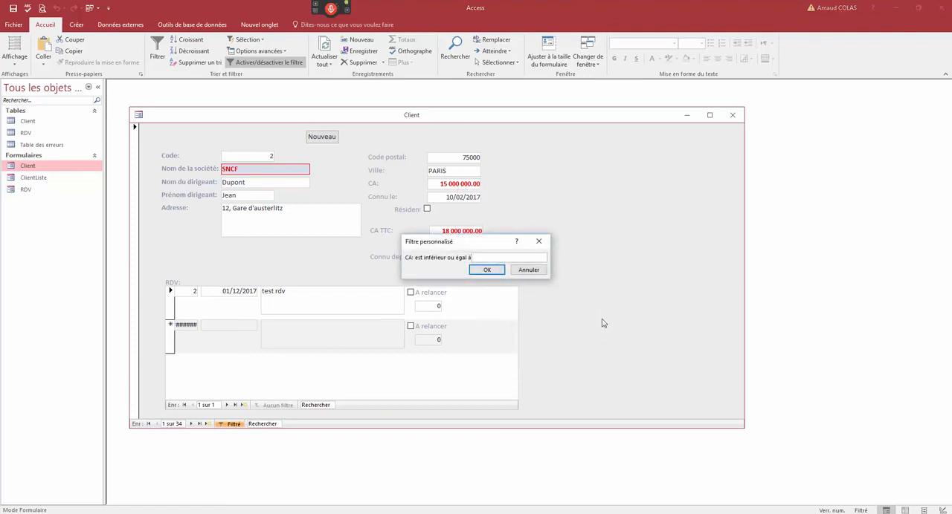
{"action": "key", "text": "Return"}
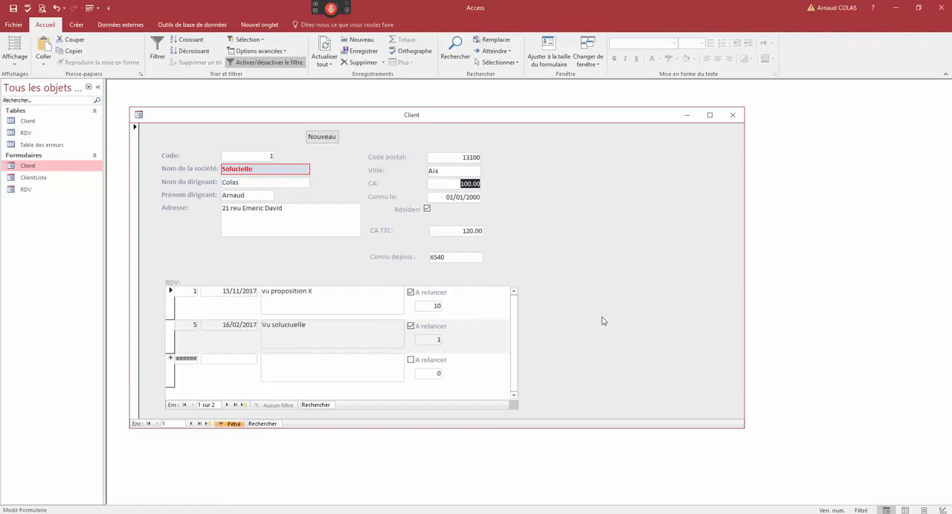
{"action": "left_click", "coordinate": [194, 423]}
{"action": "left_click", "coordinate": [194, 424]}
{"action": "left_click", "coordinate": [194, 424]}
{"action": "left_click", "coordinate": [194, 424]}
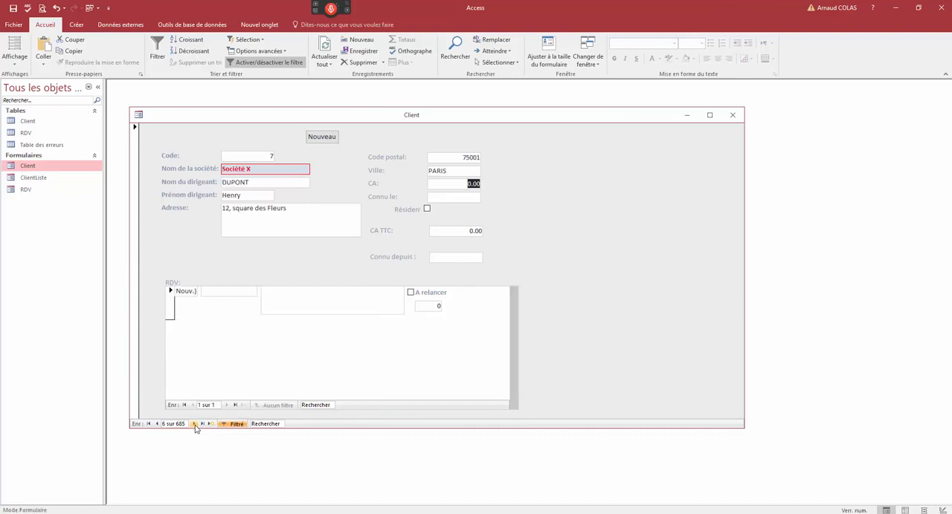
- Turn off the CA filter and filter the client records again so that Ville contains "paris"
{"action": "left_click", "coordinate": [225, 424]}
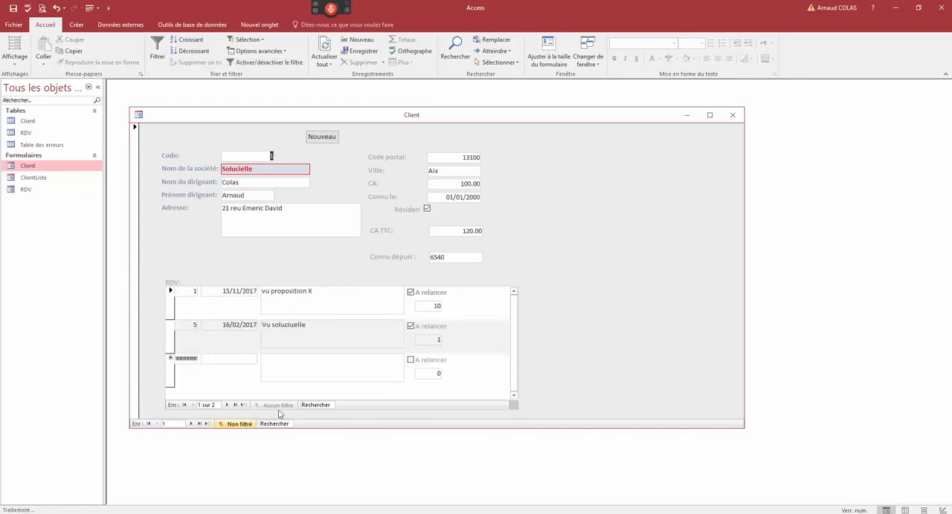
{"action": "right_click", "coordinate": [436, 173]}
{"action": "mouse_move", "coordinate": [461, 279]}
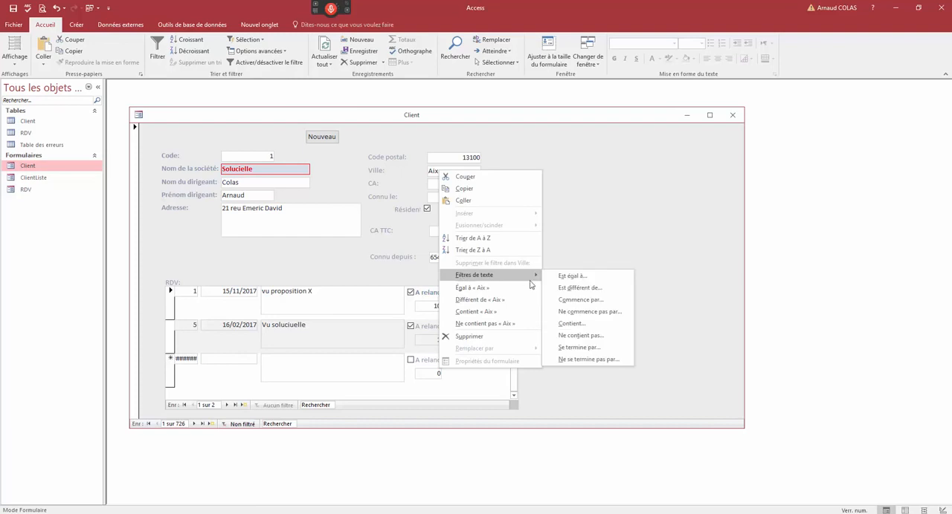
{"action": "left_click", "coordinate": [582, 328]}
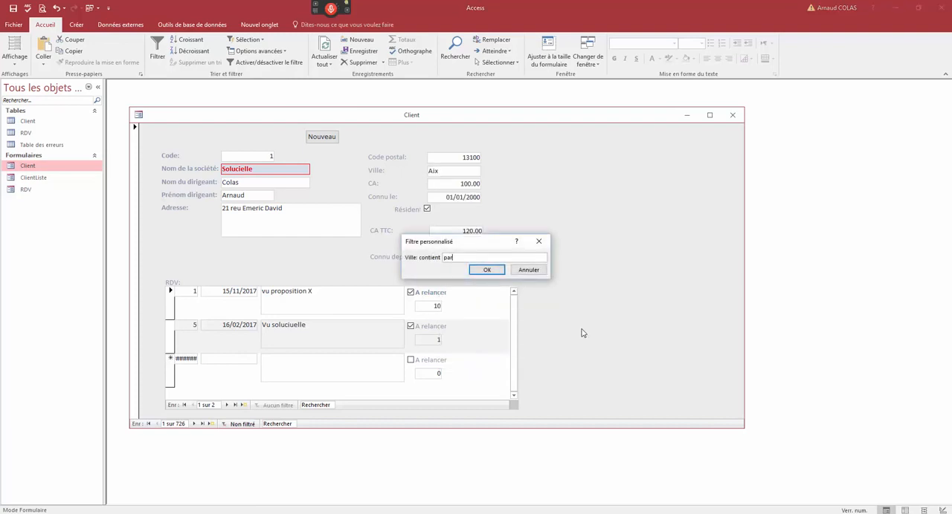
{"action": "key", "text": "Return"}
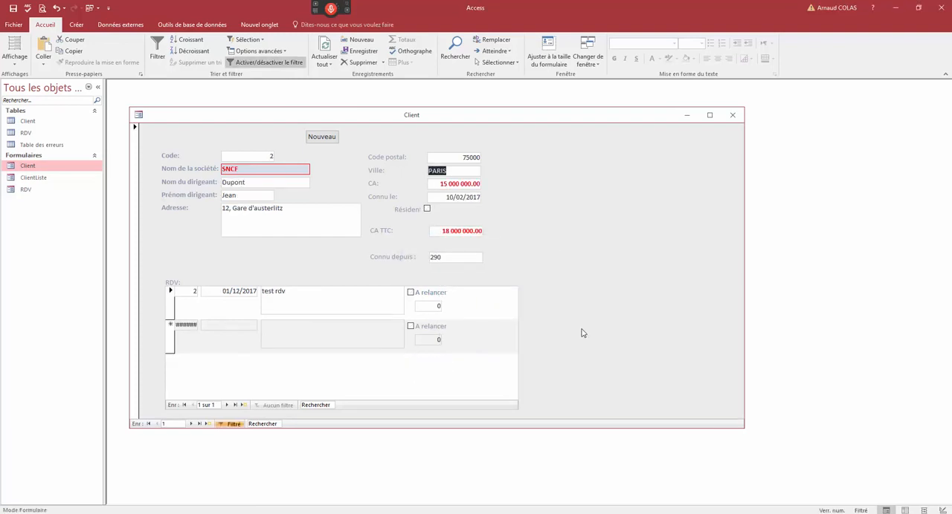
- Narrow the Paris clients to those with CA less than or equal to a maximum, and browse through the matching records
{"action": "right_click", "coordinate": [462, 229]}
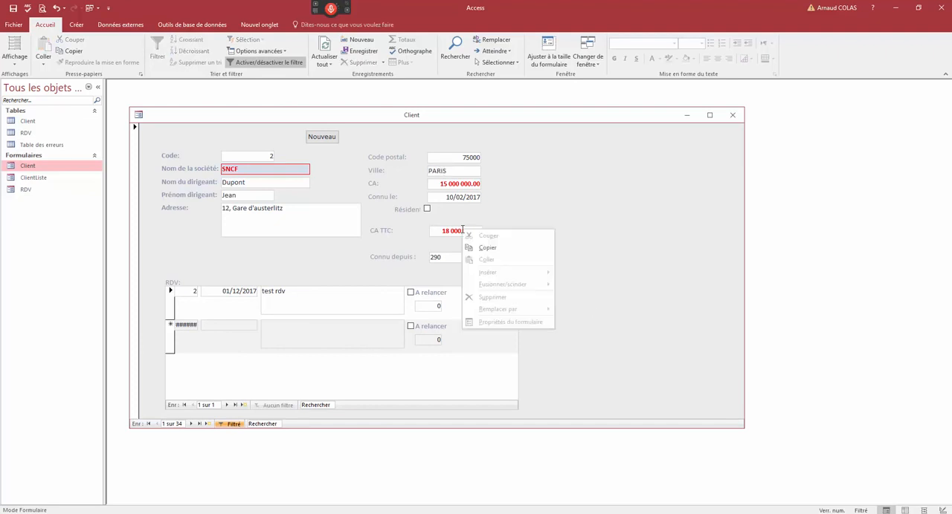
{"action": "right_click", "coordinate": [453, 188]}
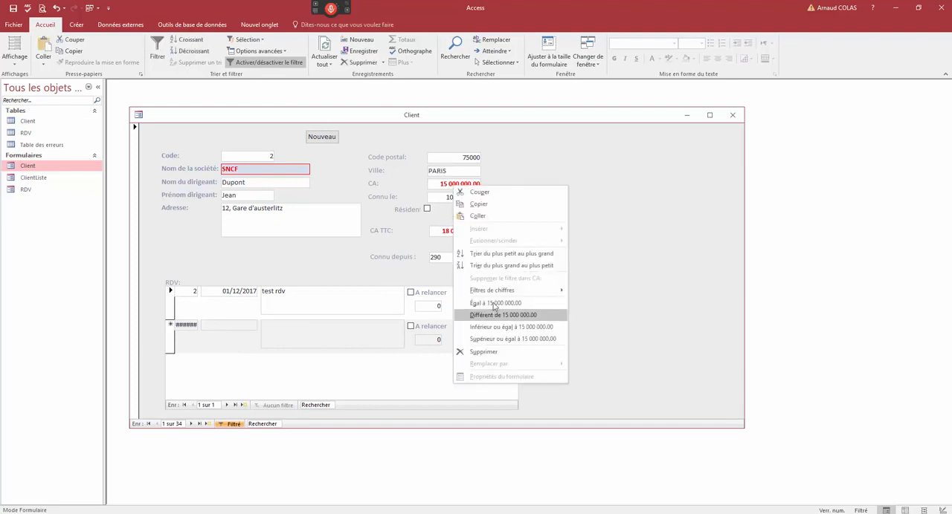
{"action": "mouse_move", "coordinate": [499, 292]}
{"action": "left_click", "coordinate": [601, 317]}
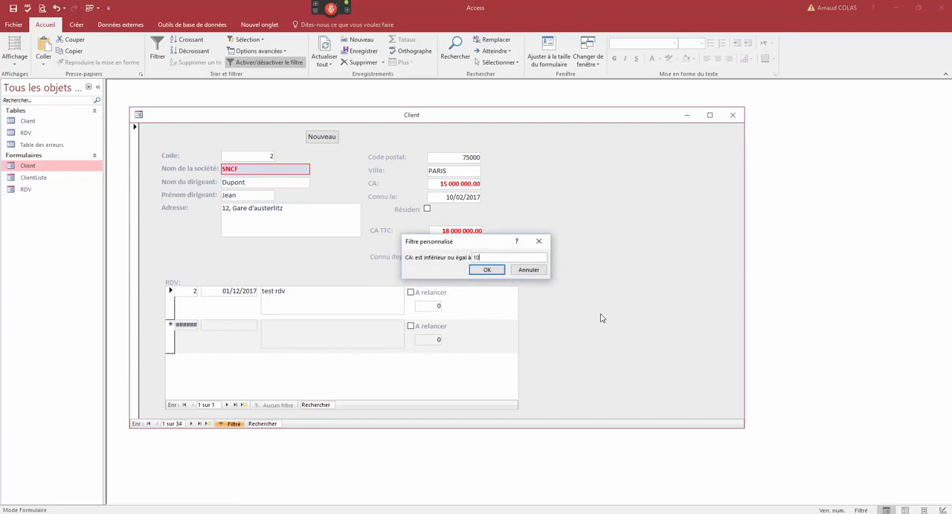
{"action": "key", "text": "Return"}
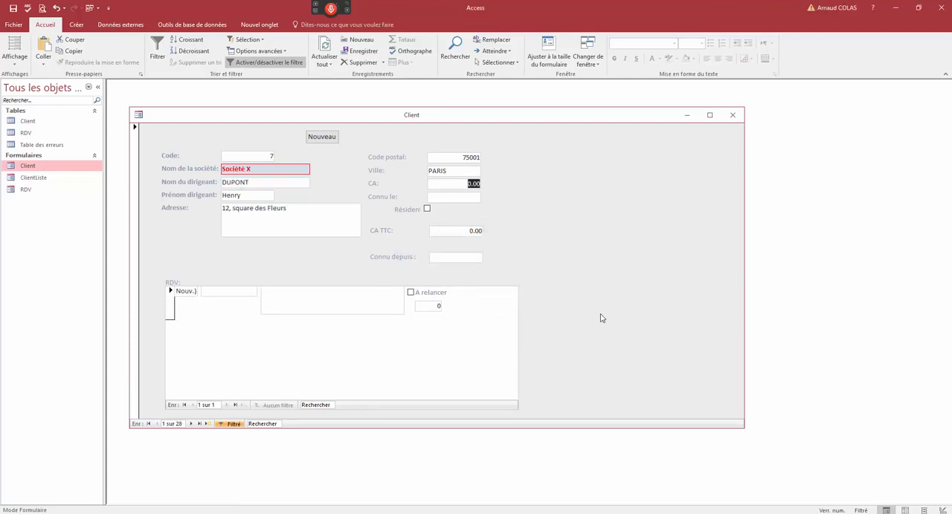
{"action": "left_click", "coordinate": [190, 423]}
{"action": "left_click", "coordinate": [190, 423]}
{"action": "left_click", "coordinate": [190, 424]}
{"action": "left_click", "coordinate": [190, 425]}
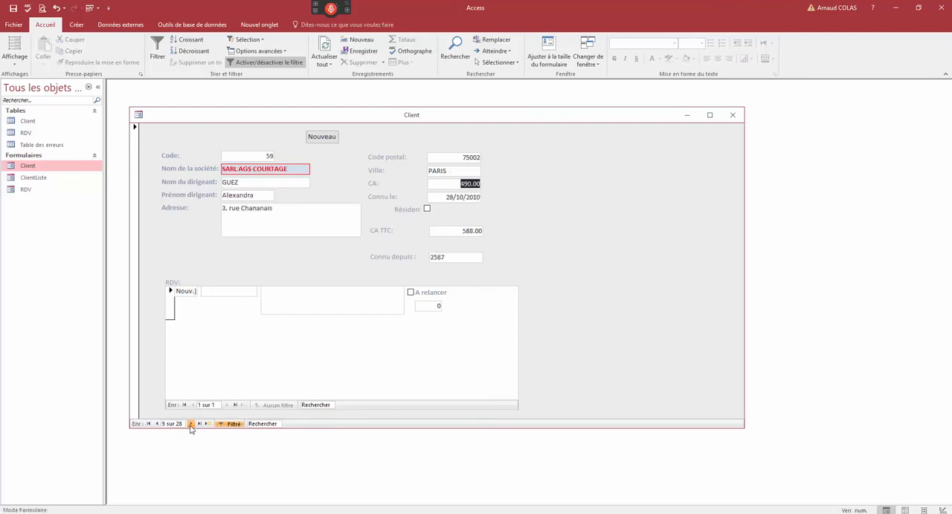
{"action": "left_click", "coordinate": [190, 424]}
{"action": "left_click", "coordinate": [190, 425]}
{"action": "left_click", "coordinate": [190, 424]}
{"action": "left_click", "coordinate": [190, 424]}
{"action": "left_click", "coordinate": [190, 425]}
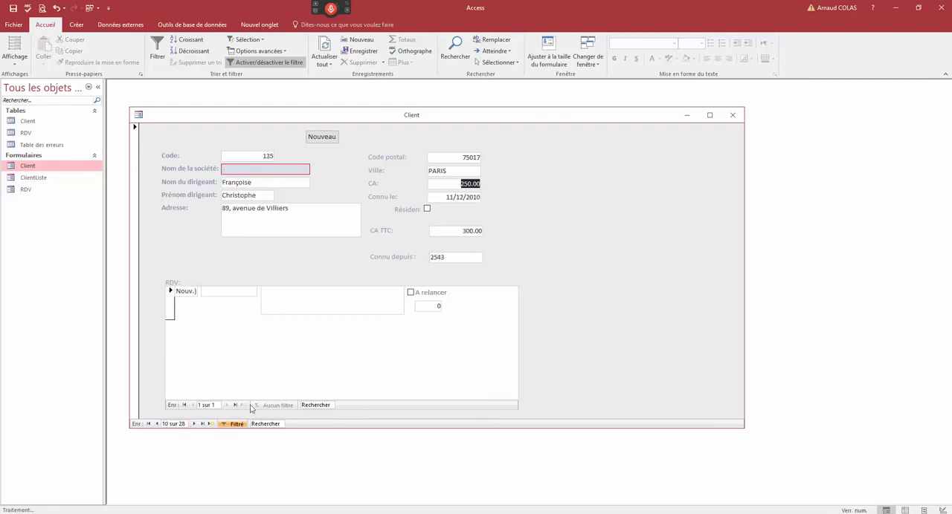
- Restrict the filtered clients to those whose Connu le date falls within this year (Cette année)
{"action": "left_click", "coordinate": [463, 197]}
{"action": "right_click", "coordinate": [463, 197]}
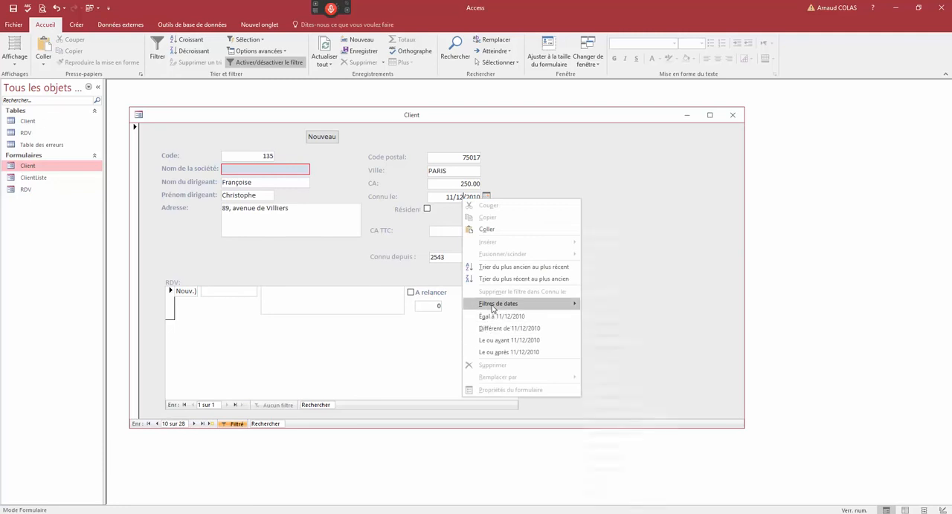
{"action": "mouse_move", "coordinate": [497, 304]}
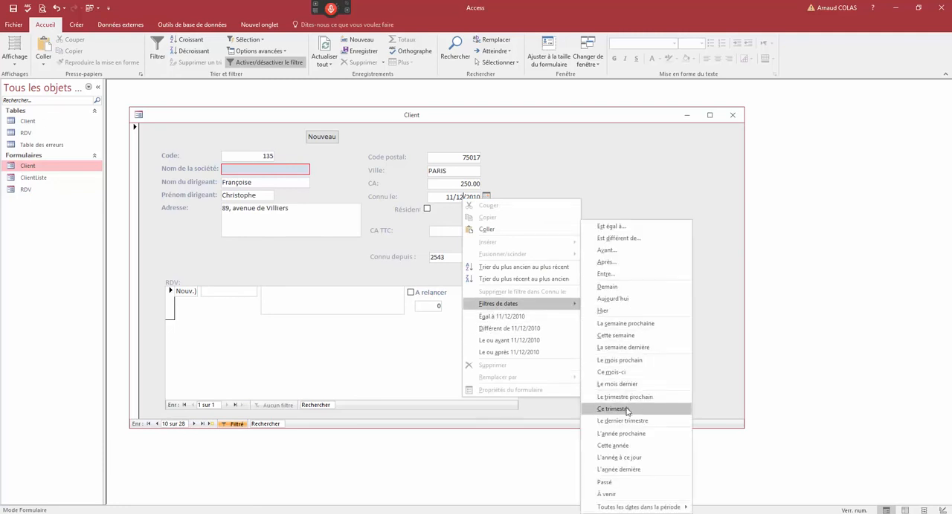
{"action": "left_click", "coordinate": [613, 446]}
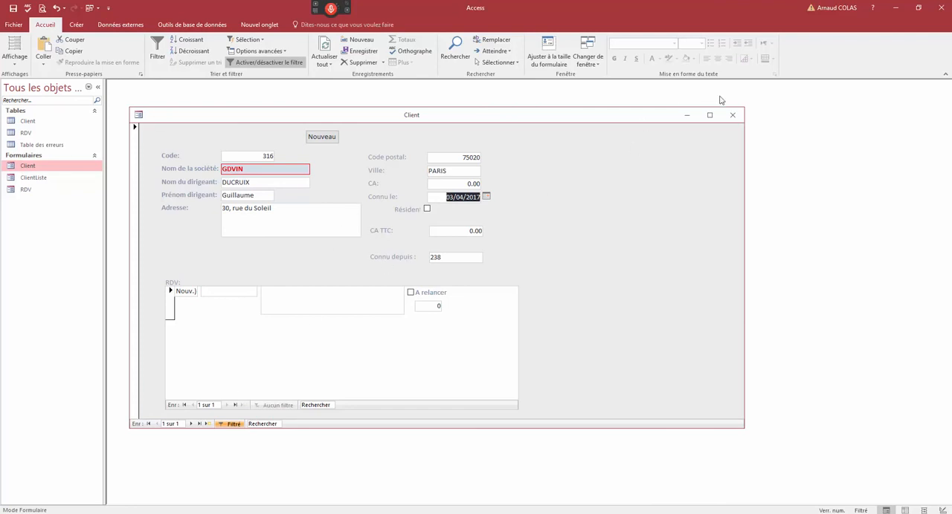
- Close the Client form and limit the navigation list to queries (Requêtes)
{"action": "left_click", "coordinate": [733, 114]}
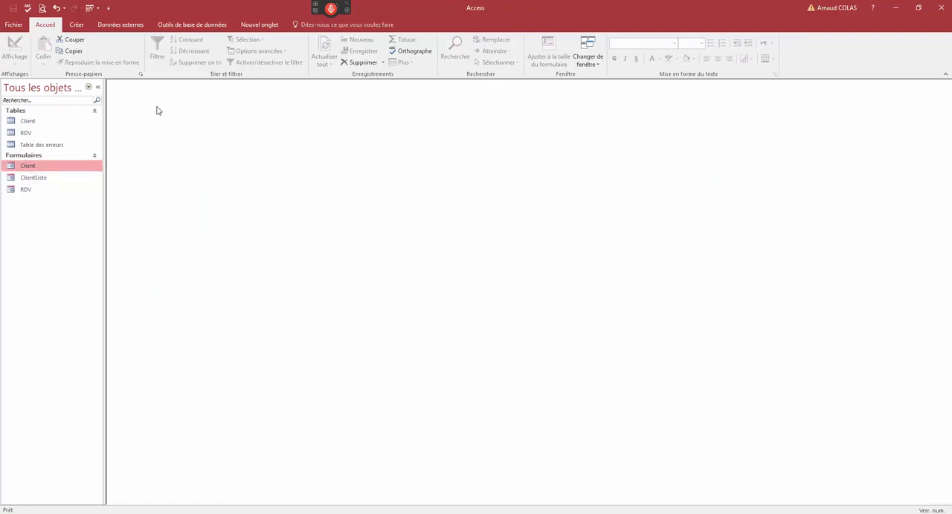
{"action": "left_click", "coordinate": [88, 88]}
{"action": "left_click", "coordinate": [27, 198]}
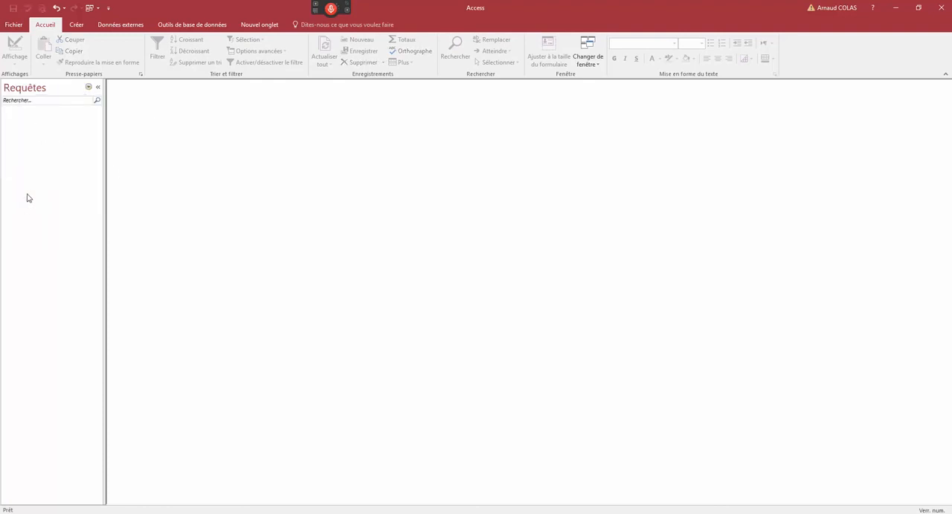
- Start a new query in design view, add the Client table, and enlarge its field list to show all fields
{"action": "left_click", "coordinate": [78, 28]}
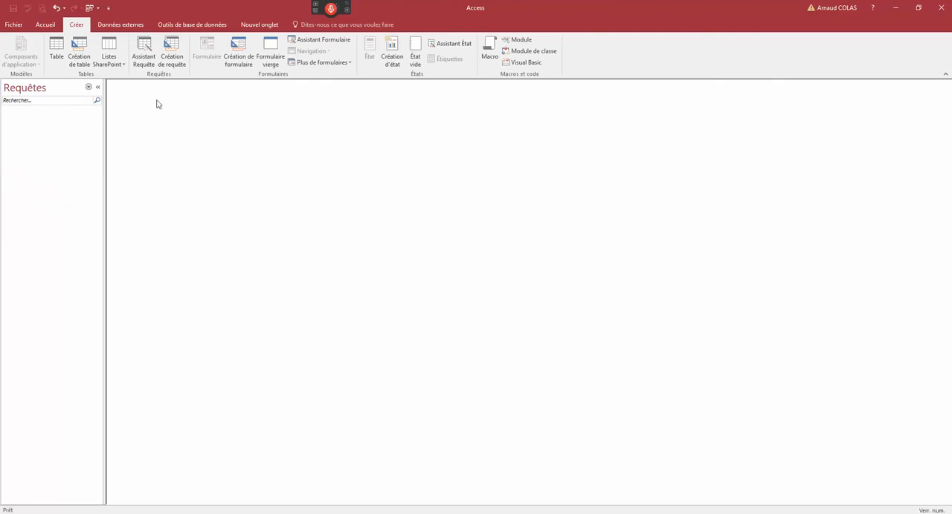
{"action": "left_click", "coordinate": [173, 61]}
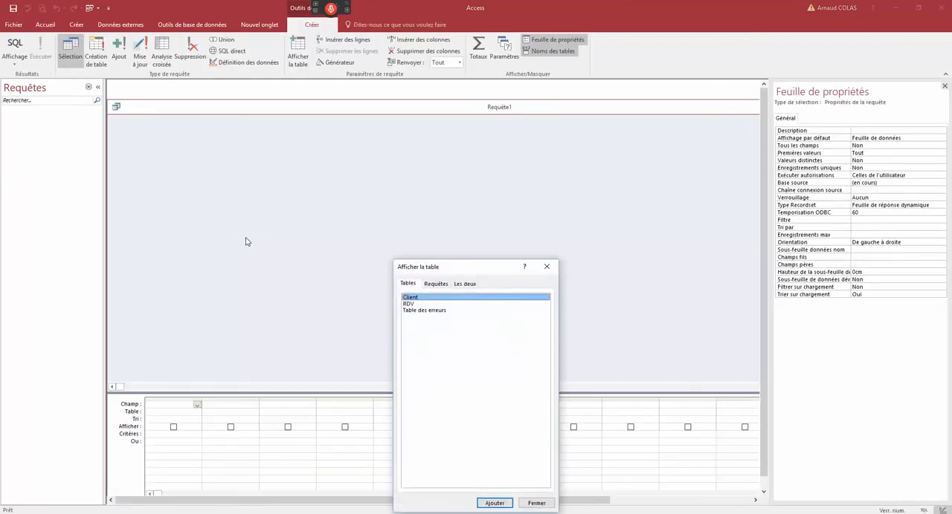
{"action": "left_click", "coordinate": [410, 304]}
{"action": "left_click", "coordinate": [415, 310]}
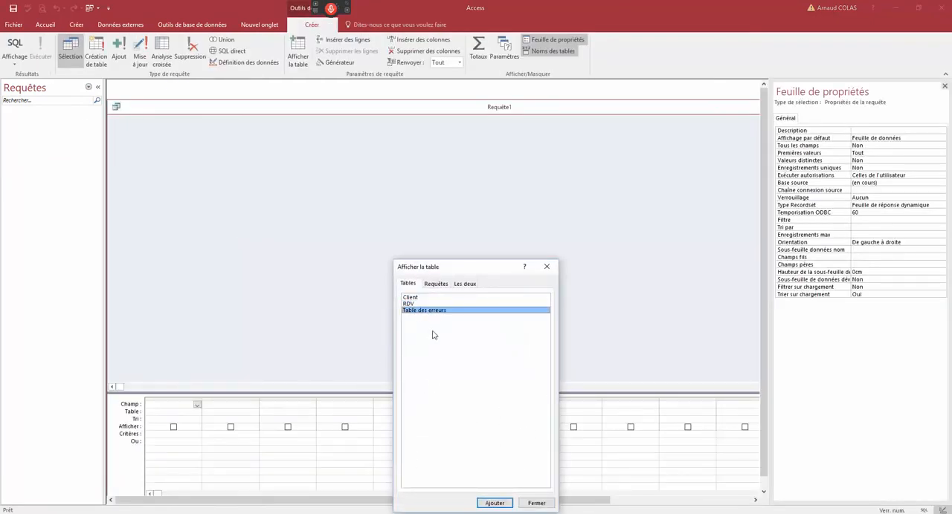
{"action": "left_click", "coordinate": [415, 297]}
{"action": "left_click", "coordinate": [494, 503]}
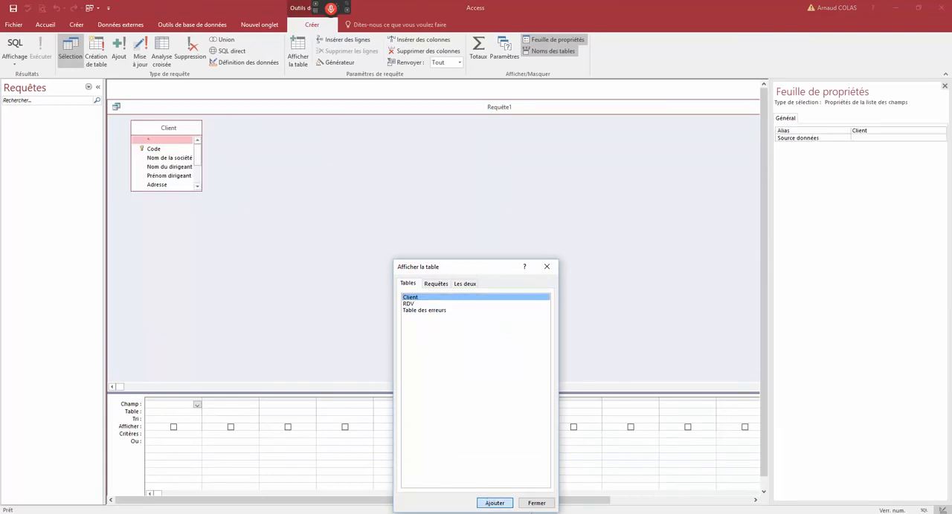
{"action": "left_click", "coordinate": [536, 504]}
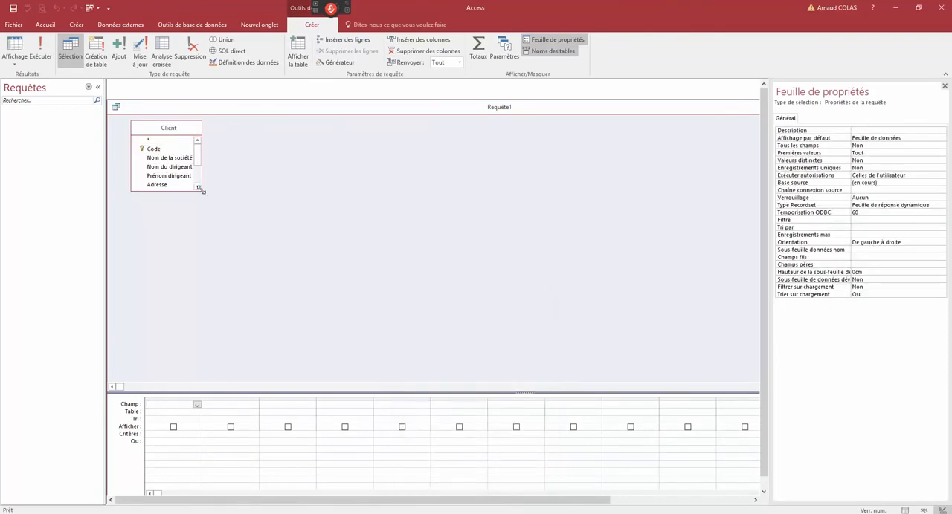
{"action": "left_click_drag", "start_coordinate": [203, 192], "coordinate": [306, 267]}
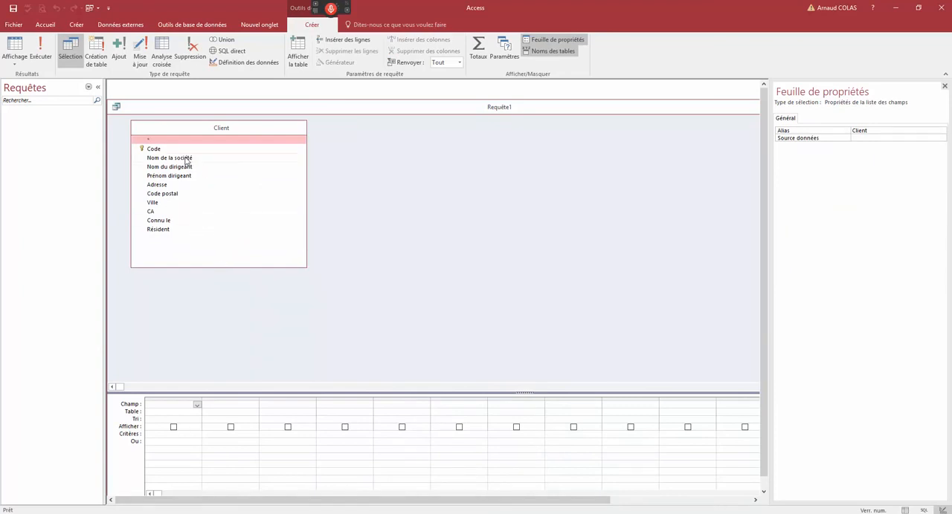
- Add the Nom de la société, Nom du dirigeant and Code postal fields to the query
{"action": "left_click", "coordinate": [186, 159]}
{"action": "double_click", "coordinate": [186, 159]}
{"action": "double_click", "coordinate": [187, 167]}
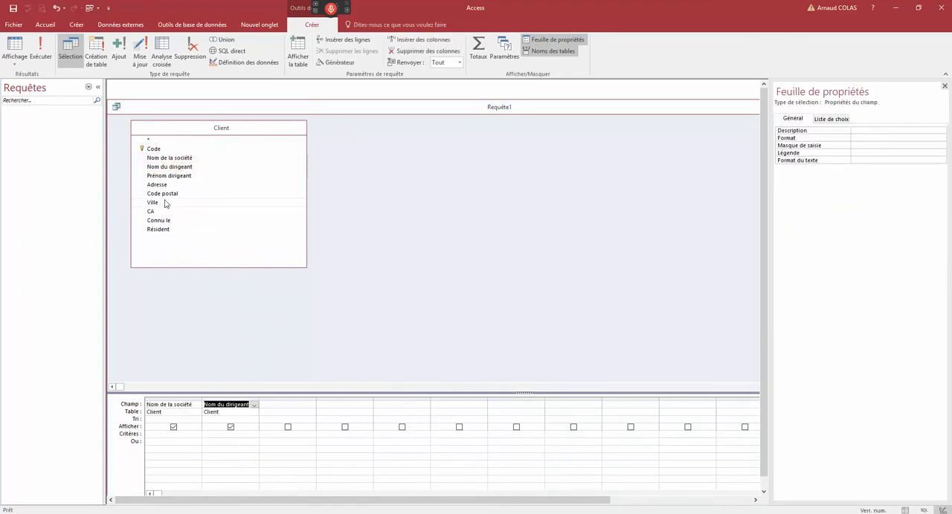
{"action": "double_click", "coordinate": [160, 194]}
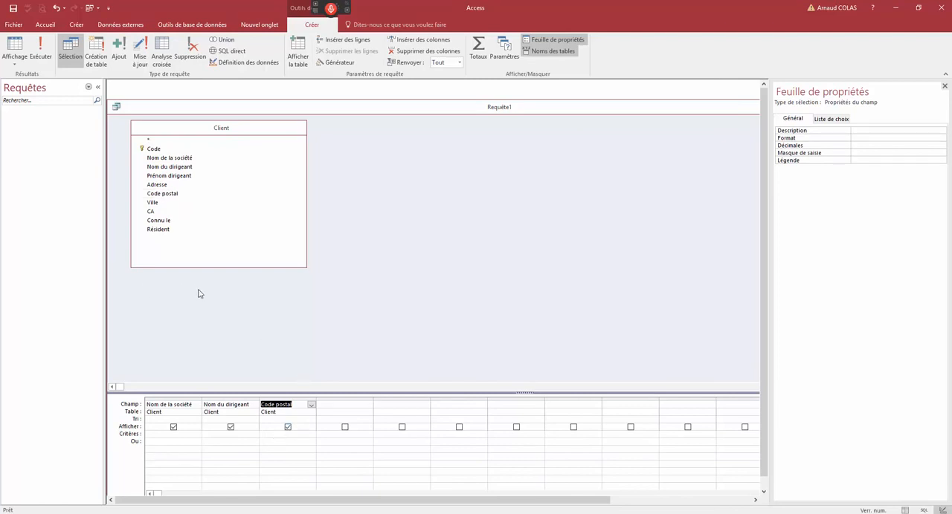
- Close the new query without saving it
{"action": "left_click_drag", "start_coordinate": [179, 113], "coordinate": [186, 101]}
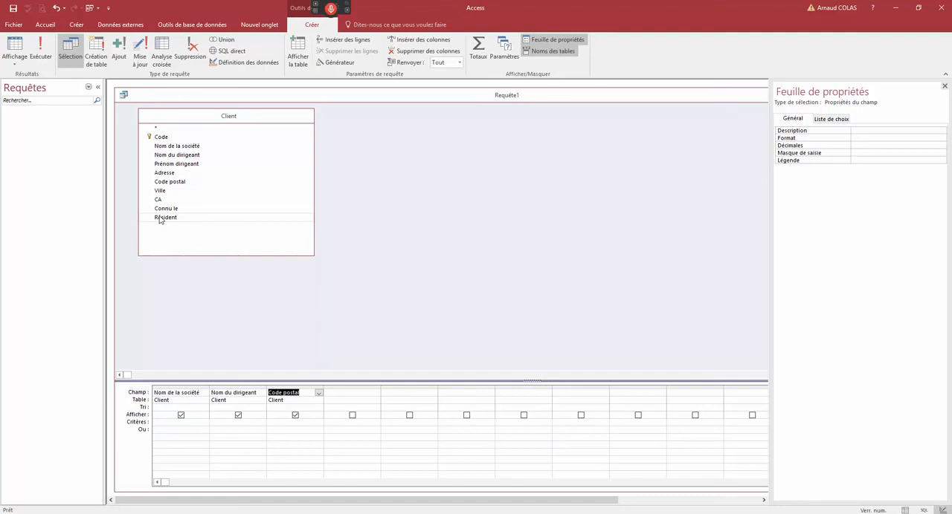
{"action": "double_click", "coordinate": [123, 95]}
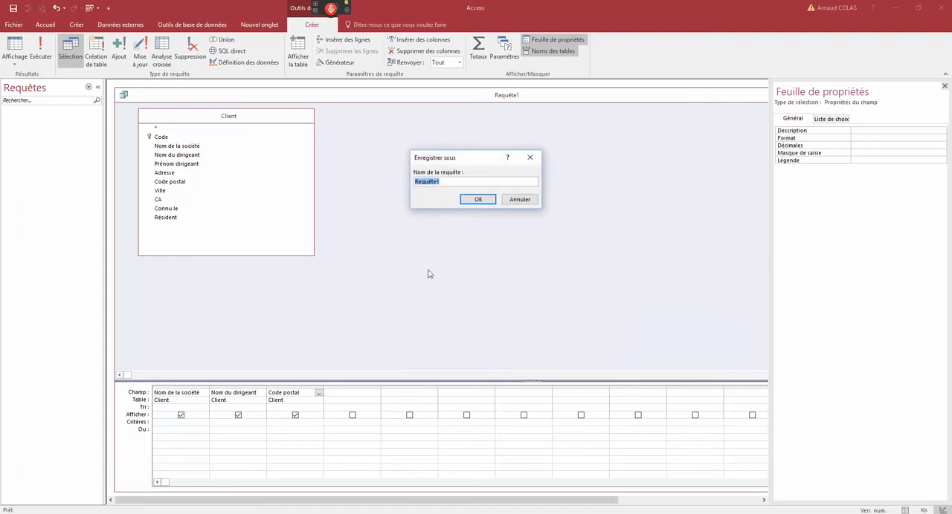
{"action": "left_click", "coordinate": [513, 201]}
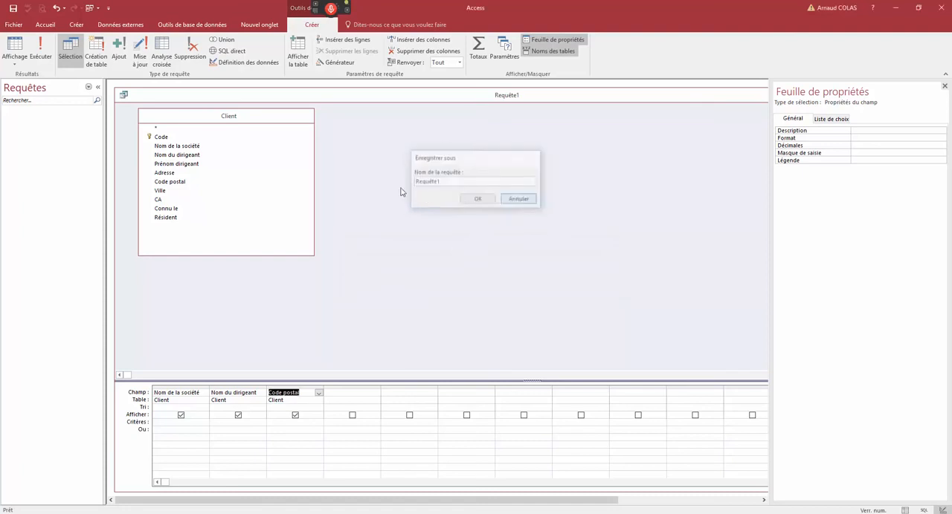
{"action": "double_click", "coordinate": [123, 94]}
{"action": "left_click", "coordinate": [483, 290]}
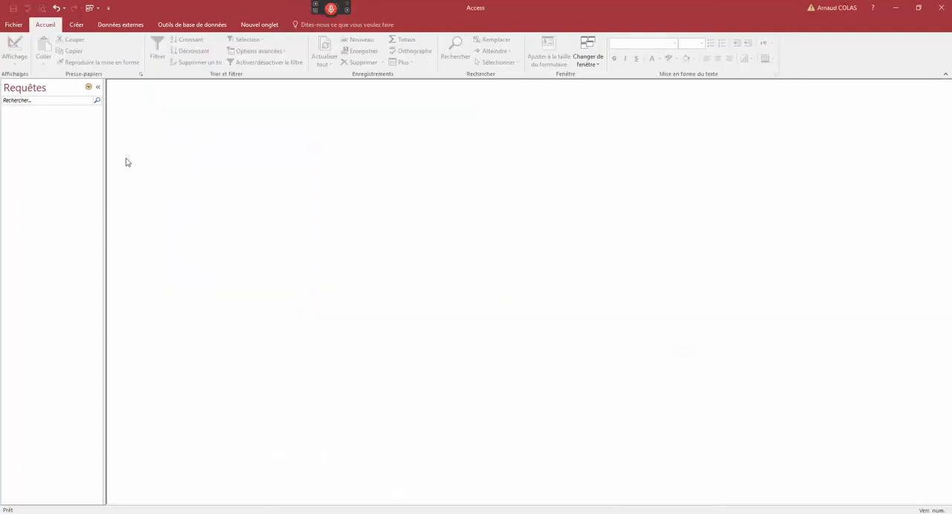
- Limit the navigation list to tables, open the Client table, and check the Code postal value of the Sté MLS record
{"action": "left_click", "coordinate": [89, 87]}
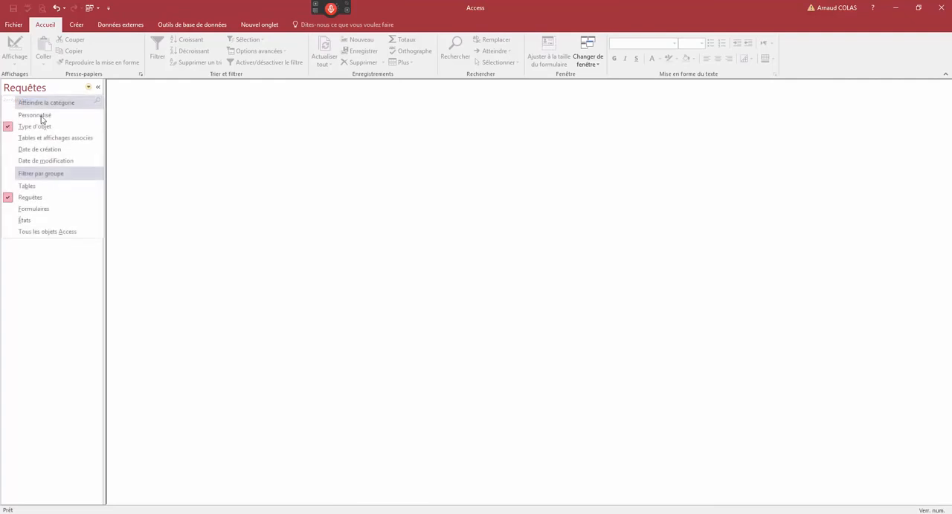
{"action": "left_click", "coordinate": [29, 186]}
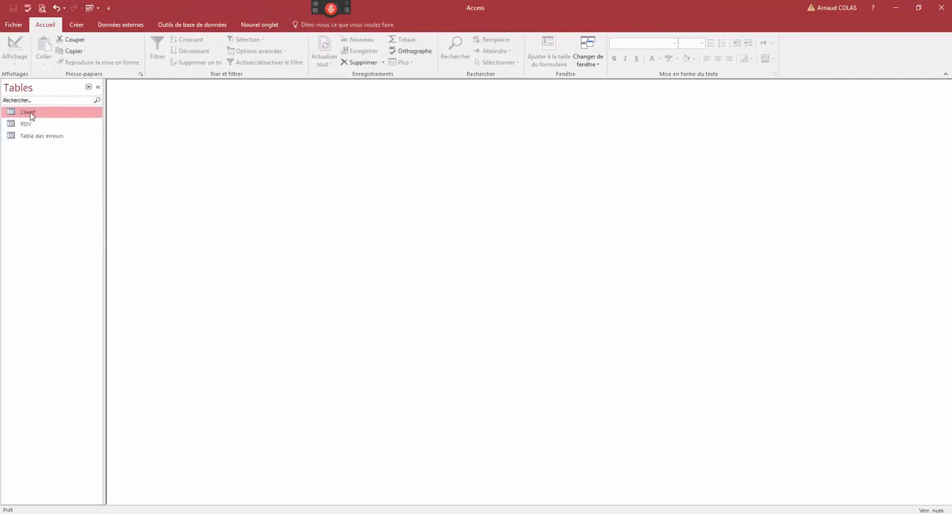
{"action": "double_click", "coordinate": [30, 113]}
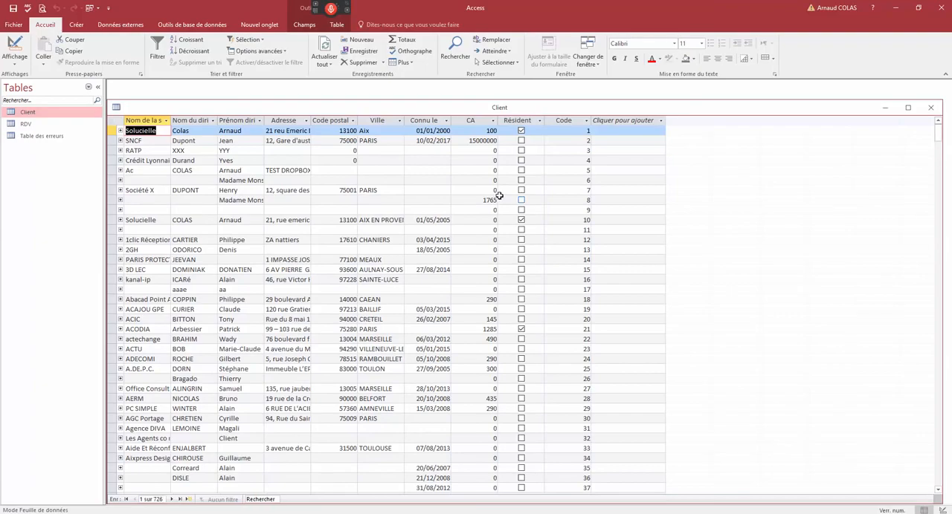
{"action": "left_click", "coordinate": [347, 160]}
{"action": "scroll", "coordinate": [335, 223], "scroll_direction": "down", "scroll_amount": 20}
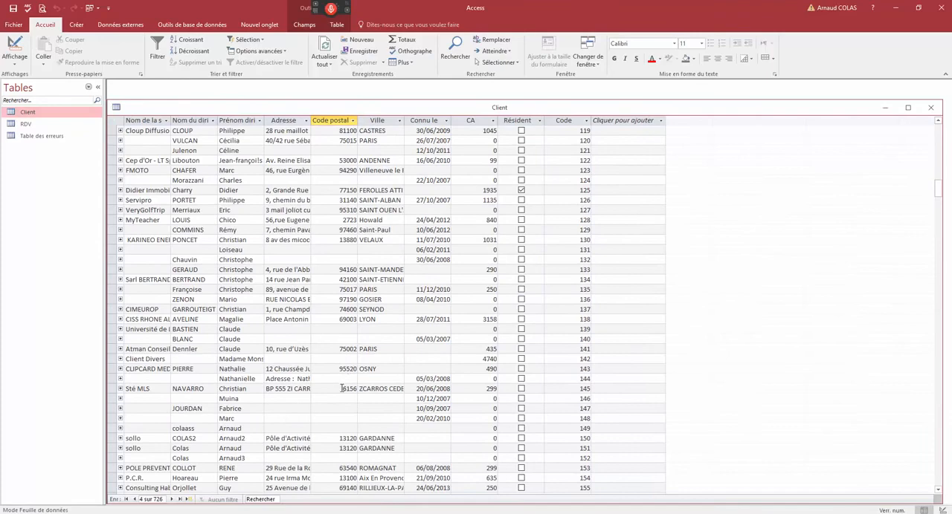
{"action": "left_click", "coordinate": [343, 389]}
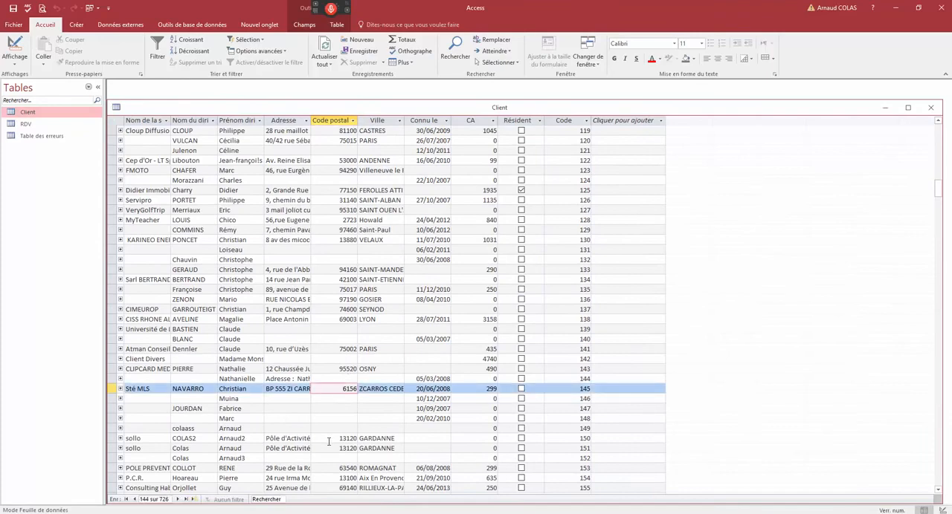
- Switch the Client table to design view and set the Code postal field's data type to Texte court
{"action": "right_click", "coordinate": [255, 110]}
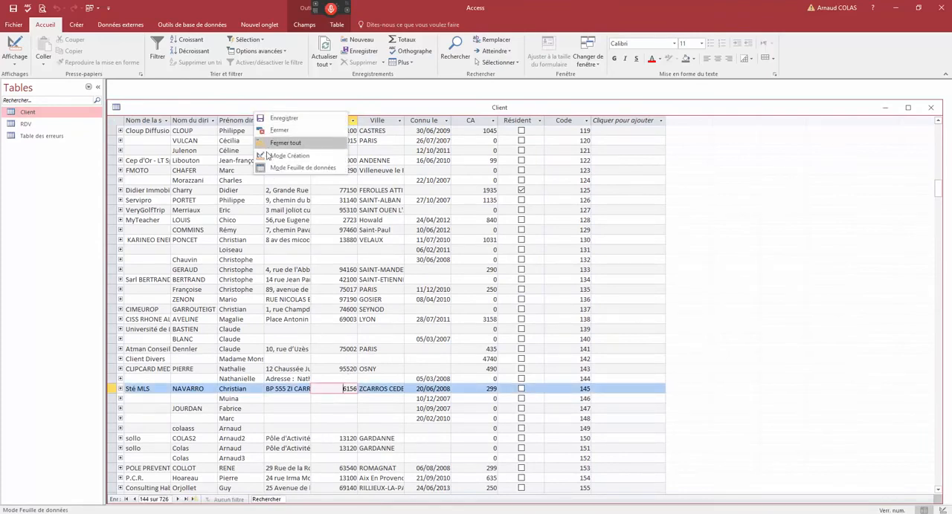
{"action": "left_click", "coordinate": [283, 156]}
{"action": "left_click", "coordinate": [148, 178]}
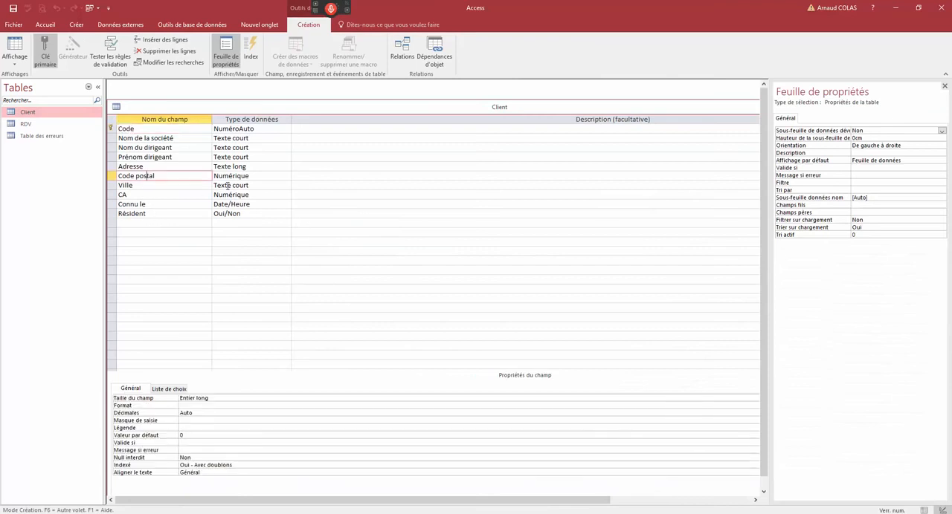
{"action": "left_click", "coordinate": [263, 181]}
{"action": "left_click", "coordinate": [287, 176]}
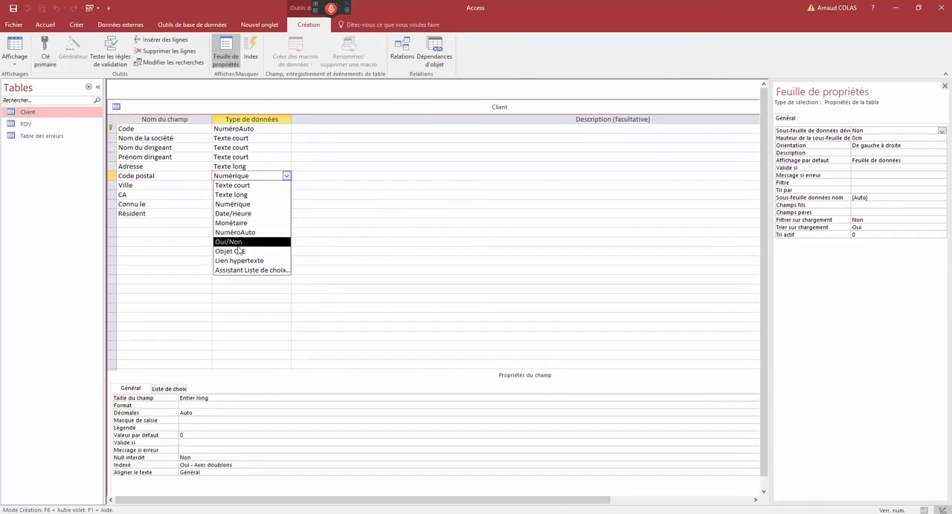
{"action": "left_click", "coordinate": [235, 190]}
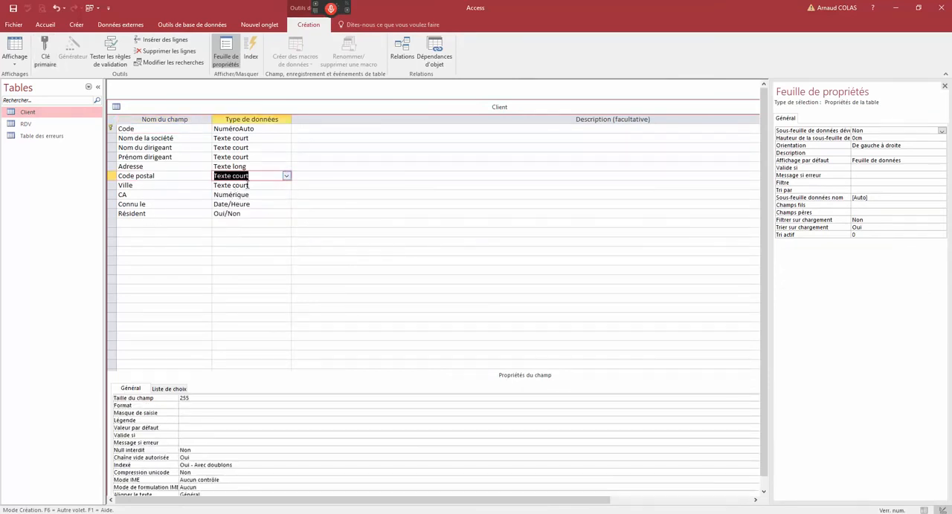
- Save the Client table's design and return it to datasheet view
{"action": "right_click", "coordinate": [199, 113]}
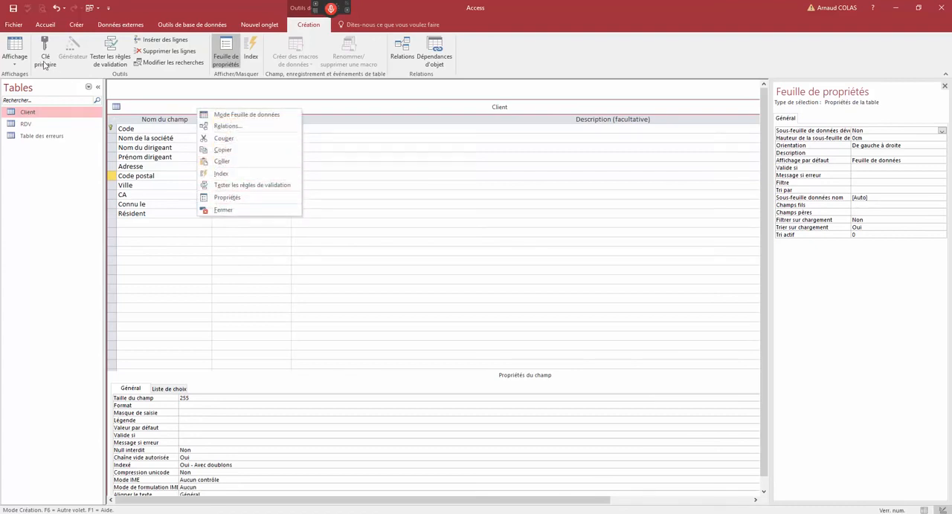
{"action": "left_click", "coordinate": [17, 52]}
{"action": "left_click", "coordinate": [451, 293]}
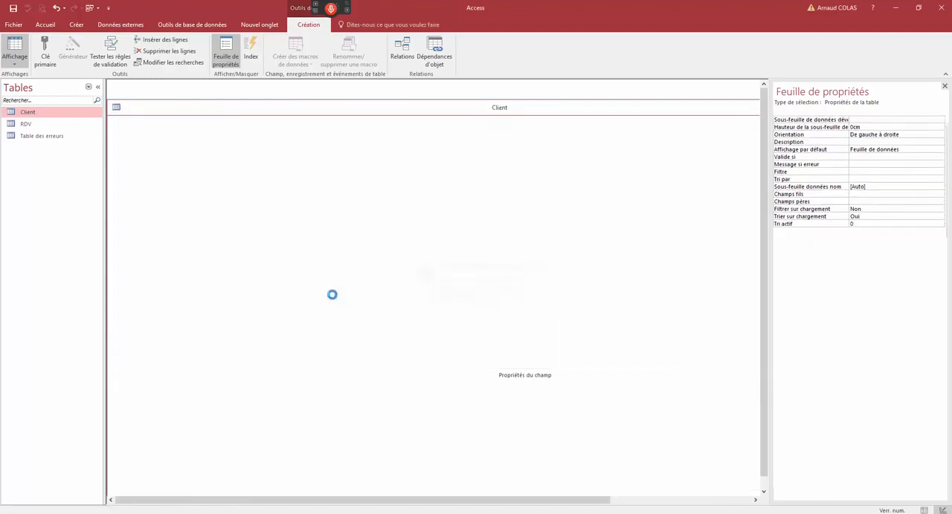
- Add a leading 0 to the Code postal of the Sté MLS record and commit the record
{"action": "left_click", "coordinate": [375, 368]}
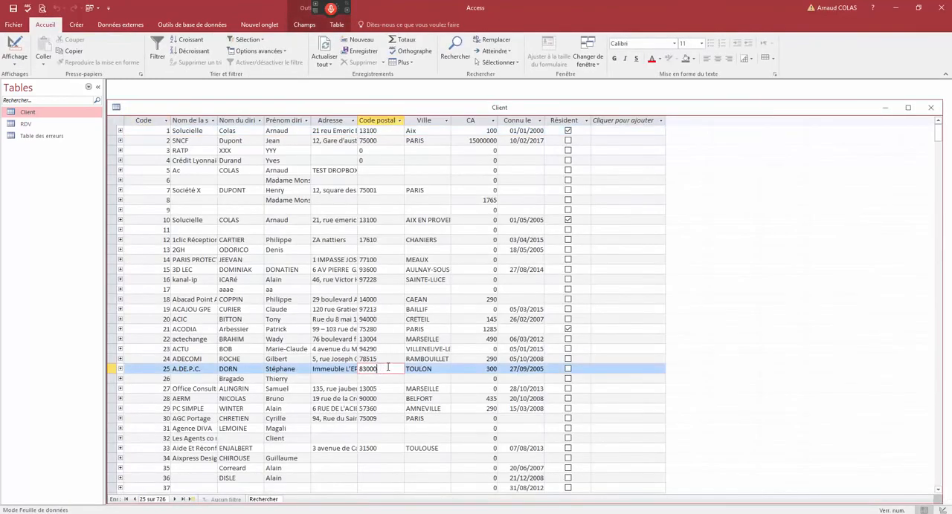
{"action": "left_click", "coordinate": [369, 359]}
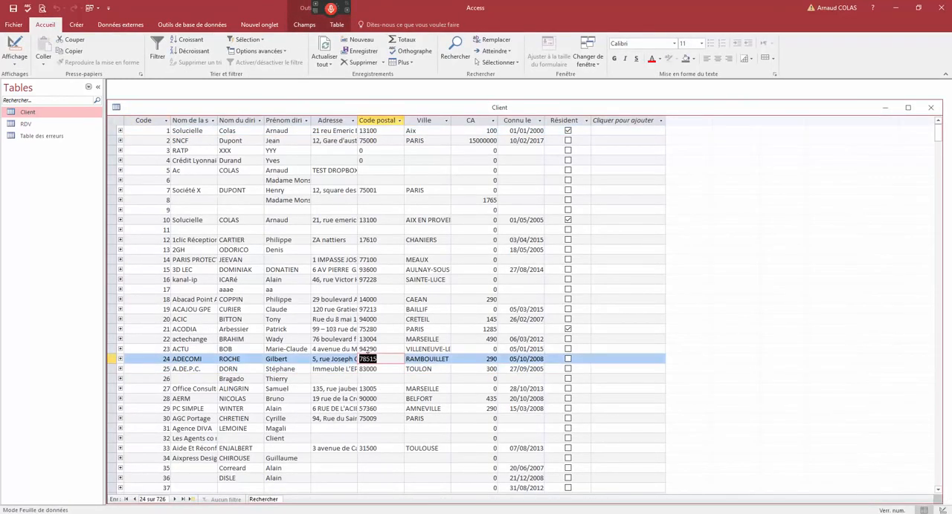
{"action": "scroll", "coordinate": [367, 357], "scroll_direction": "down", "scroll_amount": 20}
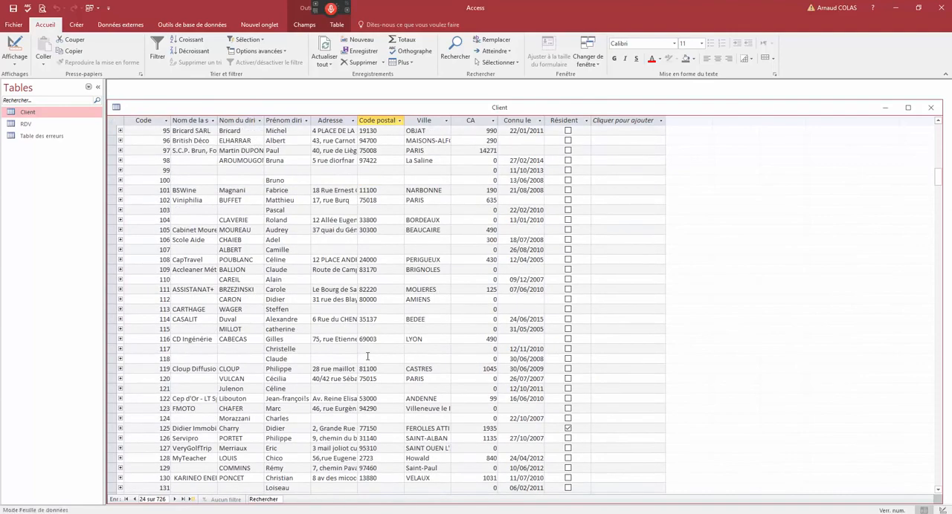
{"action": "scroll", "coordinate": [367, 357], "scroll_direction": "down", "scroll_amount": 12}
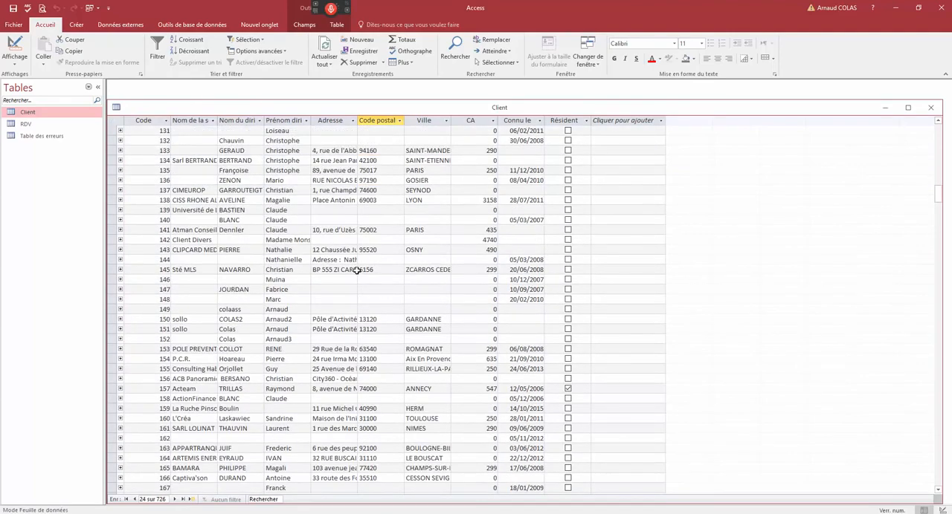
{"action": "left_click", "coordinate": [362, 270]}
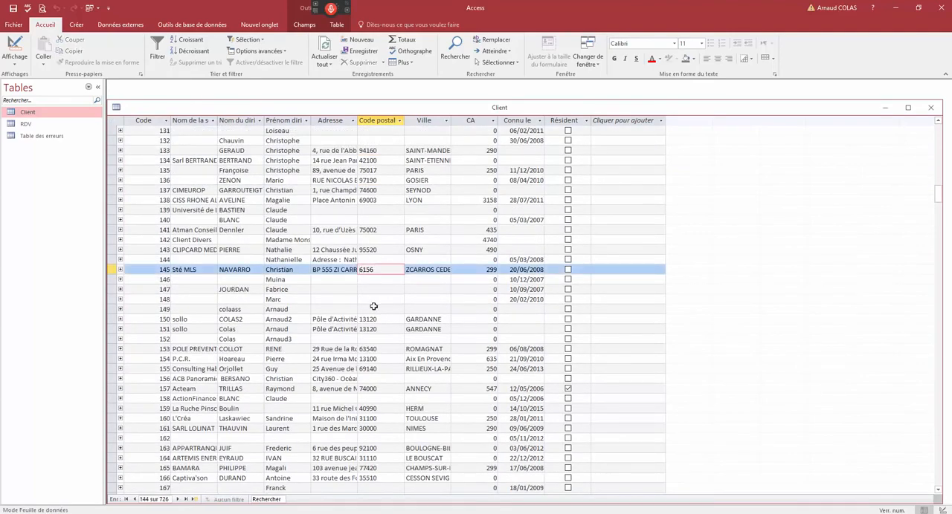
{"action": "type", "text": "0"}
{"action": "left_click", "coordinate": [378, 259]}
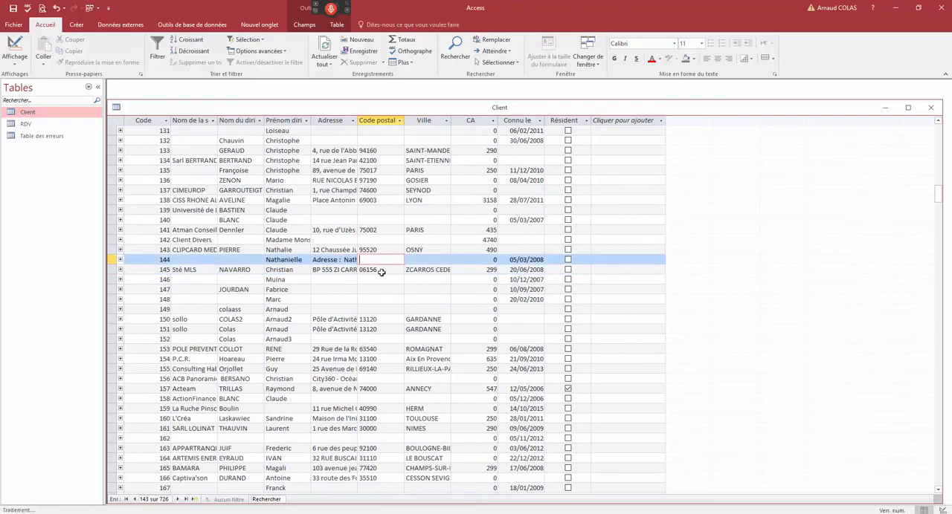
- Check the Code postal of the Bio-Vitality record, and close the Client table
{"action": "scroll", "coordinate": [378, 325], "scroll_direction": "down", "scroll_amount": 20}
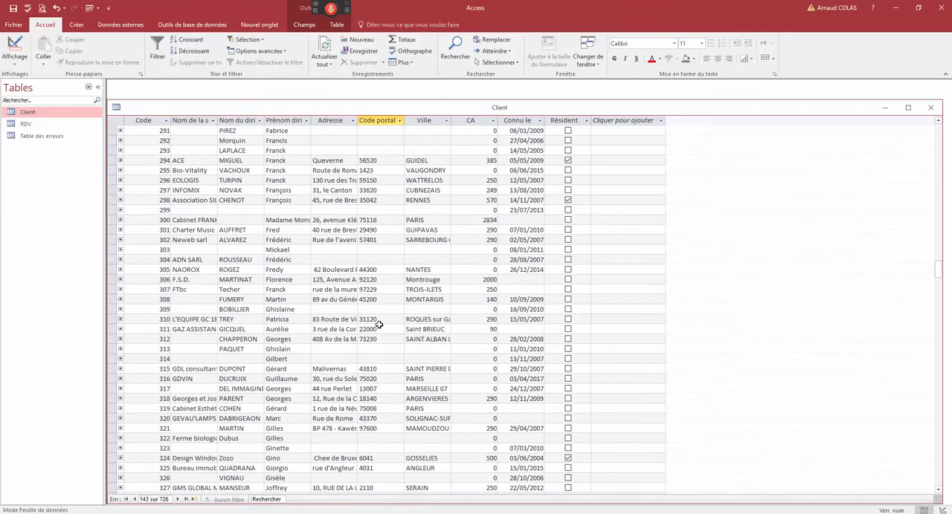
{"action": "left_click", "coordinate": [361, 170]}
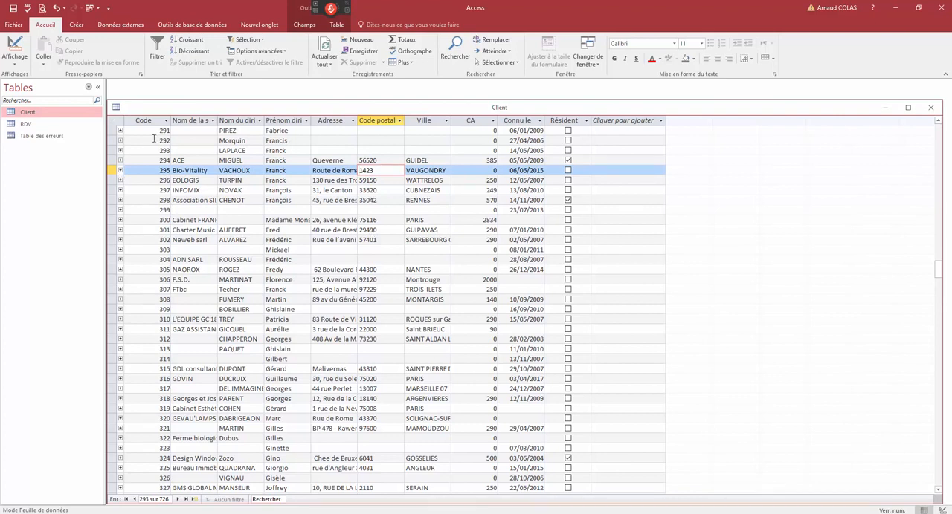
{"action": "double_click", "coordinate": [116, 110]}
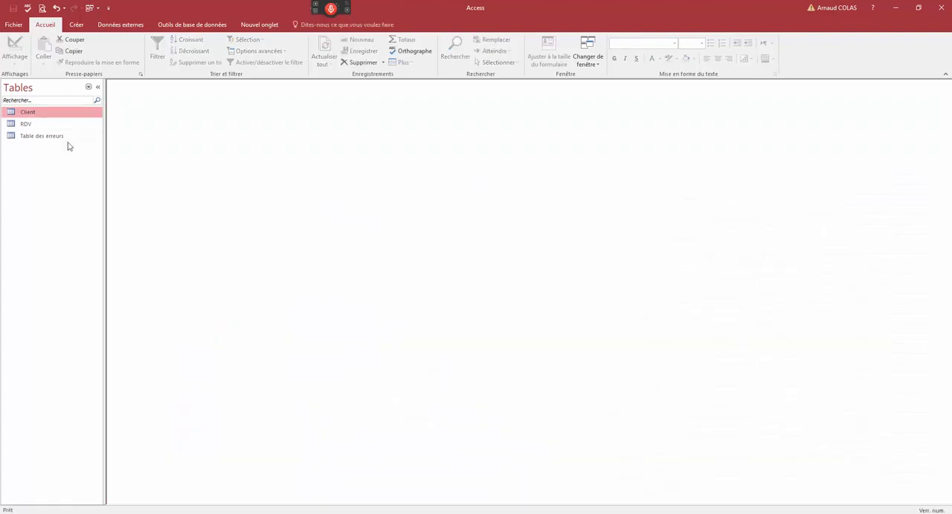
- Create a new query in design view, add the Client table, and enlarge its field list to show all fields
{"action": "left_click", "coordinate": [77, 24]}
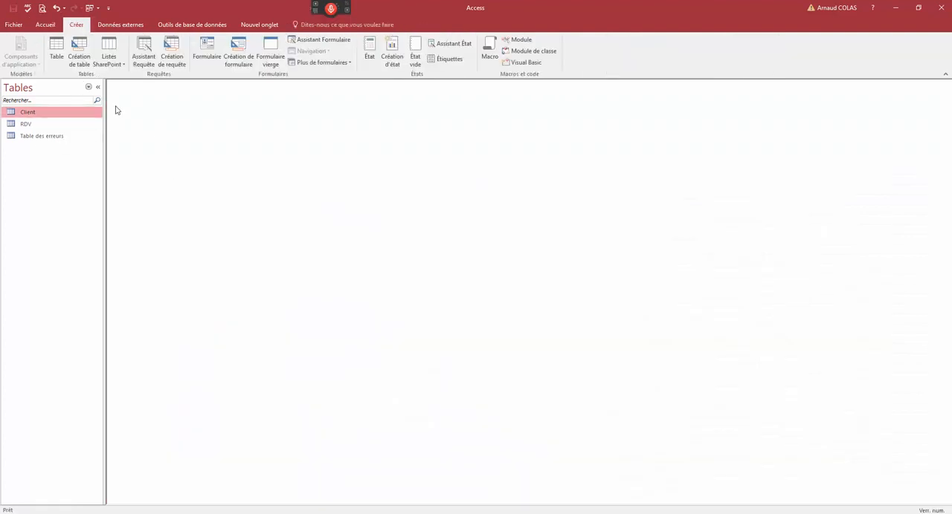
{"action": "left_click", "coordinate": [172, 54]}
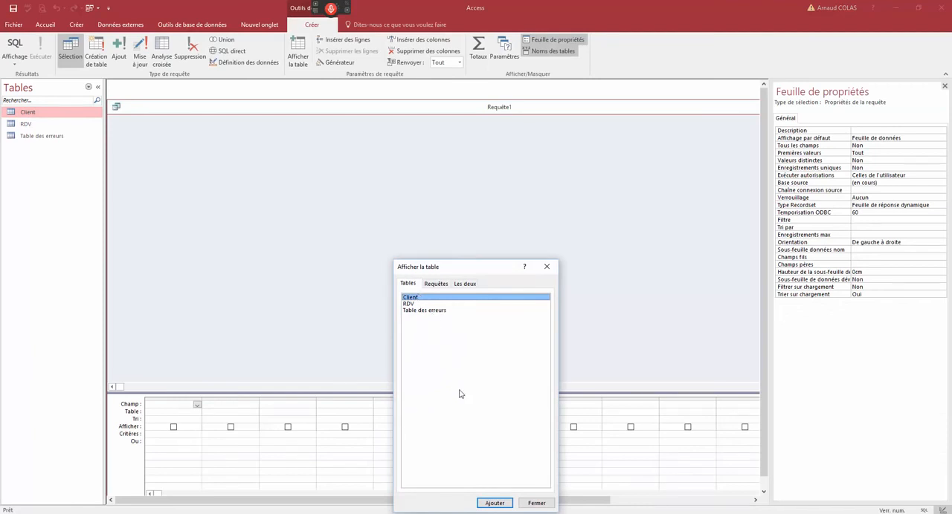
{"action": "left_click", "coordinate": [495, 503]}
{"action": "left_click", "coordinate": [536, 504]}
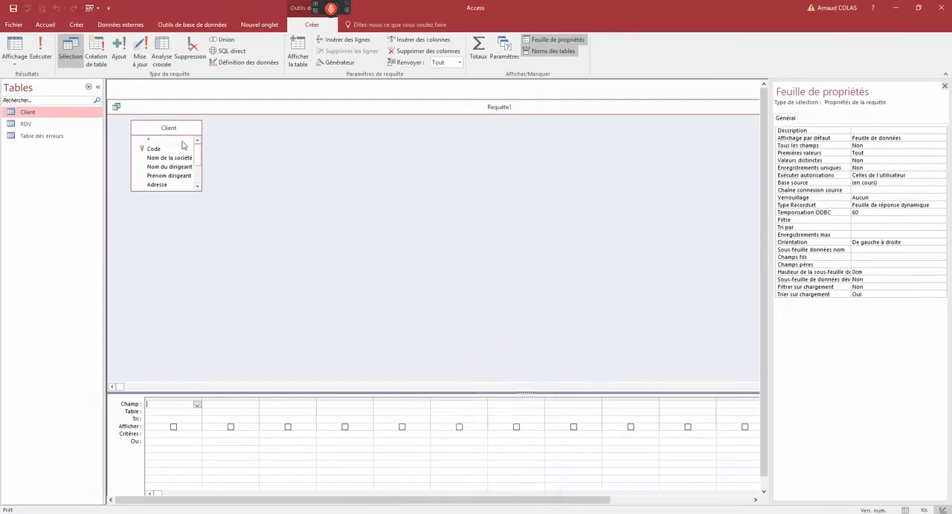
{"action": "left_click", "coordinate": [232, 139]}
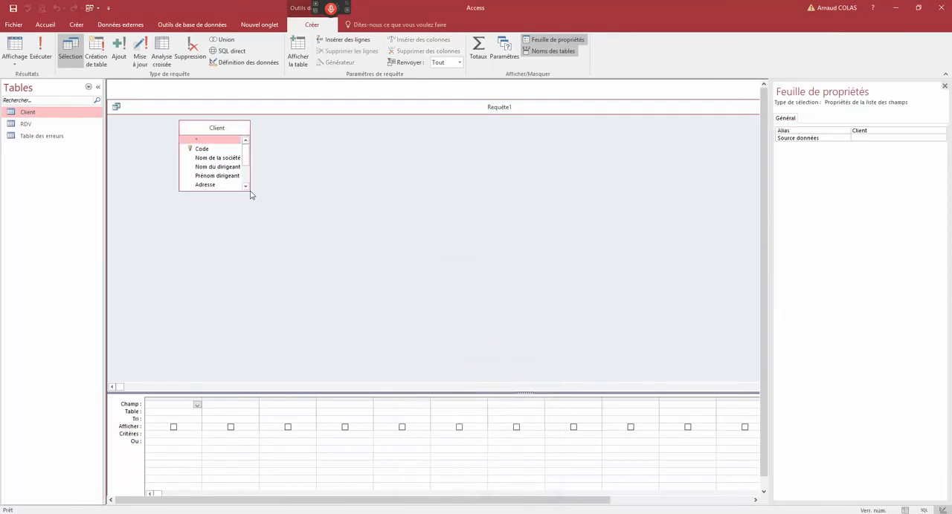
{"action": "left_click_drag", "start_coordinate": [252, 196], "coordinate": [331, 281]}
- Add Nom de la société, Nom du dirigeant, Code postal and CA to the query grid, removing the duplicate Nom du dirigeant column
{"action": "double_click", "coordinate": [215, 158]}
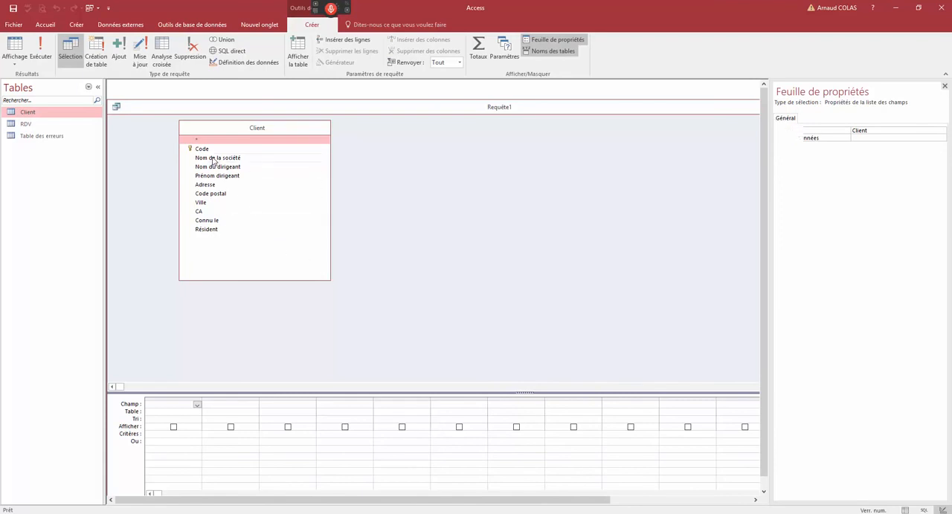
{"action": "double_click", "coordinate": [215, 167]}
{"action": "double_click", "coordinate": [216, 167]}
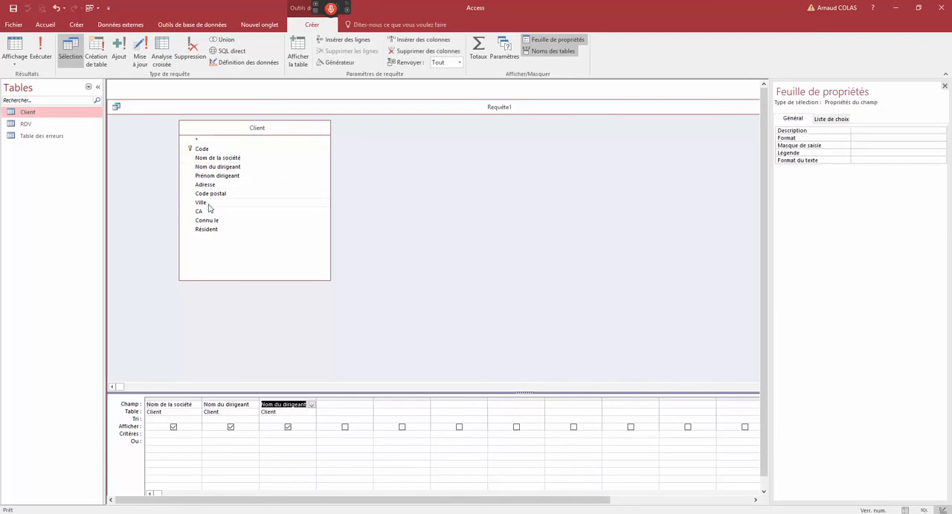
{"action": "left_click", "coordinate": [297, 400]}
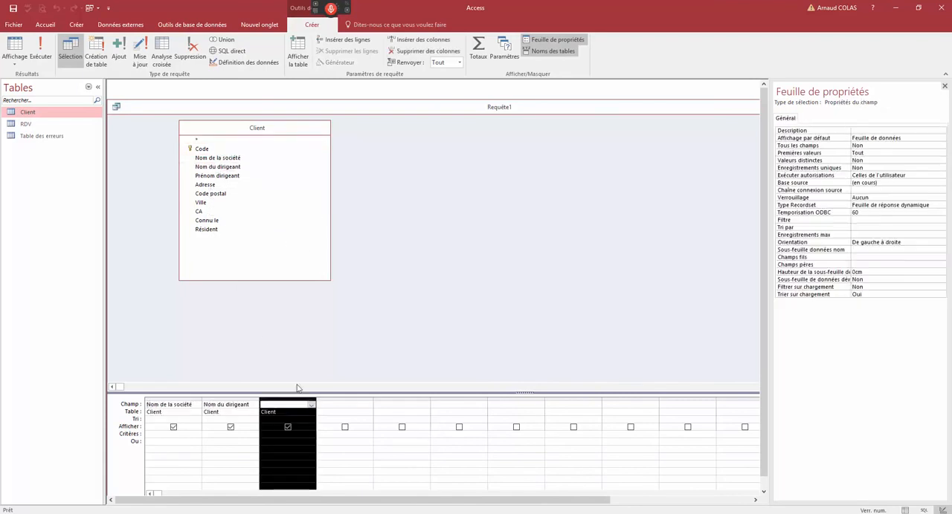
{"action": "key", "text": "Delete"}
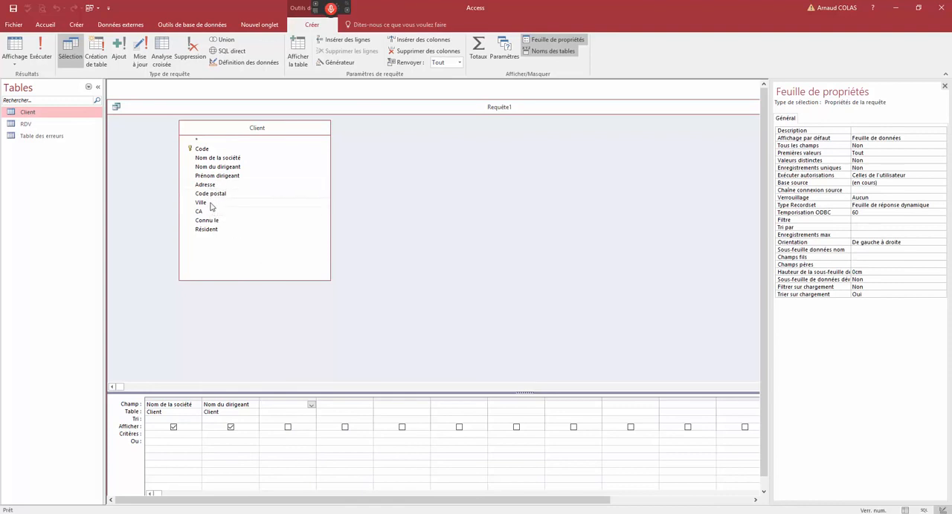
{"action": "left_click", "coordinate": [211, 199]}
{"action": "double_click", "coordinate": [211, 195]}
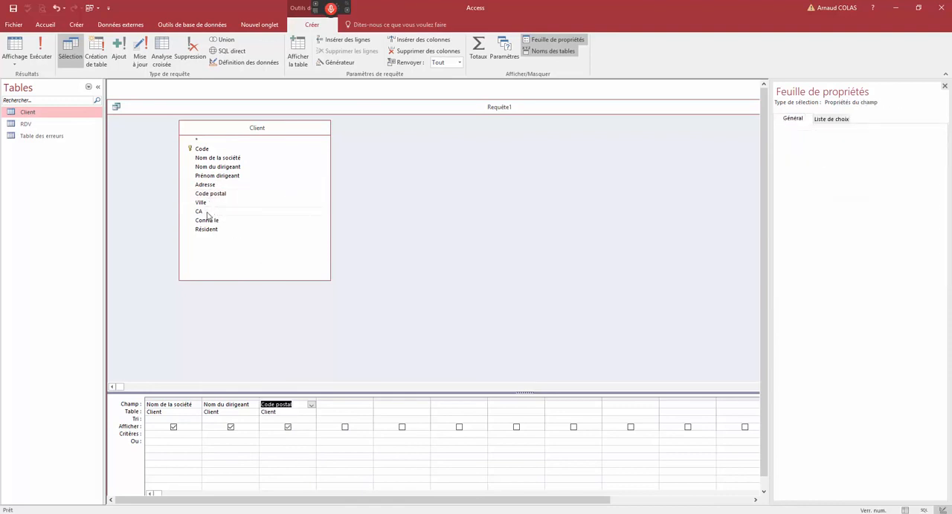
{"action": "double_click", "coordinate": [208, 212]}
- Enter 75* as the criterion for the Code postal field and commit it
{"action": "left_click", "coordinate": [271, 434]}
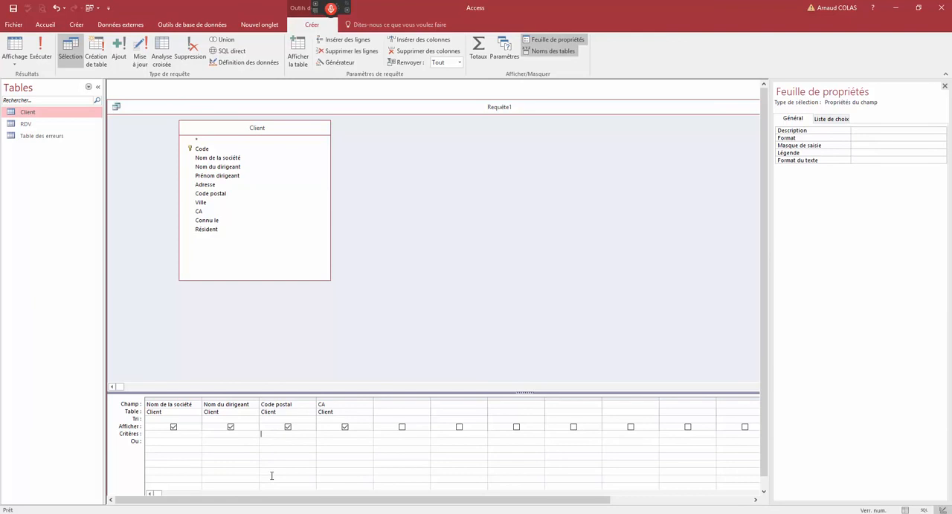
{"action": "type", "text": "75*"}
{"action": "left_click", "coordinate": [153, 404]}
{"action": "left_click", "coordinate": [157, 412]}
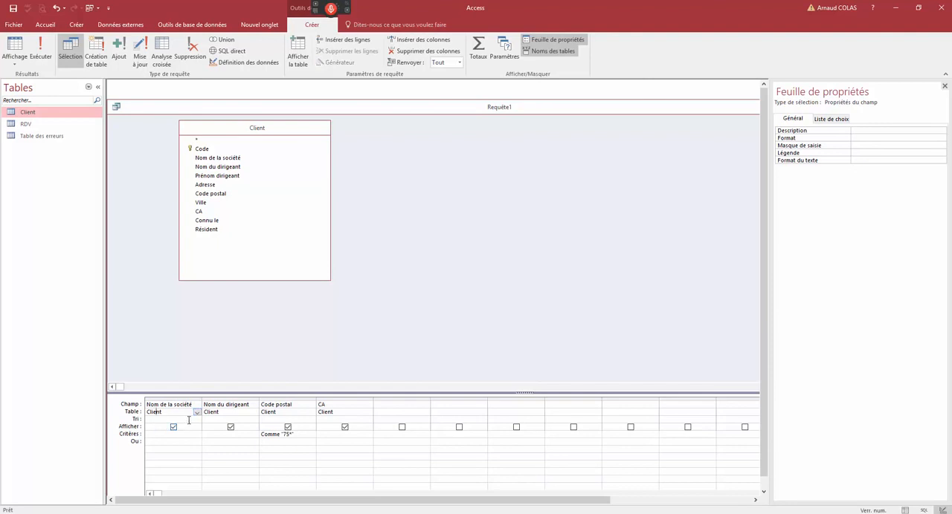
- Set the CA field's sort order to Décroissant, and clear the Croissant sort tried on Nom de la société
{"action": "left_click", "coordinate": [198, 420]}
{"action": "left_click", "coordinate": [160, 426]}
{"action": "left_click", "coordinate": [367, 420]}
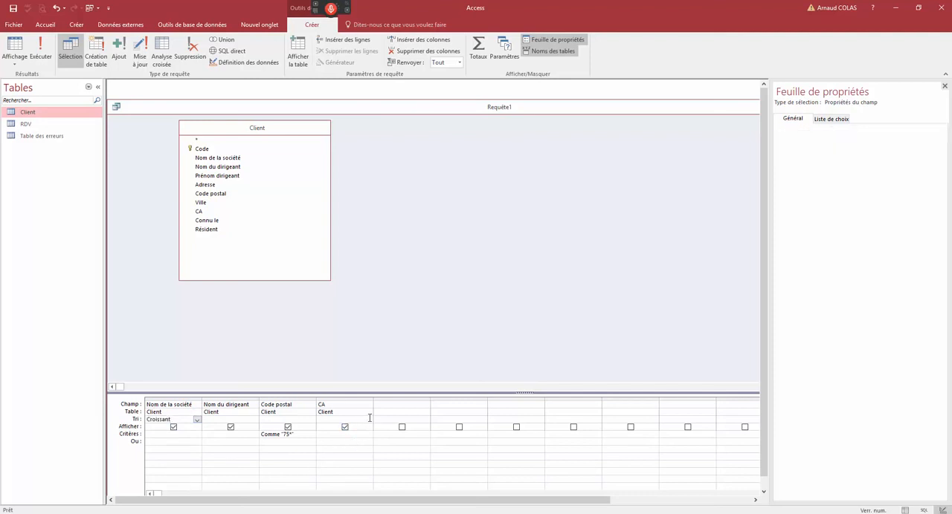
{"action": "left_click", "coordinate": [335, 434]}
{"action": "left_click", "coordinate": [156, 419]}
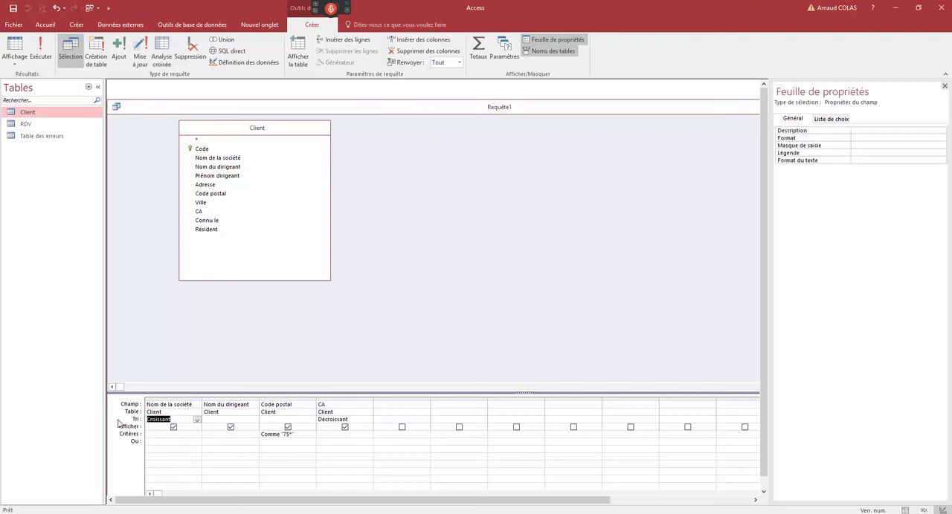
{"action": "key", "text": "Delete"}
{"action": "left_click", "coordinate": [198, 434]}
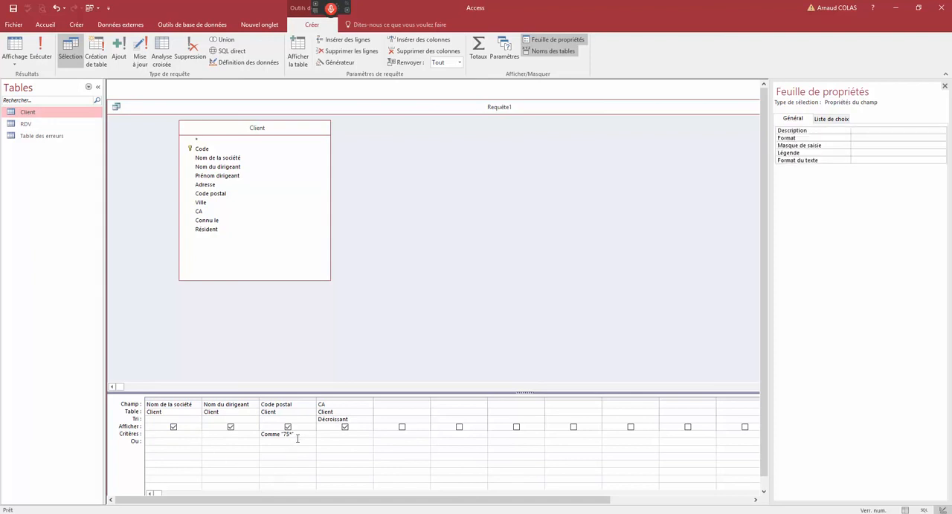
- Run the query with 75001 as the Code postal criterion, and return it to design view
{"action": "left_click_drag", "start_coordinate": [296, 435], "coordinate": [258, 435]}
{"action": "left_click", "coordinate": [291, 437]}
{"action": "left_click_drag", "start_coordinate": [300, 438], "coordinate": [243, 439]}
{"action": "type", "text": "75001"}
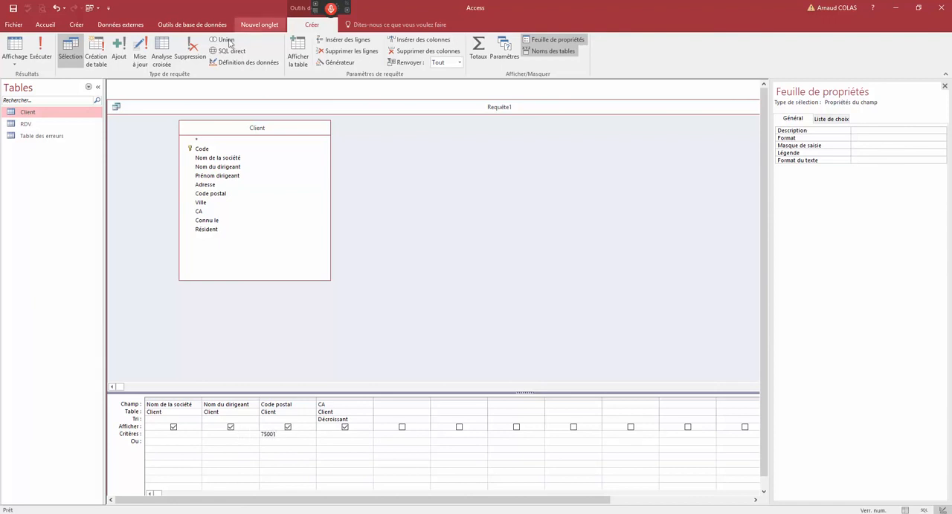
{"action": "left_click", "coordinate": [45, 48]}
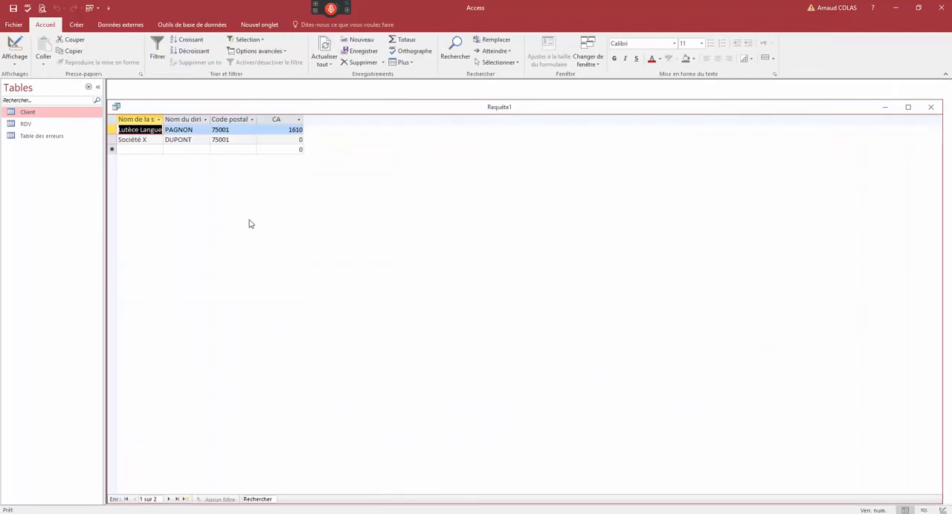
{"action": "double_click", "coordinate": [231, 131]}
{"action": "left_click", "coordinate": [15, 46]}
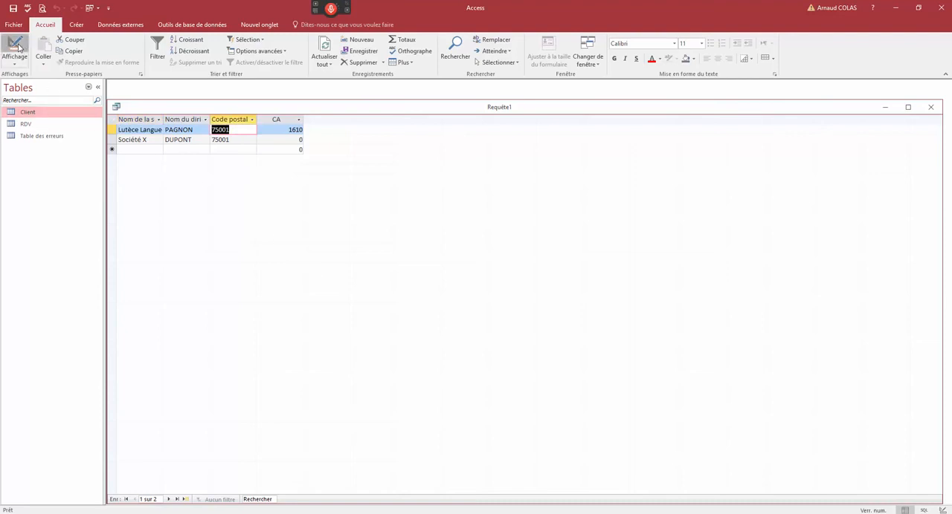
- Set the Code postal criterion to 75* and display the query in datasheet view
{"action": "left_click_drag", "start_coordinate": [285, 436], "coordinate": [230, 426]}
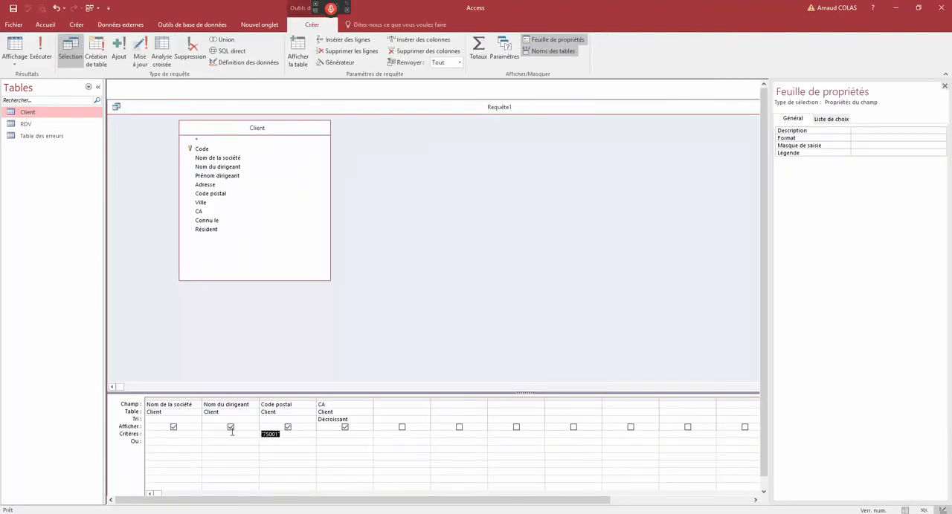
{"action": "type", "text": "75*"}
{"action": "key", "text": "Tab"}
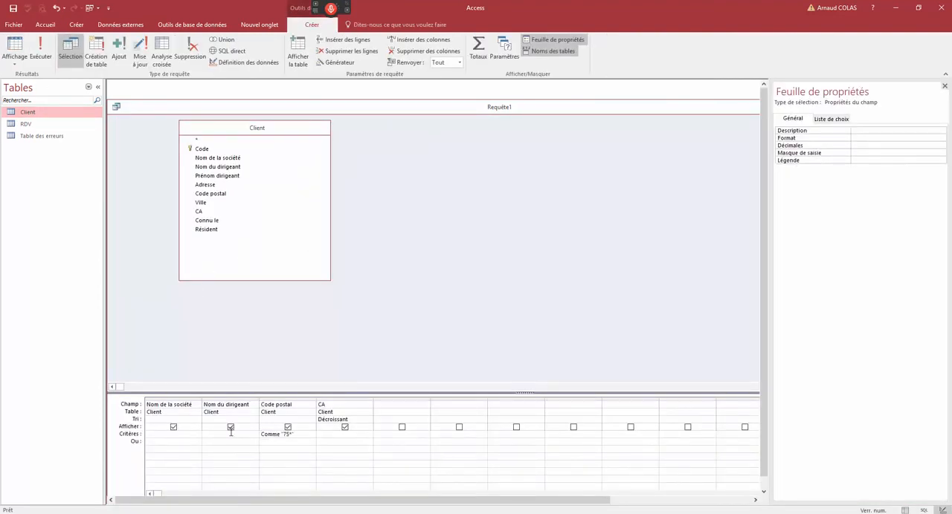
{"action": "left_click", "coordinate": [265, 448]}
{"action": "double_click", "coordinate": [275, 434]}
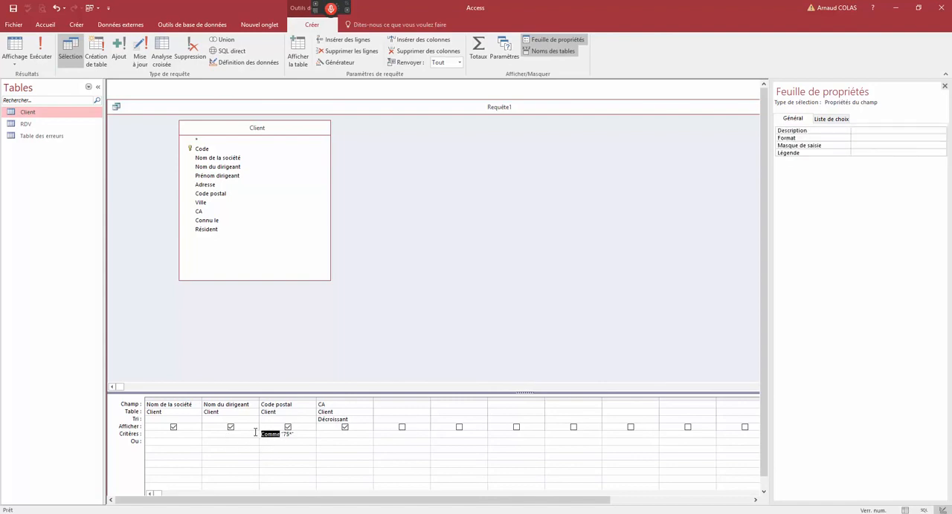
{"action": "right_click", "coordinate": [186, 106]}
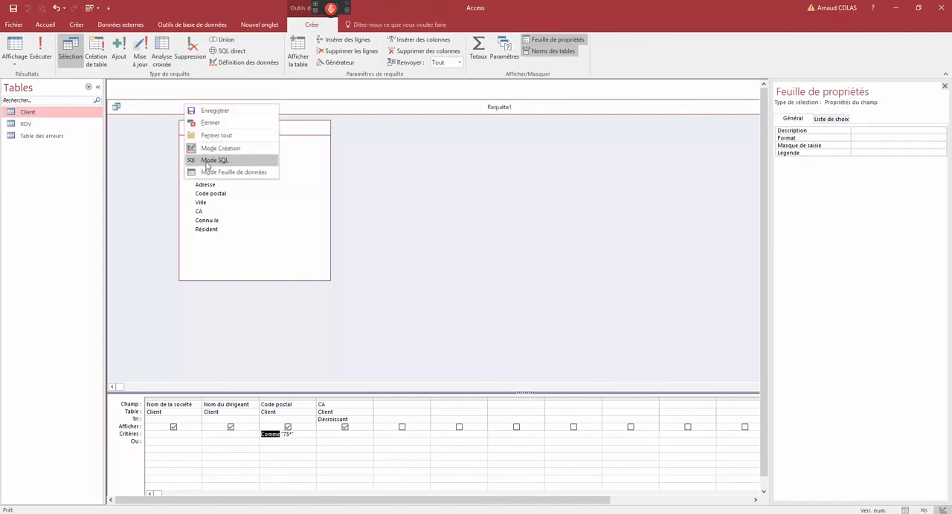
{"action": "left_click", "coordinate": [223, 172]}
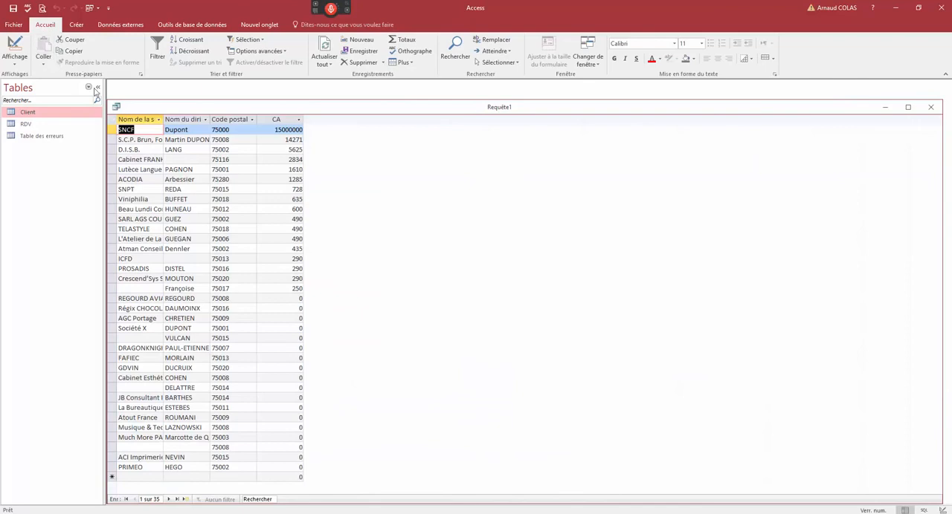
- Reposition the query window, increase its height, and examine the first two digits of the Code postal values
{"action": "left_click_drag", "start_coordinate": [283, 115], "coordinate": [314, 117]}
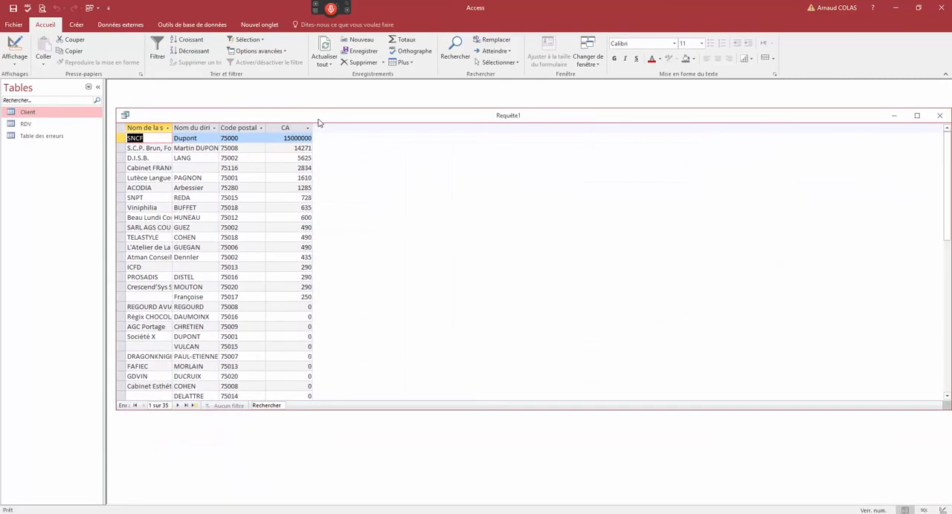
{"action": "left_click_drag", "start_coordinate": [296, 411], "coordinate": [309, 469]}
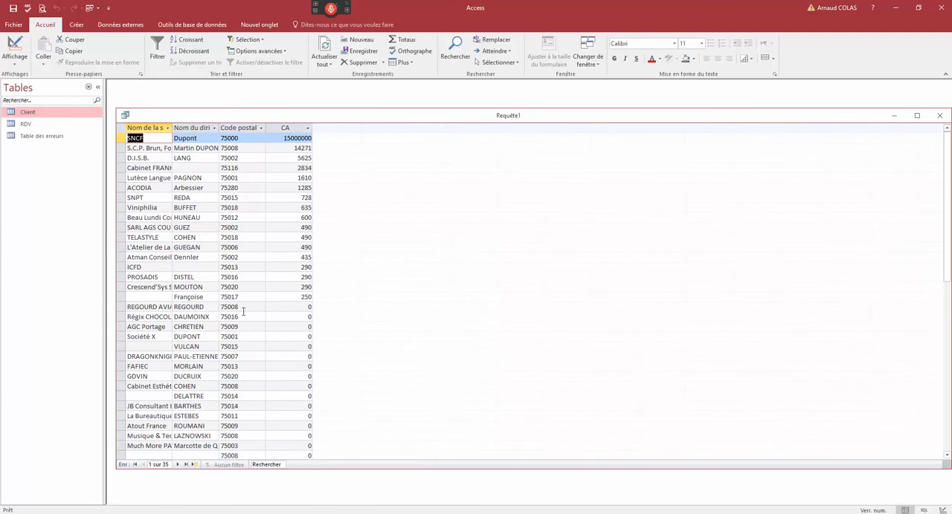
{"action": "left_click_drag", "start_coordinate": [229, 248], "coordinate": [220, 248]}
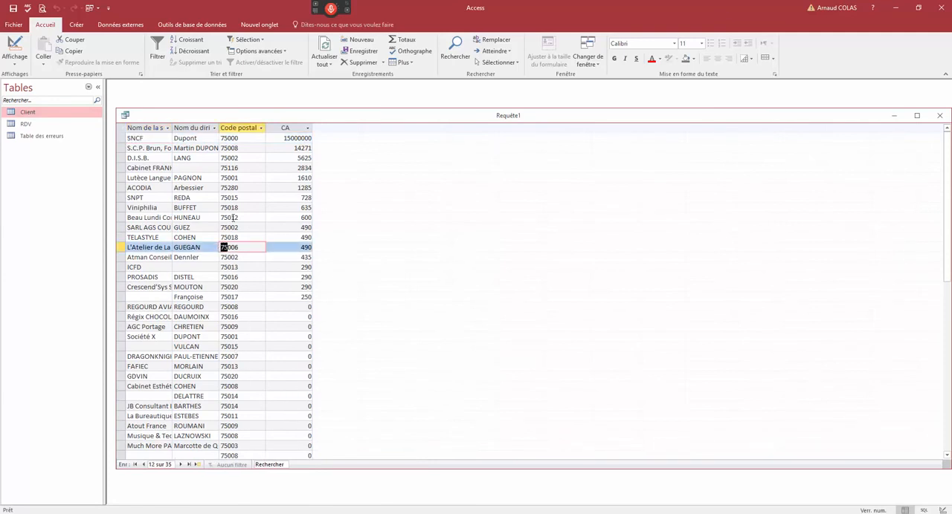
- Sort the query results by Nom de la société from A to Z and apply a Plus petit que number filter to CA
{"action": "right_click", "coordinate": [149, 158]}
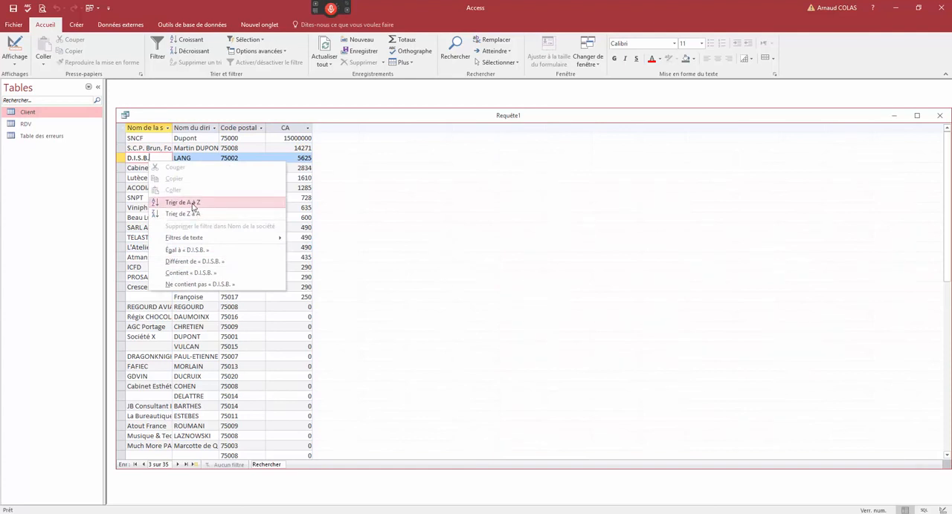
{"action": "left_click", "coordinate": [175, 211]}
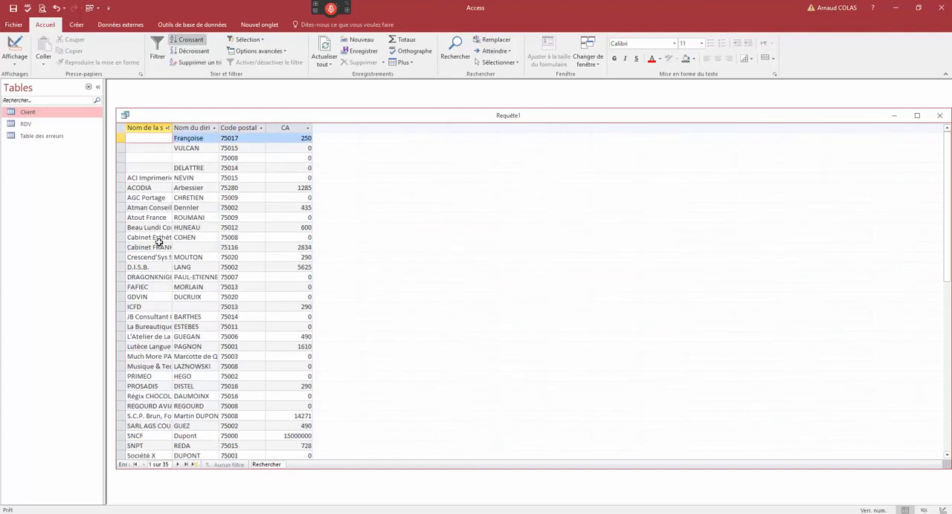
{"action": "right_click", "coordinate": [292, 248]}
{"action": "mouse_move", "coordinate": [349, 324]}
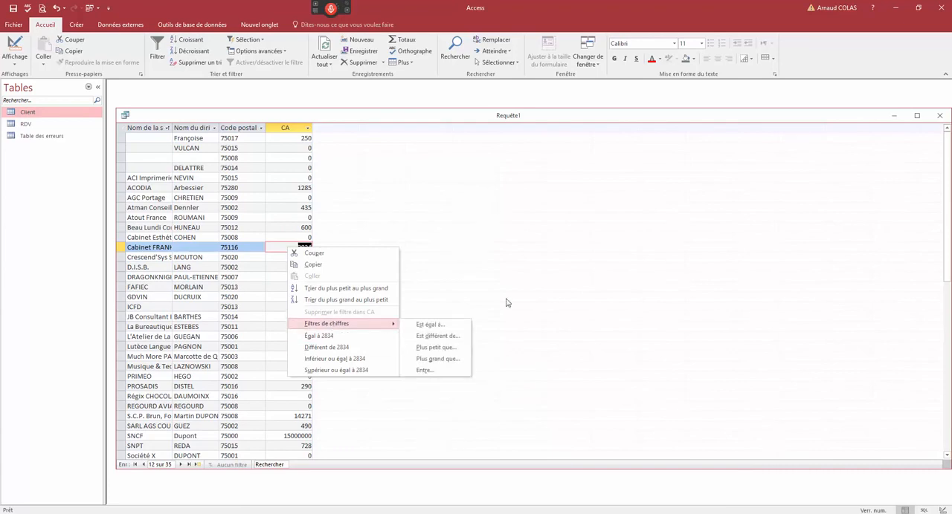
{"action": "left_click", "coordinate": [459, 351]}
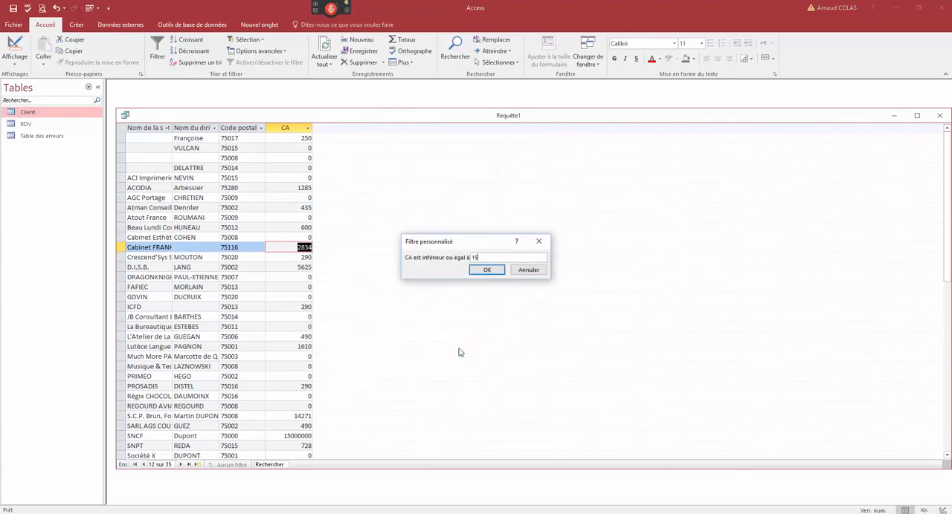
{"action": "key", "text": "Return"}
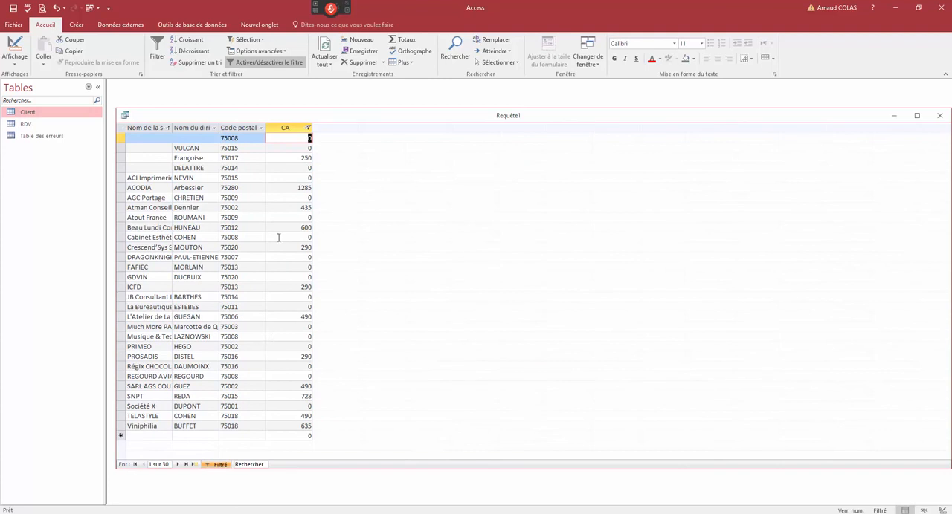
- Return the query to design view and enlarge the design grid area below the Client field list
{"action": "right_click", "coordinate": [268, 121]}
{"action": "left_click", "coordinate": [297, 166]}
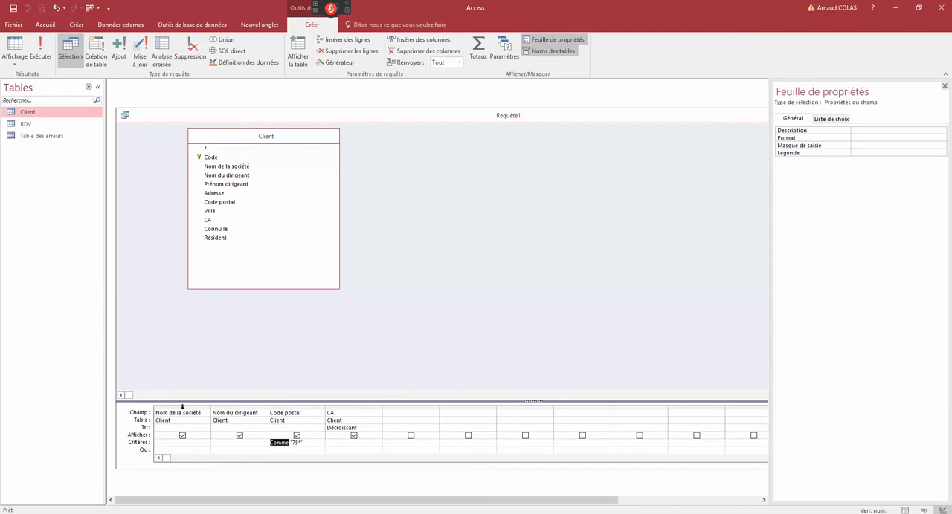
{"action": "left_click", "coordinate": [182, 407]}
{"action": "left_click", "coordinate": [231, 407]}
{"action": "left_click", "coordinate": [292, 408]}
{"action": "left_click", "coordinate": [337, 407]}
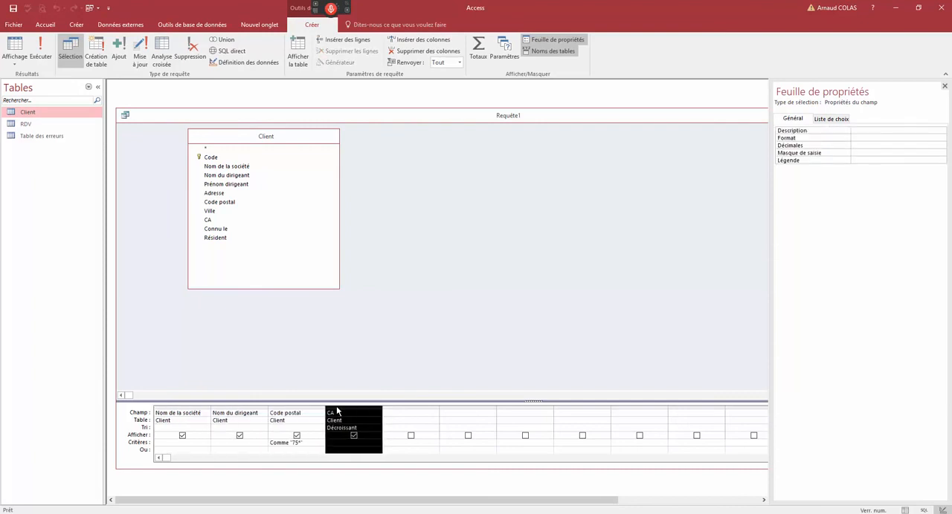
{"action": "left_click", "coordinate": [270, 443]}
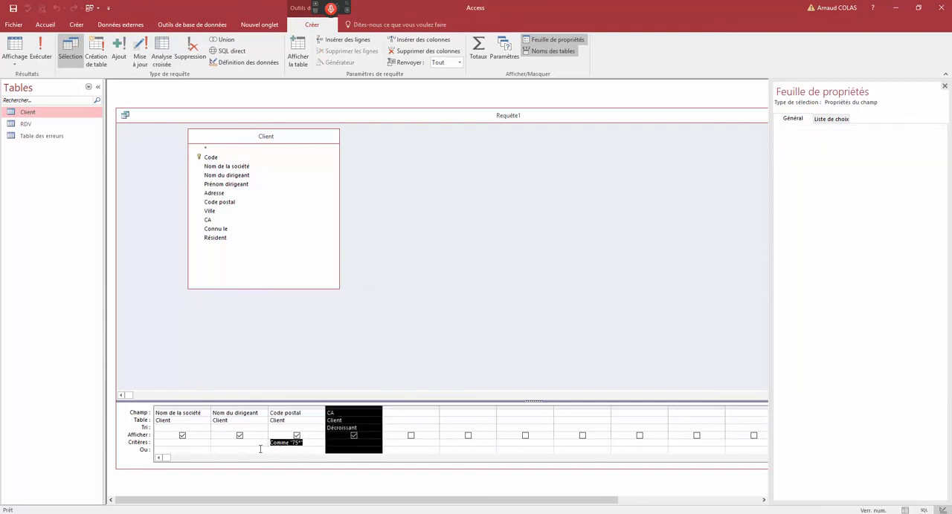
{"action": "left_click_drag", "start_coordinate": [279, 400], "coordinate": [281, 316]}
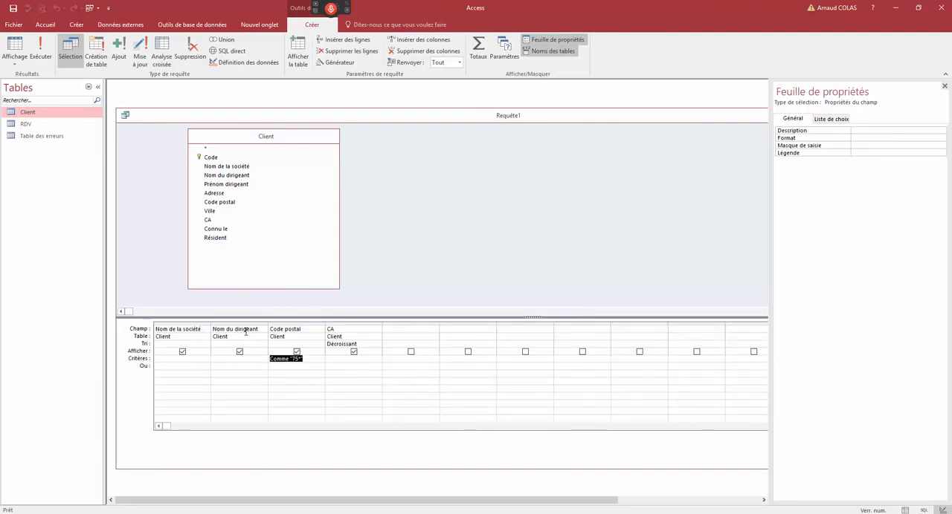
- Enter the parameter criterion <[CA inférier à ?] for the CA field in the query design grid
{"action": "left_click_drag", "start_coordinate": [292, 360], "coordinate": [299, 362]}
{"action": "left_click_drag", "start_coordinate": [303, 359], "coordinate": [262, 360]}
{"action": "left_click", "coordinate": [339, 361]}
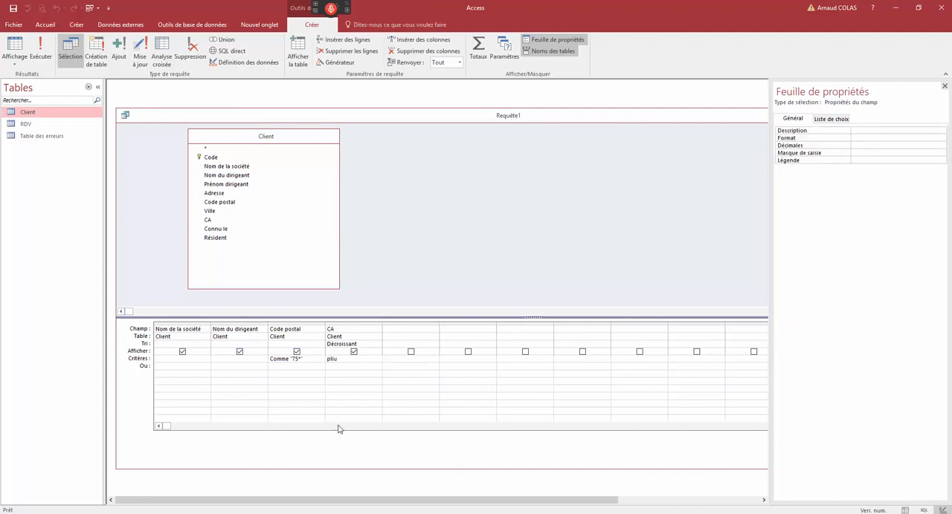
{"action": "type", "text": "CA in"}
{"action": "key", "text": "BackSpace"}
{"action": "key", "text": "BackSpace"}
{"action": "key", "text": "BackSpace"}
{"action": "key", "text": "BackSpace"}
{"action": "key", "text": "BackSpace"}
{"action": "left_click_drag", "start_coordinate": [331, 359], "coordinate": [368, 360]}
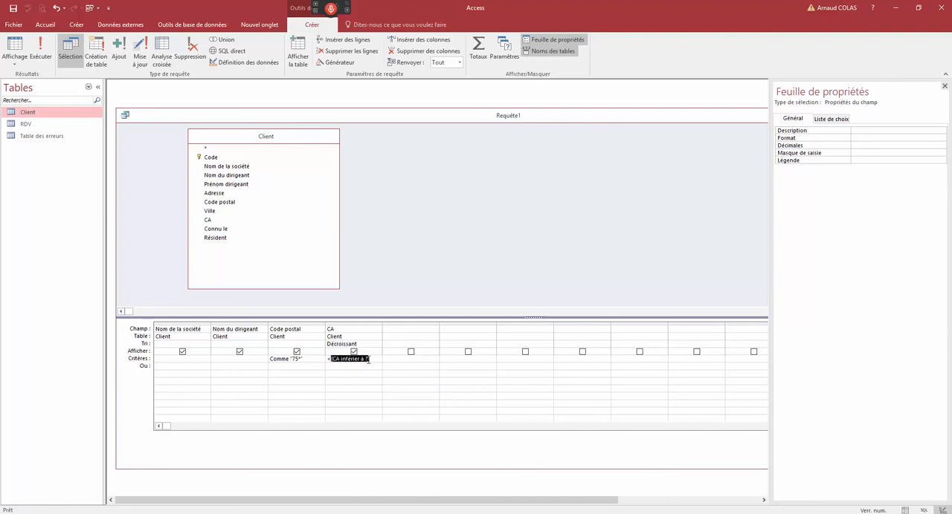
- Display the query in datasheet view with a CA limit entered for the parameter, and return to design view
{"action": "right_click", "coordinate": [323, 122]}
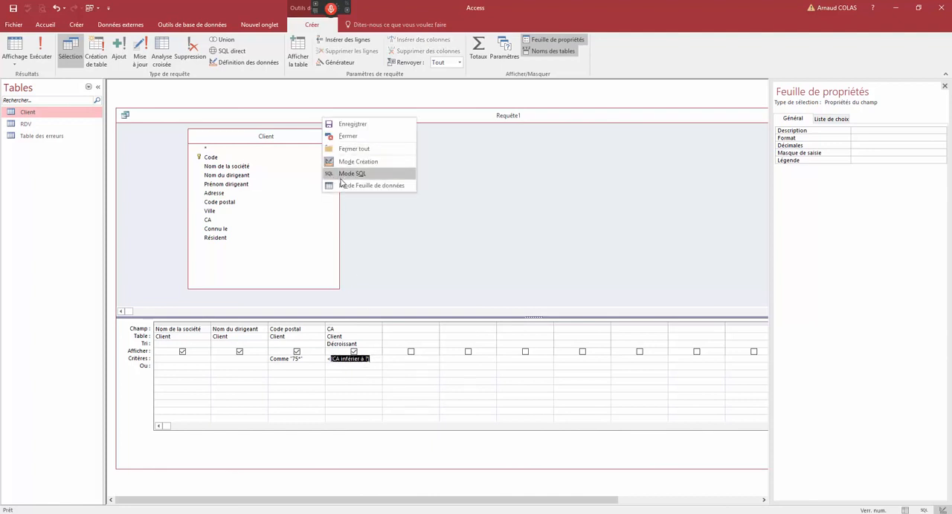
{"action": "left_click", "coordinate": [342, 185]}
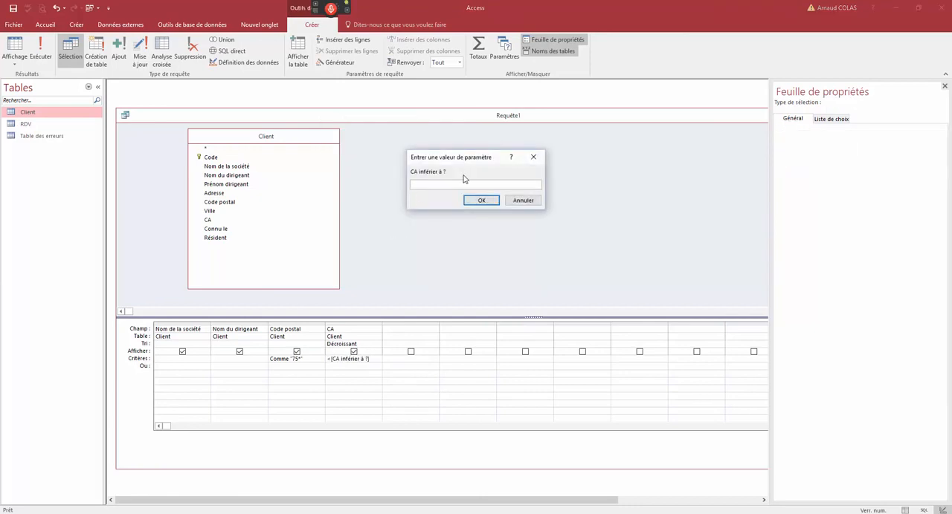
{"action": "key", "text": "Return"}
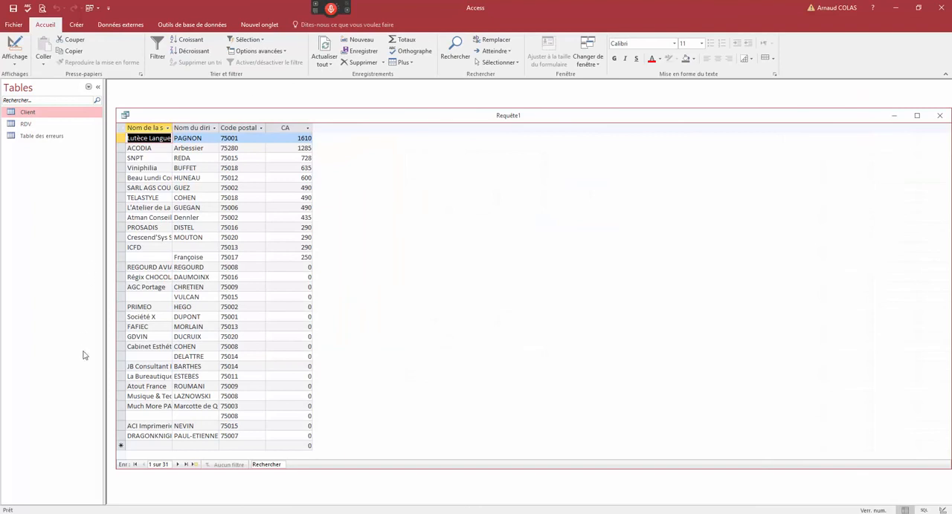
{"action": "left_click", "coordinate": [14, 49]}
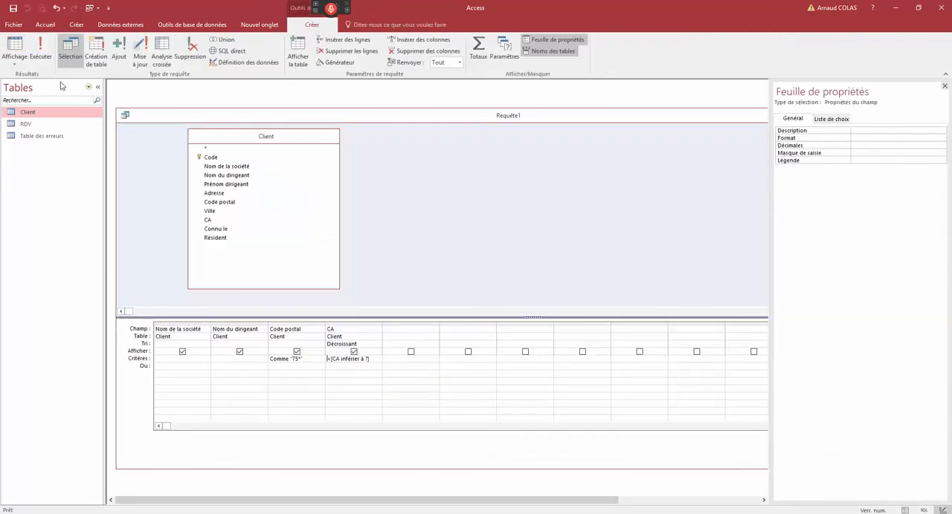
- Run the query with 150000000 as the CA limit, and return to design view
{"action": "left_click", "coordinate": [40, 48]}
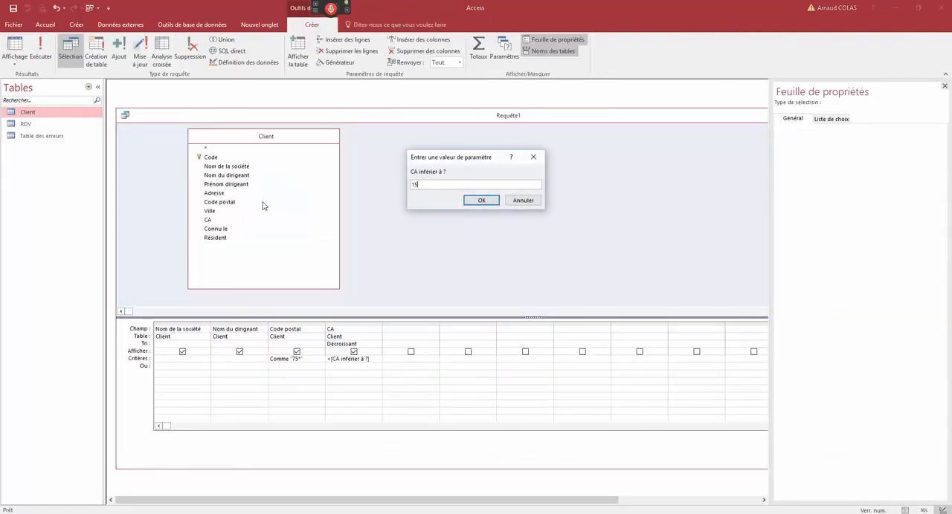
{"action": "type", "text": "150000000"}
{"action": "key", "text": "Return"}
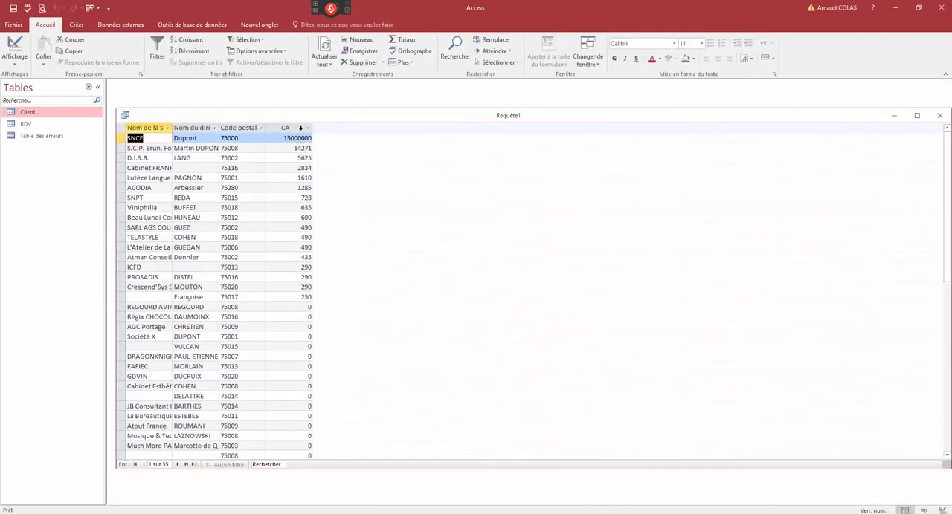
{"action": "right_click", "coordinate": [298, 119]}
{"action": "left_click", "coordinate": [346, 162]}
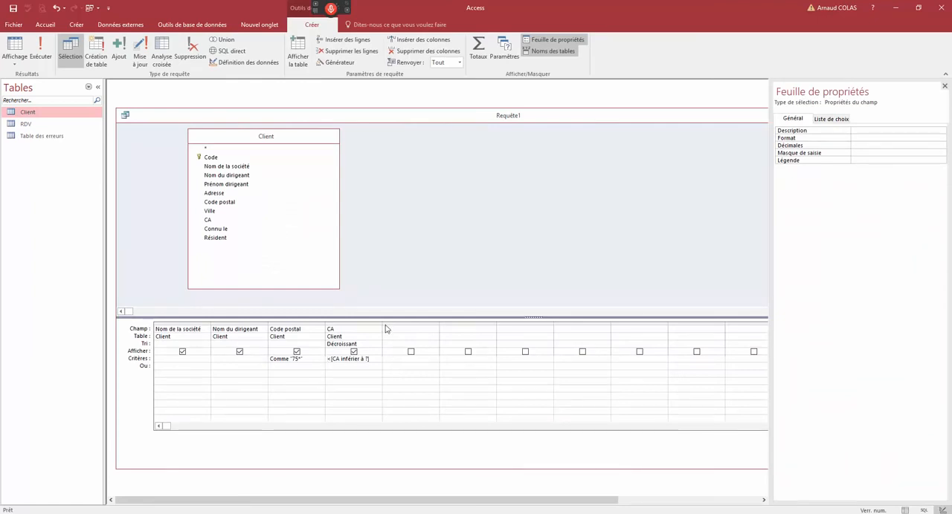
- Widen the CA column and replace its criterion with >=[CA mini ?] Et <[CA maxi ?]
{"action": "left_click_drag", "start_coordinate": [383, 323], "coordinate": [412, 320]}
{"action": "left_click", "coordinate": [330, 365]}
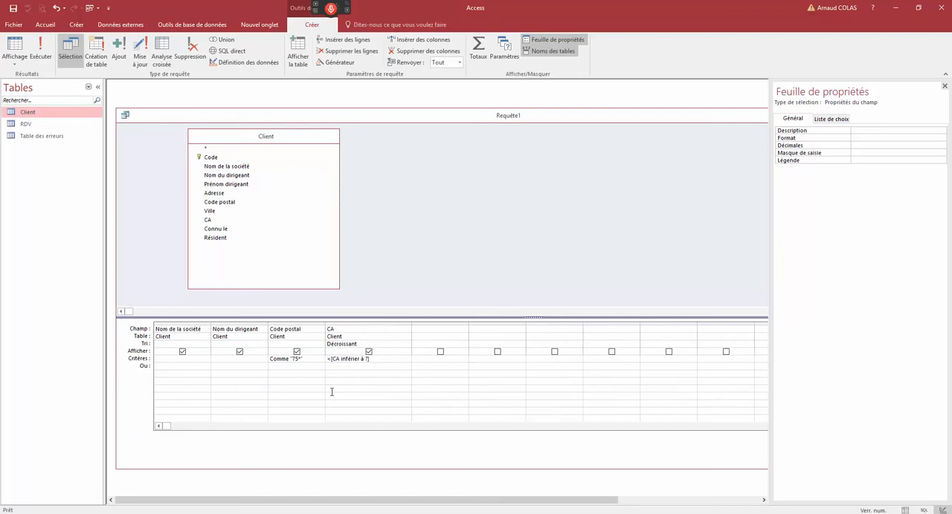
{"action": "type", "text": ">=[CA mini ?] et <[CA maxi"}
- Run the query with values entered for the CA mini and CA maxi parameters
{"action": "left_click", "coordinate": [41, 48]}
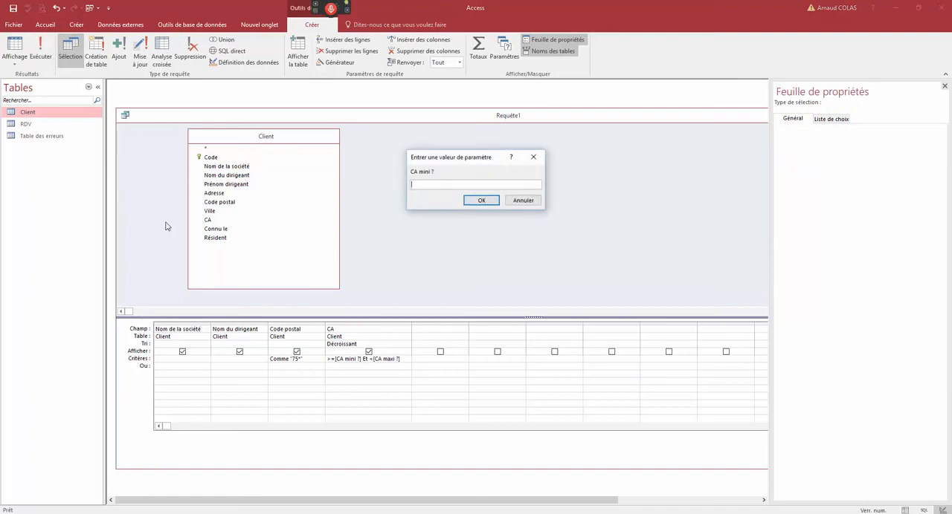
{"action": "key", "text": "Return"}
{"action": "type", "text": "1500"}
{"action": "key", "text": "Return"}
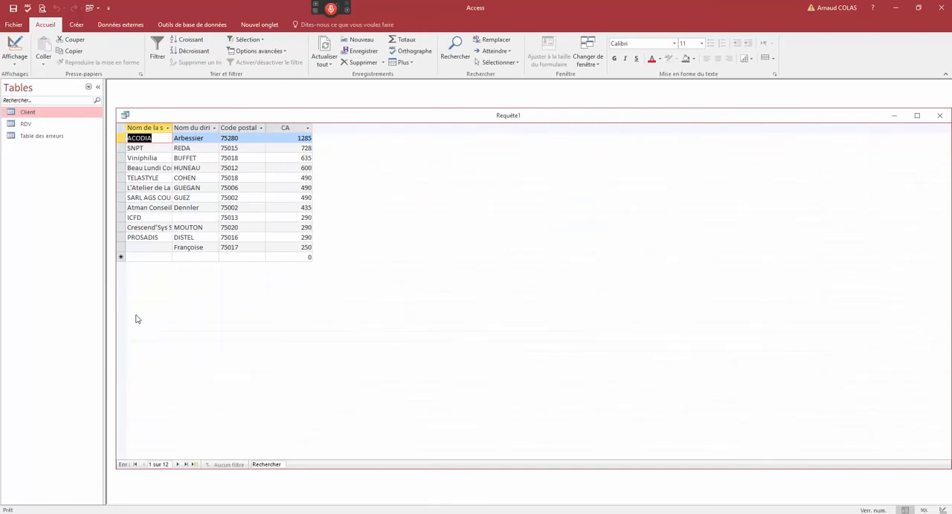
- Filter the query results to records whose Nom du dirigeant begins with G
{"action": "left_click", "coordinate": [221, 187]}
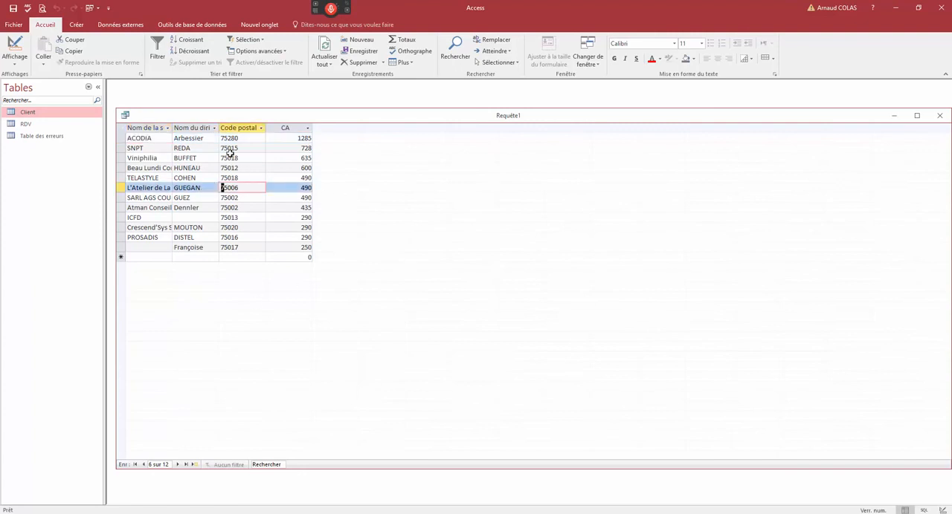
{"action": "left_click", "coordinate": [175, 188]}
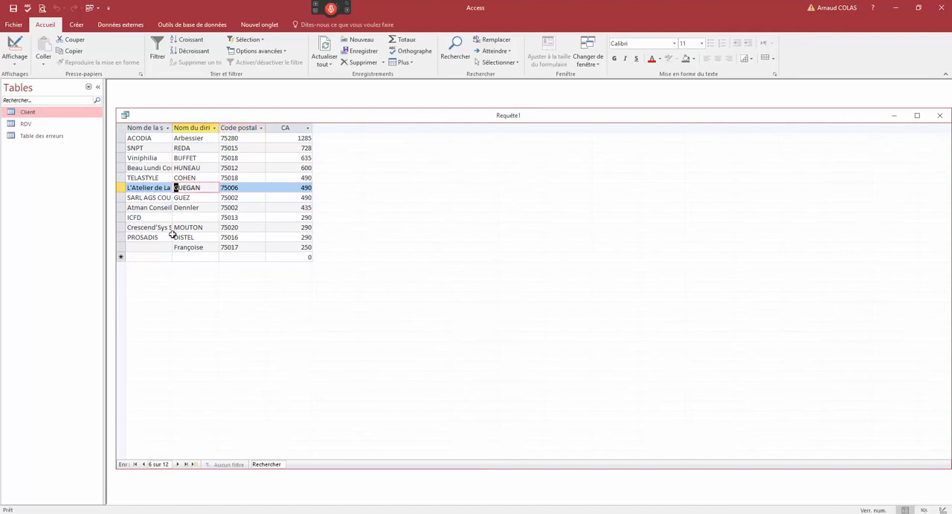
{"action": "right_click", "coordinate": [176, 188]}
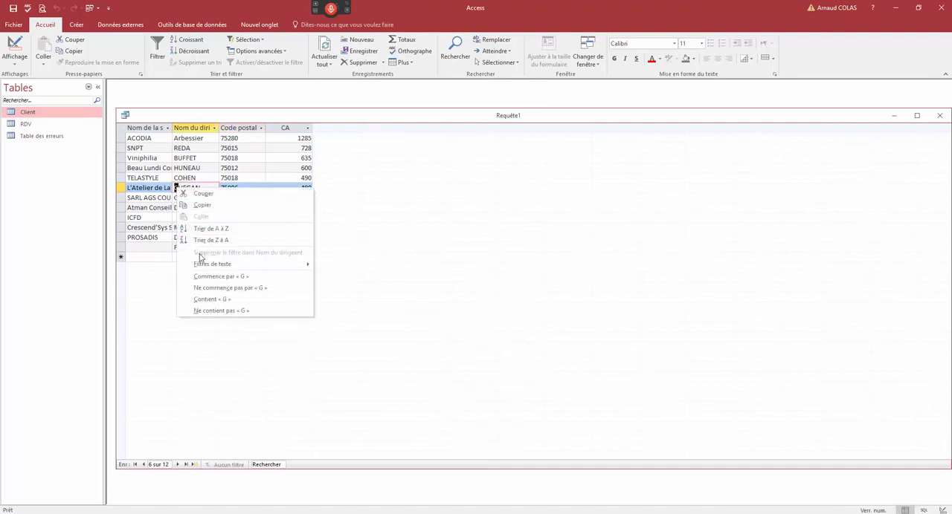
{"action": "left_click", "coordinate": [207, 277]}
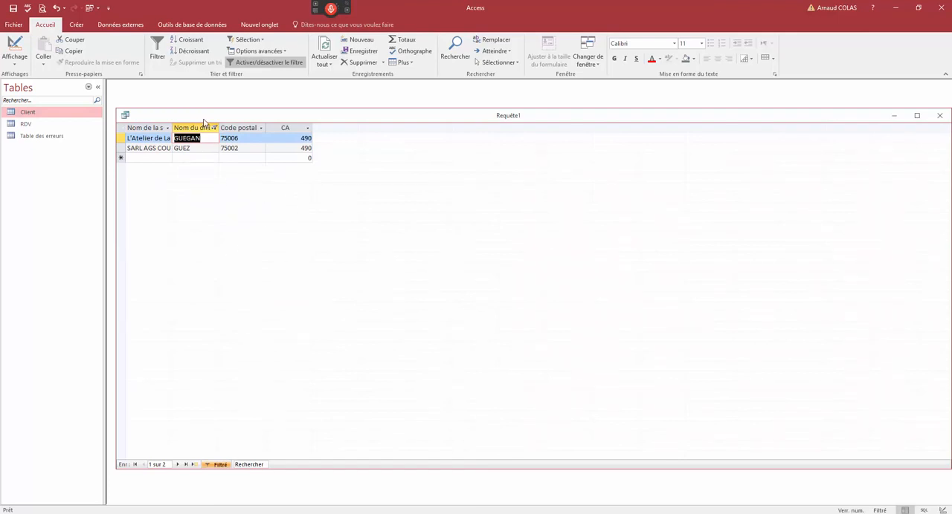
- Close the query and save it under the name Analyse CA
{"action": "left_click_drag", "start_coordinate": [203, 119], "coordinate": [235, 116]}
{"action": "right_click", "coordinate": [235, 116]}
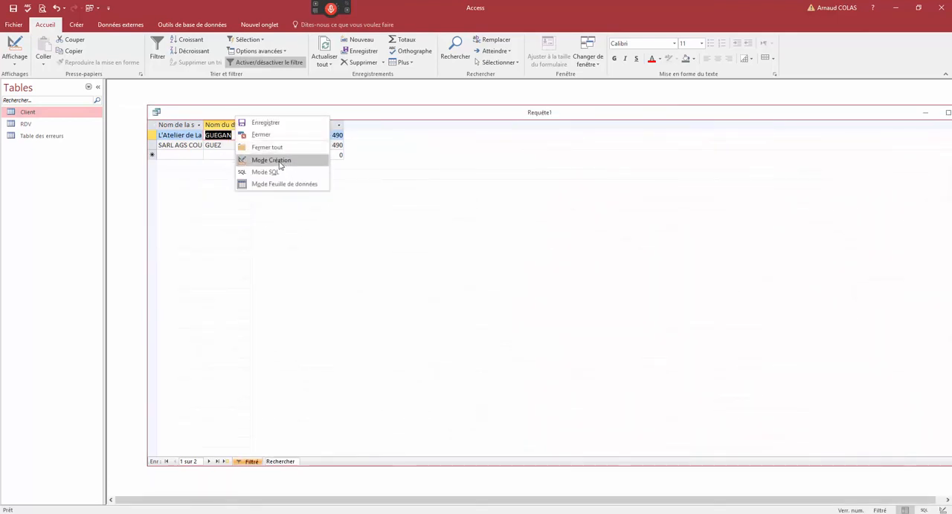
{"action": "left_click", "coordinate": [257, 135]}
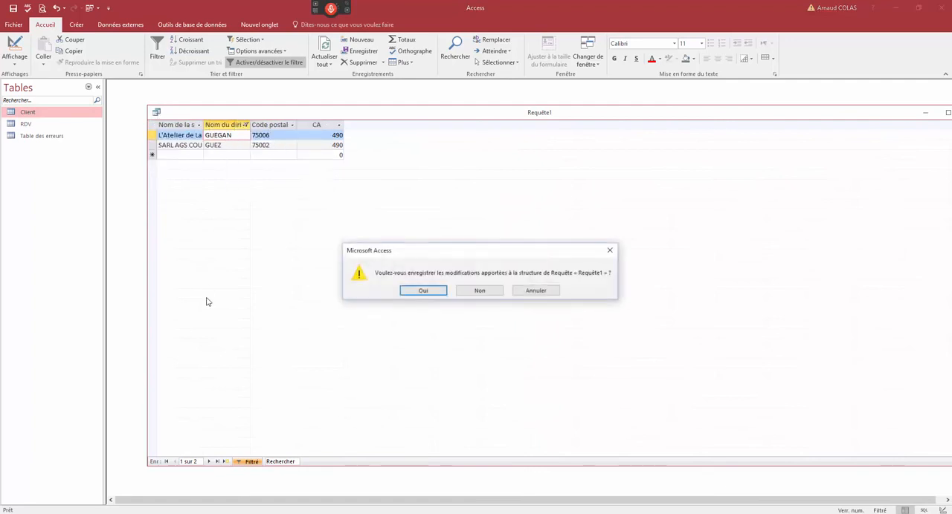
{"action": "left_click", "coordinate": [401, 290]}
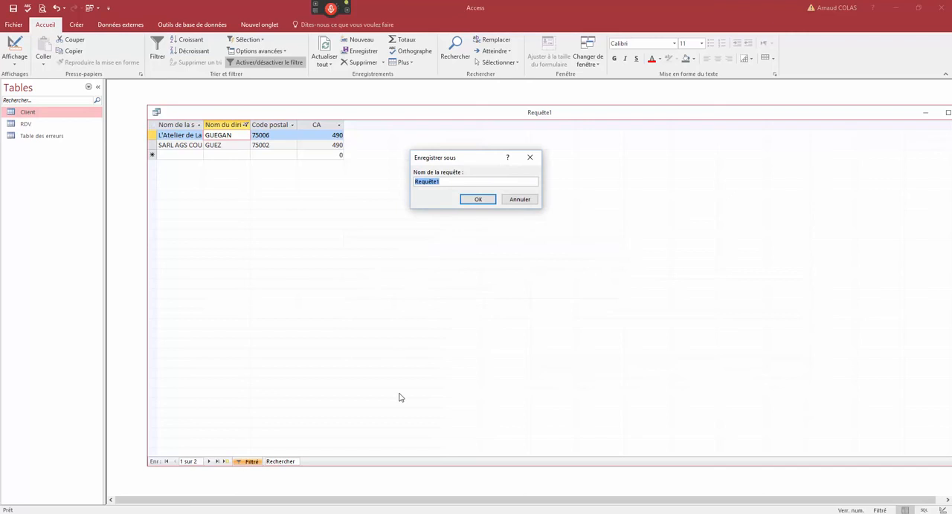
{"action": "type", "text": "Analyse CA"}
{"action": "key", "text": "Return"}
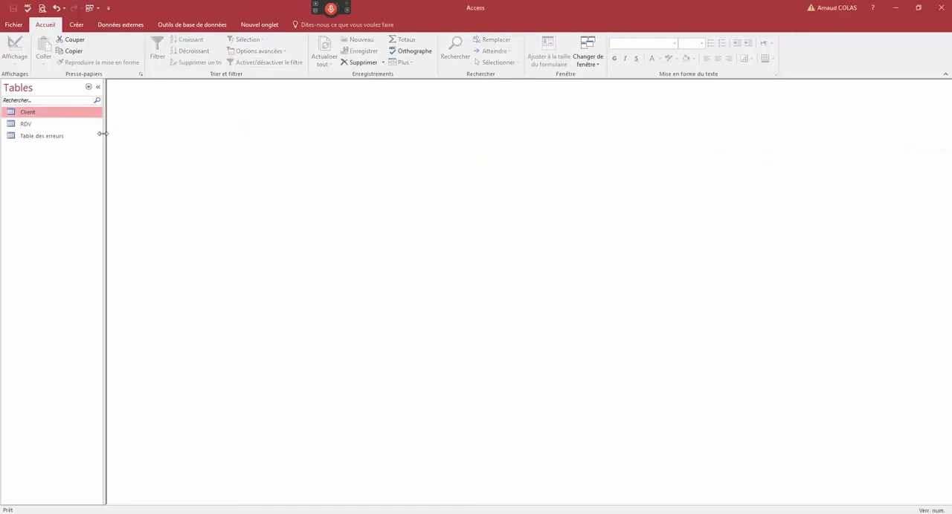
- List the database's queries and run Analyse CA with a CA mini of 1000 and a CA maxi value
{"action": "left_click", "coordinate": [89, 87]}
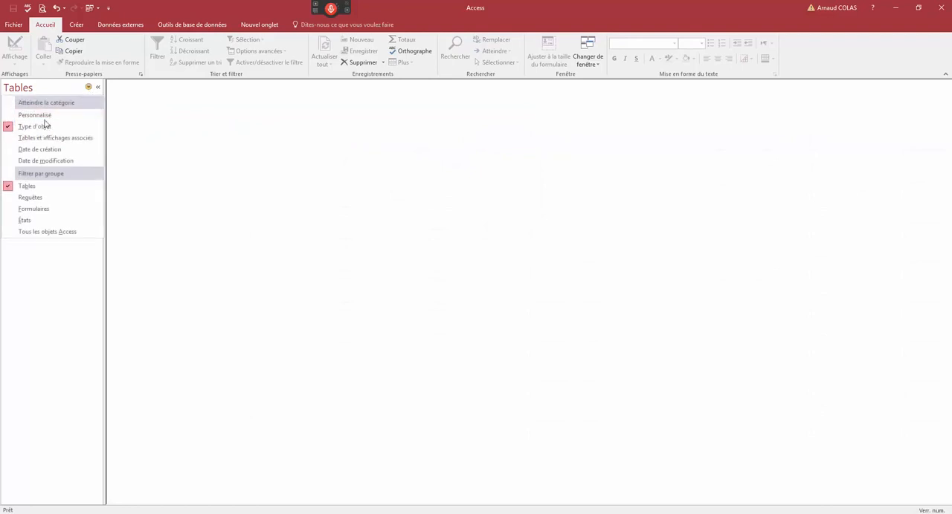
{"action": "left_click", "coordinate": [32, 198]}
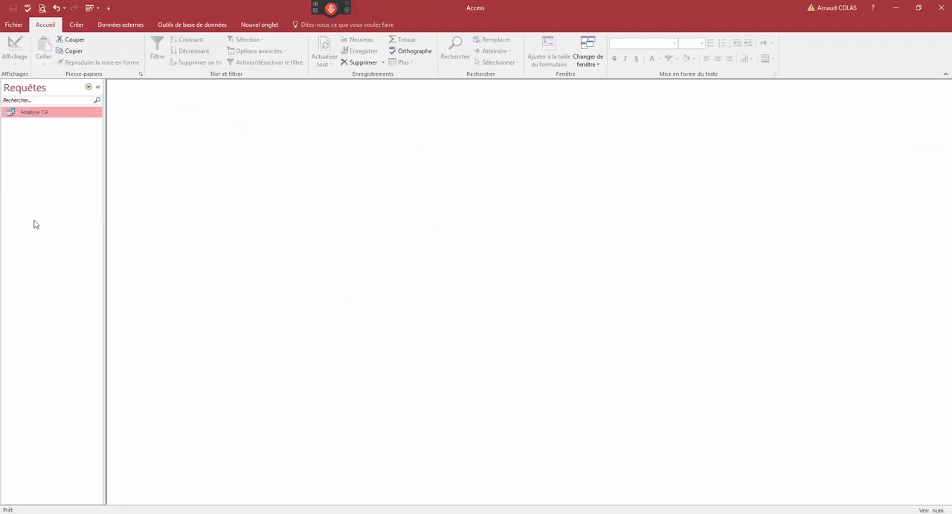
{"action": "double_click", "coordinate": [42, 118]}
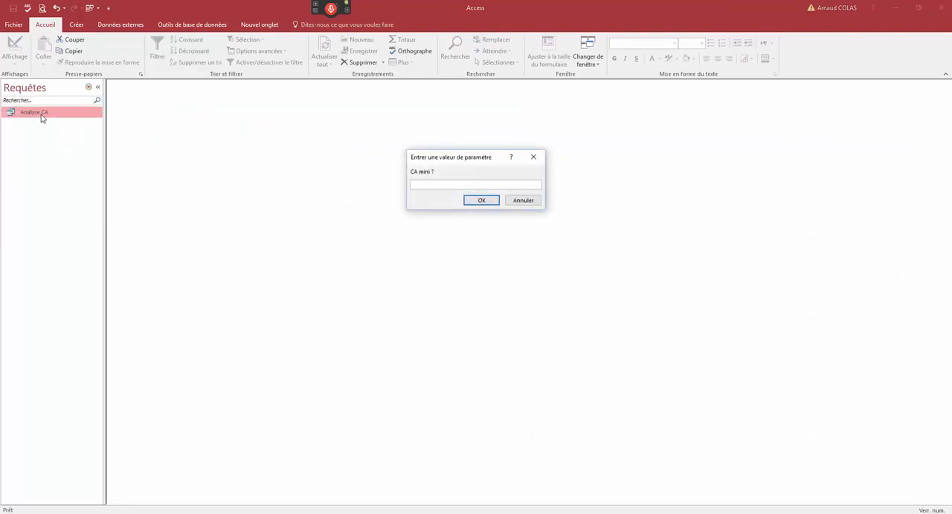
{"action": "type", "text": "1000"}
{"action": "key", "text": "Return"}
{"action": "type", "text": "500"}
{"action": "key", "text": "Return"}
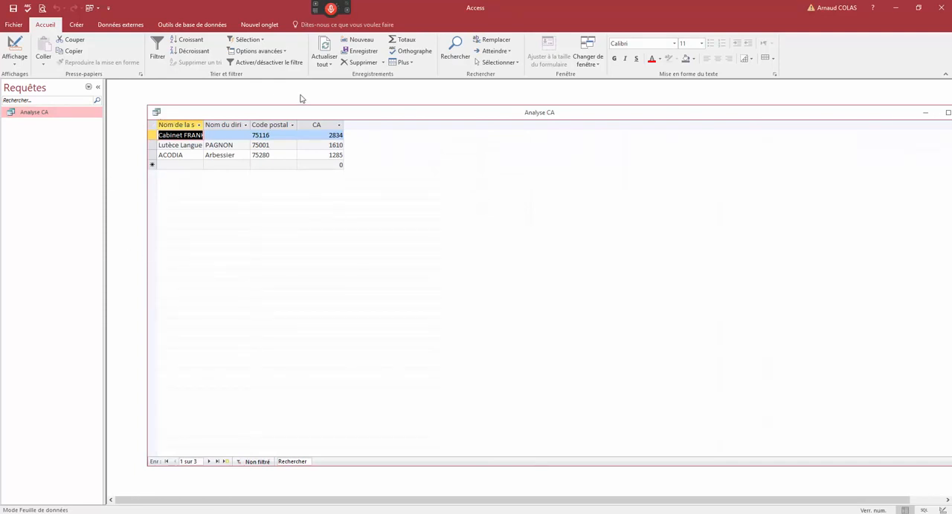
- Reopen Analyse CA in design view, widen the CA column to examine its criteria, and close the query
{"action": "left_click", "coordinate": [157, 112]}
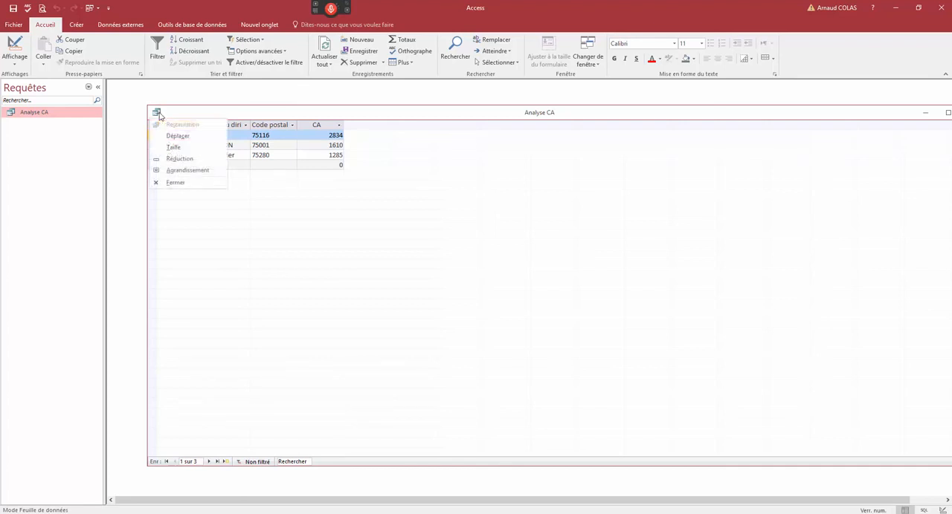
{"action": "left_click", "coordinate": [156, 200]}
{"action": "right_click", "coordinate": [41, 114]}
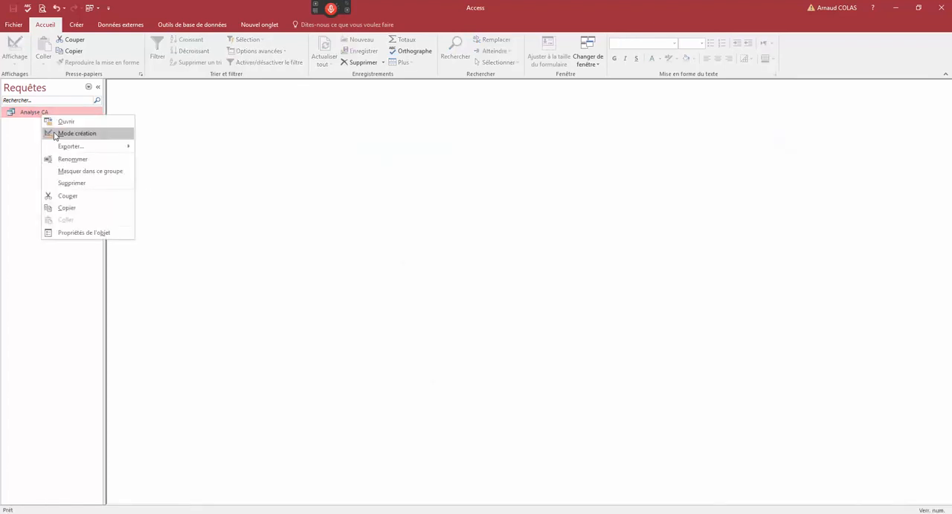
{"action": "left_click", "coordinate": [54, 131]}
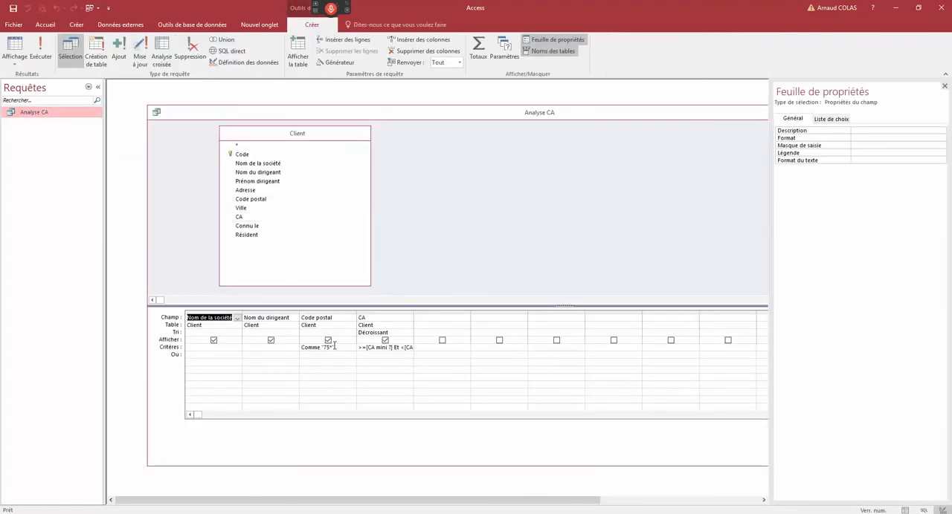
{"action": "left_click", "coordinate": [334, 346]}
{"action": "left_click_drag", "start_coordinate": [414, 313], "coordinate": [466, 313]}
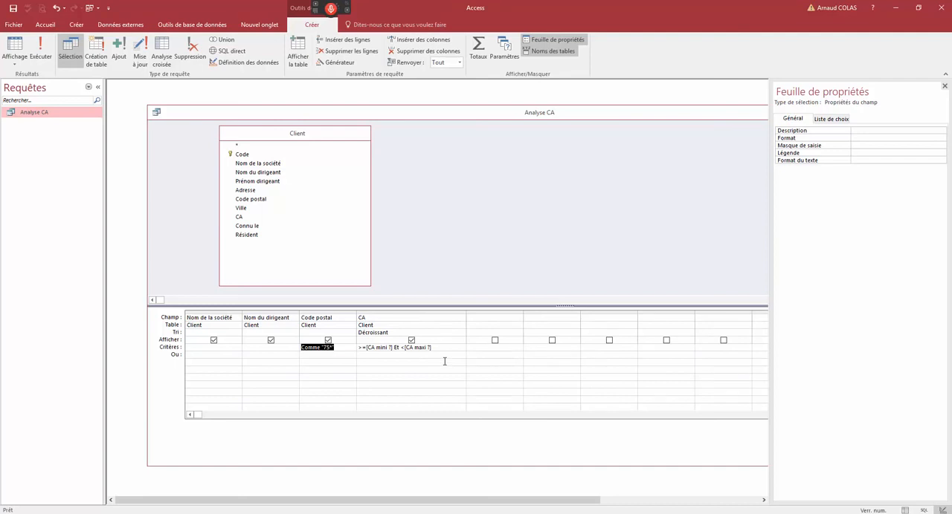
{"action": "double_click", "coordinate": [157, 113]}
- Create a blank form and switch it to design view
{"action": "left_click", "coordinate": [76, 24]}
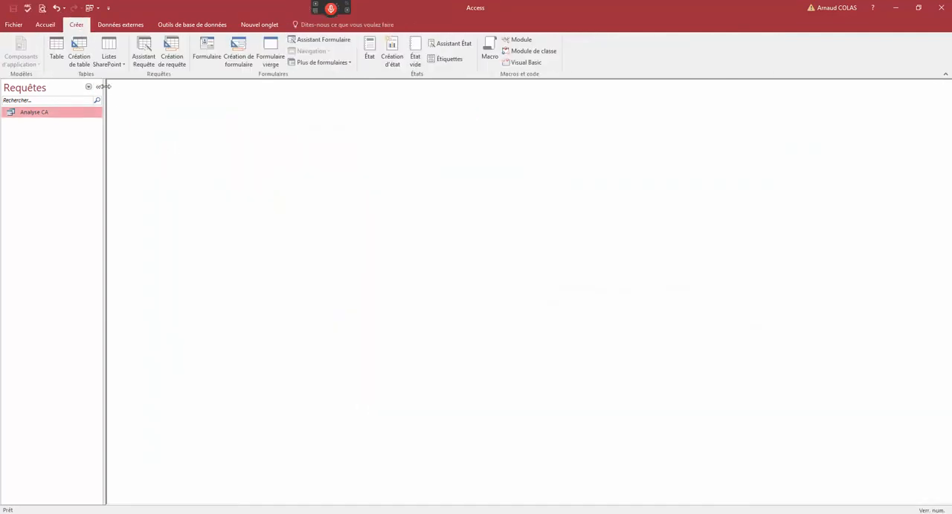
{"action": "left_click", "coordinate": [270, 57]}
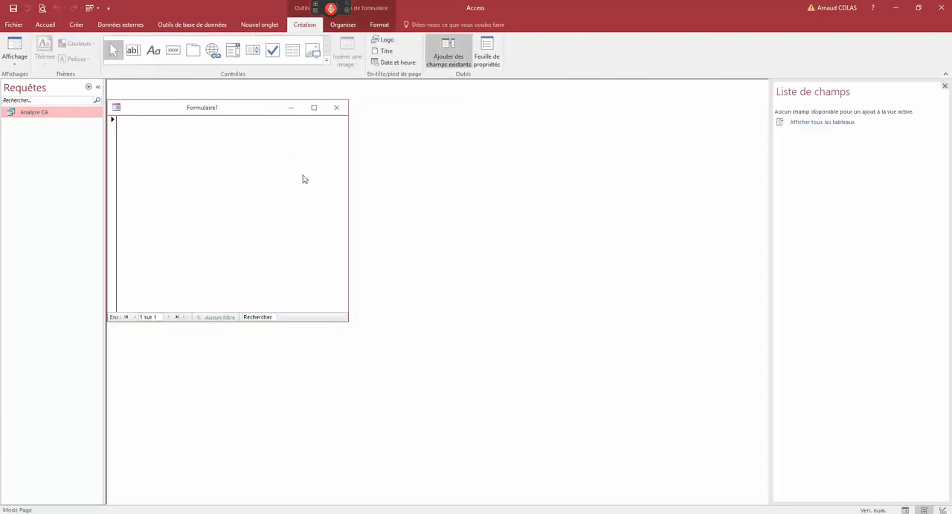
{"action": "right_click", "coordinate": [138, 113]}
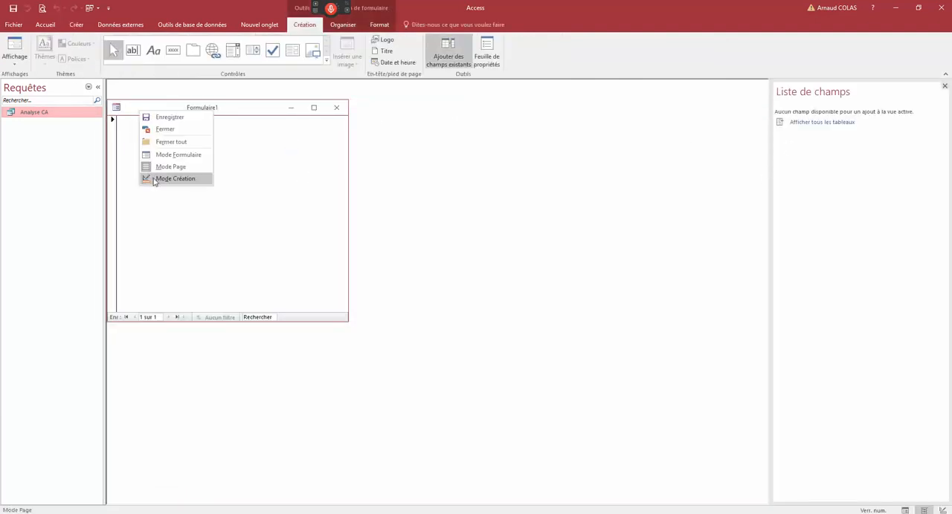
{"action": "left_click", "coordinate": [152, 180]}
- Set the form's Source property to the Analyse CA query and bring up the form design tools
{"action": "double_click", "coordinate": [113, 122]}
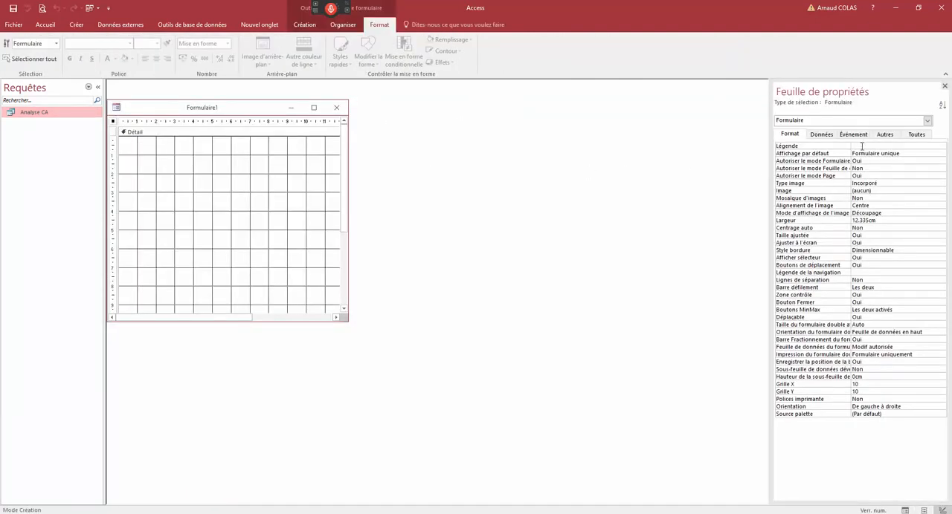
{"action": "left_click", "coordinate": [922, 135]}
{"action": "left_click", "coordinate": [925, 146]}
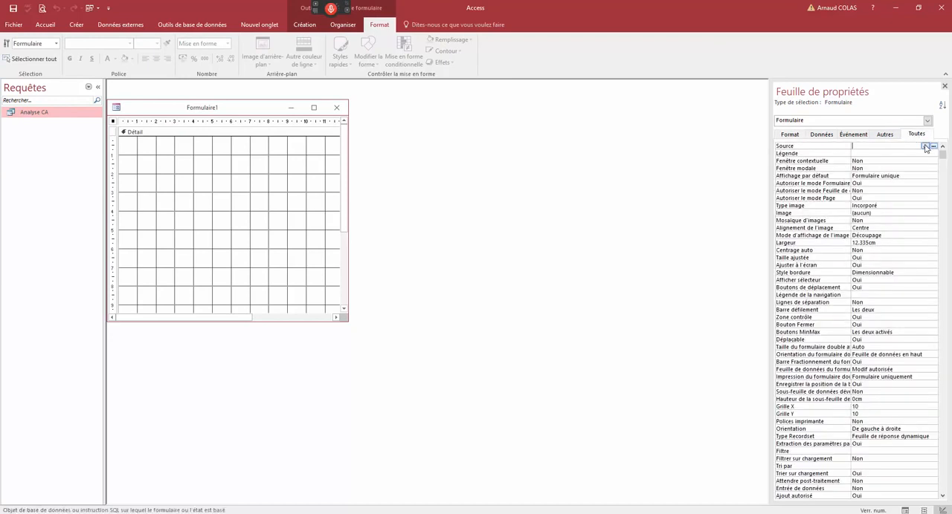
{"action": "left_click", "coordinate": [924, 146]}
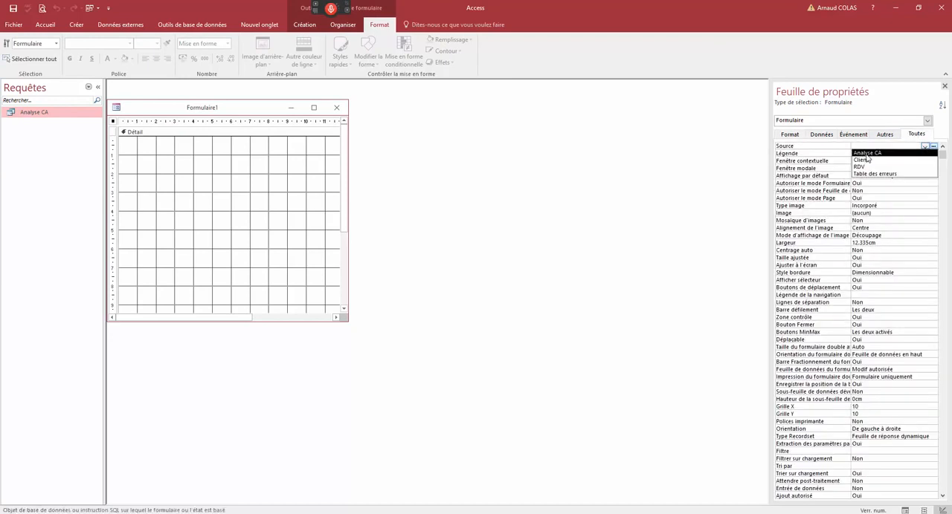
{"action": "left_click", "coordinate": [868, 153]}
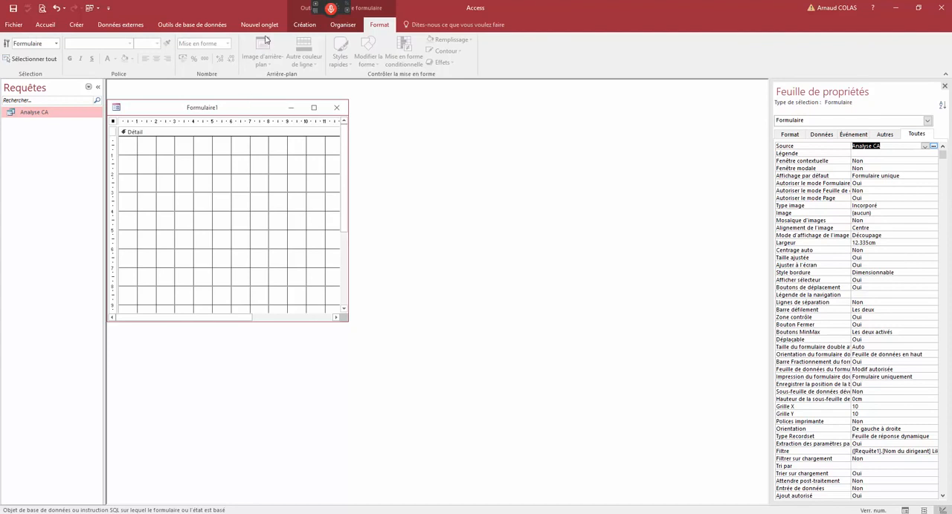
{"action": "left_click", "coordinate": [304, 25]}
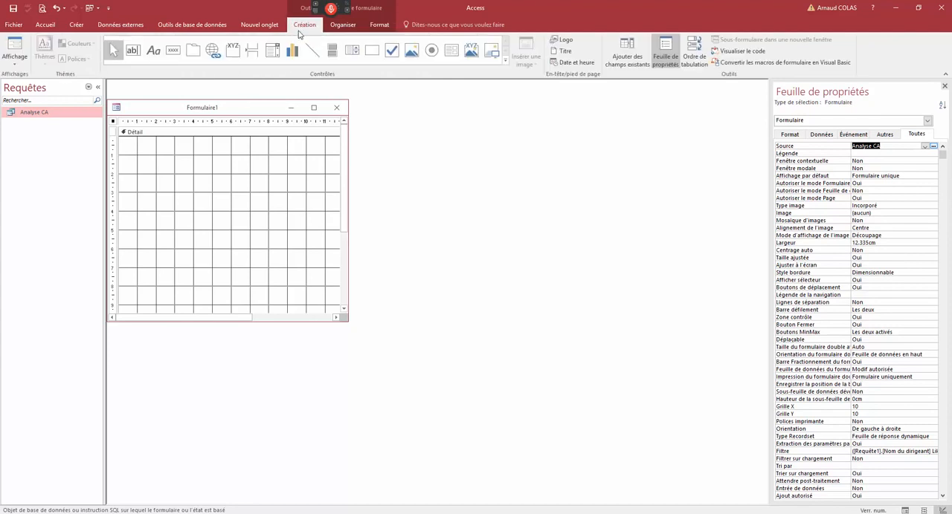
- Add the Nom de la société, Nom du dirigeant, Code postal and CA fields to the form and delete their labels
{"action": "left_click", "coordinate": [640, 58]}
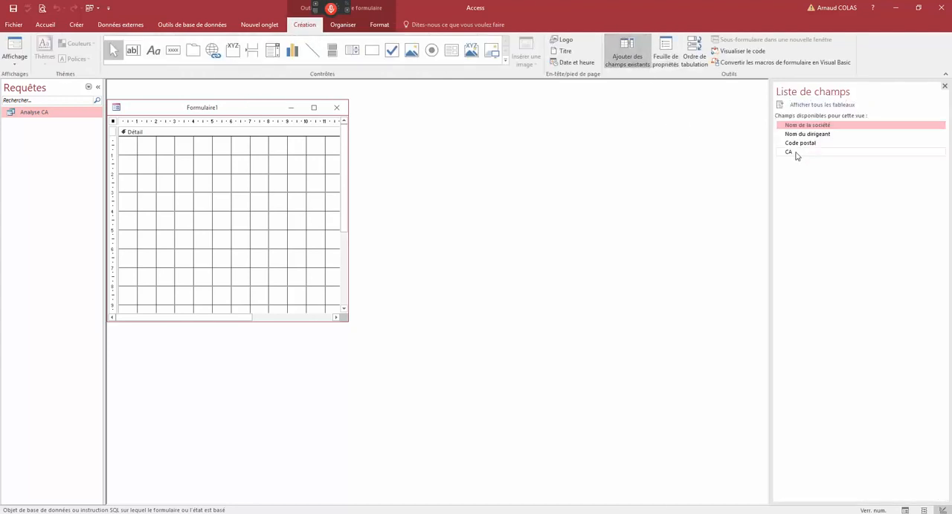
{"action": "left_click", "coordinate": [795, 154], "text": "shift"}
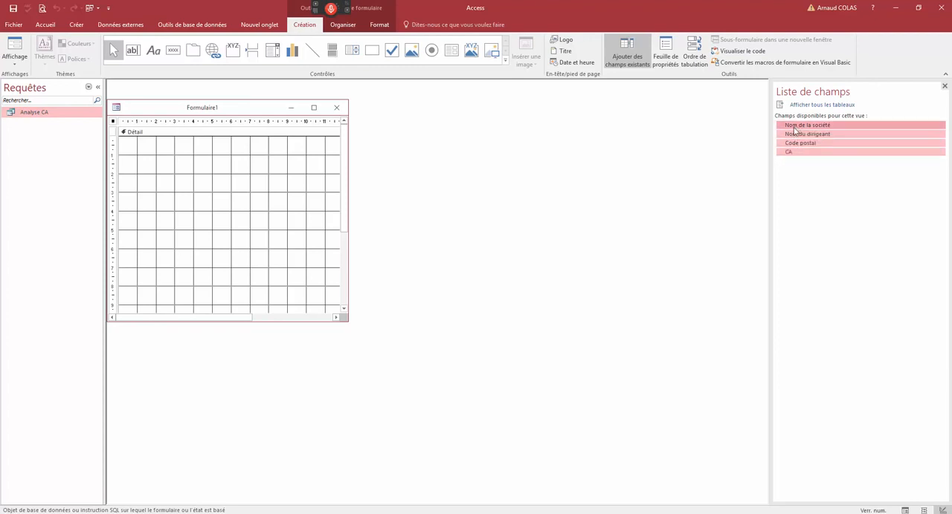
{"action": "left_click_drag", "start_coordinate": [795, 134], "coordinate": [159, 226]}
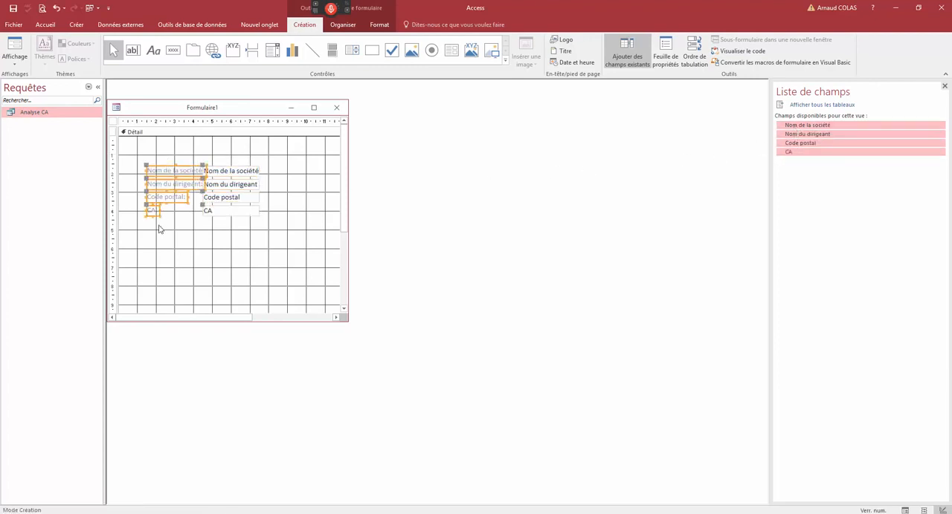
{"action": "key", "text": "Delete"}
- Widen the form window and arrange the four fields side by side in one row along the top of the Détail section
{"action": "left_click", "coordinate": [215, 174]}
{"action": "left_click_drag", "start_coordinate": [215, 173], "coordinate": [222, 141]}
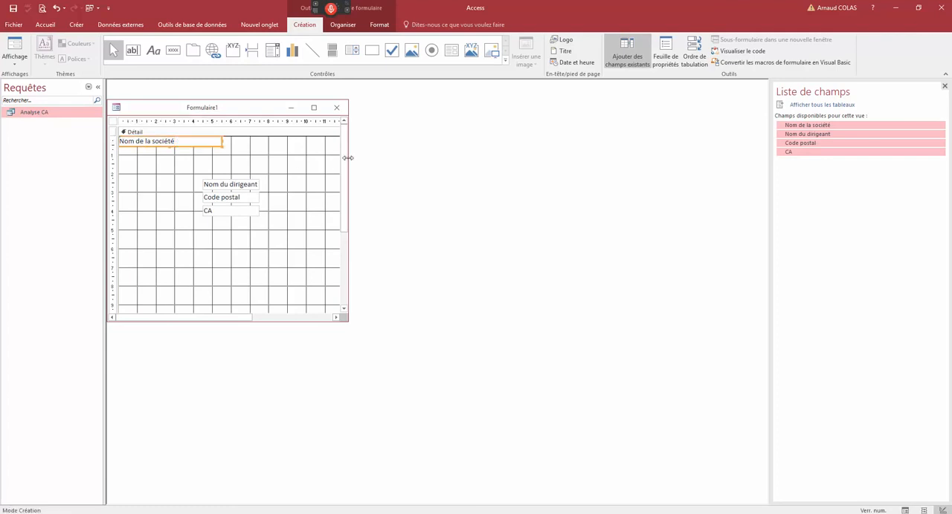
{"action": "left_click_drag", "start_coordinate": [347, 158], "coordinate": [508, 156]}
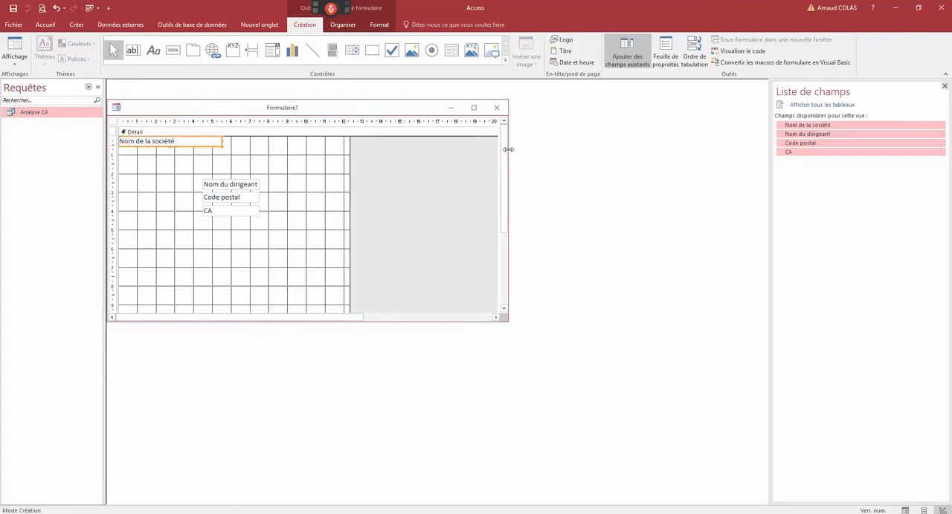
{"action": "left_click", "coordinate": [265, 160]}
{"action": "left_click_drag", "start_coordinate": [264, 158], "coordinate": [318, 141]}
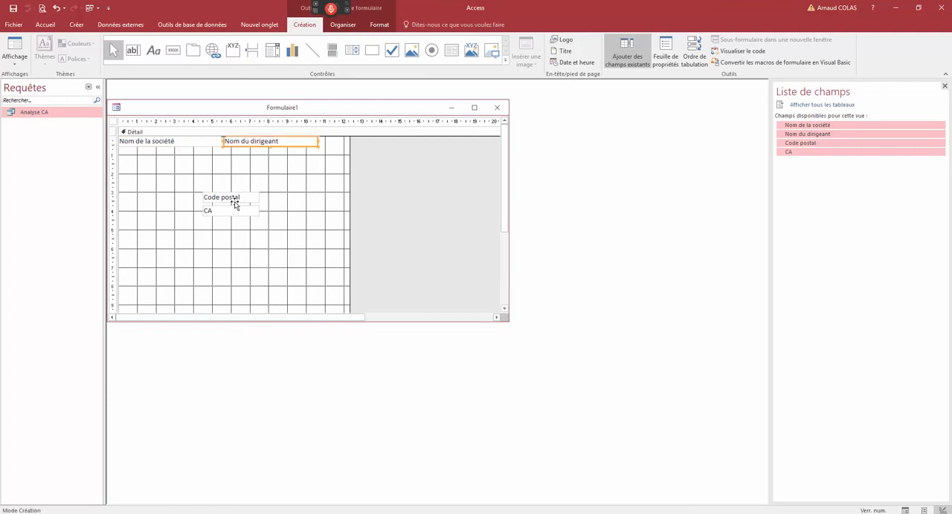
{"action": "left_click_drag", "start_coordinate": [235, 201], "coordinate": [380, 141]}
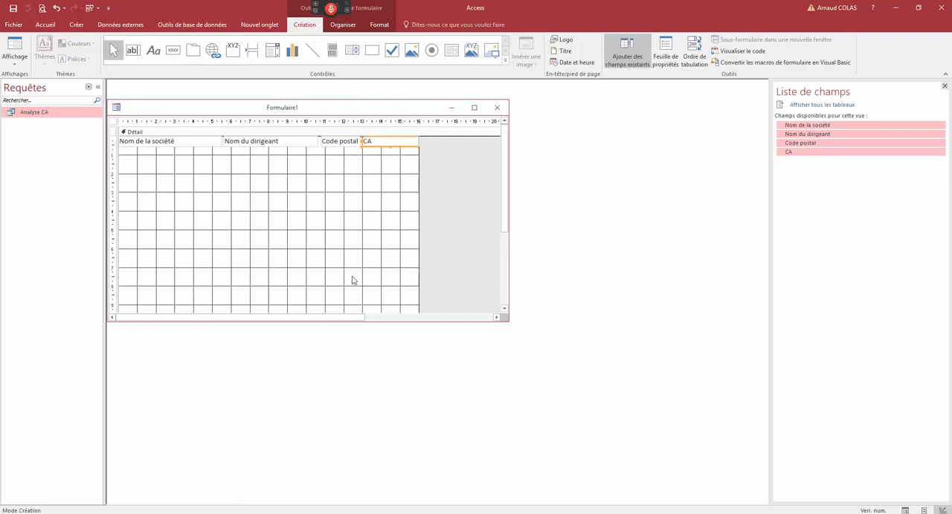
- Shrink the Détail section to the height of the field row and set the form's default view to continuous forms
{"action": "left_click", "coordinate": [504, 309]}
{"action": "left_click_drag", "start_coordinate": [418, 276], "coordinate": [388, 118]}
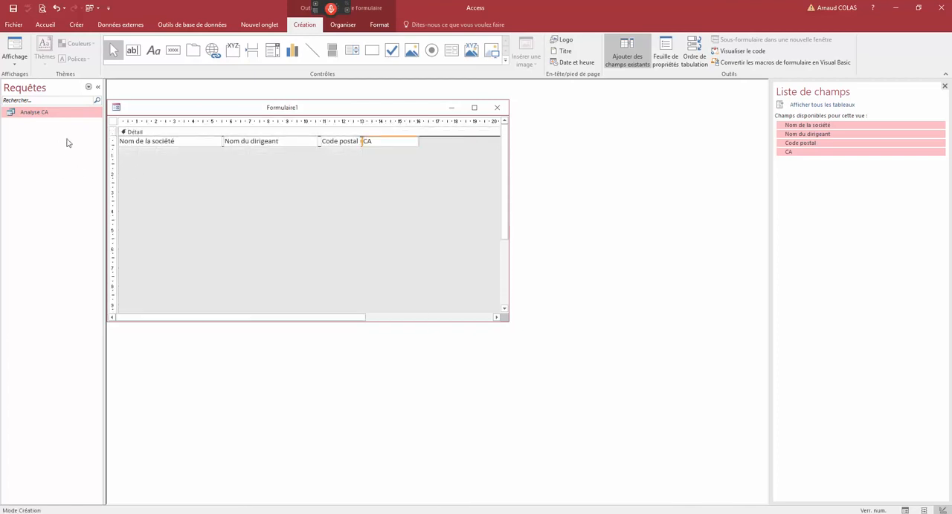
{"action": "double_click", "coordinate": [113, 121]}
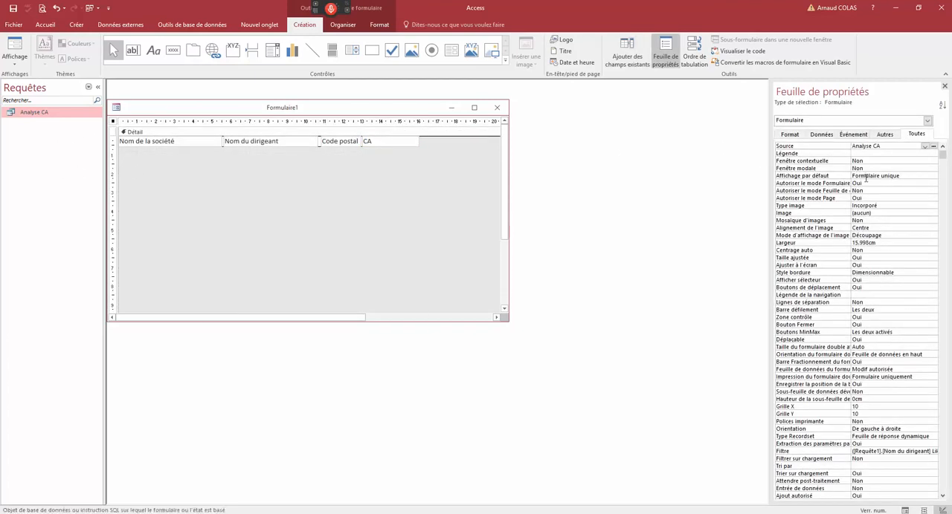
- Display the form in form view with a CA mini of 100 and a CA maxi value
{"action": "right_click", "coordinate": [379, 108]}
{"action": "left_click", "coordinate": [401, 163]}
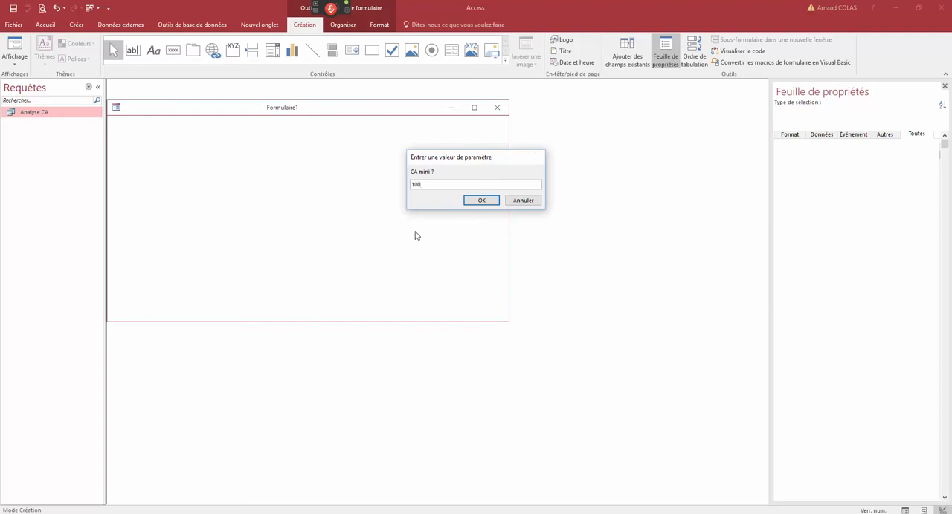
{"action": "key", "text": "Return"}
{"action": "type", "text": "1500"}
{"action": "key", "text": "Return"}
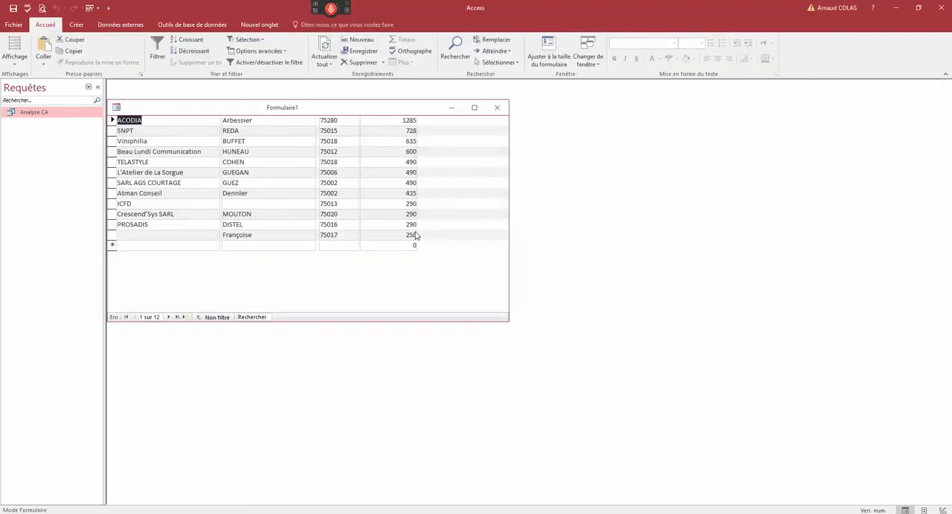
- Run the Analyse CA query with a CA mini of 100 and compare its datasheet with the form's layout
{"action": "left_click_drag", "start_coordinate": [394, 110], "coordinate": [511, 144]}
{"action": "double_click", "coordinate": [46, 113]}
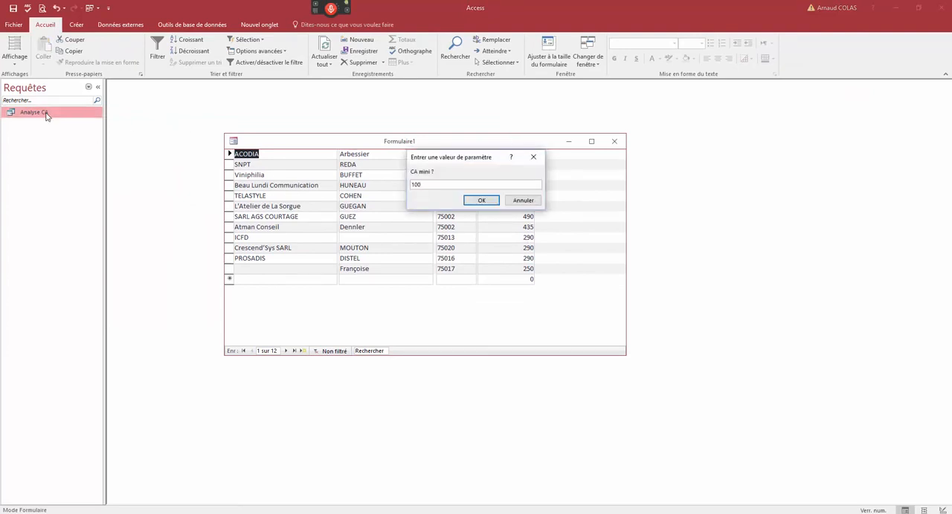
{"action": "key", "text": "Return"}
{"action": "type", "text": "1500"}
{"action": "key", "text": "Return"}
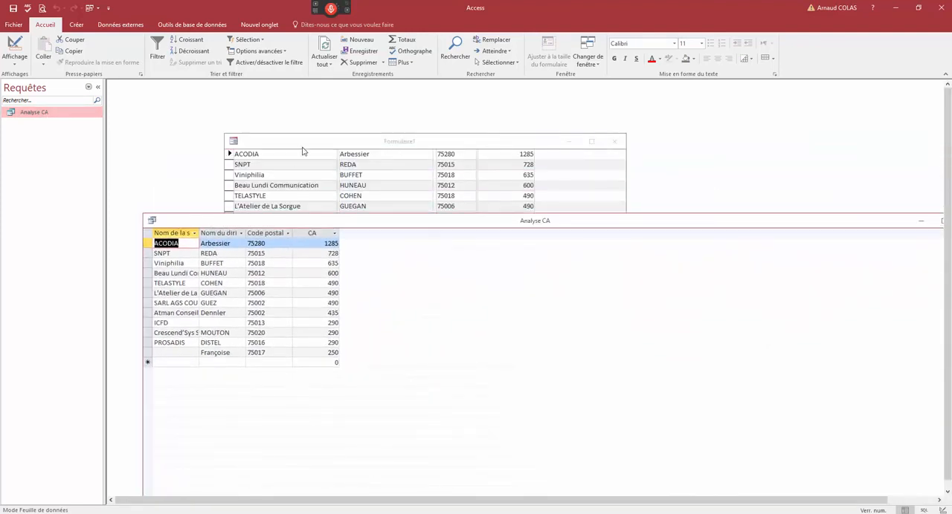
{"action": "left_click", "coordinate": [302, 154]}
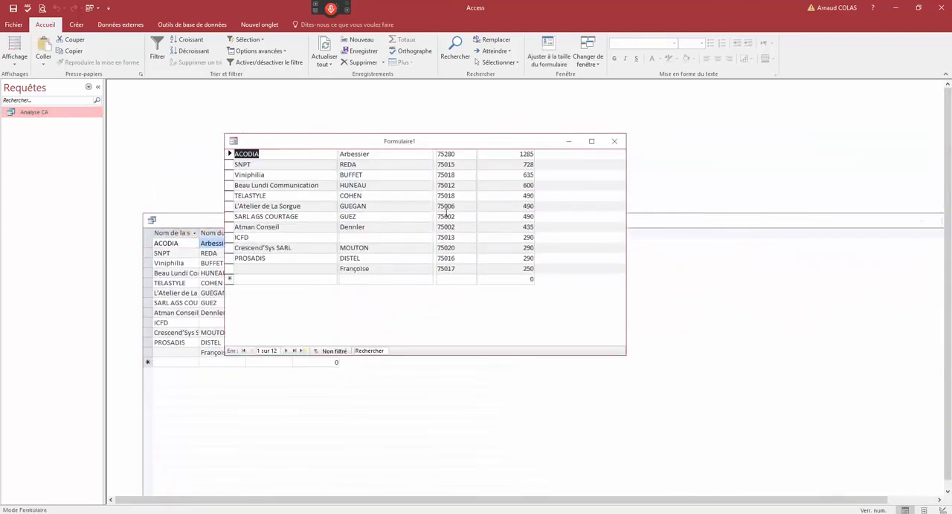
{"action": "left_click_drag", "start_coordinate": [364, 147], "coordinate": [348, 122]}
- Return the form to design view and create a conditional formatting rule on Nom de la société with the expression [CA]>1000
{"action": "right_click", "coordinate": [349, 122]}
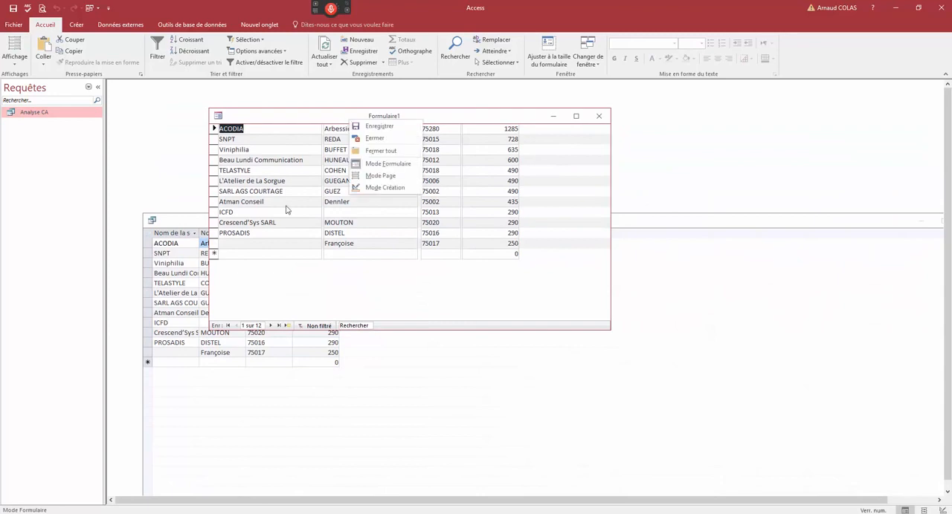
{"action": "left_click", "coordinate": [374, 189]}
{"action": "right_click", "coordinate": [319, 150]}
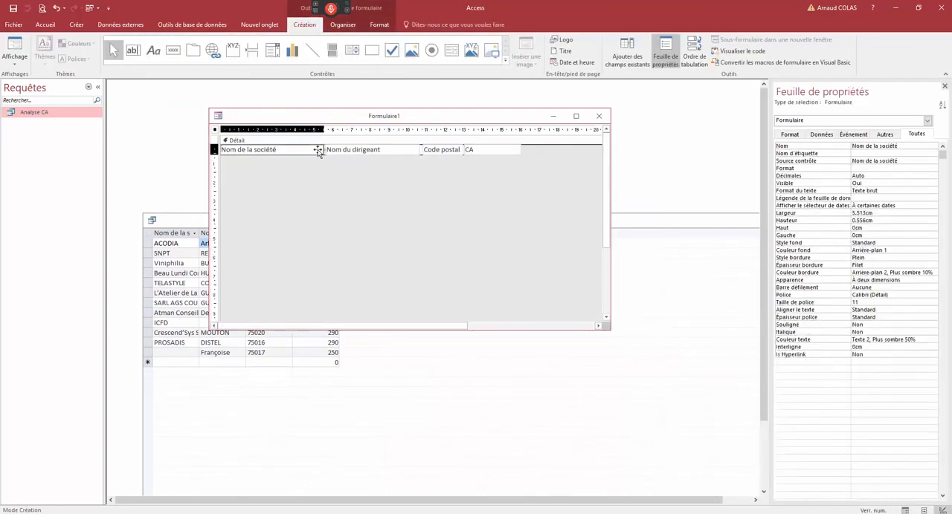
{"action": "left_click", "coordinate": [368, 436]}
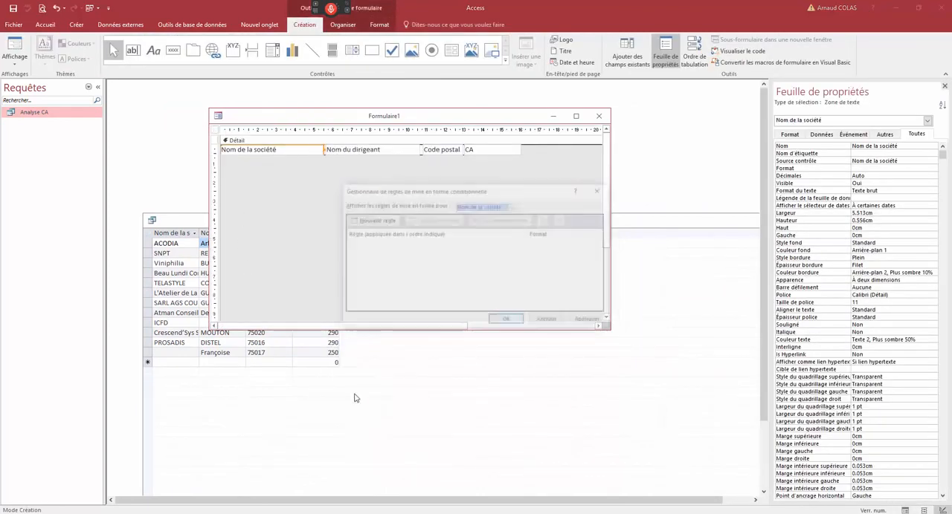
{"action": "left_click", "coordinate": [372, 220]}
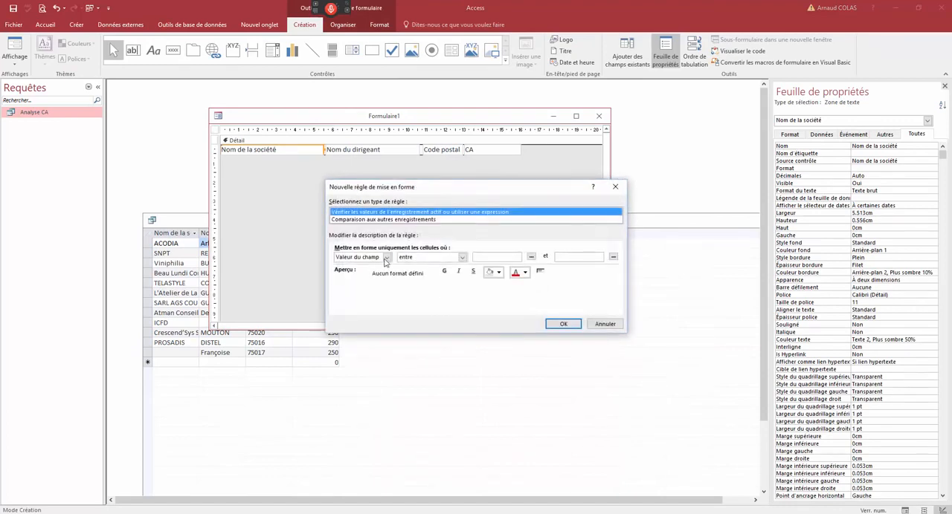
{"action": "left_click", "coordinate": [387, 257]}
{"action": "left_click", "coordinate": [370, 272]}
{"action": "left_click", "coordinate": [402, 257]}
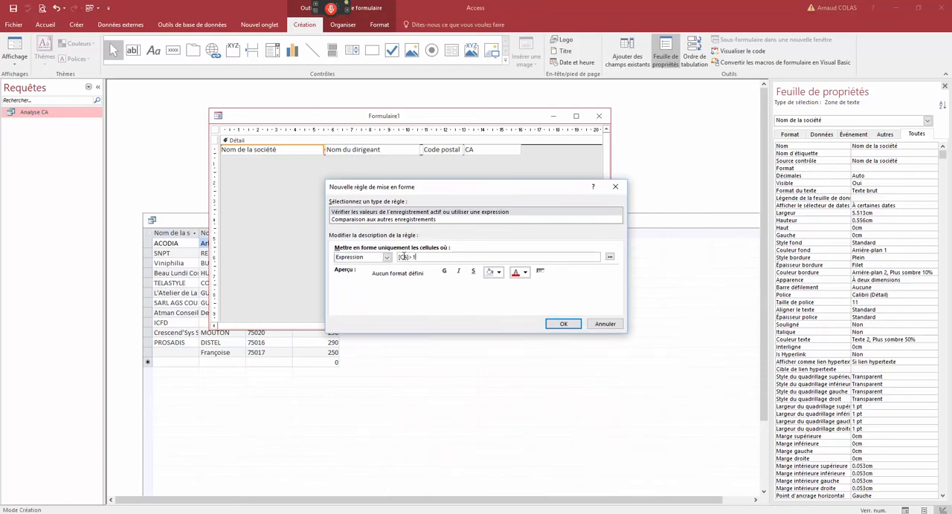
- Give the conditional formatting rule bold red text and apply it to the field
{"action": "left_click", "coordinate": [444, 271]}
{"action": "left_click", "coordinate": [515, 273]}
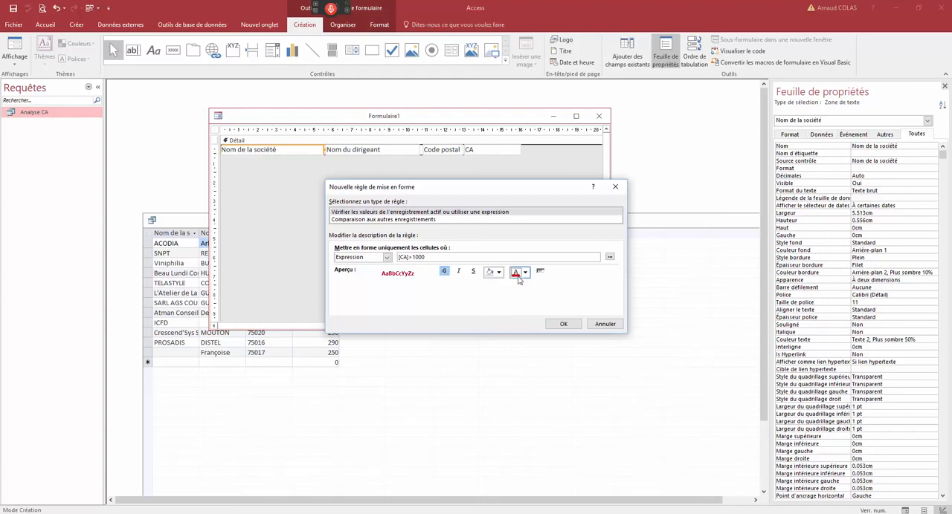
{"action": "left_click", "coordinate": [559, 324]}
{"action": "left_click", "coordinate": [507, 320]}
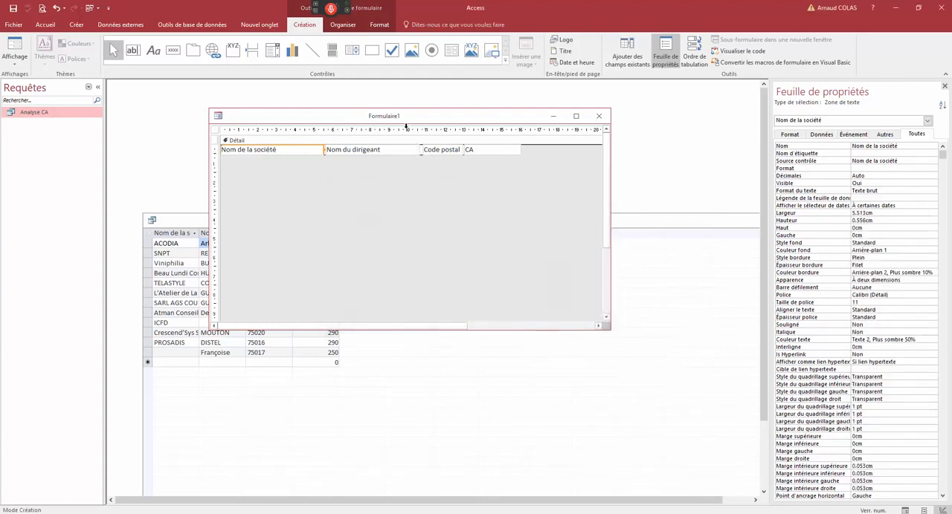
- Display the form with a CA mini of 100 and a higher CA maxi, and check the formatting of company names against their CA
{"action": "right_click", "coordinate": [402, 122]}
{"action": "left_click", "coordinate": [439, 168]}
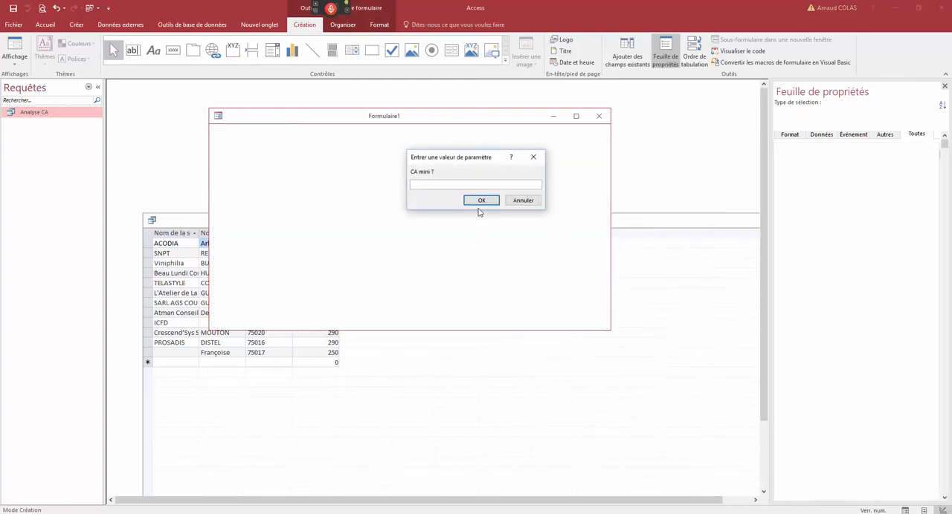
{"action": "type", "text": "100"}
{"action": "key", "text": "Return"}
{"action": "type", "text": "5000"}
{"action": "key", "text": "Return"}
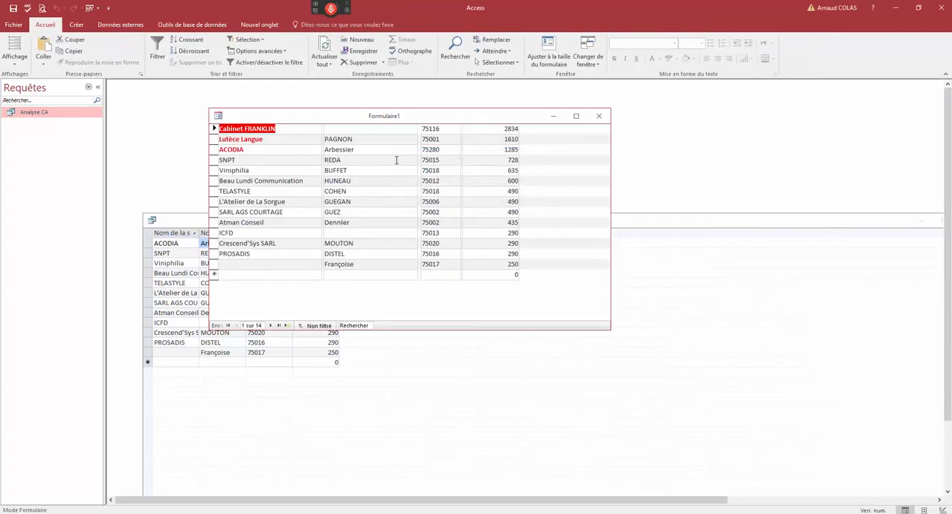
{"action": "left_click", "coordinate": [501, 130]}
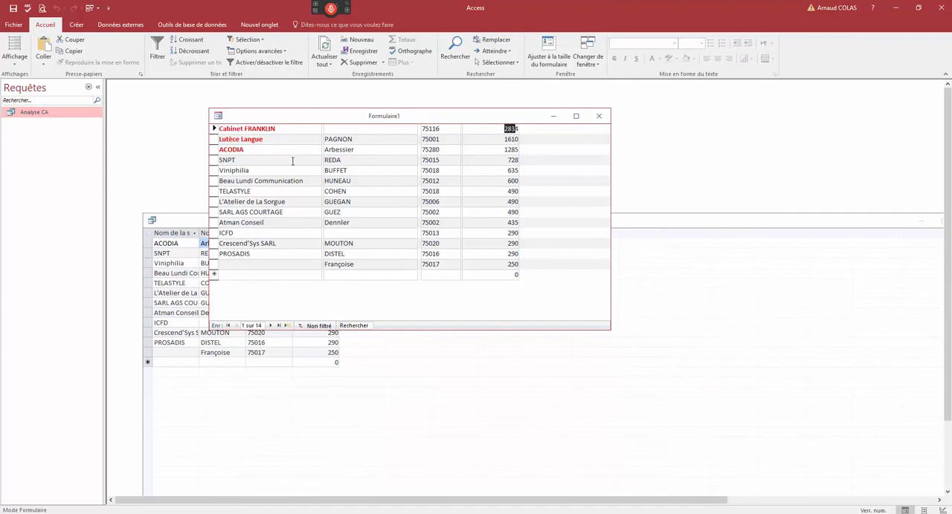
{"action": "left_click_drag", "start_coordinate": [243, 150], "coordinate": [267, 135]}
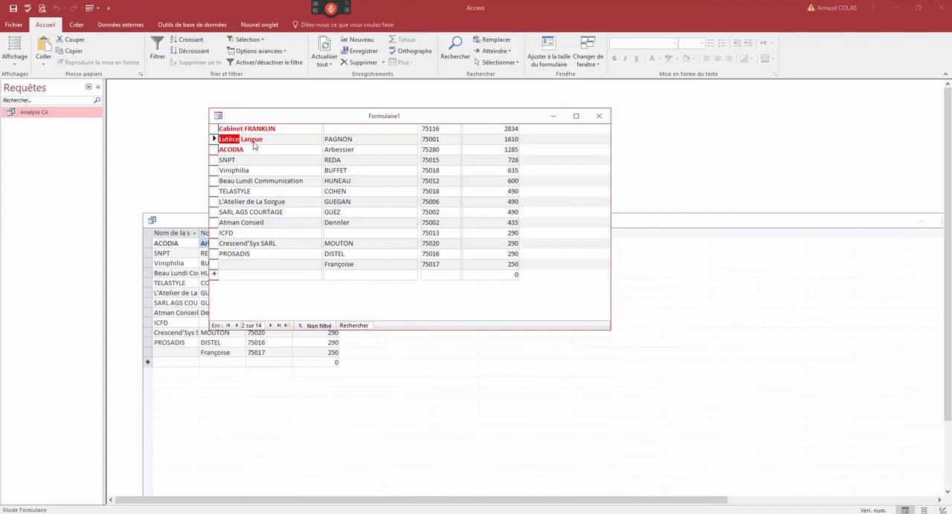
- Compare the form's rows with the Analyse CA datasheet and widen the datasheet's Nom du dirigeant and Code postal columns
{"action": "left_click", "coordinate": [214, 140]}
{"action": "left_click", "coordinate": [274, 171]}
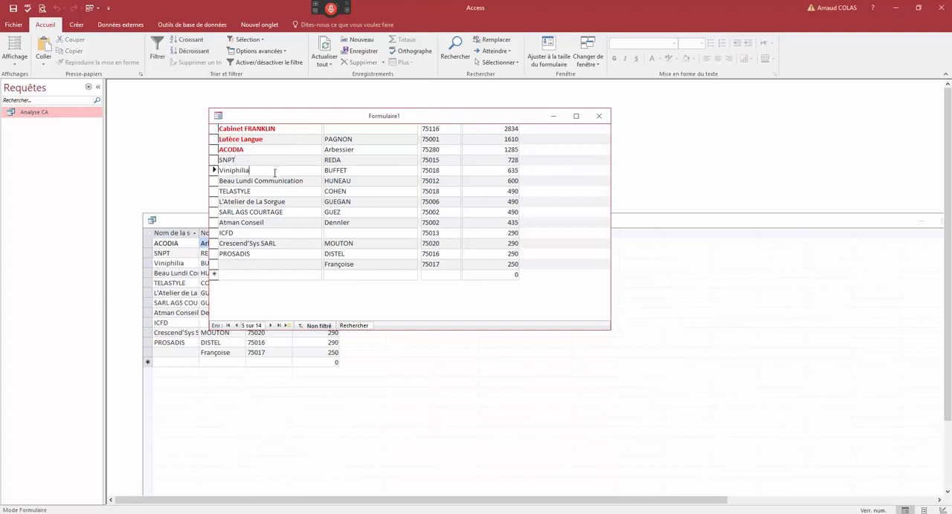
{"action": "left_click", "coordinate": [274, 201]}
{"action": "left_click", "coordinate": [193, 237]}
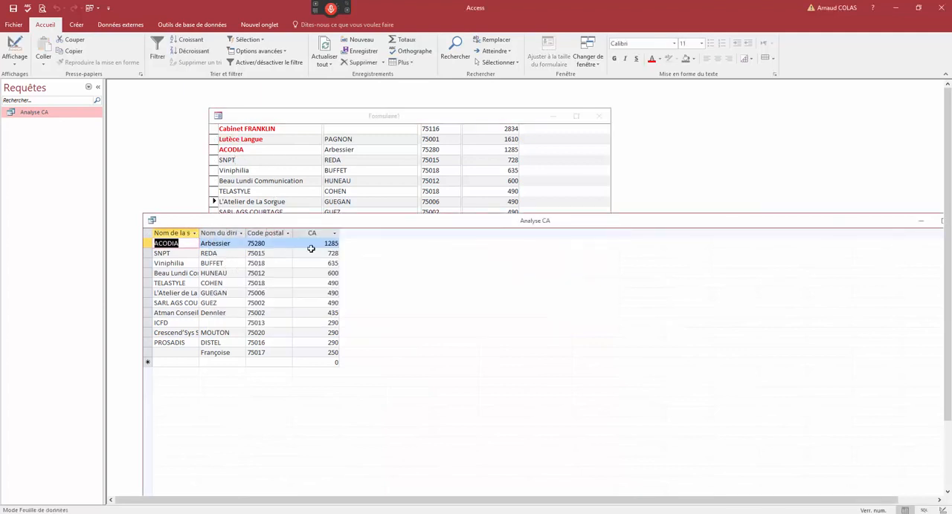
{"action": "left_click_drag", "start_coordinate": [290, 236], "coordinate": [282, 236]}
{"action": "double_click", "coordinate": [277, 236]}
- Return the form to design view, shift the Nom du dirigeant field slightly left and format it in italics at size 9
{"action": "left_click", "coordinate": [376, 119]}
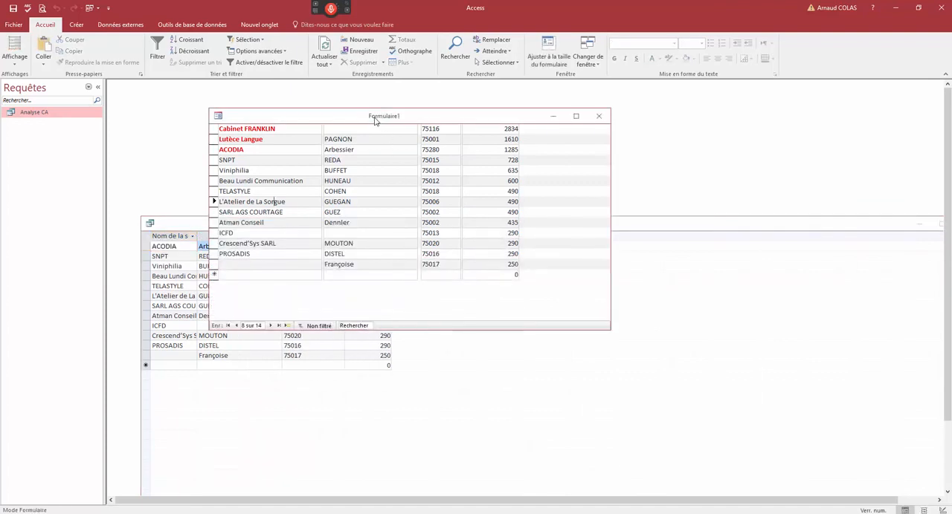
{"action": "right_click", "coordinate": [323, 124]}
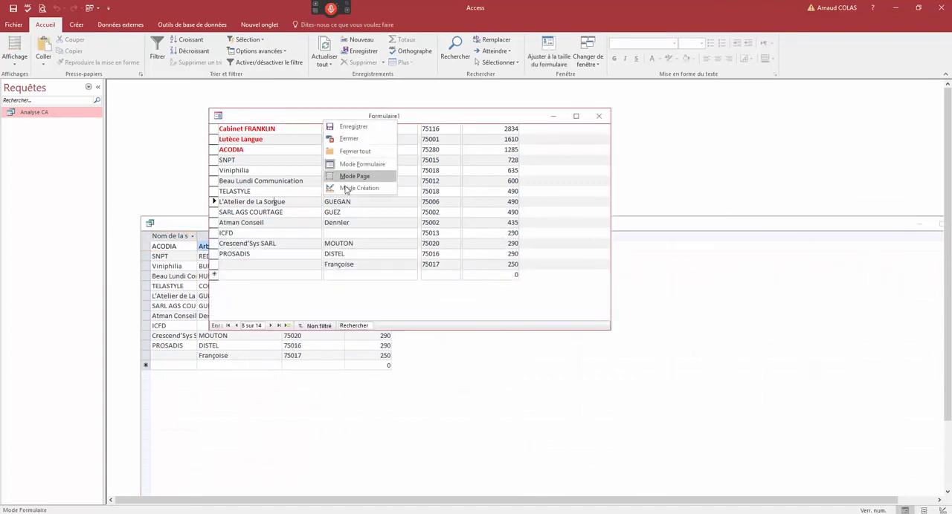
{"action": "left_click", "coordinate": [347, 189]}
{"action": "left_click_drag", "start_coordinate": [324, 151], "coordinate": [318, 150]}
{"action": "left_click", "coordinate": [366, 28]}
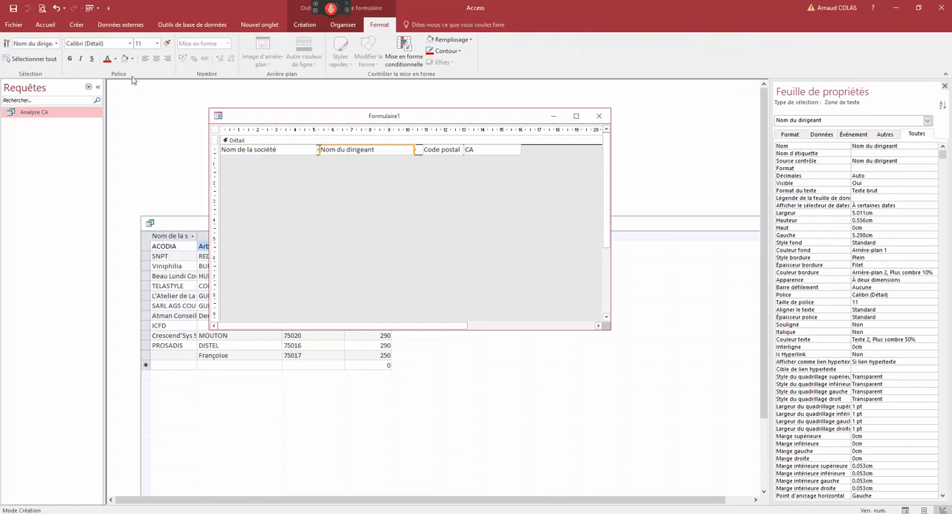
{"action": "left_click", "coordinate": [81, 58]}
{"action": "left_click", "coordinate": [157, 44]}
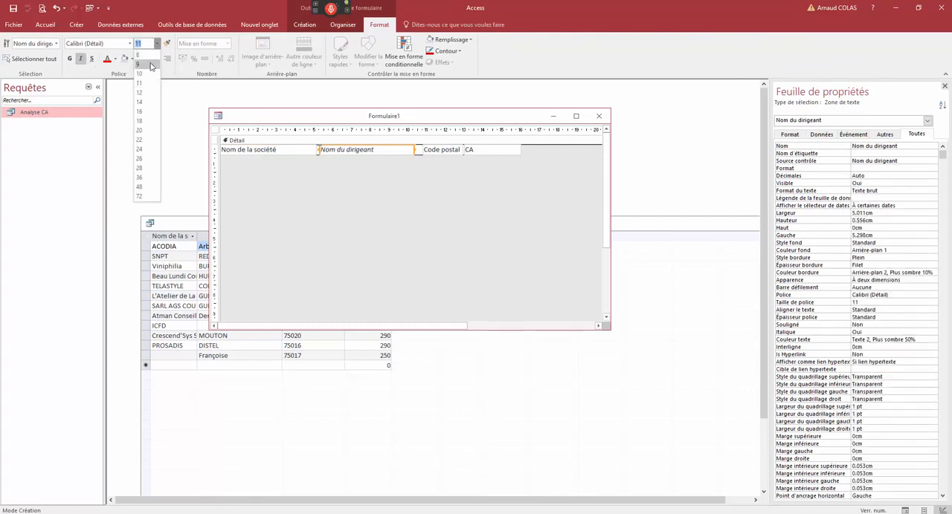
{"action": "left_click", "coordinate": [145, 64]}
- Display the form with a CA mini of 100 and a CA maxi of 1500 to check the Nom du dirigeant formatting
{"action": "right_click", "coordinate": [313, 119]}
{"action": "left_click", "coordinate": [339, 168]}
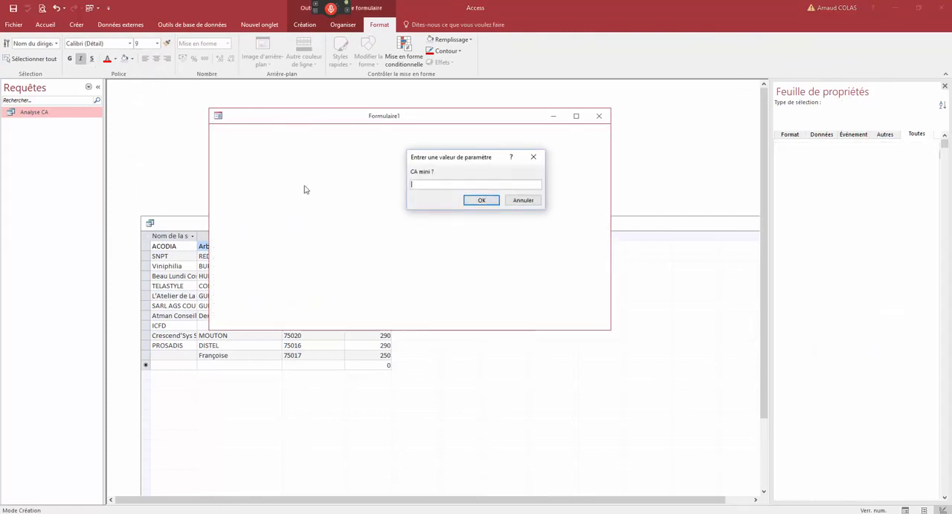
{"action": "type", "text": "100"}
{"action": "key", "text": "Return"}
{"action": "type", "text": "1500"}
{"action": "key", "text": "Return"}
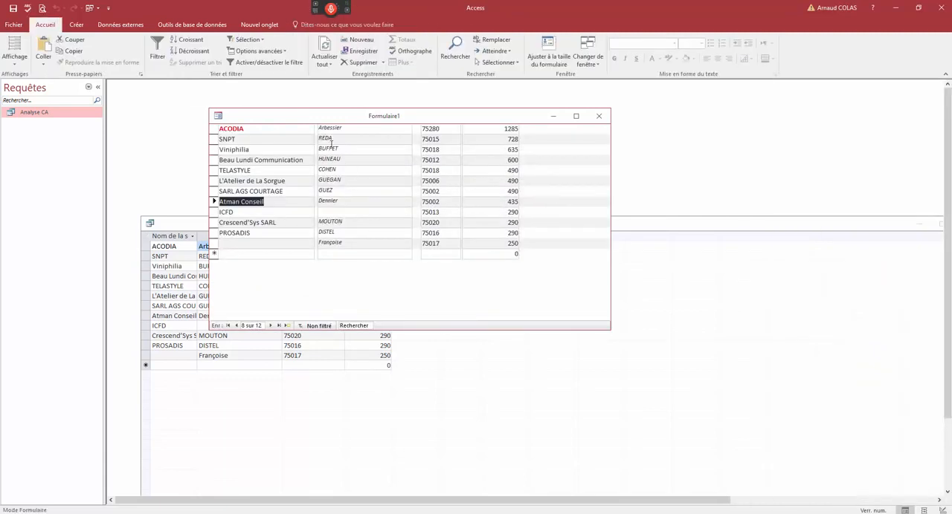
- Return the form to design view, add a form header and footer, and slightly increase the header's height
{"action": "right_click", "coordinate": [367, 121]}
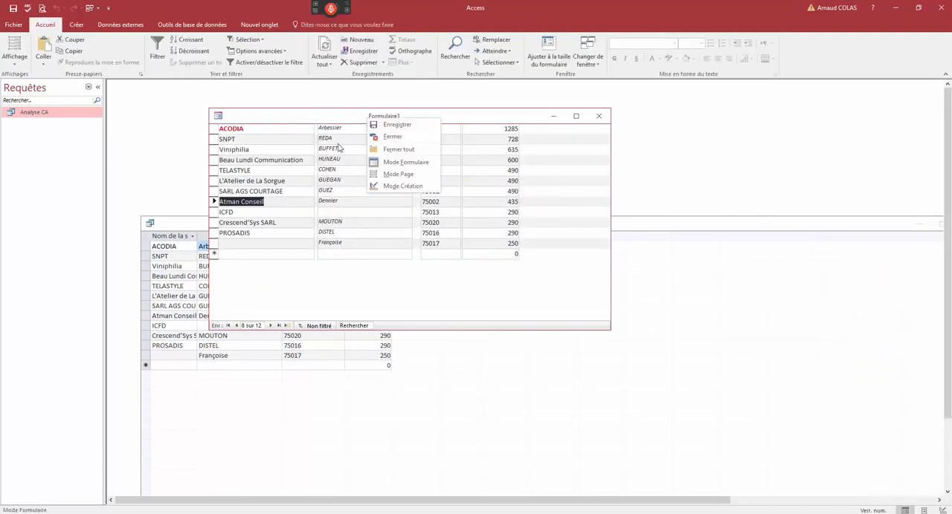
{"action": "left_click", "coordinate": [396, 191]}
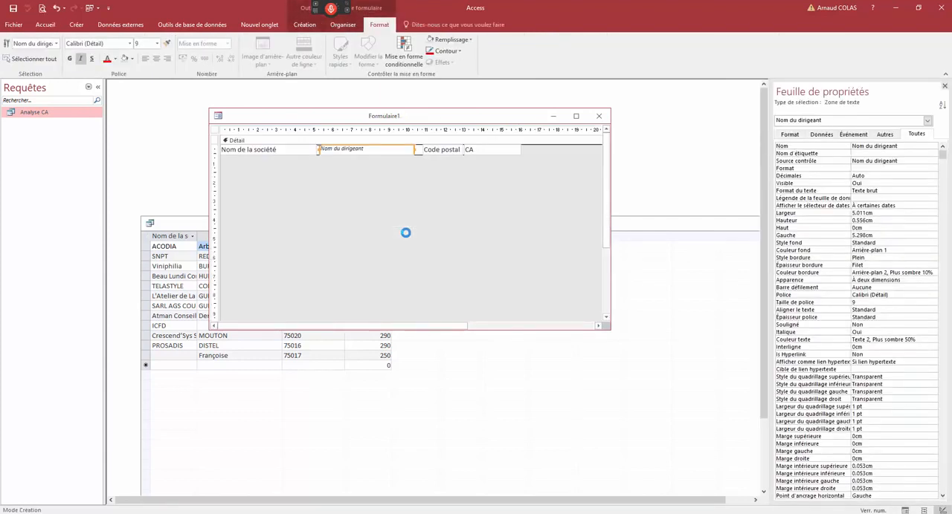
{"action": "left_click", "coordinate": [274, 141]}
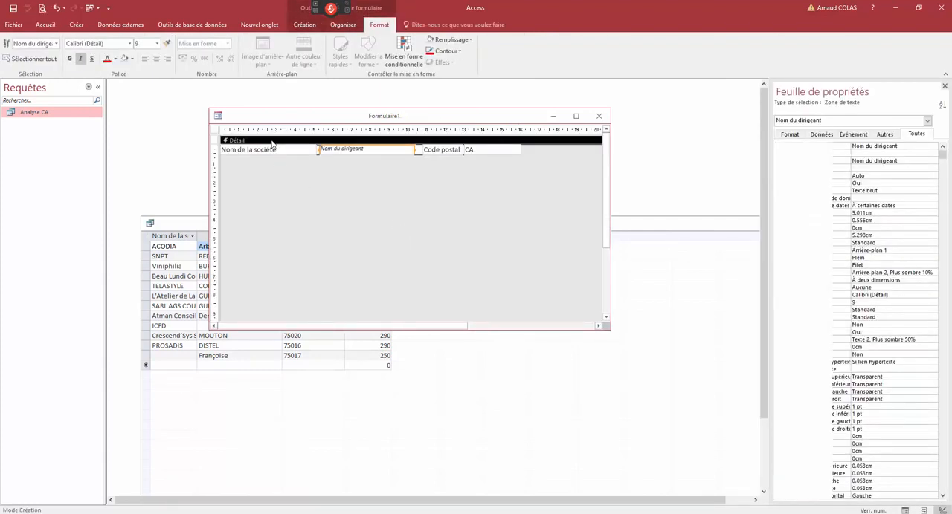
{"action": "right_click", "coordinate": [239, 142]}
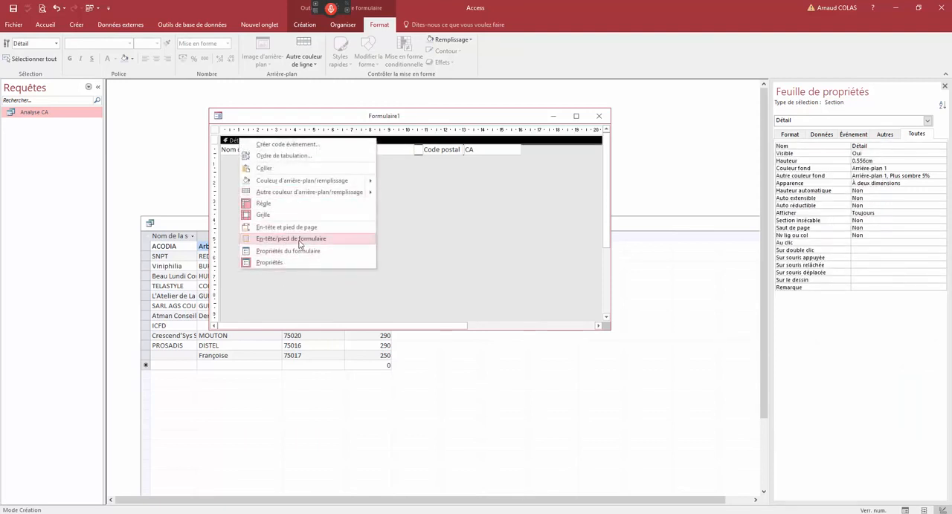
{"action": "left_click", "coordinate": [300, 242]}
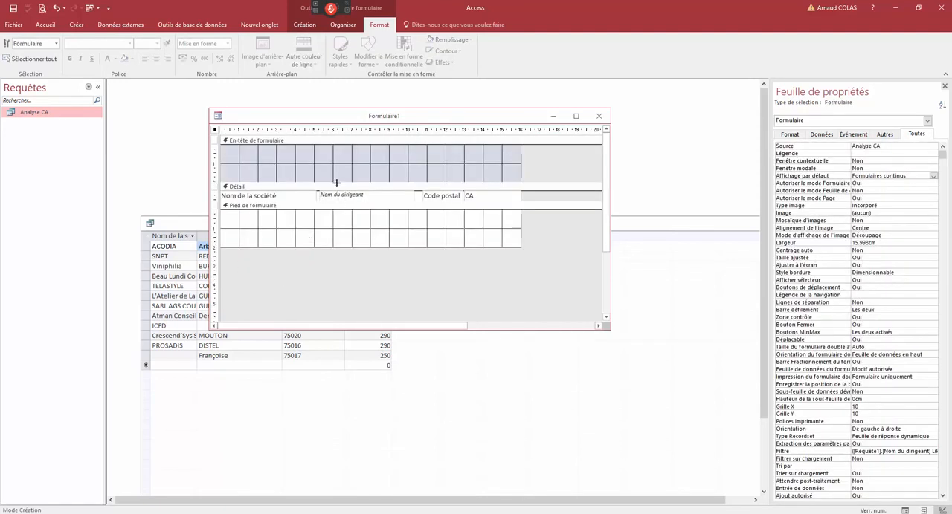
{"action": "left_click_drag", "start_coordinate": [336, 171], "coordinate": [299, 186]}
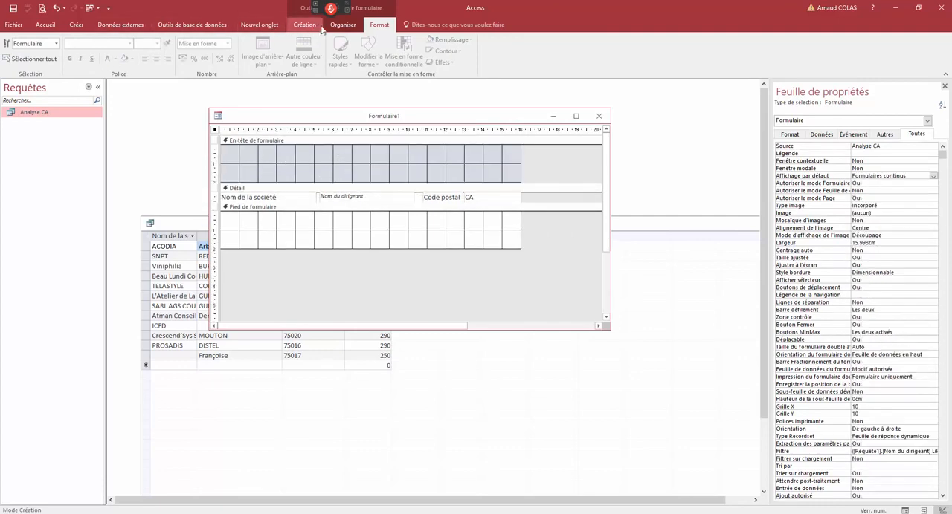
- Add a label about 11.9 cm wide and 1.2 cm high in the form header reading "analyse des Ca de mes clients"
{"action": "left_click", "coordinate": [77, 26]}
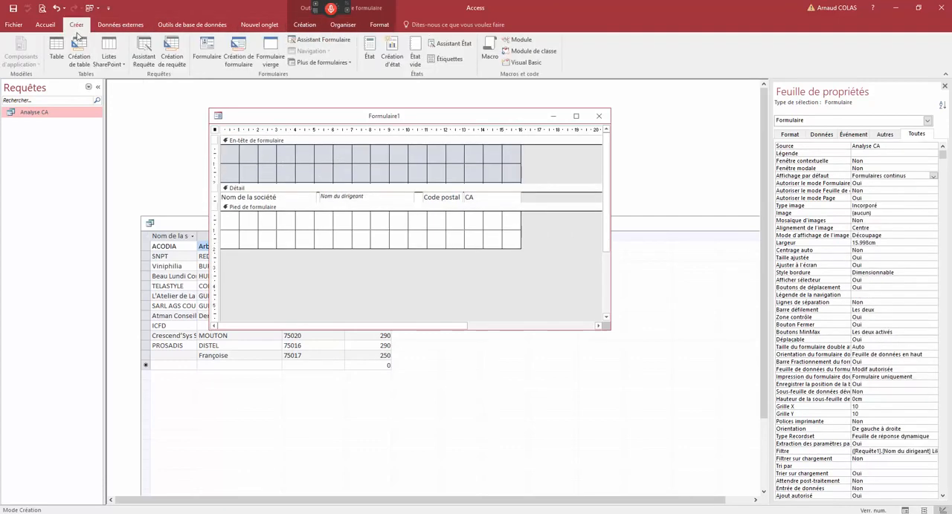
{"action": "left_click", "coordinate": [379, 26]}
{"action": "left_click", "coordinate": [77, 26]}
{"action": "left_click", "coordinate": [304, 25]}
{"action": "left_click", "coordinate": [153, 50]}
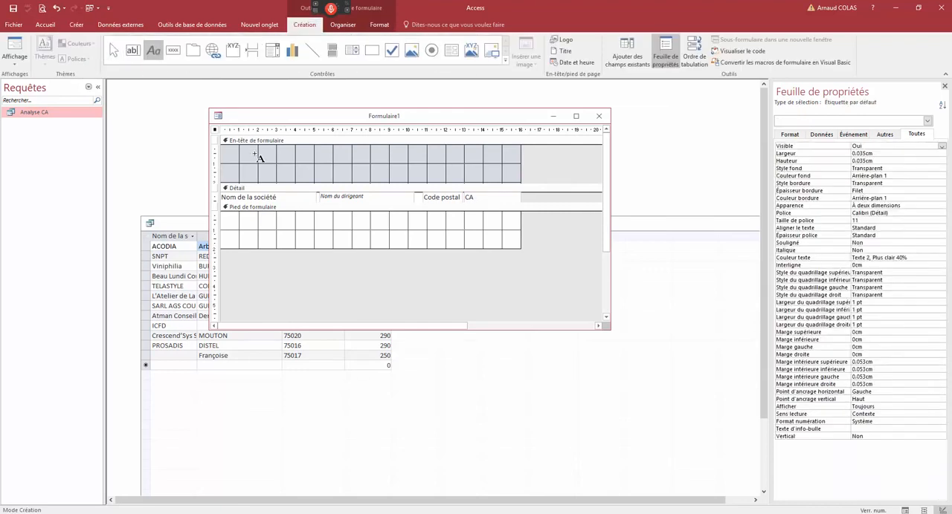
{"action": "left_click_drag", "start_coordinate": [255, 152], "coordinate": [478, 174]}
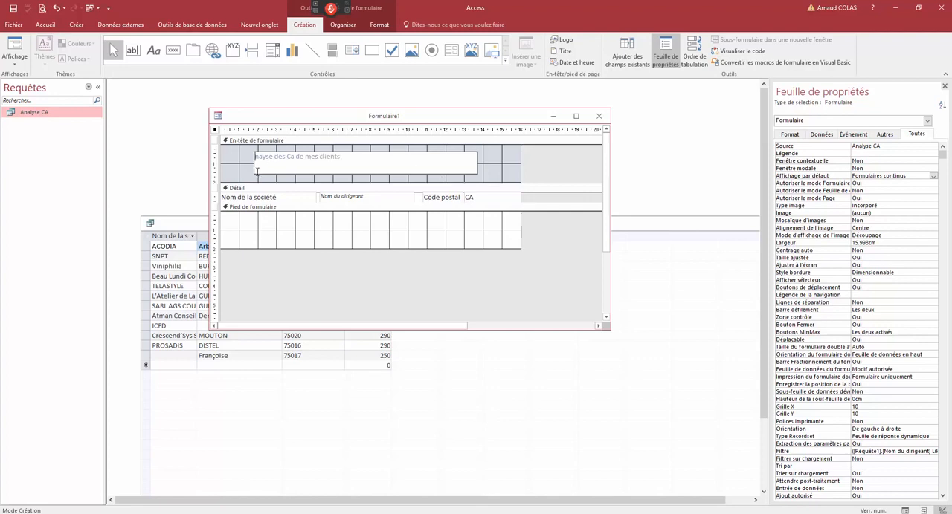
{"action": "type", "text": "al"}
{"action": "key", "text": "Return"}
- Format the header label with size 20, red, centred text
{"action": "left_click", "coordinate": [379, 24]}
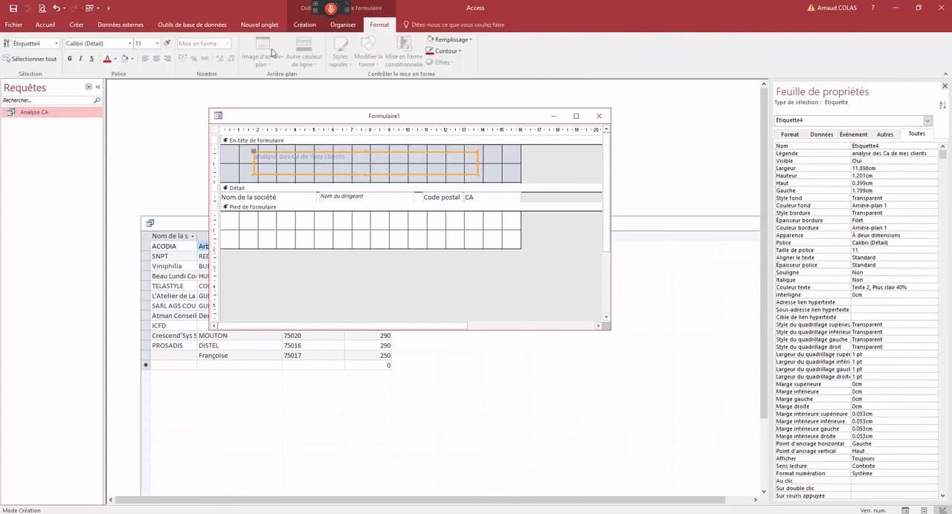
{"action": "left_click", "coordinate": [157, 43]}
{"action": "left_click", "coordinate": [145, 132]}
{"action": "left_click", "coordinate": [107, 58]}
{"action": "left_click", "coordinate": [156, 58]}
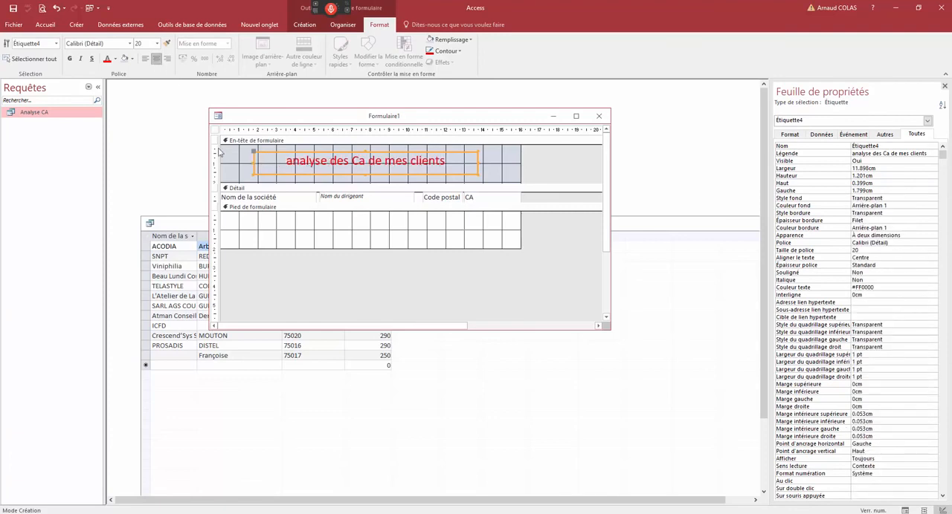
- Copy the CA field from the detail section into the form footer and place the copy beneath the CA column
{"action": "left_click", "coordinate": [355, 188]}
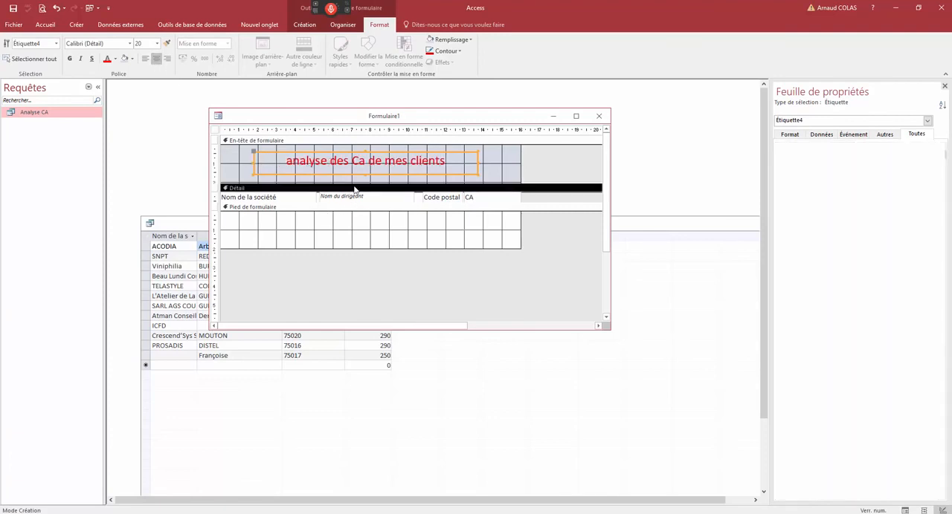
{"action": "left_click", "coordinate": [482, 201]}
{"action": "left_click", "coordinate": [477, 208]}
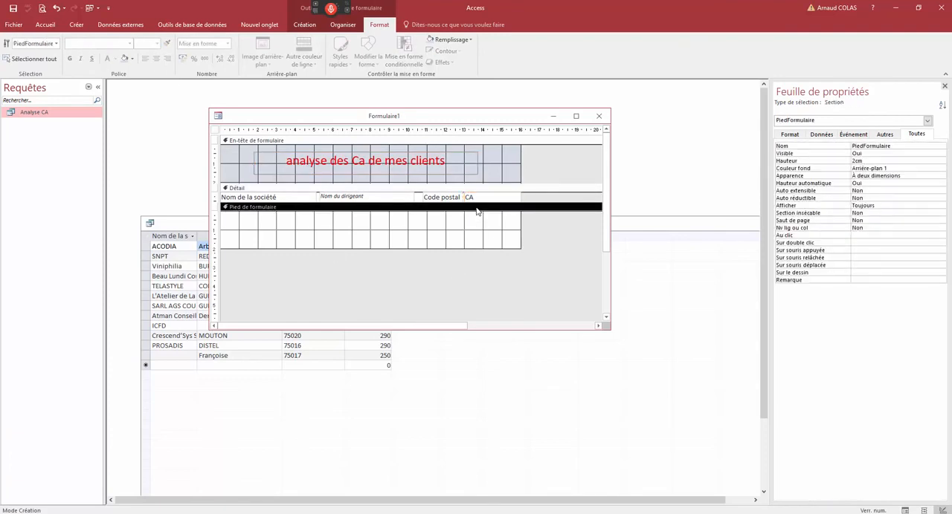
{"action": "left_click", "coordinate": [483, 199]}
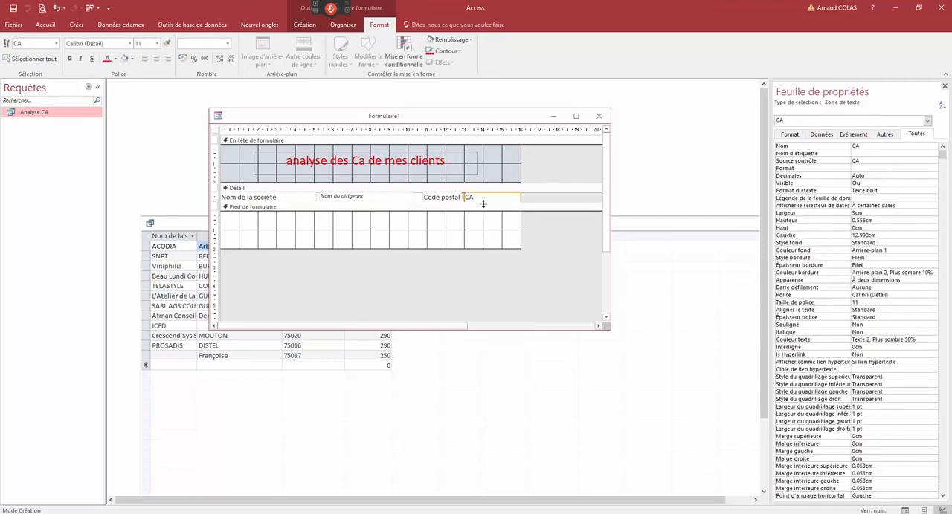
{"action": "left_click", "coordinate": [483, 208]}
{"action": "key", "text": "ctrl+v"}
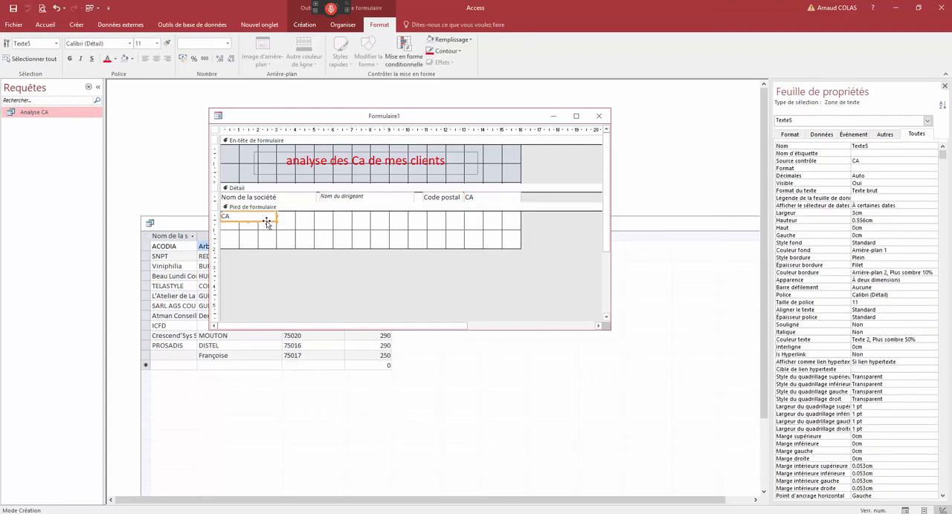
{"action": "left_click_drag", "start_coordinate": [268, 219], "coordinate": [510, 227]}
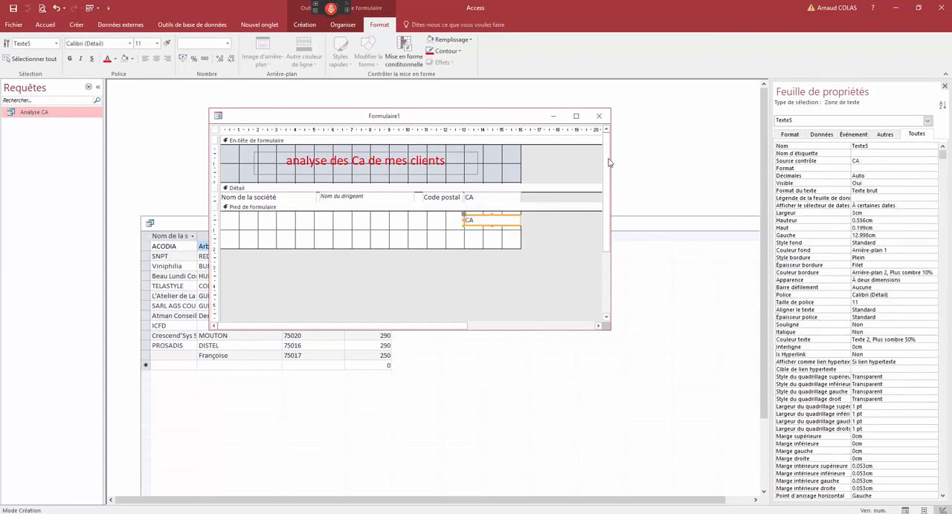
- Set the footer field's control source to =Somme([CA])
{"action": "left_click", "coordinate": [821, 134]}
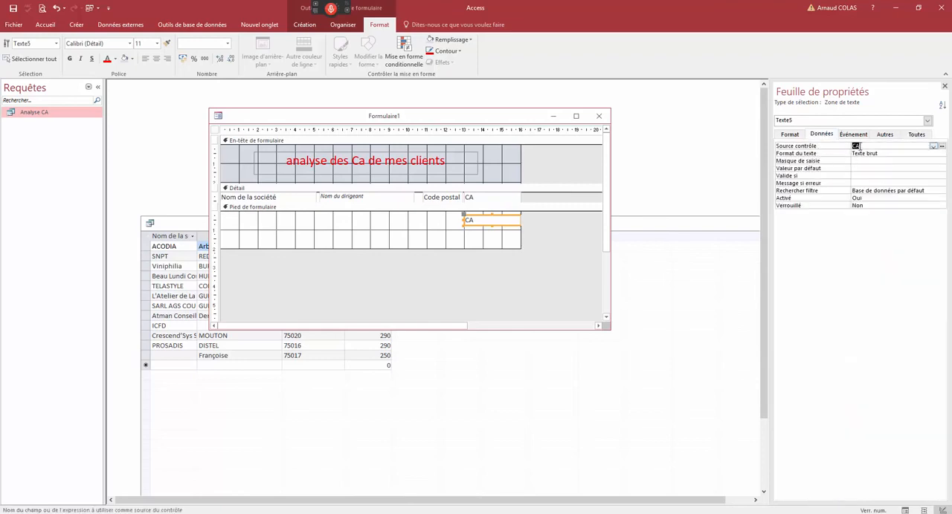
{"action": "left_click", "coordinate": [933, 146]}
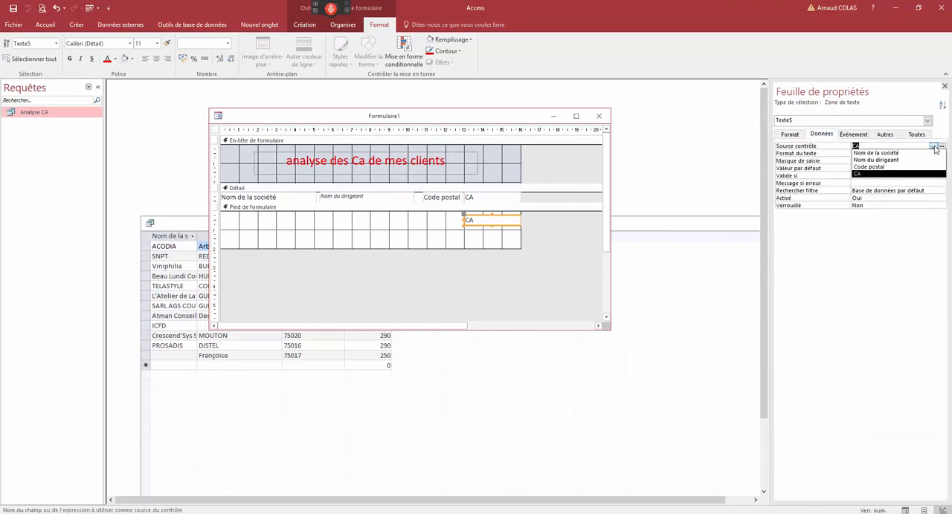
{"action": "left_click", "coordinate": [935, 149]}
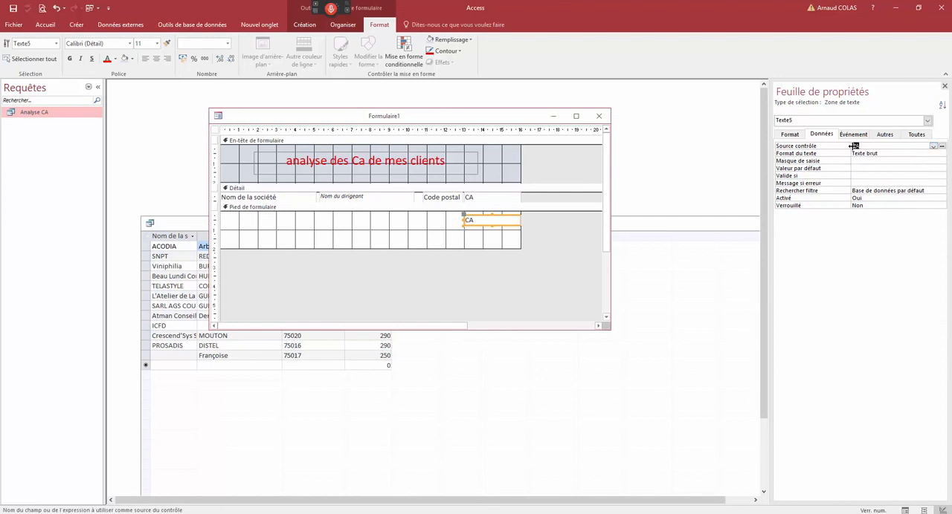
{"action": "left_click", "coordinate": [853, 147]}
{"action": "type", "text": "=somme(CA"}
{"action": "key", "text": "Return"}
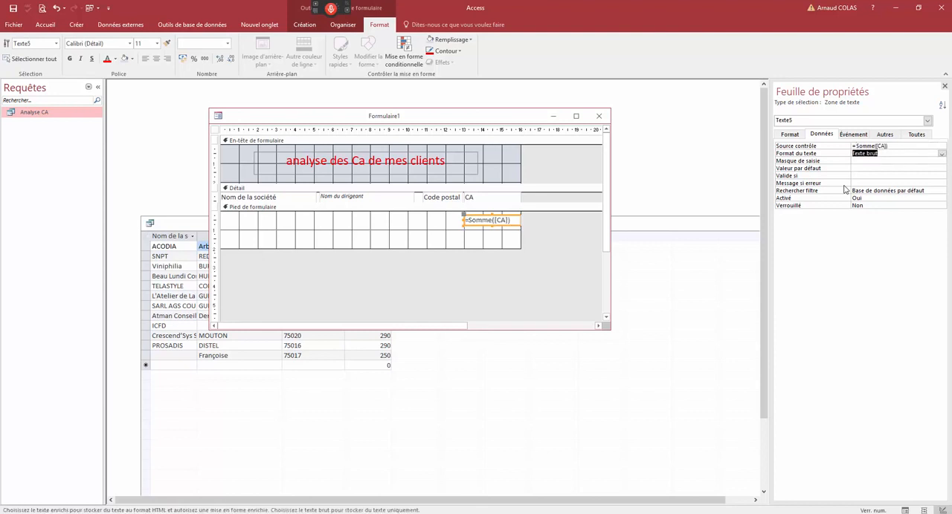
- Display the form with a CA mini of 200 and check its header title and the CA sum in the footer
{"action": "right_click", "coordinate": [508, 131]}
{"action": "left_click", "coordinate": [524, 174]}
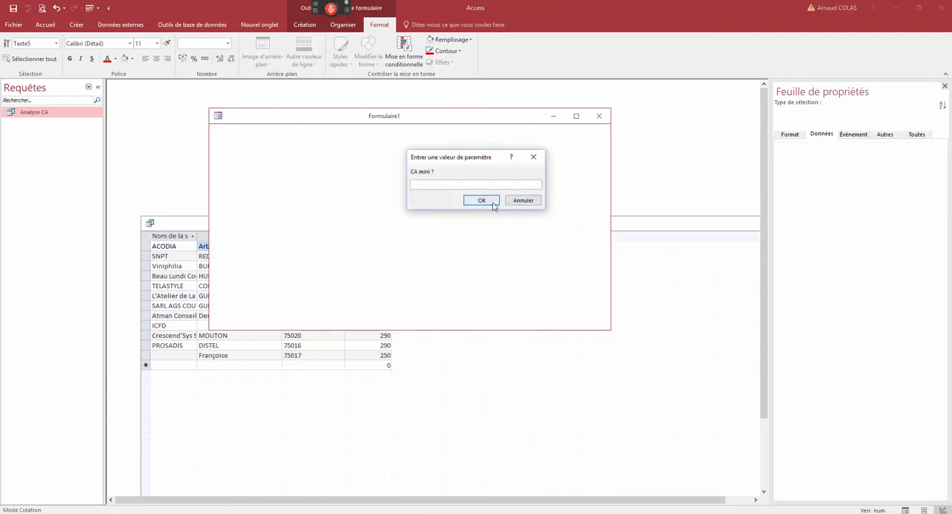
{"action": "type", "text": "200"}
{"action": "left_click", "coordinate": [492, 201]}
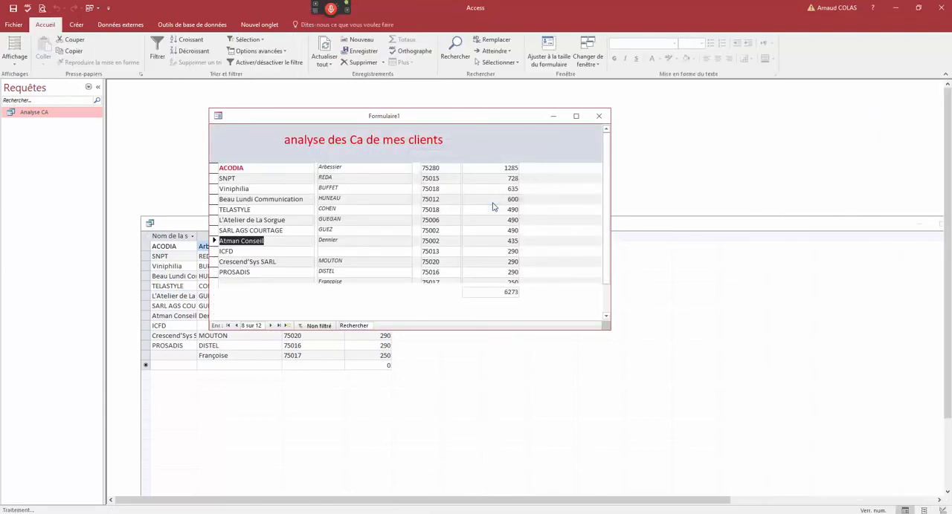
{"action": "left_click_drag", "start_coordinate": [607, 229], "coordinate": [599, 199]}
- Filter the form on the letter G in Nom du dirigeant and check the footer's CA sum
{"action": "left_click", "coordinate": [320, 231]}
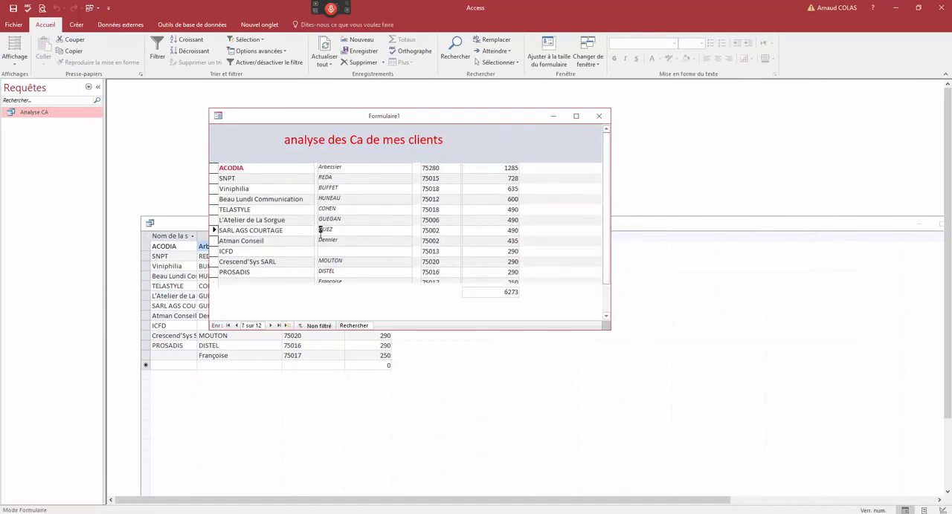
{"action": "right_click", "coordinate": [320, 233]}
{"action": "left_click", "coordinate": [351, 352]}
{"action": "double_click", "coordinate": [511, 292]}
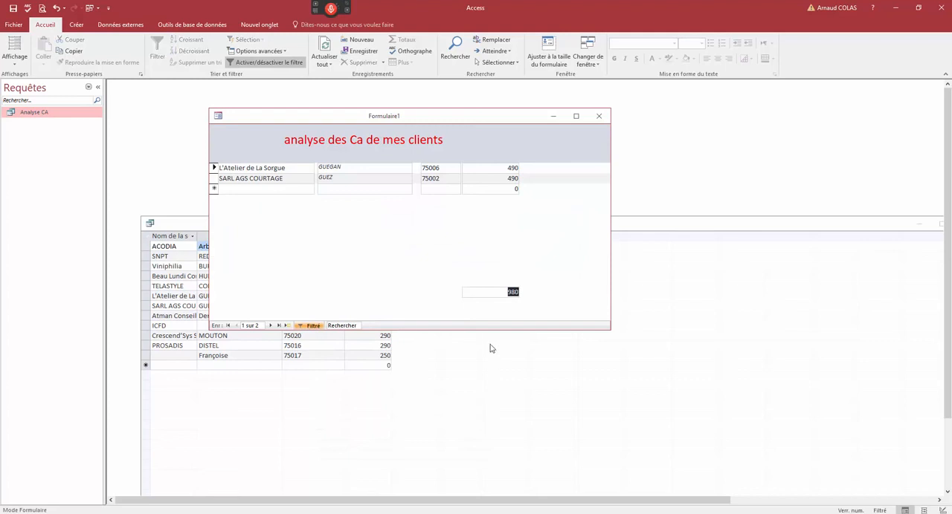
- Move the filtered form aside and examine the CA column in the Analyse CA query's datasheet
{"action": "left_click_drag", "start_coordinate": [446, 122], "coordinate": [513, 118]}
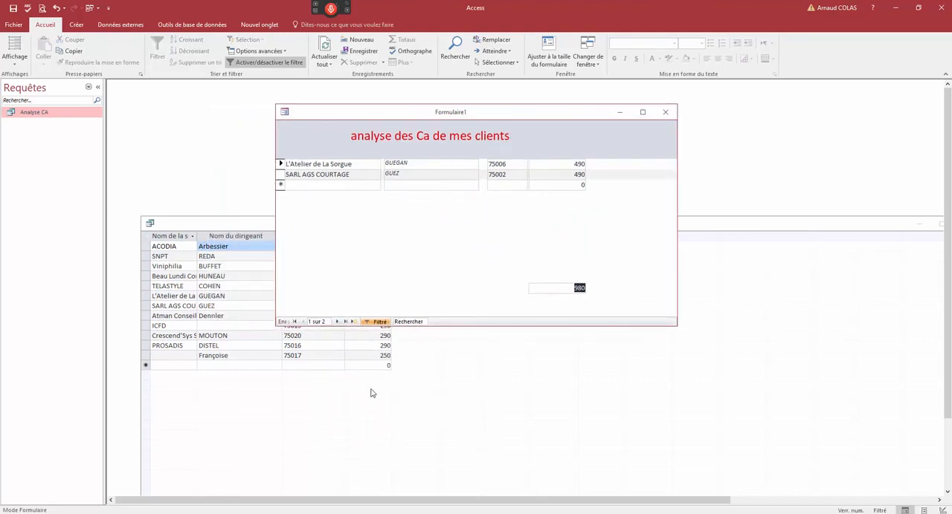
{"action": "left_click", "coordinate": [245, 227]}
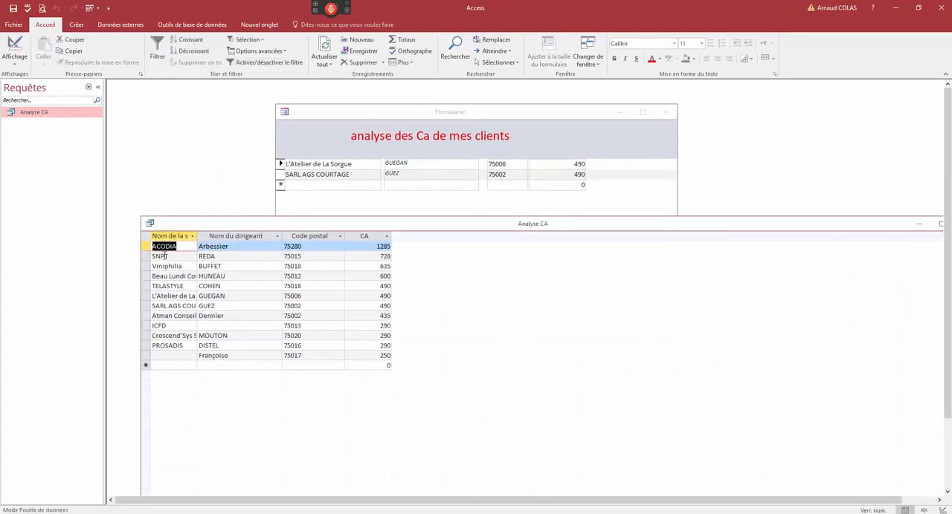
{"action": "left_click", "coordinate": [364, 236]}
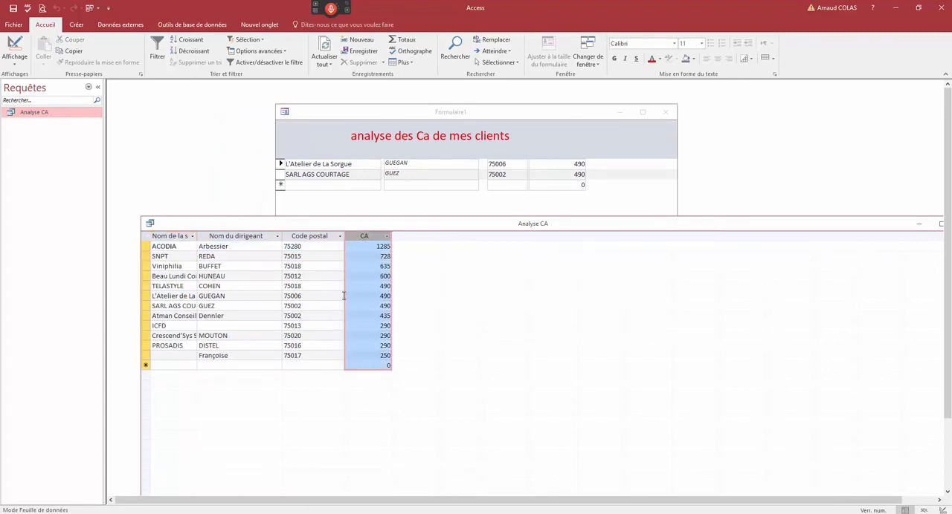
{"action": "left_click", "coordinate": [365, 276]}
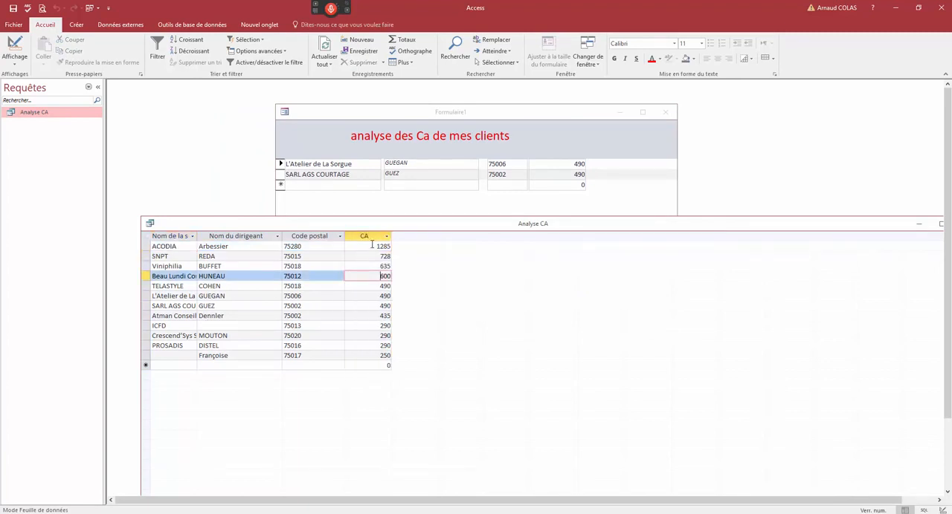
{"action": "left_click", "coordinate": [365, 237]}
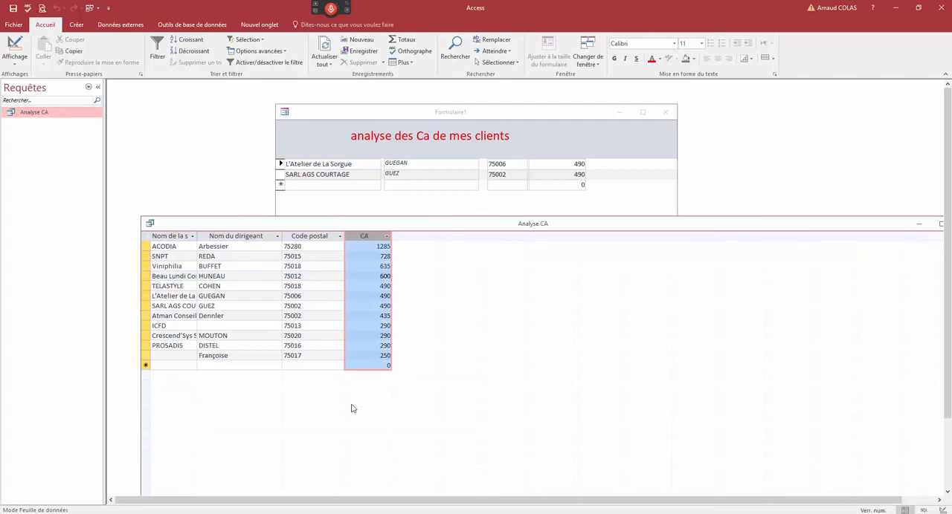
- Close the Analyse CA query without saving its changes and reposition the form window
{"action": "left_click", "coordinate": [150, 223]}
{"action": "left_click", "coordinate": [173, 293]}
{"action": "left_click", "coordinate": [480, 290]}
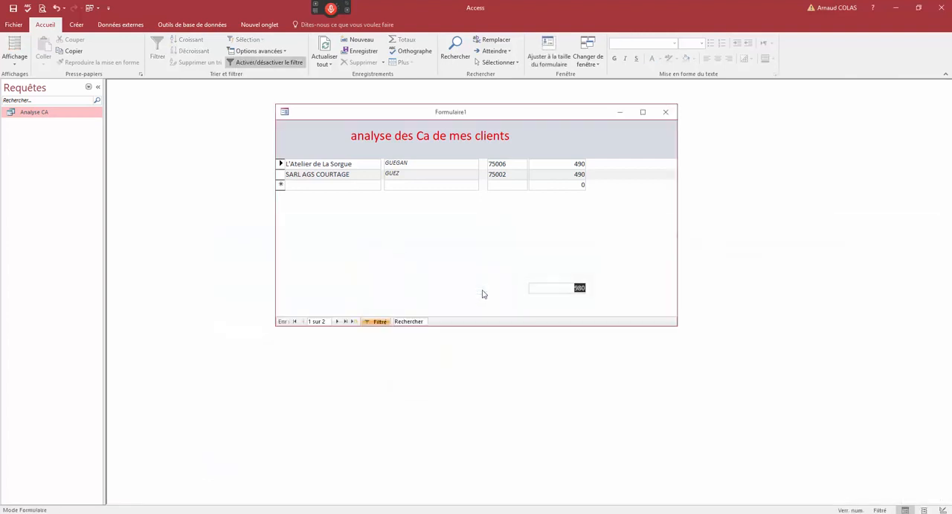
{"action": "left_click_drag", "start_coordinate": [501, 117], "coordinate": [424, 130]}
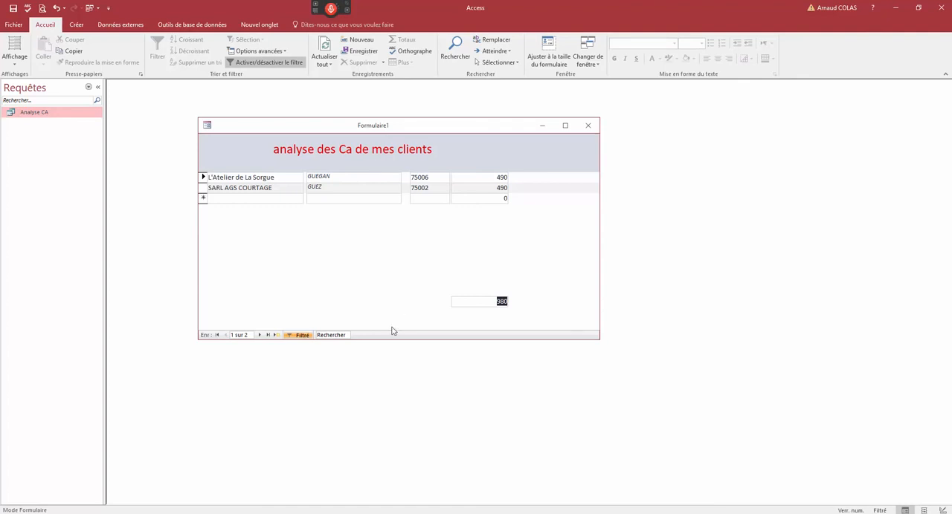
- Replace the form's filter with one on Code postal ending in 2, check the footer's CA sum, and remove the filter
{"action": "left_click", "coordinate": [302, 335]}
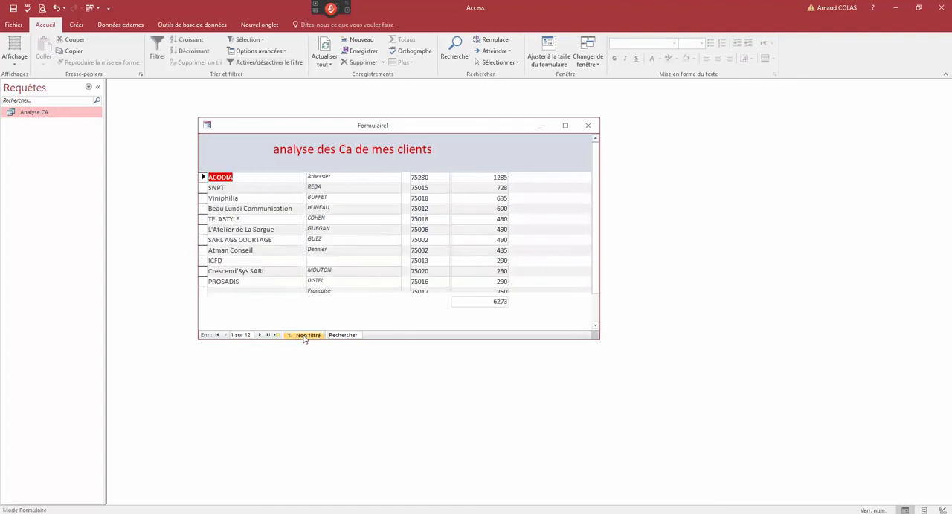
{"action": "left_click", "coordinate": [312, 240]}
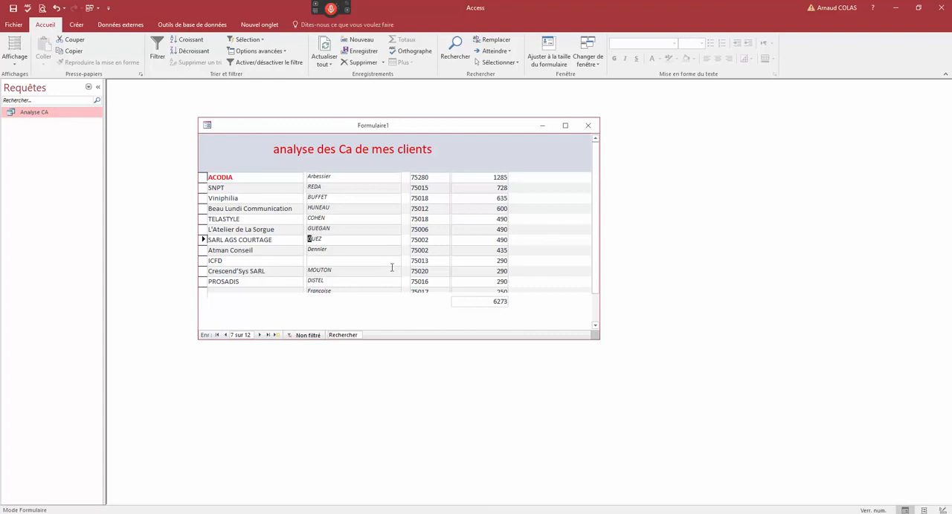
{"action": "left_click", "coordinate": [426, 240]}
{"action": "right_click", "coordinate": [426, 239]}
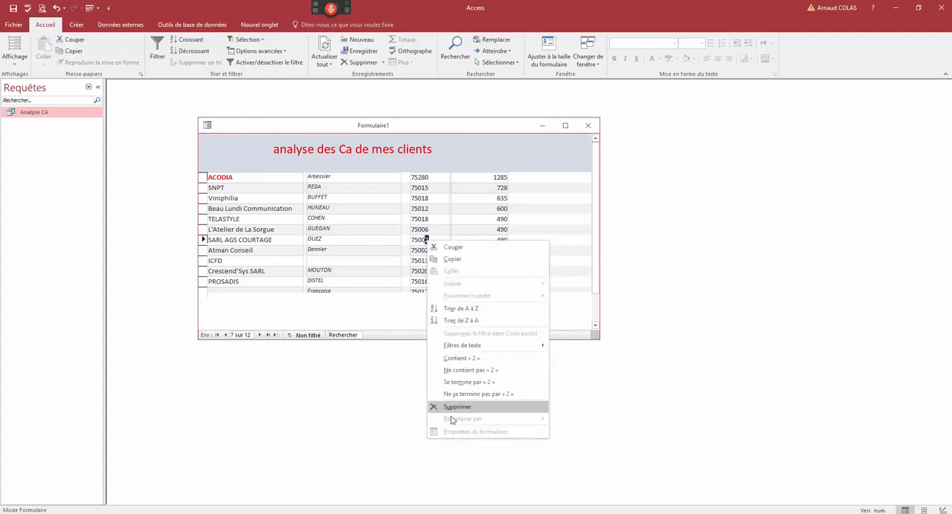
{"action": "left_click", "coordinate": [480, 392]}
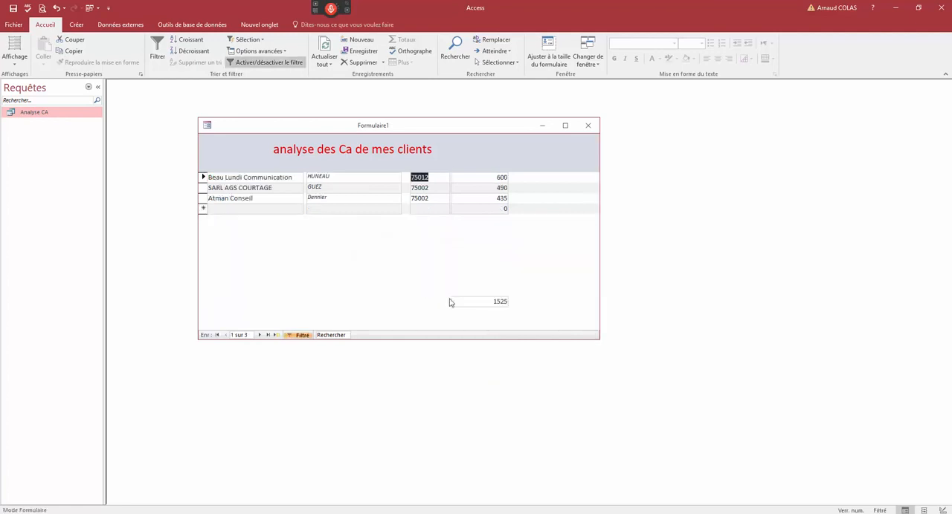
{"action": "left_click", "coordinate": [302, 335]}
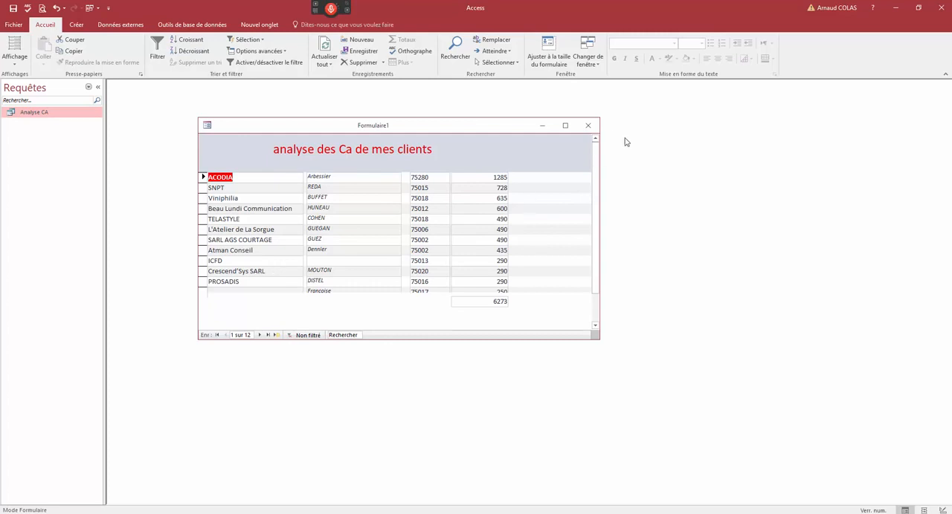
- Close the form and save it under the name Analyse_CA
{"action": "left_click", "coordinate": [588, 125]}
{"action": "left_click", "coordinate": [423, 291]}
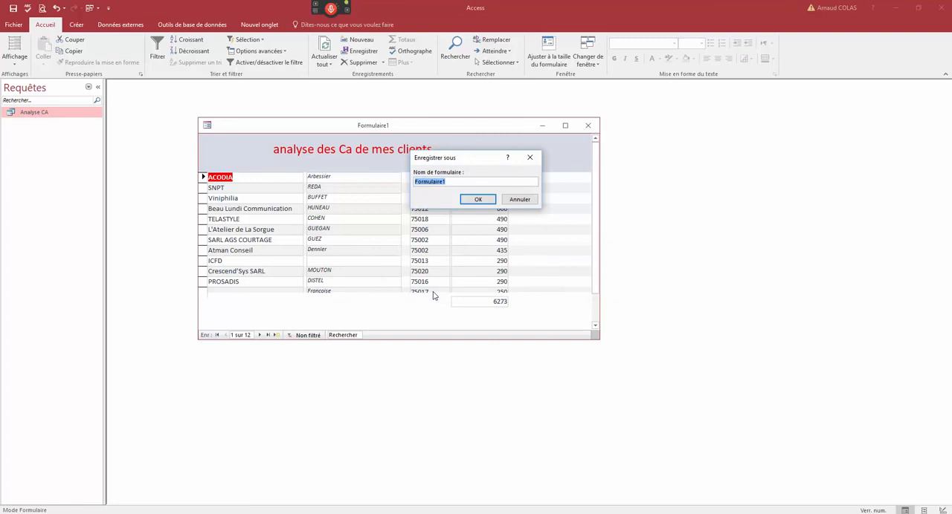
{"action": "type", "text": "Analyse_CA"}
{"action": "key", "text": "Return"}
- List the database's forms, open Analyse_CA with a CA maxi of 1500 to check it, and close it
{"action": "left_click", "coordinate": [89, 87]}
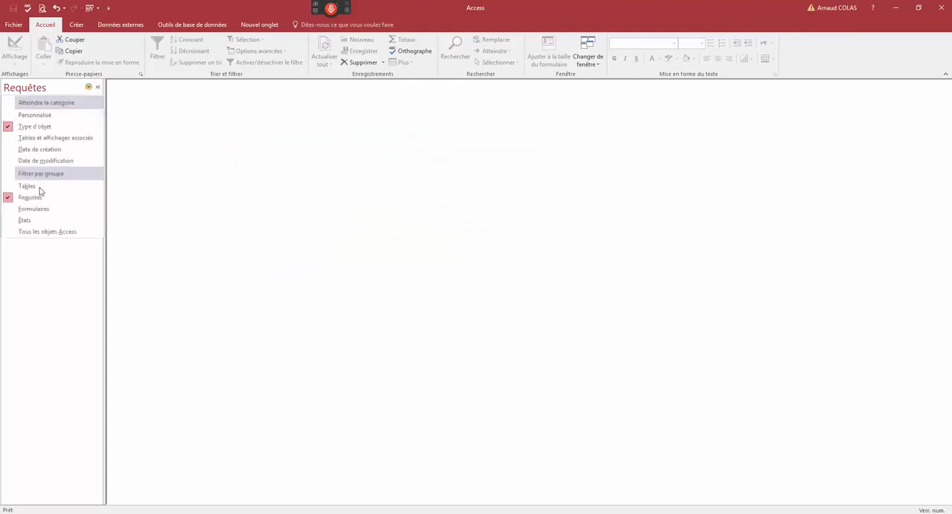
{"action": "left_click", "coordinate": [39, 209]}
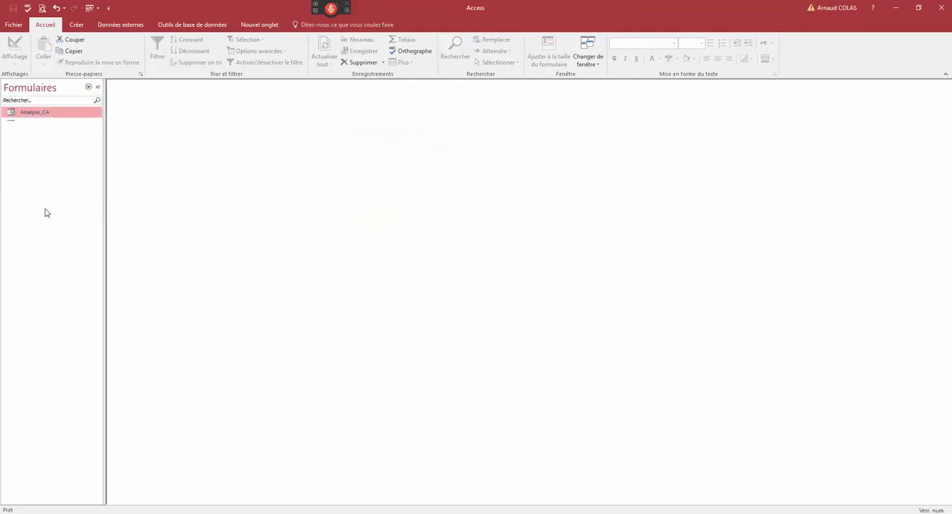
{"action": "double_click", "coordinate": [34, 114]}
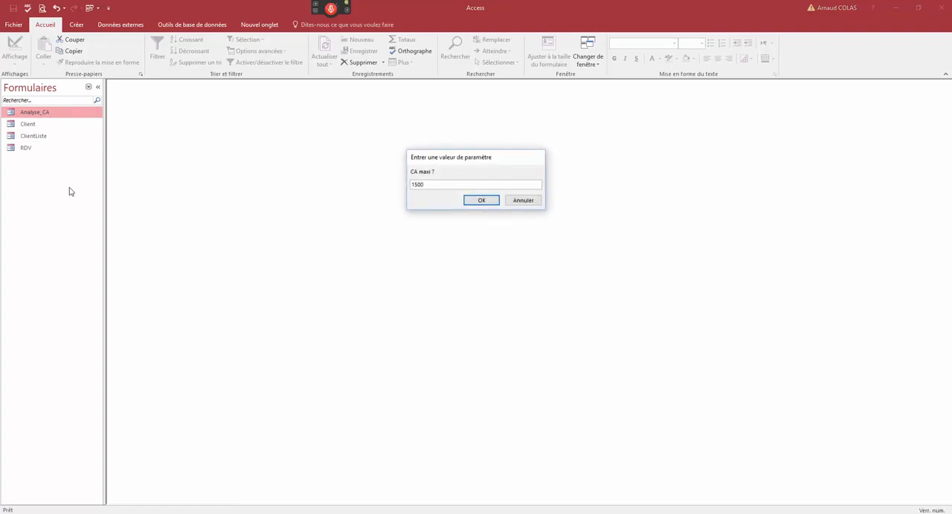
{"action": "key", "text": "Return"}
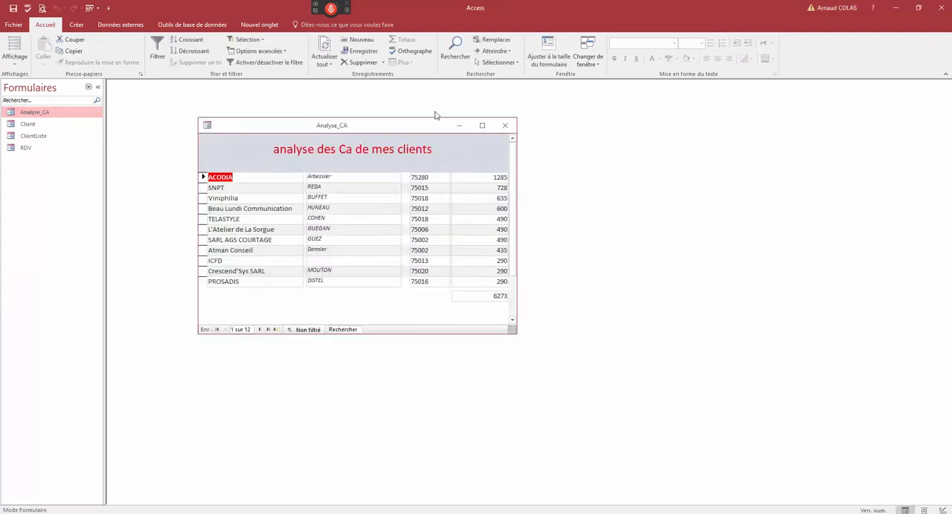
{"action": "left_click", "coordinate": [505, 125]}
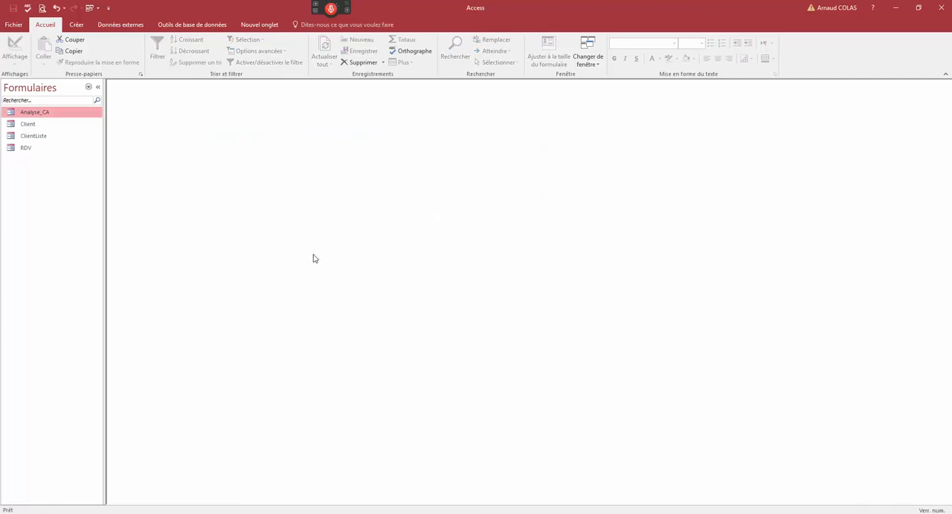
- Open the Client form briefly and close it, then open Analyse_CA and cancel its parameter prompt
{"action": "double_click", "coordinate": [44, 124]}
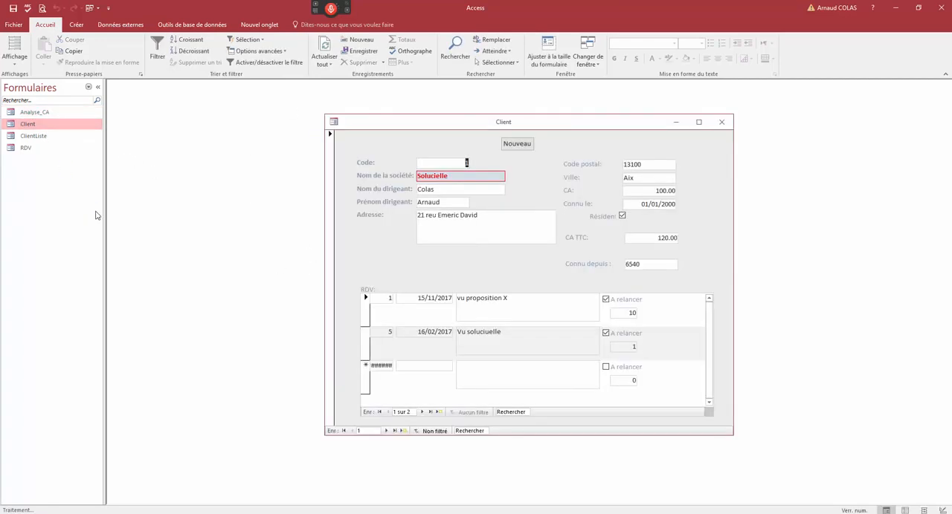
{"action": "double_click", "coordinate": [334, 122]}
{"action": "double_click", "coordinate": [57, 113]}
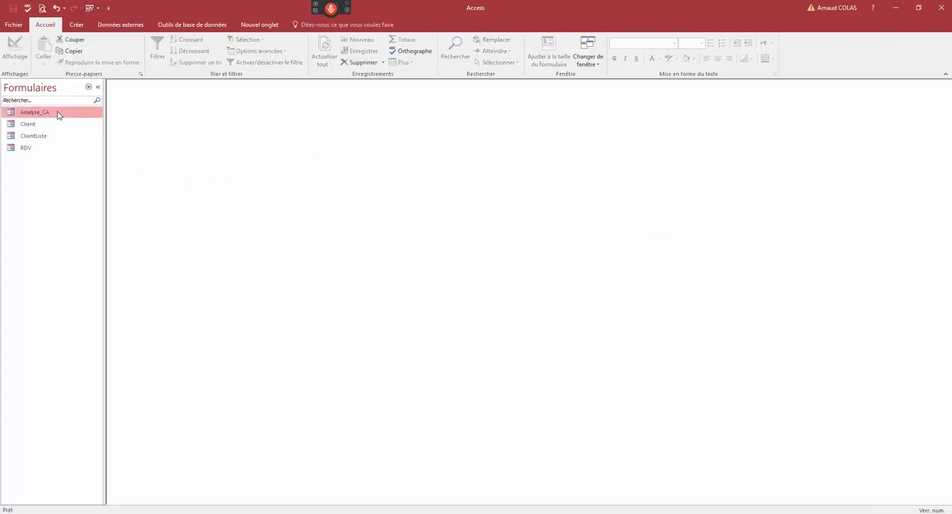
{"action": "left_click", "coordinate": [520, 202]}
- Create a blank form, switch it to design view and enlarge its window
{"action": "left_click", "coordinate": [76, 24]}
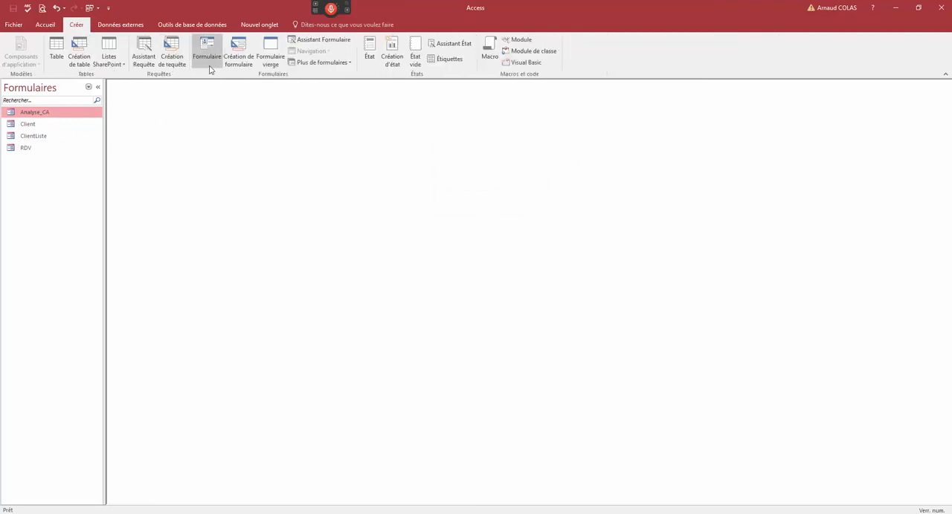
{"action": "left_click", "coordinate": [270, 54]}
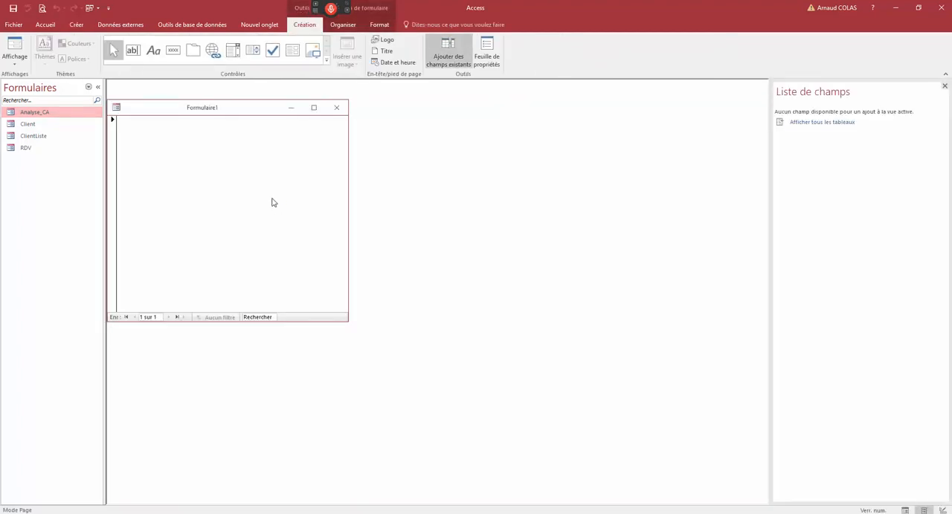
{"action": "right_click", "coordinate": [228, 113]}
{"action": "left_click", "coordinate": [240, 181]}
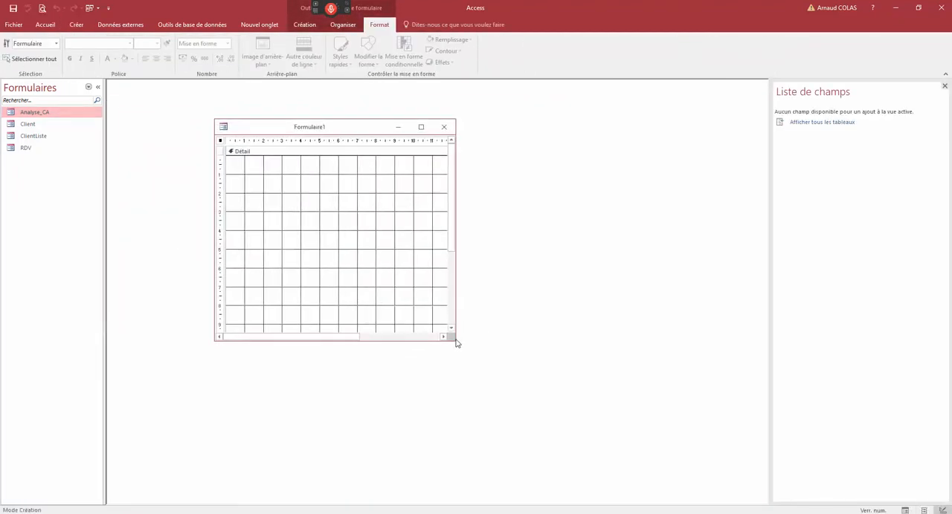
{"action": "left_click_drag", "start_coordinate": [457, 343], "coordinate": [533, 381]}
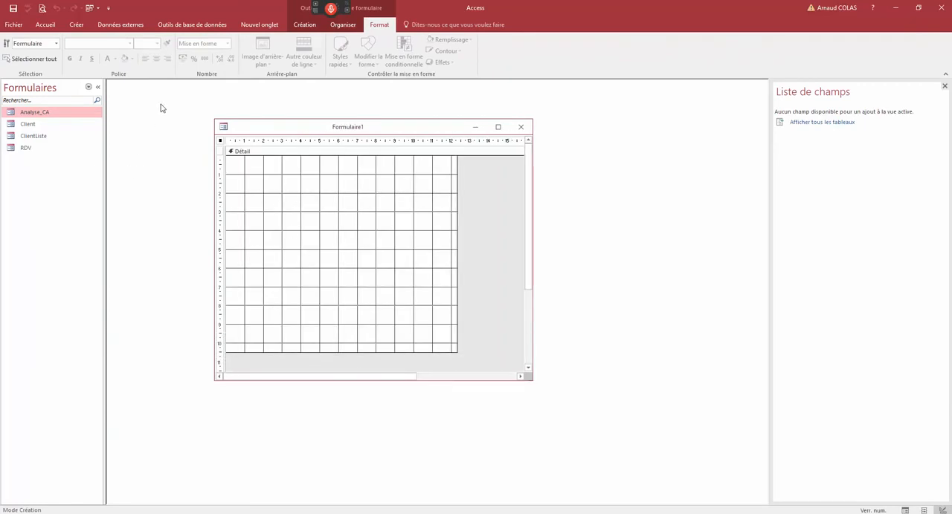
- Draw a command button about 5 cm wide in the detail section and make it open the Client form showing all records
{"action": "left_click", "coordinate": [78, 27]}
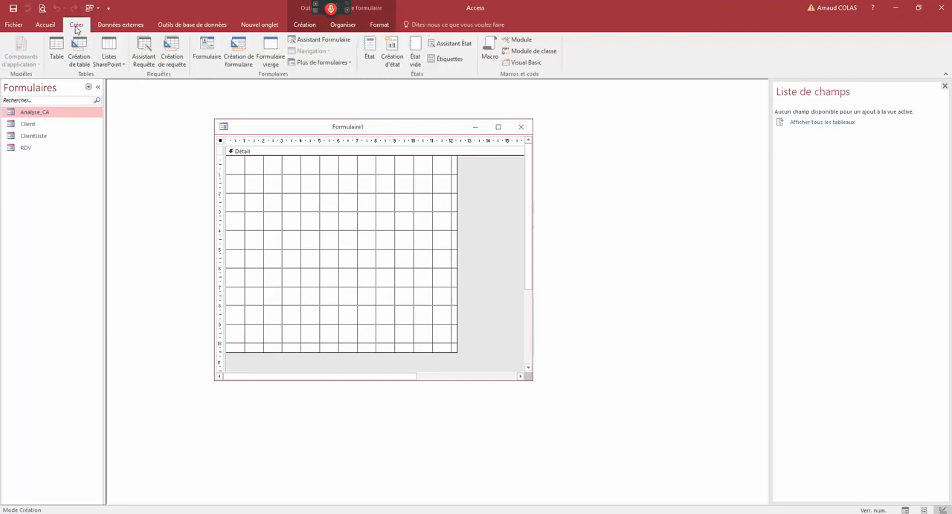
{"action": "left_click", "coordinate": [304, 25]}
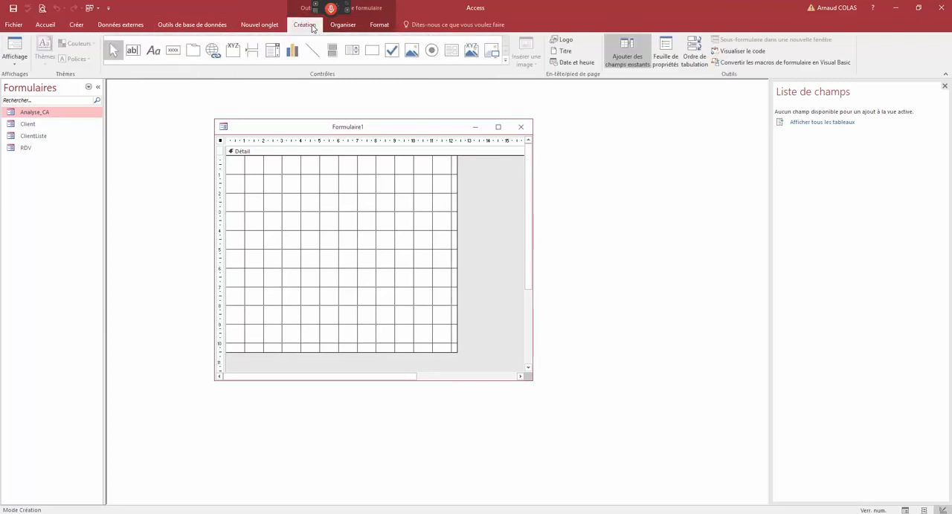
{"action": "left_click", "coordinate": [172, 49]}
{"action": "left_click_drag", "start_coordinate": [256, 183], "coordinate": [350, 206]}
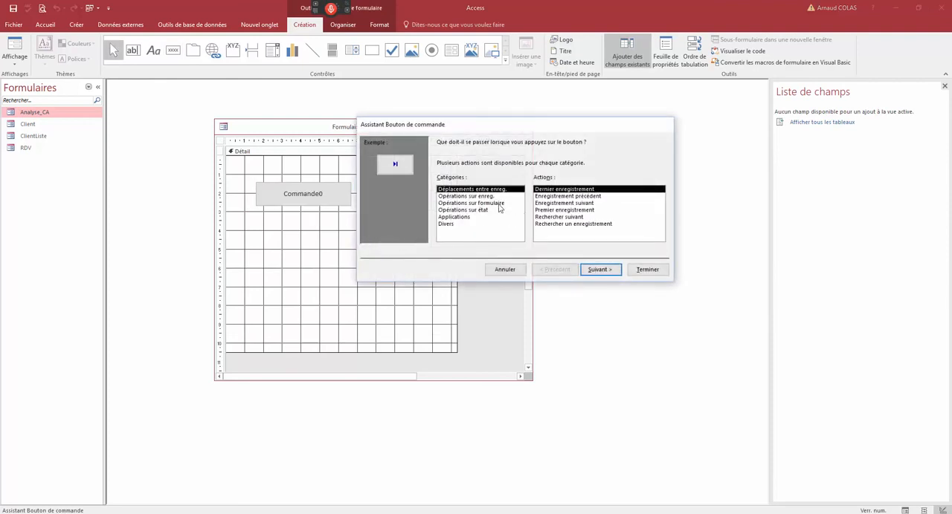
{"action": "left_click", "coordinate": [500, 203]}
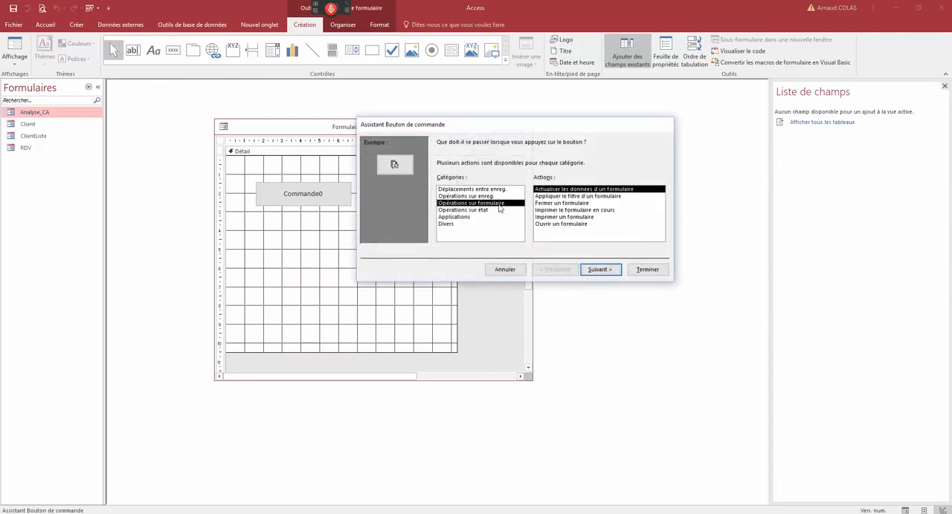
{"action": "left_click", "coordinate": [555, 224]}
{"action": "key", "text": "Return"}
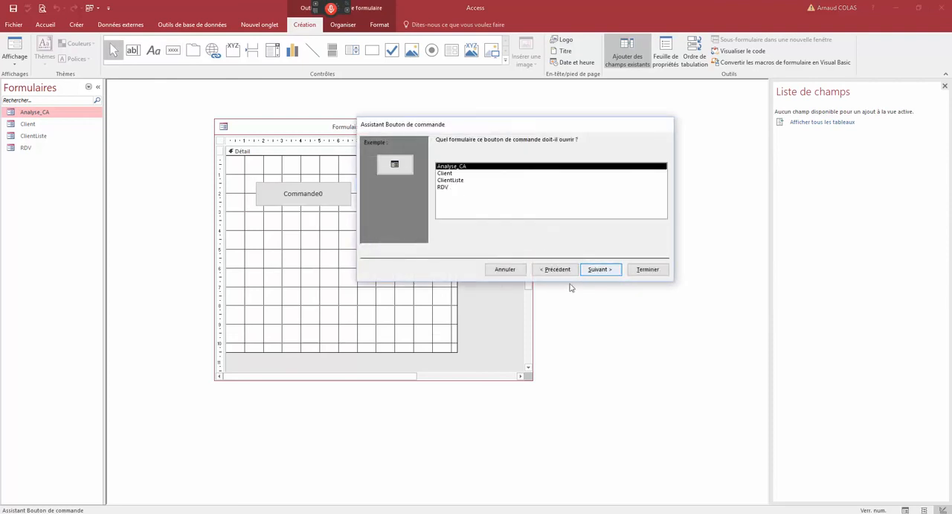
{"action": "left_click", "coordinate": [451, 174]}
{"action": "left_click", "coordinate": [597, 272]}
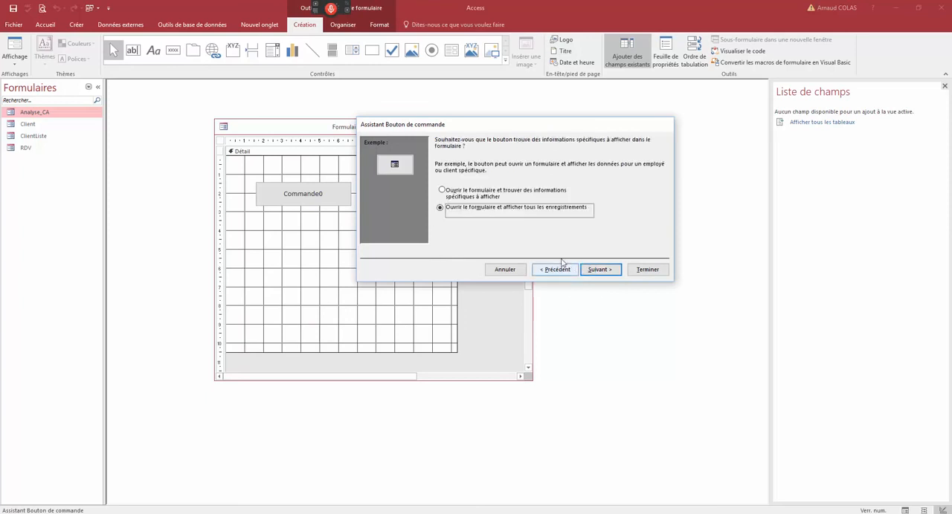
{"action": "left_click", "coordinate": [596, 270]}
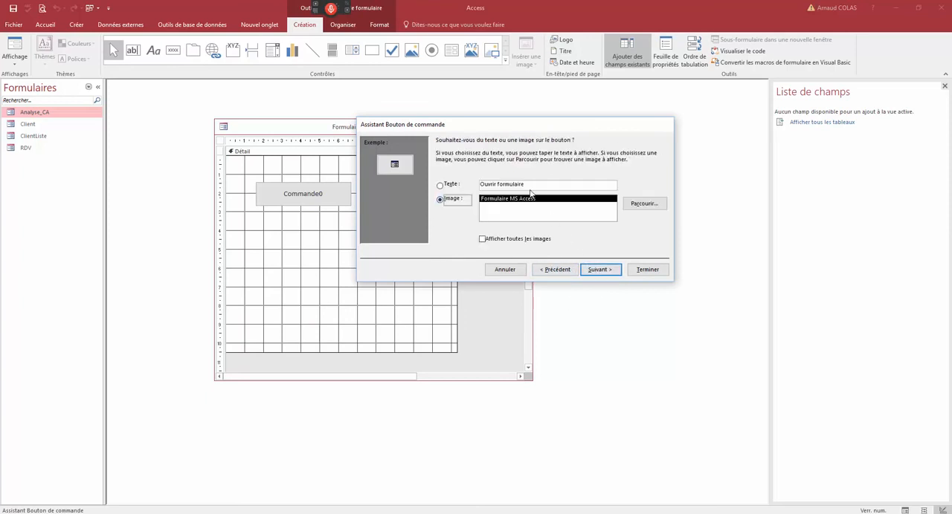
- Give the button the text Fichier Clients, name it Client and finish the wizard
{"action": "left_click", "coordinate": [460, 187]}
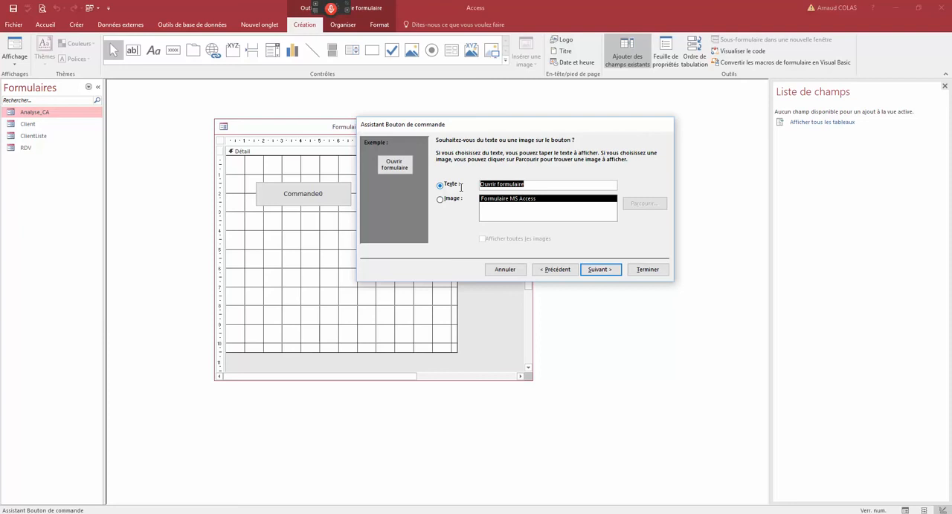
{"action": "type", "text": "F"}
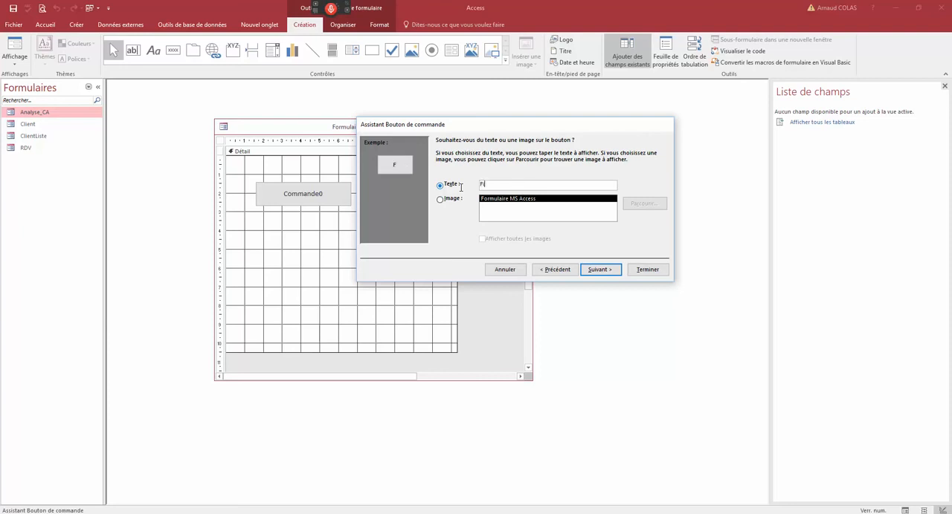
{"action": "type", "text": "ichier Clients"}
{"action": "left_click", "coordinate": [598, 267]}
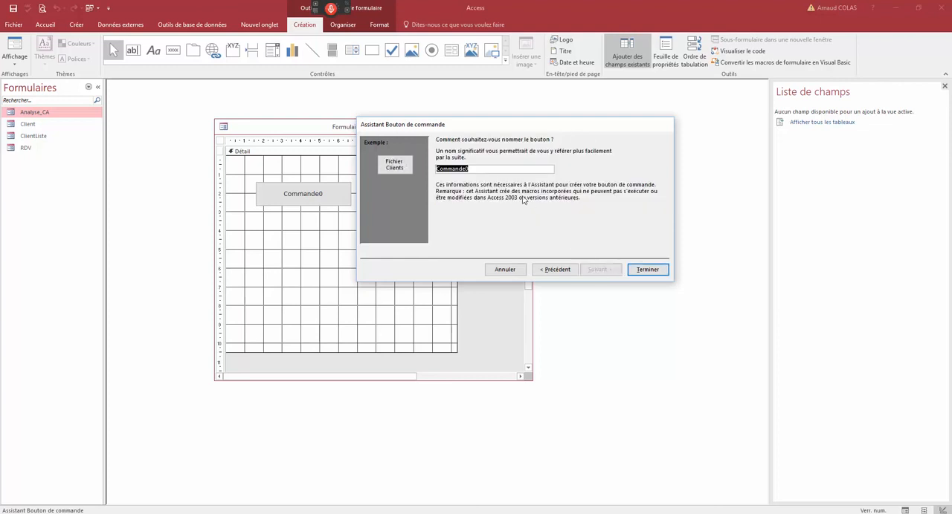
{"action": "type", "text": "Client"}
{"action": "key", "text": "Return"}
{"action": "left_click", "coordinate": [341, 217]}
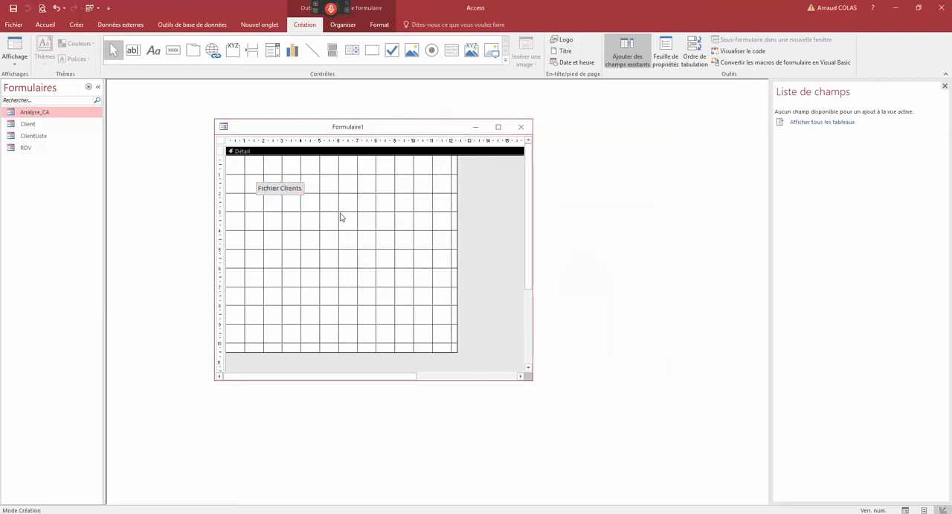
- Draw a command button about 4 cm wide below Fichier Clients and make it open the Analyse_CA form showing all records
{"action": "left_click", "coordinate": [173, 50]}
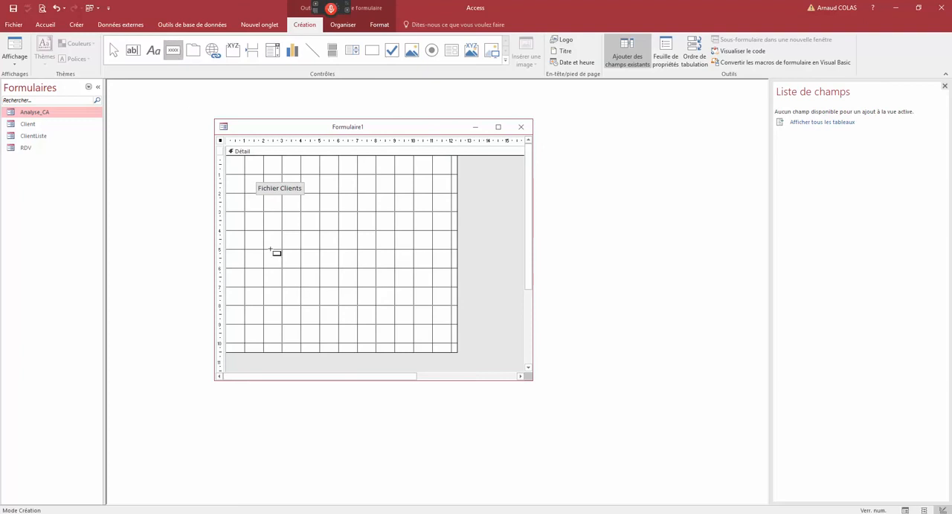
{"action": "left_click_drag", "start_coordinate": [257, 208], "coordinate": [332, 238]}
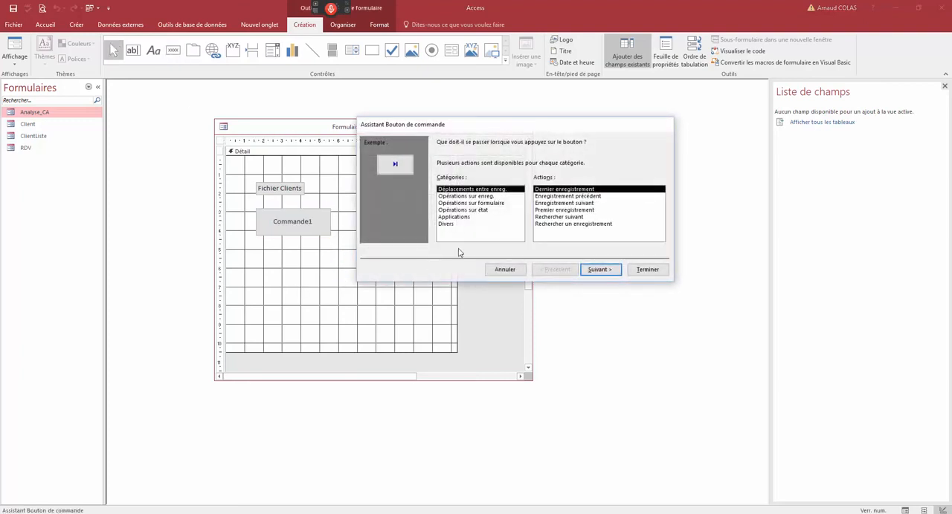
{"action": "left_click", "coordinate": [476, 203]}
{"action": "left_click", "coordinate": [565, 224]}
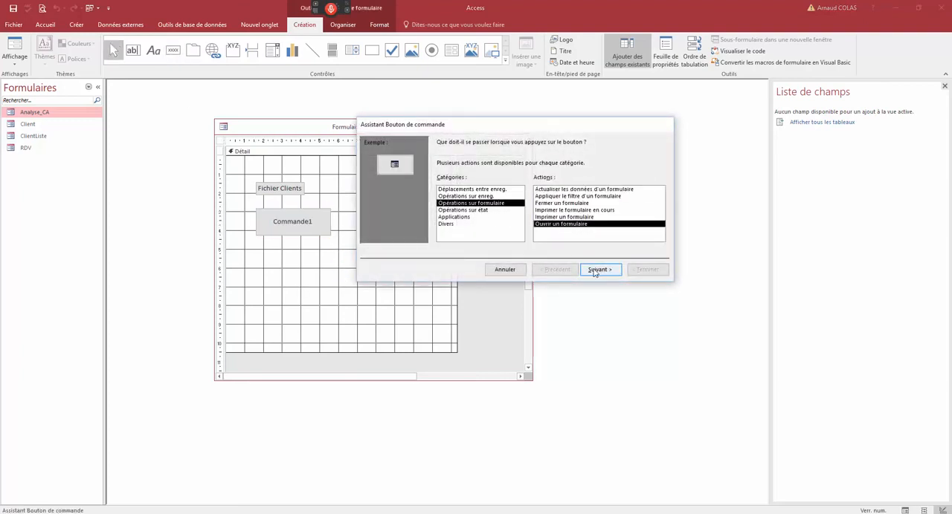
{"action": "left_click", "coordinate": [599, 270]}
{"action": "left_click", "coordinate": [601, 271]}
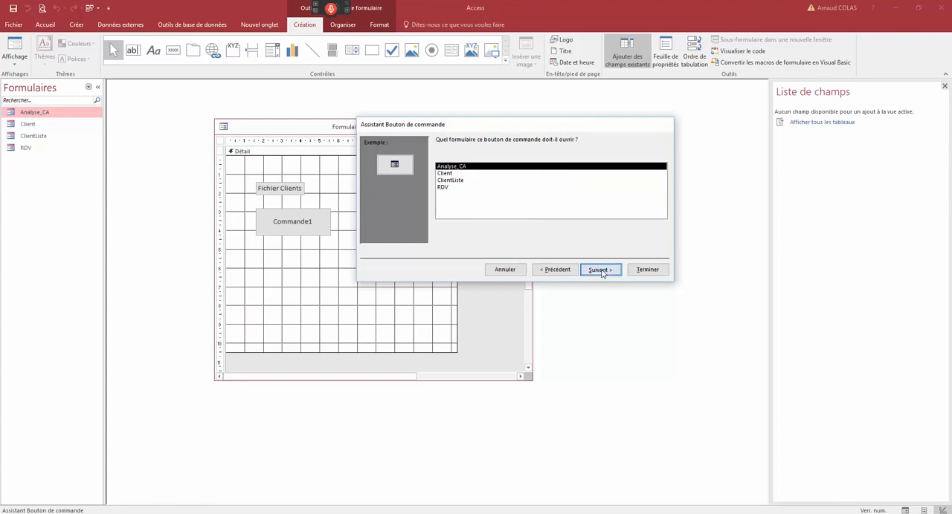
{"action": "left_click", "coordinate": [600, 271]}
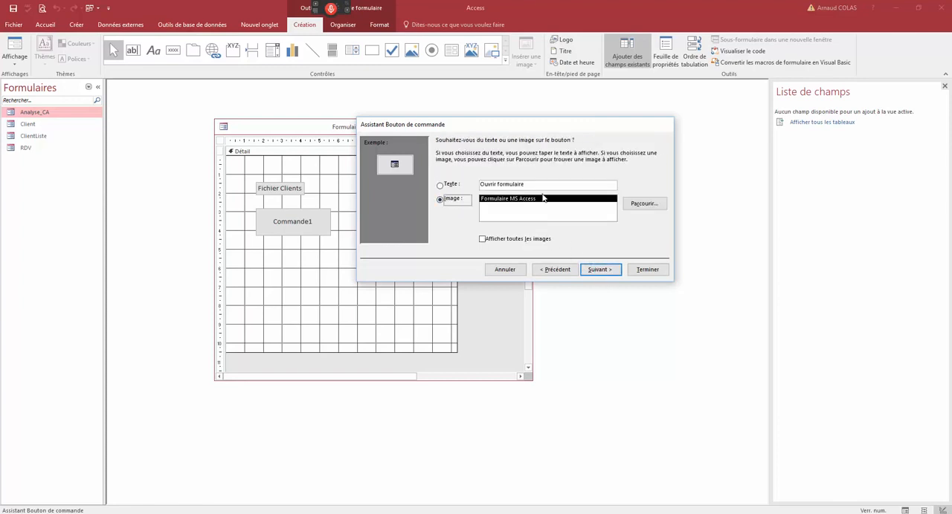
- Give the new button the text Analyse CA, name it and finish the wizard
{"action": "left_click", "coordinate": [455, 185]}
{"action": "type", "text": "Analyse CA"}
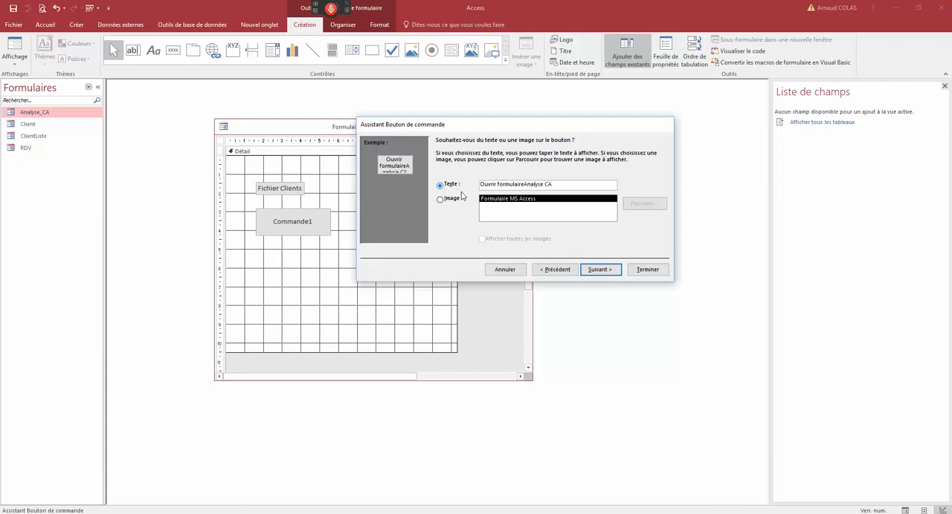
{"action": "left_click_drag", "start_coordinate": [525, 185], "coordinate": [479, 184]}
{"action": "key", "text": "BackSpace"}
{"action": "left_click", "coordinate": [600, 269]}
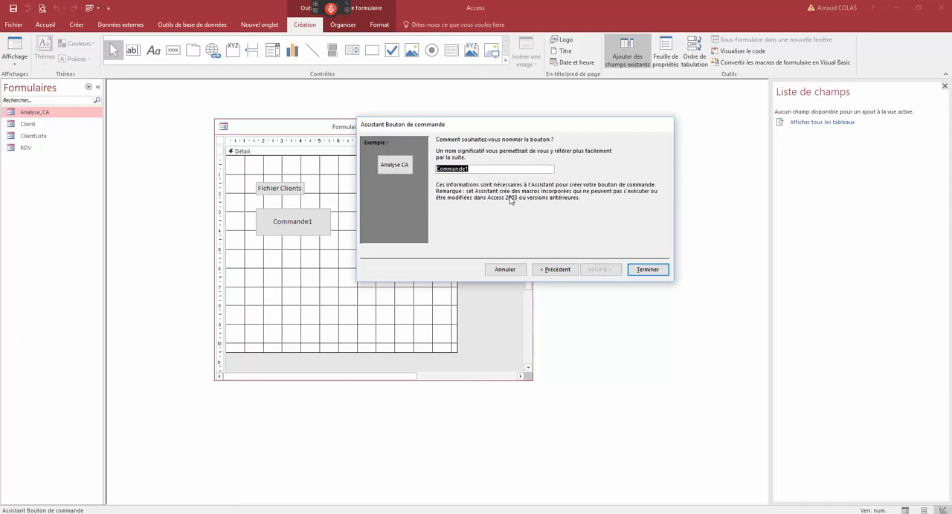
{"action": "type", "text": "AnalyseCA"}
{"action": "left_click", "coordinate": [645, 269]}
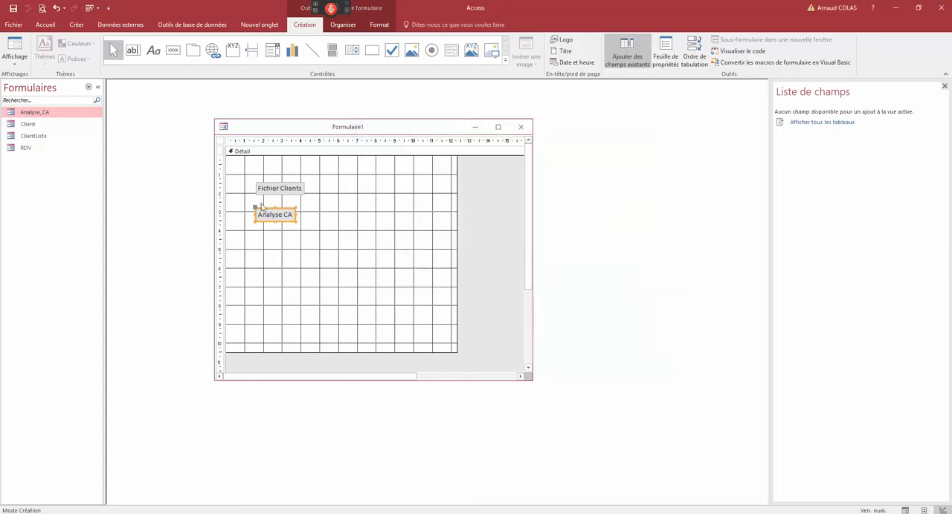
- Match the Analyse CA button's width to Fichier Clients and move both buttons toward the middle of the form
{"action": "left_click_drag", "start_coordinate": [295, 215], "coordinate": [355, 225]}
{"action": "left_click", "coordinate": [274, 235]}
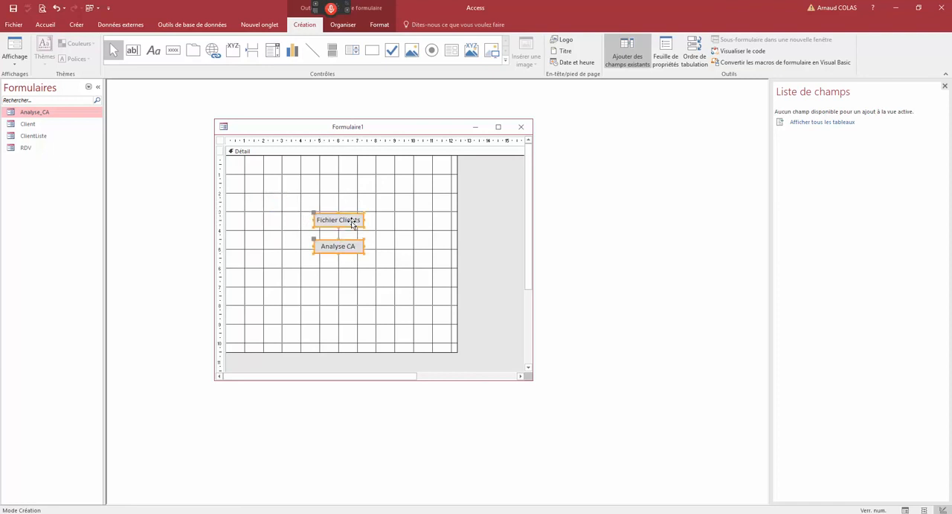
- Draw a label about 7 cm wide and 2 cm high above the buttons, reading MENU Gnénéral
{"action": "left_click", "coordinate": [154, 49]}
{"action": "mouse_move", "coordinate": [268, 158]}
{"action": "left_mouse_down"}
{"action": "mouse_move", "coordinate": [384, 159]}
{"action": "mouse_move", "coordinate": [404, 201]}
{"action": "left_mouse_up"}
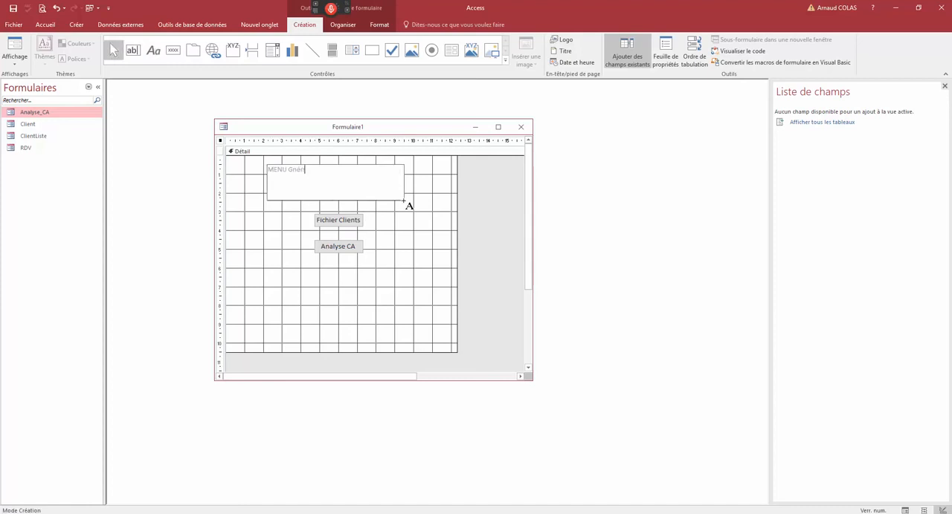
{"action": "left_click", "coordinate": [431, 183]}
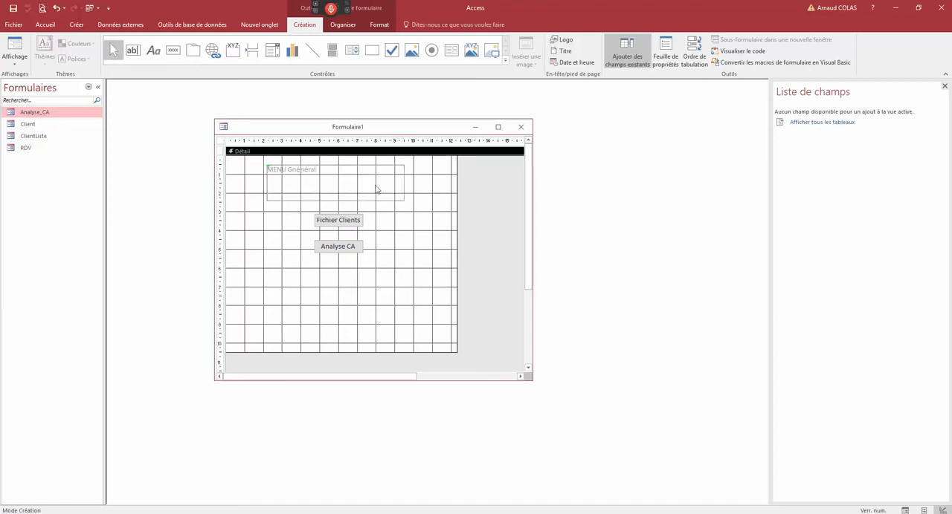
- Set the title label's font size to 22 and shrink its box to about 6 cm wide
{"action": "left_click", "coordinate": [373, 186]}
{"action": "left_click", "coordinate": [379, 25]}
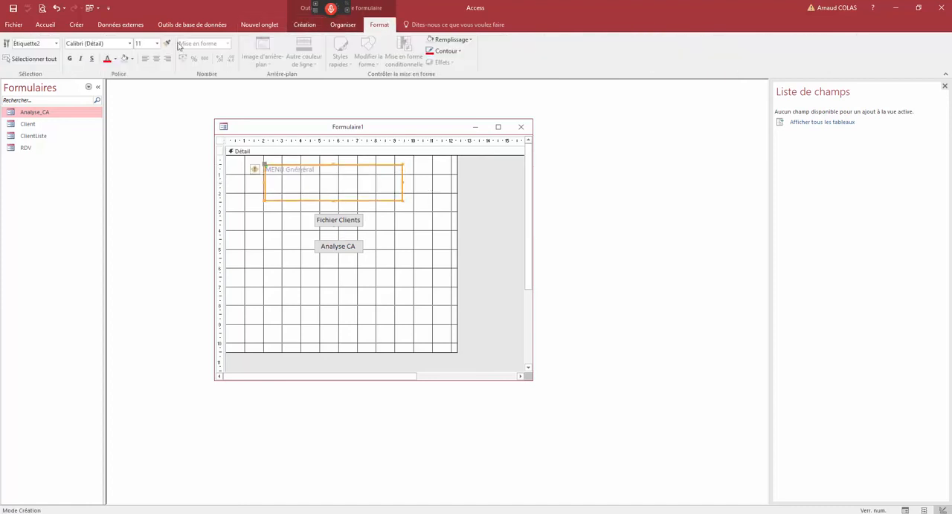
{"action": "left_click", "coordinate": [156, 44]}
{"action": "left_click", "coordinate": [139, 140]}
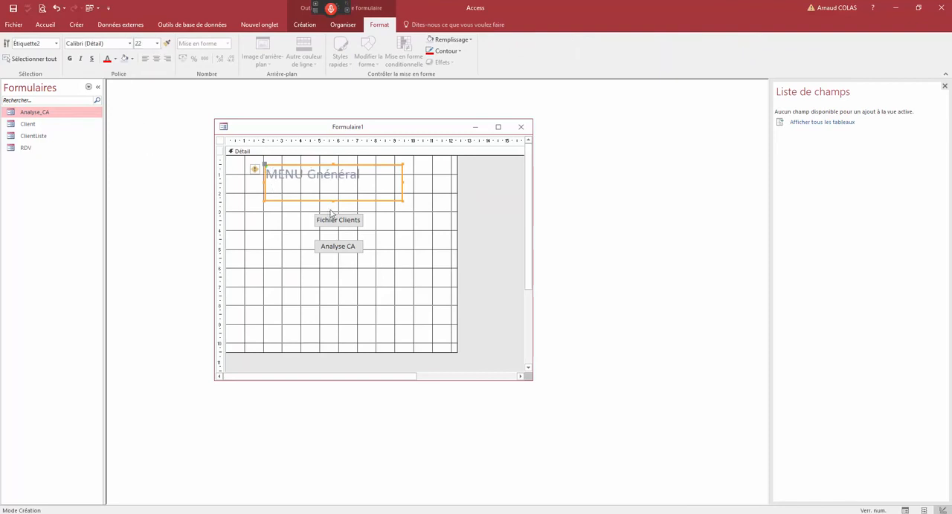
{"action": "left_click_drag", "start_coordinate": [332, 201], "coordinate": [332, 190]}
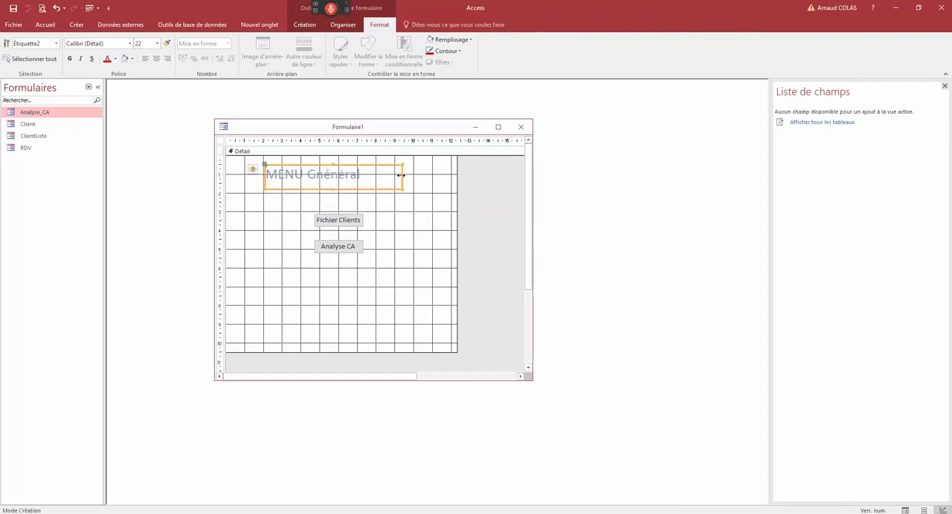
{"action": "left_click_drag", "start_coordinate": [403, 177], "coordinate": [376, 178]}
- Move both buttons closer beneath the title and reduce the detail section to about 8.8 cm wide and 5.5 cm high
{"action": "left_click_drag", "start_coordinate": [379, 269], "coordinate": [304, 204]}
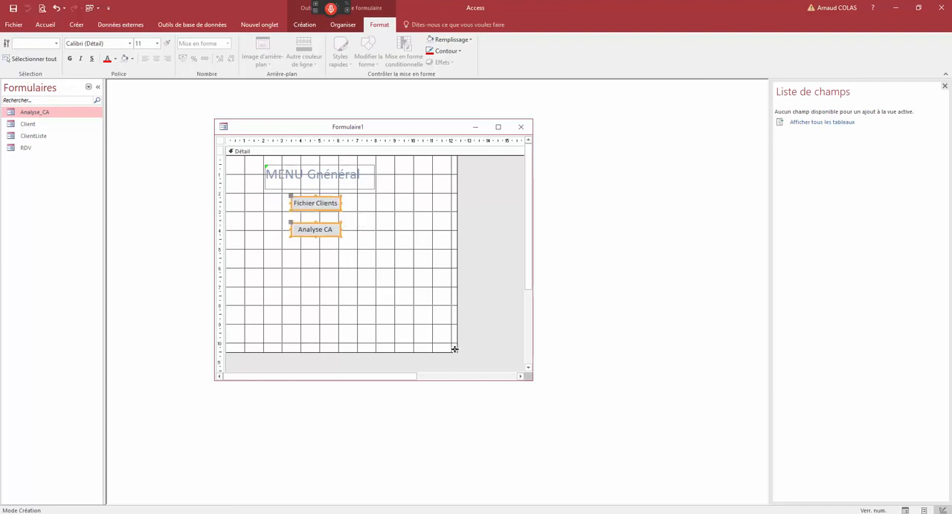
{"action": "left_click_drag", "start_coordinate": [454, 349], "coordinate": [391, 260]}
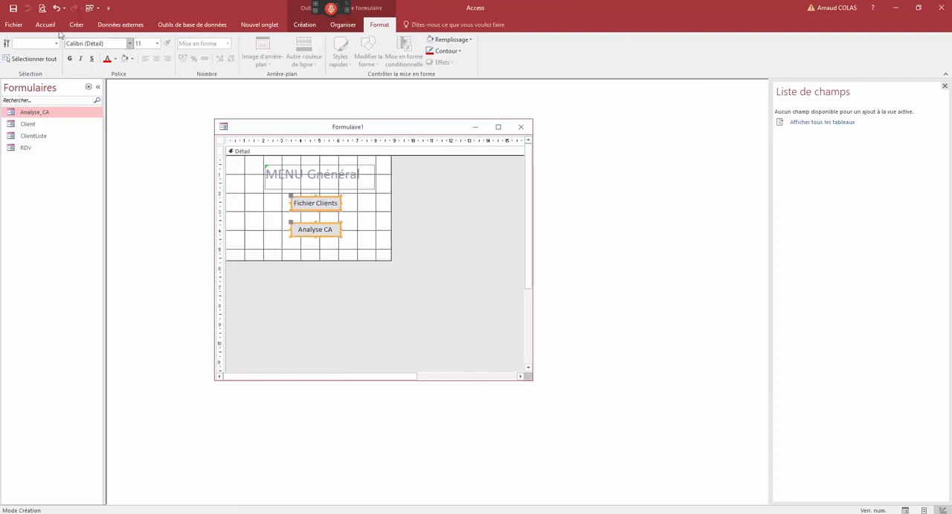
- Save the form as Menu and close it
{"action": "left_click", "coordinate": [12, 7]}
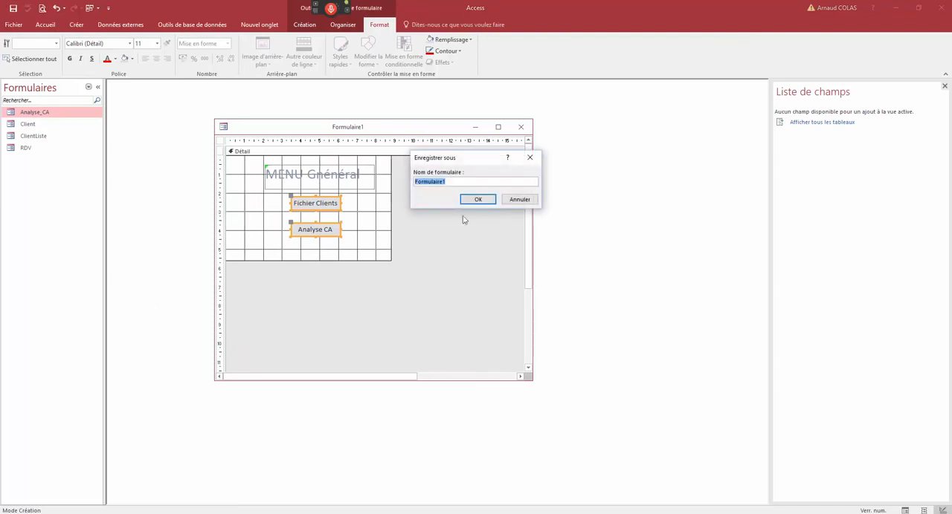
{"action": "type", "text": "Menu"}
{"action": "left_click", "coordinate": [479, 200]}
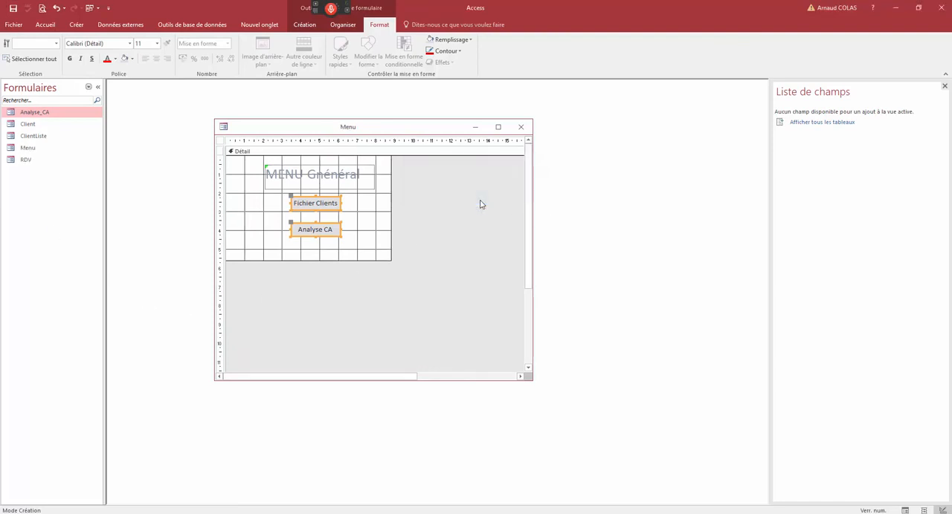
{"action": "left_click", "coordinate": [521, 126]}
- Open the Menu form and examine its navigation bar and record selector
{"action": "left_click", "coordinate": [34, 148]}
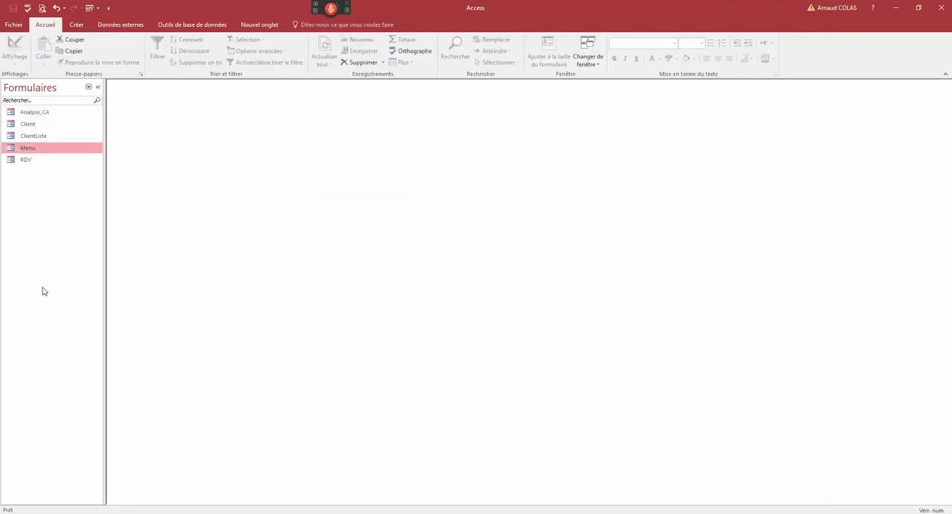
{"action": "double_click", "coordinate": [39, 152]}
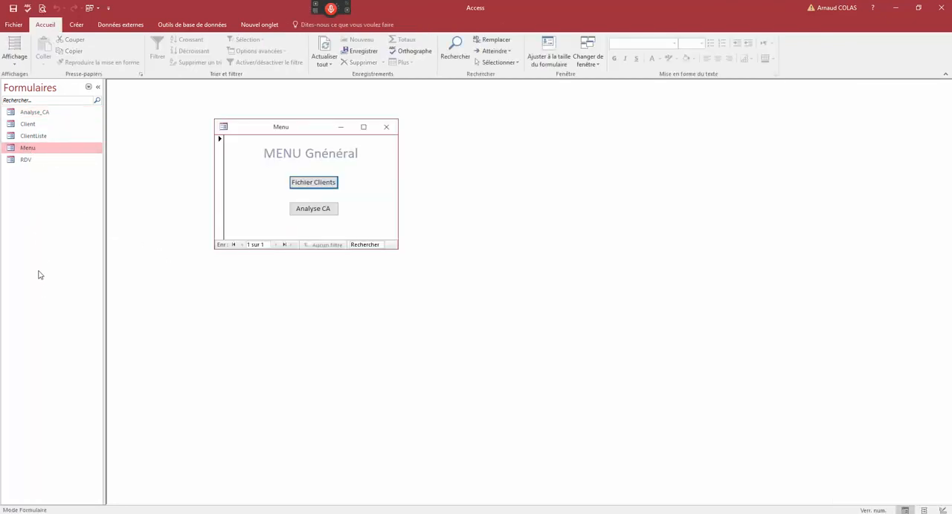
{"action": "left_click", "coordinate": [254, 244]}
{"action": "left_click", "coordinate": [221, 173]}
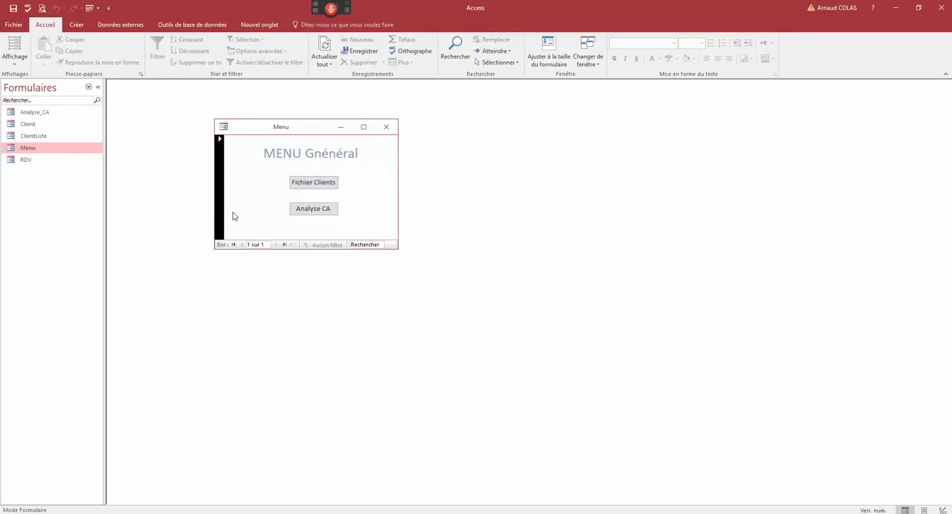
- Switch the Menu form to design view and correct the title to MENU Général
{"action": "right_click", "coordinate": [286, 128]}
{"action": "left_click", "coordinate": [315, 180]}
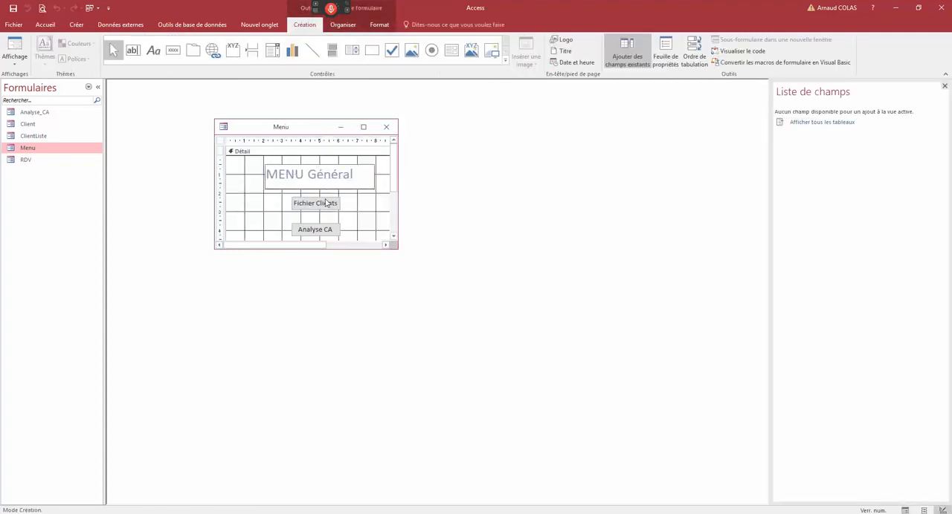
{"action": "left_click", "coordinate": [234, 152]}
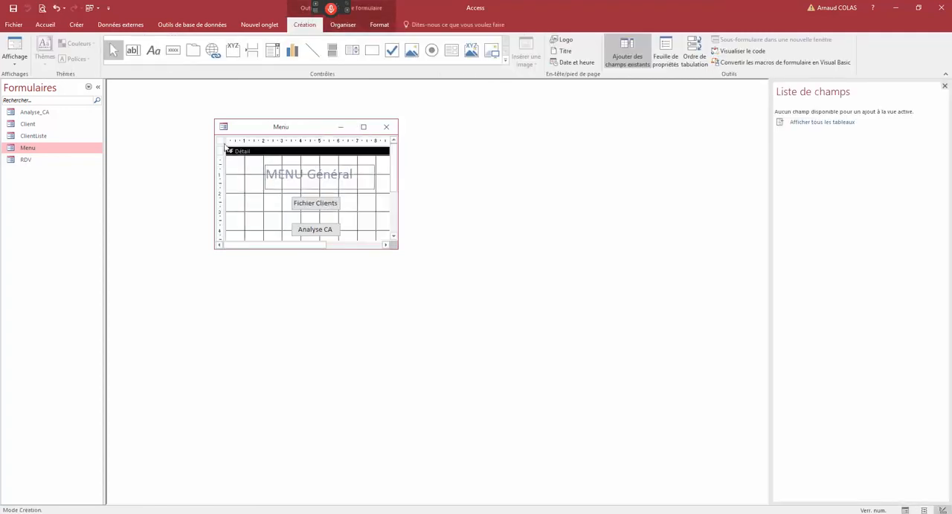
- In the form's properties, set the scroll bars to Aucune and both the navigation buttons and record selector to Non
{"action": "double_click", "coordinate": [220, 141]}
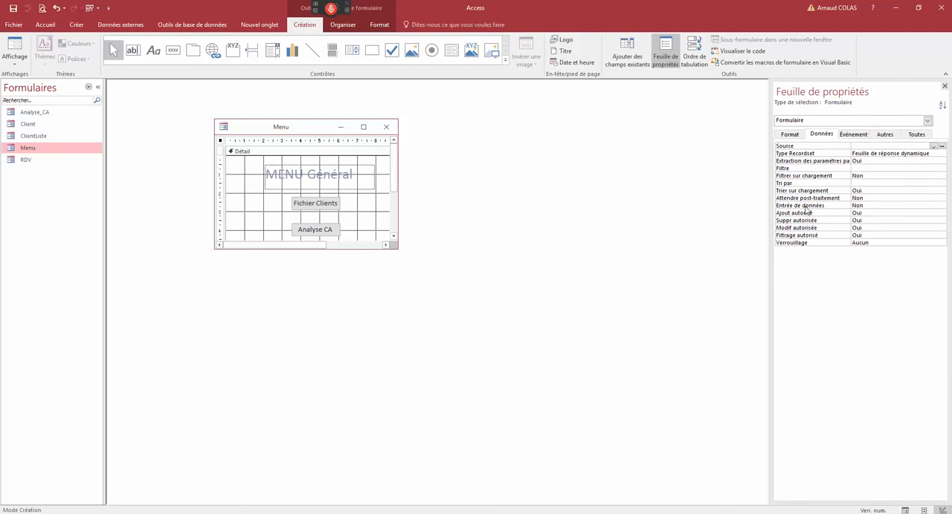
{"action": "left_click", "coordinate": [791, 134]}
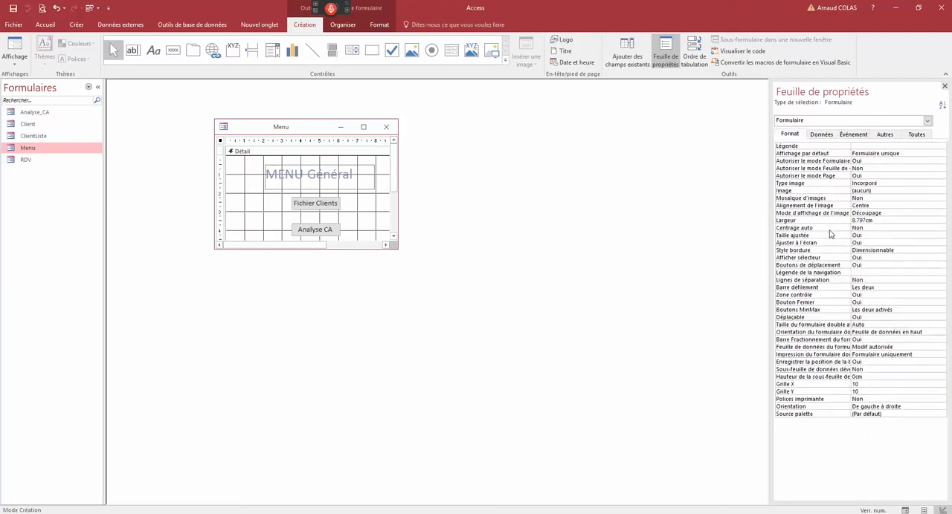
{"action": "left_click", "coordinate": [815, 289]}
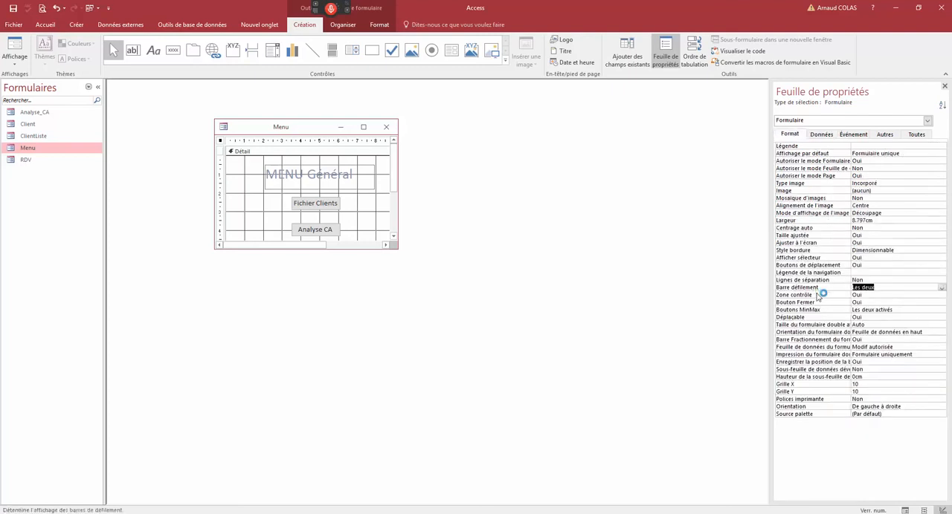
{"action": "double_click", "coordinate": [820, 289]}
{"action": "double_click", "coordinate": [827, 266]}
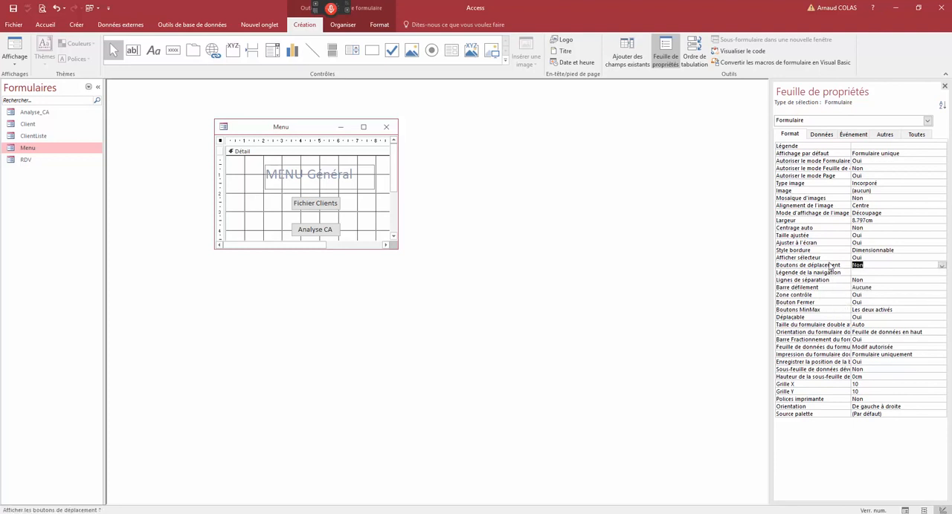
{"action": "double_click", "coordinate": [828, 257]}
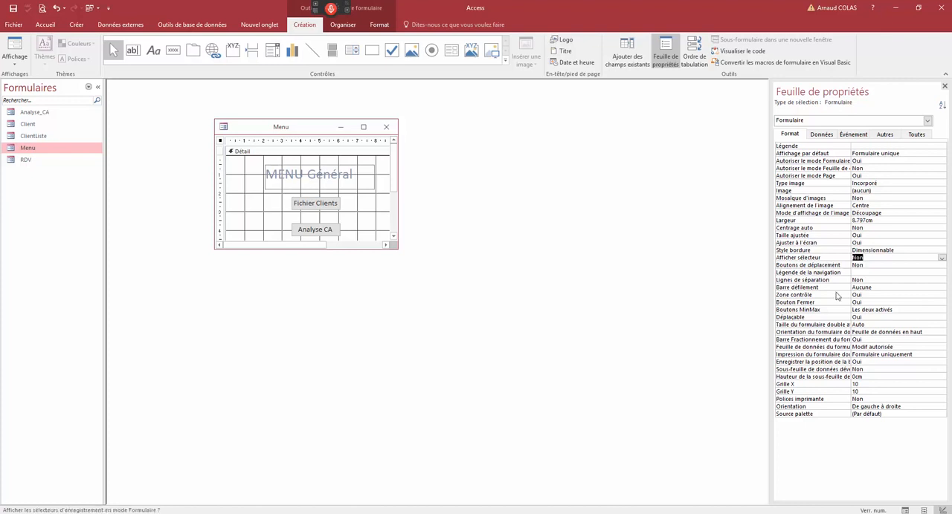
- Set the form's border style to Trait simple fixe and display the Menu form in form view
{"action": "left_click", "coordinate": [843, 252]}
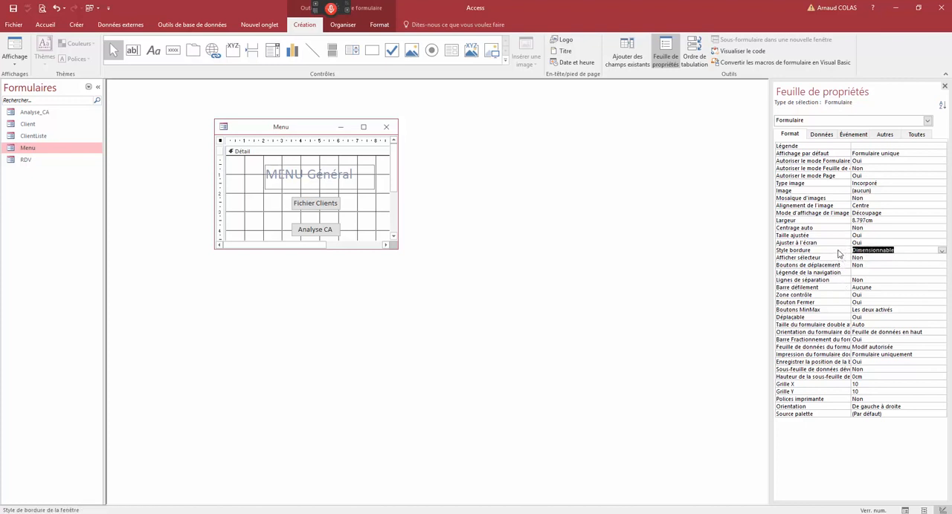
{"action": "double_click", "coordinate": [838, 254]}
{"action": "double_click", "coordinate": [838, 254]}
{"action": "double_click", "coordinate": [839, 254]}
{"action": "mouse_move", "coordinate": [398, 254]}
{"action": "left_mouse_down"}
{"action": "mouse_move", "coordinate": [414, 274]}
{"action": "mouse_move", "coordinate": [392, 259]}
{"action": "left_mouse_up"}
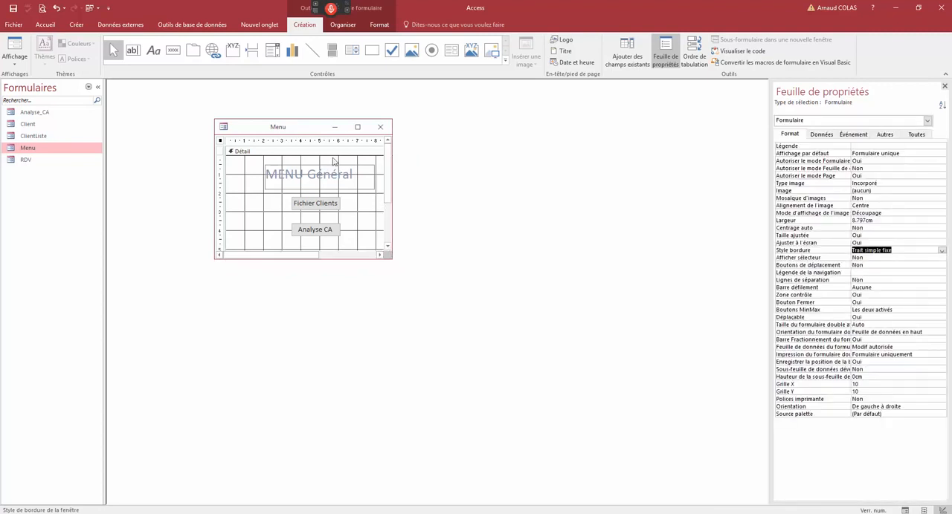
{"action": "right_click", "coordinate": [304, 132]}
{"action": "left_click", "coordinate": [320, 183]}
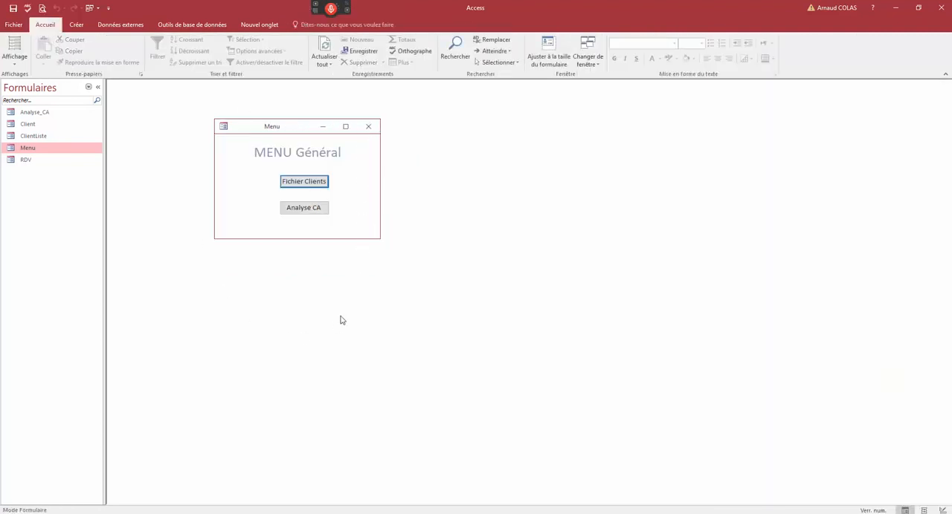
- Test both menu buttons by opening the Client form and Analyse_CA with the parameters 100 and 5000, and close Analyse_CA
{"action": "left_click", "coordinate": [304, 181]}
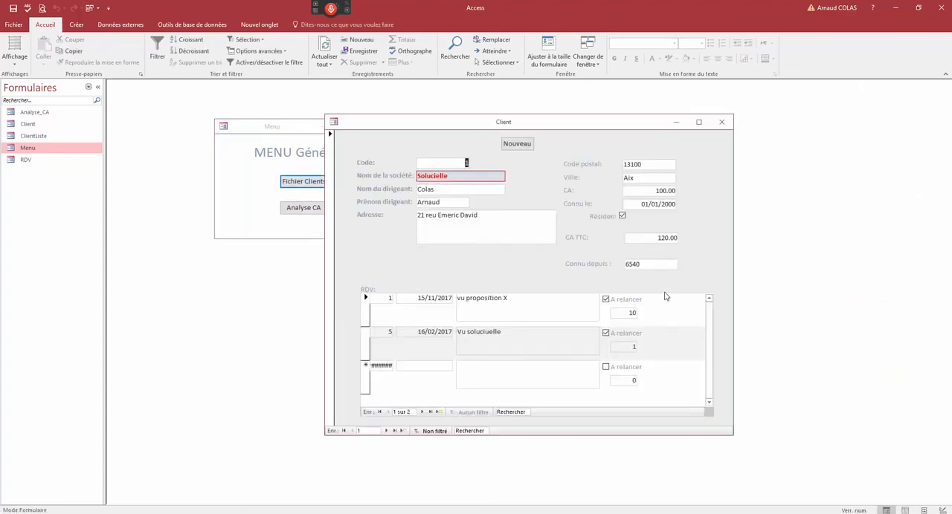
{"action": "left_click", "coordinate": [317, 210]}
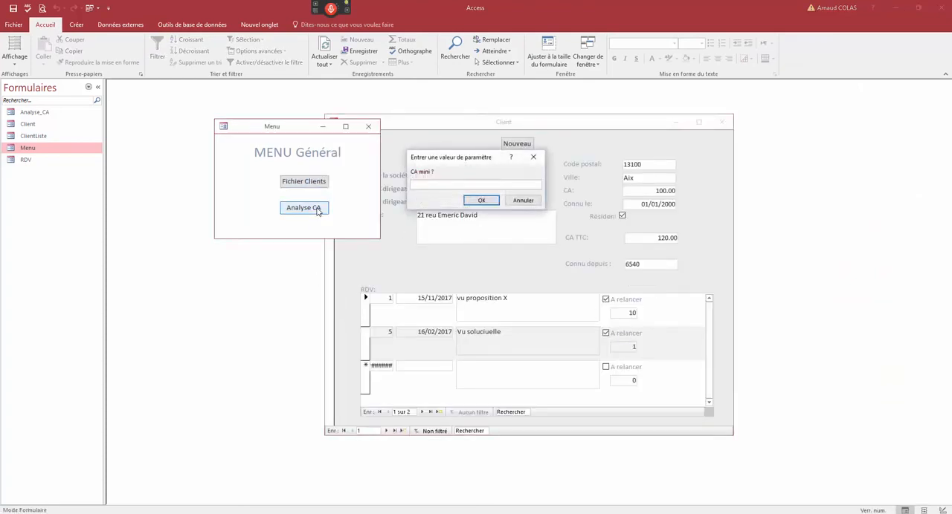
{"action": "type", "text": "100"}
{"action": "key", "text": "Return"}
{"action": "type", "text": "5000"}
{"action": "key", "text": "Return"}
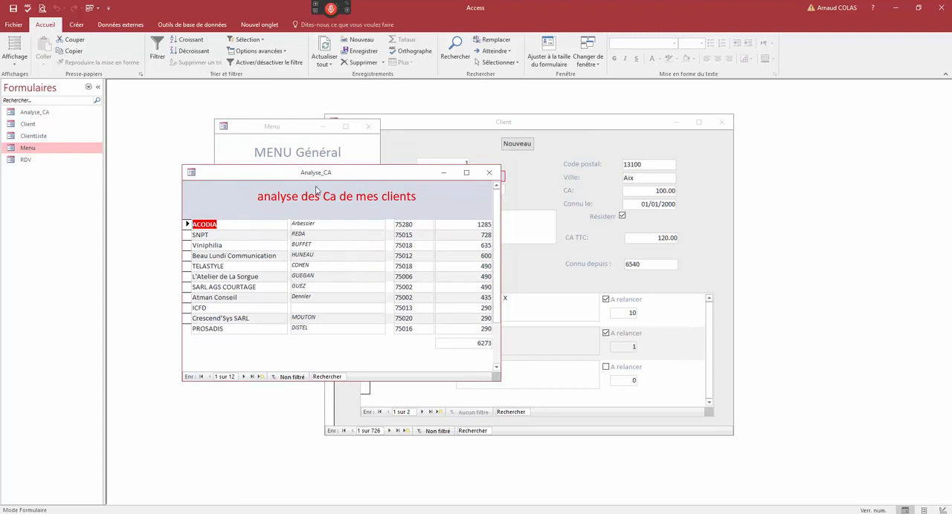
{"action": "left_click_drag", "start_coordinate": [322, 182], "coordinate": [315, 228]}
{"action": "left_click", "coordinate": [481, 219]}
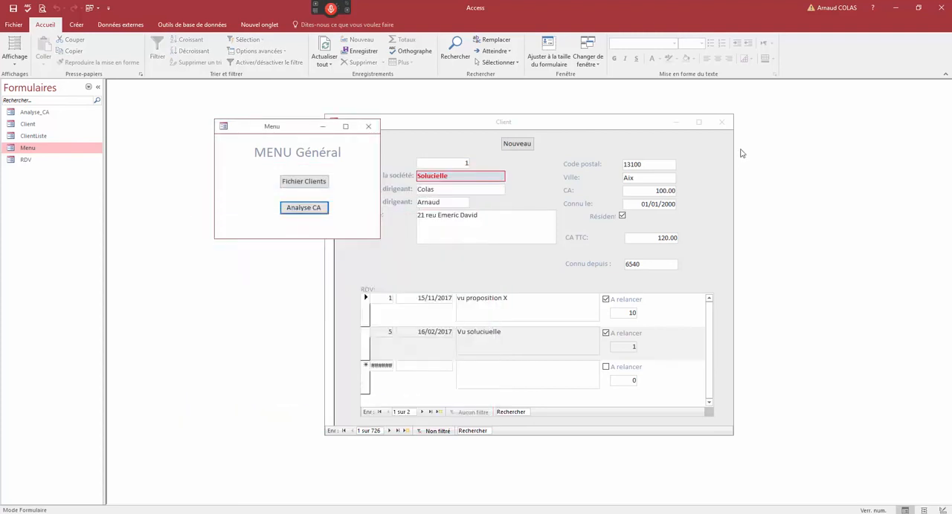
- Close the Client form, reposition the Menu window, and test Analyse CA with a CA mini of 100 before closing the results
{"action": "left_click", "coordinate": [721, 122]}
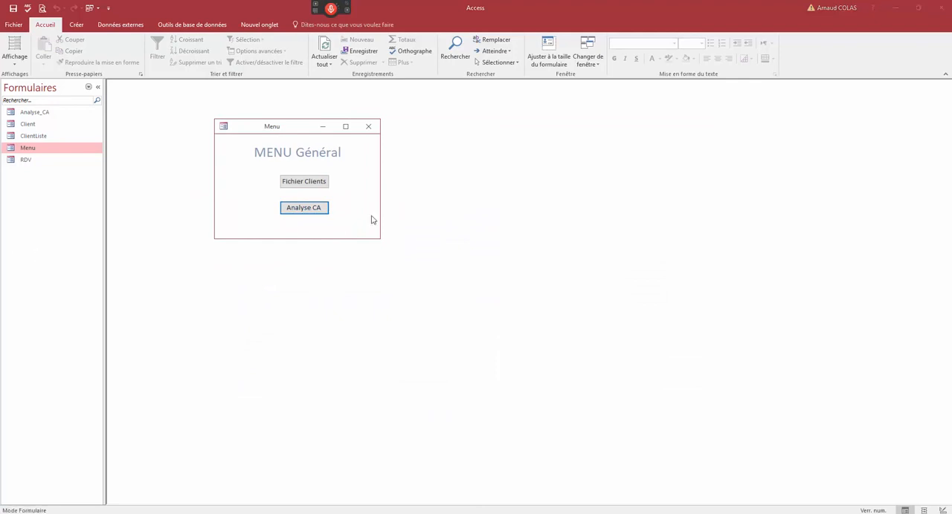
{"action": "left_click_drag", "start_coordinate": [288, 132], "coordinate": [296, 140]}
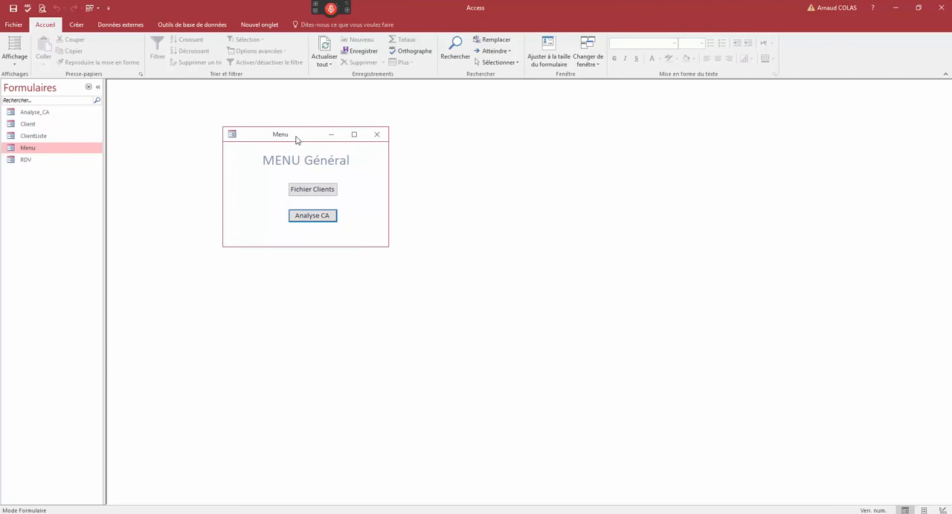
{"action": "left_click", "coordinate": [319, 216]}
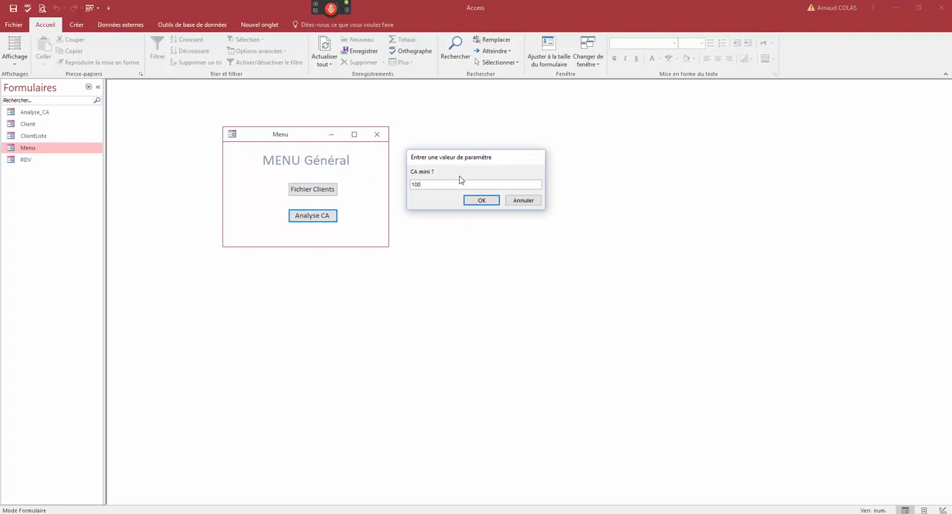
{"action": "type", "text": "100"}
{"action": "key", "text": "Return"}
{"action": "key", "text": "Return"}
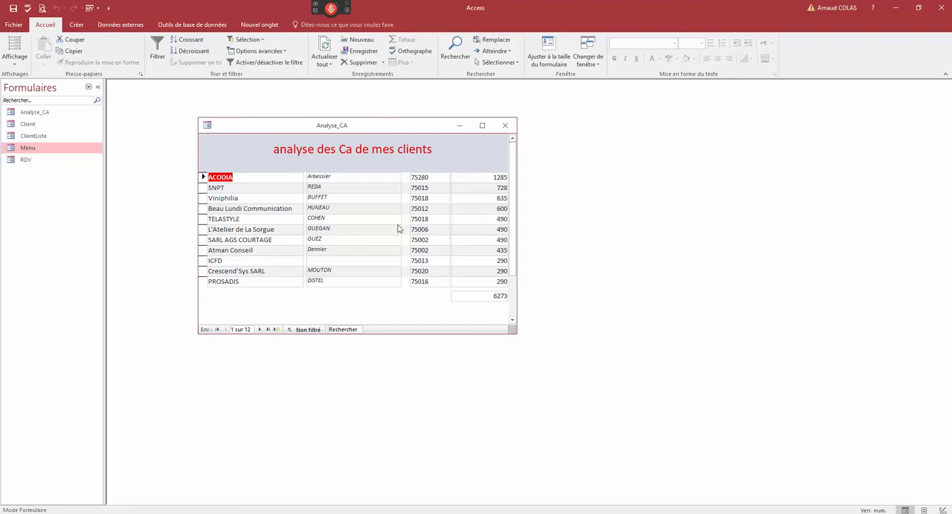
{"action": "left_click", "coordinate": [505, 125]}
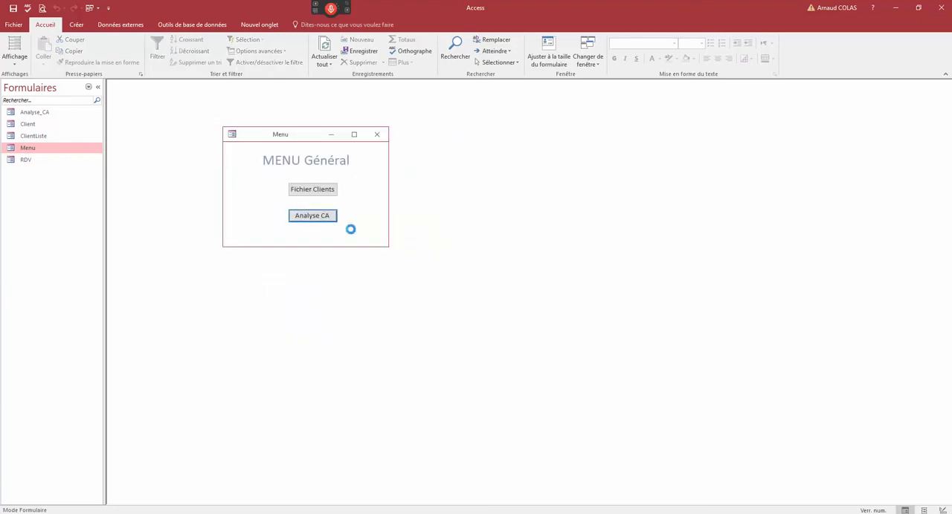
- Run Analyse CA again with a CA maxi of 1500, browse the listed clients and close the results form
{"action": "key", "text": "Return"}
{"action": "type", "text": "150000"}
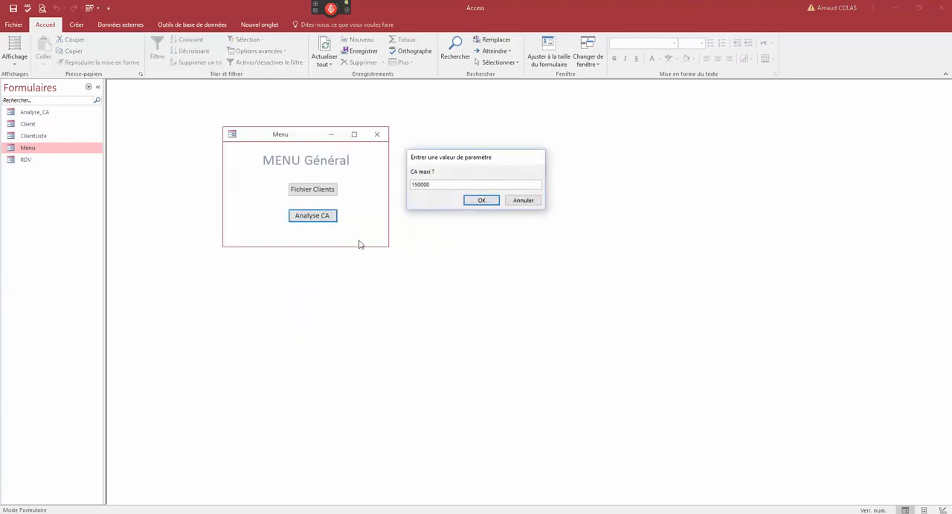
{"action": "key", "text": "Return"}
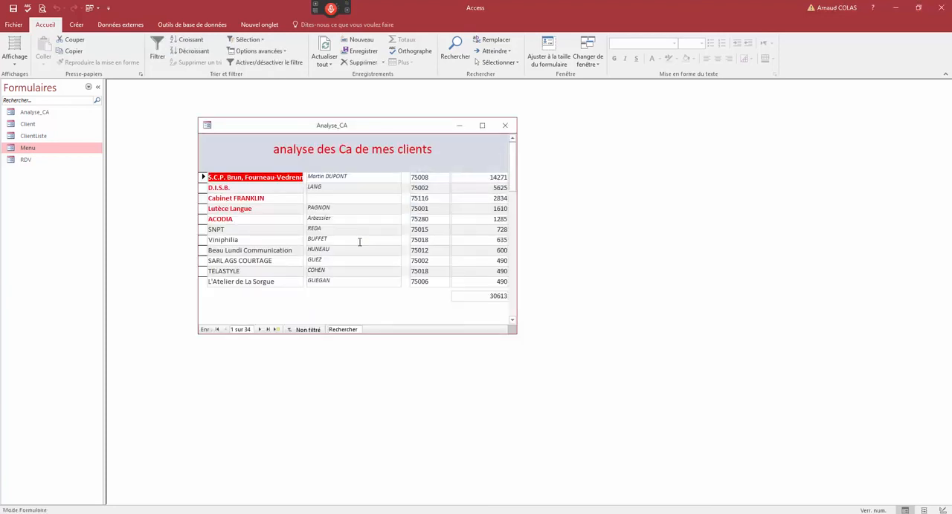
{"action": "scroll", "coordinate": [511, 172], "scroll_direction": "down", "scroll_amount": 7}
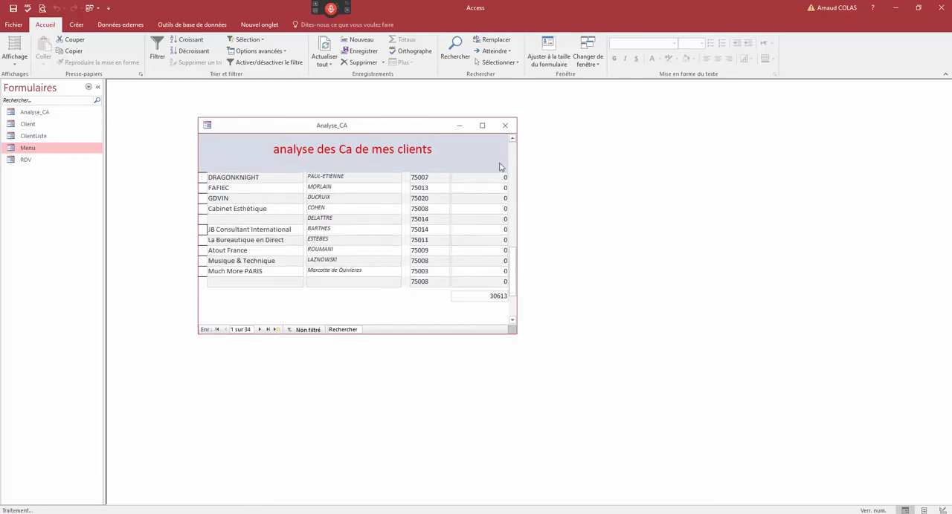
{"action": "left_click", "coordinate": [506, 127]}
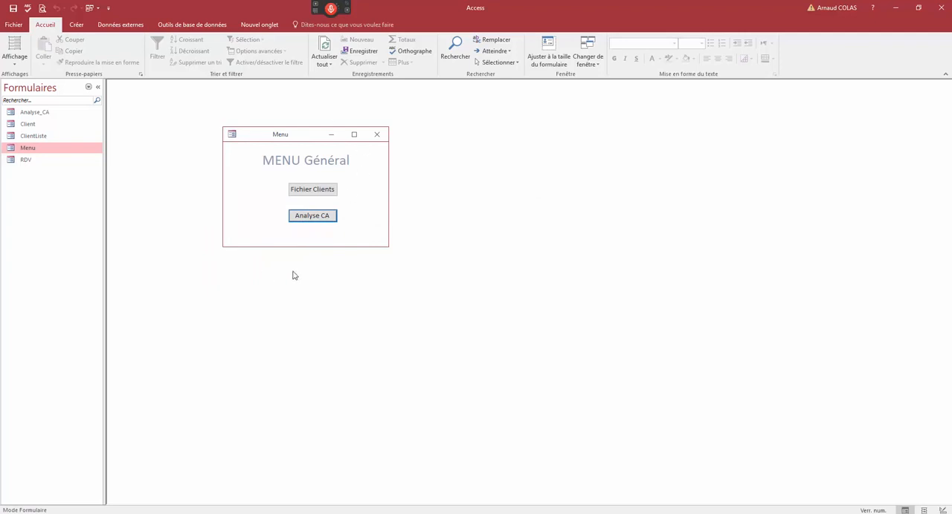
- Open the Menu form in design view, enlarge its window and add a text box about 2.2 cm wide below the Analyse CA button
{"action": "right_click", "coordinate": [290, 143]}
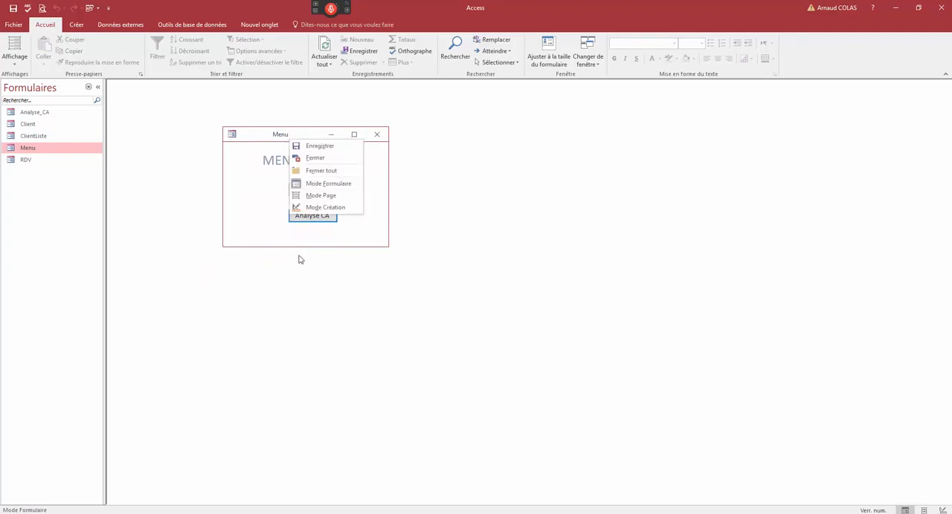
{"action": "left_click", "coordinate": [318, 209]}
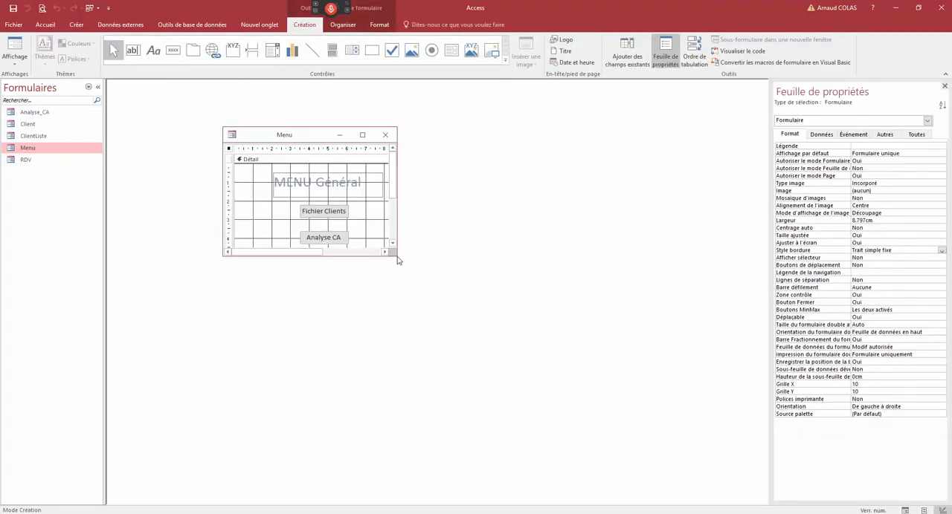
{"action": "left_click_drag", "start_coordinate": [398, 260], "coordinate": [473, 310]}
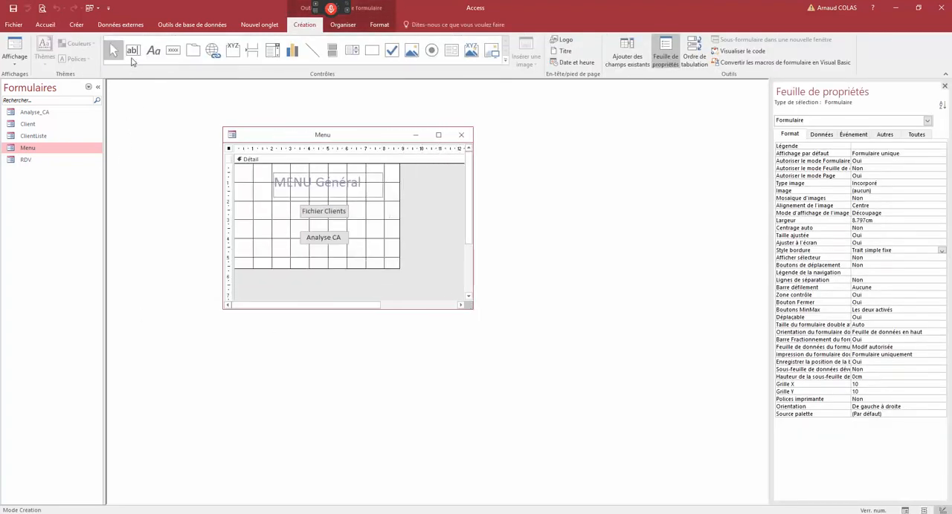
{"action": "left_click", "coordinate": [133, 50]}
{"action": "left_click_drag", "start_coordinate": [328, 259], "coordinate": [369, 269]}
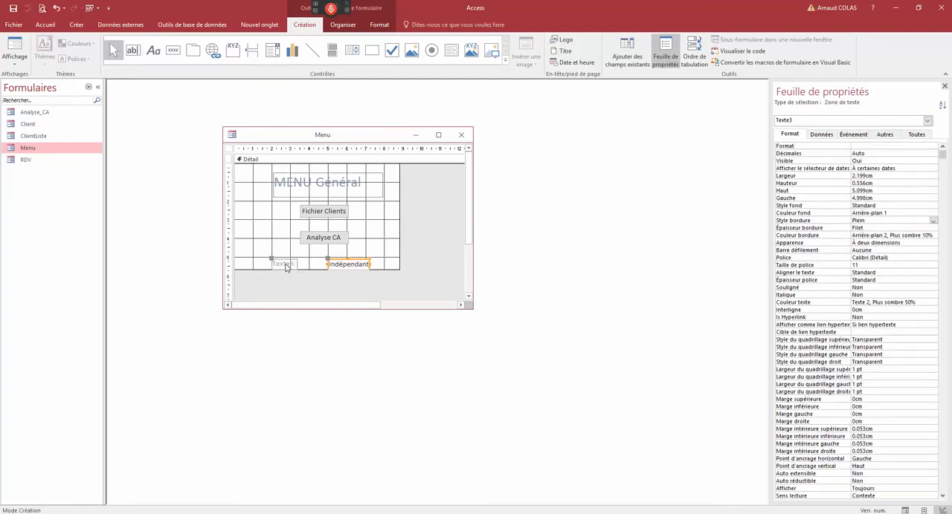
- Change the new text box's label to "CA Mini :"
{"action": "left_click", "coordinate": [286, 265]}
{"action": "double_click", "coordinate": [289, 265]}
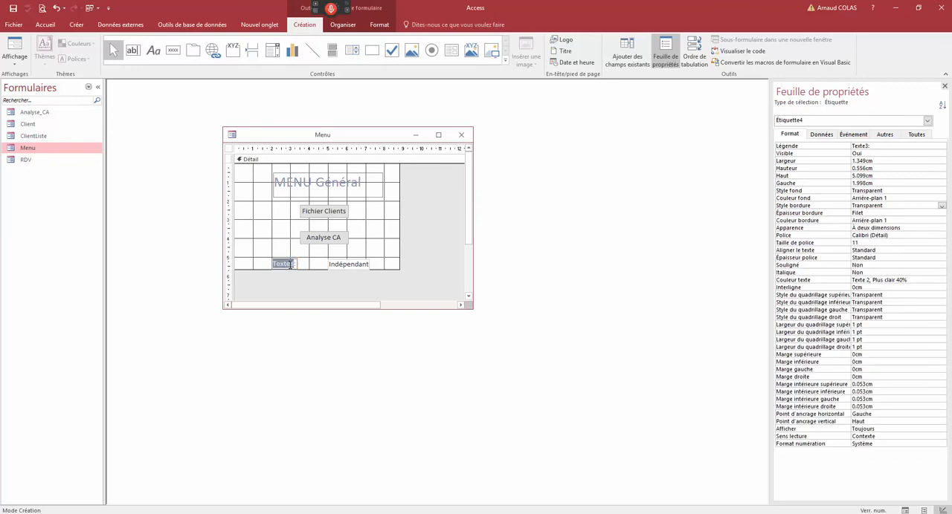
{"action": "type", "text": "CA Mini :"}
- Rename the new text box as CA_Mini in its properties
{"action": "left_click", "coordinate": [329, 260]}
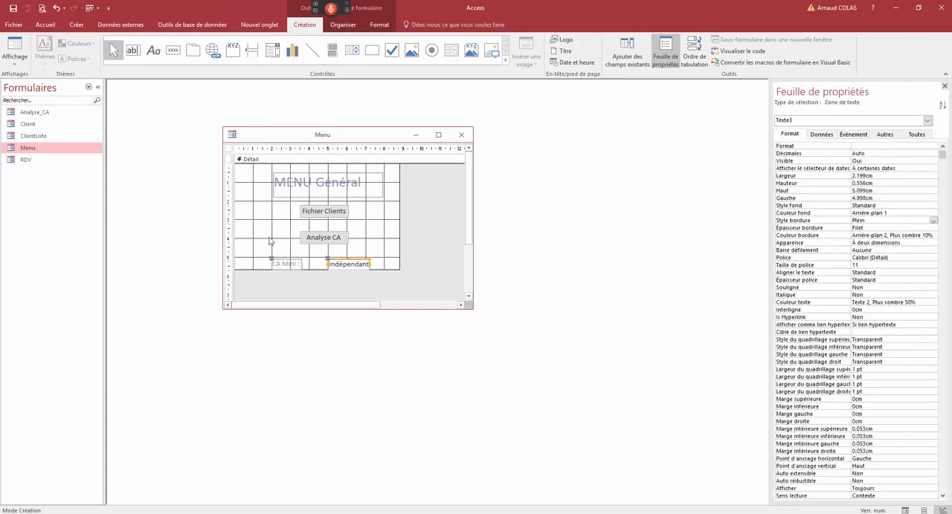
{"action": "left_click", "coordinate": [918, 136]}
{"action": "left_click", "coordinate": [941, 148]}
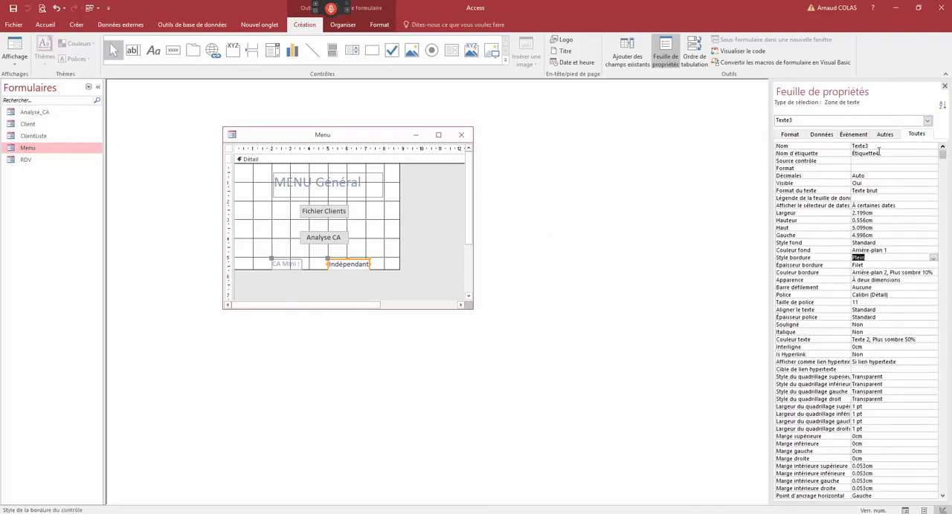
{"action": "left_click_drag", "start_coordinate": [872, 147], "coordinate": [820, 151]}
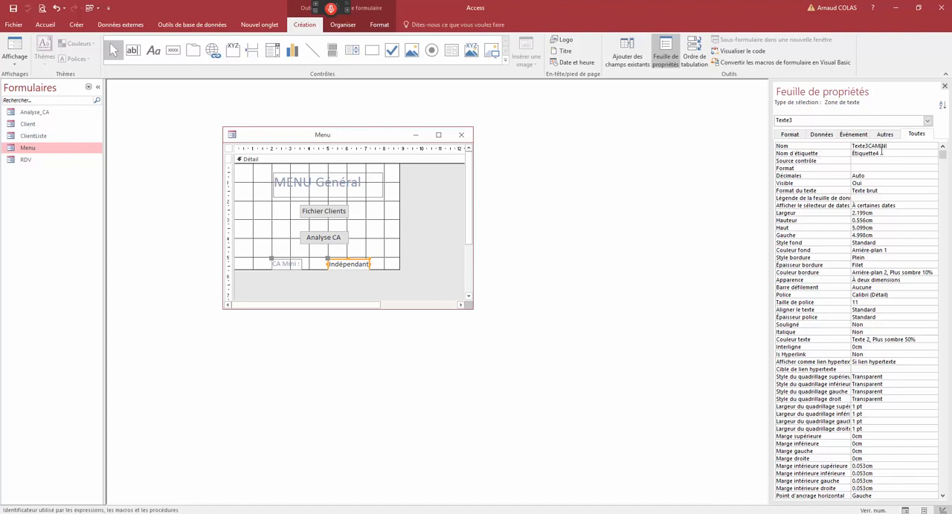
{"action": "left_click_drag", "start_coordinate": [870, 147], "coordinate": [826, 146]}
{"action": "key", "text": "Delete"}
{"action": "left_click_drag", "start_coordinate": [869, 148], "coordinate": [826, 156]}
{"action": "key", "text": "Right"}
{"action": "key", "text": "BackSpace"}
{"action": "key", "text": "BackSpace"}
{"action": "key", "text": "BackSpace"}
{"action": "key", "text": "BackSpace"}
{"action": "key", "text": "BackSpace"}
{"action": "key", "text": "BackSpace"}
{"action": "left_click", "coordinate": [824, 167]}
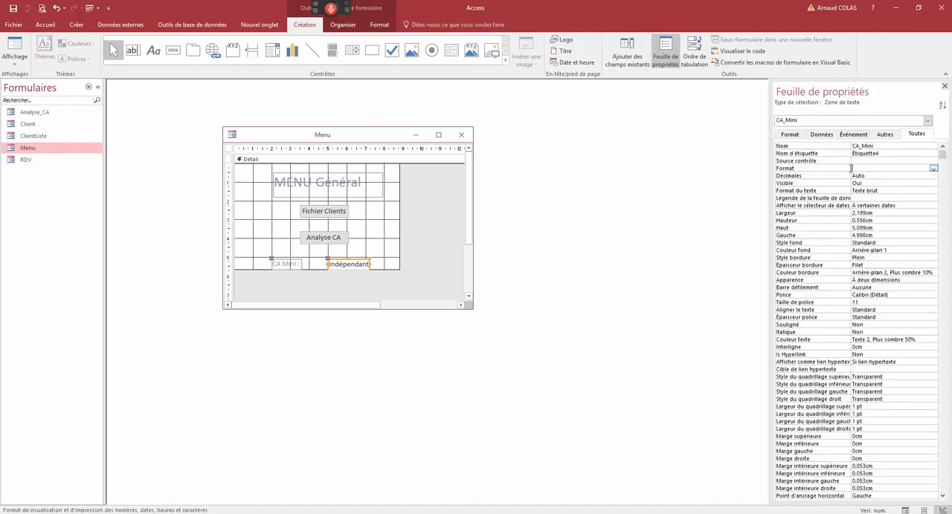
- Duplicate the CA Mini text box below the original and change the copy's label to "CA MAxi :"
{"action": "left_click", "coordinate": [381, 271]}
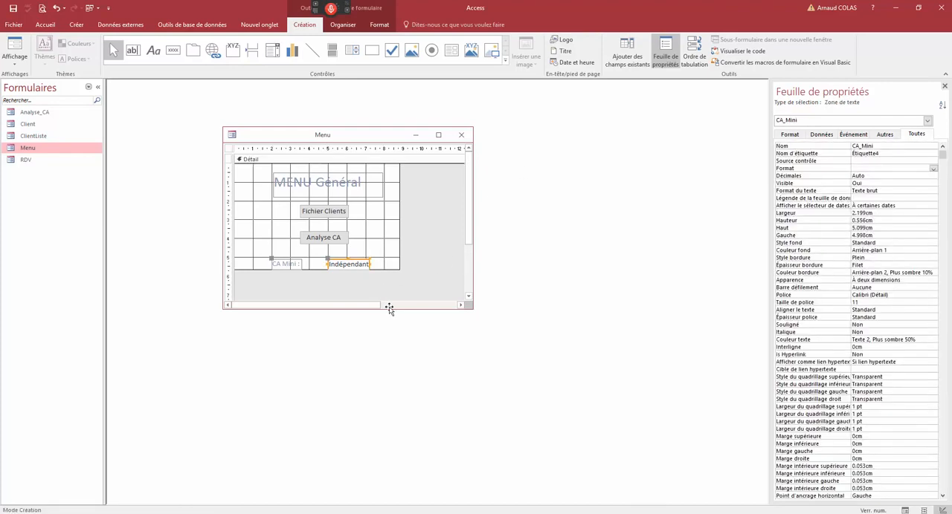
{"action": "key", "text": "ctrl+v"}
{"action": "left_click", "coordinate": [287, 278]}
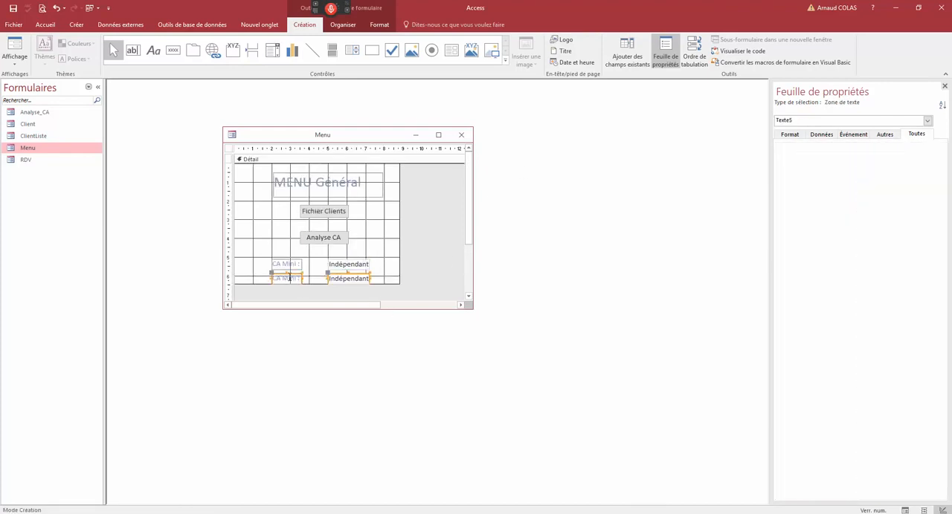
{"action": "double_click", "coordinate": [288, 278]}
{"action": "type", "text": "Ma"}
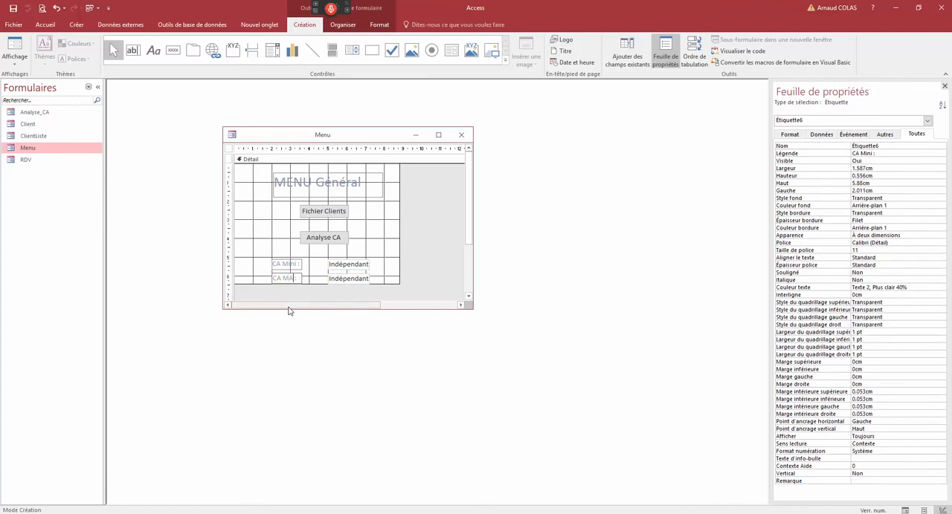
- Rename the duplicated text box as CA_MAxi and show its data properties
{"action": "left_click", "coordinate": [336, 279]}
{"action": "left_click", "coordinate": [832, 146]}
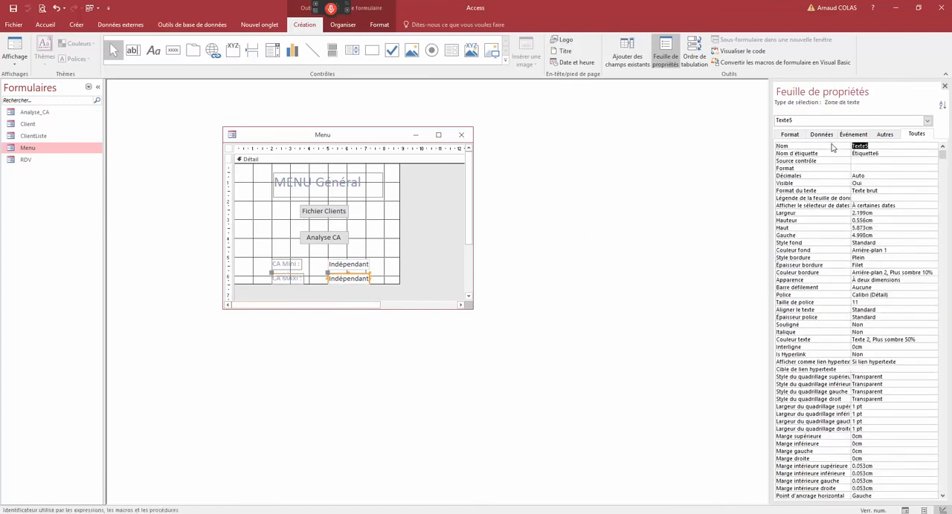
{"action": "type", "text": "CA_MAxi"}
{"action": "left_click", "coordinate": [823, 134]}
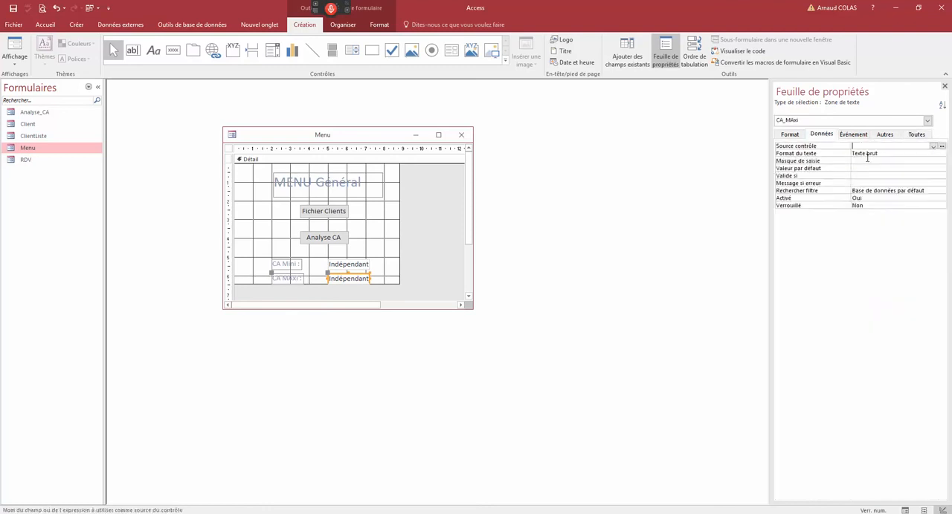
- Display the Menu form in form view and enter 0 as CA Mini and 100 as CA MAxi
{"action": "right_click", "coordinate": [329, 139]}
{"action": "left_click", "coordinate": [359, 183]}
{"action": "left_click", "coordinate": [341, 244]}
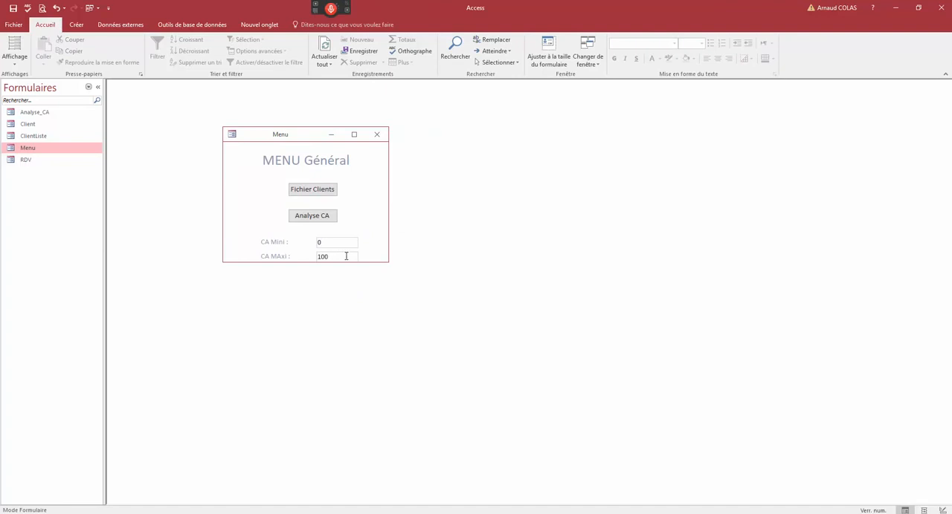
- Test the Analyse CA button, cancel its parameter request and return to the CA Mini and CA MAxi fields
{"action": "left_click", "coordinate": [325, 222]}
{"action": "left_click", "coordinate": [524, 202]}
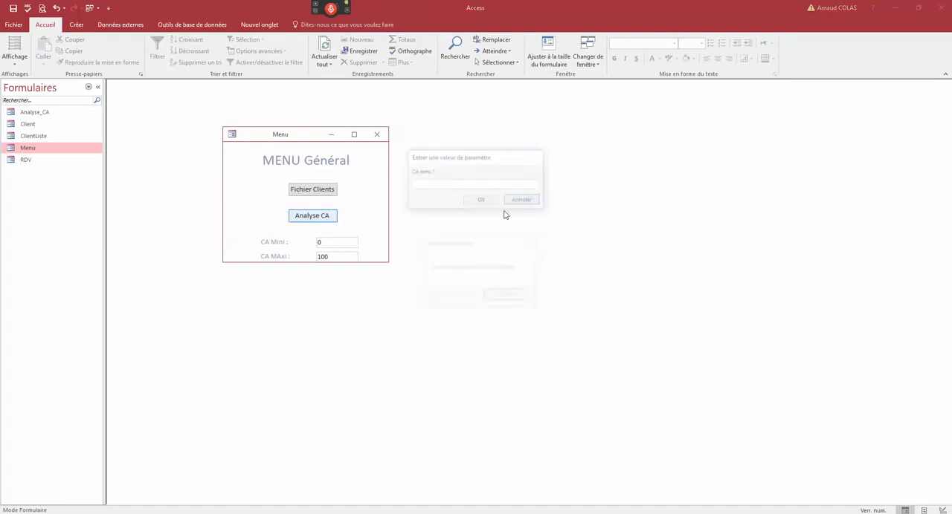
{"action": "left_click", "coordinate": [490, 297]}
{"action": "double_click", "coordinate": [322, 243]}
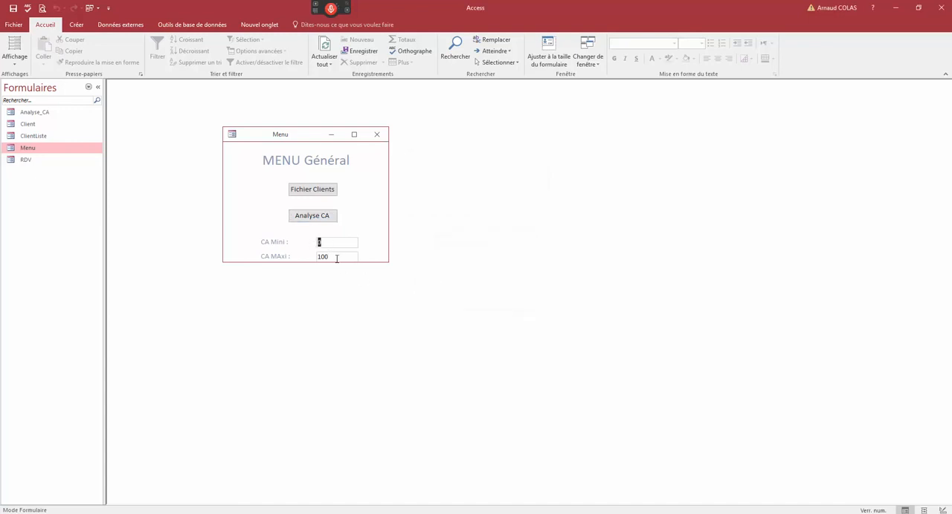
{"action": "left_click", "coordinate": [329, 258]}
- Return the Menu form to design view, slightly enlarge its detail area, and set the CA_Mini text box's default value to 0
{"action": "right_click", "coordinate": [291, 136]}
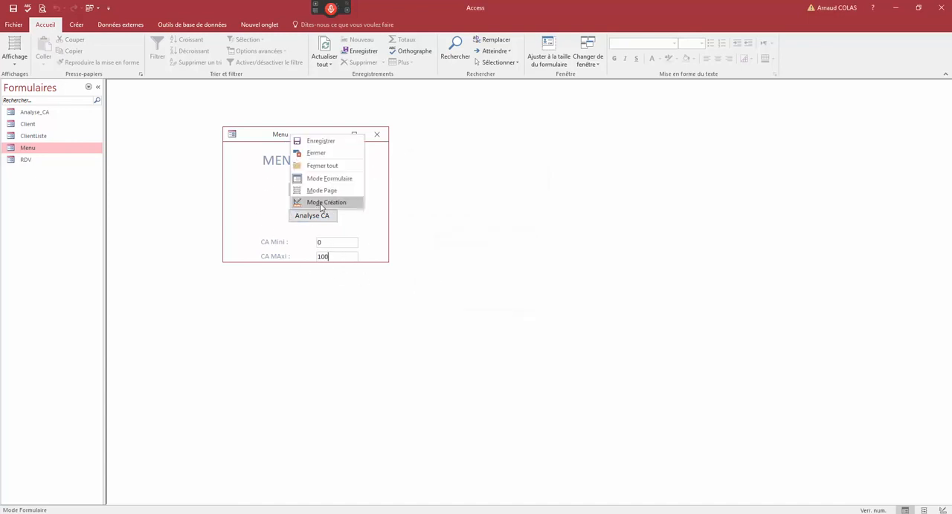
{"action": "left_click", "coordinate": [313, 203]}
{"action": "left_click_drag", "start_coordinate": [399, 283], "coordinate": [403, 291]}
{"action": "left_click", "coordinate": [368, 265]}
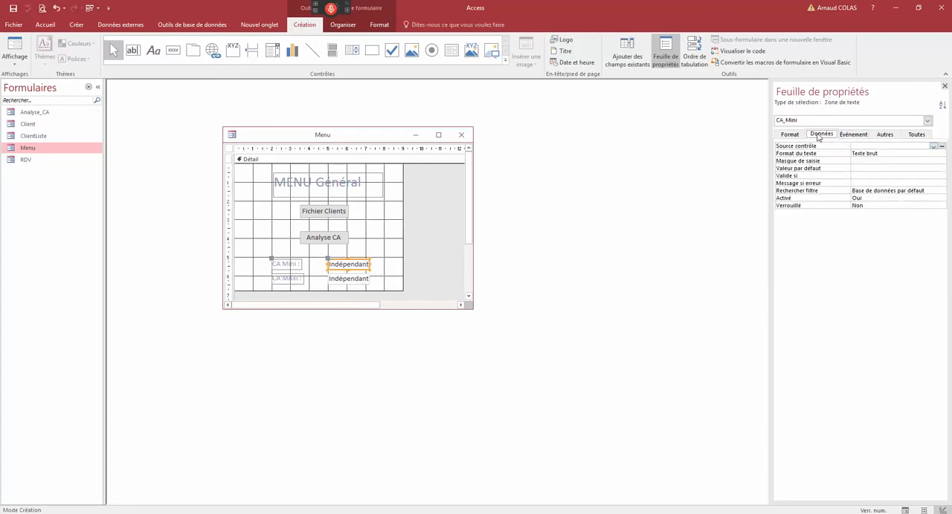
{"action": "left_click", "coordinate": [799, 170]}
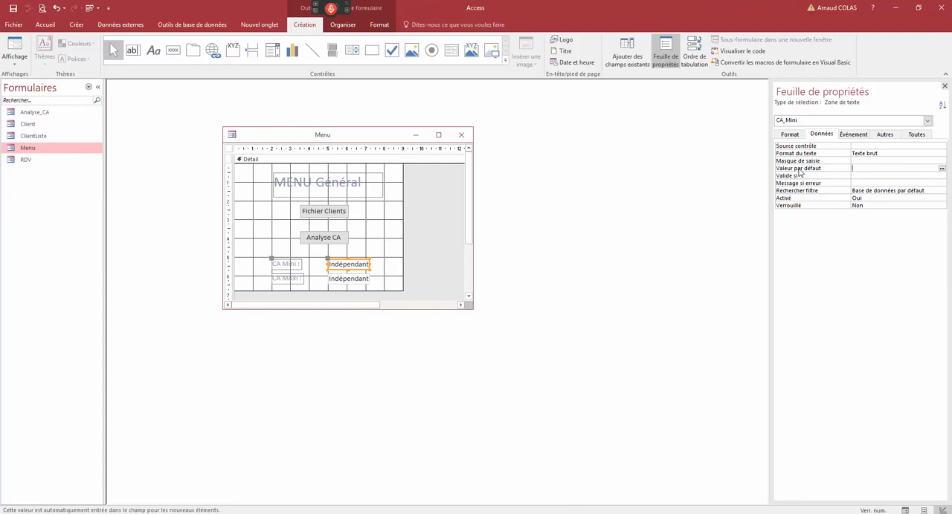
{"action": "type", "text": "0"}
- Enter 15000000 as the Valide si property of the CA_MAxi text box
{"action": "left_click", "coordinate": [364, 280]}
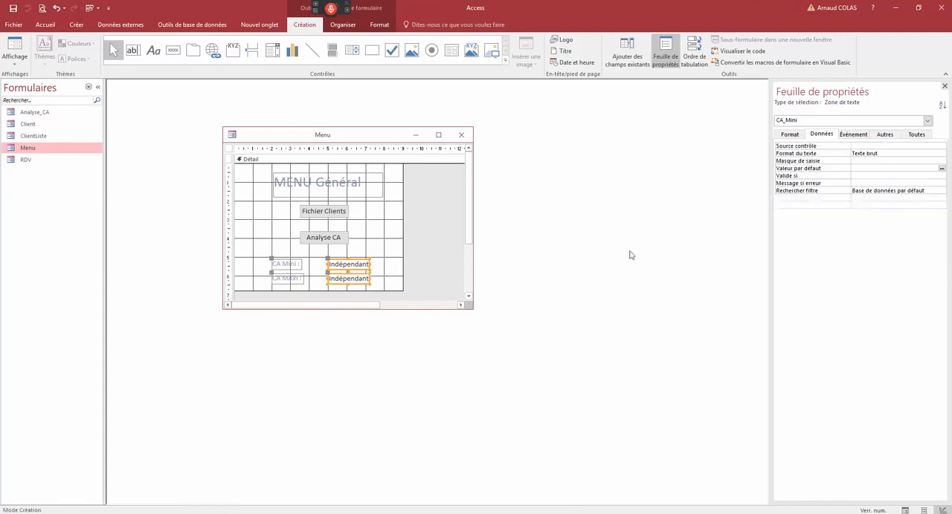
{"action": "left_click", "coordinate": [864, 176]}
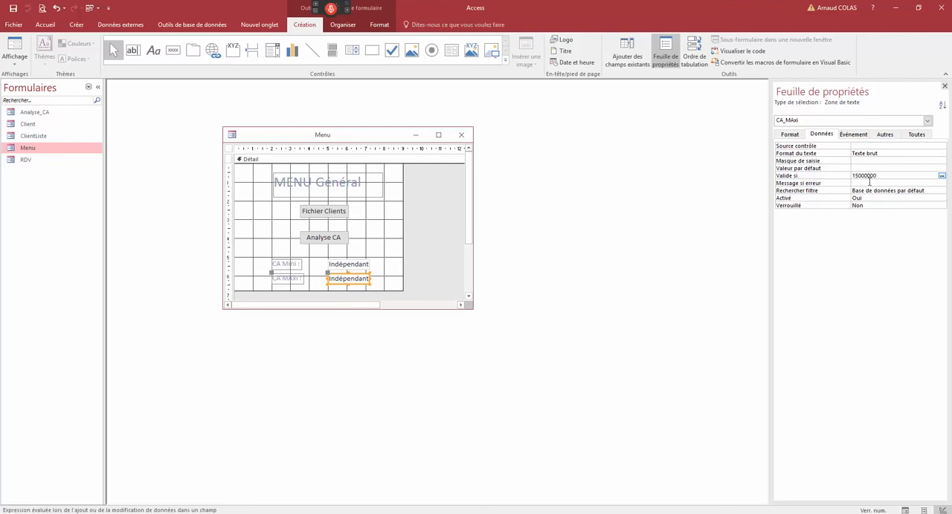
{"action": "left_click", "coordinate": [861, 191]}
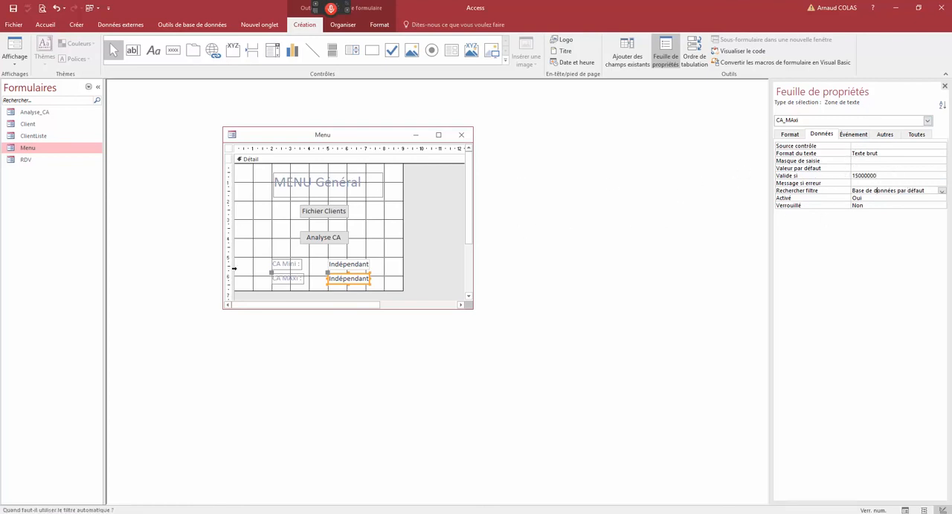
- Display the Menu form in form view, close it saving its design changes, and reopen it
{"action": "right_click", "coordinate": [284, 137]}
{"action": "left_click", "coordinate": [312, 181]}
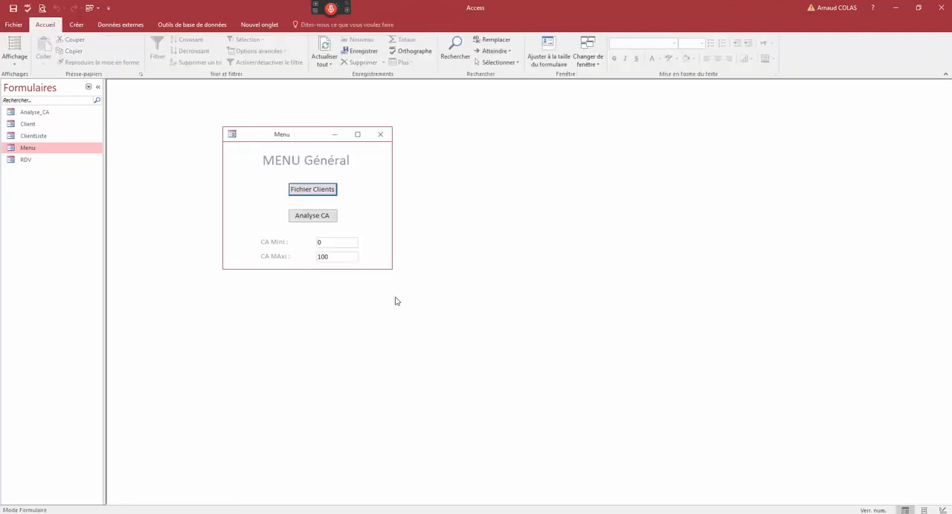
{"action": "left_click", "coordinate": [336, 241]}
{"action": "left_click", "coordinate": [380, 134]}
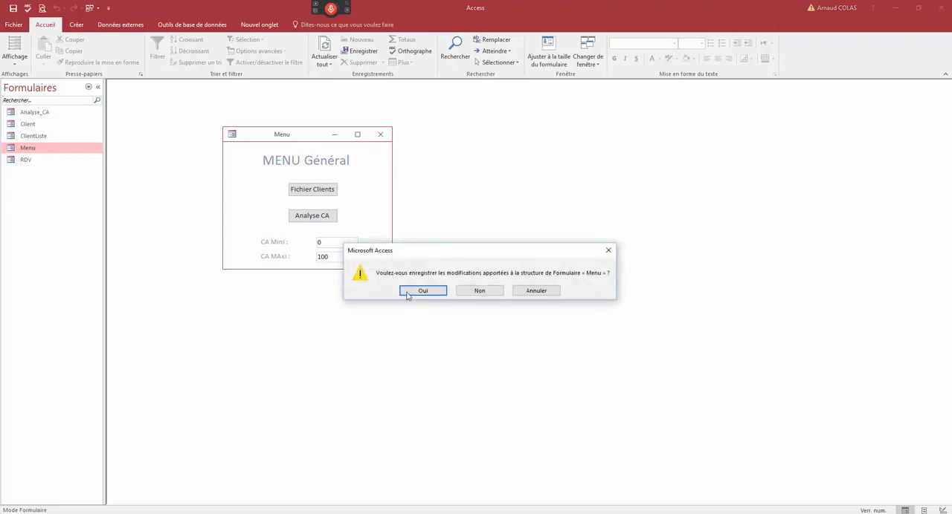
{"action": "left_click", "coordinate": [407, 291]}
{"action": "double_click", "coordinate": [44, 148]}
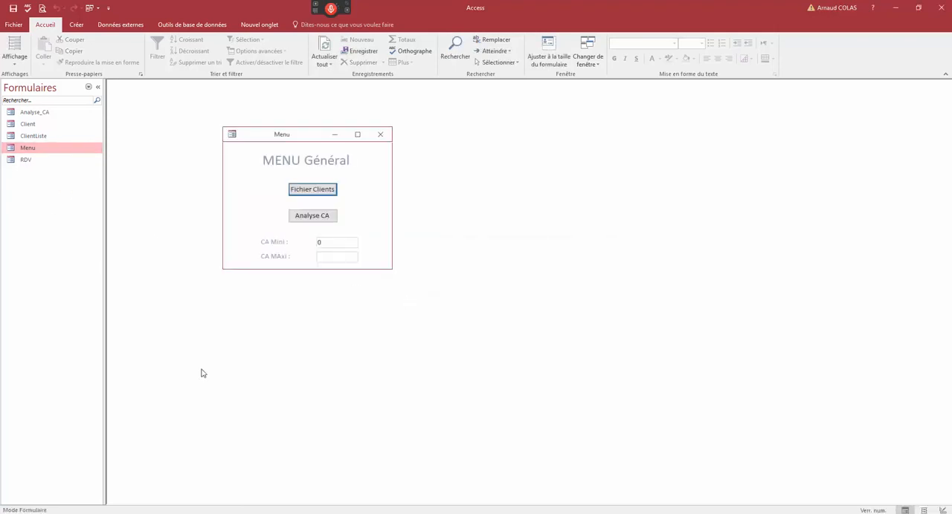
- Return the Menu form to design view, clear the CA_MAxi text box's Valide si property, and set its default value to 15000000
{"action": "right_click", "coordinate": [291, 135]}
{"action": "left_click", "coordinate": [312, 200]}
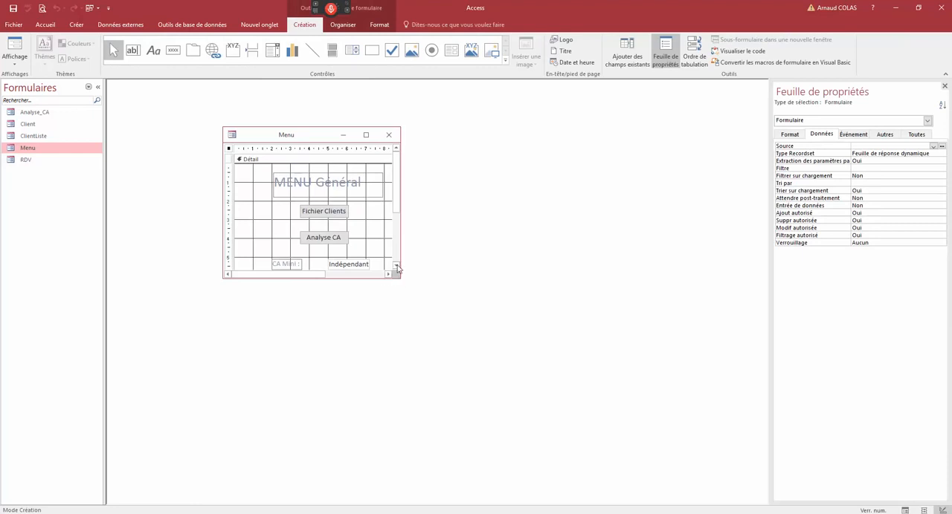
{"action": "left_click", "coordinate": [397, 266]}
{"action": "left_click", "coordinate": [363, 240]}
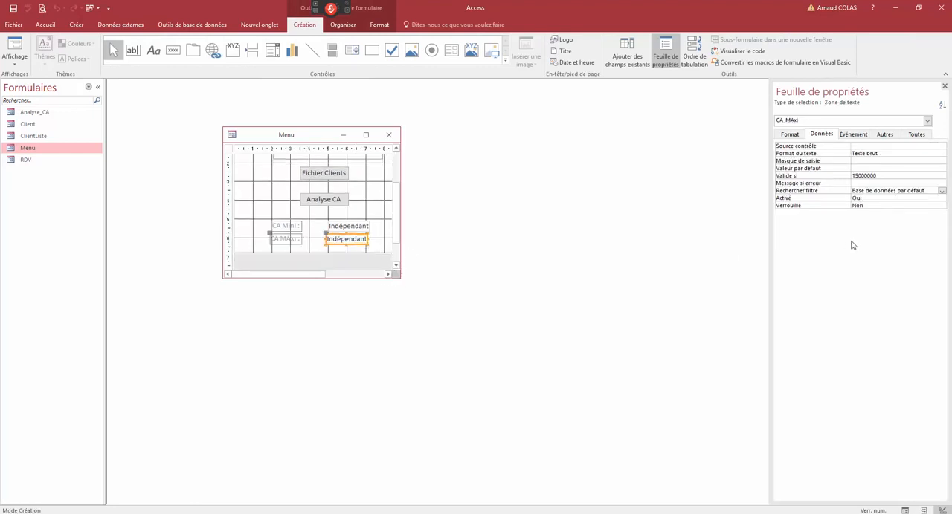
{"action": "double_click", "coordinate": [873, 175]}
{"action": "key", "text": "ctrl+c"}
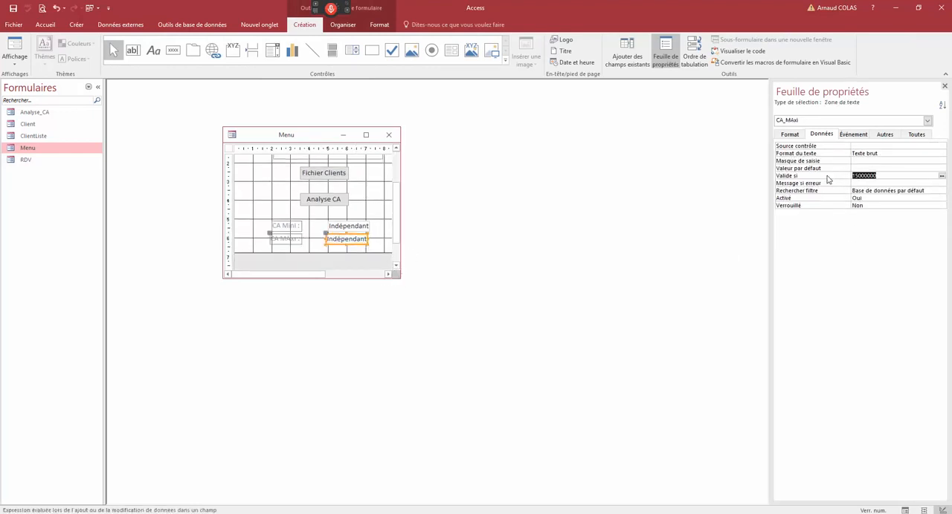
{"action": "key", "text": "Delete"}
{"action": "key", "text": "ctrl+v"}
{"action": "left_click", "coordinate": [864, 178]}
- Preview the Menu form in form view to check the CA MAxi field, and return to design view
{"action": "right_click", "coordinate": [298, 145]}
{"action": "right_click", "coordinate": [294, 137]}
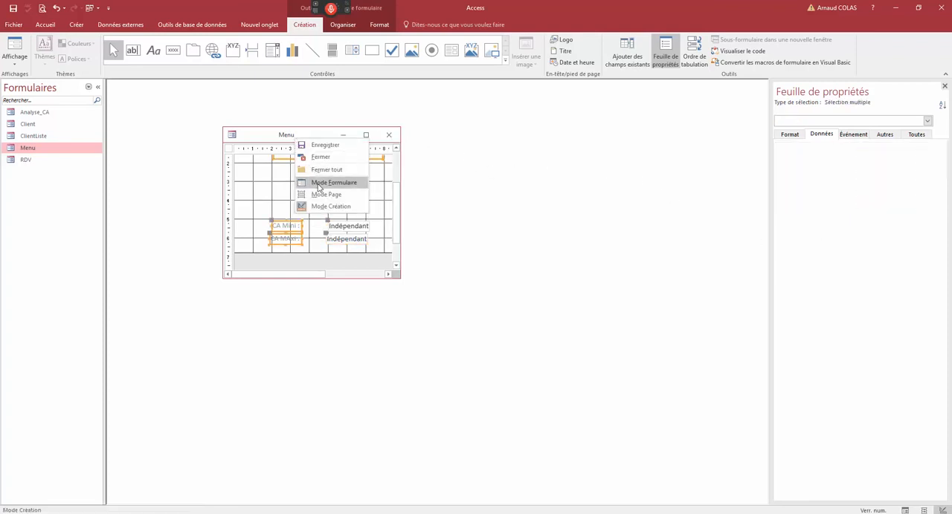
{"action": "left_click", "coordinate": [318, 185]}
{"action": "right_click", "coordinate": [300, 145]}
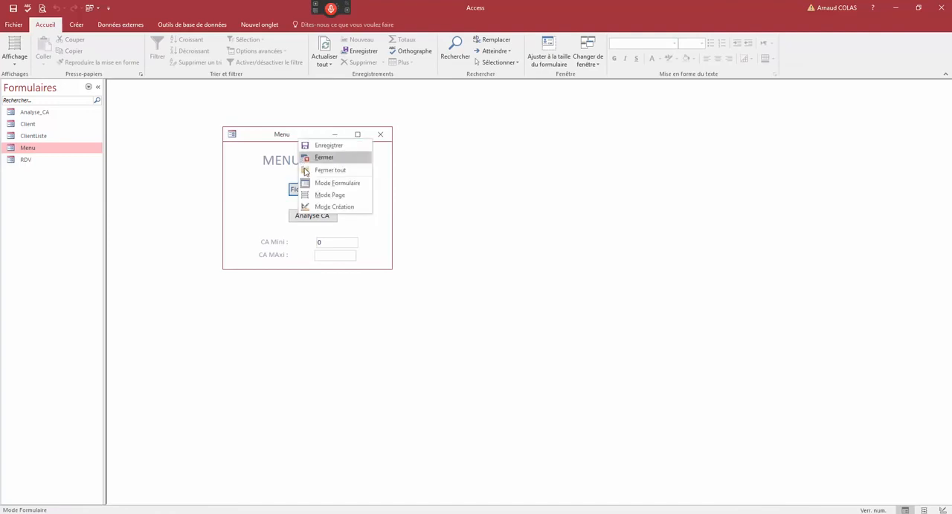
{"action": "left_click", "coordinate": [316, 208]}
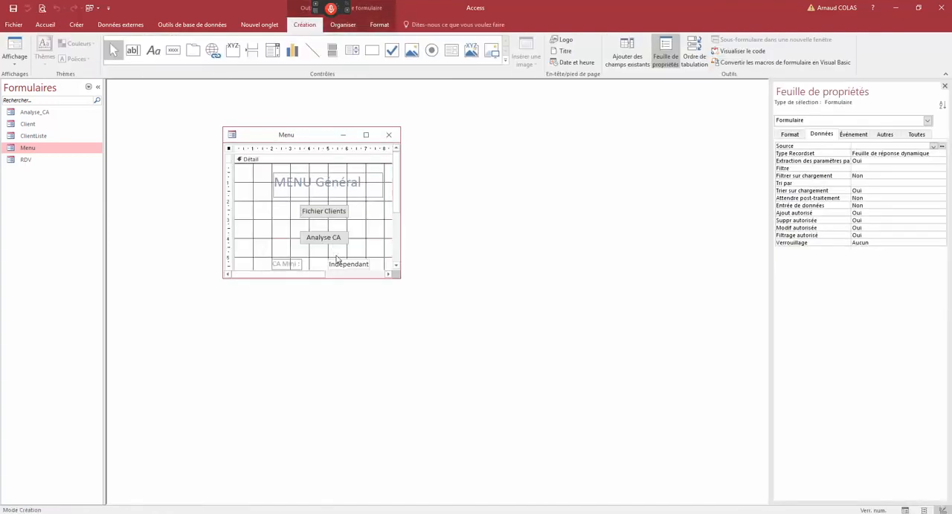
- Review the CA_MAxi text box's default value and text format properties, and set its Format to Standard
{"action": "left_click", "coordinate": [396, 265]}
{"action": "left_click", "coordinate": [362, 240]}
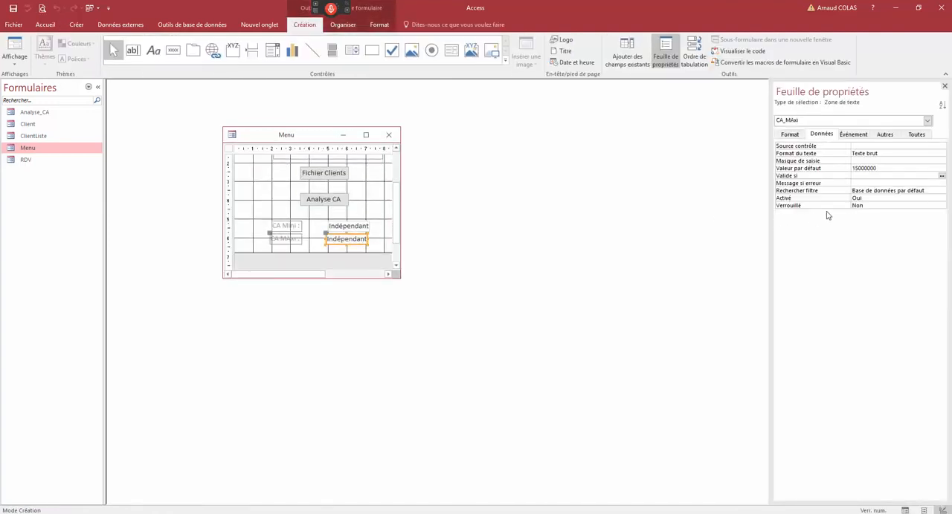
{"action": "left_click", "coordinate": [807, 171]}
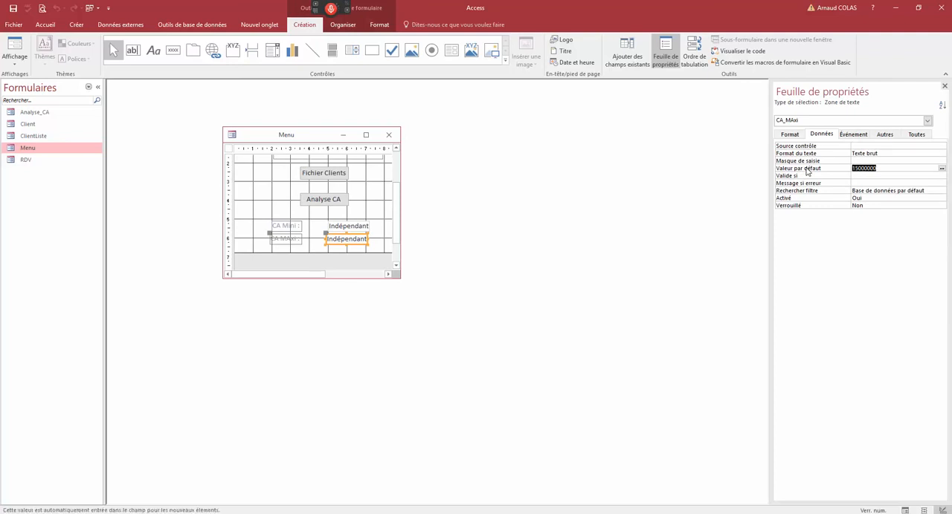
{"action": "left_click", "coordinate": [851, 155]}
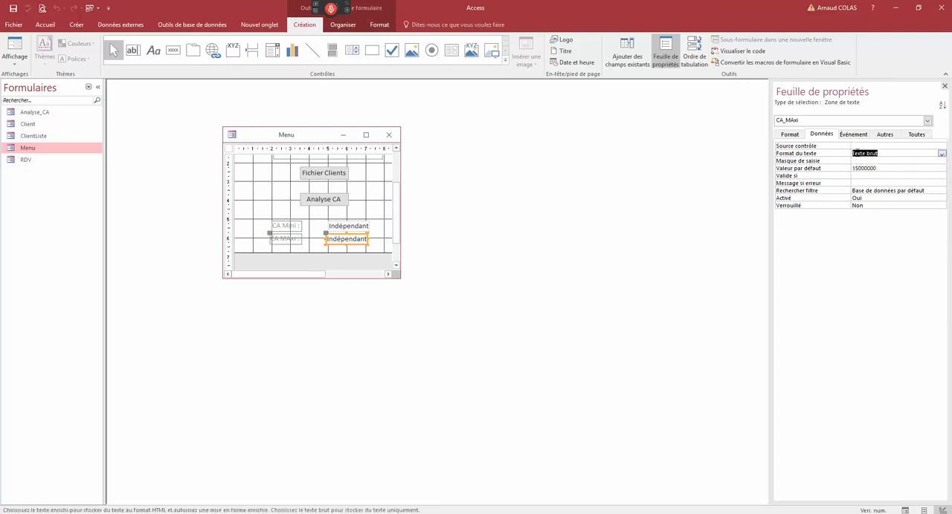
{"action": "left_click", "coordinate": [942, 154]}
{"action": "left_click", "coordinate": [944, 160]}
{"action": "left_click", "coordinate": [916, 134]}
{"action": "left_click", "coordinate": [790, 135]}
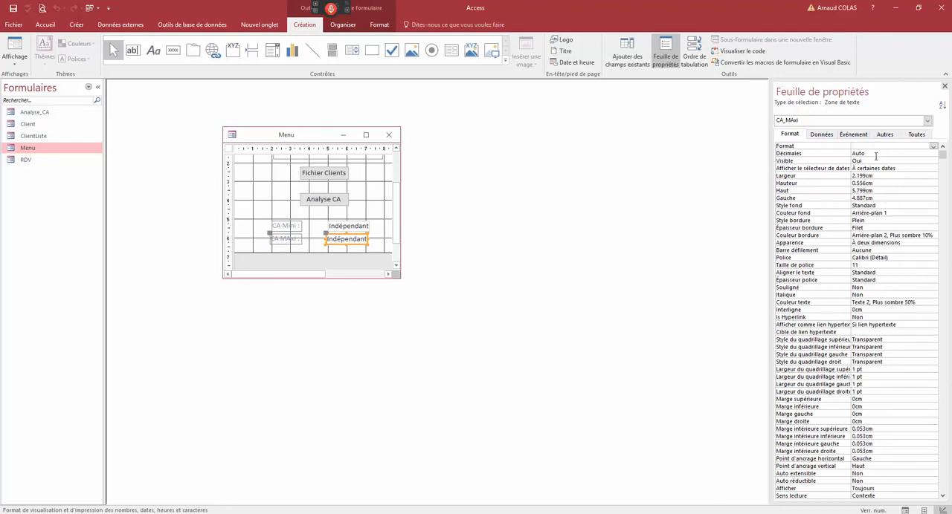
{"action": "left_click", "coordinate": [933, 146]}
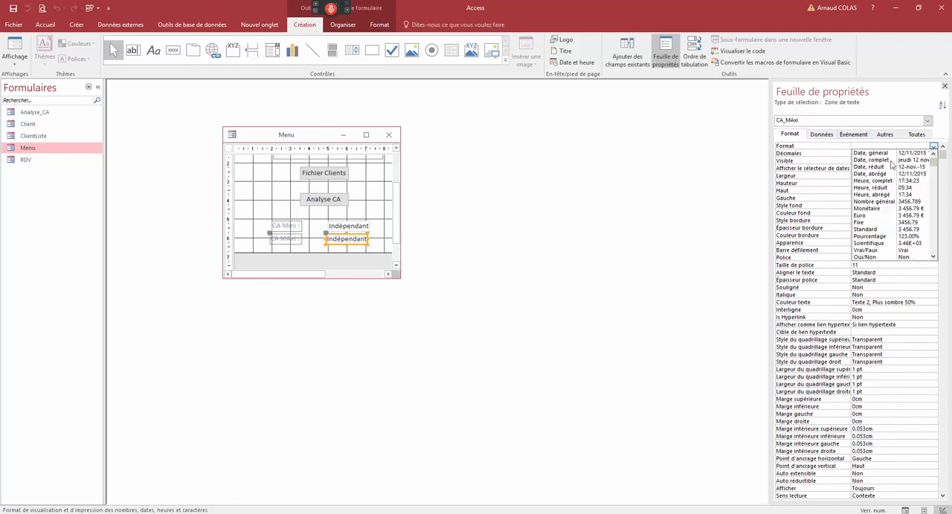
{"action": "left_click", "coordinate": [866, 230]}
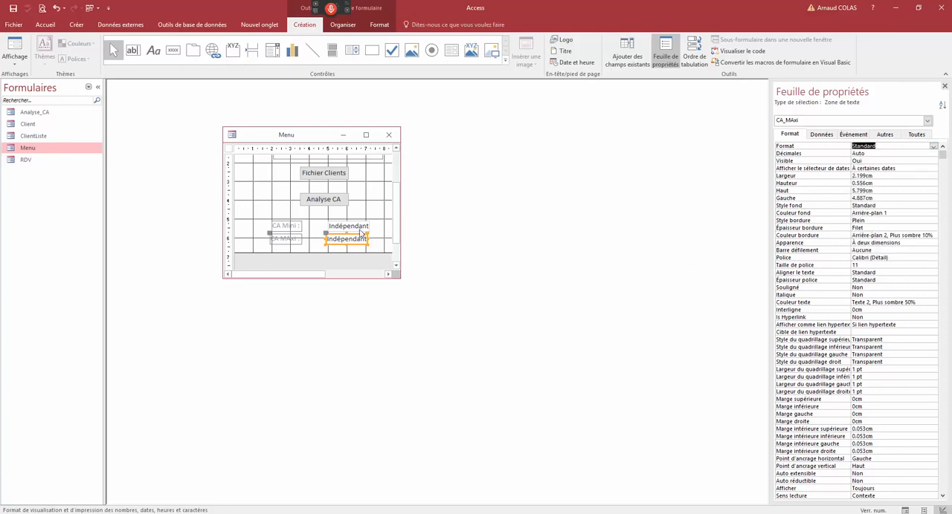
- Set the Format property of the CA_Mini text box to Standard
{"action": "left_click", "coordinate": [360, 228]}
{"action": "left_click", "coordinate": [933, 146]}
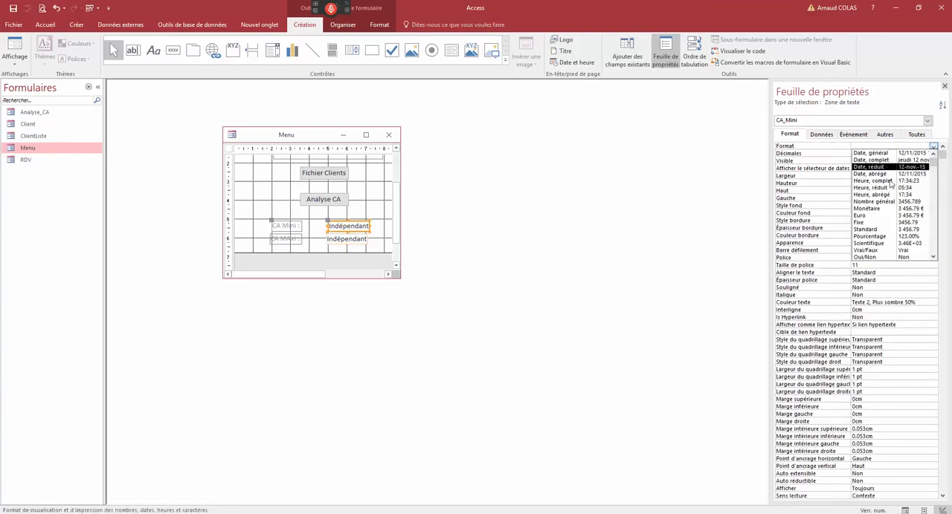
{"action": "left_click", "coordinate": [866, 230]}
- Check the number format of the CA Mini and CA MAxi fields in form view, and reopen the Menu form's design
{"action": "right_click", "coordinate": [316, 134]}
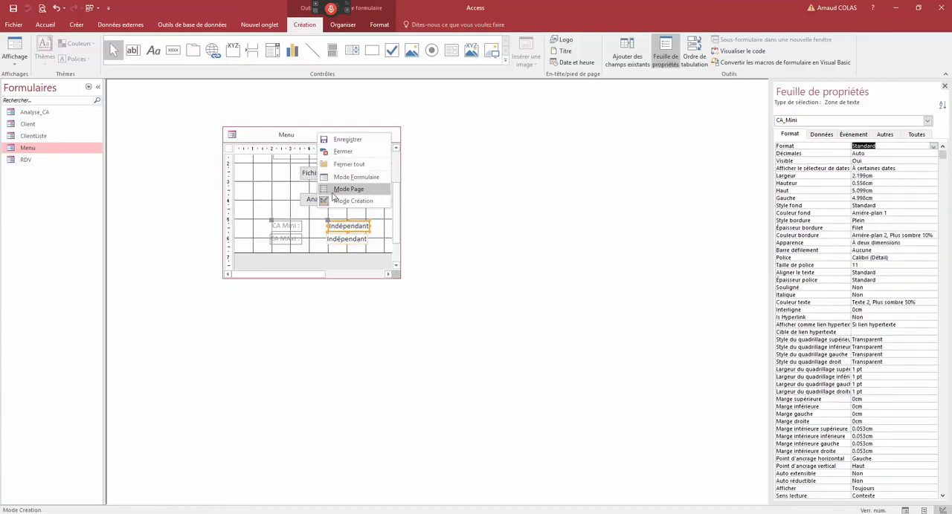
{"action": "left_click", "coordinate": [327, 175]}
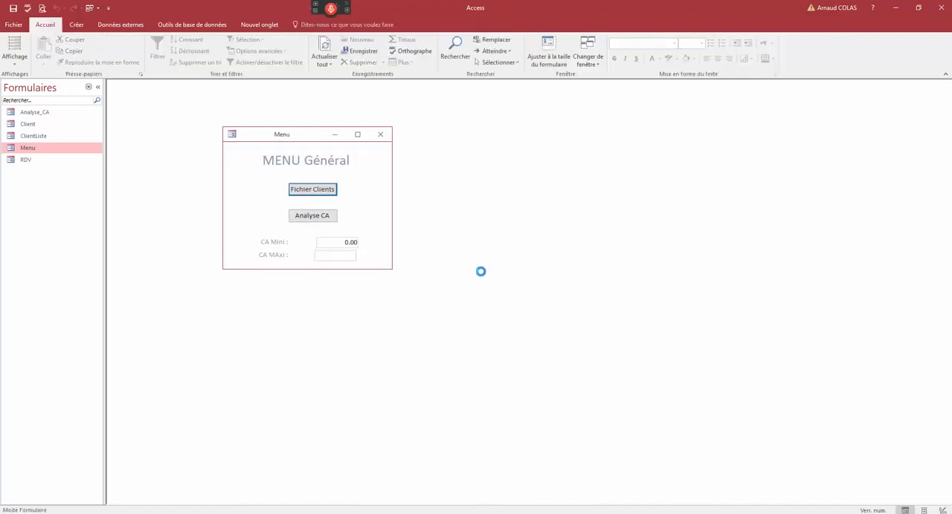
{"action": "left_click", "coordinate": [336, 255]}
{"action": "right_click", "coordinate": [290, 137]}
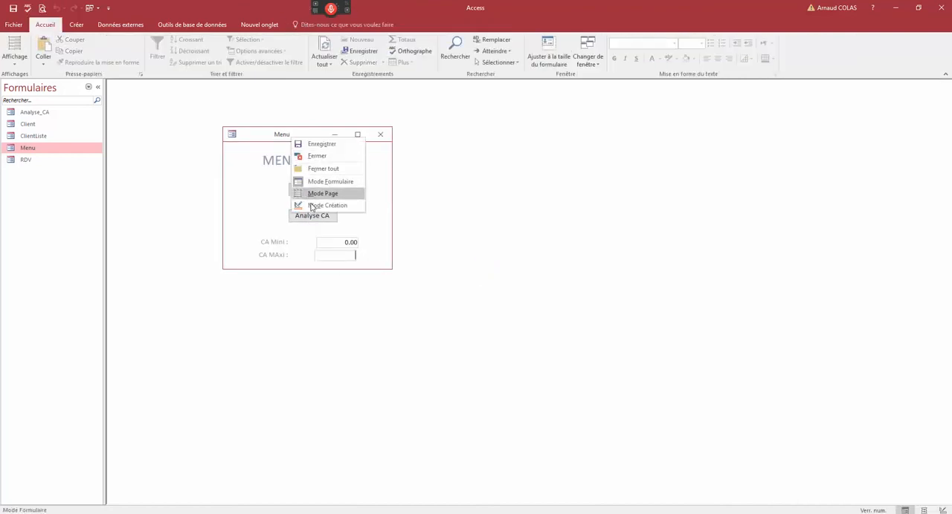
{"action": "left_click", "coordinate": [311, 201]}
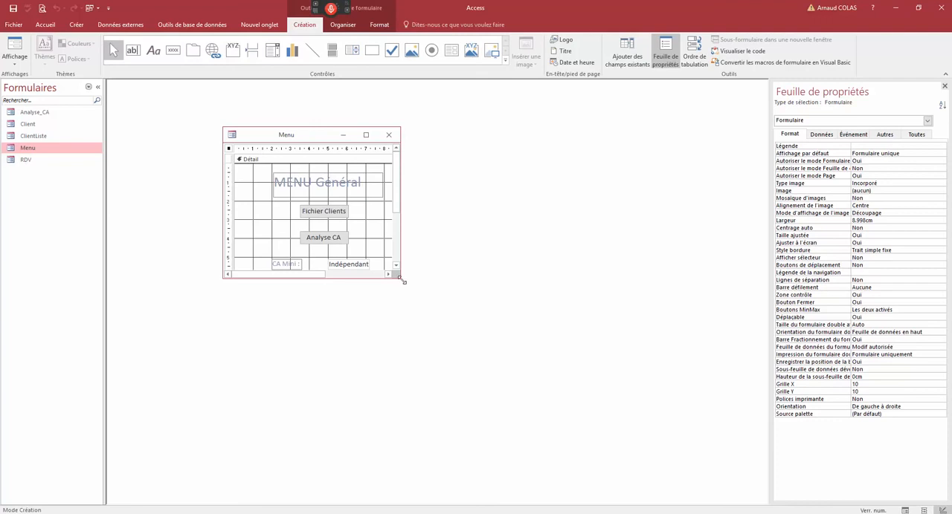
- Enlarge the Menu design window and shift the CA_MAxi text box to about 4.986 cm from the form's left edge, under CA_Mini
{"action": "left_click_drag", "start_coordinate": [403, 282], "coordinate": [447, 300]}
{"action": "left_click", "coordinate": [364, 277]}
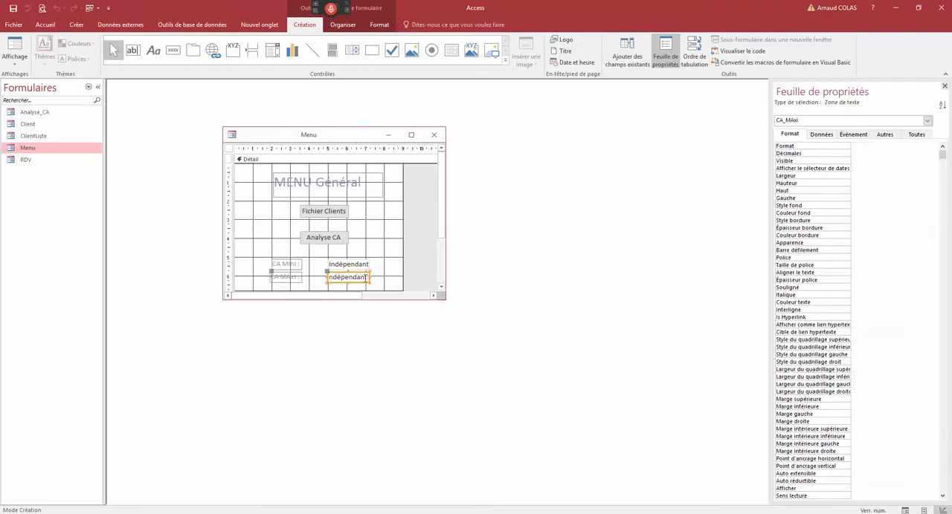
{"action": "left_click", "coordinate": [405, 280]}
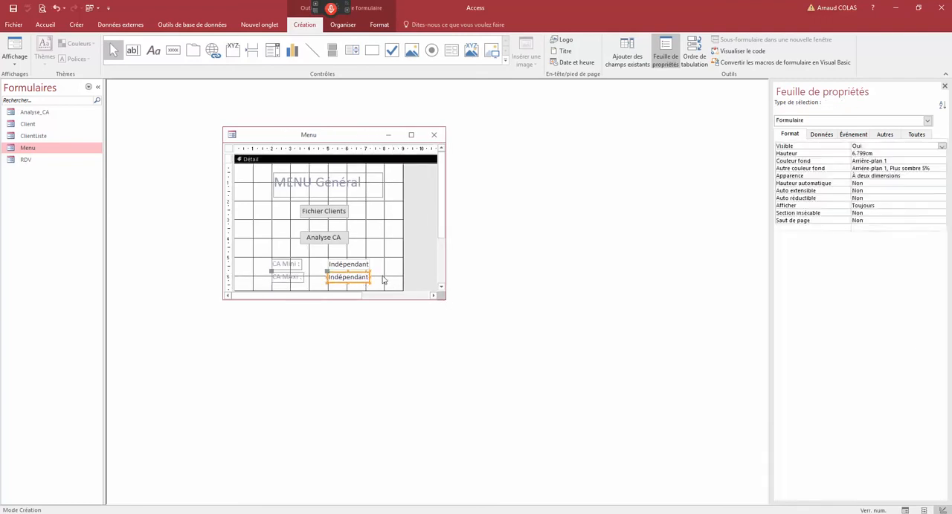
- Set the default value of the CA_MAxi text box to 150000
{"action": "left_click", "coordinate": [917, 136]}
{"action": "left_click", "coordinate": [822, 136]}
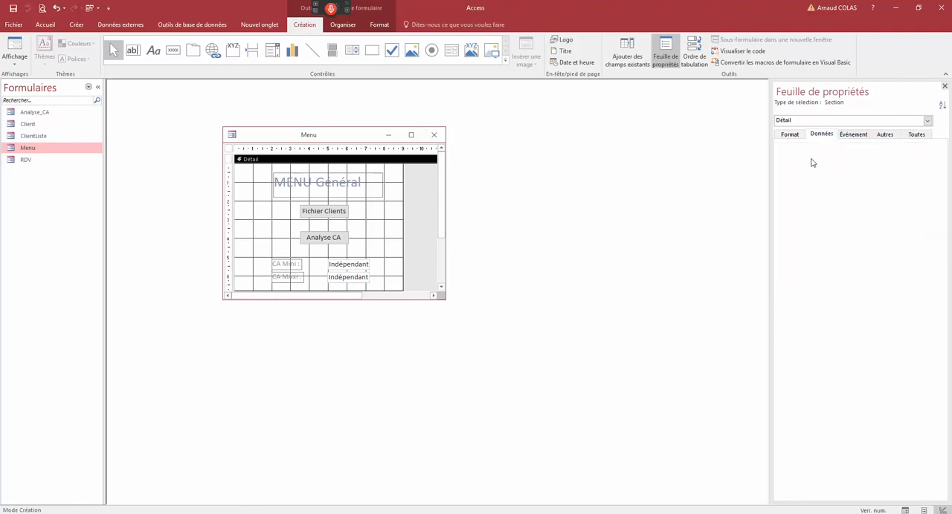
{"action": "left_click", "coordinate": [797, 137]}
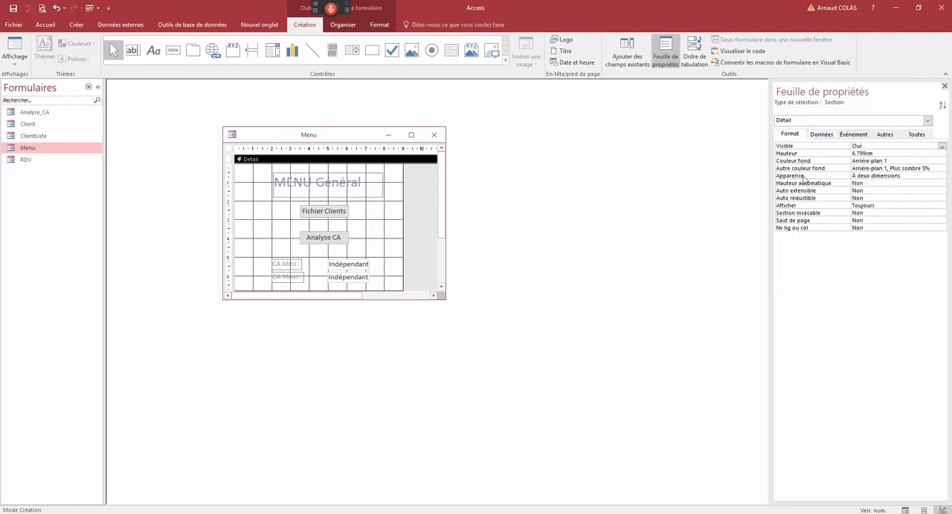
{"action": "left_click", "coordinate": [360, 283]}
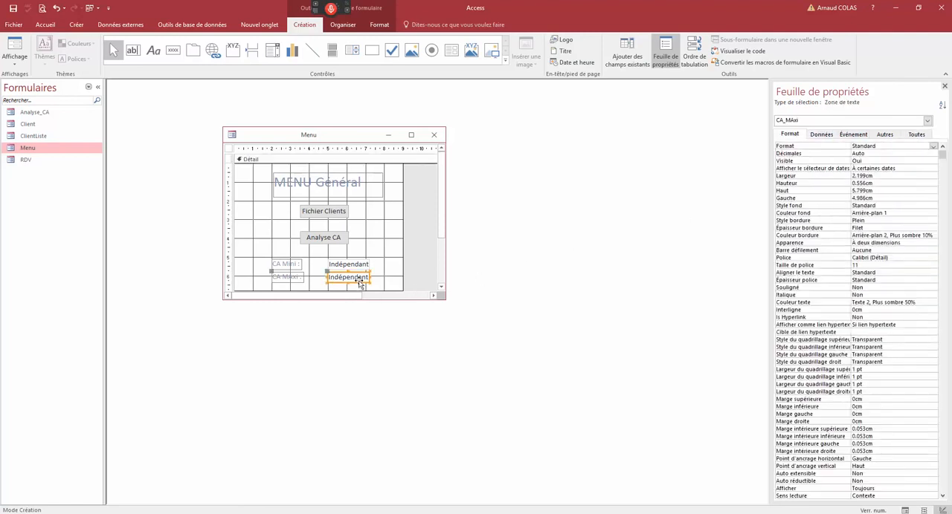
{"action": "left_click", "coordinate": [928, 146]}
{"action": "left_click", "coordinate": [829, 139]}
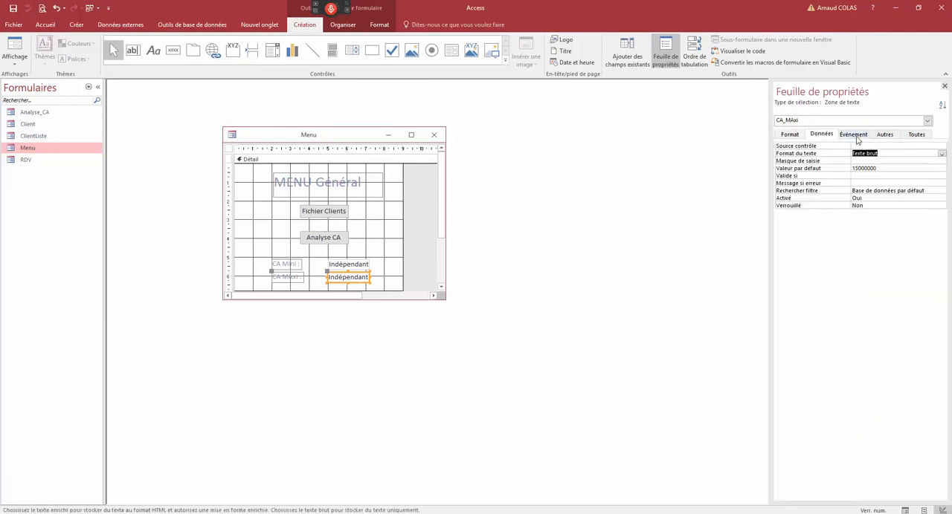
{"action": "left_click", "coordinate": [835, 170]}
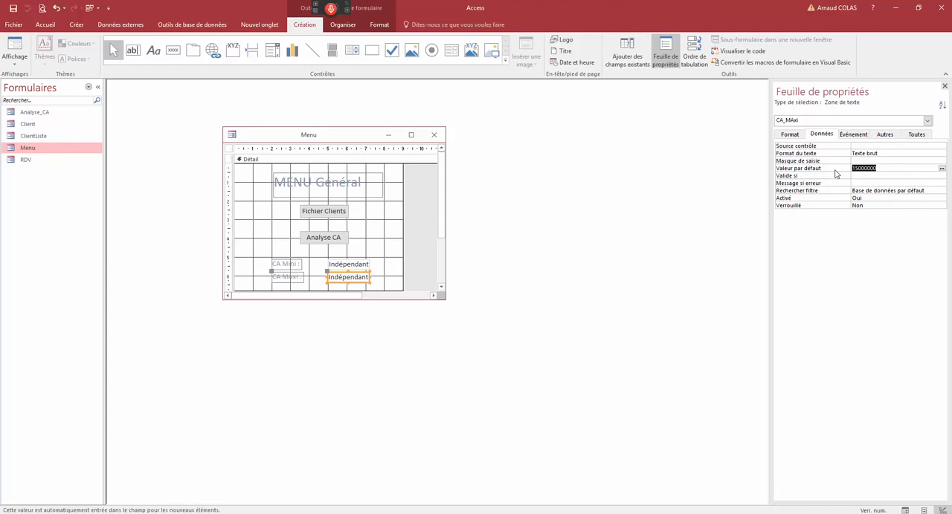
{"action": "type", "text": "15"}
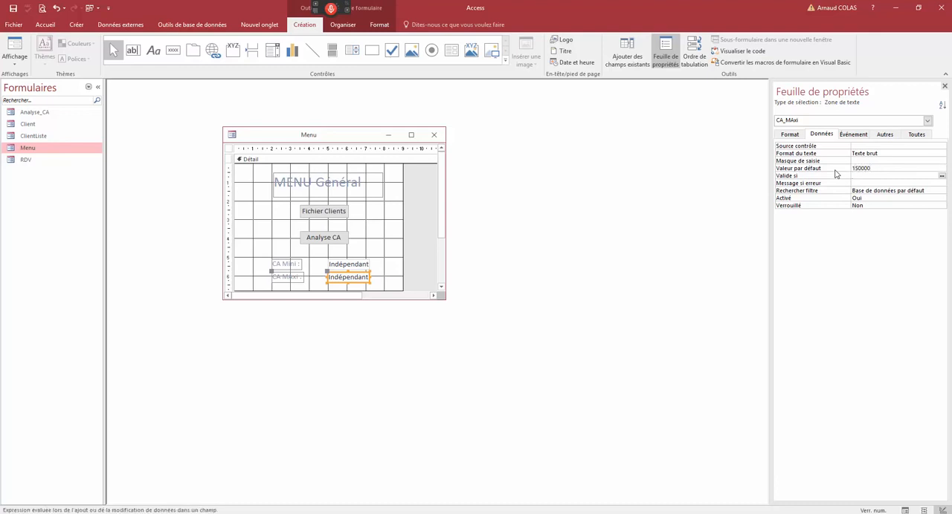
- Display the Menu form in form view, close and reopen it, and check the default values in CA Mini and CA MAxi
{"action": "right_click", "coordinate": [355, 137]}
{"action": "left_click", "coordinate": [380, 165]}
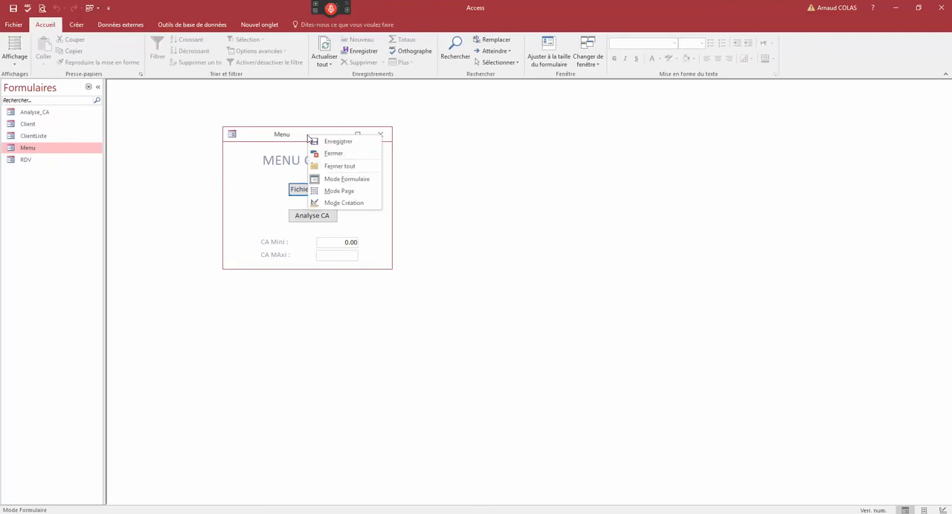
{"action": "right_click", "coordinate": [309, 135]}
{"action": "left_click", "coordinate": [338, 203]}
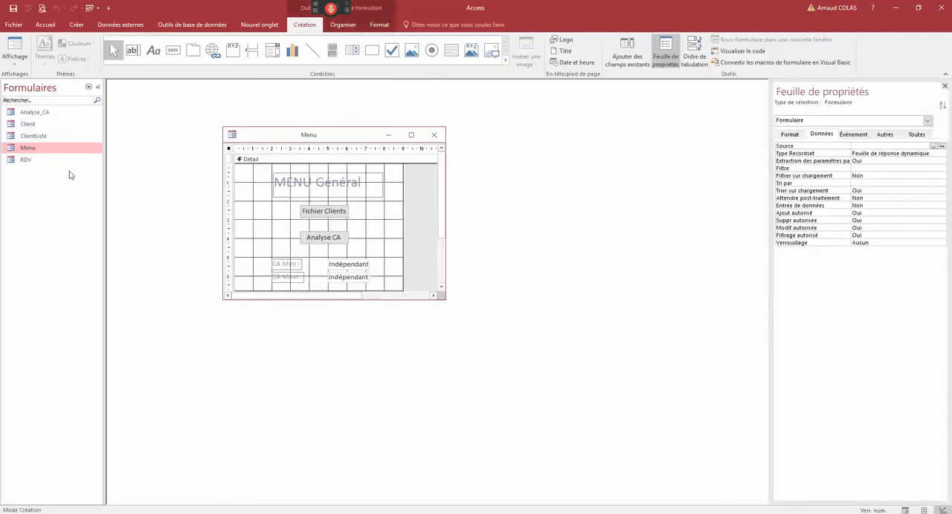
{"action": "left_click", "coordinate": [15, 44]}
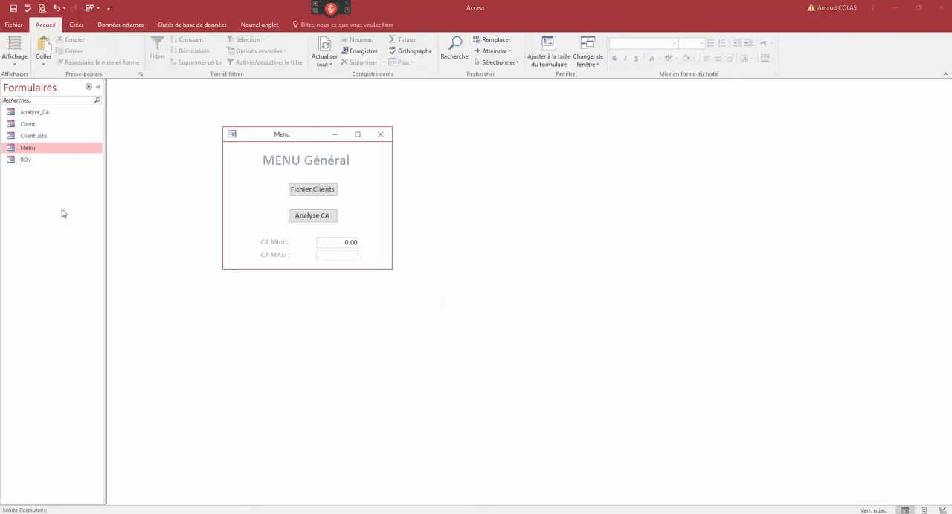
{"action": "left_click", "coordinate": [382, 137]}
{"action": "double_click", "coordinate": [82, 151]}
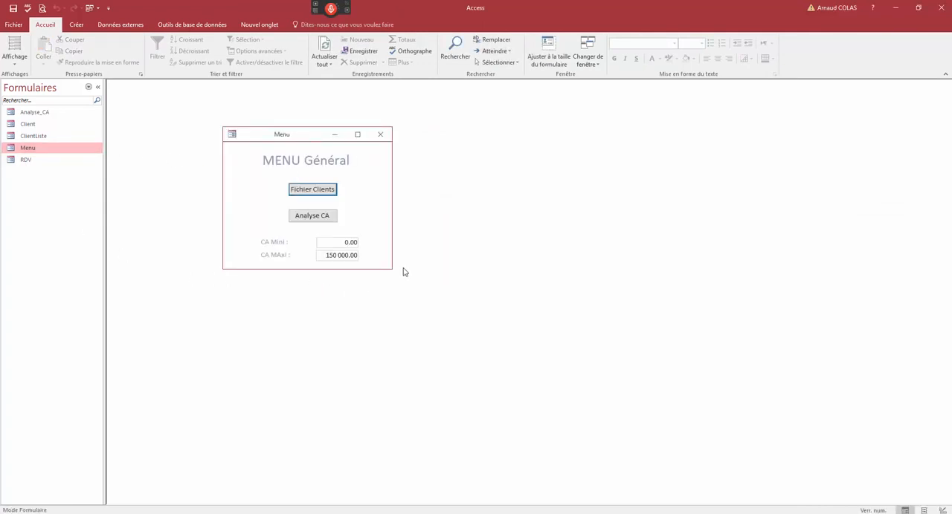
{"action": "left_click", "coordinate": [350, 244]}
{"action": "left_click", "coordinate": [345, 254]}
- List the database's queries and open the Analyse CA query in design view, with the Menu form moved clear beside it
{"action": "mouse_move", "coordinate": [281, 139]}
{"action": "left_mouse_down"}
{"action": "mouse_move", "coordinate": [304, 145]}
{"action": "mouse_move", "coordinate": [266, 127]}
{"action": "left_mouse_up"}
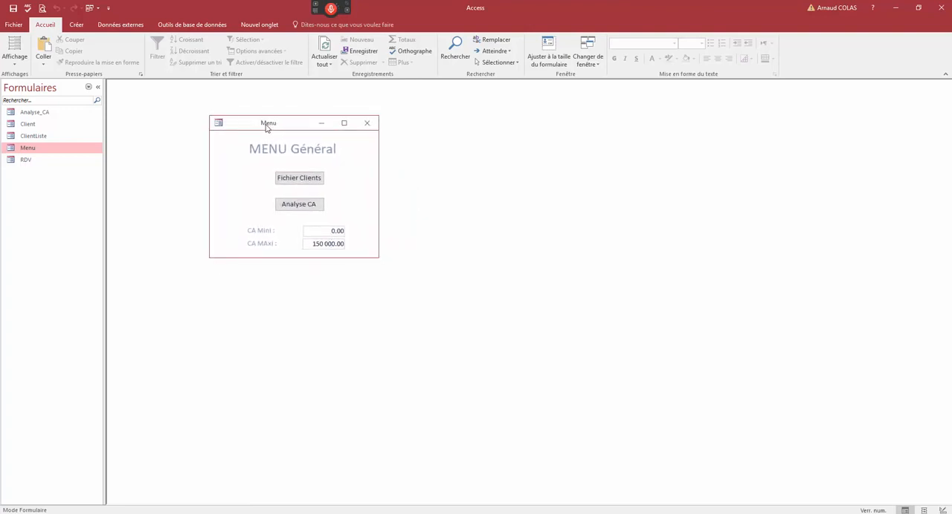
{"action": "left_click", "coordinate": [90, 88]}
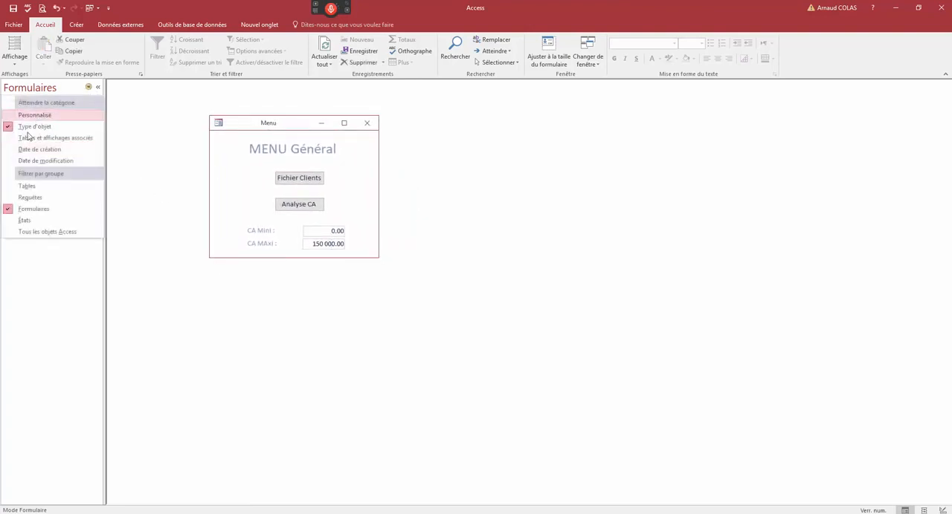
{"action": "left_click", "coordinate": [31, 198]}
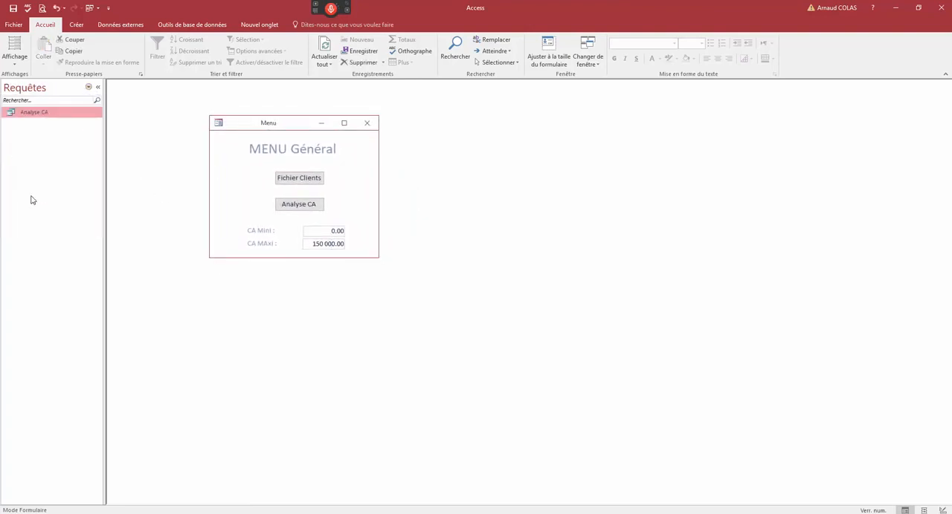
{"action": "right_click", "coordinate": [39, 113]}
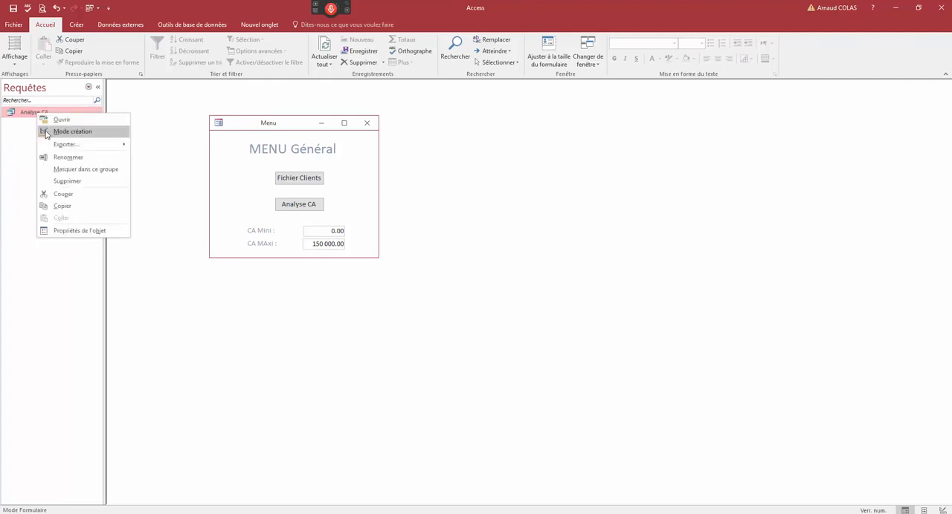
{"action": "left_click", "coordinate": [45, 131]}
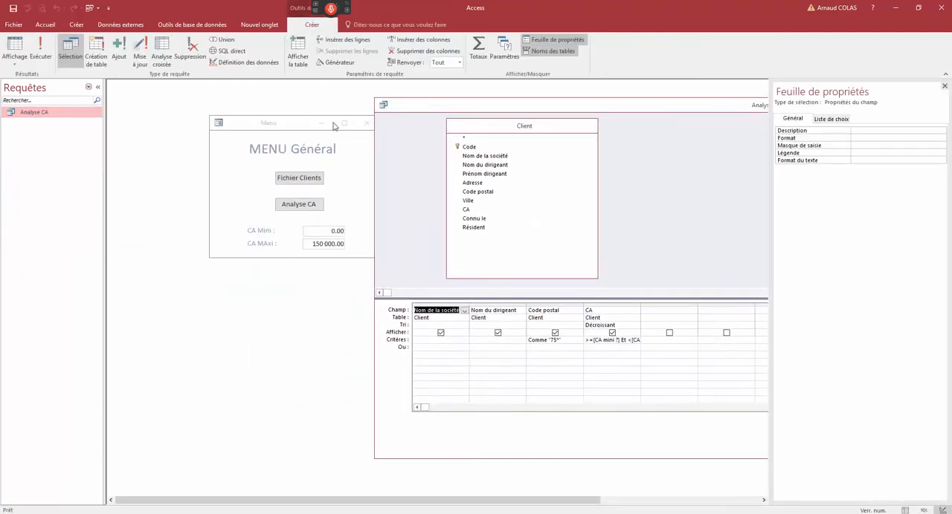
{"action": "left_click", "coordinate": [331, 123]}
- Widen the CA column in the query grid to read its full criterion, and compare it with the Menu form's CA Mini and CA MAxi fields
{"action": "left_click", "coordinate": [609, 340]}
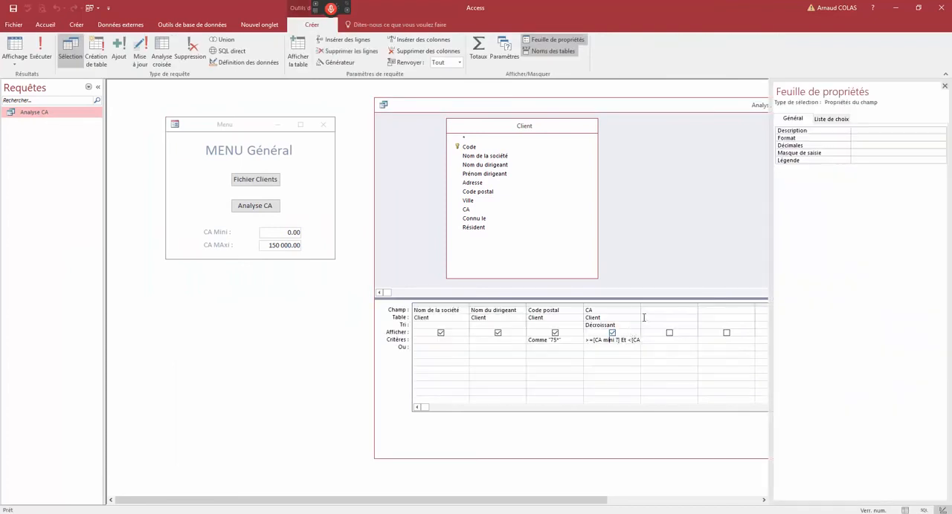
{"action": "left_click_drag", "start_coordinate": [687, 306], "coordinate": [699, 306]}
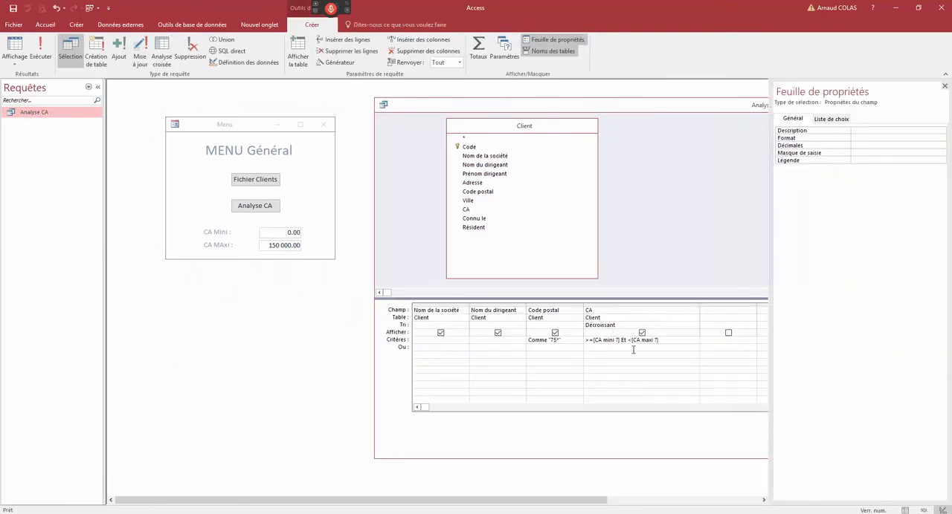
{"action": "left_click_drag", "start_coordinate": [592, 340], "coordinate": [608, 340]}
{"action": "left_click", "coordinate": [261, 245]}
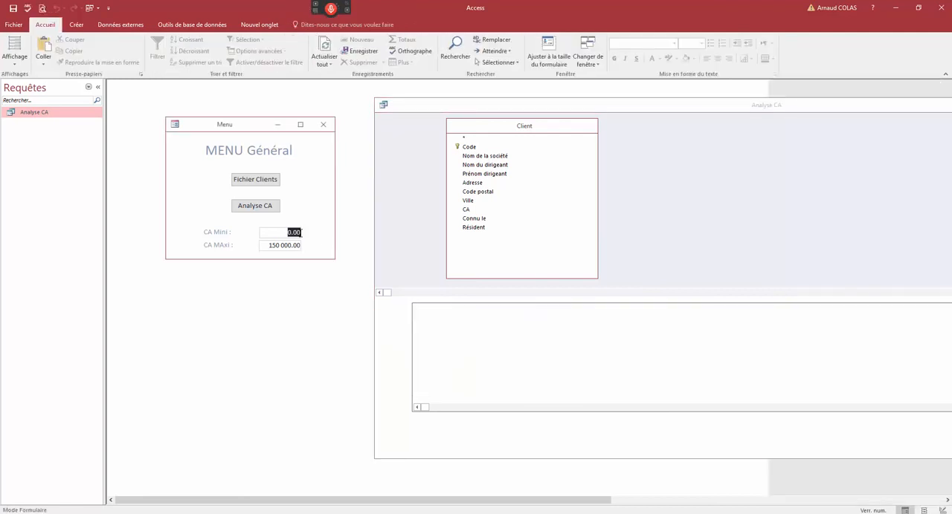
{"action": "left_click", "coordinate": [289, 245]}
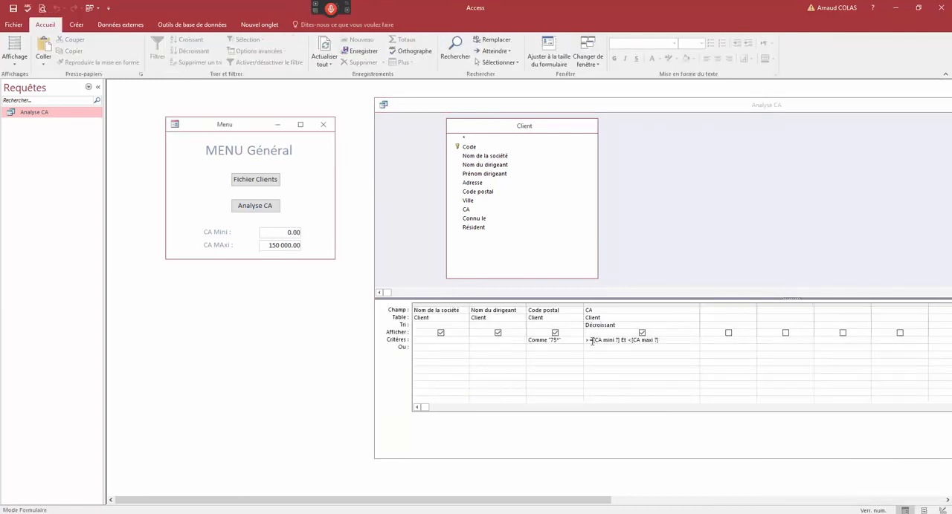
- Replace the [CA mini ?] parameter in the CA criterion with the form reference forms!menu!CA_Mni
{"action": "left_click_drag", "start_coordinate": [593, 339], "coordinate": [620, 341]}
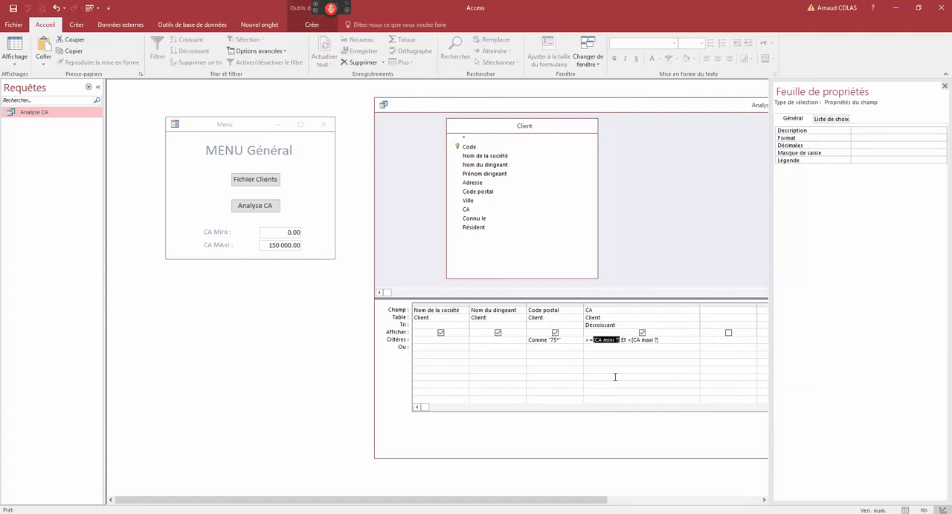
{"action": "type", "text": "forms"}
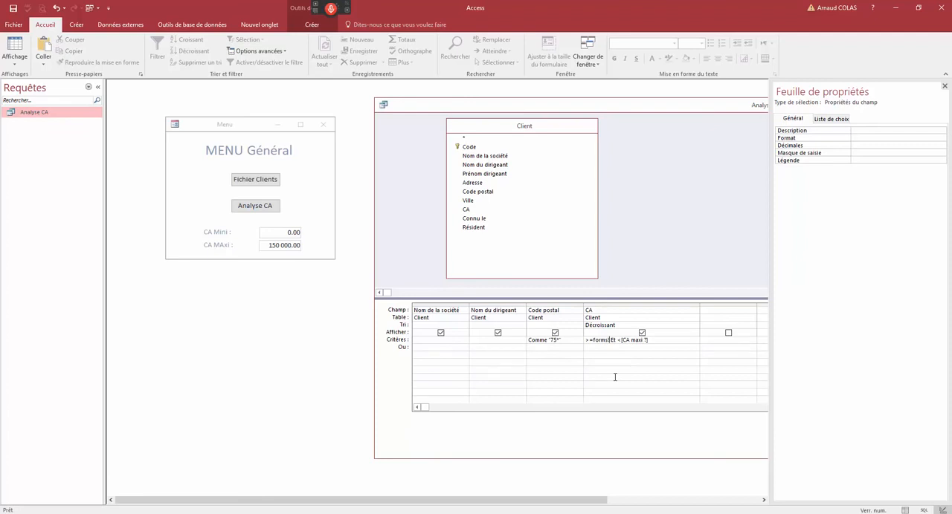
{"action": "type", "text": "!menu!CA_Mini"}
- Replace the [CA maxi ?] parameter with forms!Menu!Ca_Maxi, validate the criterion and fit the CA column to its full width
{"action": "key", "text": "shift+Right"}
{"action": "key", "text": "shift+Right"}
{"action": "key", "text": "shift+Right"}
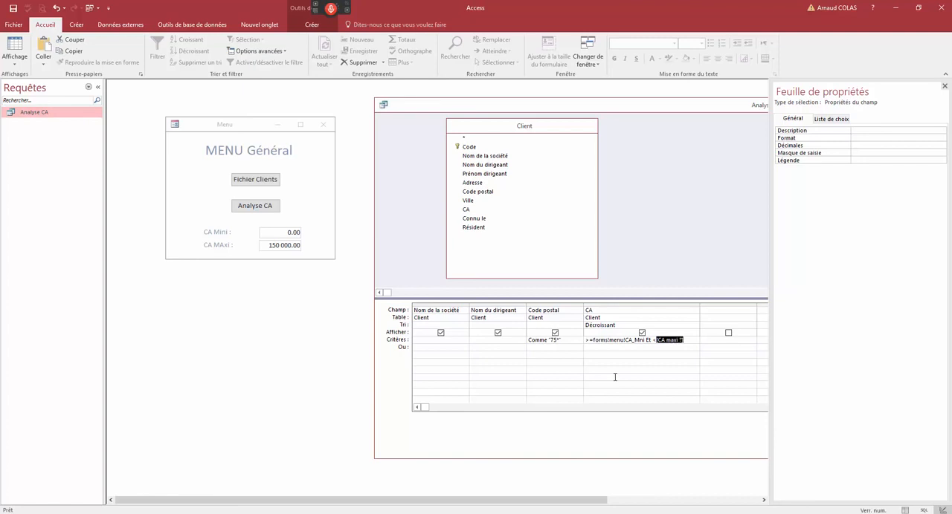
{"action": "type", "text": "forms!Menu"}
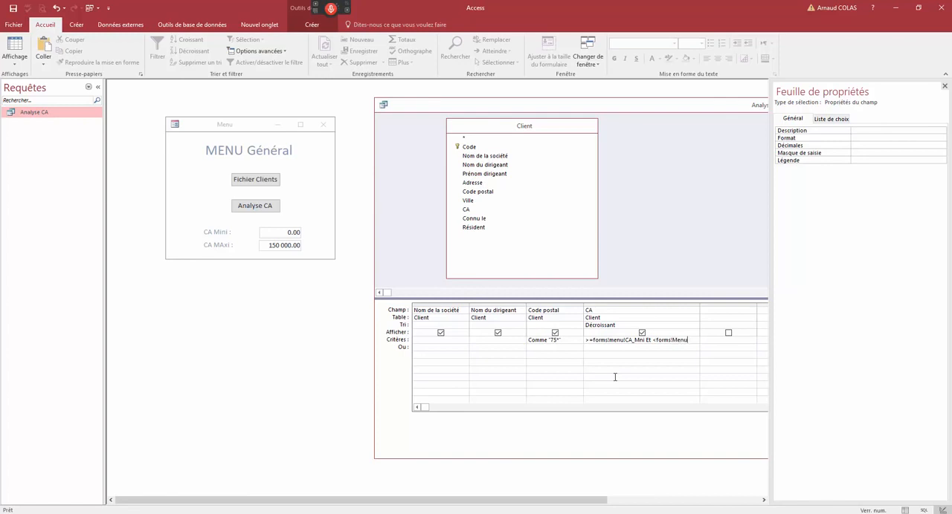
{"action": "type", "text": "!Ca_Maxi"}
{"action": "key", "text": "Down"}
{"action": "double_click", "coordinate": [699, 303]}
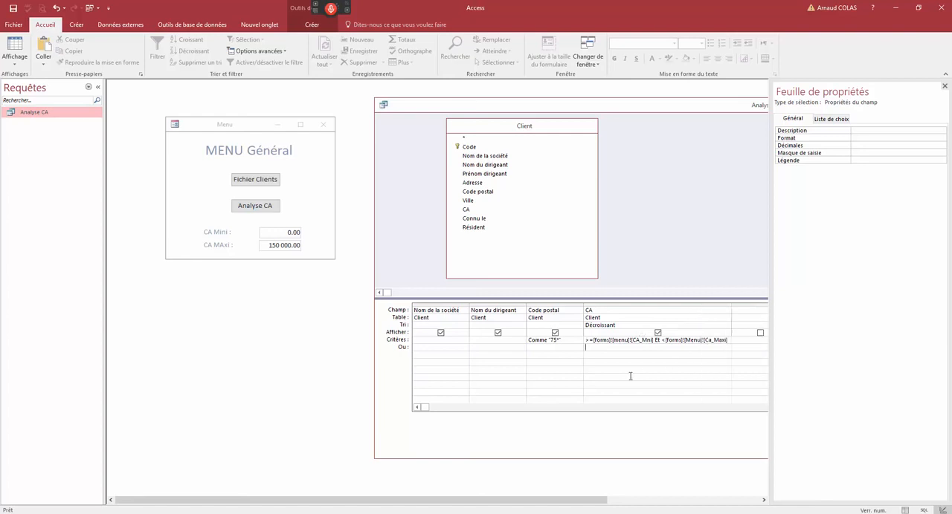
- Check the Analyse CA query's records in datasheet view and return to its design
{"action": "left_click_drag", "start_coordinate": [593, 342], "coordinate": [609, 342]}
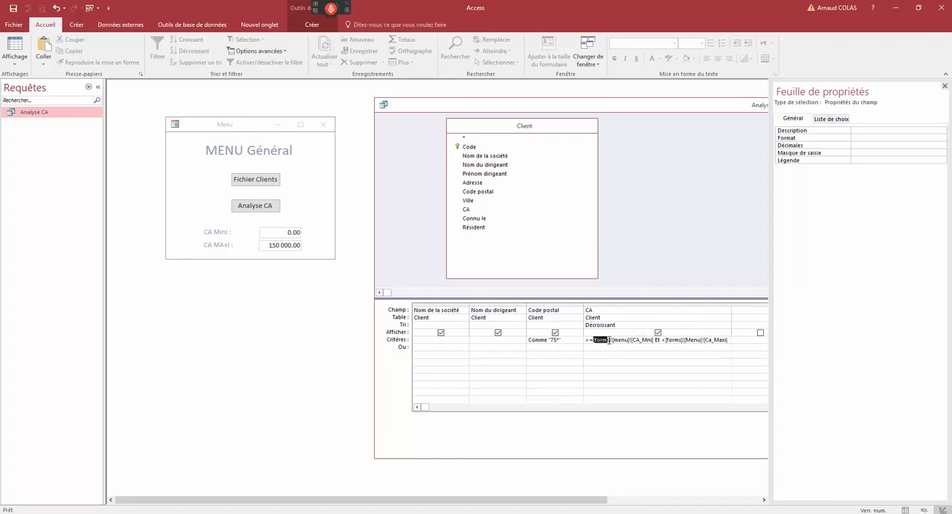
{"action": "left_click", "coordinate": [608, 368]}
{"action": "right_click", "coordinate": [443, 110]}
{"action": "left_click", "coordinate": [476, 176]}
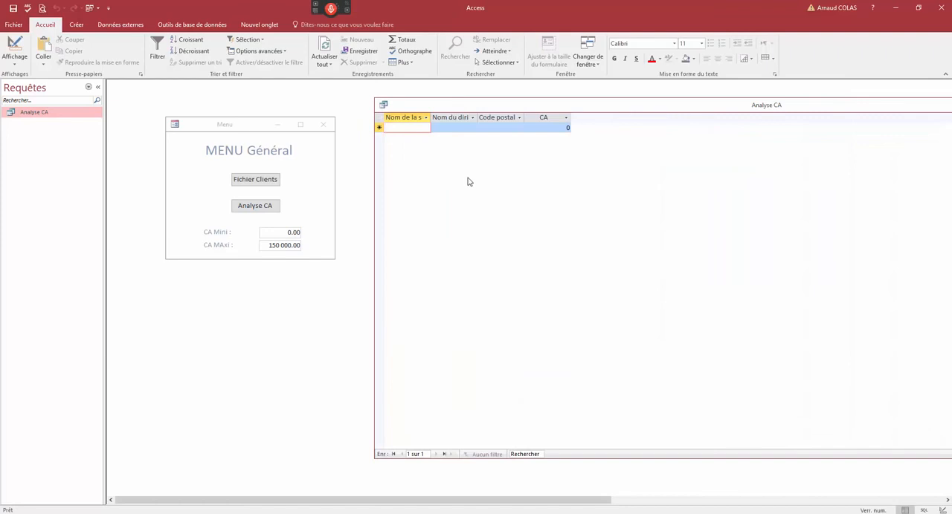
{"action": "right_click", "coordinate": [447, 110]}
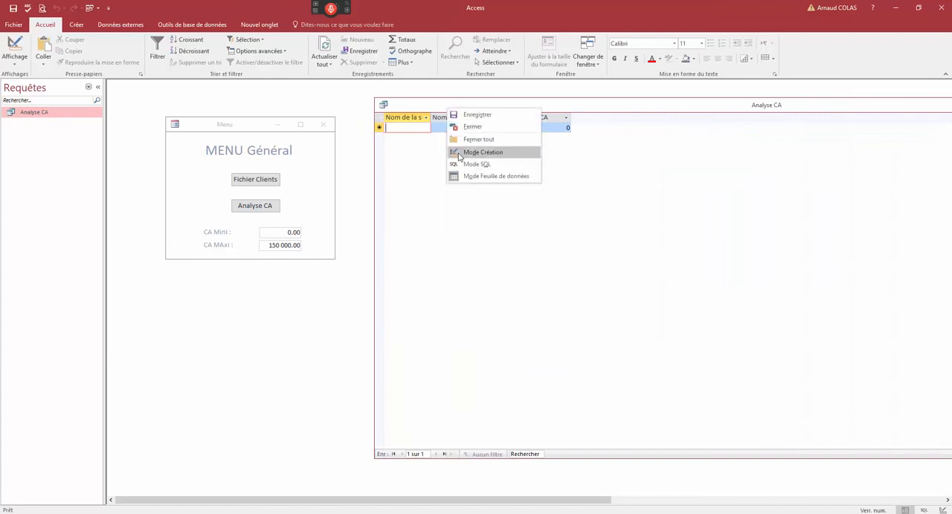
{"action": "left_click", "coordinate": [476, 152]}
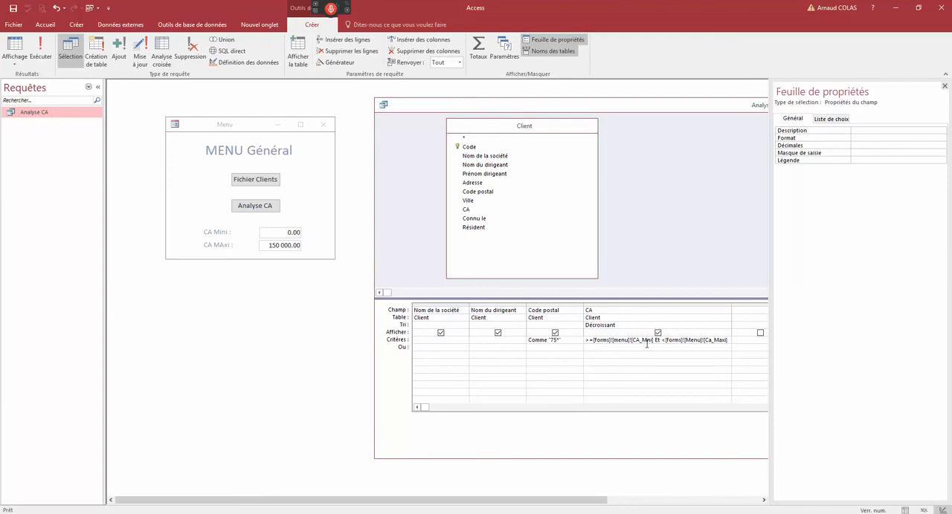
- Correct the lower-limit reference to CA_Mini, check the query in datasheet view, and close it with the changes saved
{"action": "type", "text": "i"}
{"action": "right_click", "coordinate": [257, 126]}
{"action": "right_click", "coordinate": [423, 107]}
{"action": "left_click", "coordinate": [461, 175]}
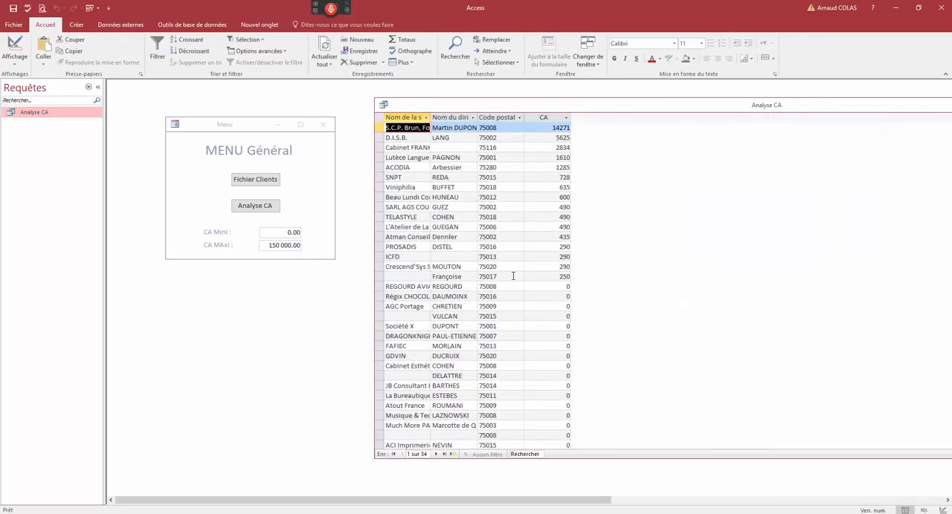
{"action": "double_click", "coordinate": [383, 106]}
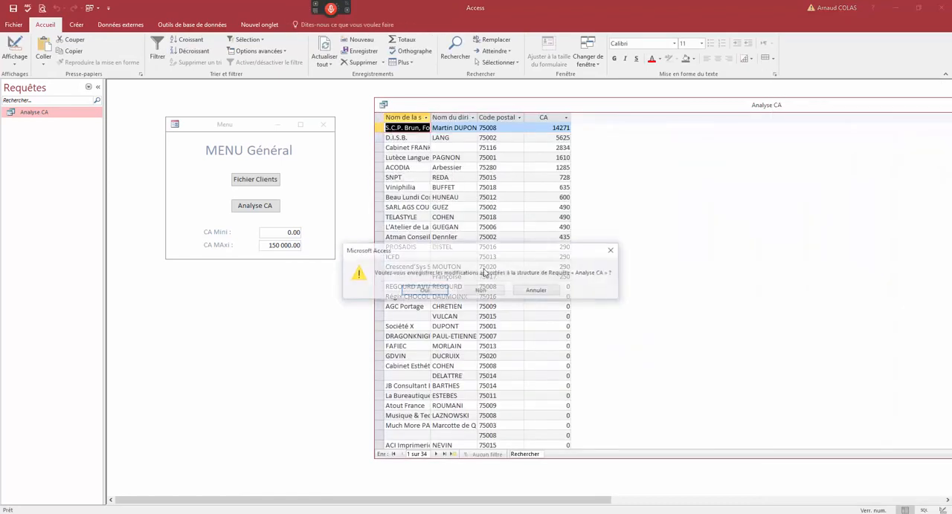
{"action": "left_click", "coordinate": [431, 294]}
- Set CA MAxi to 0 on the Menu form, open the Analyse_CA form to check its records, and close it
{"action": "left_click_drag", "start_coordinate": [270, 246], "coordinate": [304, 246]}
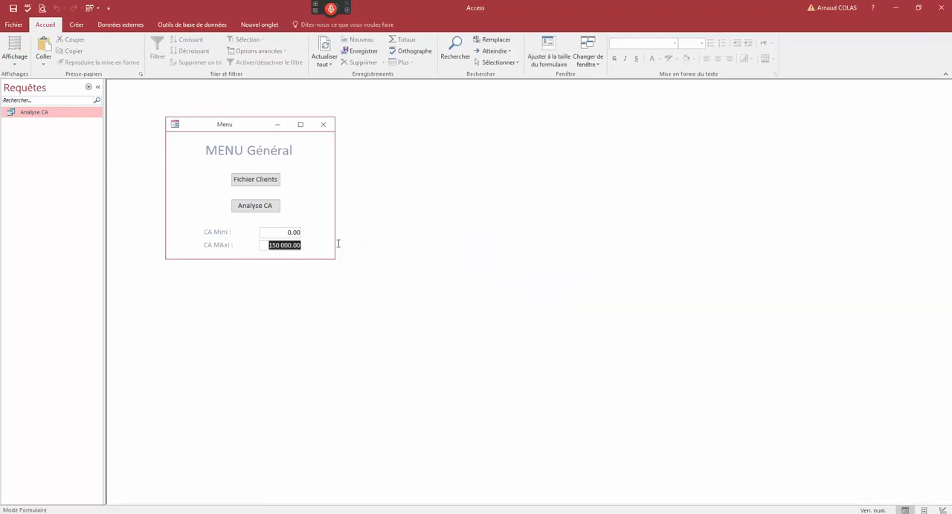
{"action": "type", "text": "0"}
{"action": "left_click", "coordinate": [272, 206]}
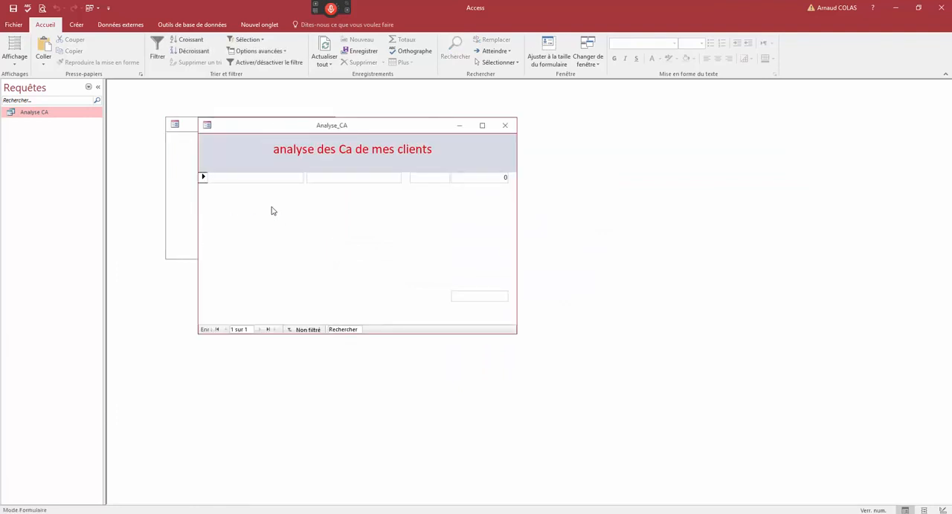
{"action": "left_click", "coordinate": [504, 124]}
- Set CA MAxi to 5000, open the Analyse_CA form beside the Menu to check the listed clients' CA values, and close it
{"action": "left_click_drag", "start_coordinate": [281, 232], "coordinate": [341, 231]}
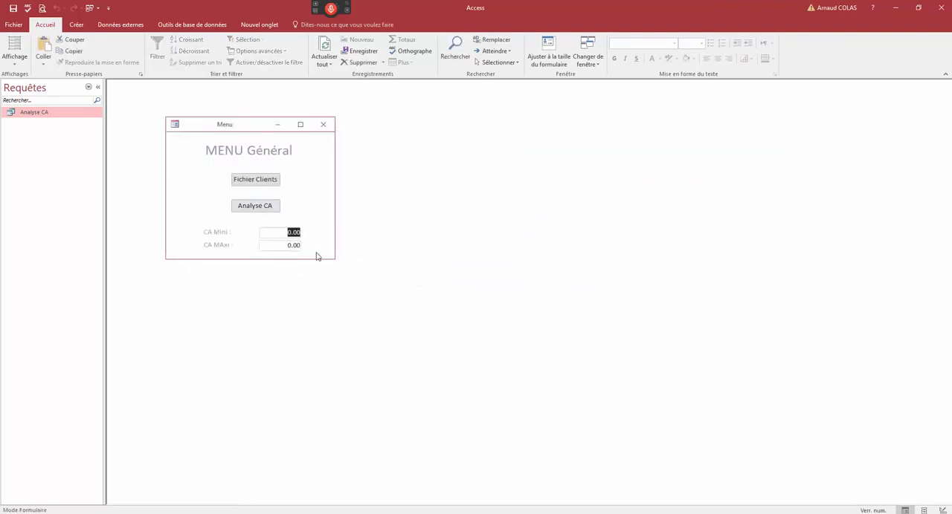
{"action": "left_click_drag", "start_coordinate": [286, 247], "coordinate": [344, 240]}
{"action": "type", "text": "5000"}
{"action": "left_click", "coordinate": [272, 208]}
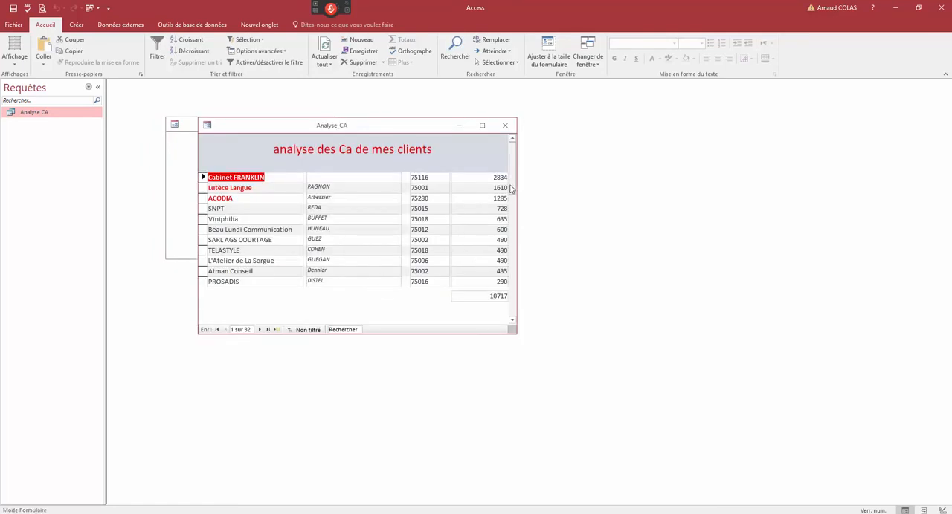
{"action": "left_click_drag", "start_coordinate": [511, 189], "coordinate": [509, 158]}
{"action": "left_click_drag", "start_coordinate": [422, 128], "coordinate": [579, 120]}
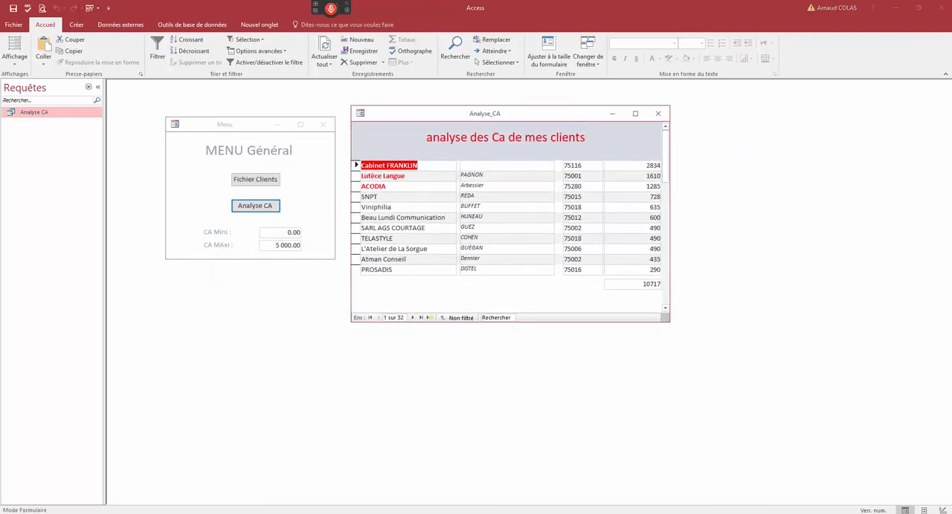
{"action": "left_click", "coordinate": [641, 168]}
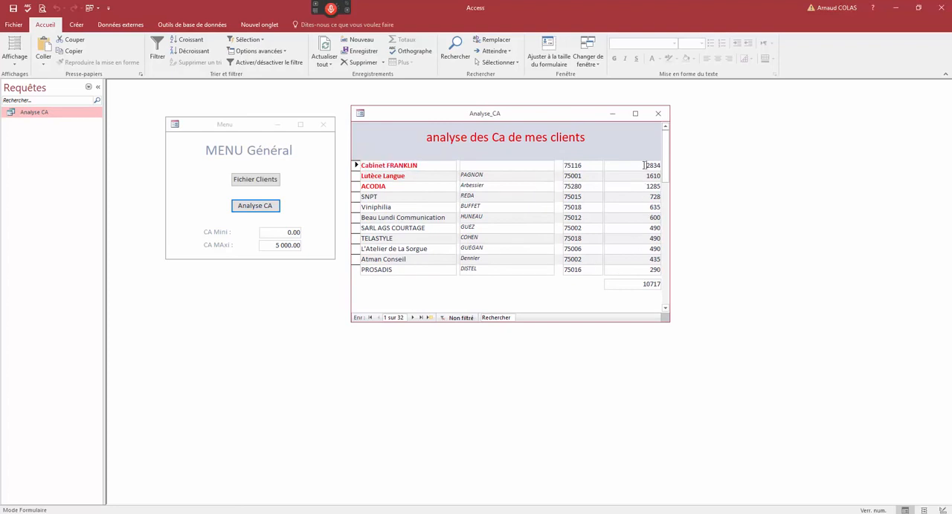
{"action": "left_click", "coordinate": [657, 113]}
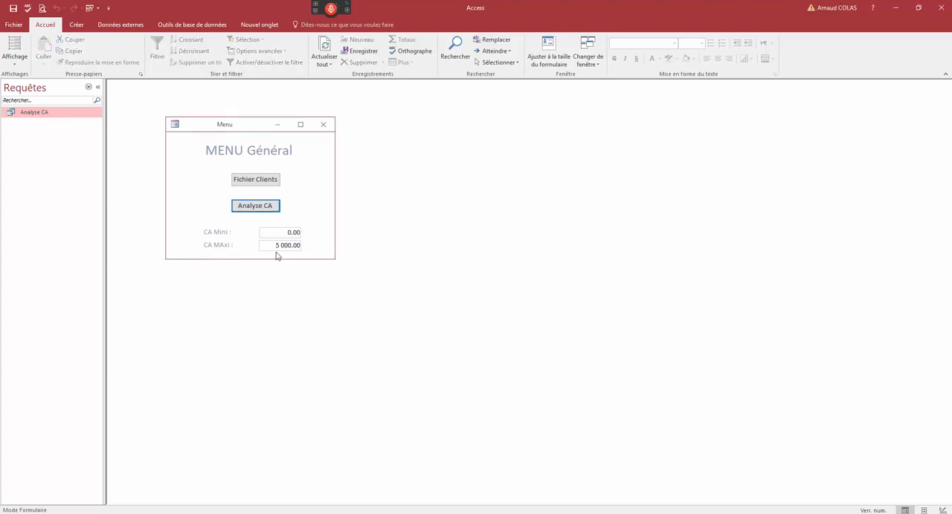
- Set CA MAxi to 1000, reopen the Analyse_CA form to review the whole client list, and close it
{"action": "left_click_drag", "start_coordinate": [275, 246], "coordinate": [301, 246]}
{"action": "type", "text": "1000"}
{"action": "key", "text": "Return"}
{"action": "key", "text": "Return"}
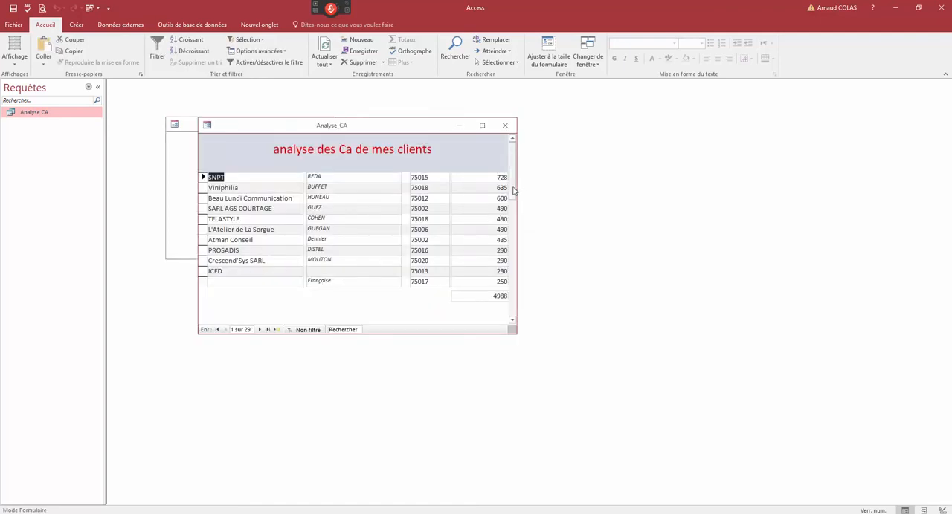
{"action": "left_click_drag", "start_coordinate": [512, 191], "coordinate": [511, 142]}
{"action": "left_click_drag", "start_coordinate": [513, 190], "coordinate": [519, 260]}
{"action": "left_click", "coordinate": [497, 240]}
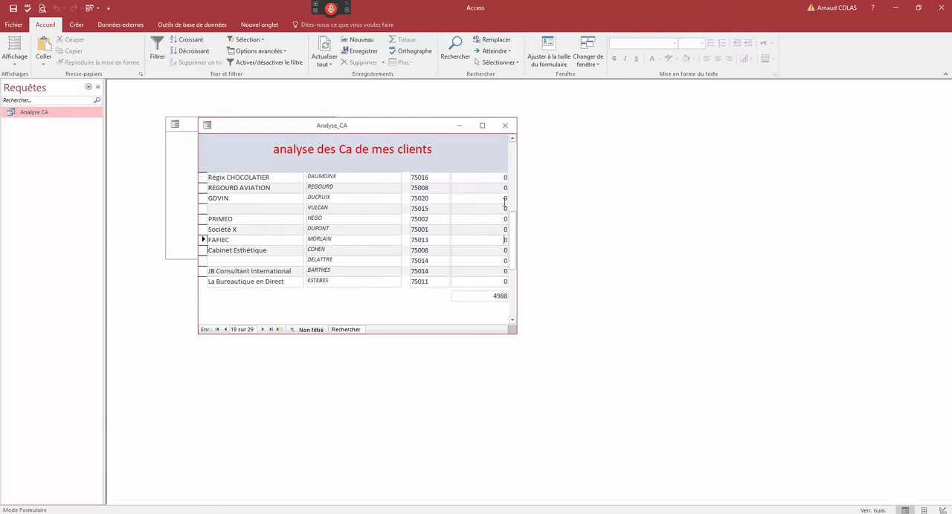
{"action": "left_click", "coordinate": [504, 125]}
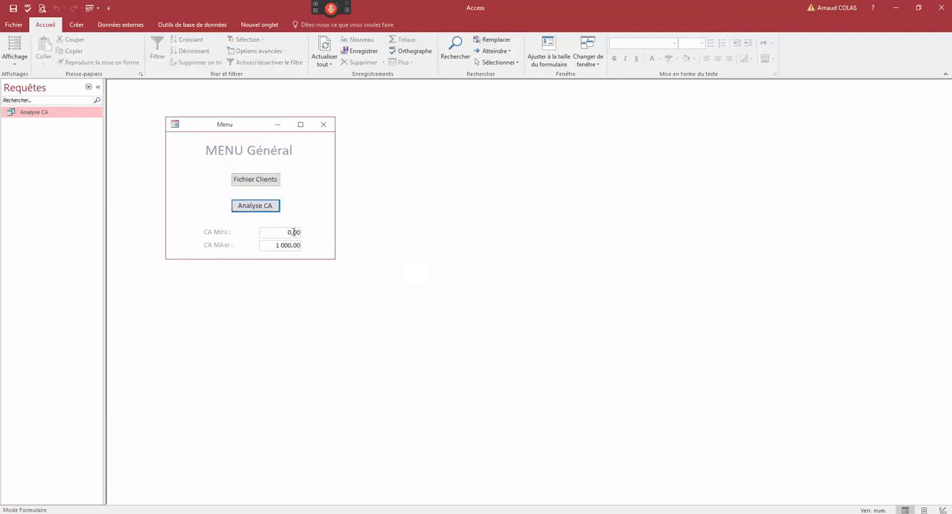
- Change the upper-limit operator in the Analyse CA query's CA criterion from < to <=, and close the query with the changes saved
{"action": "right_click", "coordinate": [50, 114]}
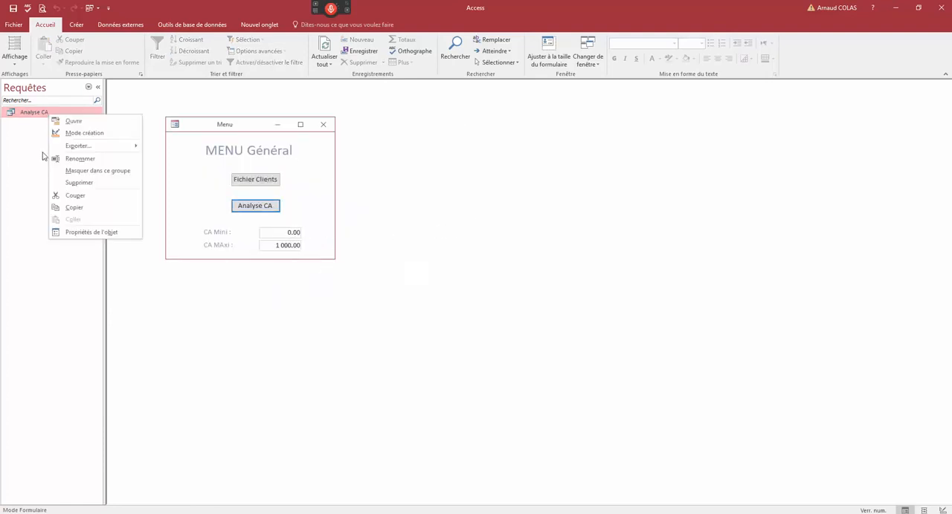
{"action": "left_click", "coordinate": [80, 133]}
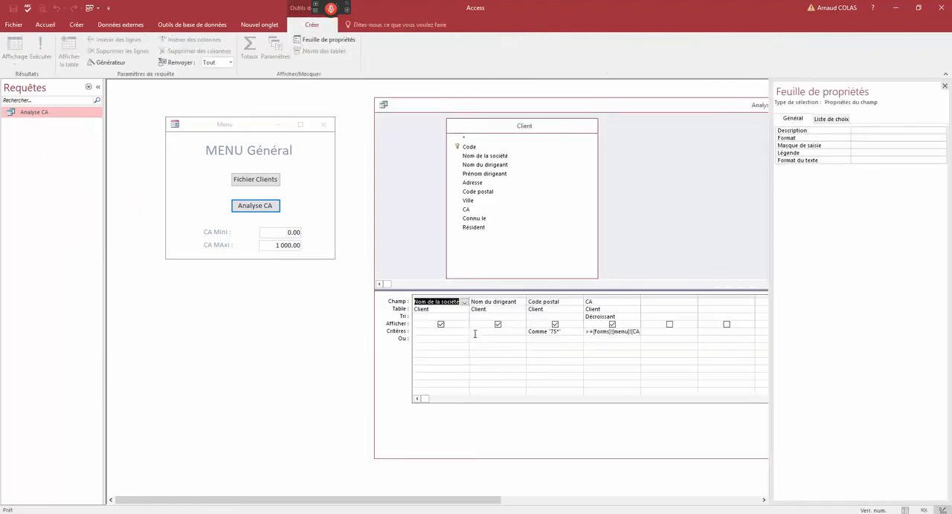
{"action": "double_click", "coordinate": [641, 297]}
{"action": "left_click", "coordinate": [664, 335]}
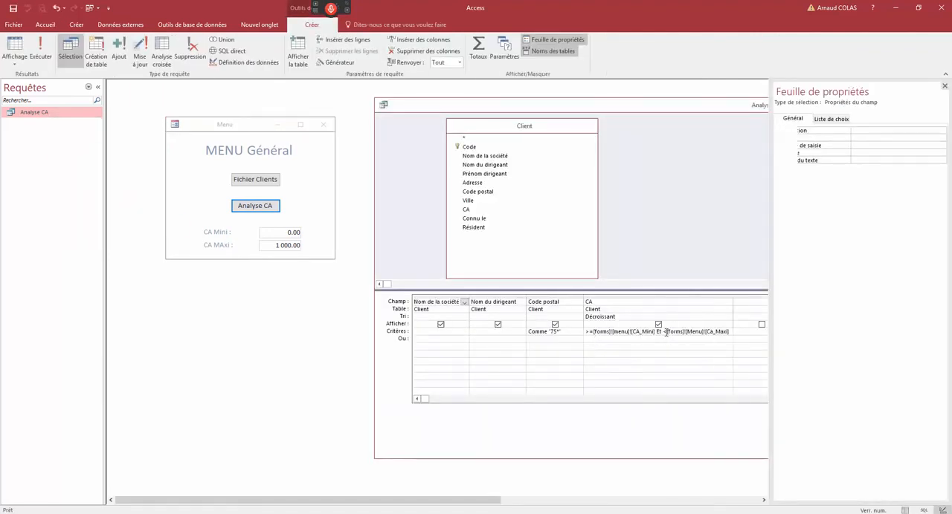
{"action": "type", "text": "="}
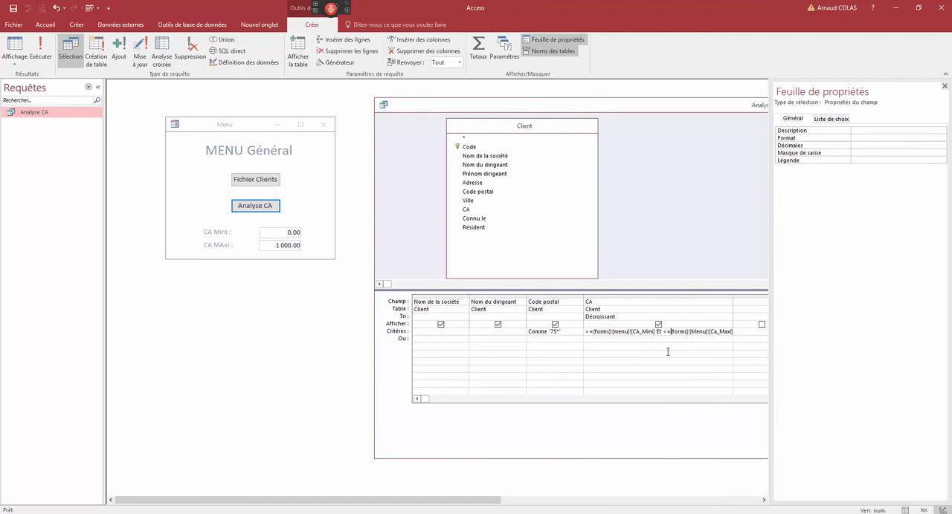
{"action": "left_click", "coordinate": [384, 105]}
{"action": "left_click", "coordinate": [397, 172]}
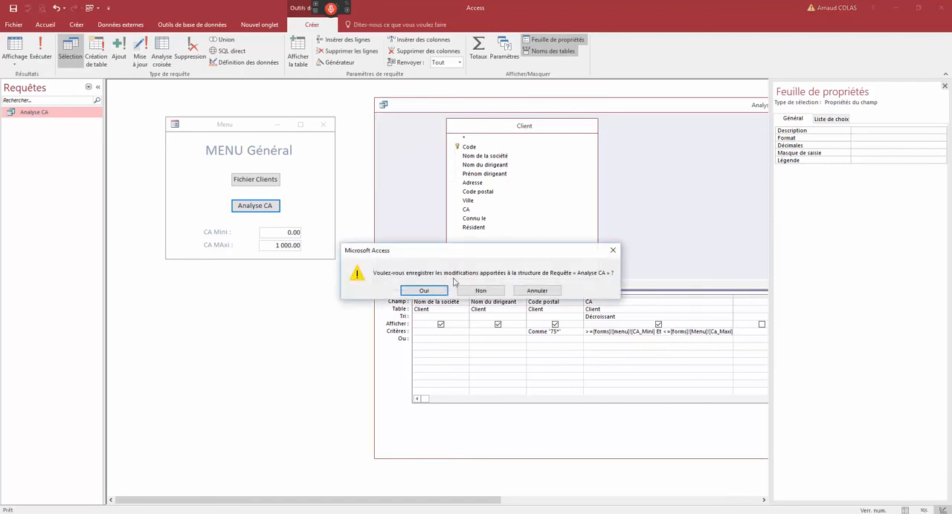
{"action": "left_click", "coordinate": [436, 293]}
- Retest the inclusive upper limit with CA MAxi at 0 by reviewing the Analyse_CA form's records, and close the form
{"action": "double_click", "coordinate": [297, 246]}
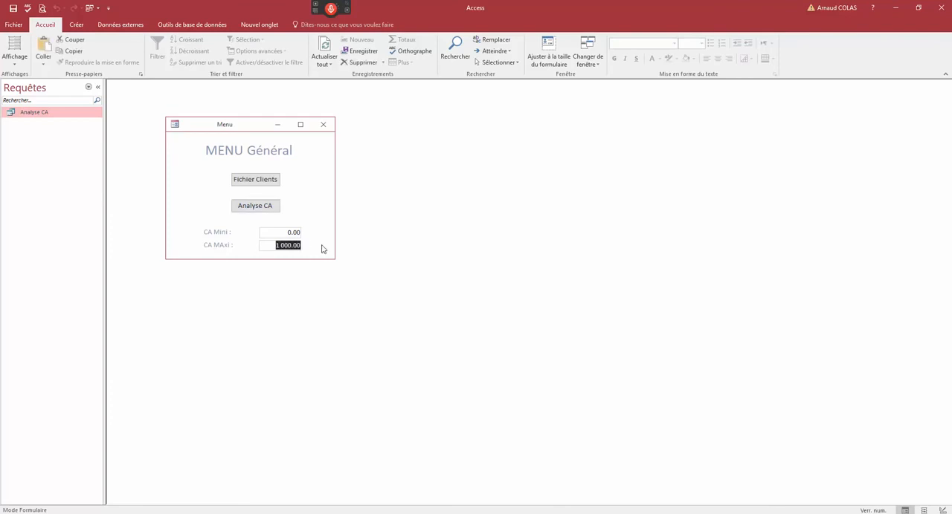
{"action": "type", "text": "0"}
{"action": "left_click", "coordinate": [269, 206]}
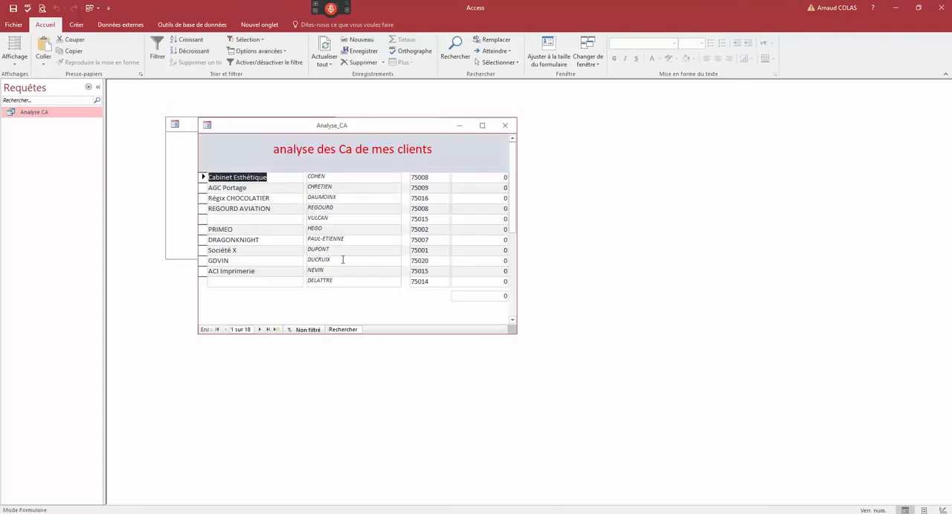
{"action": "mouse_move", "coordinate": [510, 218]}
{"action": "left_mouse_down"}
{"action": "mouse_move", "coordinate": [512, 329]}
{"action": "mouse_move", "coordinate": [513, 204]}
{"action": "left_mouse_up"}
{"action": "left_click", "coordinate": [505, 125]}
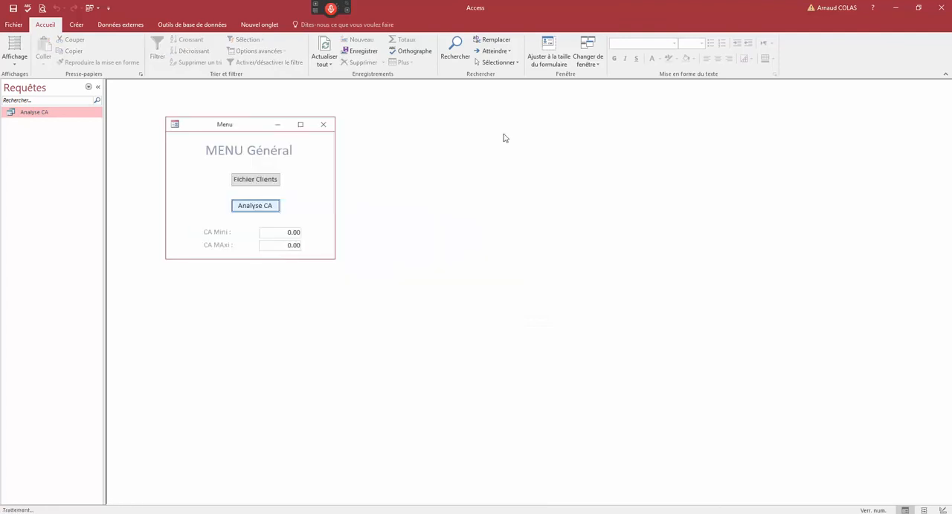
- Set CA Mini to 1000 and CA MAxi to 2000, and open the Analyse_CA form beside the Menu form
{"action": "double_click", "coordinate": [294, 232]}
{"action": "type", "text": "1000"}
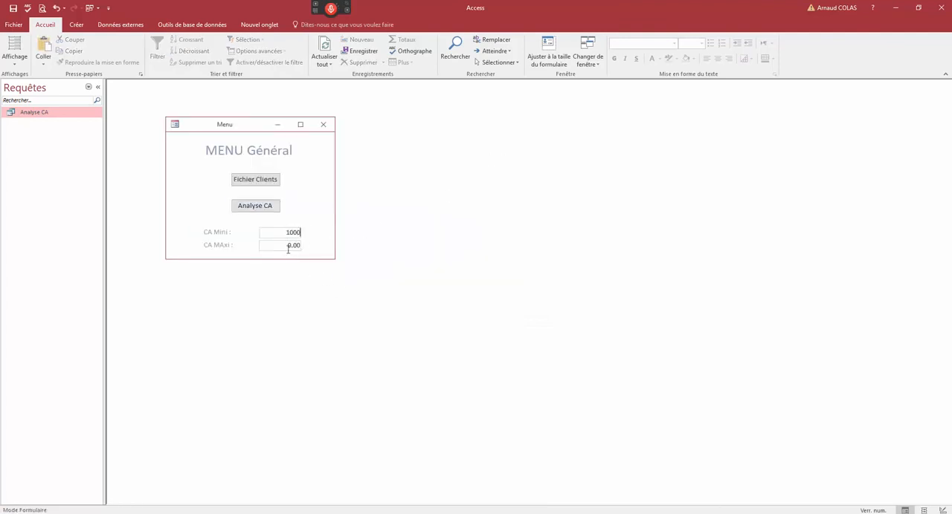
{"action": "key", "text": "Tab"}
{"action": "type", "text": "2000"}
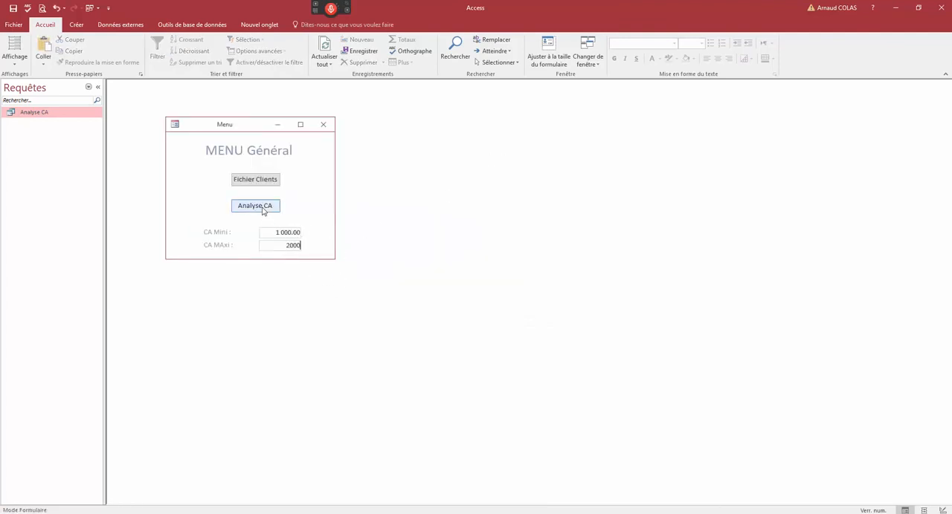
{"action": "left_click", "coordinate": [255, 205]}
{"action": "left_click_drag", "start_coordinate": [346, 125], "coordinate": [491, 126]}
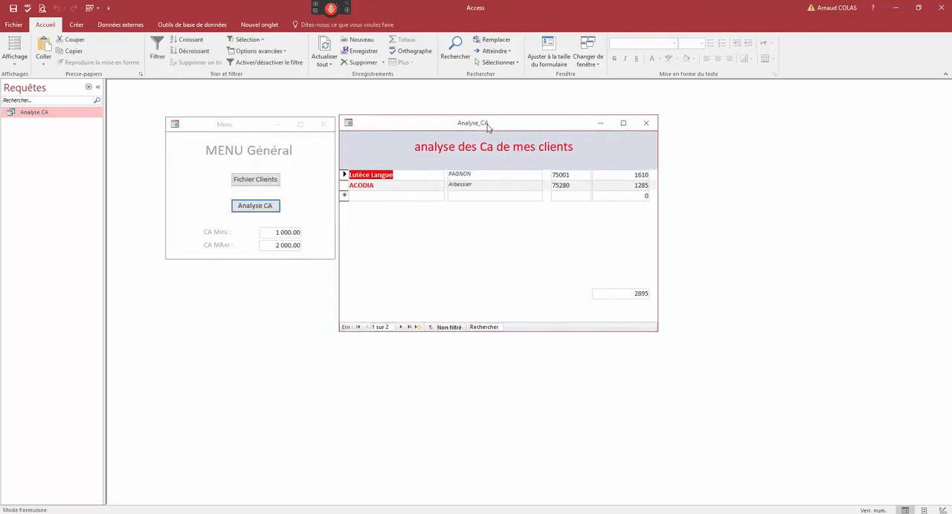
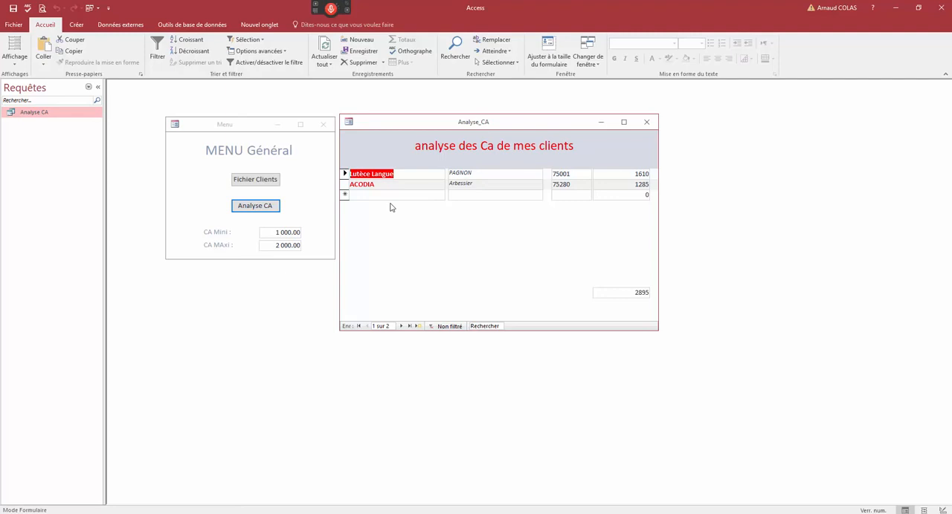
- Close the Analyse_CA form and the Menu form
{"action": "left_click", "coordinate": [269, 236]}
{"action": "left_click", "coordinate": [272, 245]}
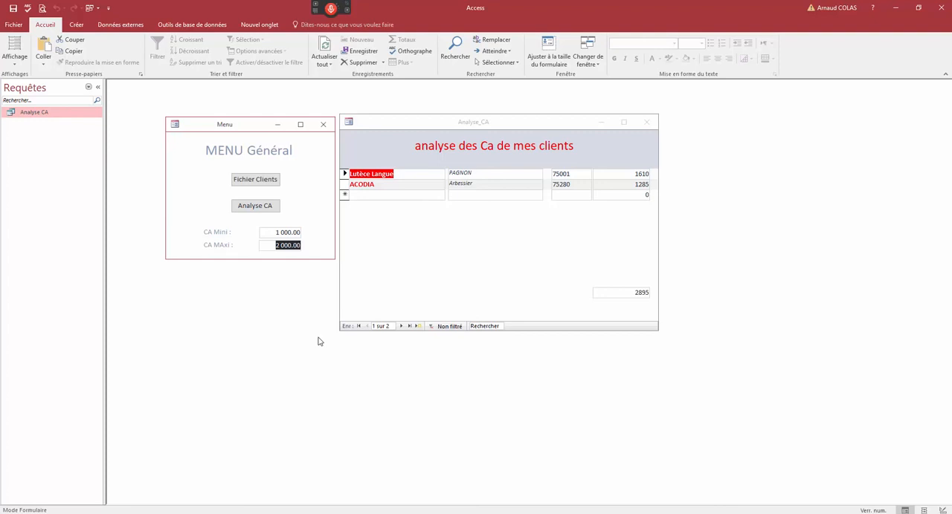
{"action": "left_click", "coordinate": [647, 124]}
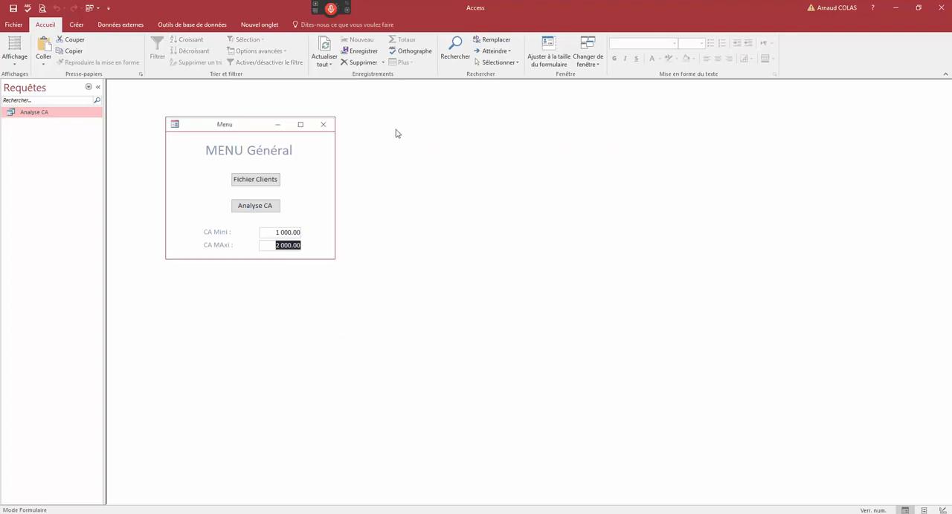
{"action": "left_click", "coordinate": [324, 124]}
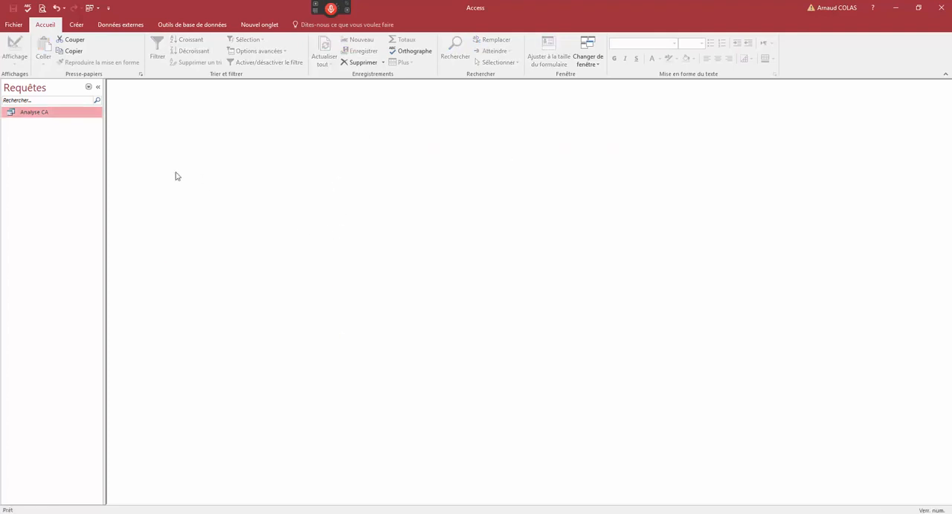
- List only the forms among the database objects and reopen the Menu form
{"action": "left_click", "coordinate": [88, 88]}
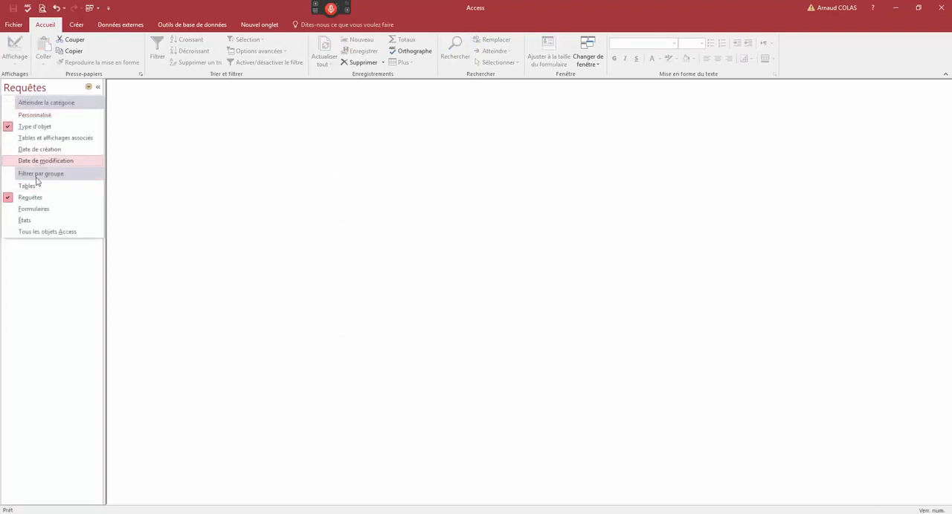
{"action": "left_click", "coordinate": [34, 211]}
{"action": "double_click", "coordinate": [29, 148]}
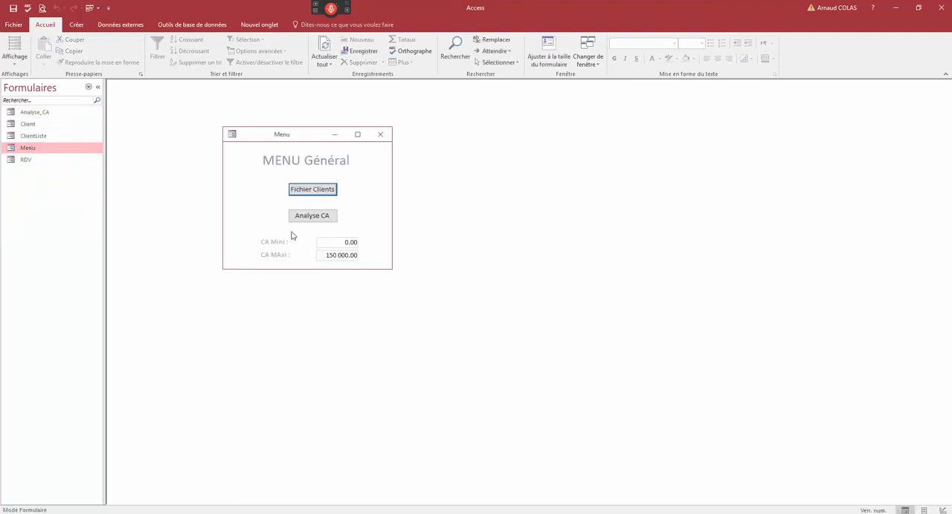
- Open the turnover analysis from the Menu form and place its window beside the menu
{"action": "left_click", "coordinate": [321, 217]}
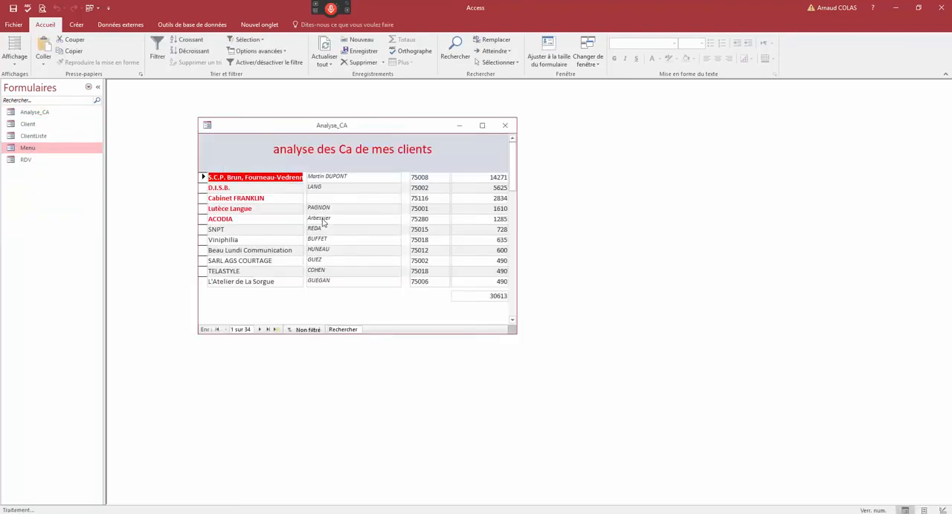
{"action": "left_click_drag", "start_coordinate": [335, 137], "coordinate": [532, 129]}
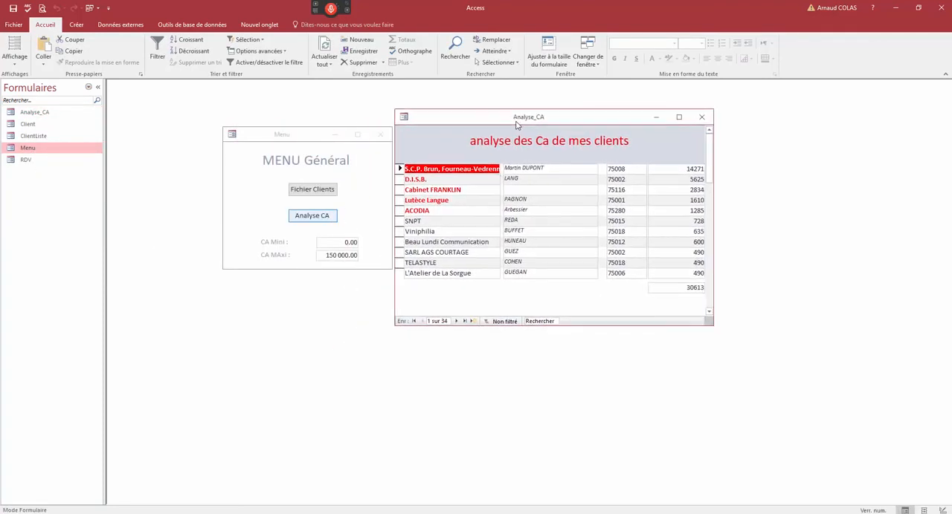
{"action": "mouse_move", "coordinate": [710, 170]}
{"action": "left_mouse_down"}
{"action": "mouse_move", "coordinate": [714, 293]}
{"action": "mouse_move", "coordinate": [712, 153]}
{"action": "left_mouse_up"}
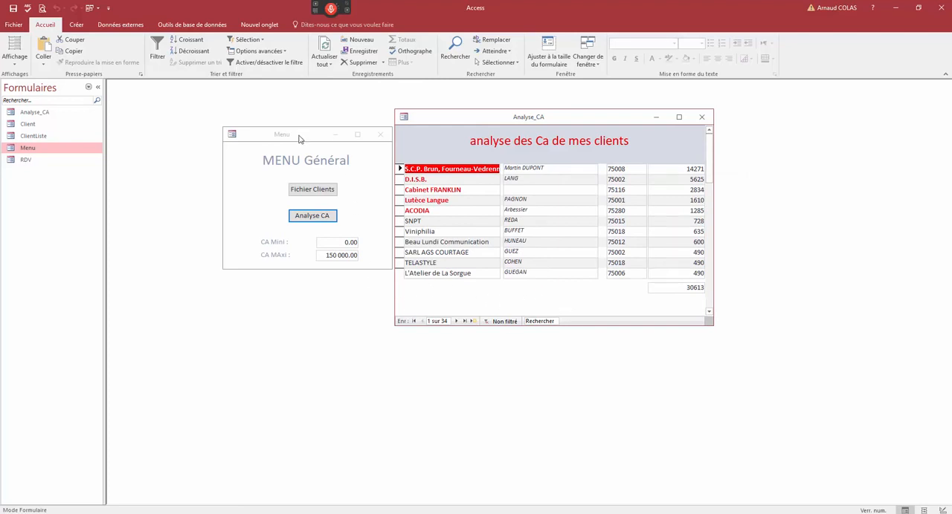
- Open the client file from the Menu form and move its window clear of the menu
{"action": "left_click_drag", "start_coordinate": [298, 135], "coordinate": [273, 139]}
{"action": "left_click", "coordinate": [288, 194]}
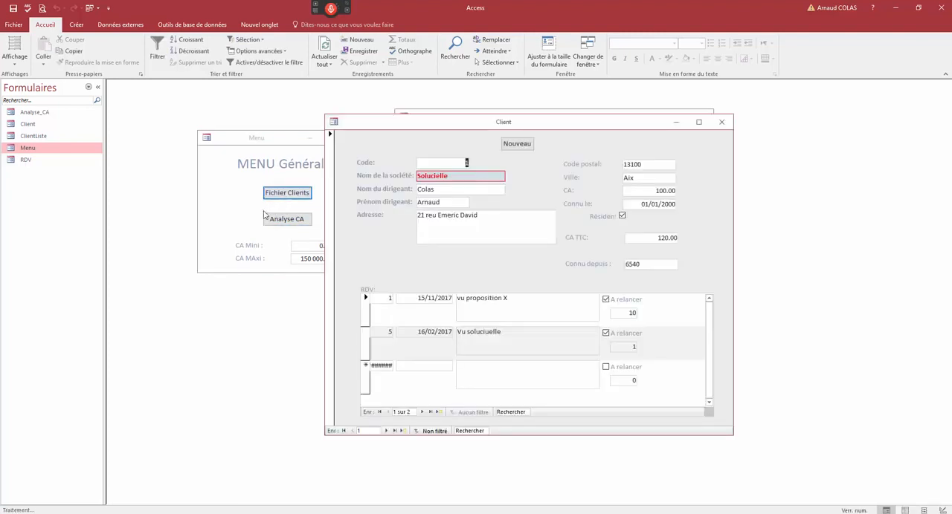
{"action": "left_click_drag", "start_coordinate": [595, 122], "coordinate": [654, 156]}
{"action": "left_click_drag", "start_coordinate": [424, 346], "coordinate": [424, 383]}
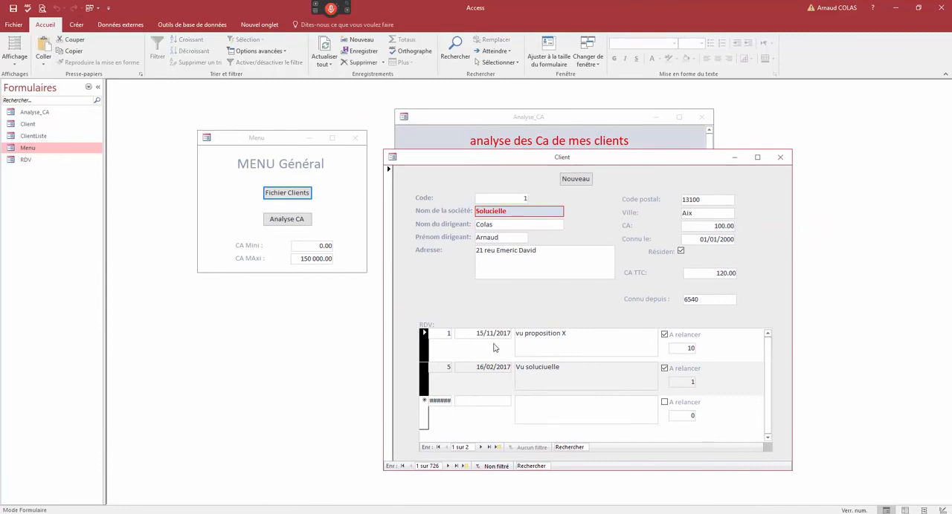
- Bring the Analyse_CA form to the front and switch it to design view at its form footer
{"action": "left_click", "coordinate": [515, 125]}
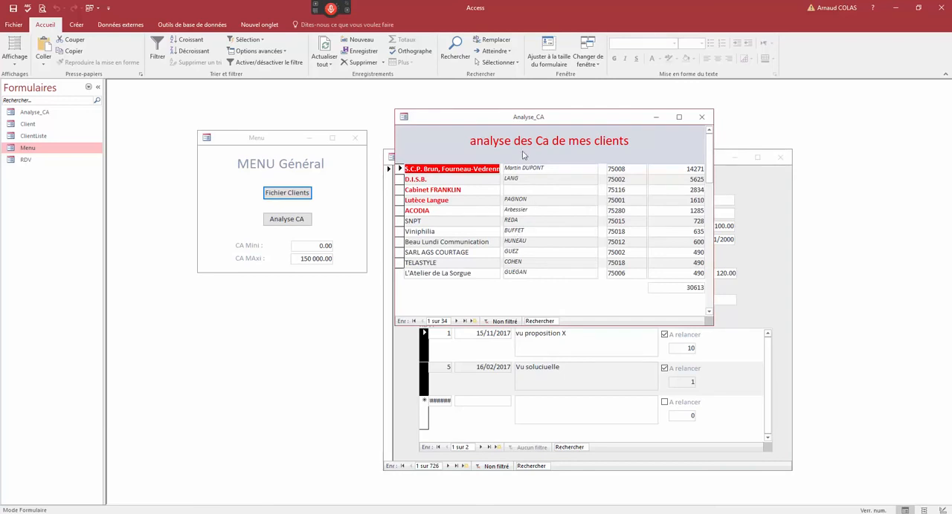
{"action": "left_click", "coordinate": [682, 287]}
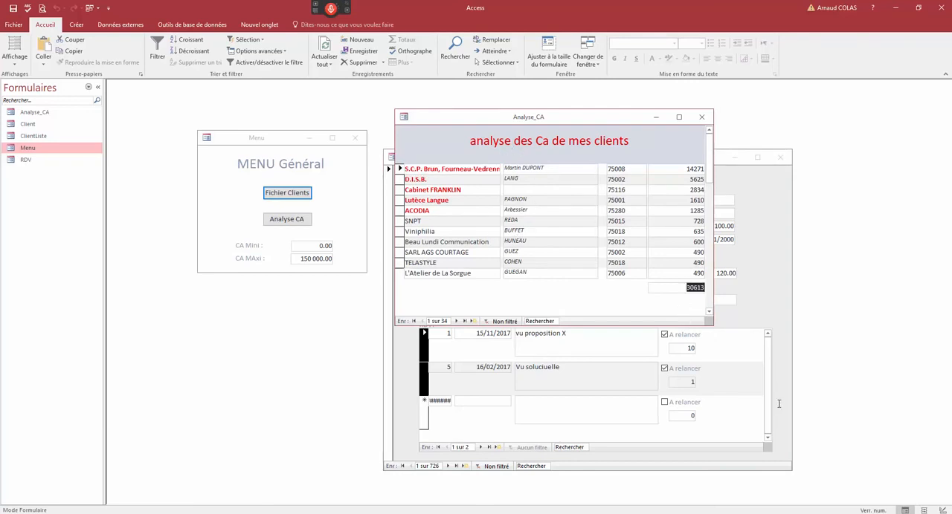
{"action": "right_click", "coordinate": [562, 123]}
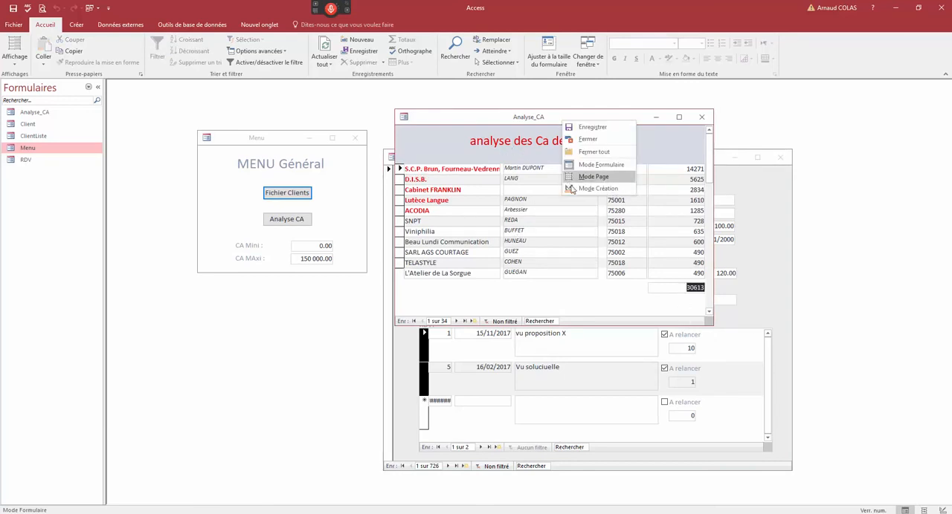
{"action": "left_click", "coordinate": [591, 190]}
{"action": "scroll", "coordinate": [712, 320], "scroll_direction": "down", "scroll_amount": 2}
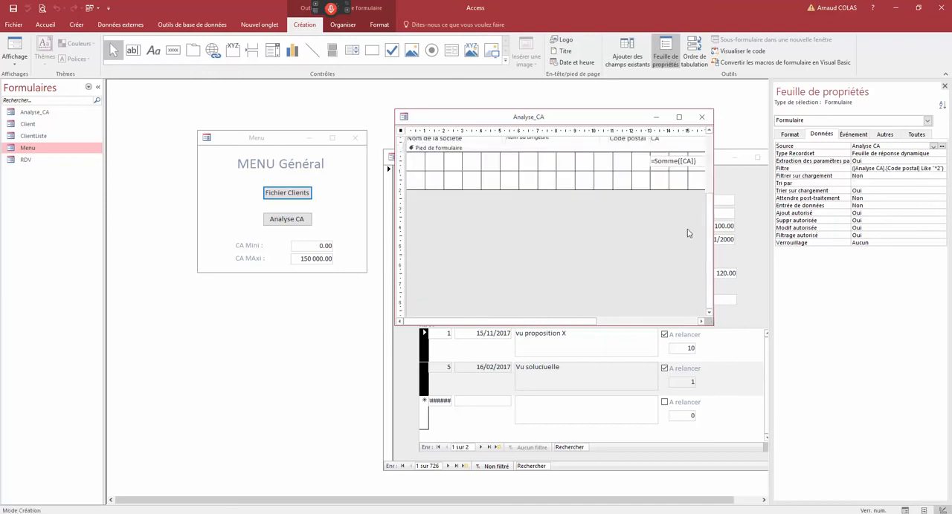
- Set the format of the footer's =Somme([CA]) text box to Monétaire and return to form view
{"action": "left_click", "coordinate": [681, 162]}
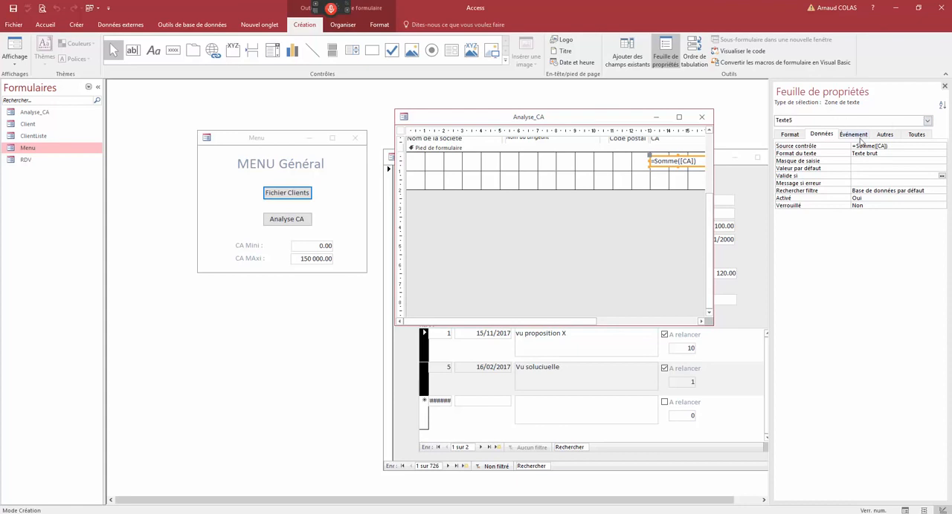
{"action": "left_click", "coordinate": [792, 136]}
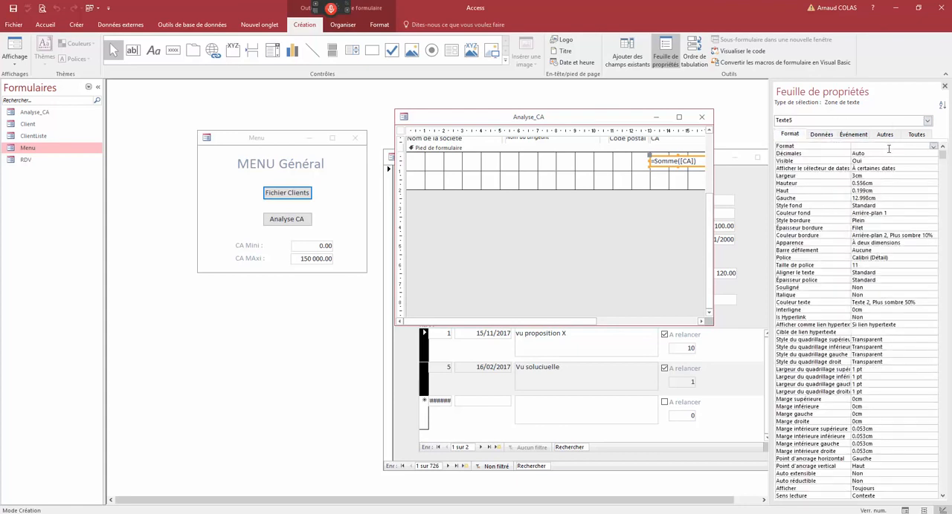
{"action": "left_click", "coordinate": [933, 147]}
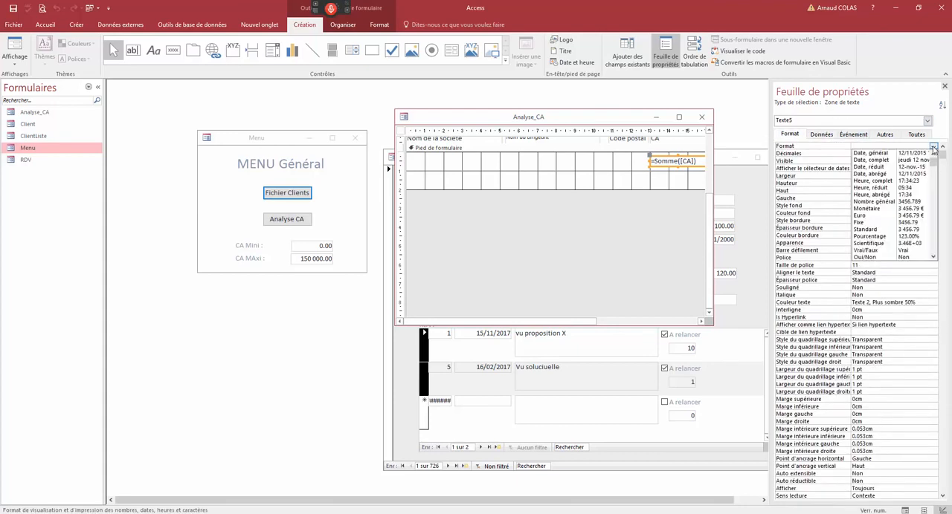
{"action": "left_click", "coordinate": [864, 209]}
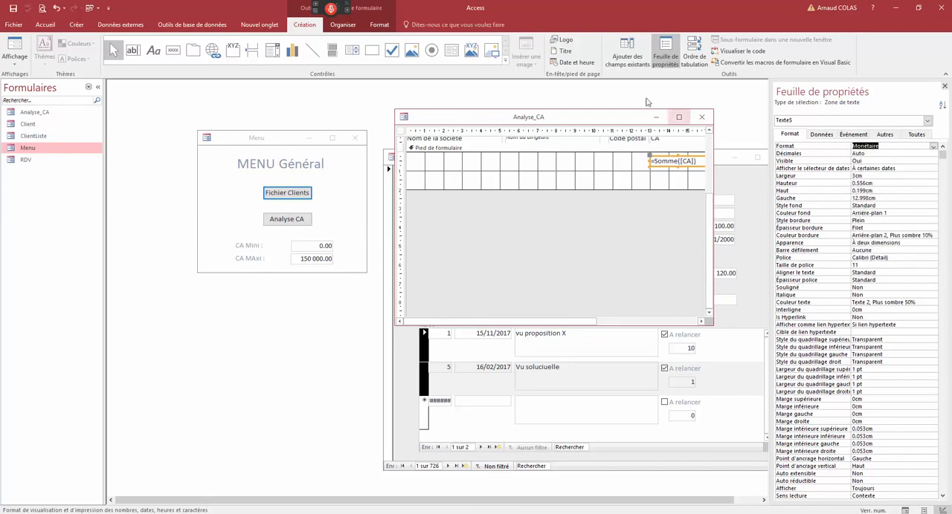
{"action": "right_click", "coordinate": [607, 117]}
{"action": "left_click", "coordinate": [632, 166]}
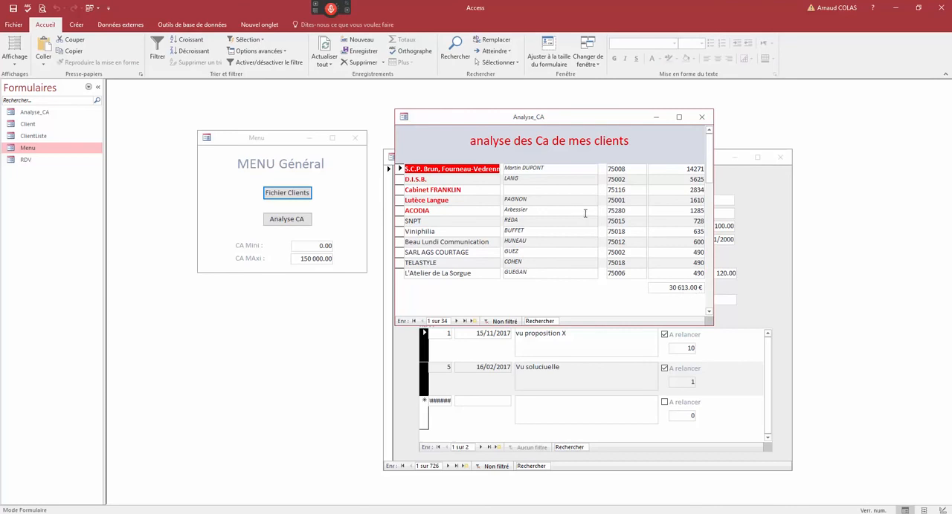
- Close the Analyse_CA form and the Client form, leaving the Menu form open
{"action": "left_click_drag", "start_coordinate": [504, 120], "coordinate": [481, 127]}
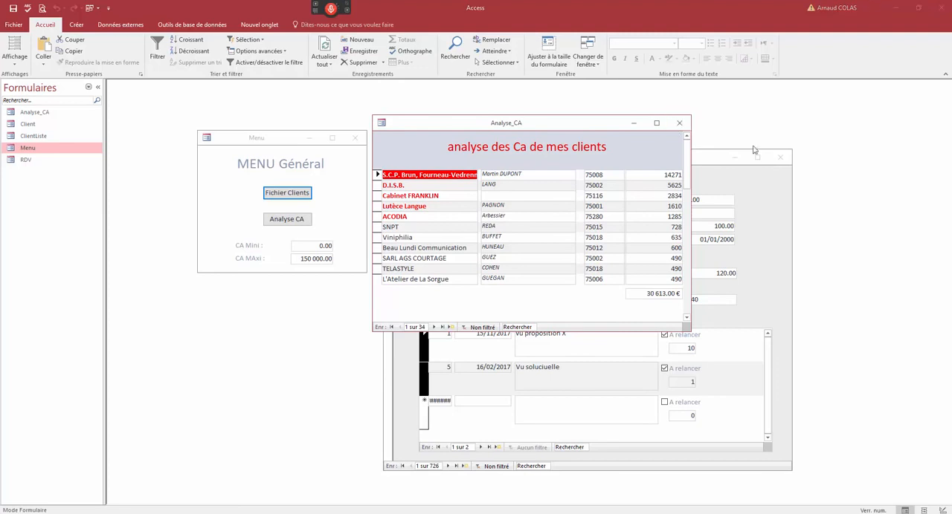
{"action": "left_click", "coordinate": [679, 122]}
{"action": "left_click", "coordinate": [431, 293]}
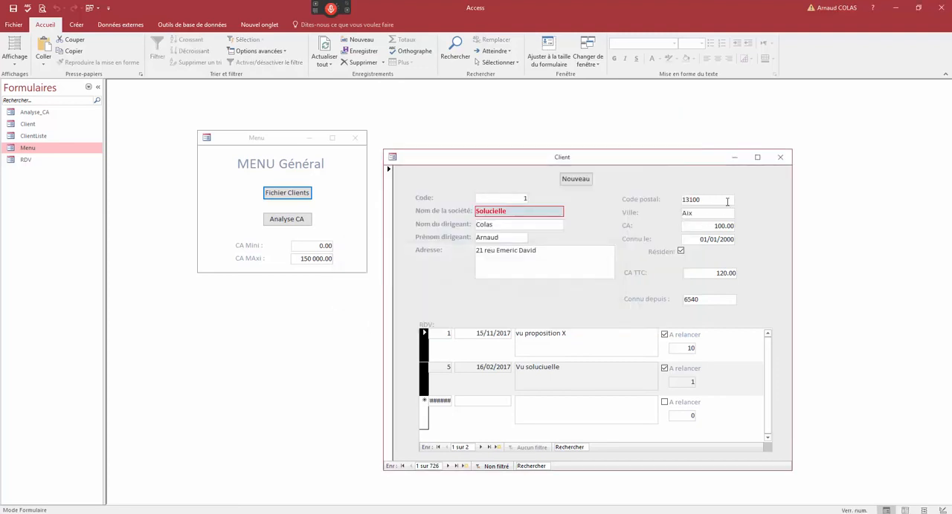
{"action": "left_click", "coordinate": [780, 156]}
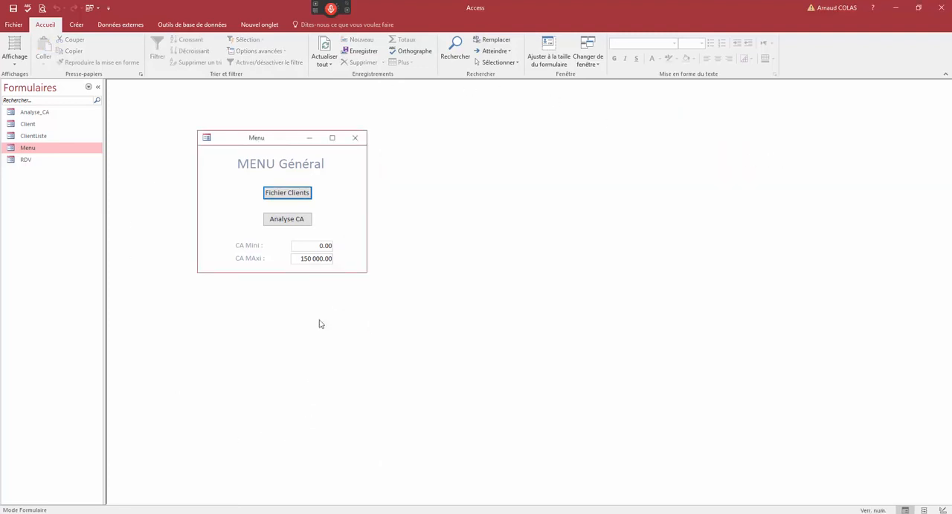
- Close the current database and reopen test.mdb from the recent files
{"action": "left_click_drag", "start_coordinate": [271, 143], "coordinate": [298, 141]}
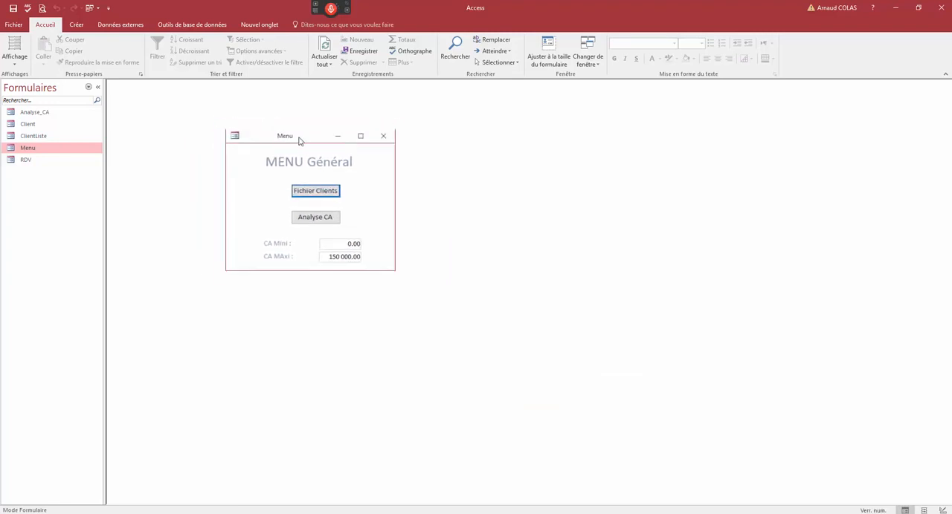
{"action": "left_click", "coordinate": [15, 25]}
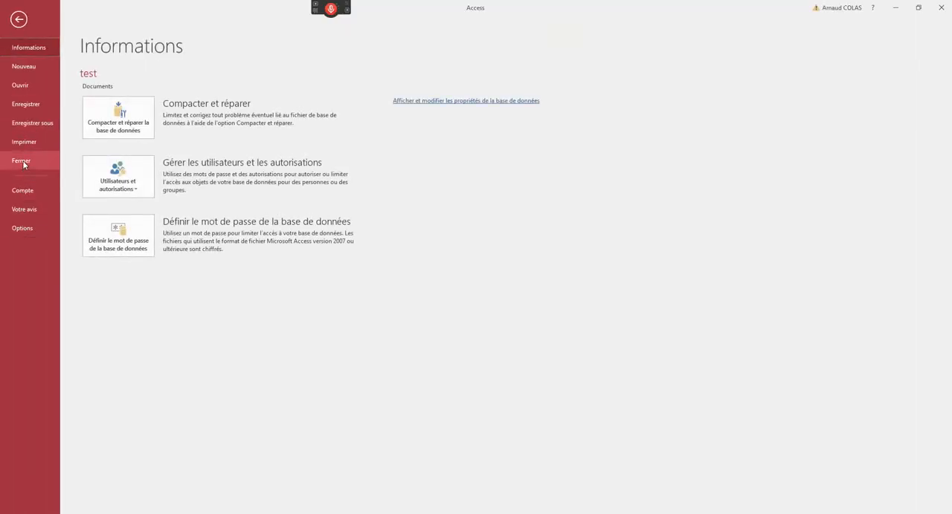
{"action": "left_click", "coordinate": [22, 162]}
{"action": "left_click", "coordinate": [18, 26]}
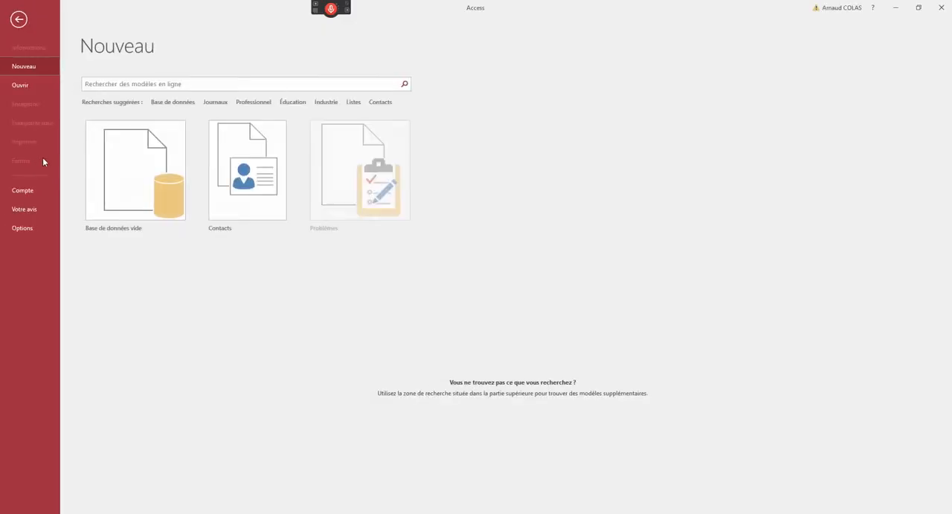
{"action": "left_click", "coordinate": [22, 85]}
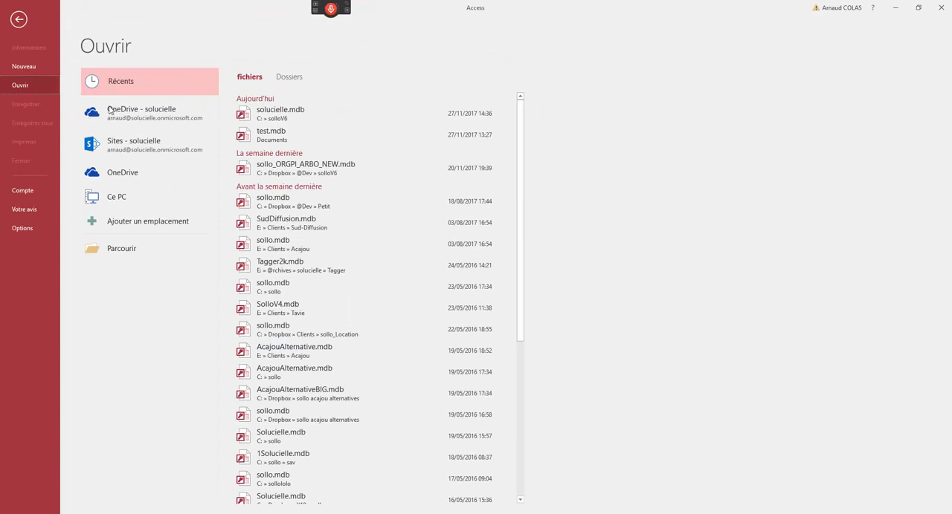
{"action": "left_click", "coordinate": [278, 134]}
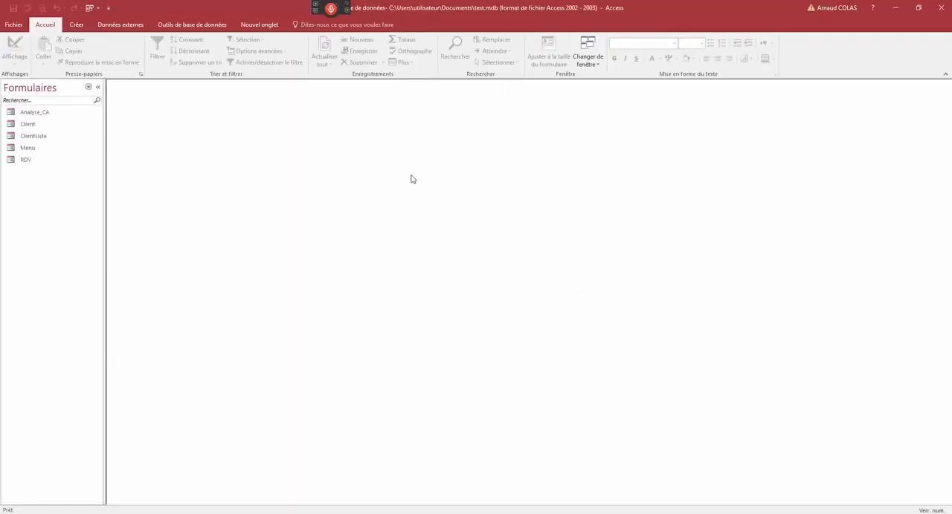
- Open the Menu form manually, close it again, and list all Access objects of the database
{"action": "double_click", "coordinate": [39, 148]}
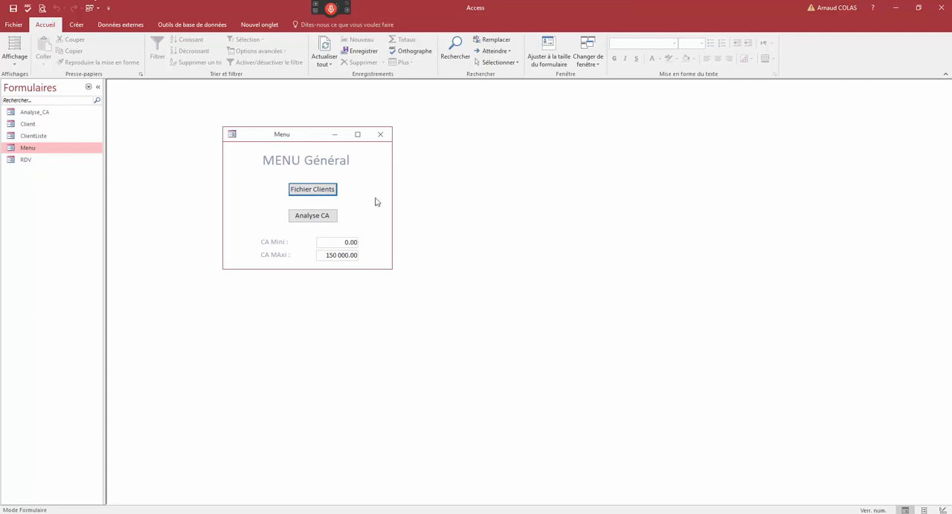
{"action": "left_click", "coordinate": [381, 135]}
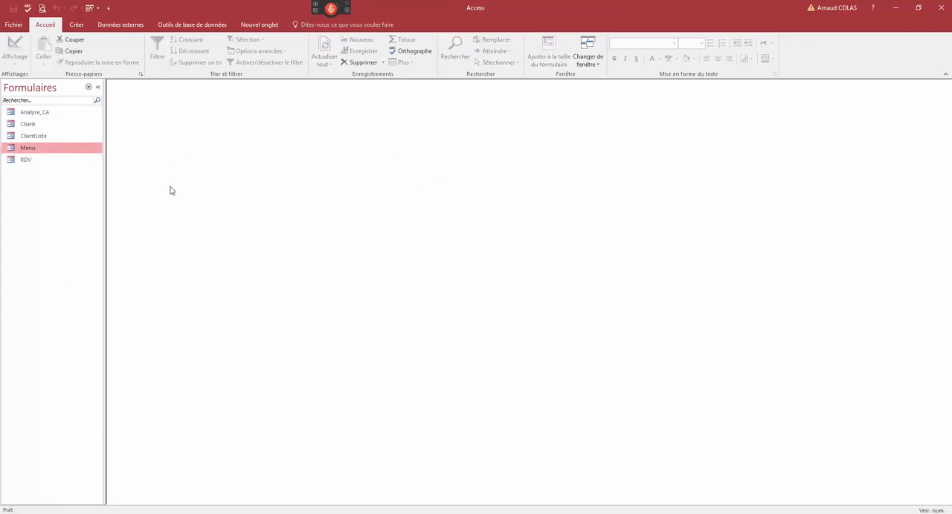
{"action": "left_click", "coordinate": [88, 87]}
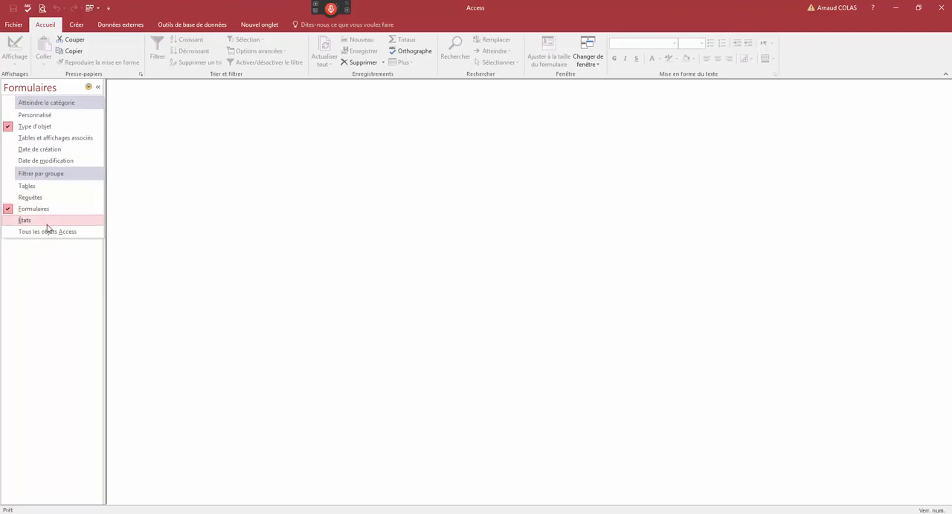
{"action": "left_click", "coordinate": [47, 232]}
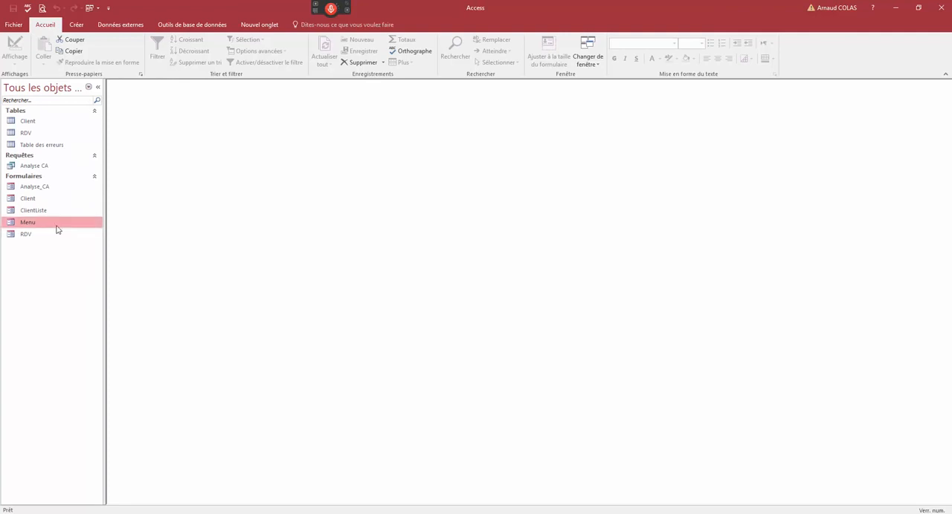
{"action": "left_click", "coordinate": [89, 87]}
- Create a macro with an OuvrirFormulaire action that opens the Menu form
{"action": "left_click", "coordinate": [80, 28]}
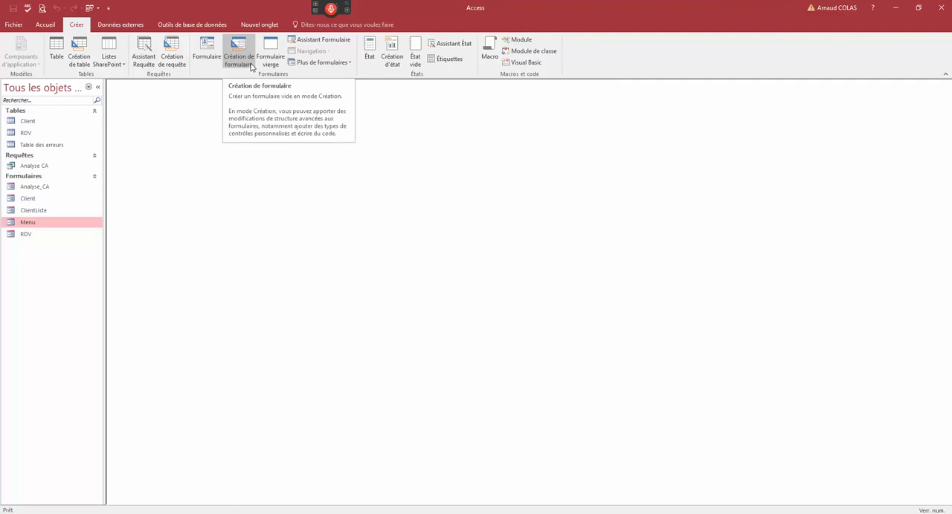
{"action": "left_click", "coordinate": [490, 47]}
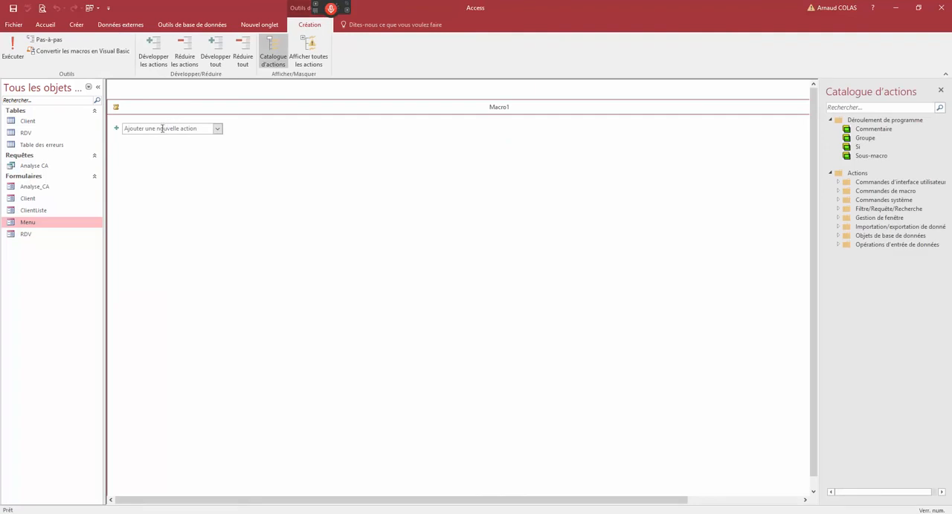
{"action": "left_click", "coordinate": [217, 129]}
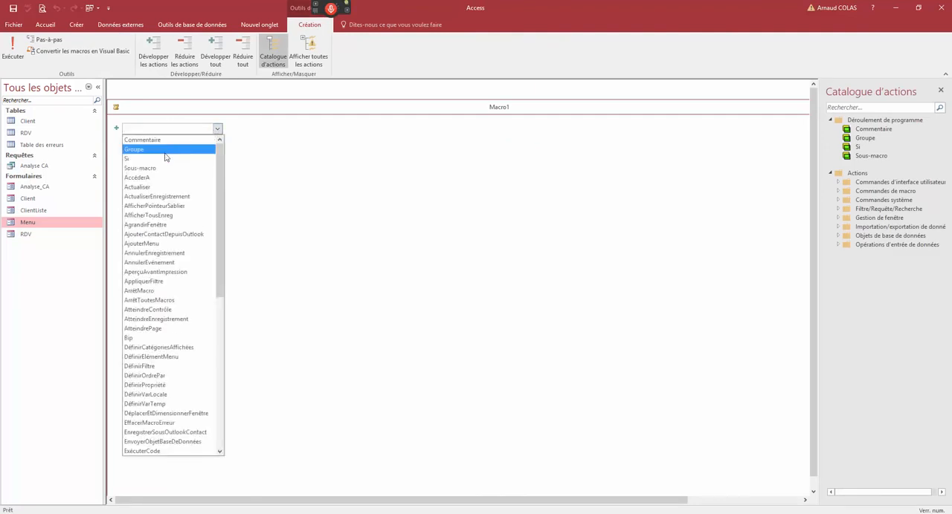
{"action": "scroll", "coordinate": [208, 335], "scroll_direction": "down", "scroll_amount": 10}
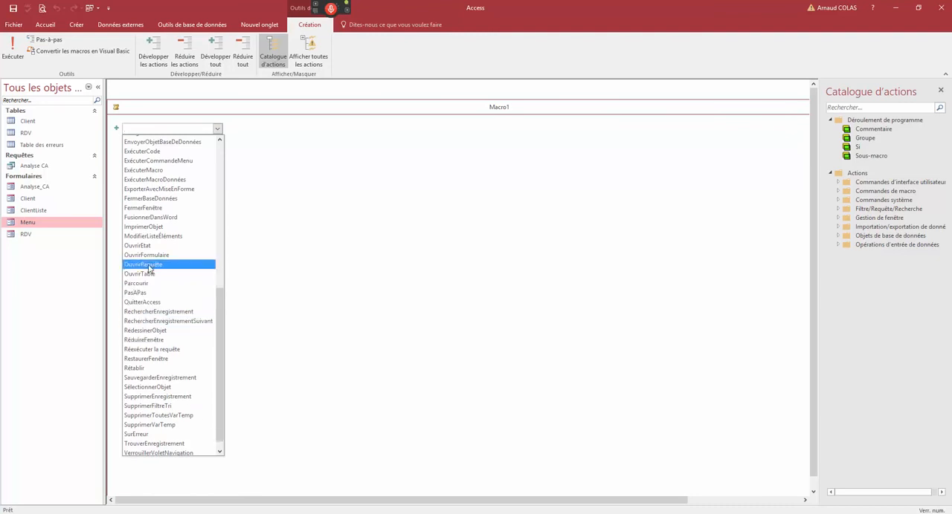
{"action": "left_click", "coordinate": [147, 257]}
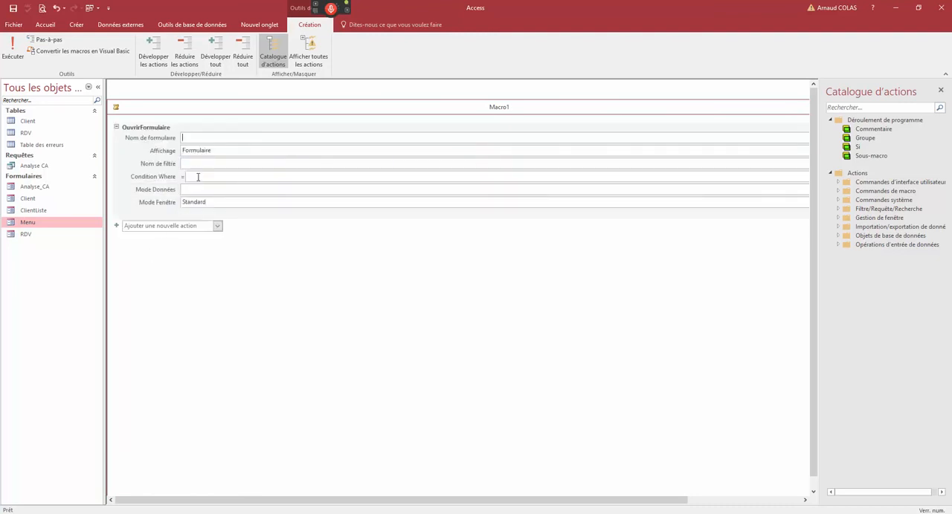
{"action": "type", "text": "Menu"}
- Close the new macro and save it under the name Autoexec
{"action": "double_click", "coordinate": [116, 107]}
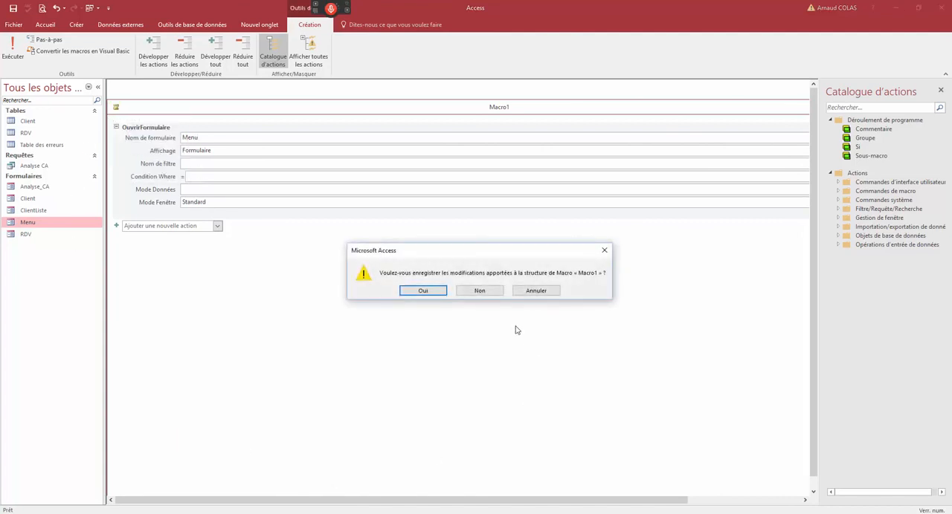
{"action": "left_click", "coordinate": [429, 294]}
{"action": "type", "text": "Autoexec"}
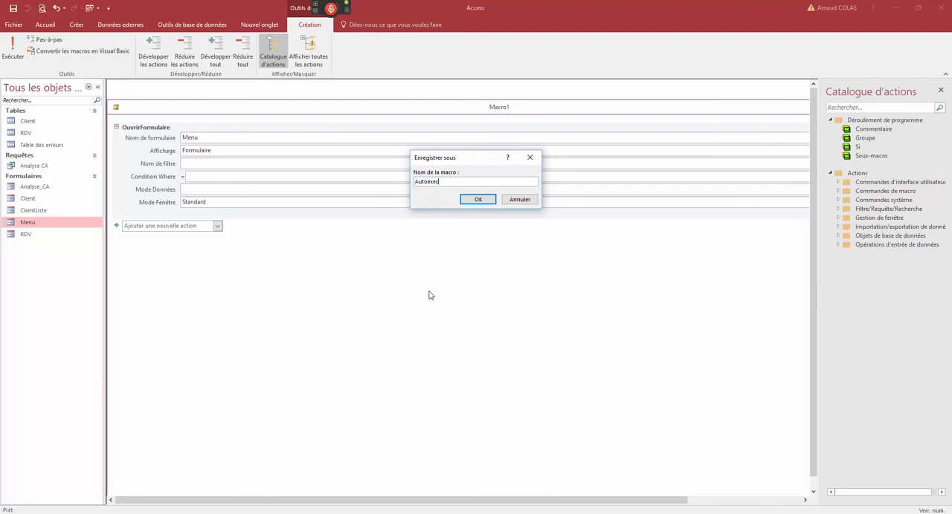
{"action": "left_click", "coordinate": [488, 201]}
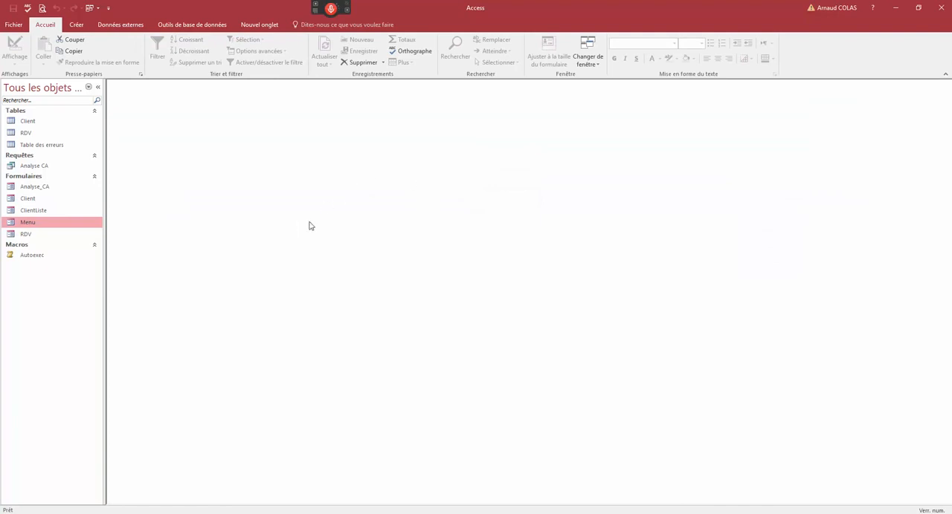
- Close the current database and reopen test.mdb from the recent files to test the Autoexec macro
{"action": "left_click", "coordinate": [18, 25]}
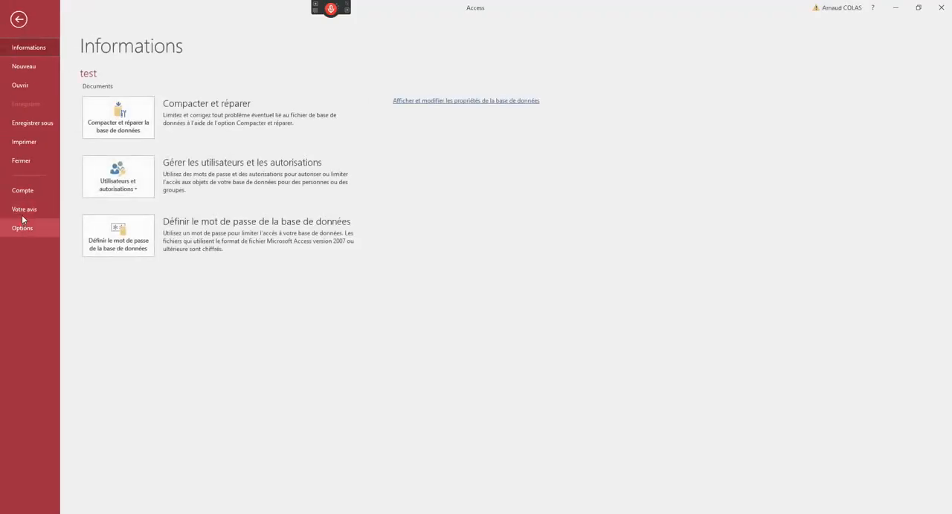
{"action": "left_click", "coordinate": [26, 160]}
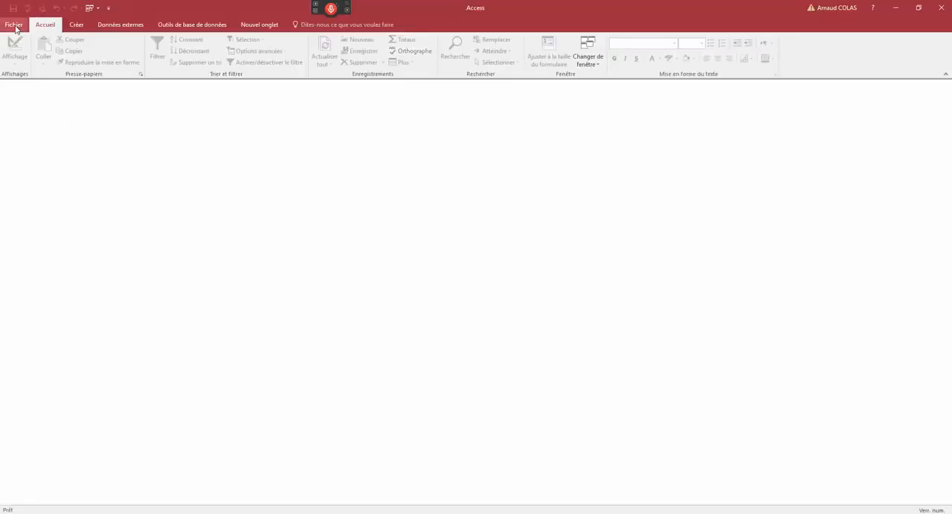
{"action": "left_click", "coordinate": [18, 26]}
{"action": "left_click", "coordinate": [22, 86]}
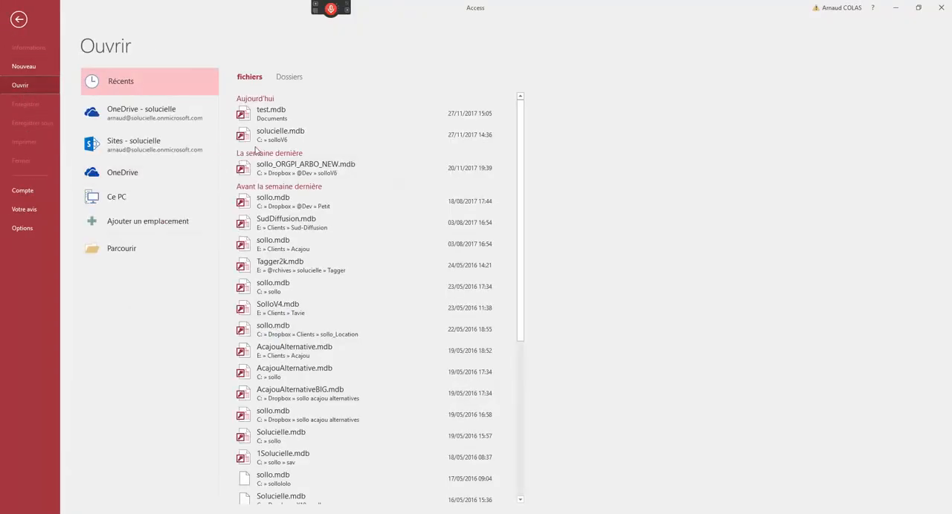
{"action": "left_click", "coordinate": [258, 115]}
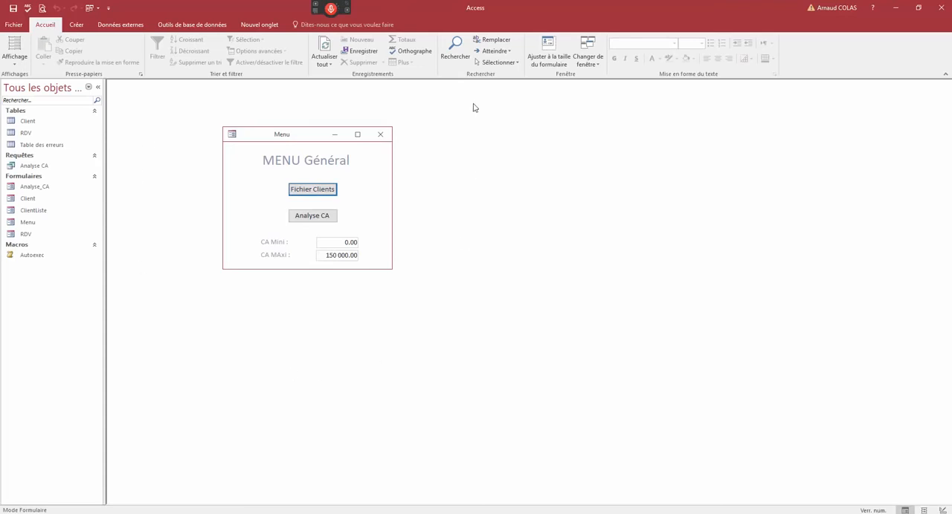
- Collapse the navigation pane and shrink the Access window around the Menu form, with only the desktop behind it
{"action": "left_click", "coordinate": [97, 87]}
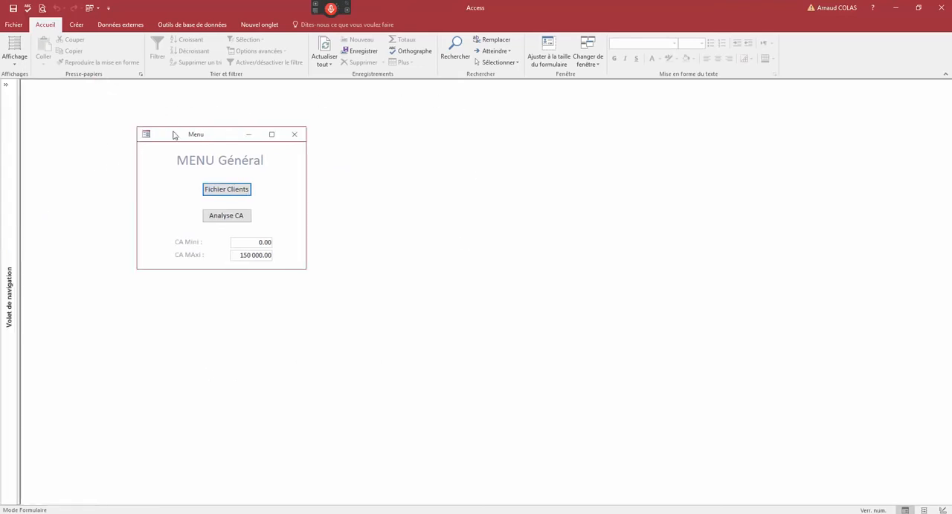
{"action": "left_click_drag", "start_coordinate": [174, 135], "coordinate": [105, 113]}
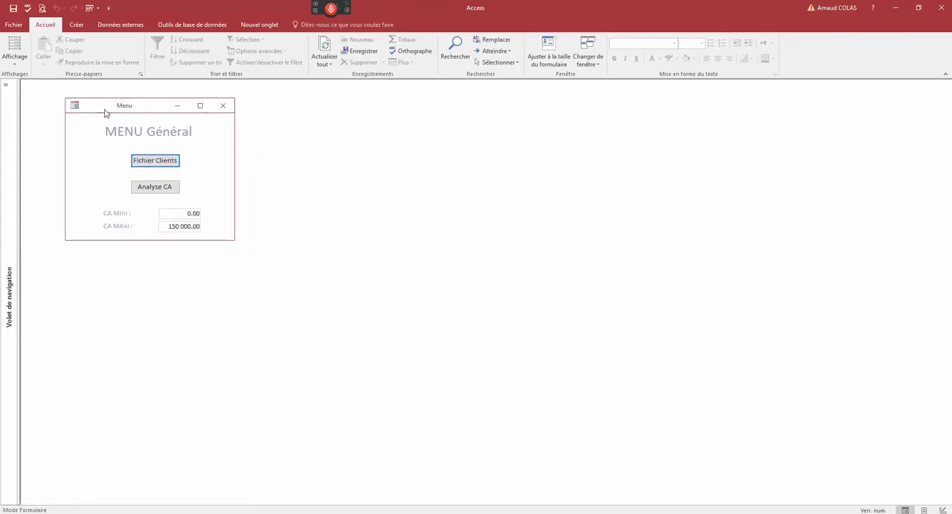
{"action": "left_click", "coordinate": [918, 8]}
{"action": "left_click_drag", "start_coordinate": [801, 439], "coordinate": [330, 296]}
{"action": "left_click", "coordinate": [892, 7]}
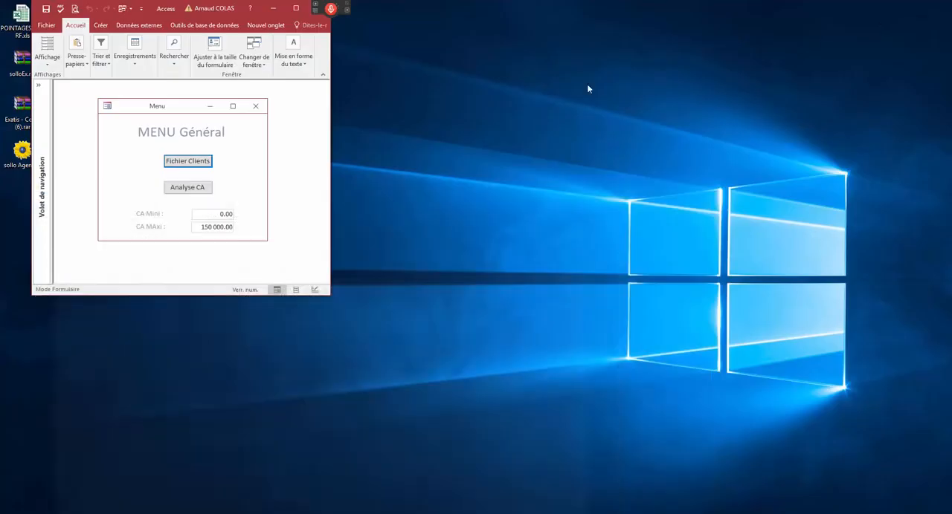
{"action": "left_click_drag", "start_coordinate": [156, 10], "coordinate": [136, 11]}
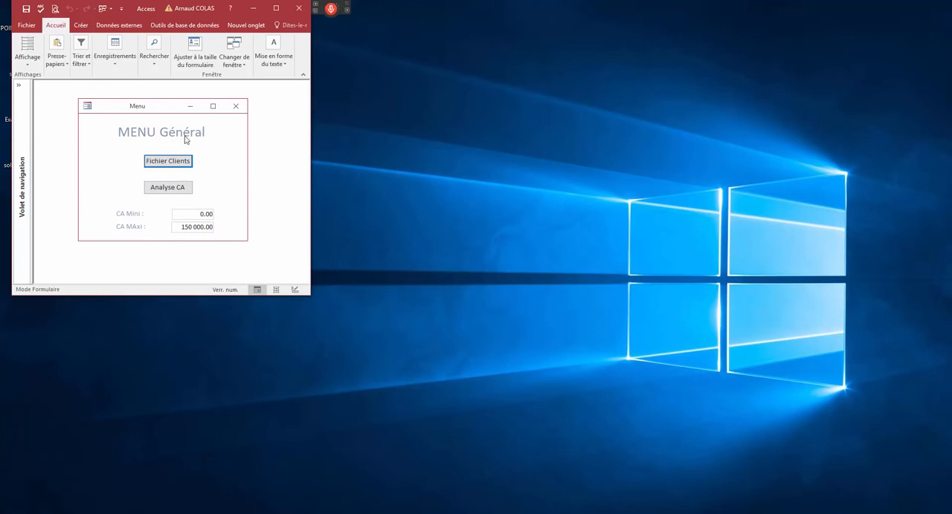
- Check the folder of test.mdb in the recent files list, enlarging the window to read it, and close Access
{"action": "left_click", "coordinate": [26, 25]}
{"action": "left_click", "coordinate": [45, 124]}
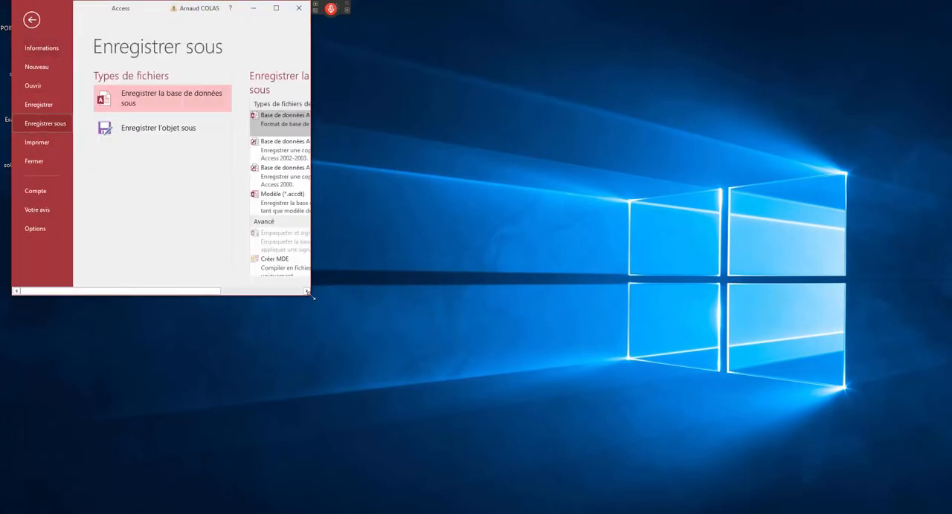
{"action": "left_click_drag", "start_coordinate": [312, 296], "coordinate": [491, 356]}
{"action": "left_click", "coordinate": [40, 87]}
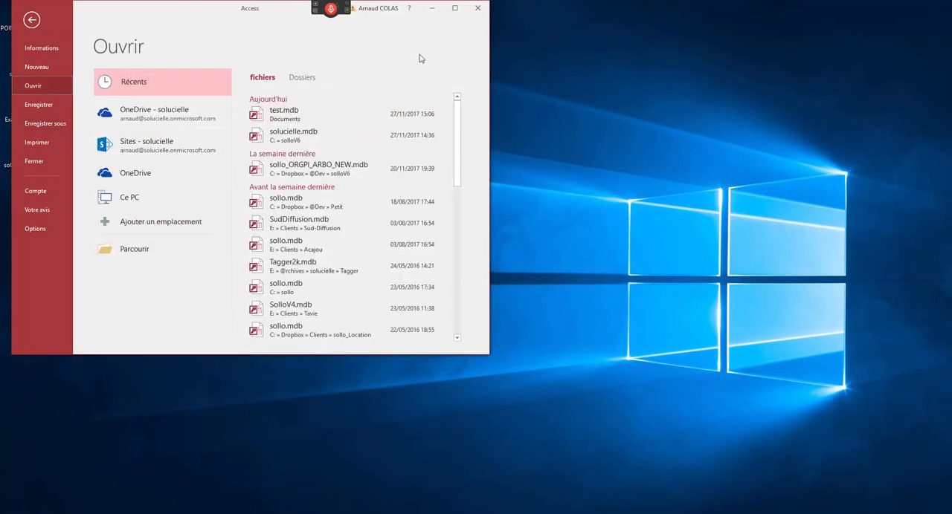
{"action": "left_click", "coordinate": [477, 9]}
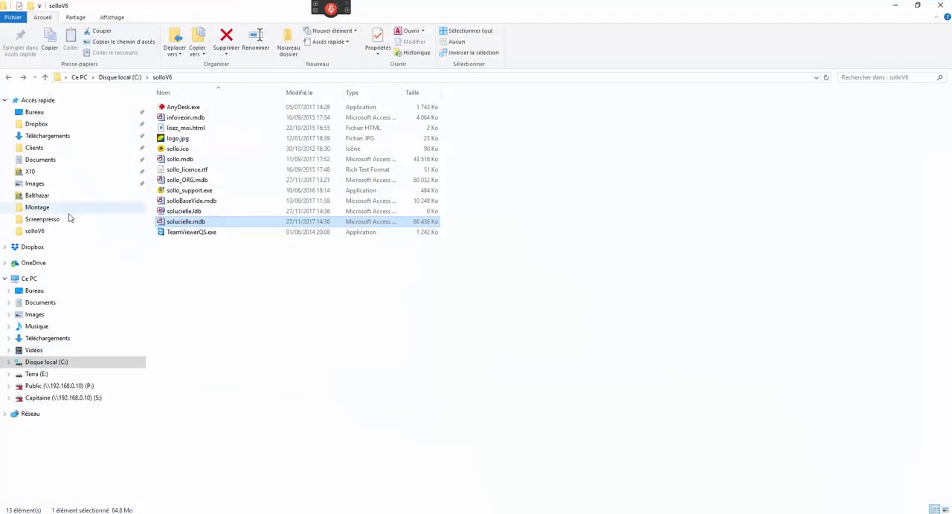
- In File Explorer, sort the Documents folder by modification date and send a shortcut to test.mdb to the desktop
{"action": "left_click", "coordinate": [41, 160]}
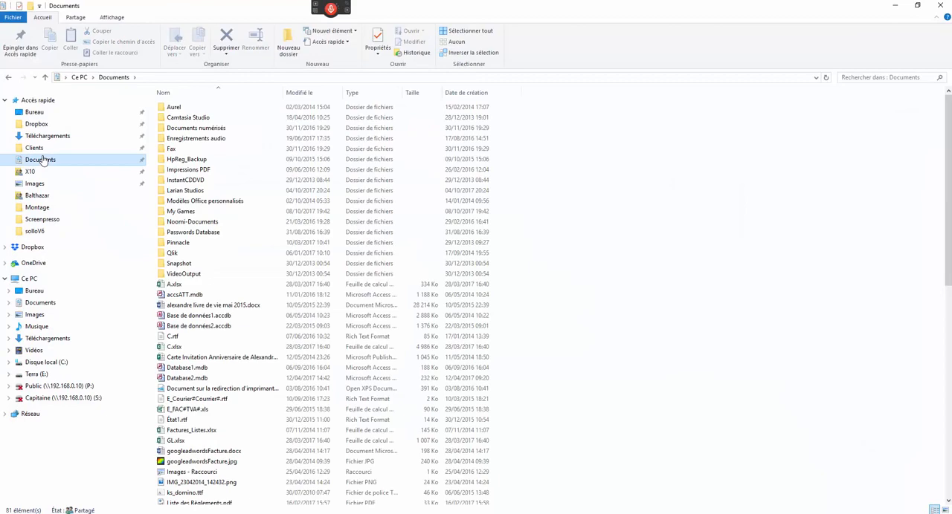
{"action": "left_click", "coordinate": [305, 93]}
{"action": "left_click", "coordinate": [186, 110]}
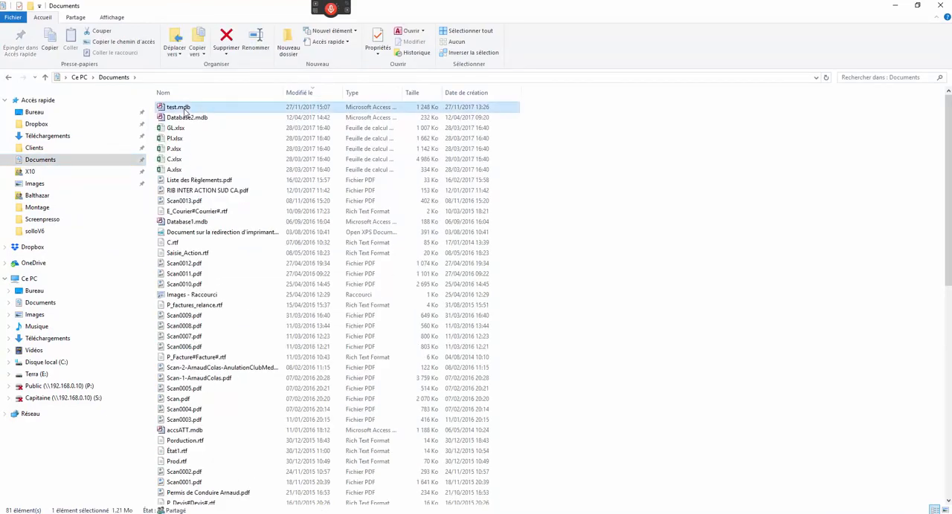
{"action": "right_click", "coordinate": [186, 113]}
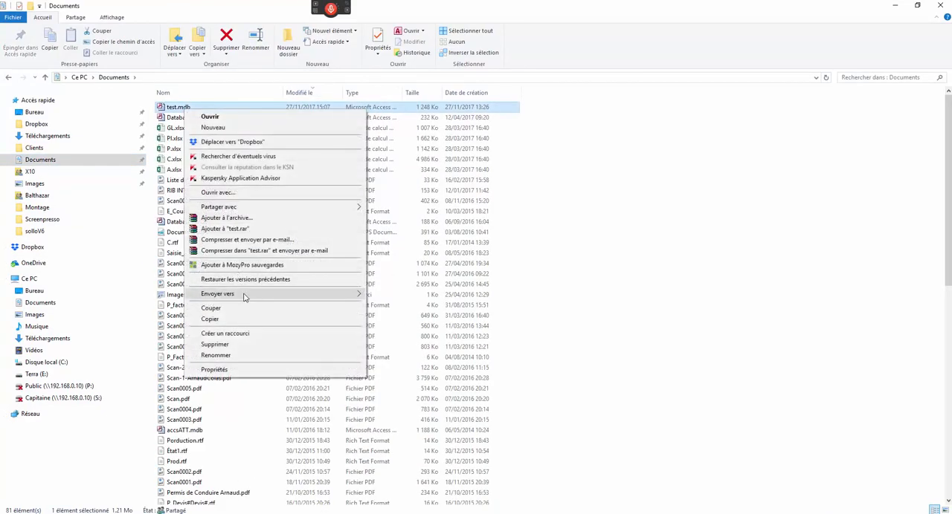
{"action": "mouse_move", "coordinate": [297, 296]}
{"action": "left_click", "coordinate": [401, 295]}
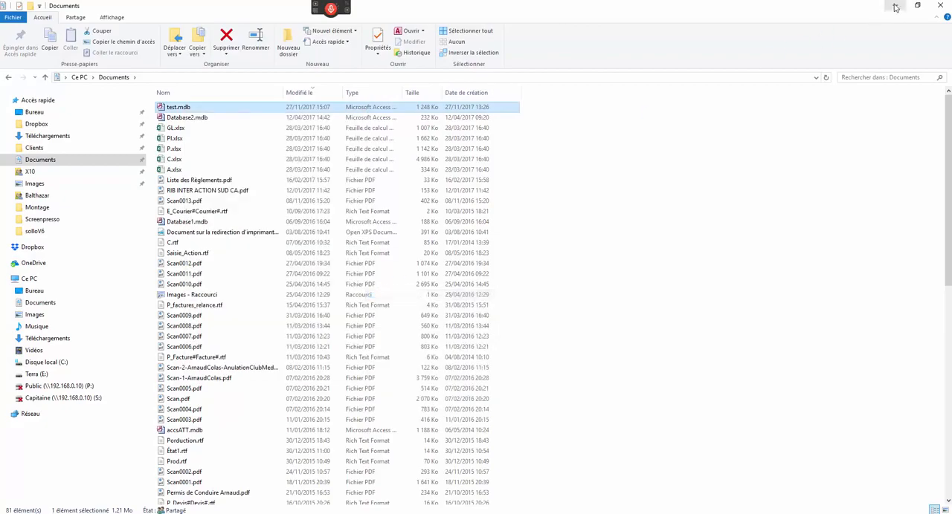
{"action": "left_click", "coordinate": [895, 6]}
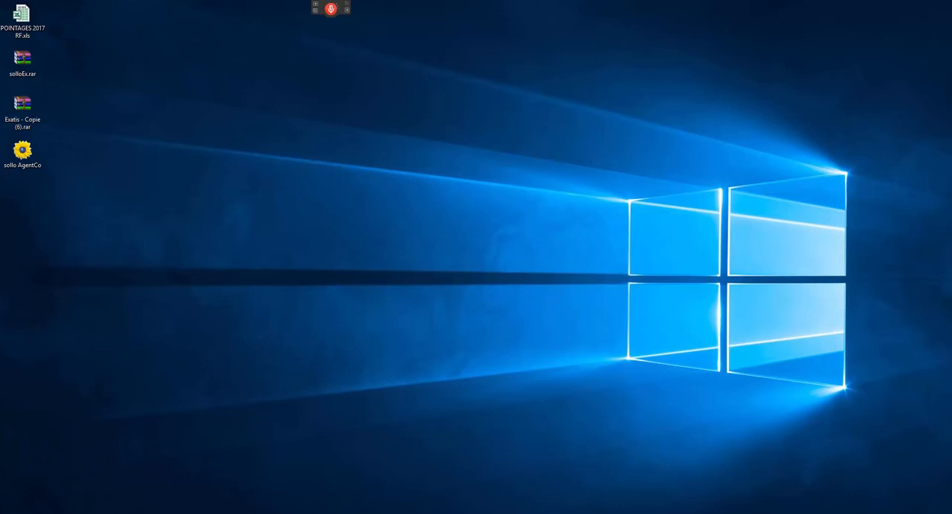
- Move the test.mdb shortcut to a free spot on the desktop and rename it Mon Prgramme
{"action": "left_click_drag", "start_coordinate": [2, 232], "coordinate": [121, 99]}
{"action": "left_click", "coordinate": [126, 130]}
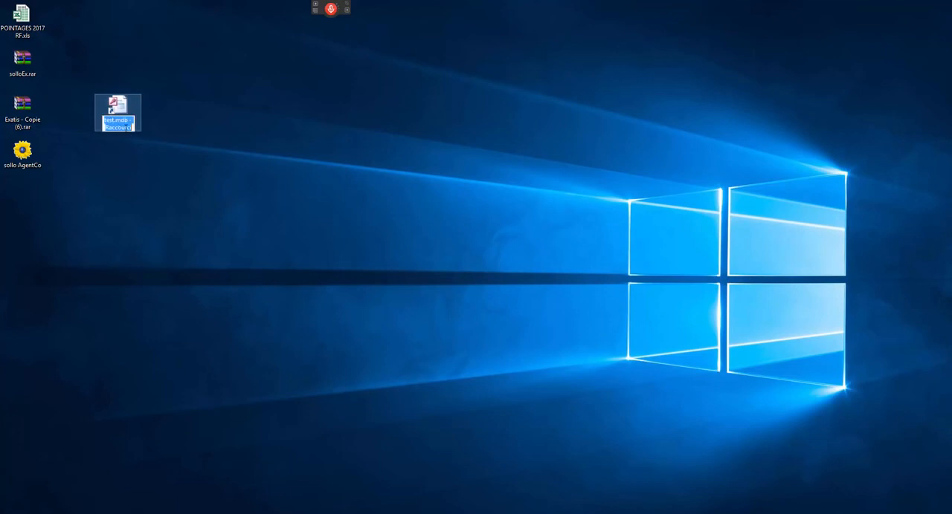
{"action": "type", "text": "Mon P"}
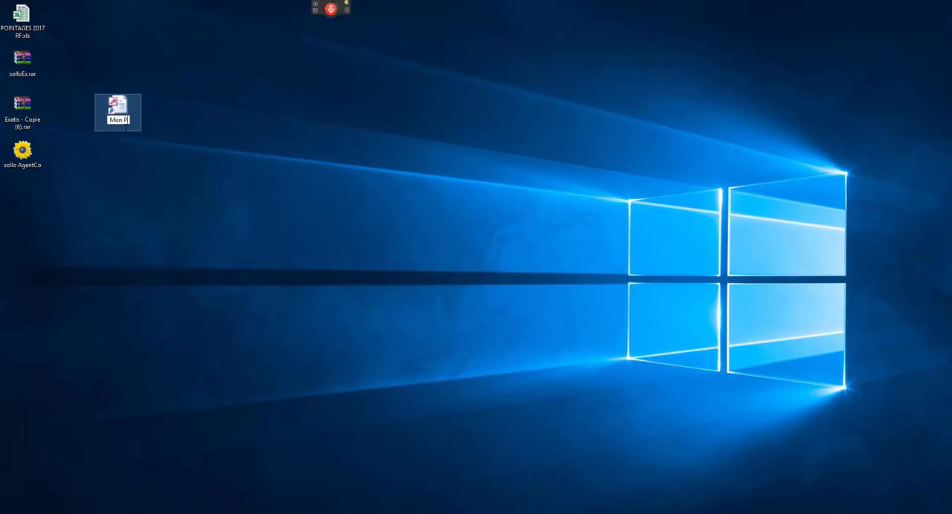
{"action": "type", "text": "rgramme"}
{"action": "key", "text": "Return"}
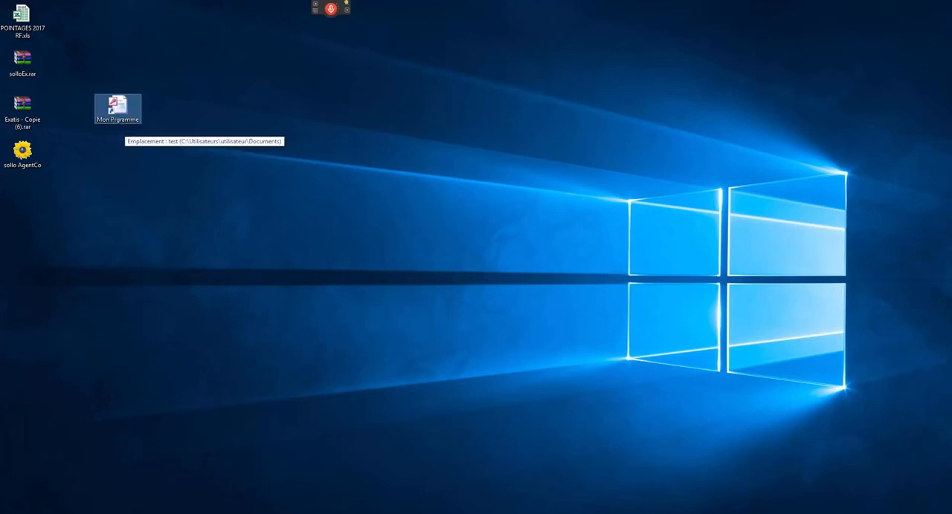
- Launch the database from the Mon Prgramme desktop shortcut and collapse the ribbon
{"action": "double_click", "coordinate": [117, 111]}
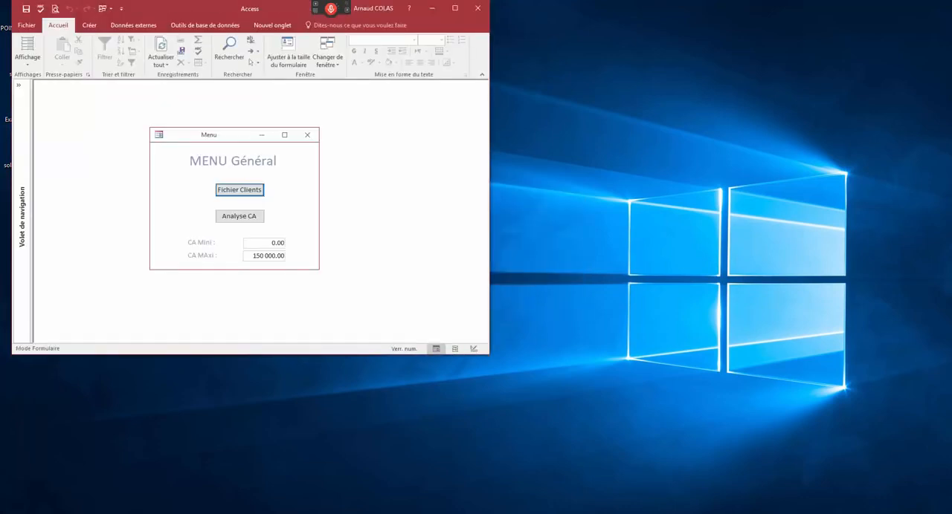
{"action": "double_click", "coordinate": [65, 29]}
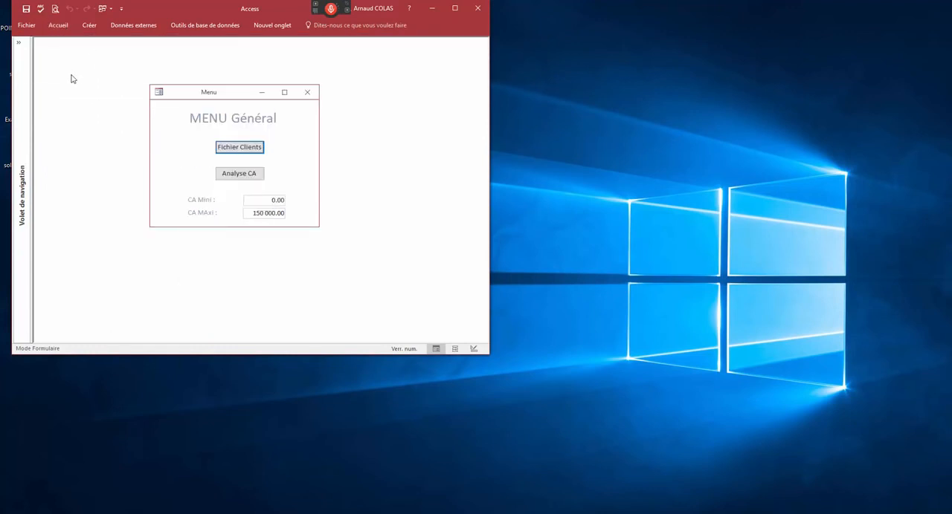
{"action": "left_click", "coordinate": [57, 25]}
{"action": "left_click", "coordinate": [57, 27]}
- Open the client file from the Menu form and enlarge the Access window to arrange both forms side by side
{"action": "left_click_drag", "start_coordinate": [214, 94], "coordinate": [145, 77]}
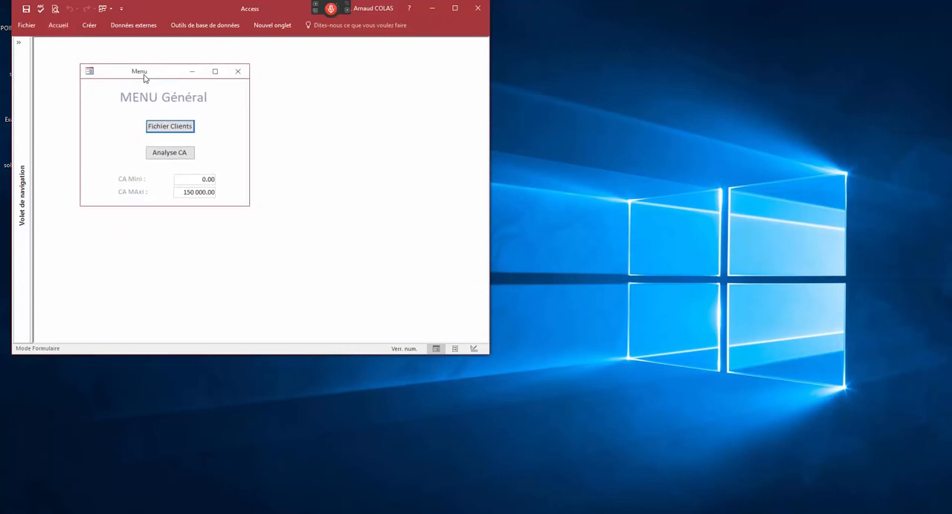
{"action": "left_click", "coordinate": [169, 125]}
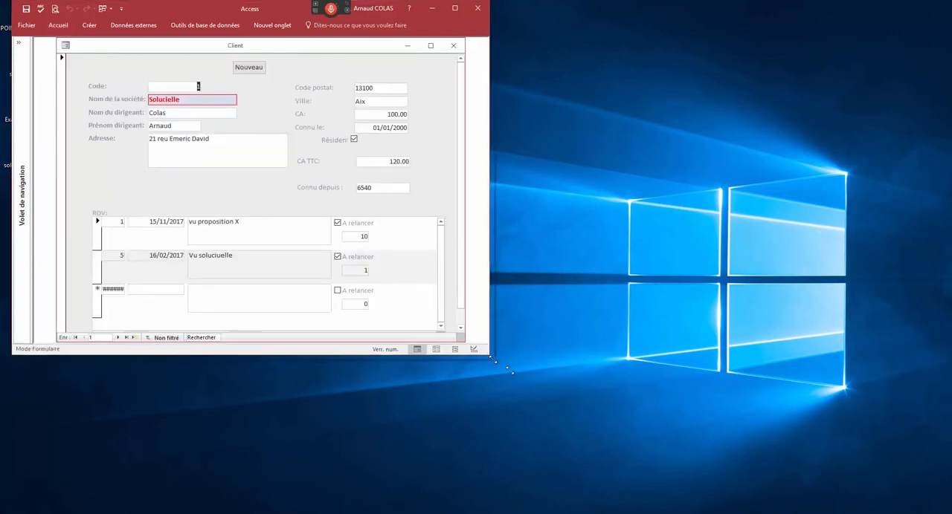
{"action": "left_click_drag", "start_coordinate": [491, 359], "coordinate": [585, 394]}
{"action": "left_click_drag", "start_coordinate": [260, 47], "coordinate": [330, 67]}
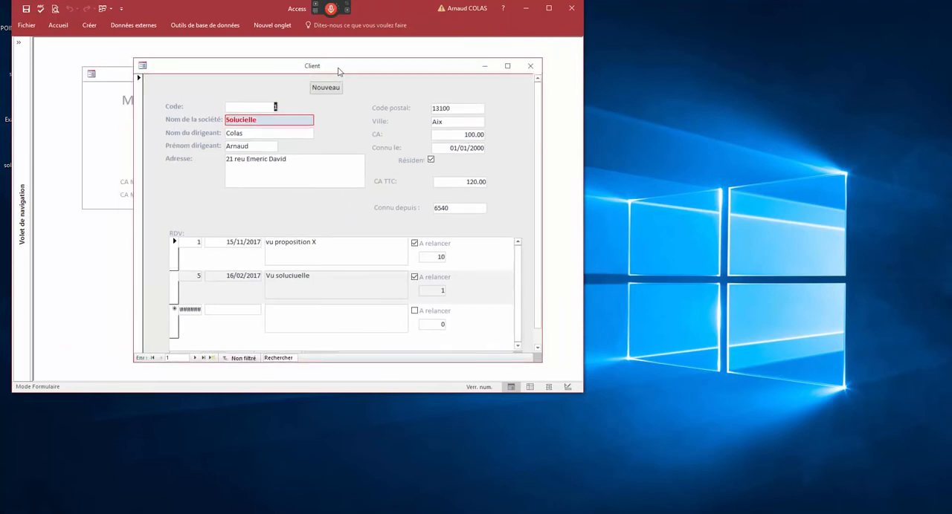
{"action": "left_click", "coordinate": [123, 77]}
{"action": "left_click_drag", "start_coordinate": [584, 393], "coordinate": [757, 429]}
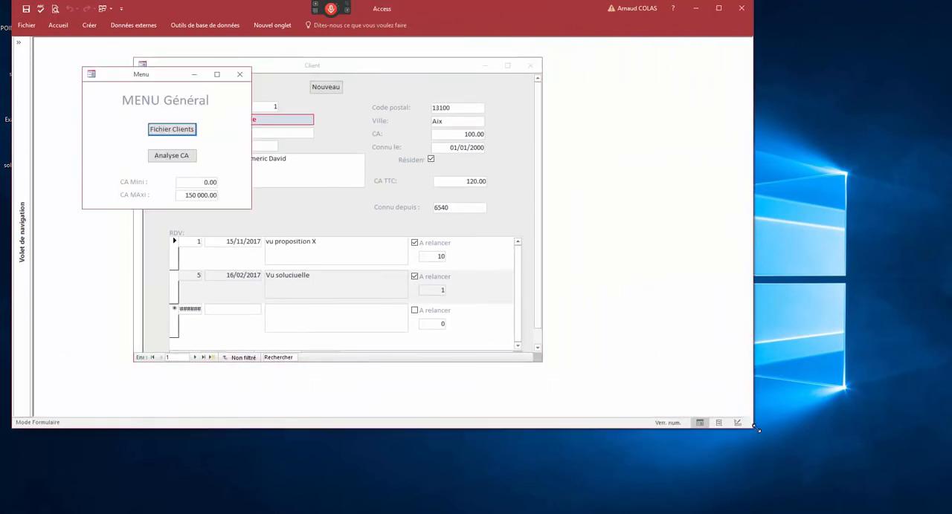
{"action": "left_click_drag", "start_coordinate": [319, 71], "coordinate": [446, 70]}
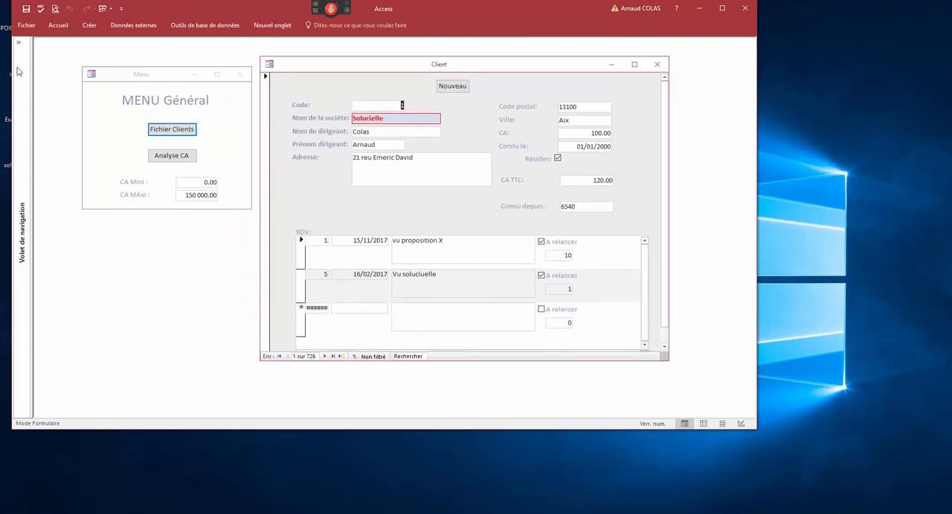
- Expand the navigation pane to list all Access objects
{"action": "left_click", "coordinate": [19, 43]}
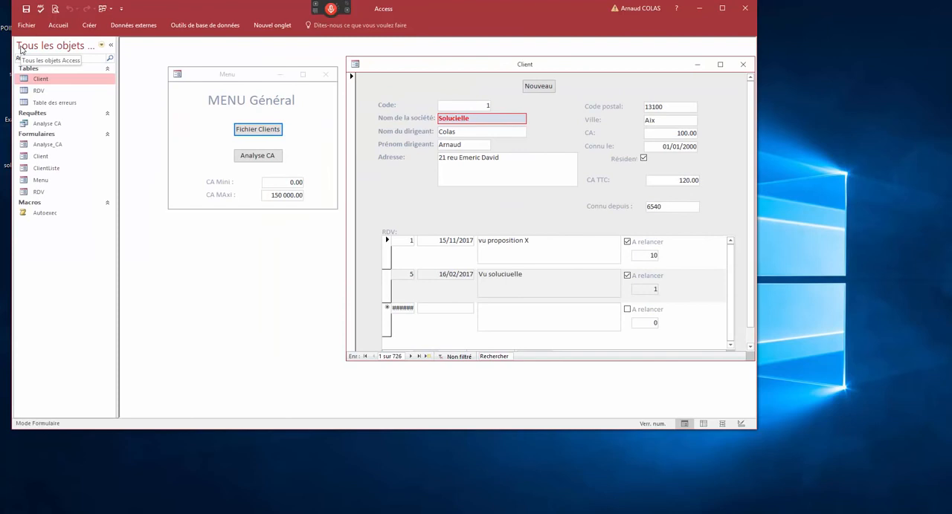
- Filter the navigation pane to reports only (États), collapse it and shift the Menu and Client forms slightly
{"action": "left_click", "coordinate": [102, 46]}
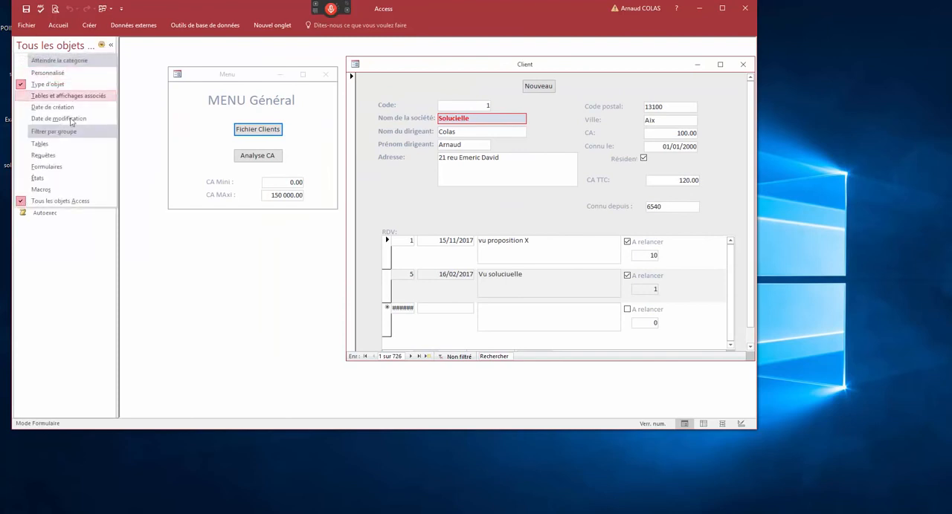
{"action": "left_click", "coordinate": [60, 179]}
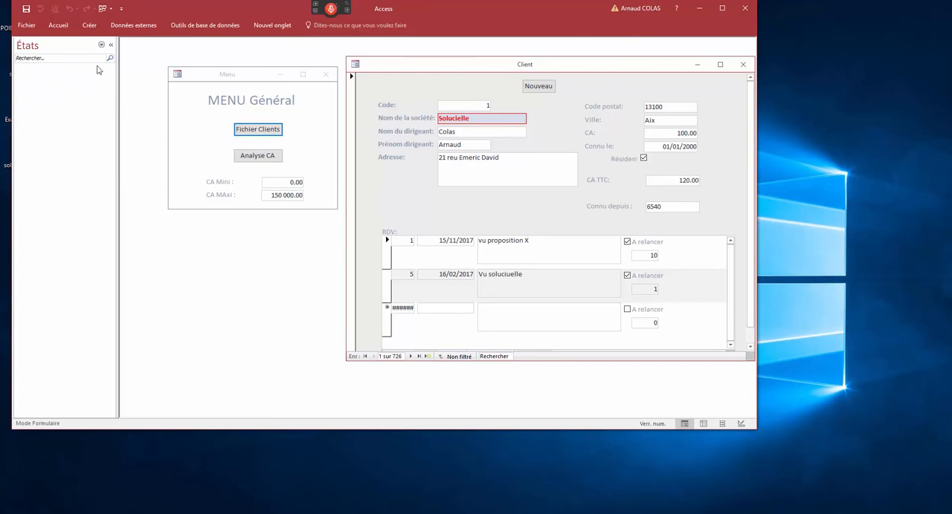
{"action": "left_click", "coordinate": [110, 44]}
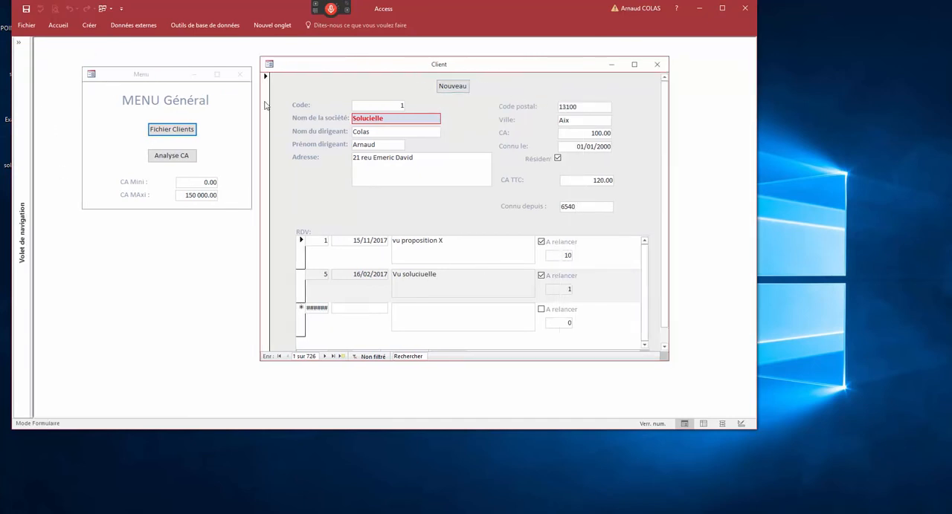
{"action": "left_click_drag", "start_coordinate": [165, 76], "coordinate": [154, 74]}
{"action": "left_click_drag", "start_coordinate": [296, 70], "coordinate": [288, 70]}
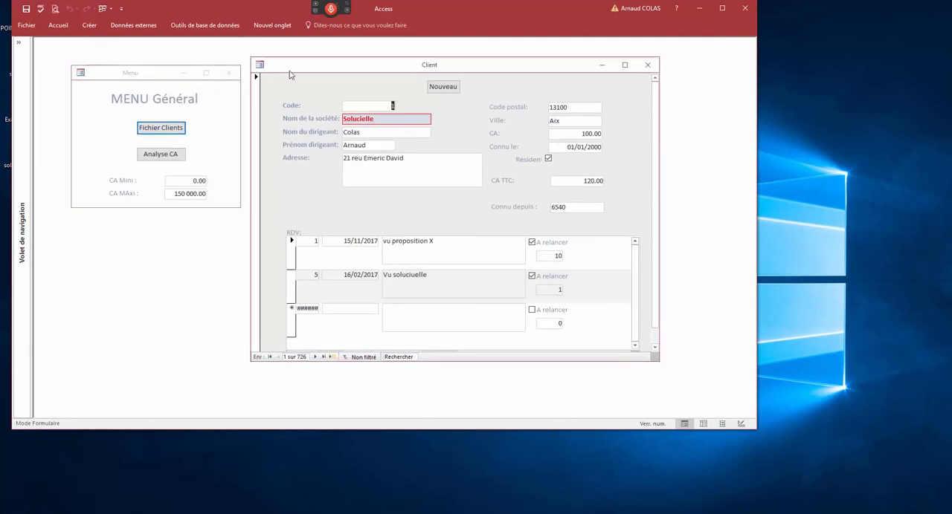
- Show the Client form in print preview, look at pages 1 and 2, and close it
{"action": "left_click", "coordinate": [121, 8]}
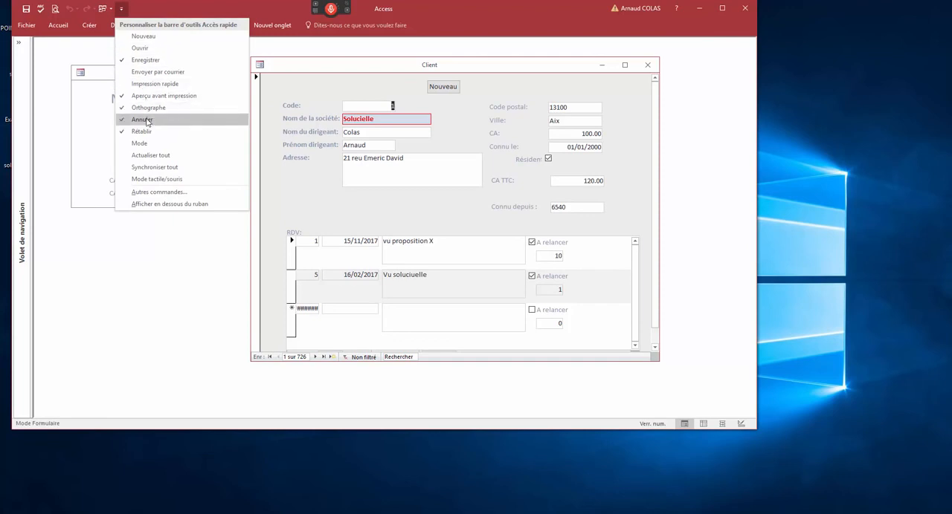
{"action": "left_click", "coordinate": [55, 8]}
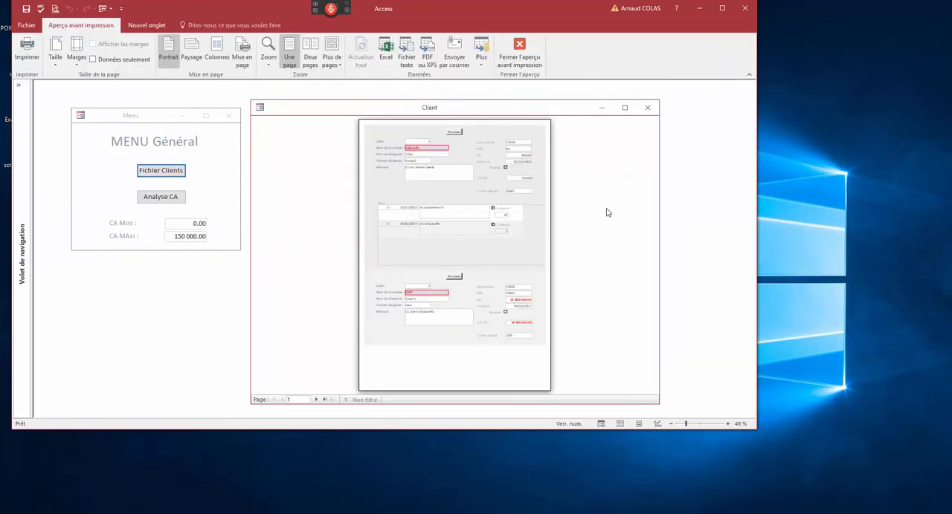
{"action": "left_click", "coordinate": [315, 399]}
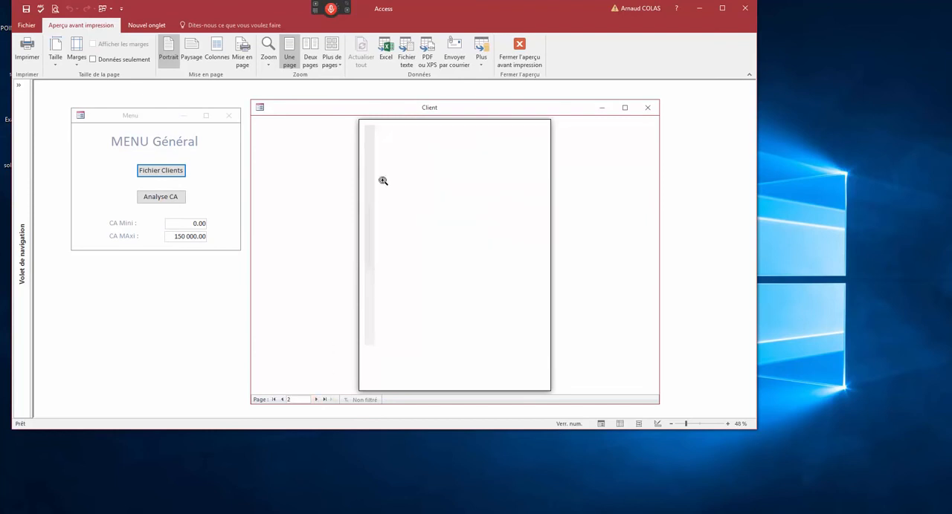
{"action": "left_click", "coordinate": [282, 399]}
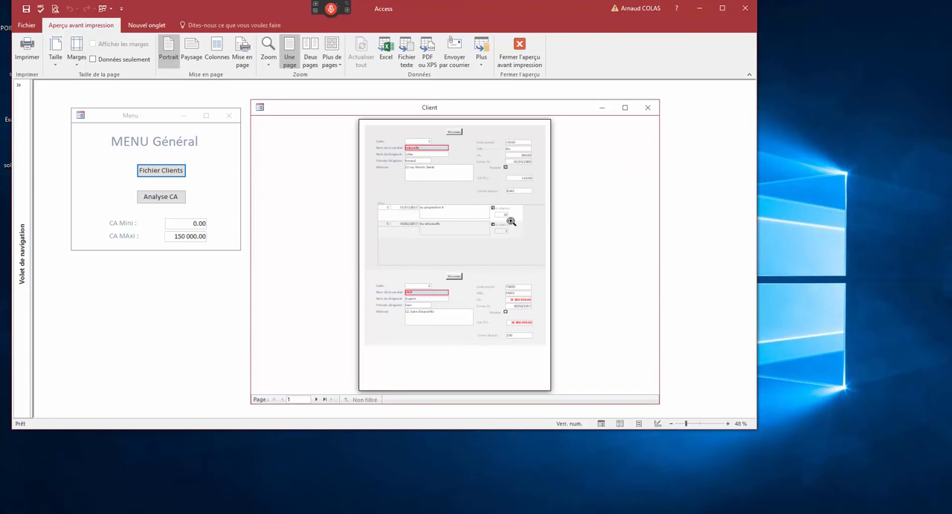
{"action": "left_click", "coordinate": [647, 108]}
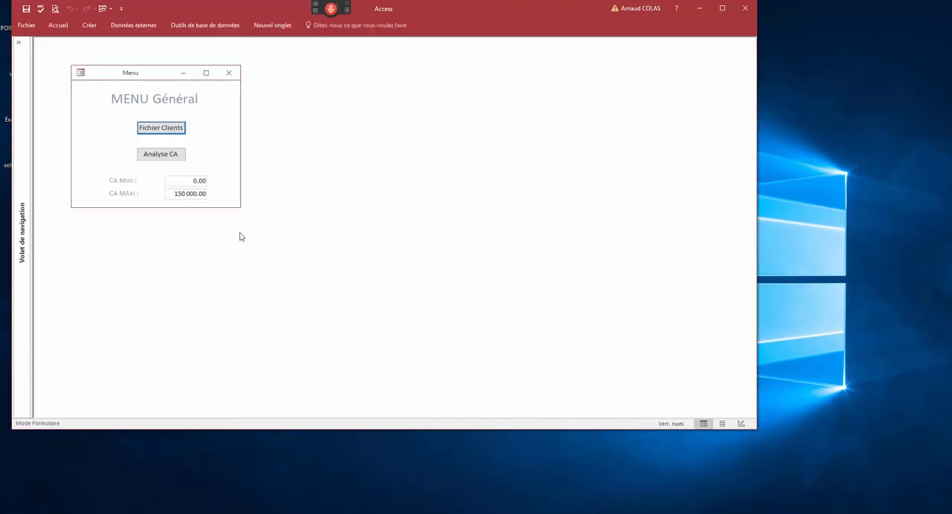
- Open Analyse_CA from the Menu form and preview it for printing as a full page in an enlarged window
{"action": "left_click", "coordinate": [176, 156]}
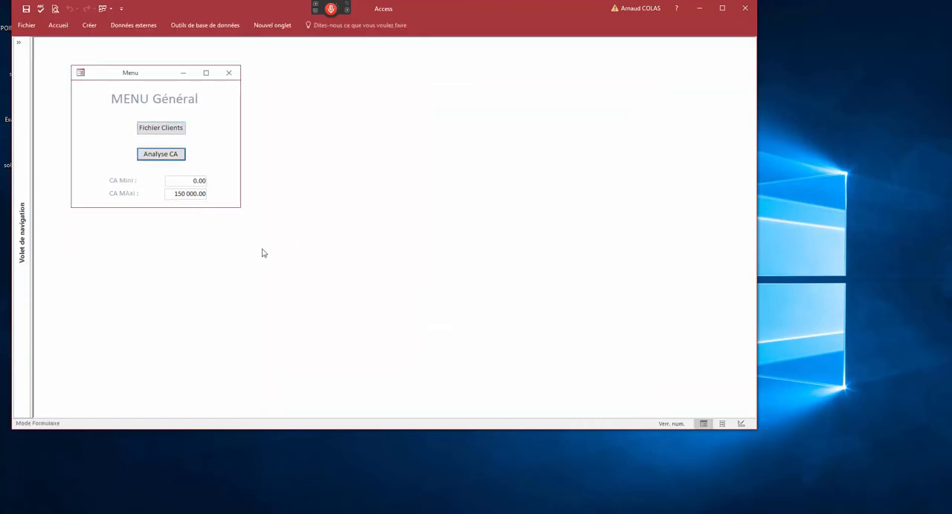
{"action": "left_click", "coordinate": [55, 8]}
{"action": "left_click", "coordinate": [425, 140]}
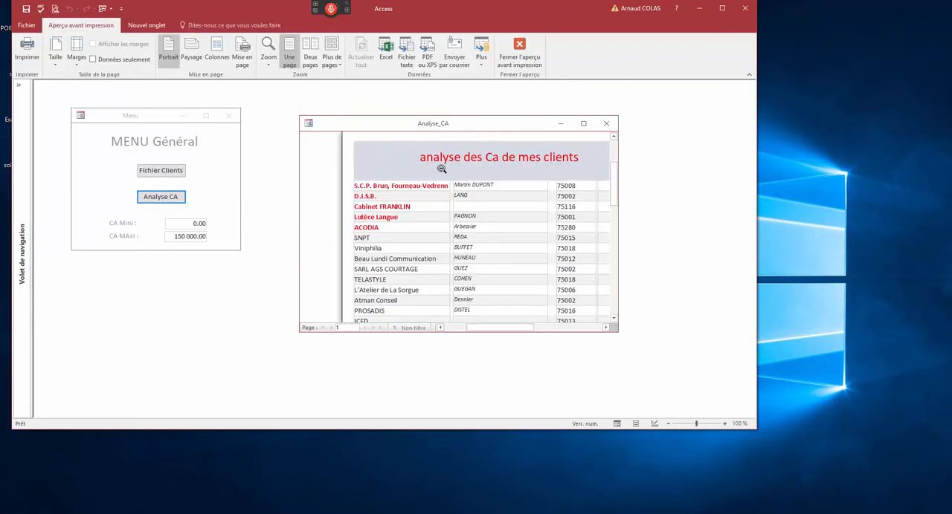
{"action": "left_click_drag", "start_coordinate": [619, 333], "coordinate": [729, 398]}
{"action": "left_click", "coordinate": [622, 323]}
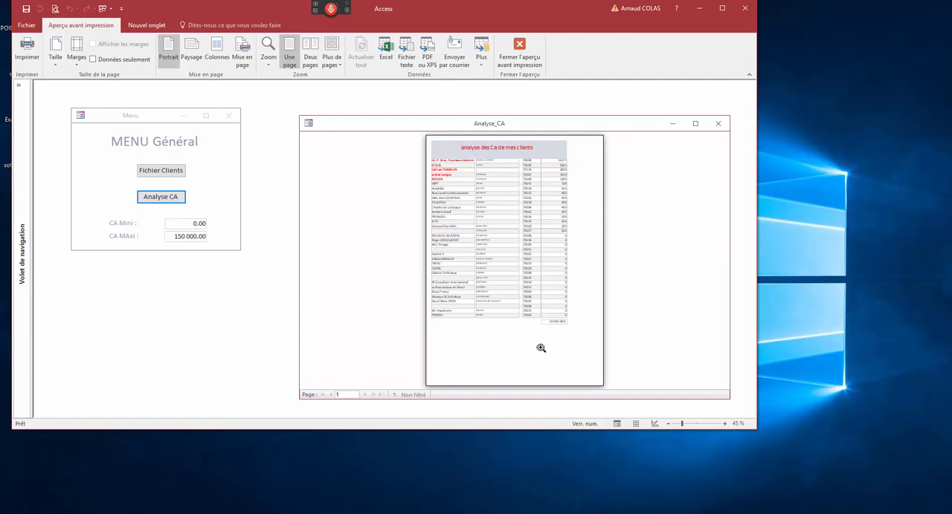
{"action": "left_click_drag", "start_coordinate": [470, 124], "coordinate": [420, 108]}
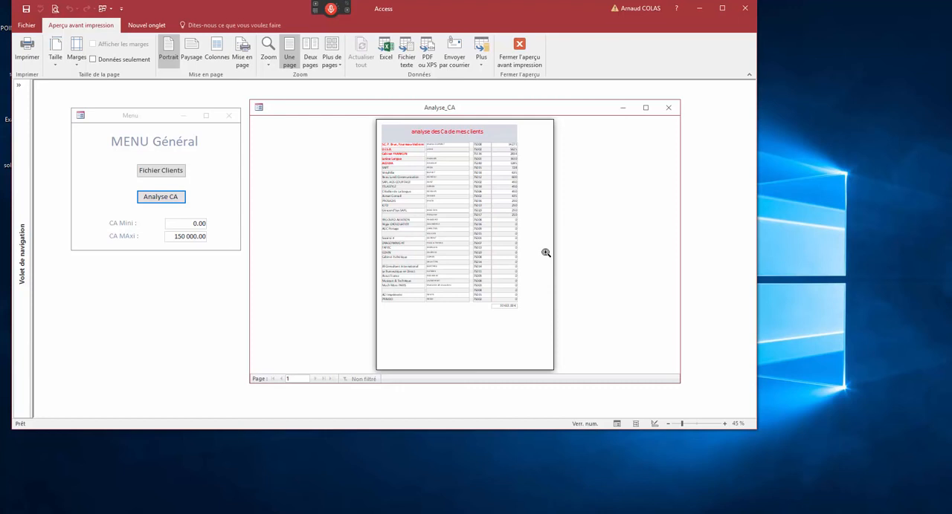
- Examine the Analyse_CA print preview at 100 % and as a full page, and close it
{"action": "left_click", "coordinate": [447, 160]}
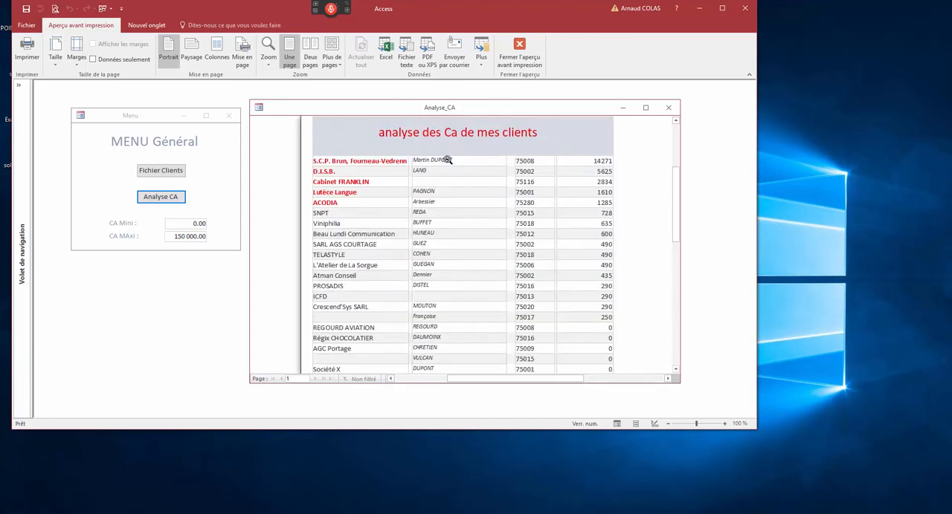
{"action": "left_click", "coordinate": [447, 160]}
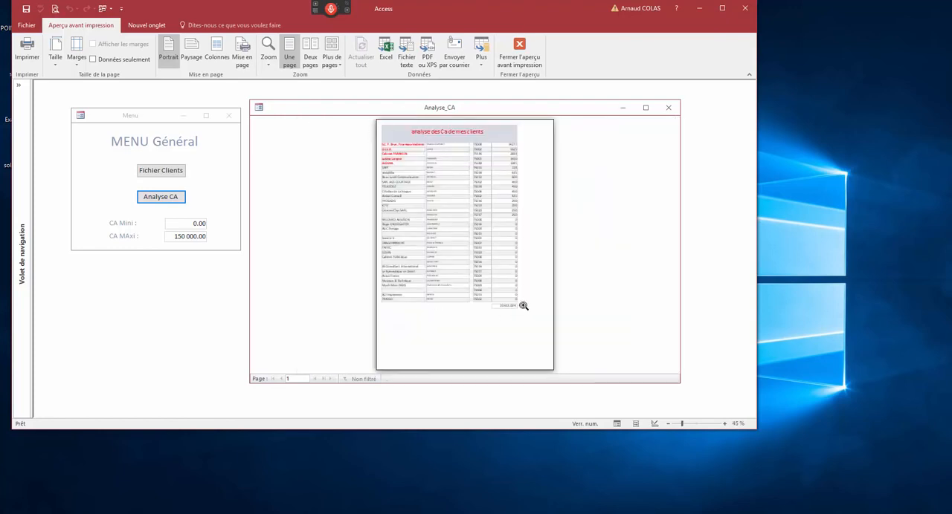
{"action": "left_click", "coordinate": [667, 107]}
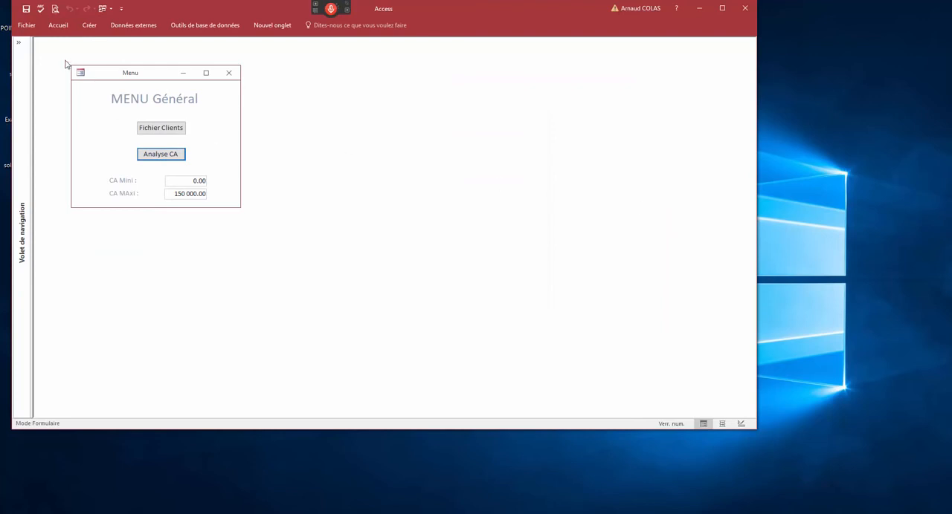
- Expand the navigation pane and filter it to forms only (Formulaires)
{"action": "left_click", "coordinate": [18, 42]}
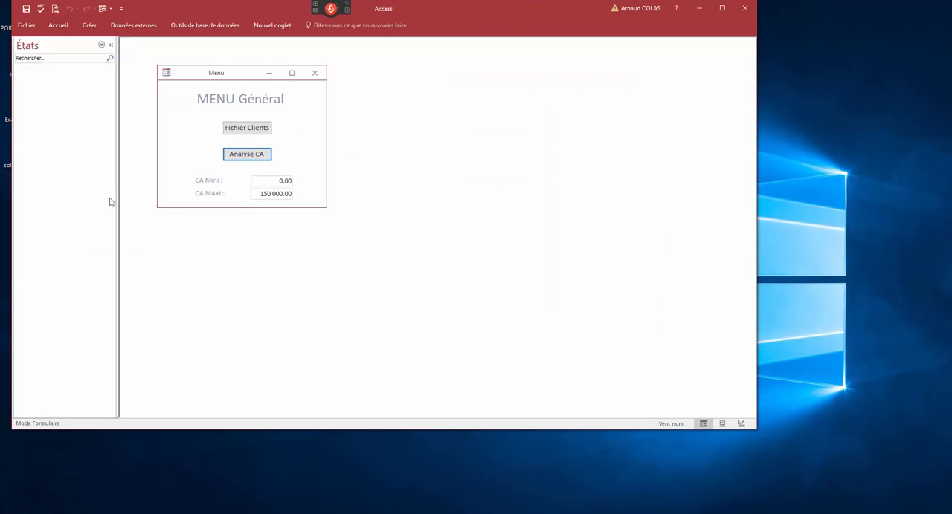
{"action": "left_click", "coordinate": [103, 46]}
{"action": "left_click", "coordinate": [50, 163]}
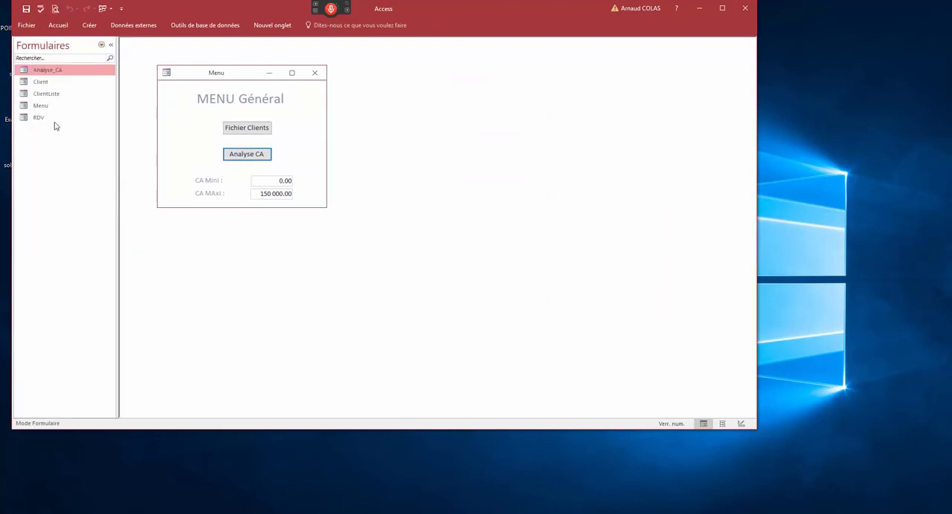
- Open the Analyse_CA form in design view and move its window clear of the property sheet
{"action": "right_click", "coordinate": [47, 71]}
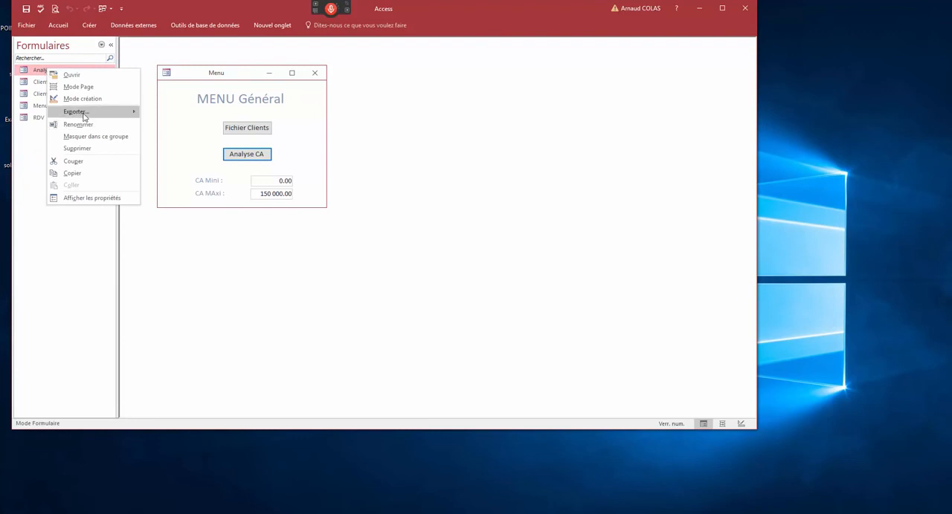
{"action": "mouse_move", "coordinate": [84, 116]}
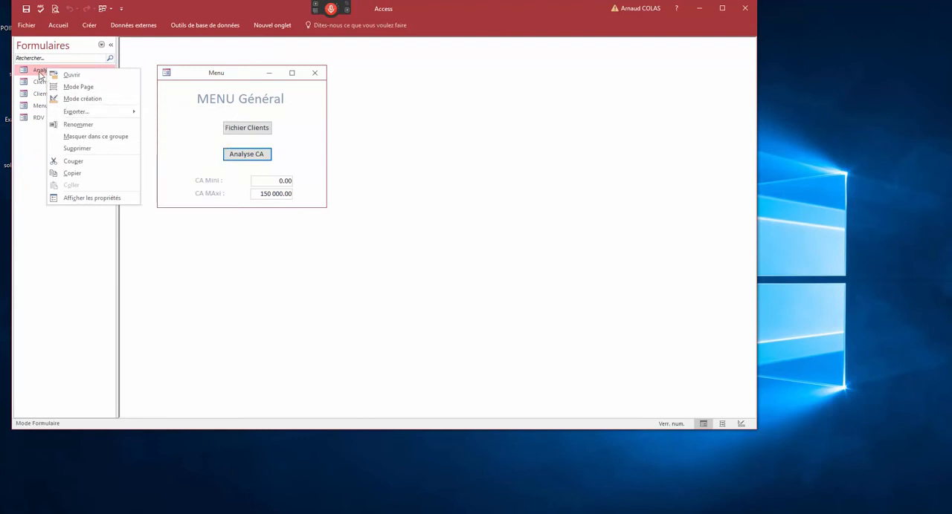
{"action": "left_click", "coordinate": [82, 99]}
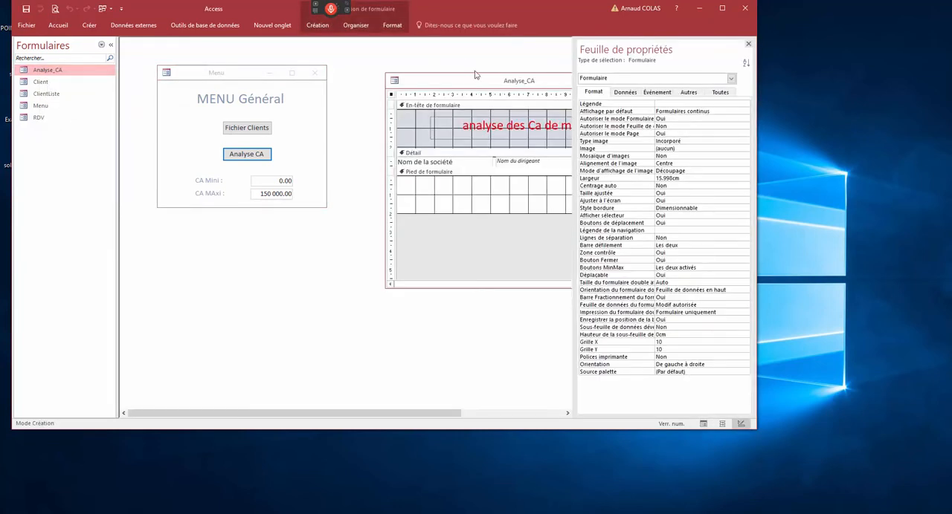
{"action": "left_click_drag", "start_coordinate": [474, 80], "coordinate": [271, 101]}
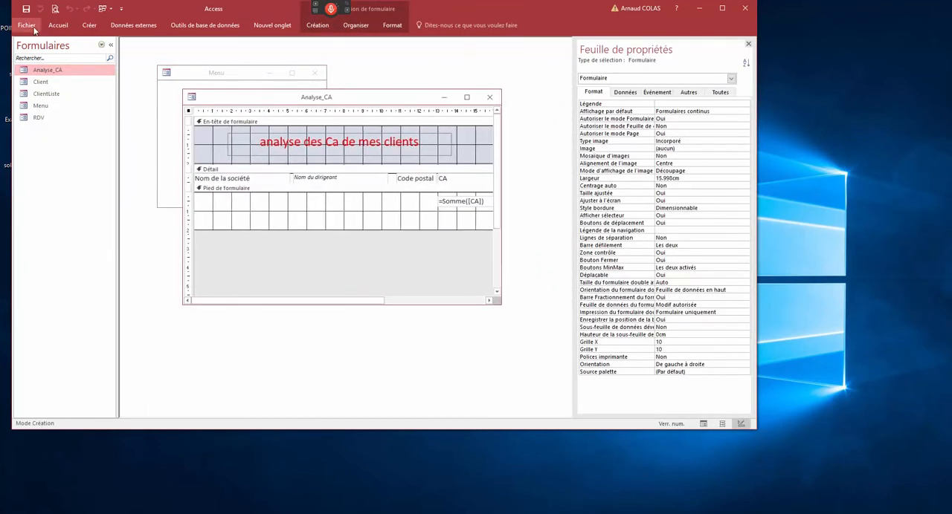
- Try to save the Analyse_CA form as a new database object
{"action": "left_click", "coordinate": [30, 26]}
{"action": "left_click", "coordinate": [49, 123]}
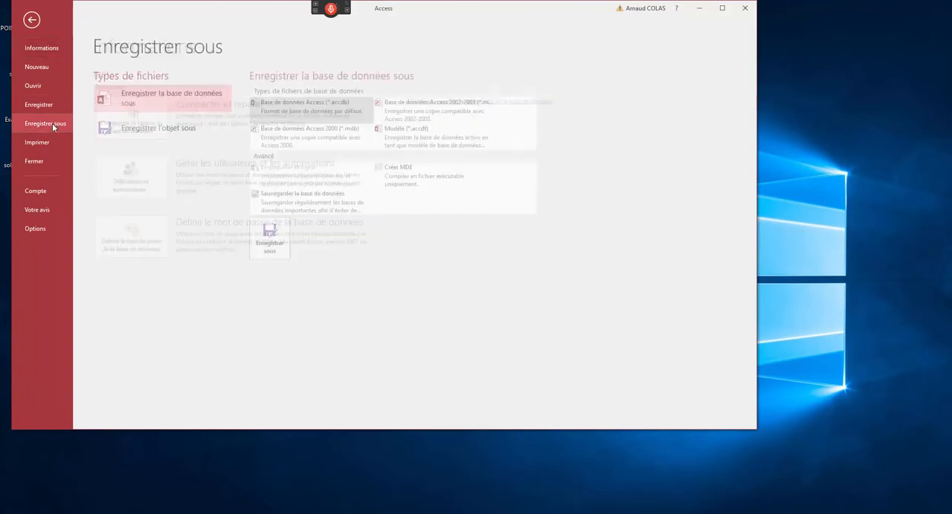
{"action": "left_click", "coordinate": [152, 133]}
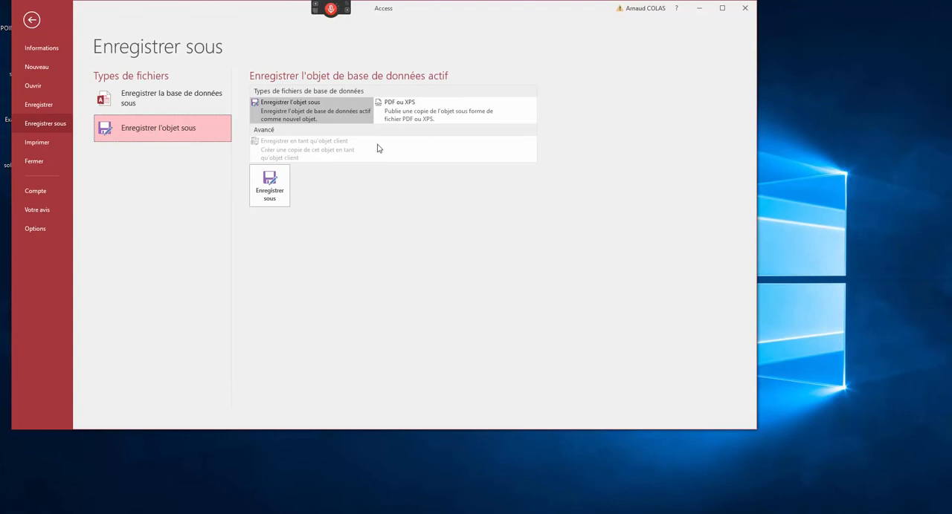
{"action": "left_click", "coordinate": [282, 191]}
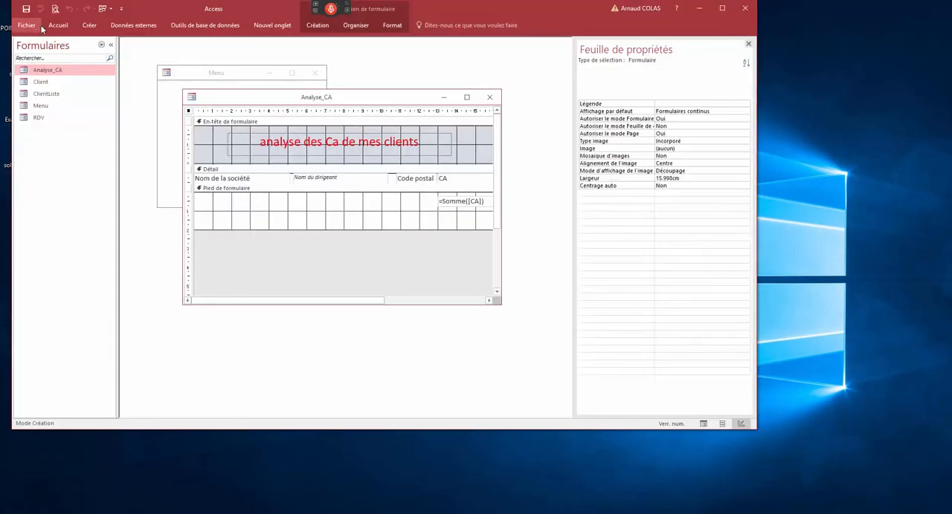
- Look at the export formats offered for the Analyse_CA form and close its design view
{"action": "right_click", "coordinate": [69, 77]}
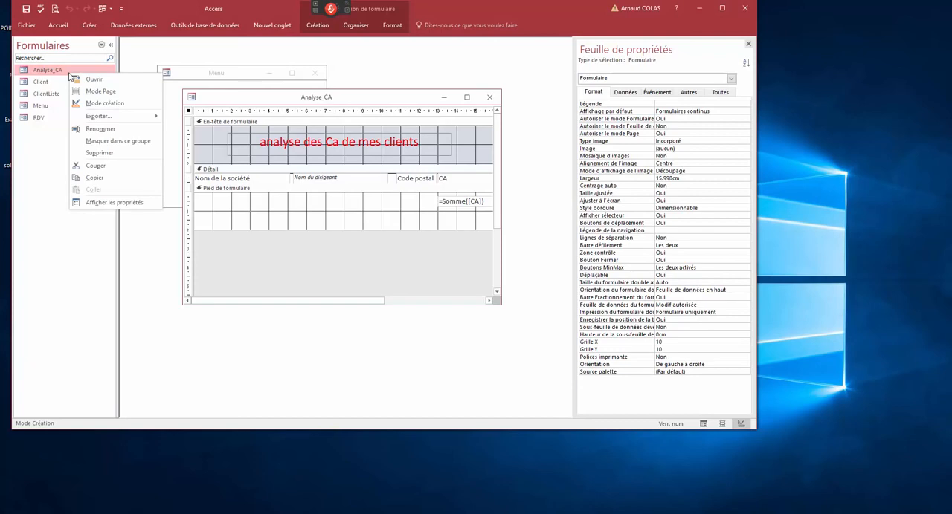
{"action": "mouse_move", "coordinate": [99, 118]}
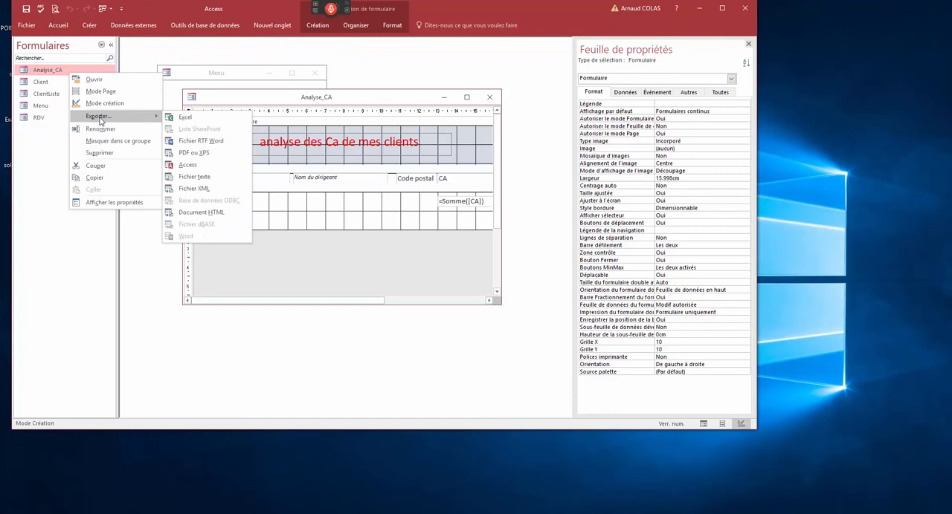
{"action": "left_click", "coordinate": [490, 98]}
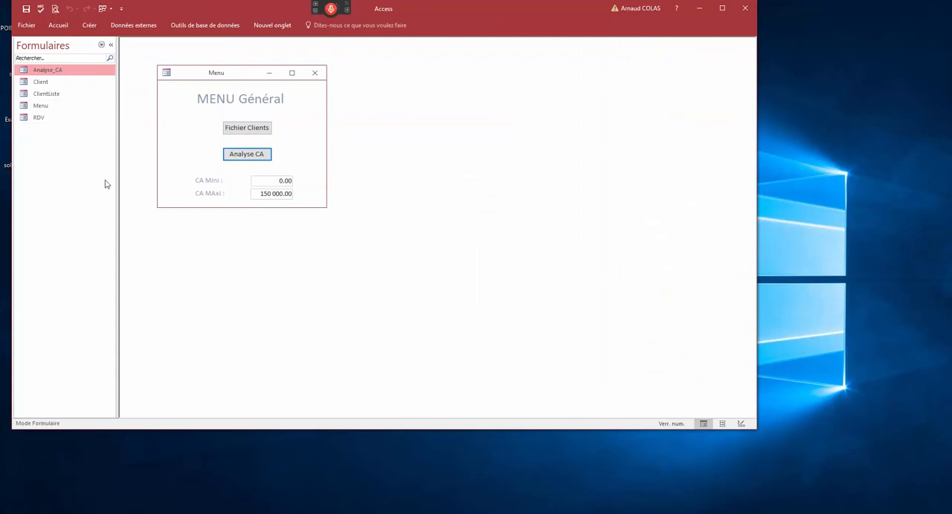
- Try duplicating the Analyse_CA form by copy and paste under the name Copie de Analyse_CA
{"action": "key", "text": "ctrl+v"}
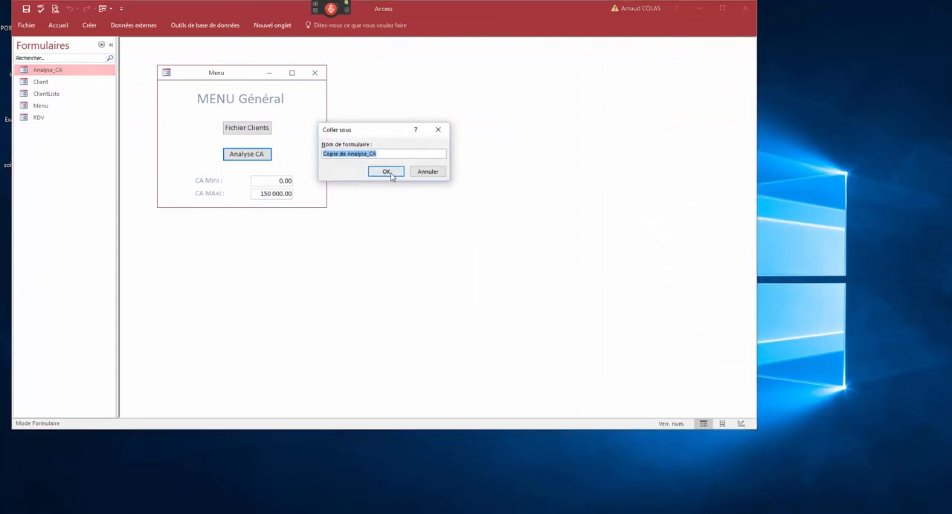
{"action": "left_click", "coordinate": [416, 174]}
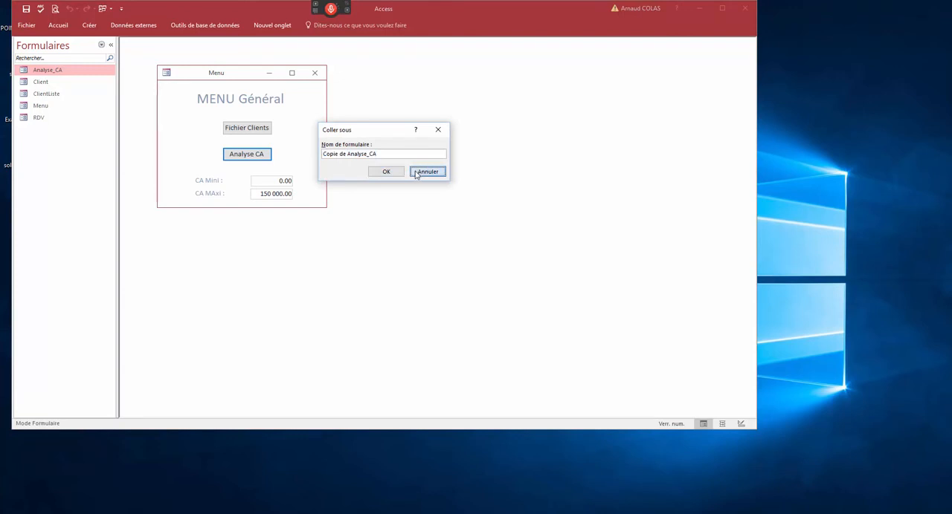
{"action": "right_click", "coordinate": [73, 173]}
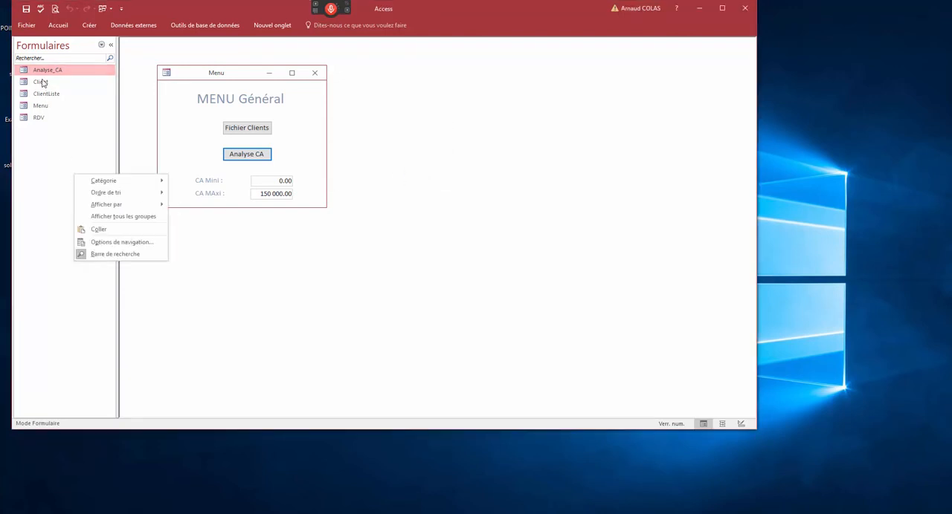
{"action": "right_click", "coordinate": [43, 72]}
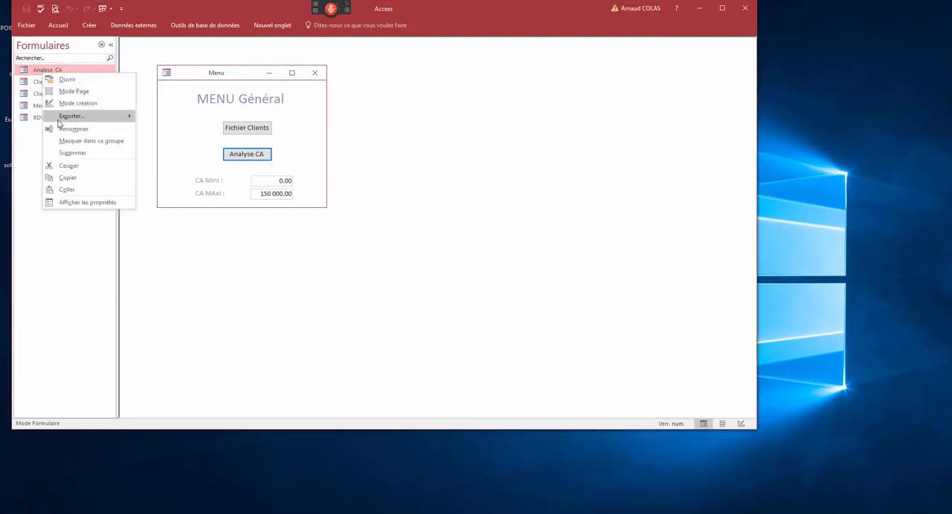
{"action": "left_click", "coordinate": [65, 178]}
{"action": "right_click", "coordinate": [64, 182]}
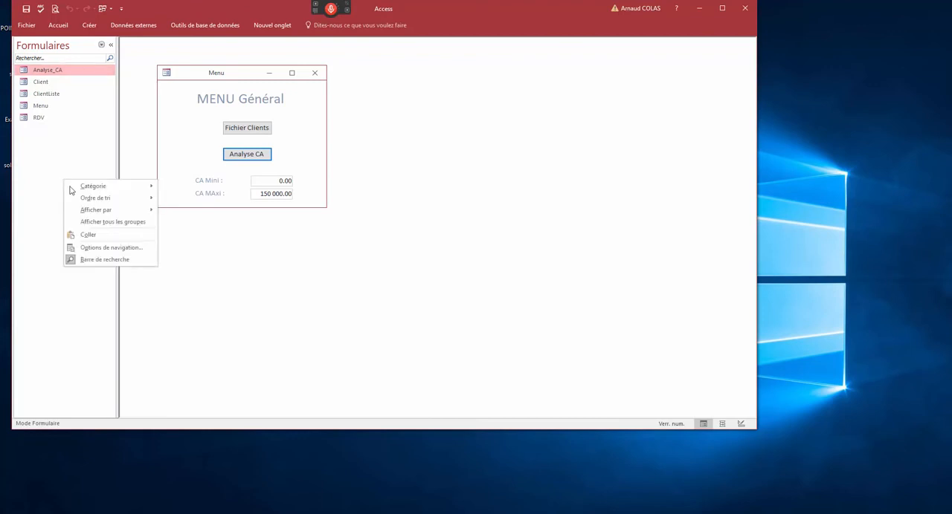
{"action": "left_click", "coordinate": [88, 235]}
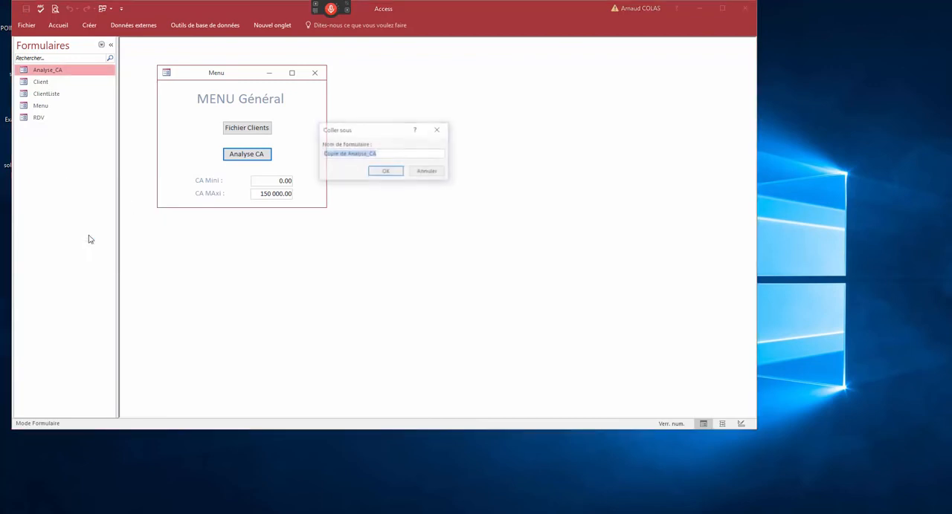
{"action": "left_click", "coordinate": [423, 173]}
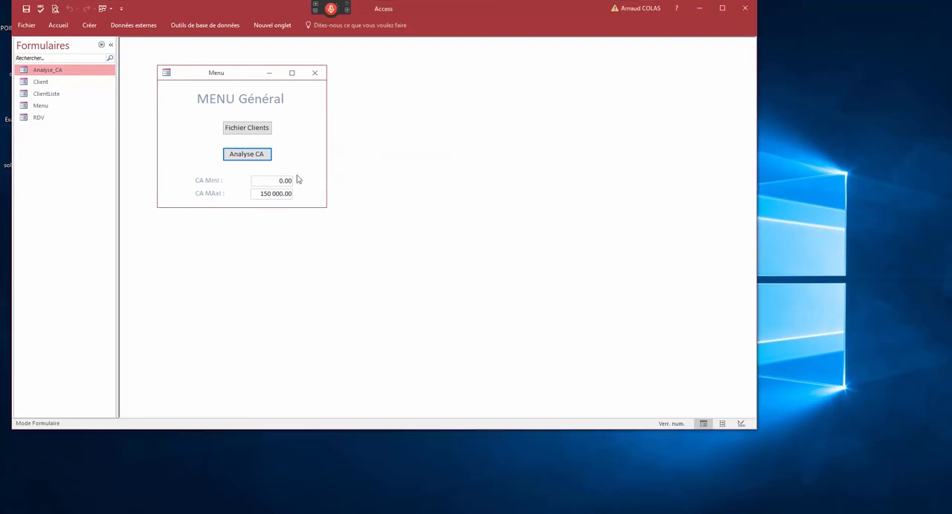
- Open the Analyse_CA form in design view and check the record source in its full property list
{"action": "right_click", "coordinate": [60, 69]}
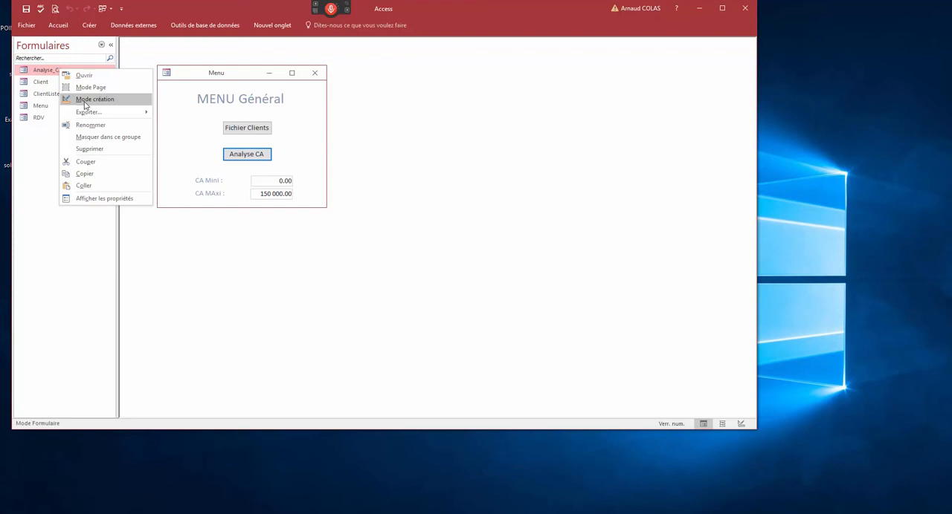
{"action": "left_click", "coordinate": [85, 99]}
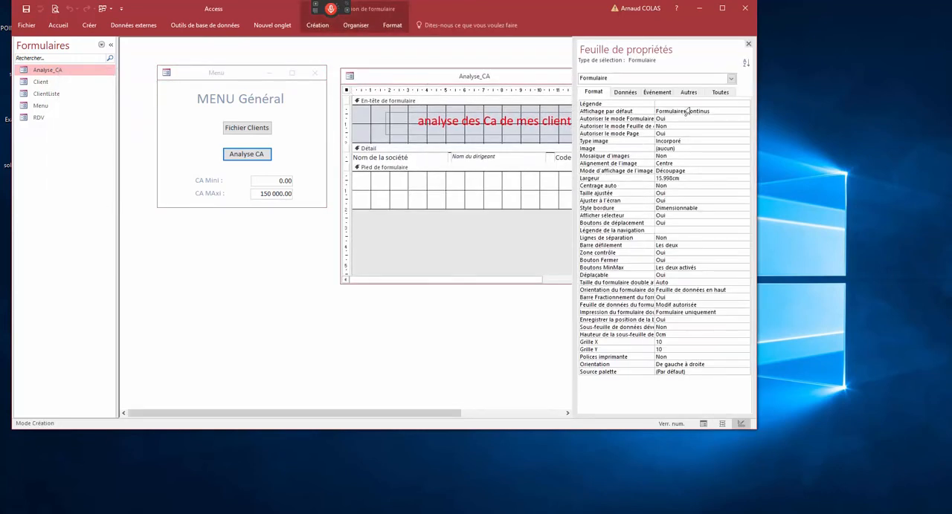
{"action": "left_click", "coordinate": [720, 92]}
{"action": "left_click", "coordinate": [673, 104]}
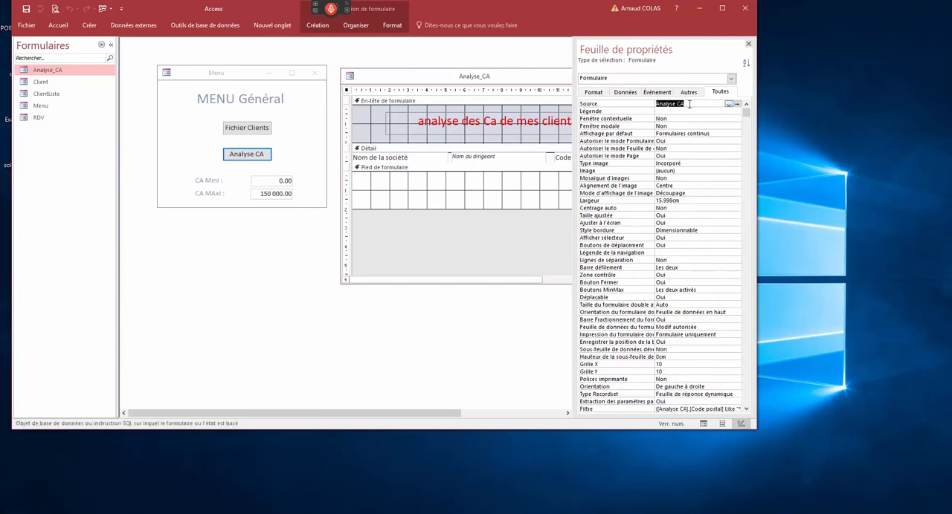
- Create a blank report, switch it to design view and set its record source to Analyse CA
{"action": "left_click", "coordinate": [90, 25]}
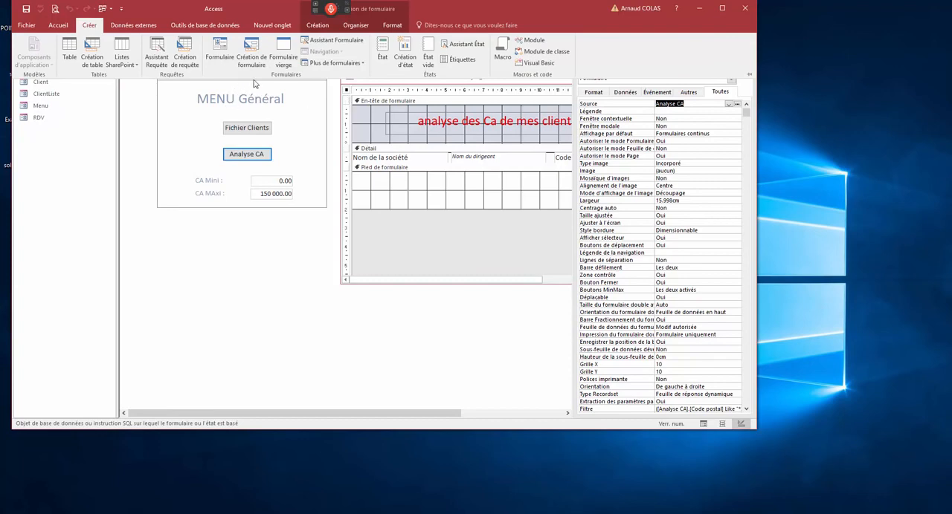
{"action": "left_click", "coordinate": [427, 53]}
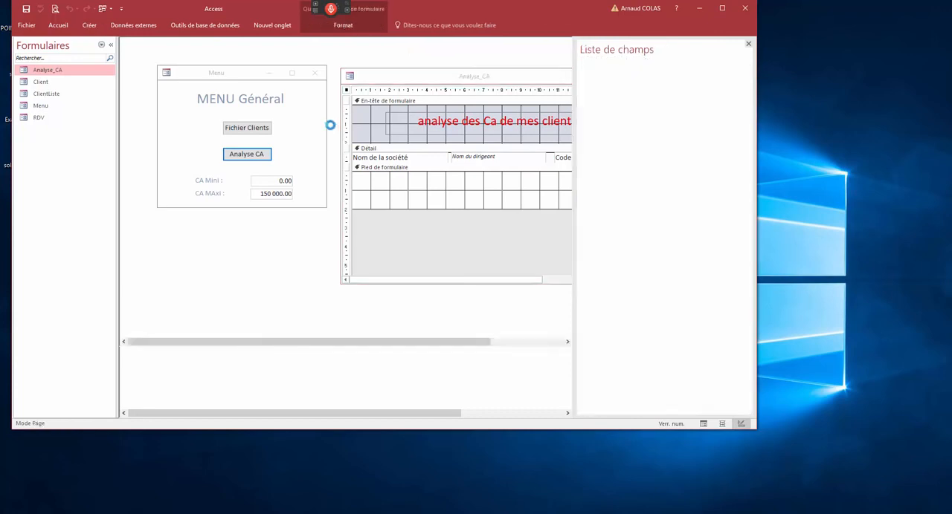
{"action": "right_click", "coordinate": [191, 93]}
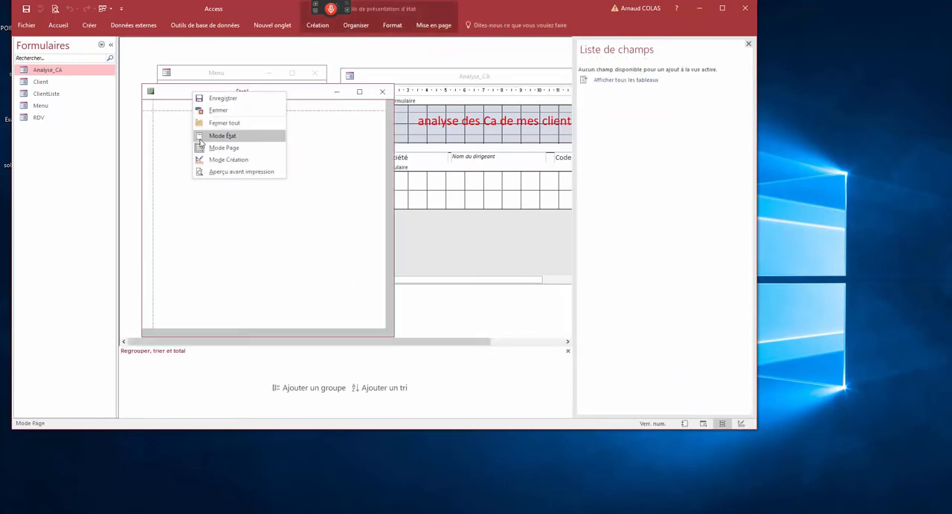
{"action": "left_click", "coordinate": [208, 154]}
{"action": "double_click", "coordinate": [148, 106]}
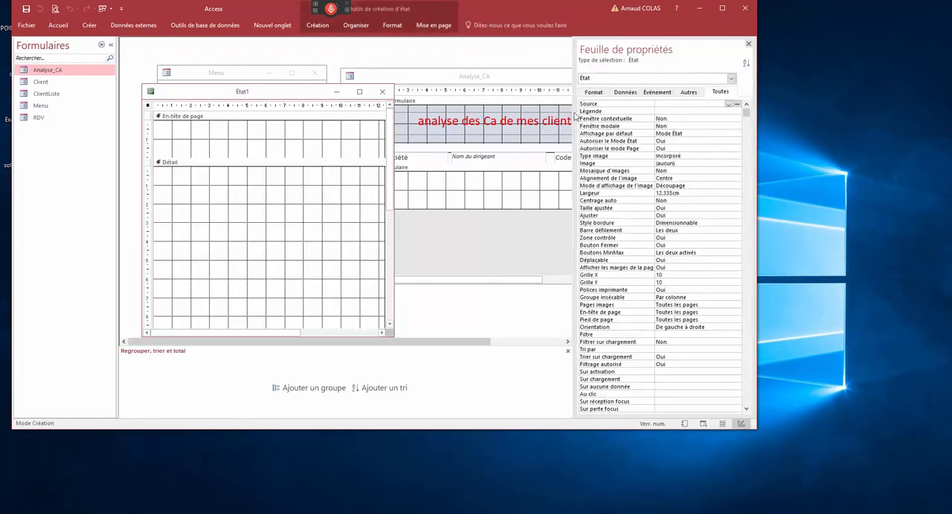
{"action": "left_click", "coordinate": [729, 104]}
{"action": "left_click", "coordinate": [693, 112]}
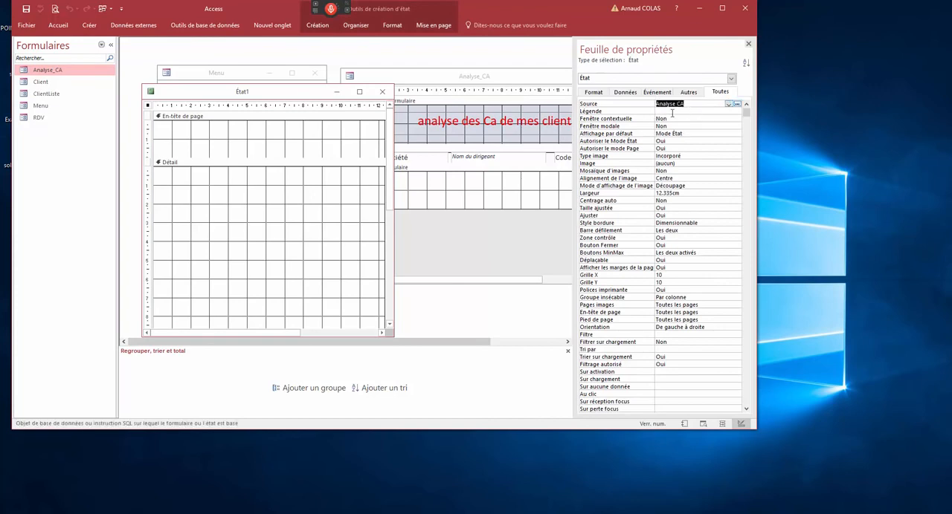
- Copy the row of field controls from the Analyse_CA form's detail section into the report's detail section
{"action": "left_click", "coordinate": [499, 78]}
{"action": "left_click", "coordinate": [346, 157]}
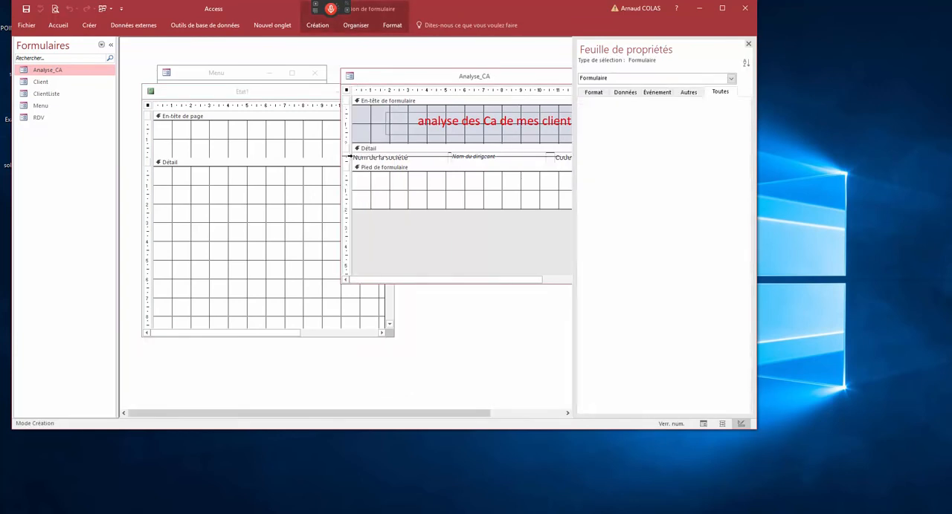
{"action": "right_click", "coordinate": [374, 157]}
{"action": "left_click", "coordinate": [278, 183]}
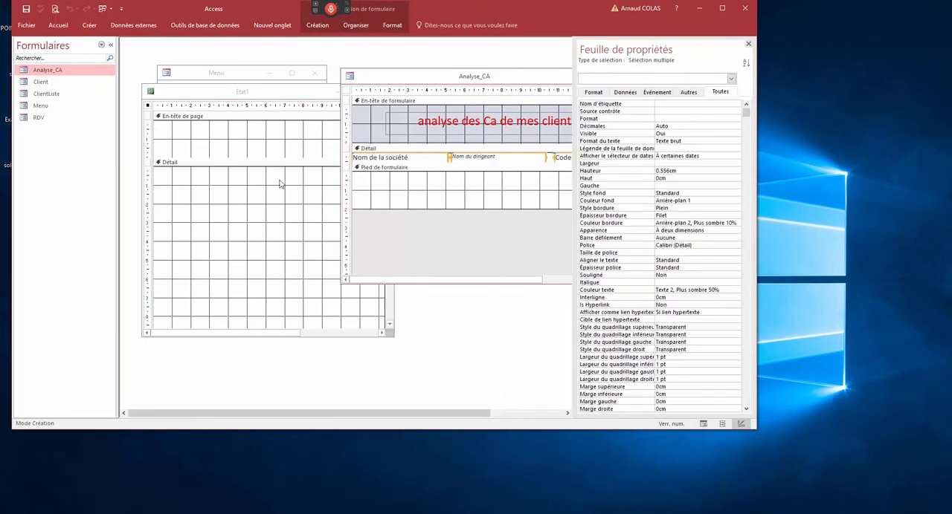
{"action": "left_click", "coordinate": [253, 166]}
{"action": "right_click", "coordinate": [251, 165]}
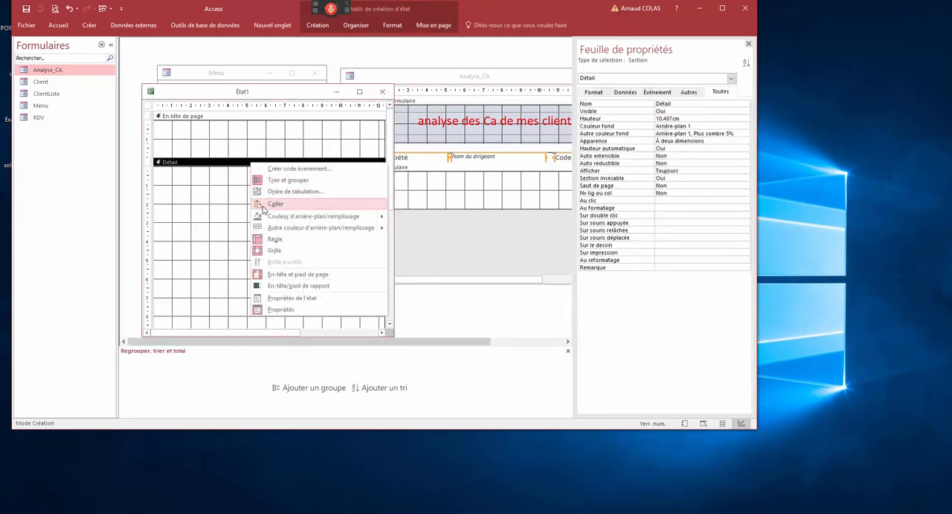
{"action": "left_click", "coordinate": [262, 210]}
- Copy the title label "analyse des Ca de mes clients" from the form header into the report's page header
{"action": "left_click", "coordinate": [429, 132]}
{"action": "right_click", "coordinate": [431, 134]}
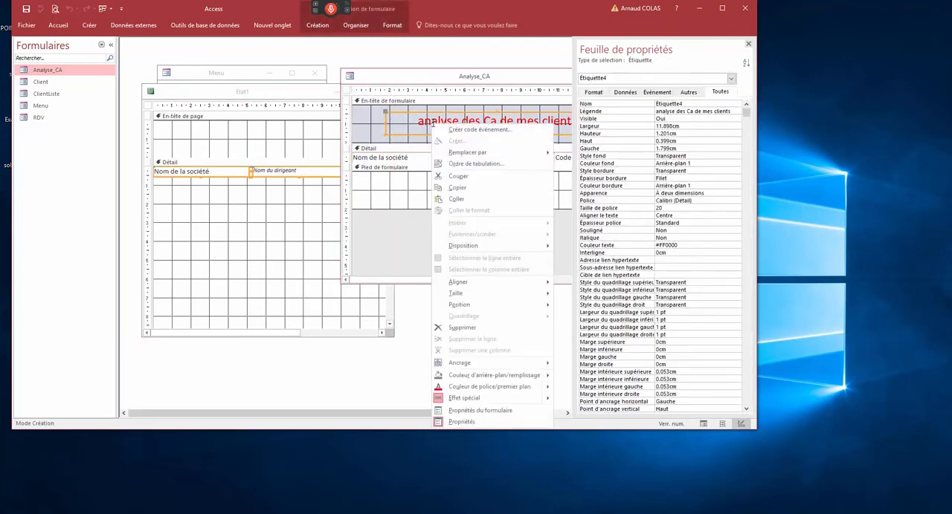
{"action": "left_click", "coordinate": [455, 182]}
{"action": "left_click", "coordinate": [255, 115]}
{"action": "right_click", "coordinate": [255, 117]}
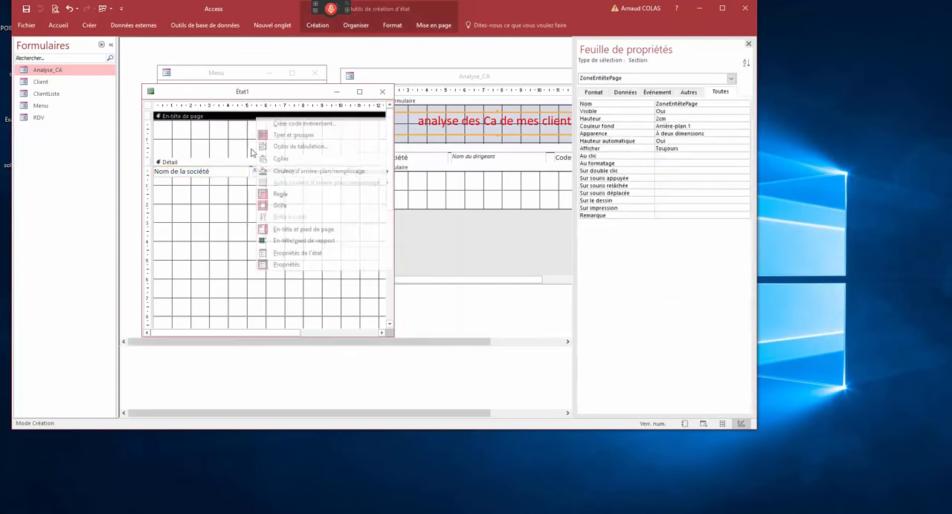
{"action": "left_click", "coordinate": [275, 163]}
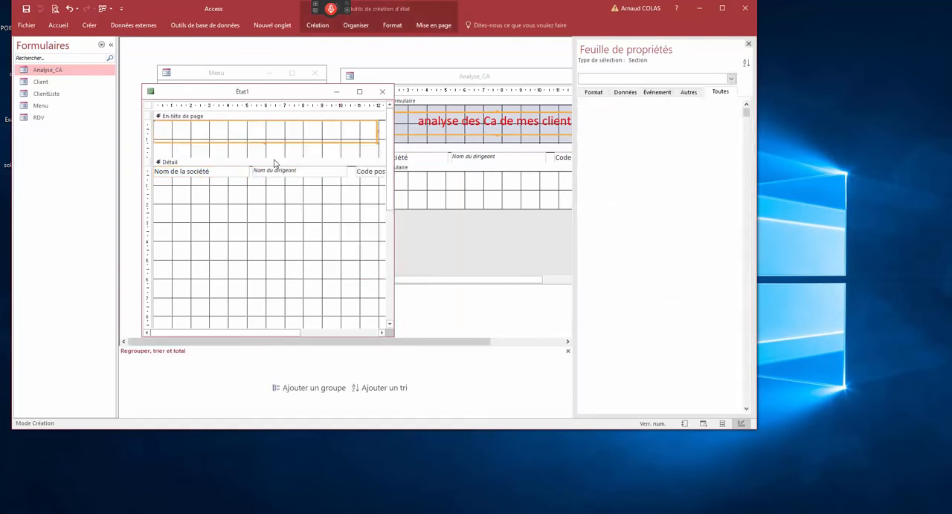
- Shrink the report's detail section to the height of its field row and widen the report window to show all fields
{"action": "left_click", "coordinate": [390, 325]}
{"action": "left_click_drag", "start_coordinate": [391, 229], "coordinate": [389, 171]}
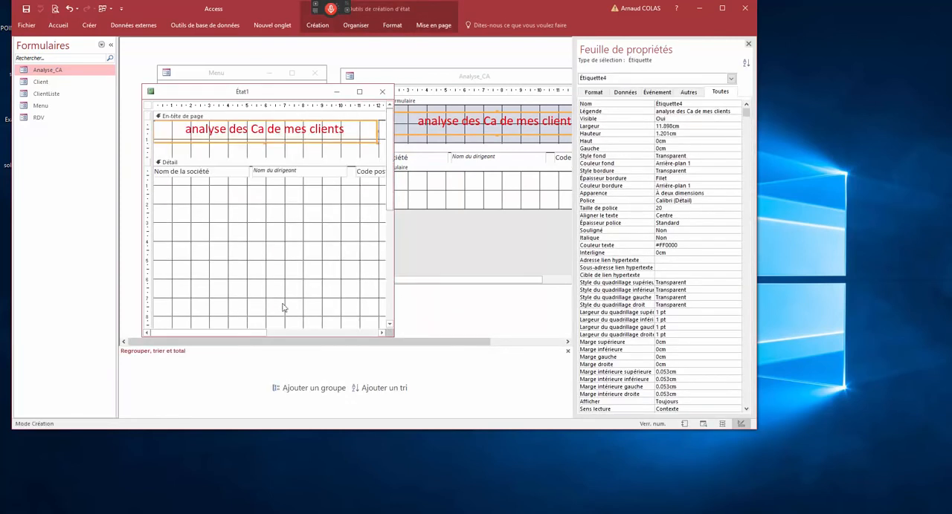
{"action": "left_click", "coordinate": [389, 325]}
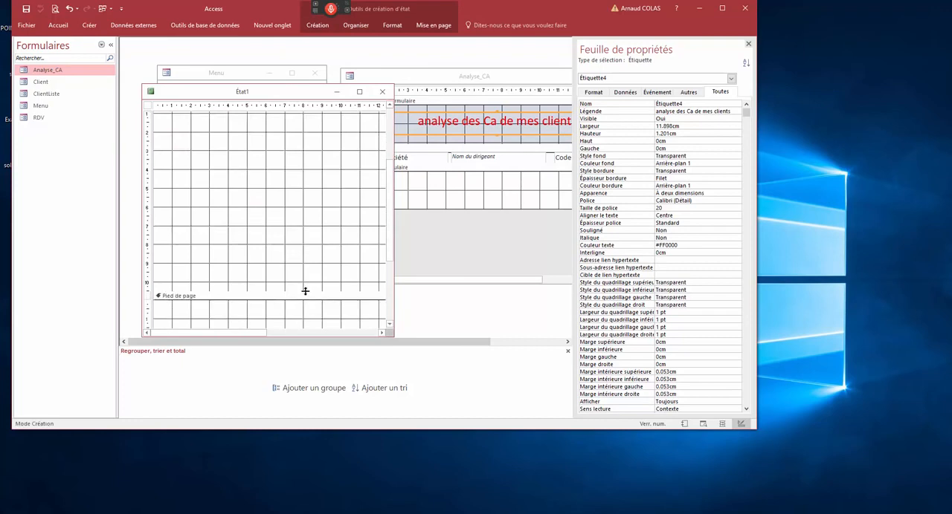
{"action": "left_click_drag", "start_coordinate": [305, 292], "coordinate": [293, 93]}
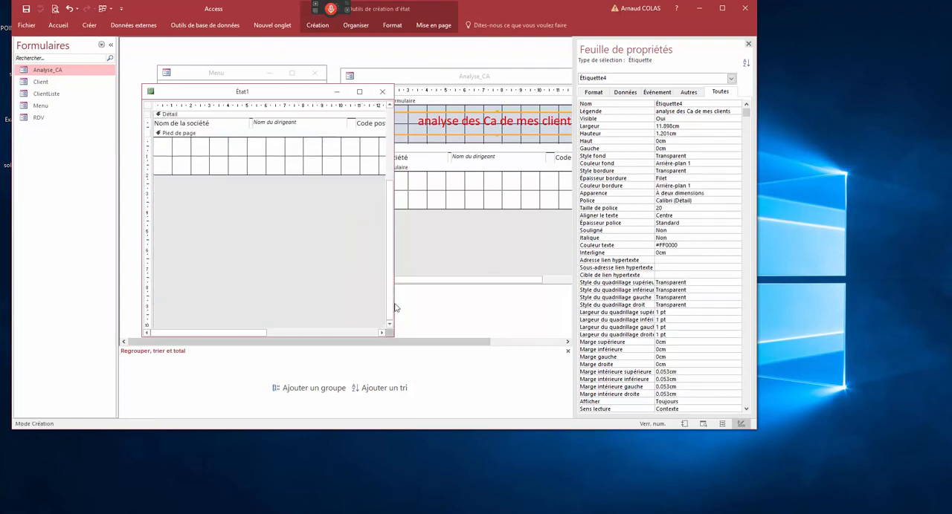
{"action": "left_click_drag", "start_coordinate": [394, 301], "coordinate": [495, 302]}
{"action": "left_click", "coordinate": [377, 170]}
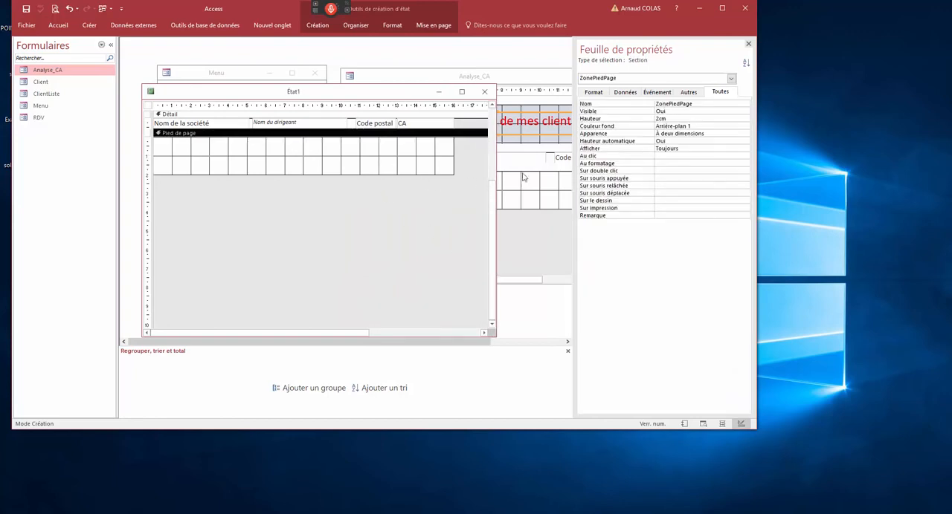
- Close the property sheet and try to copy the =Somme([CA]) total from the Analyse_CA form footer
{"action": "left_click", "coordinate": [552, 93]}
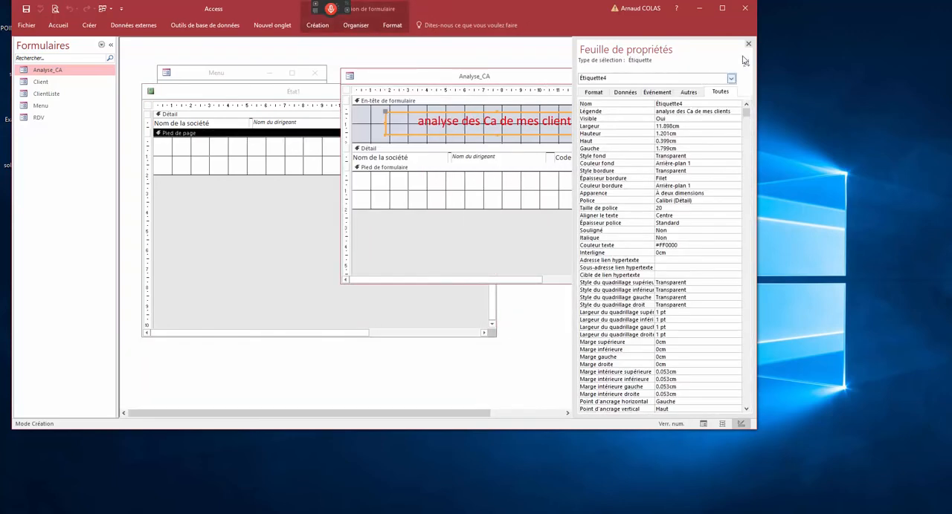
{"action": "left_click", "coordinate": [748, 44]}
{"action": "right_click", "coordinate": [636, 179]}
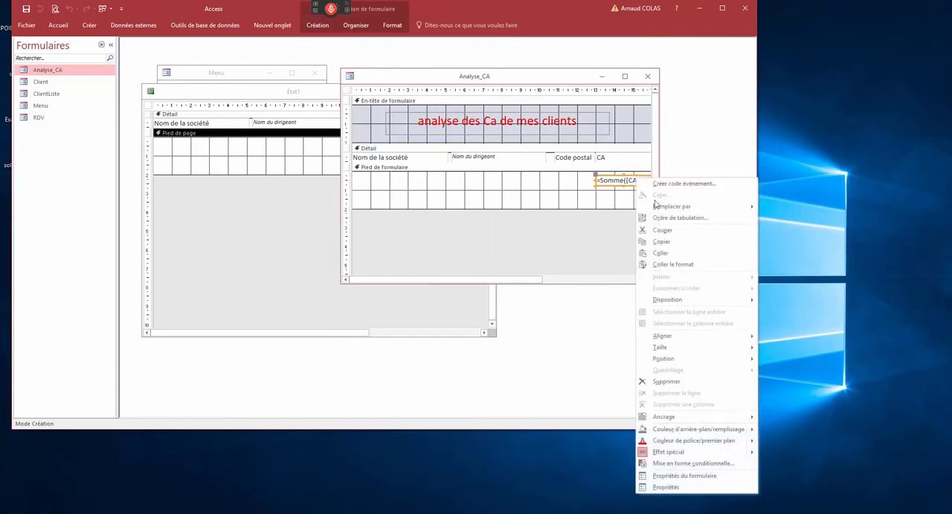
{"action": "left_click", "coordinate": [660, 253]}
- Add report header and footer sections to the report and shrink its page footer to a thin strip
{"action": "left_click", "coordinate": [308, 151]}
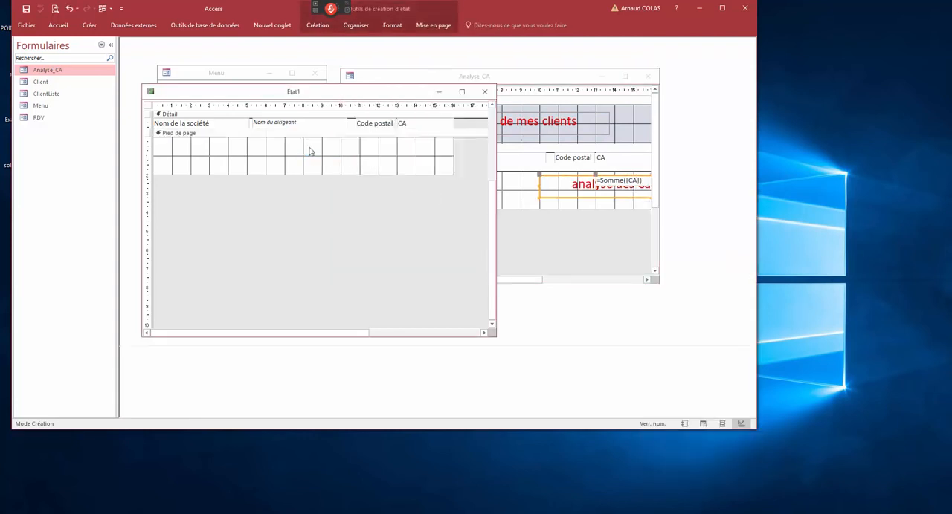
{"action": "left_click", "coordinate": [492, 119]}
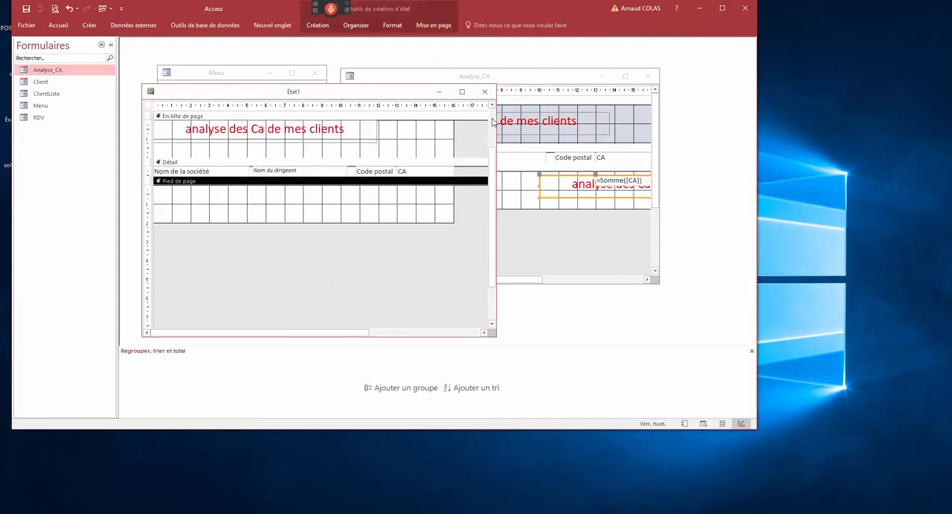
{"action": "right_click", "coordinate": [312, 167]}
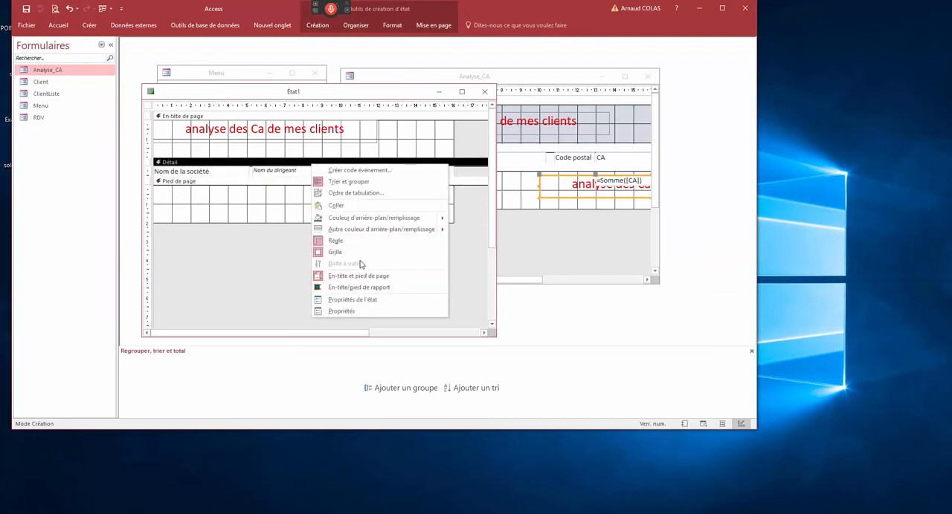
{"action": "left_click", "coordinate": [354, 287]}
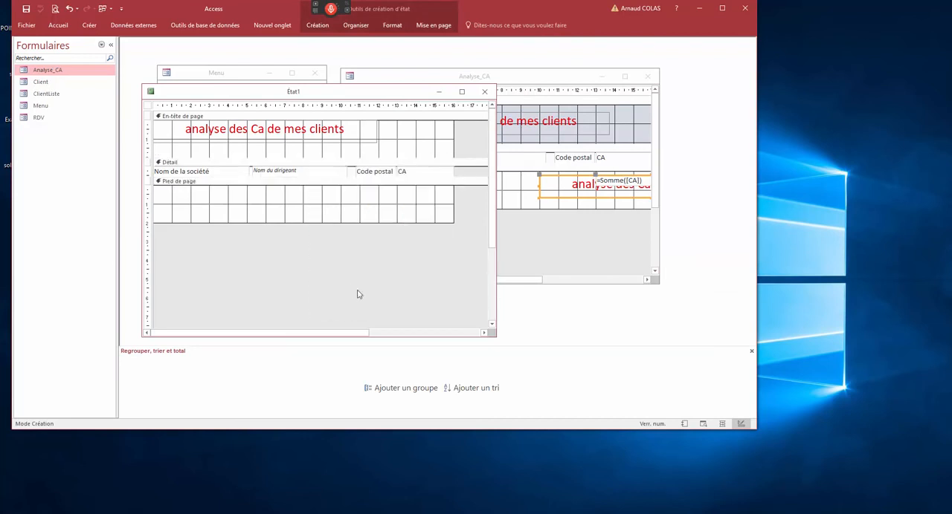
{"action": "left_click", "coordinate": [386, 264]}
{"action": "left_click_drag", "start_coordinate": [386, 263], "coordinate": [388, 236]}
- Try to paste the CA total into the report footer and delete the title label pasted there
{"action": "right_click", "coordinate": [408, 242]}
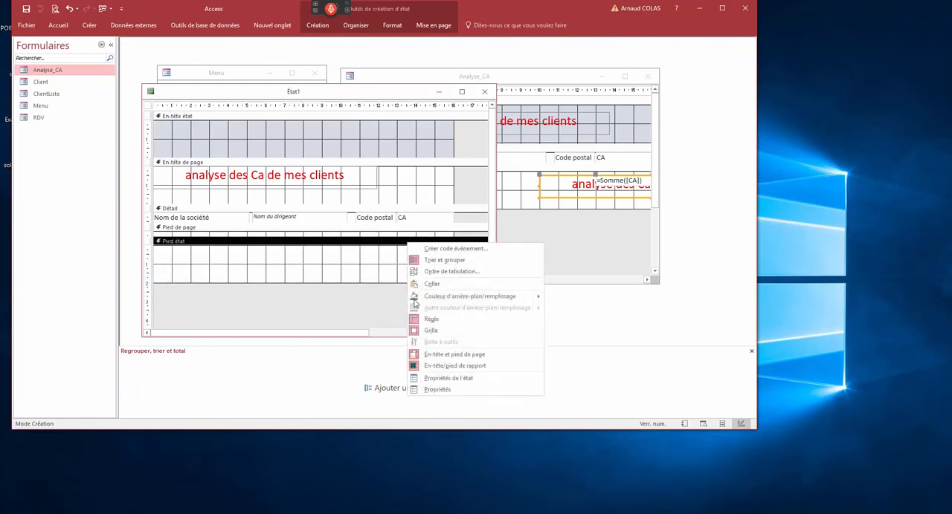
{"action": "left_click", "coordinate": [432, 284]}
{"action": "left_click", "coordinate": [359, 263]}
{"action": "left_click", "coordinate": [359, 263]}
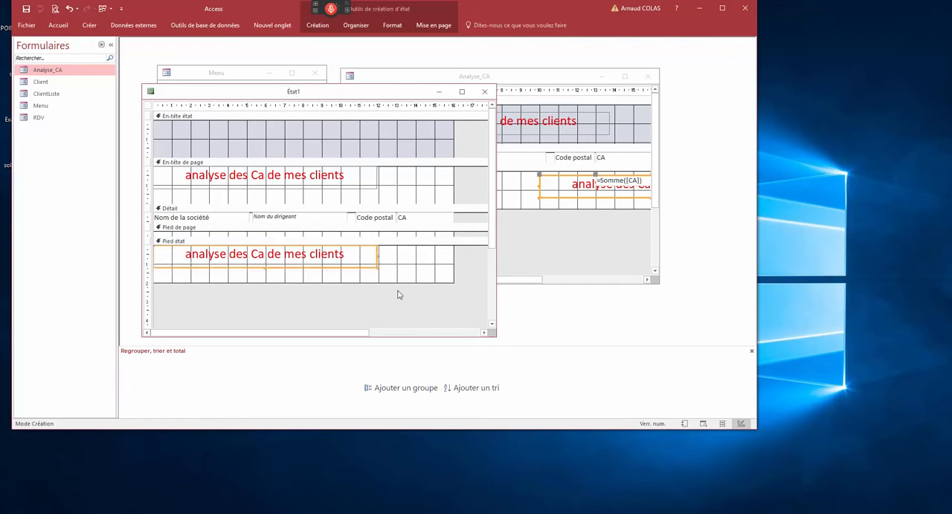
{"action": "key", "text": "Delete"}
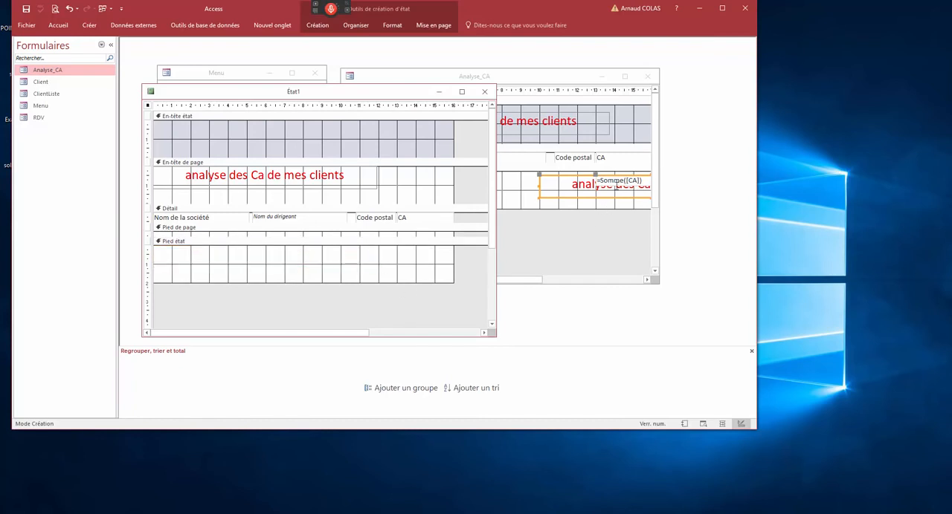
- Delete the stray title label covering the CA total in the Analyse_CA form footer
{"action": "left_click", "coordinate": [616, 180]}
{"action": "left_click", "coordinate": [578, 206]}
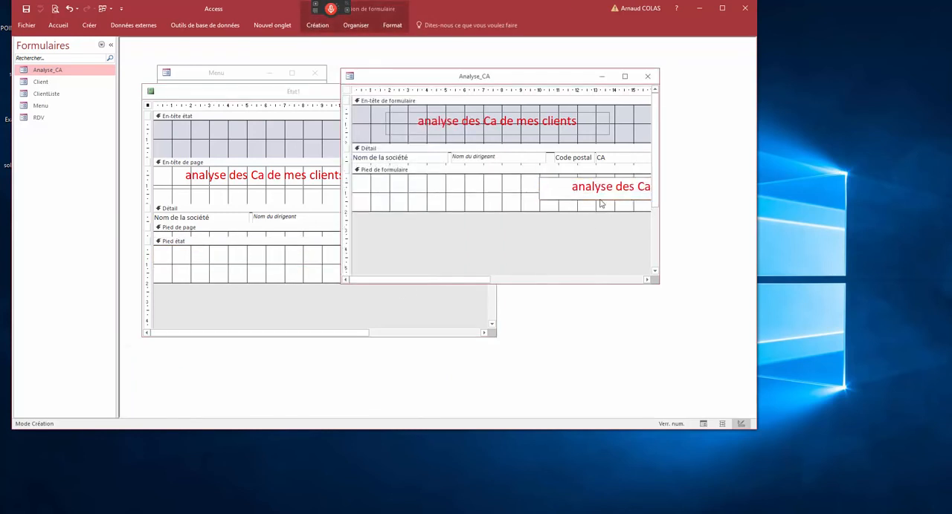
{"action": "left_click", "coordinate": [584, 187]}
{"action": "key", "text": "Delete"}
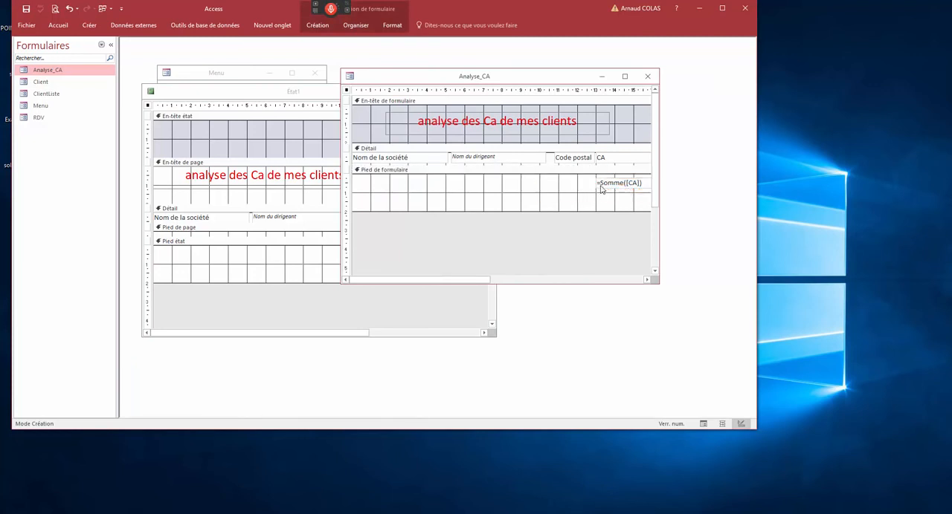
- Copy the =Somme([CA]) total from the form footer into the report footer and place it beneath the CA column
{"action": "right_click", "coordinate": [600, 186]}
{"action": "left_click", "coordinate": [643, 249]}
{"action": "left_click", "coordinate": [315, 247]}
{"action": "right_click", "coordinate": [315, 247]}
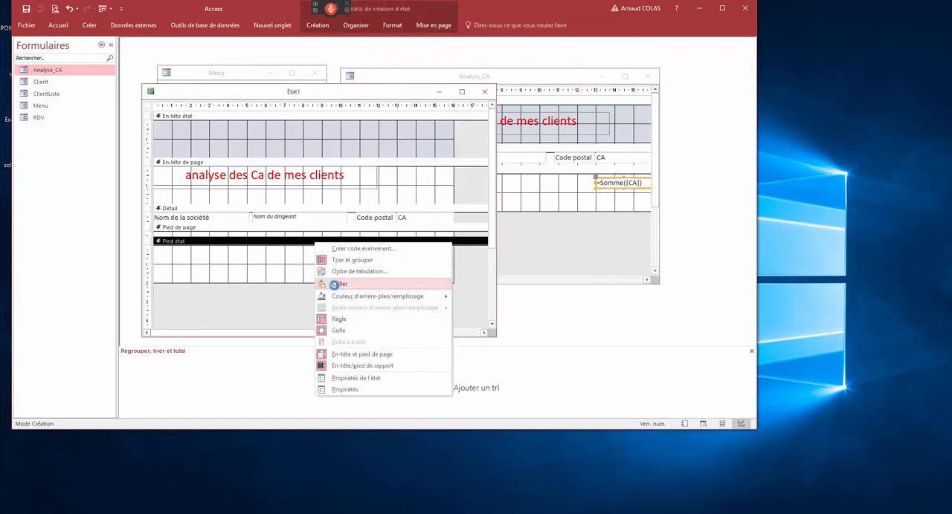
{"action": "left_click", "coordinate": [327, 283]}
{"action": "left_click_drag", "start_coordinate": [200, 252], "coordinate": [439, 261]}
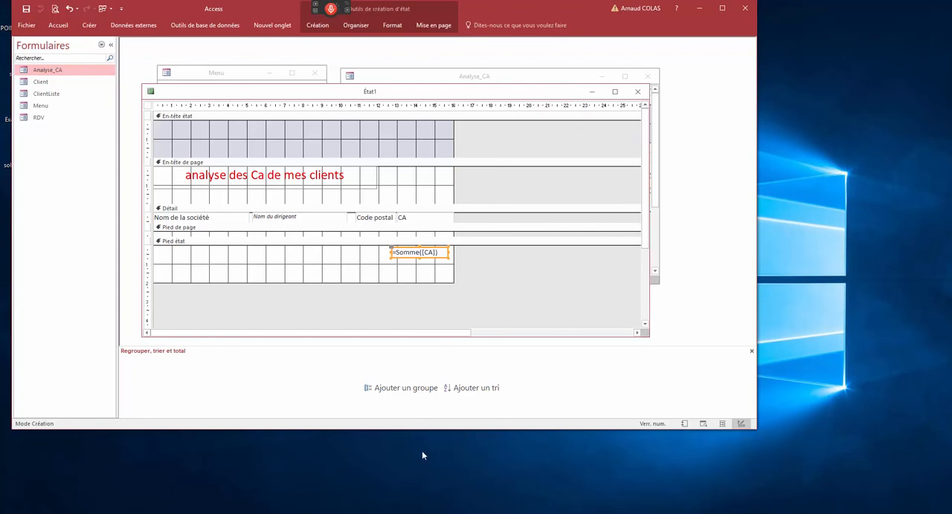
- Show the report in print preview to check its page layout
{"action": "right_click", "coordinate": [352, 90]}
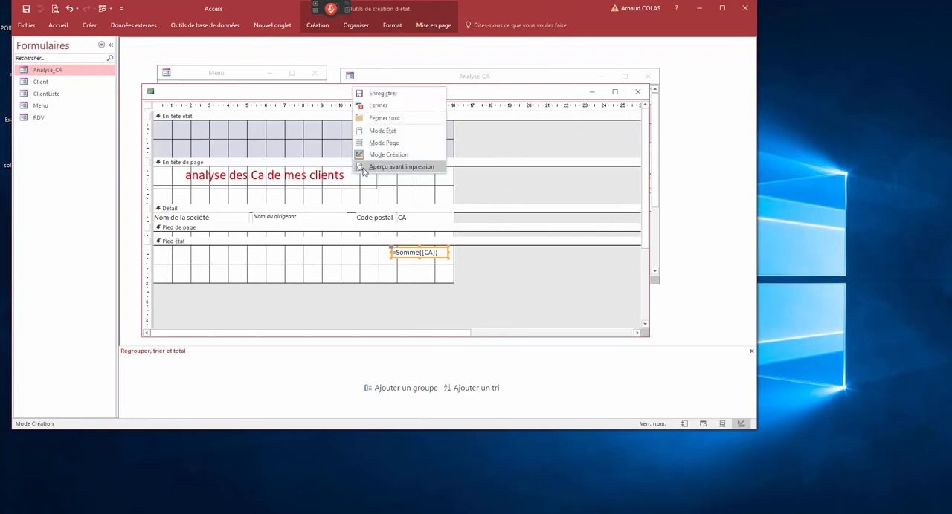
{"action": "left_click", "coordinate": [398, 169]}
{"action": "left_click", "coordinate": [409, 201]}
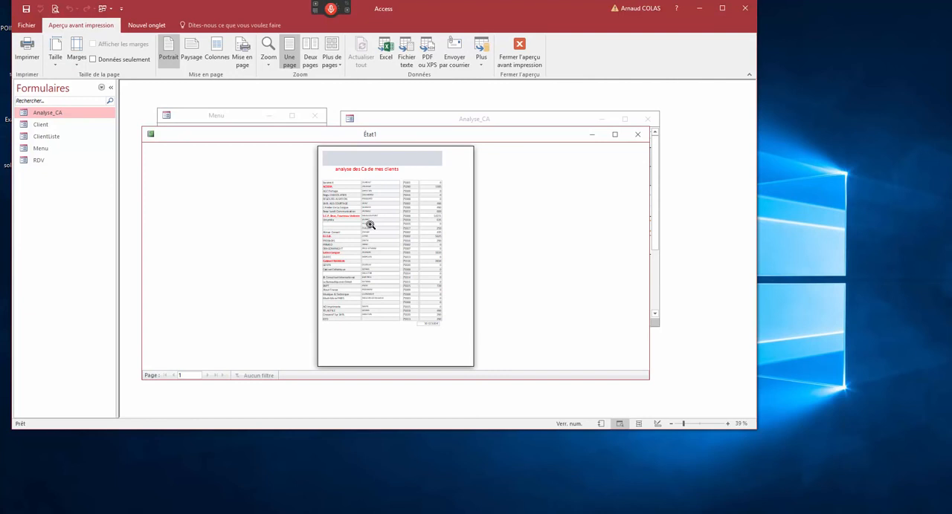
- Close the report and save its design under the name Analyse
{"action": "left_click", "coordinate": [637, 134]}
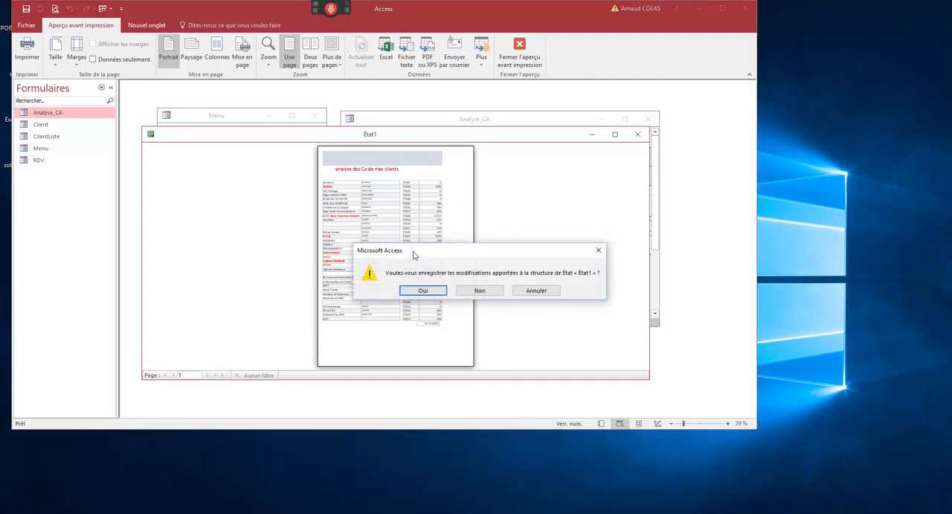
{"action": "left_click", "coordinate": [423, 291]}
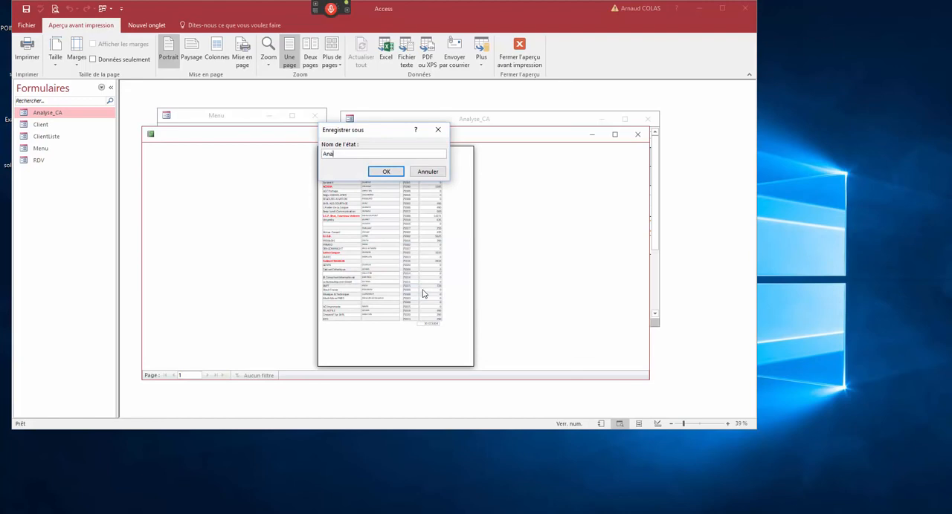
{"action": "type", "text": "Analyse"}
{"action": "key", "text": "Return"}
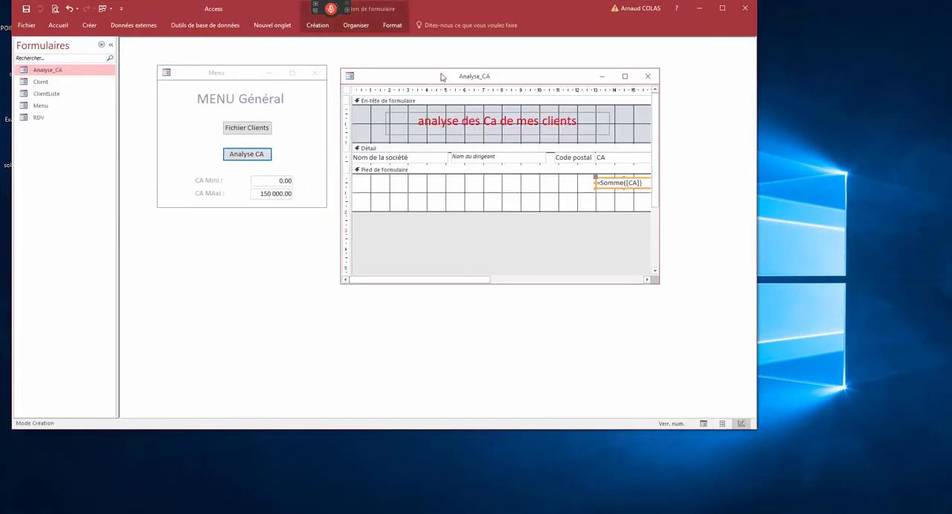
- Display the Analyse_CA form in form view, enlarged, and sort its records alphabetically by company name
{"action": "right_click", "coordinate": [441, 81]}
{"action": "left_click", "coordinate": [469, 118]}
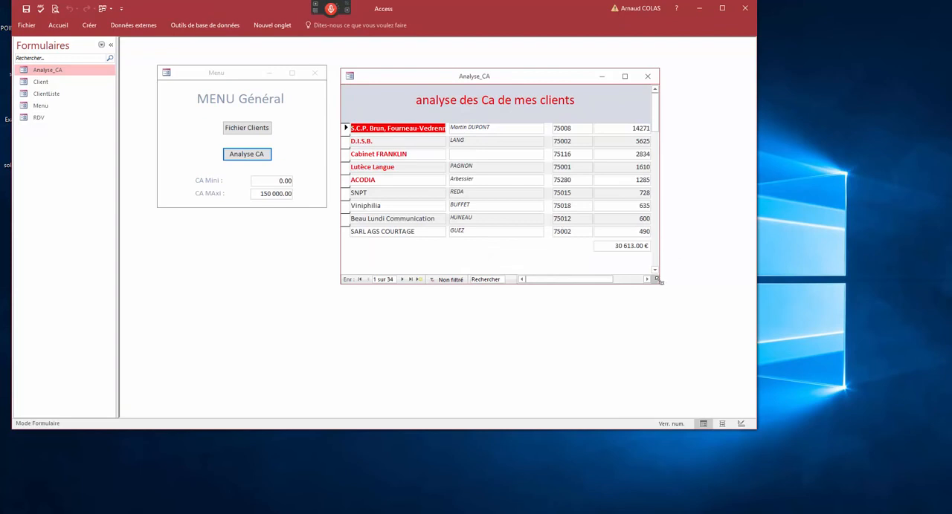
{"action": "left_click_drag", "start_coordinate": [658, 281], "coordinate": [719, 333]}
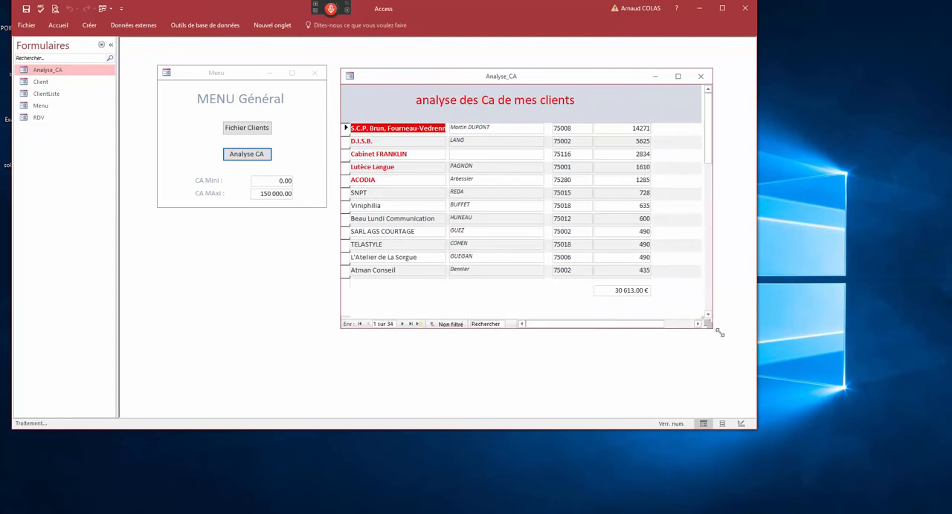
{"action": "right_click", "coordinate": [371, 141]}
{"action": "left_click", "coordinate": [402, 208]}
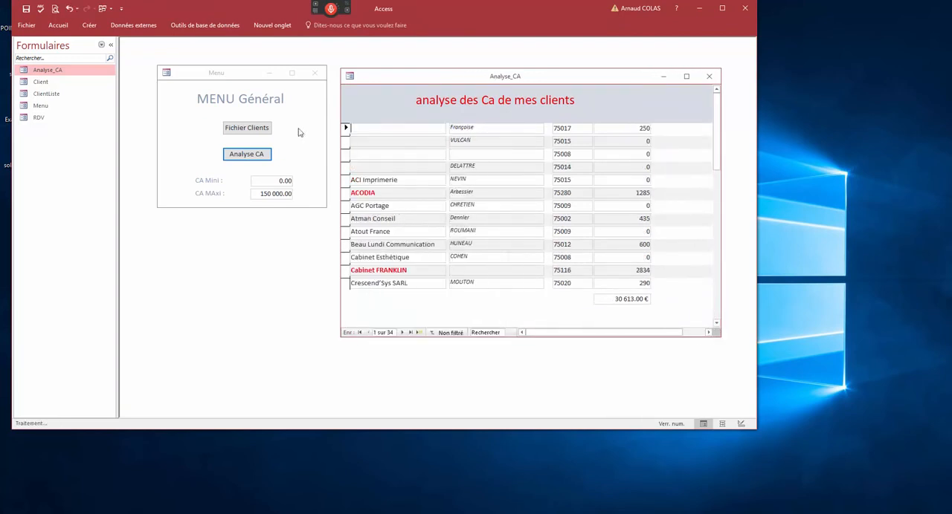
- Check the sorted Analyse_CA form in print preview, and close it with its design changes saved
{"action": "left_click", "coordinate": [55, 9]}
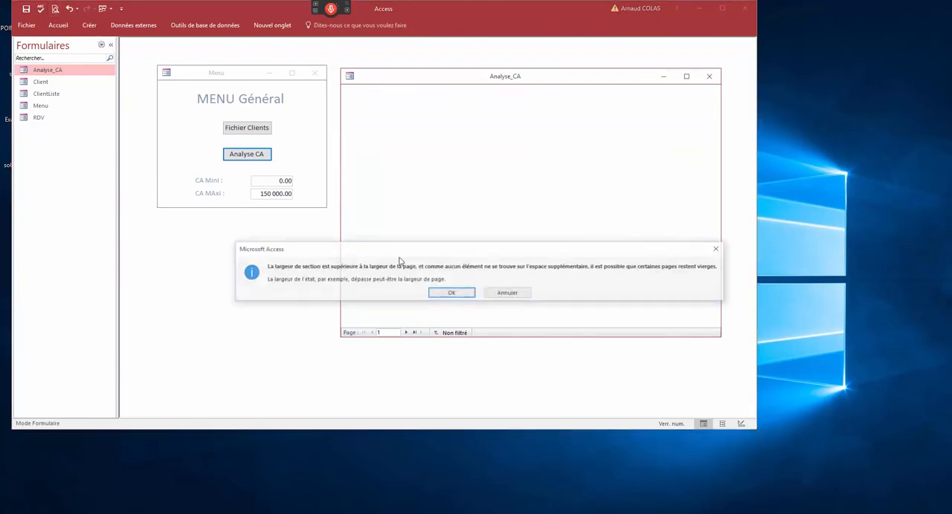
{"action": "left_click", "coordinate": [451, 292]}
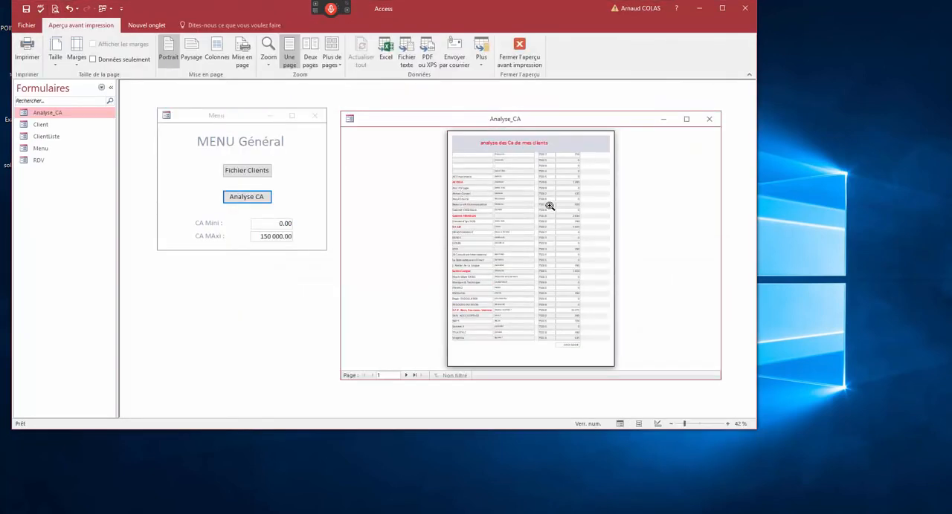
{"action": "left_click", "coordinate": [474, 158]}
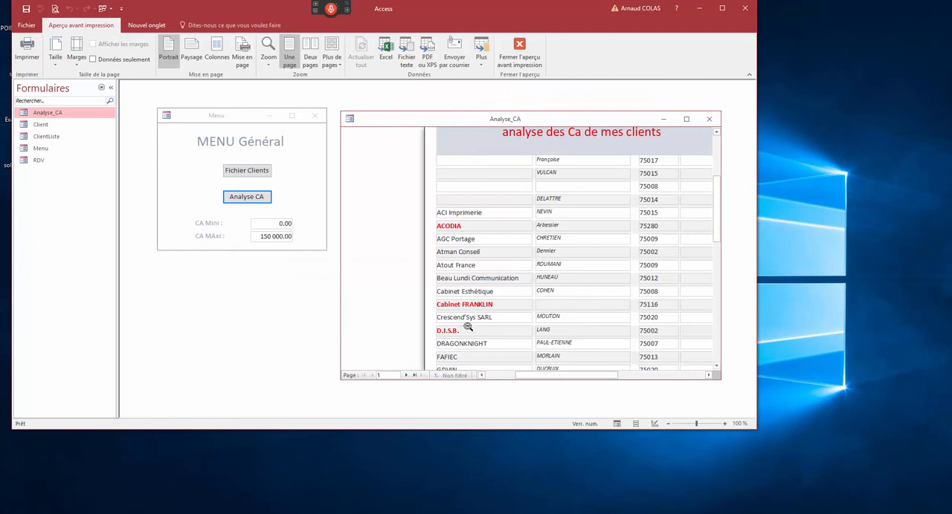
{"action": "left_click", "coordinate": [709, 119]}
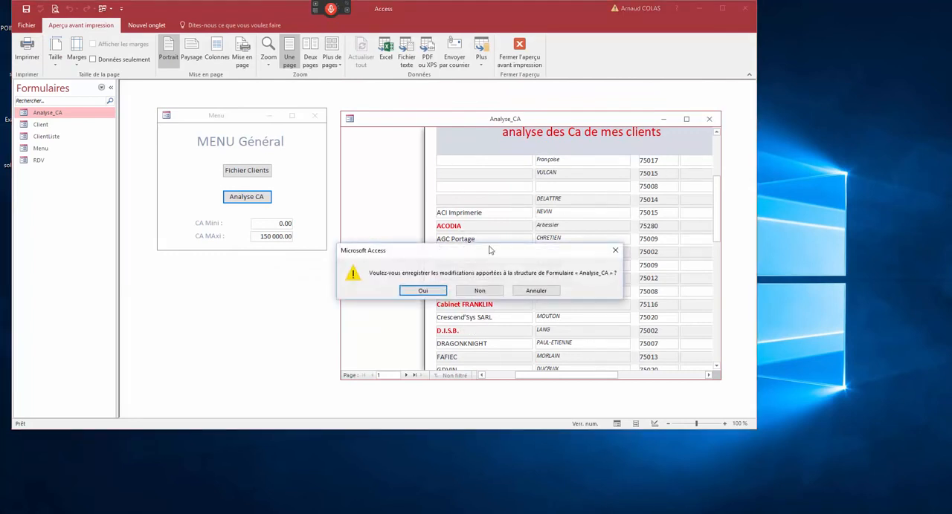
{"action": "left_click", "coordinate": [431, 293]}
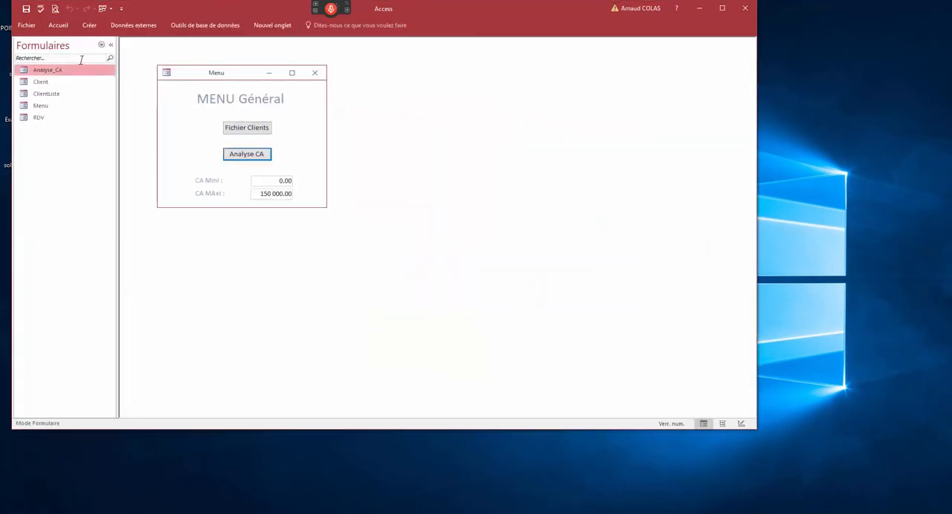
- List the database's reports and open the Analyse report in a wider window moved clear of the menu form's edge
{"action": "left_click", "coordinate": [101, 45]}
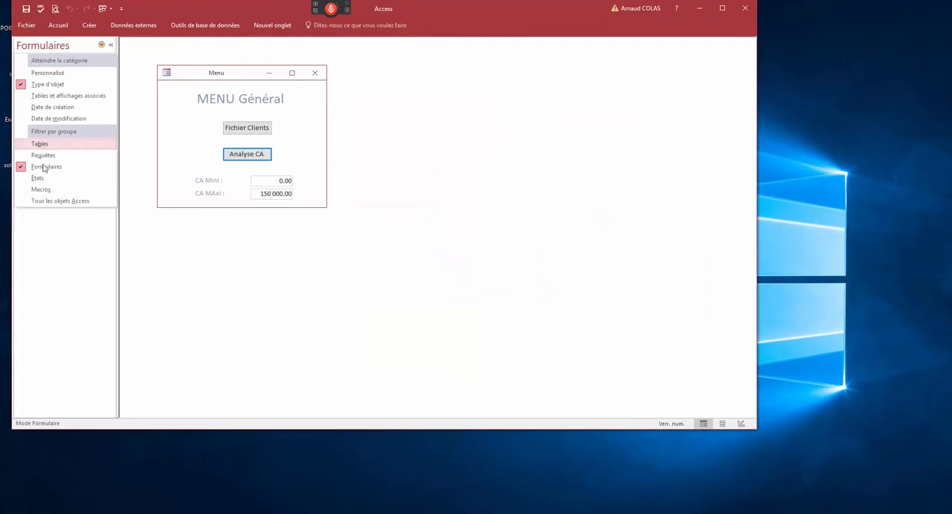
{"action": "left_click", "coordinate": [38, 179]}
{"action": "double_click", "coordinate": [45, 71]}
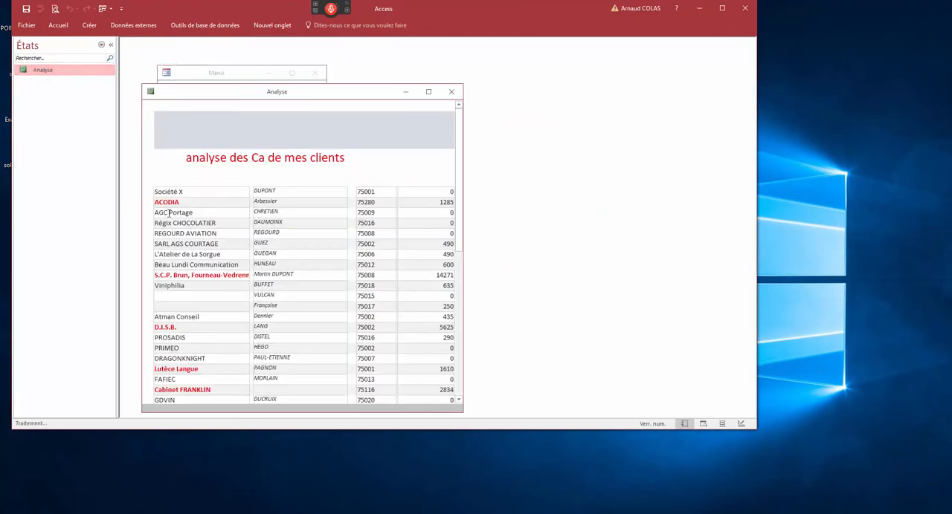
{"action": "left_click_drag", "start_coordinate": [212, 101], "coordinate": [339, 89]}
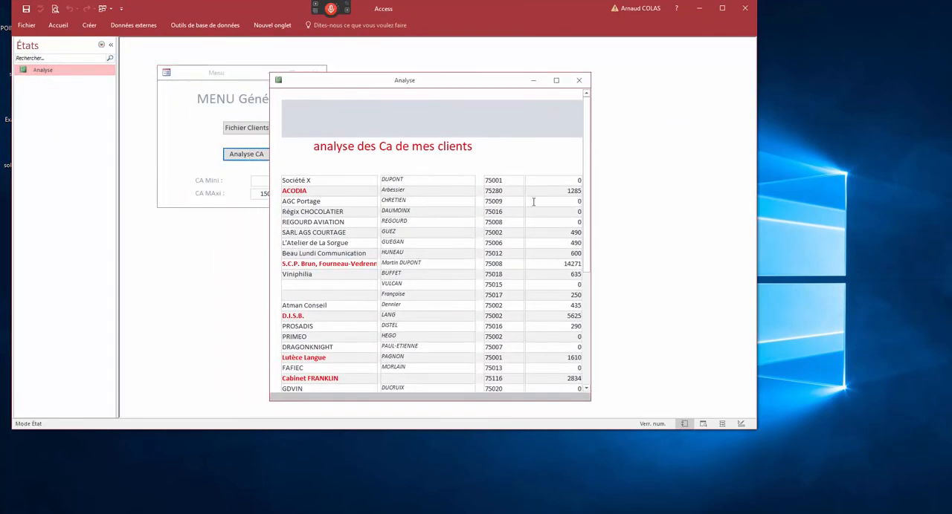
{"action": "left_click_drag", "start_coordinate": [590, 192], "coordinate": [665, 159]}
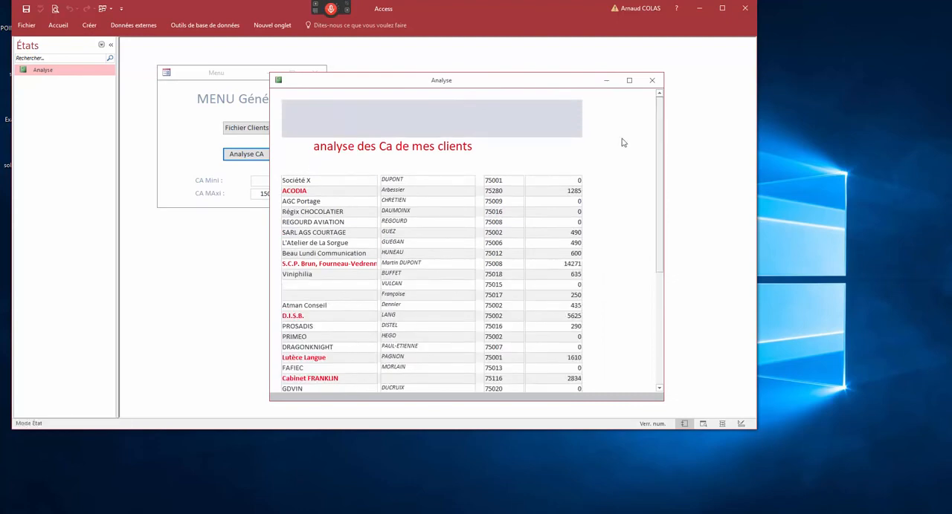
- Put the Analyse report in design view and add a sort on Nom de la société
{"action": "right_click", "coordinate": [359, 83]}
{"action": "left_click", "coordinate": [392, 150]}
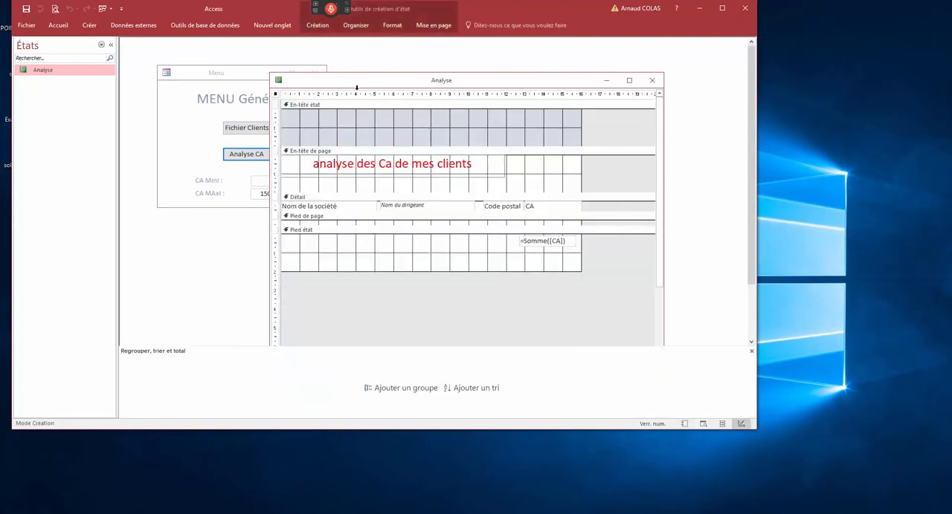
{"action": "left_click_drag", "start_coordinate": [356, 86], "coordinate": [321, 81]}
{"action": "left_click", "coordinate": [325, 148]}
{"action": "right_click", "coordinate": [326, 150]}
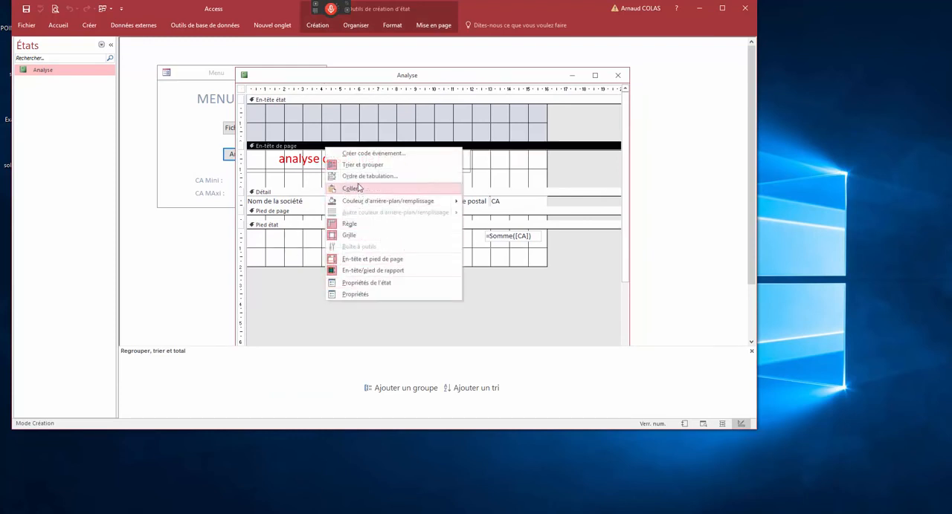
{"action": "left_click", "coordinate": [346, 399]}
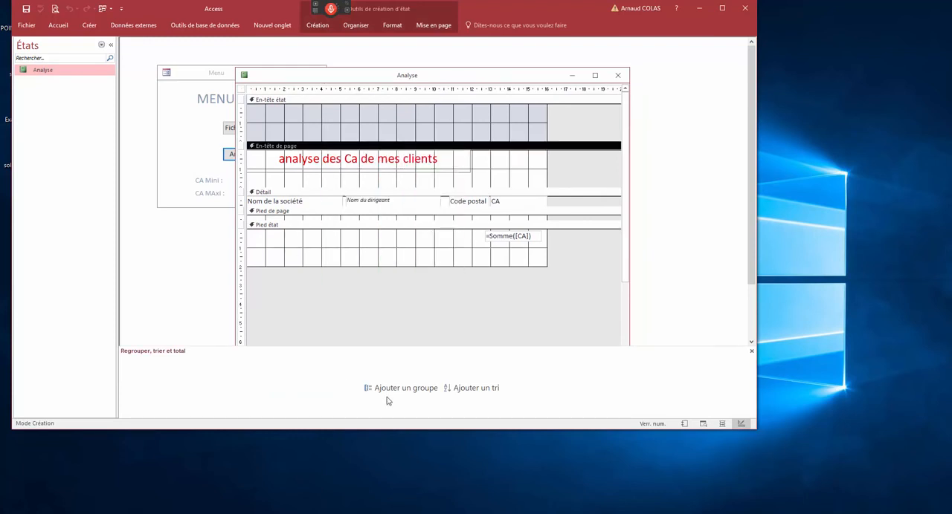
{"action": "left_click", "coordinate": [457, 393]}
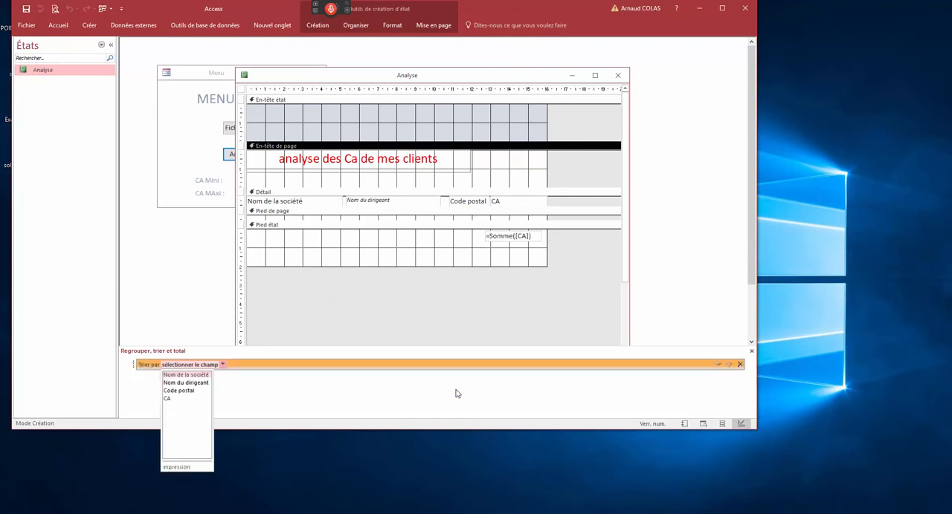
{"action": "left_click", "coordinate": [184, 375]}
{"action": "left_click", "coordinate": [182, 379]}
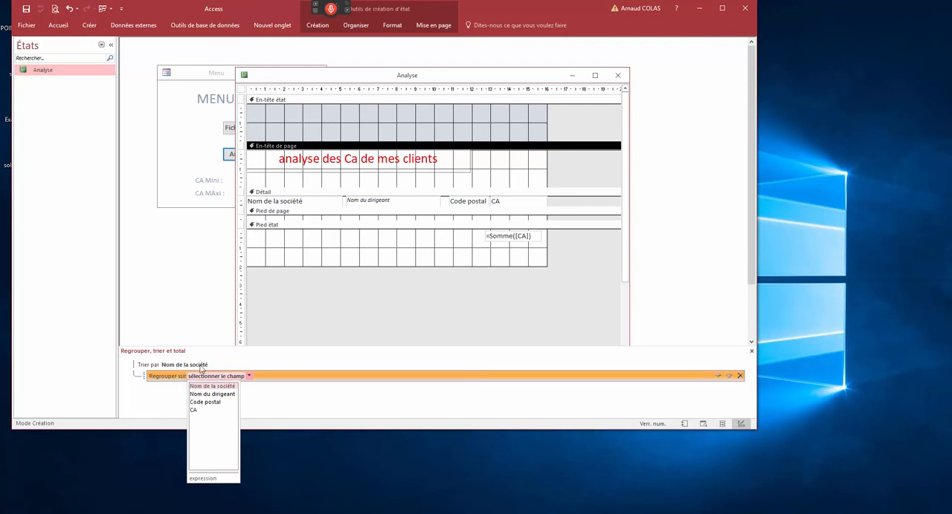
{"action": "left_click", "coordinate": [200, 371]}
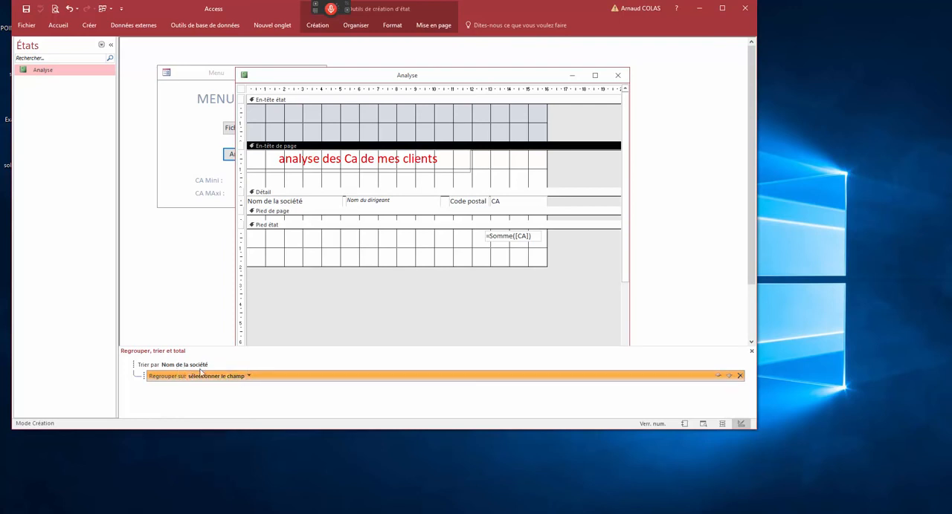
- Preview the whole report page to check the order by company name
{"action": "right_click", "coordinate": [304, 74]}
{"action": "left_click", "coordinate": [327, 153]}
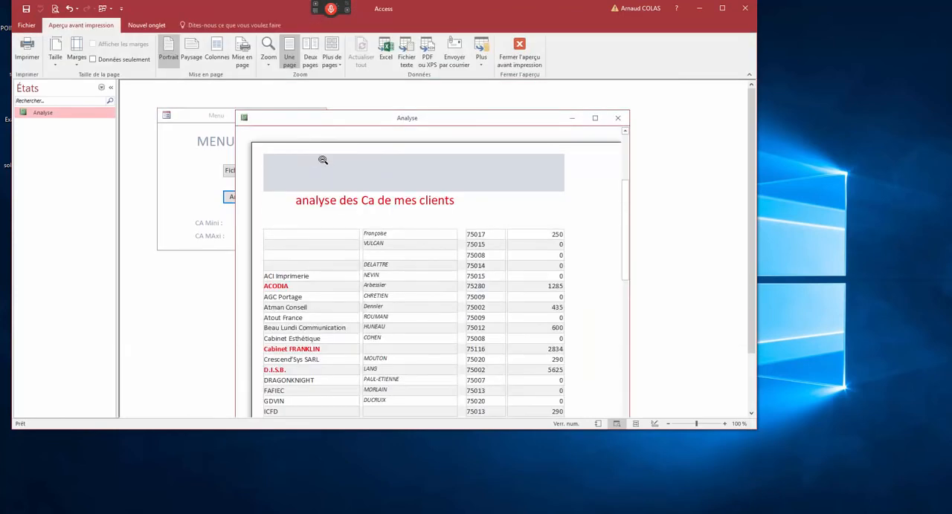
{"action": "left_click", "coordinate": [292, 242]}
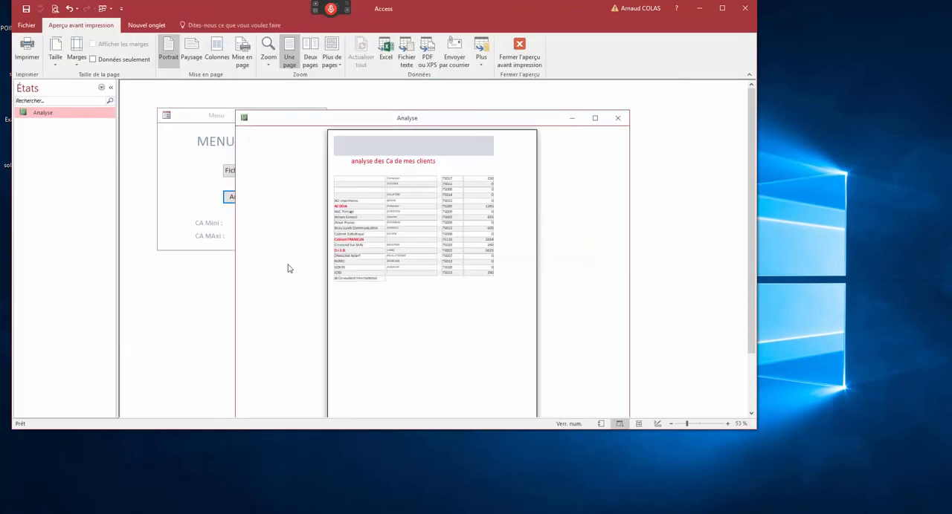
- Change the report's sort field to CA, ordered from largest to smallest (du plus grand au plus petit)
{"action": "right_click", "coordinate": [296, 124]}
{"action": "left_click", "coordinate": [300, 188]}
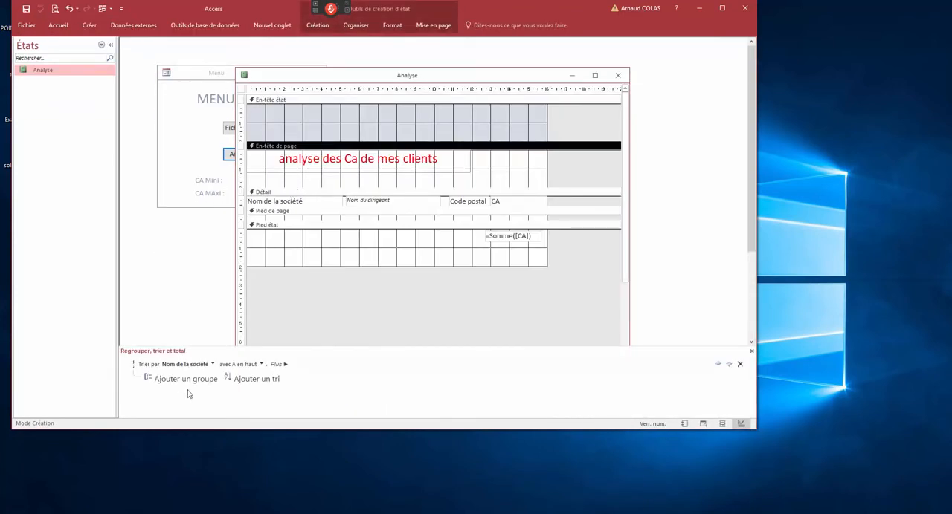
{"action": "left_click", "coordinate": [212, 365]}
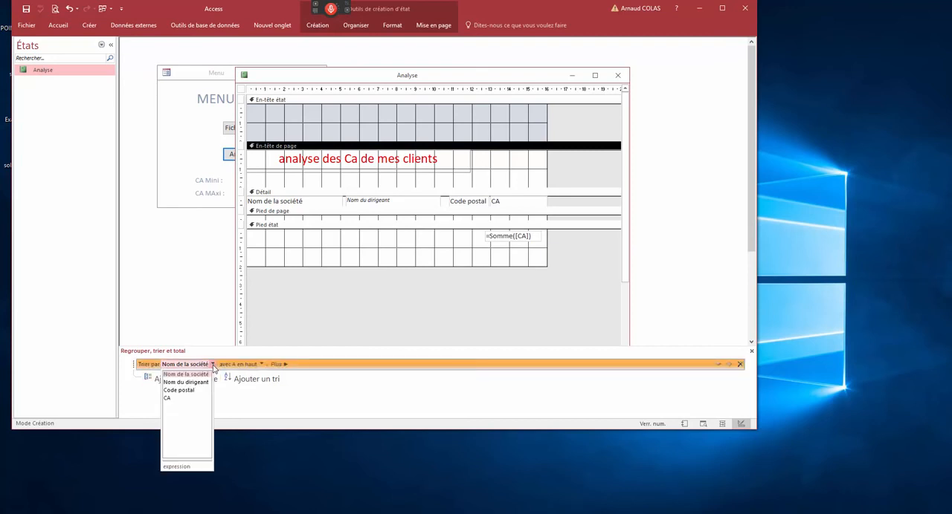
{"action": "left_click", "coordinate": [182, 399]}
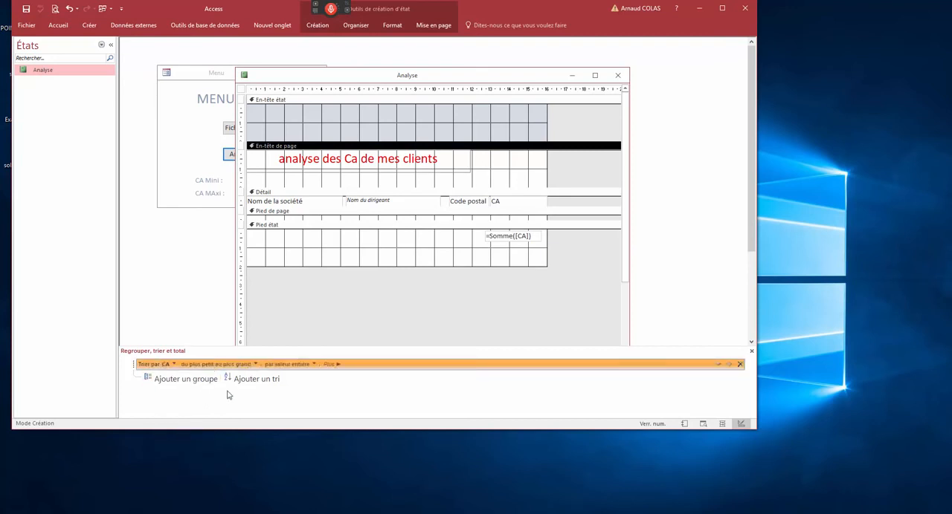
{"action": "left_click", "coordinate": [255, 364]}
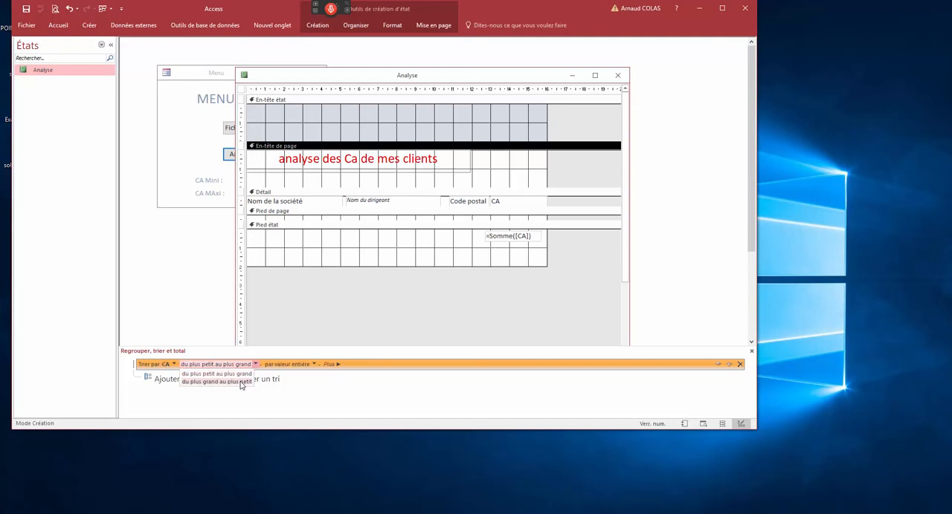
{"action": "left_click", "coordinate": [240, 382]}
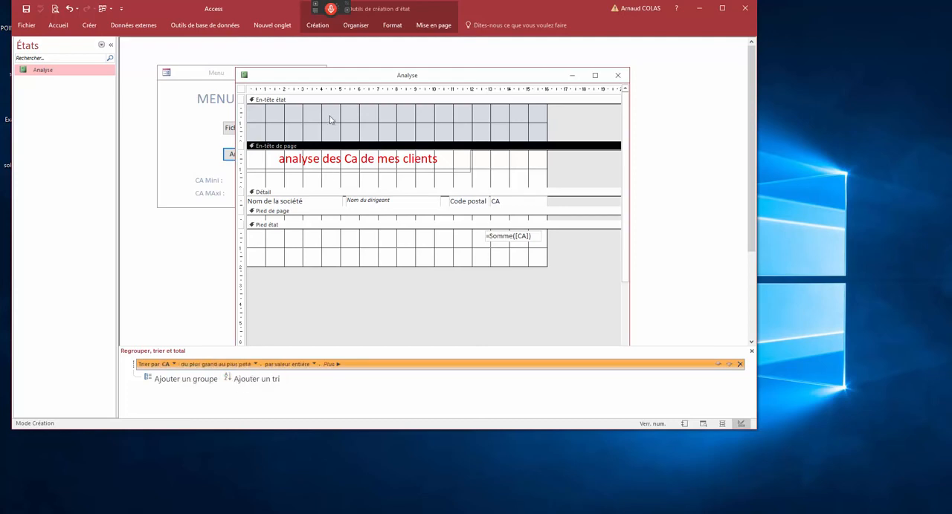
- Examine the CA column in the report's print preview to check the descending order
{"action": "right_click", "coordinate": [329, 77]}
{"action": "left_click", "coordinate": [364, 154]}
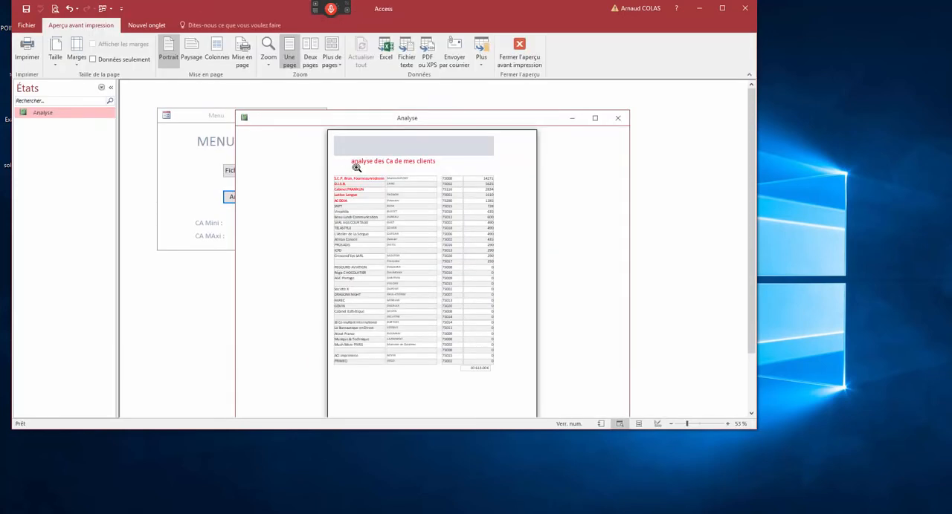
{"action": "left_click", "coordinate": [507, 179]}
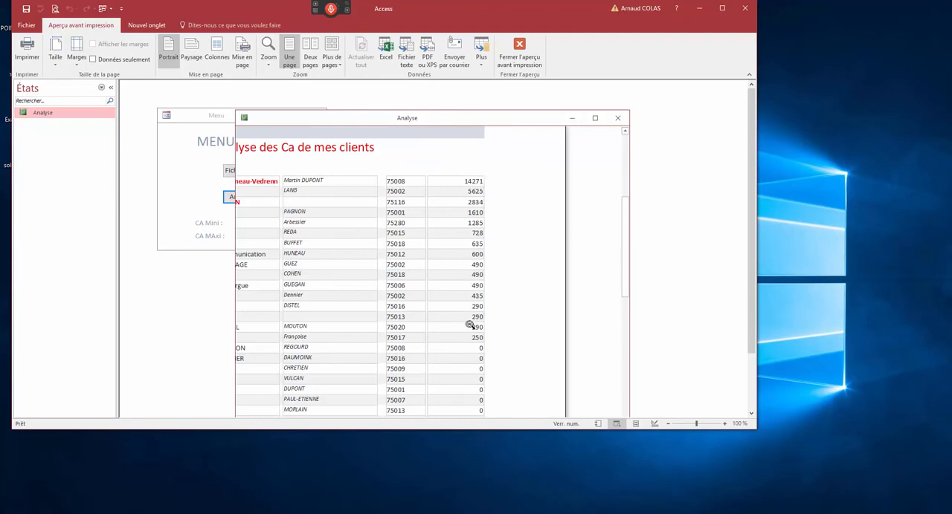
{"action": "left_click", "coordinate": [437, 209]}
{"action": "left_click", "coordinate": [374, 193]}
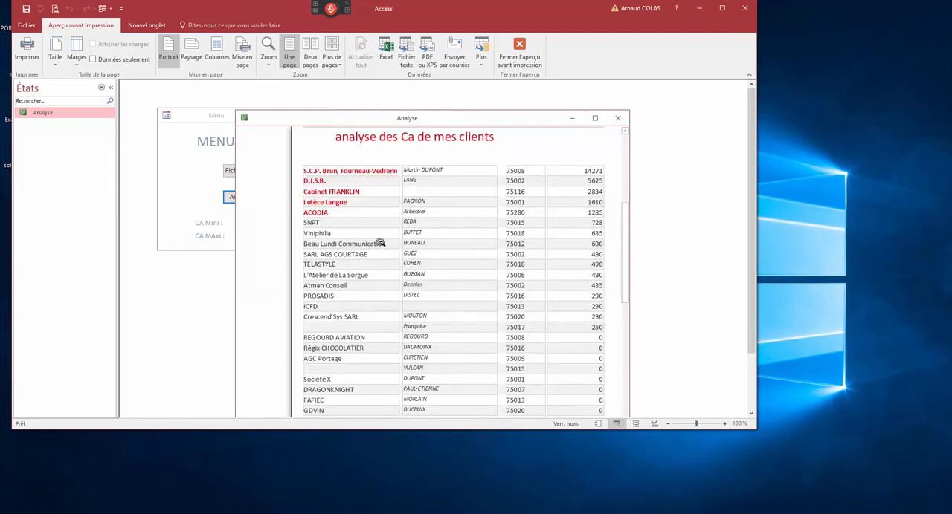
- Sort the Analyse report by Code postal, using the first two characters (par les deux premiers caractères)
{"action": "right_click", "coordinate": [353, 118]}
{"action": "left_click", "coordinate": [371, 195]}
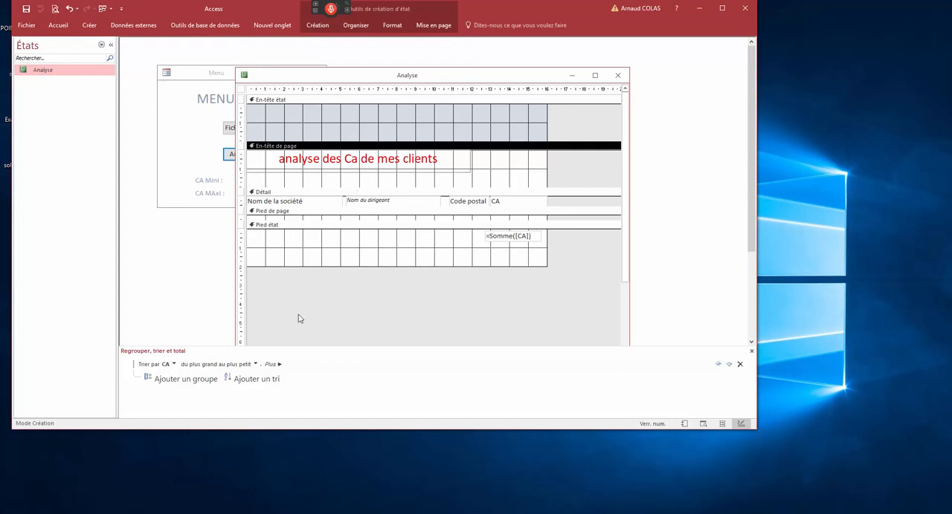
{"action": "left_click", "coordinate": [174, 364]}
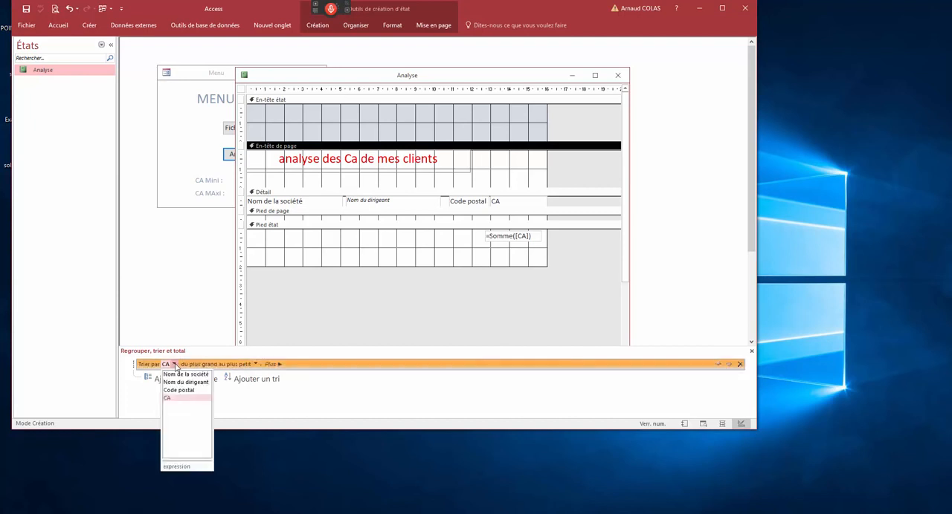
{"action": "left_click", "coordinate": [178, 390]}
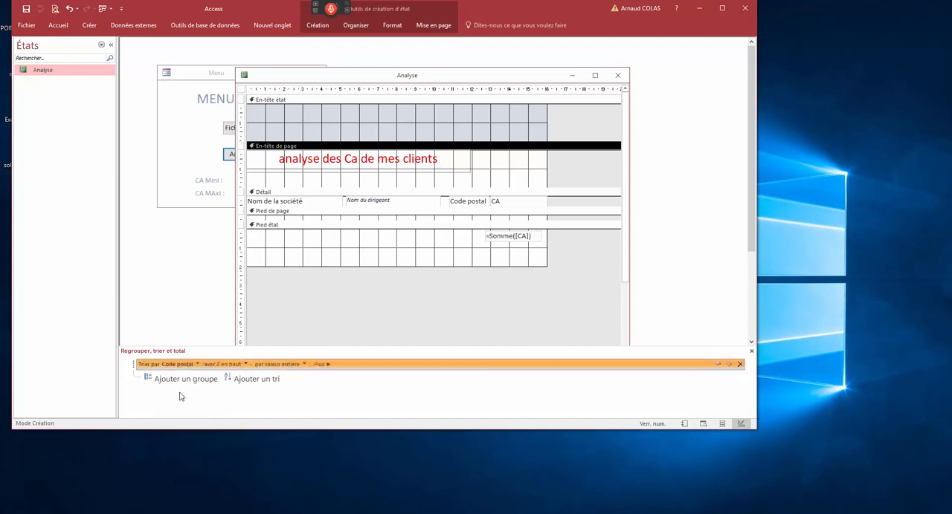
{"action": "left_click", "coordinate": [304, 364]}
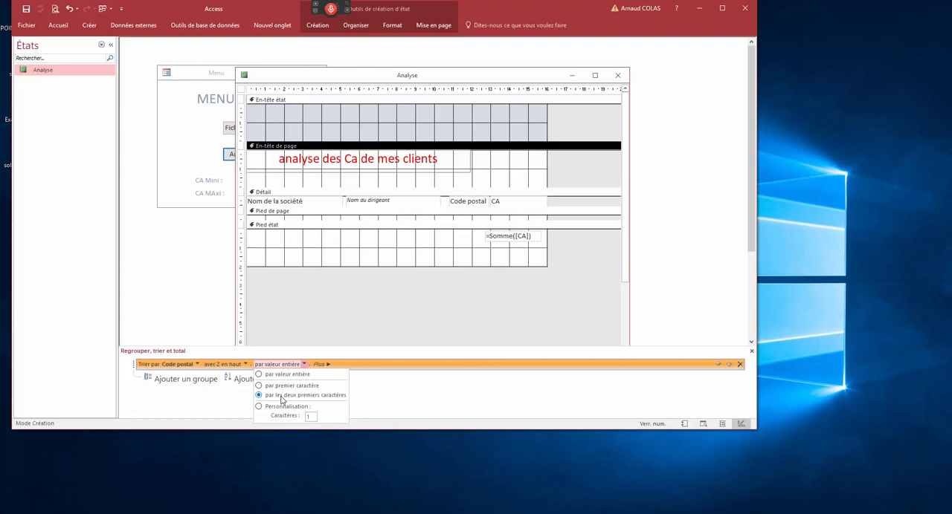
{"action": "left_click", "coordinate": [408, 391]}
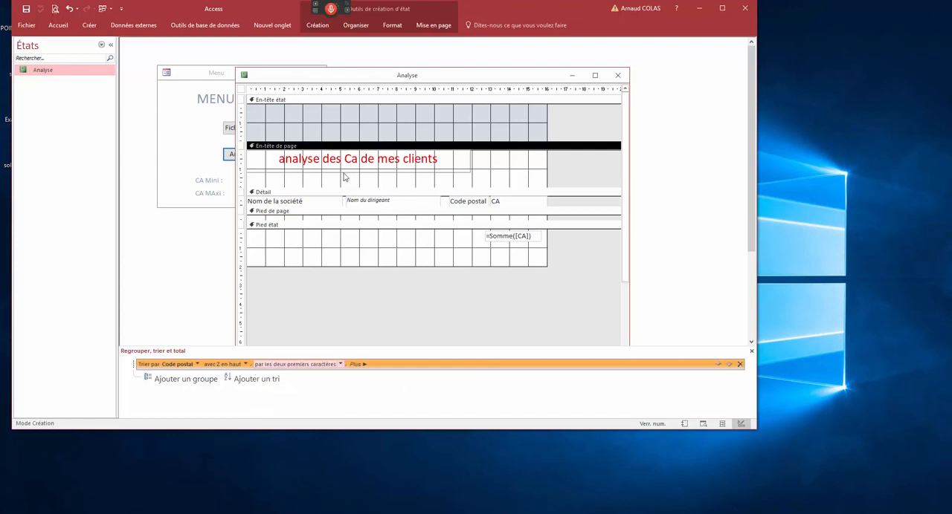
- Preview the report to check the order by postal code
{"action": "right_click", "coordinate": [346, 82]}
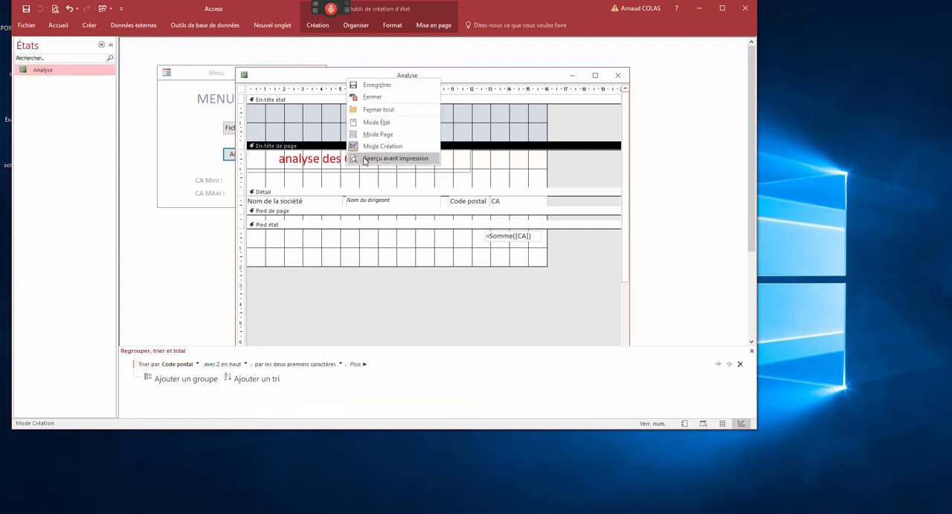
{"action": "left_click", "coordinate": [388, 158]}
{"action": "left_click", "coordinate": [516, 181]}
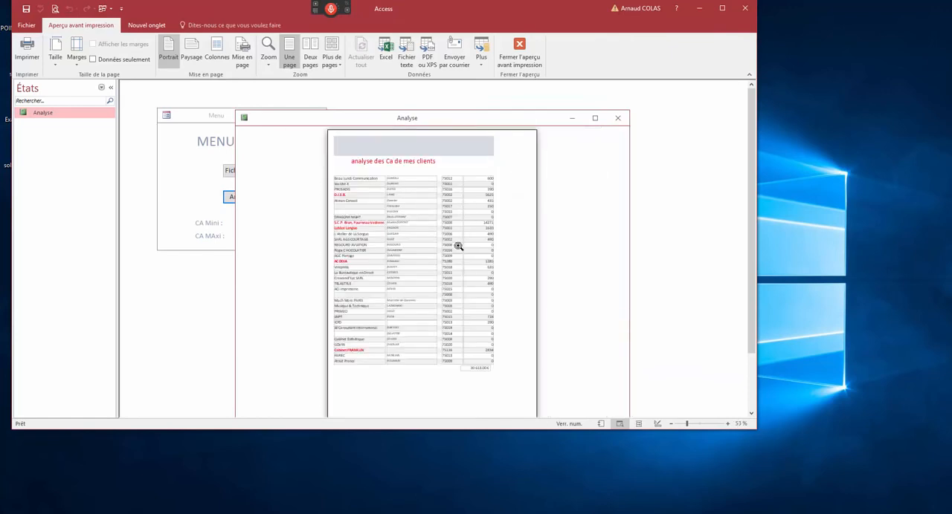
- Check the menu form's minimum and maximum CA limits against the records shown in the Analyse report preview
{"action": "left_click", "coordinate": [452, 343]}
{"action": "left_click", "coordinate": [470, 398]}
{"action": "left_click", "coordinate": [232, 180]}
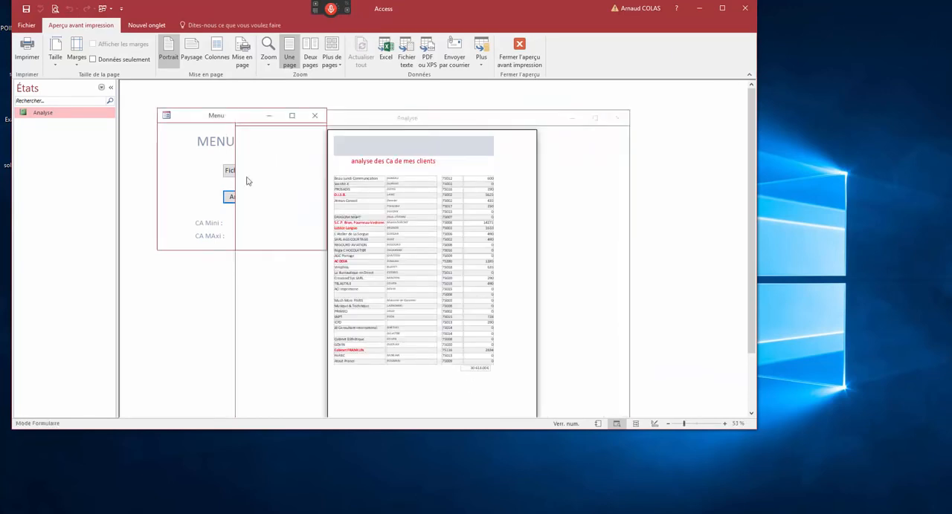
{"action": "left_click", "coordinate": [466, 169]}
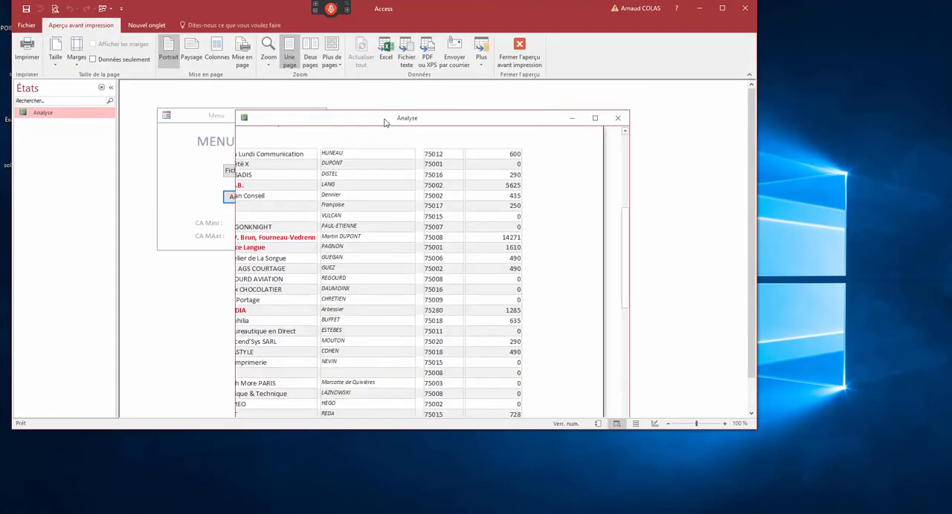
{"action": "left_click_drag", "start_coordinate": [384, 121], "coordinate": [374, 99]}
{"action": "left_click", "coordinate": [400, 183]}
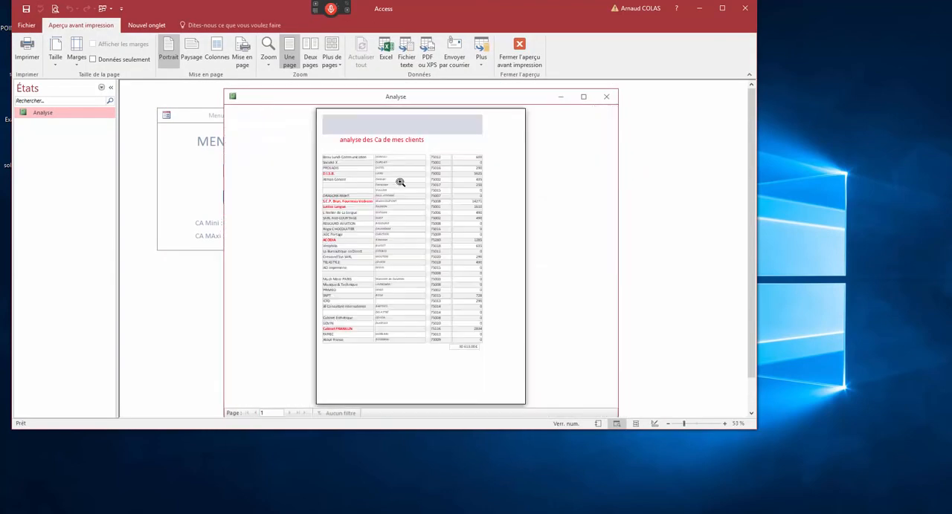
- Delete the Code postal criterion from the Analyse report's source query and save the updated query
{"action": "right_click", "coordinate": [274, 100]}
{"action": "left_click", "coordinate": [288, 165]}
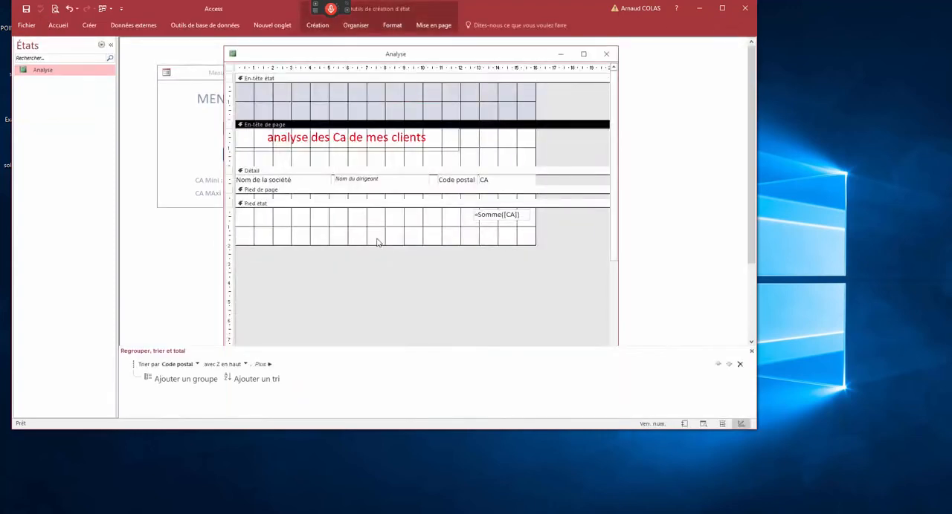
{"action": "double_click", "coordinate": [230, 69]}
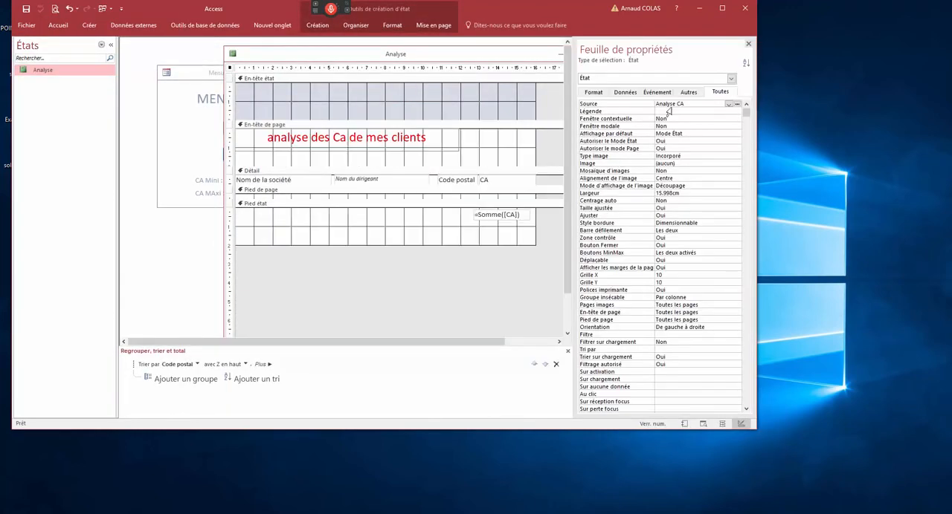
{"action": "left_click", "coordinate": [737, 104]}
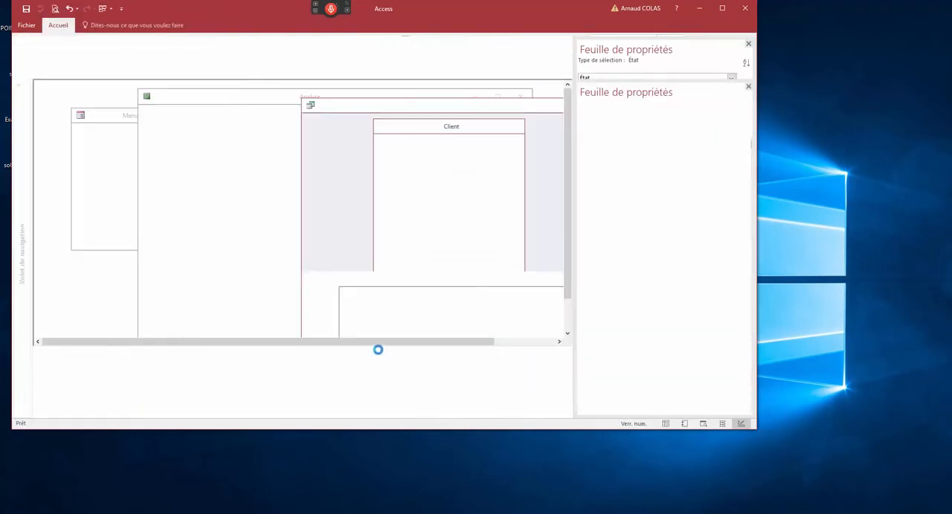
{"action": "left_click_drag", "start_coordinate": [489, 325], "coordinate": [442, 324]}
{"action": "key", "text": "Delete"}
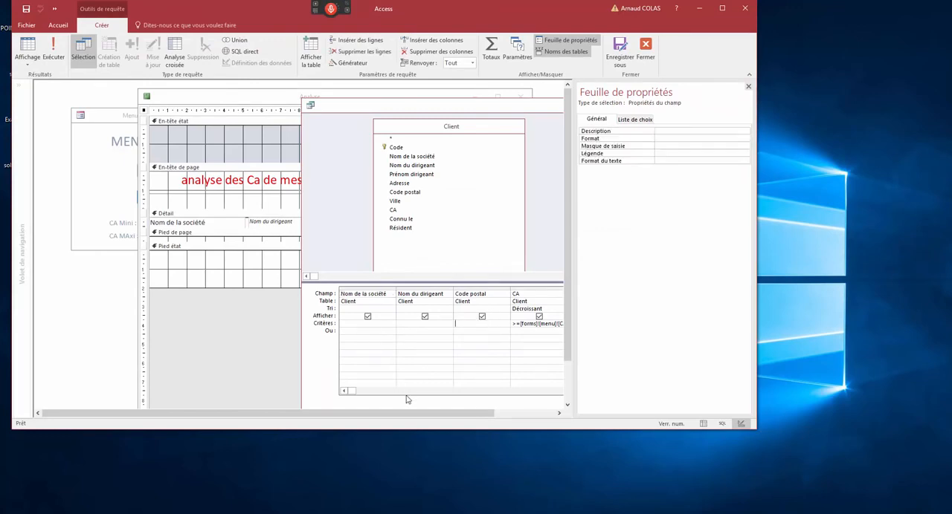
{"action": "left_click", "coordinate": [310, 105]}
{"action": "left_click", "coordinate": [342, 176]}
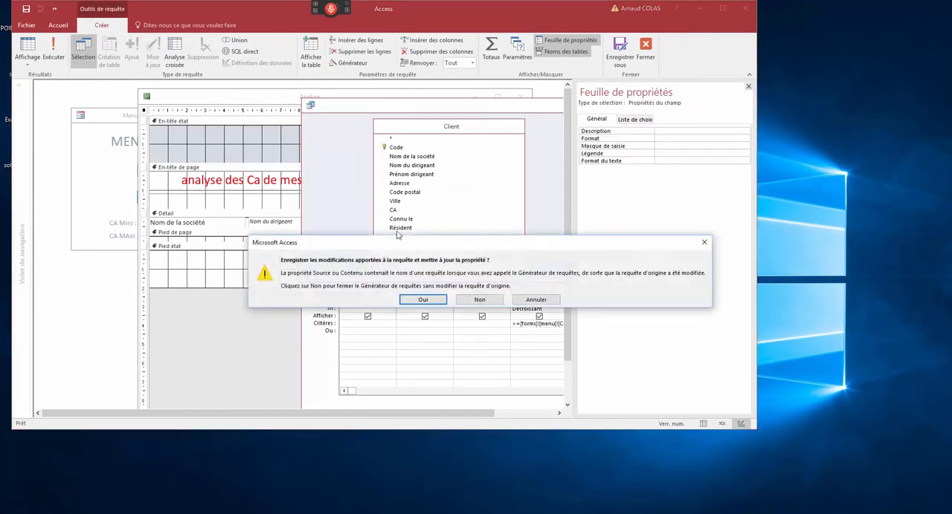
{"action": "left_click", "coordinate": [423, 299]}
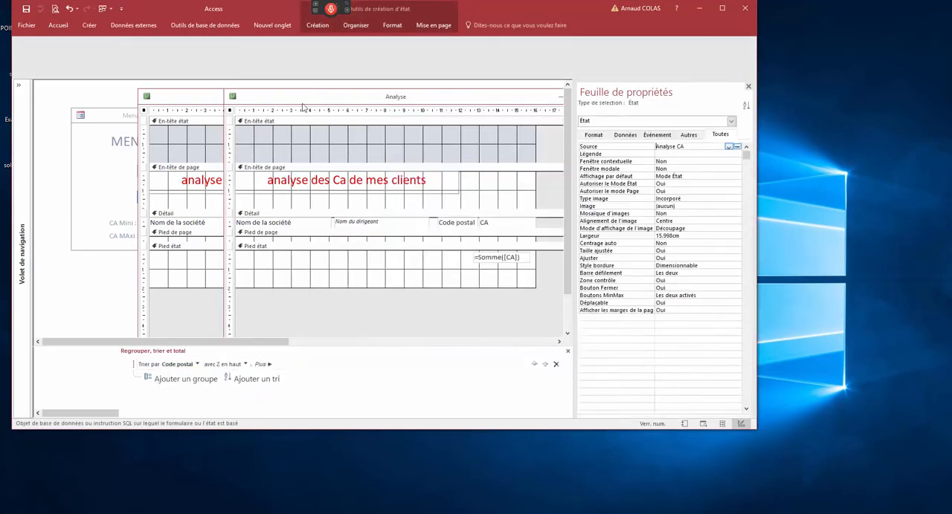
- Preview the Analyse report and check the order of all the clients' postal codes
{"action": "right_click", "coordinate": [304, 99]}
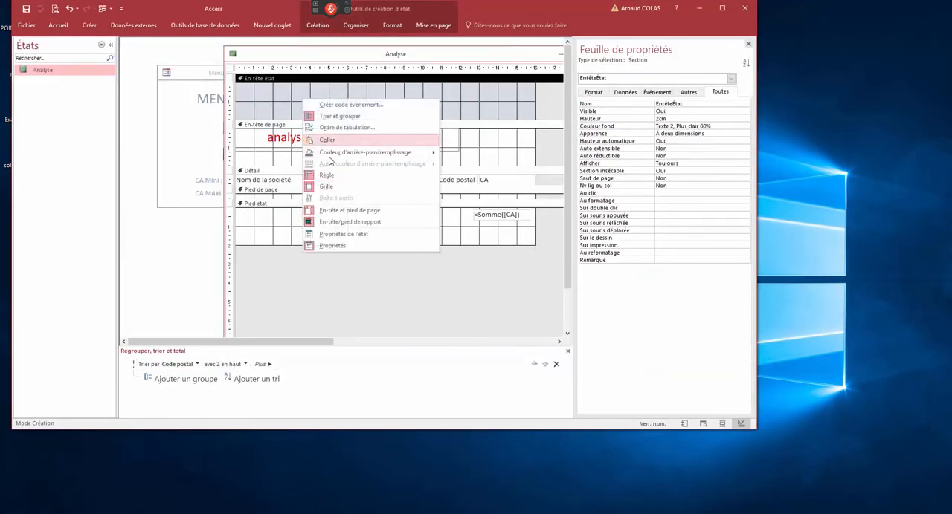
{"action": "right_click", "coordinate": [268, 58]}
{"action": "left_click", "coordinate": [312, 132]}
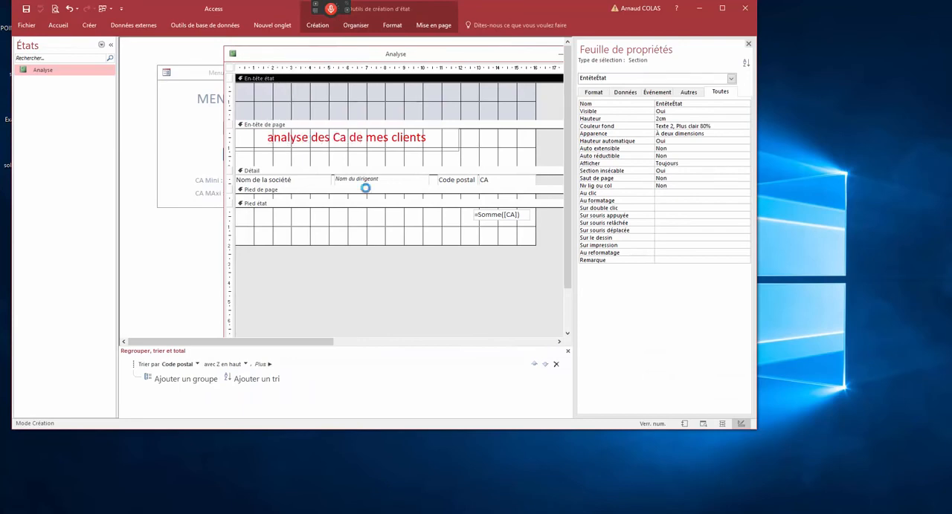
{"action": "left_click", "coordinate": [452, 169]}
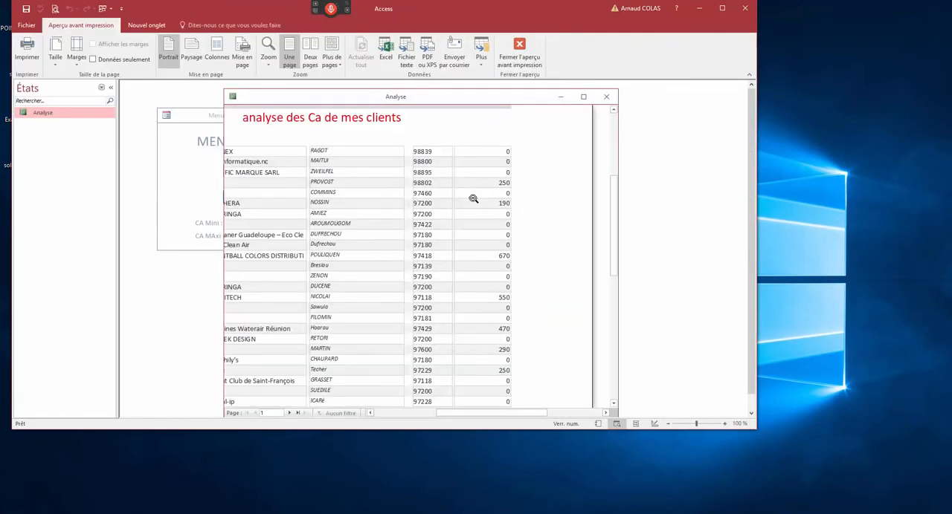
- Change the report's Code postal sort to ascending order
{"action": "right_click", "coordinate": [359, 101]}
{"action": "left_click", "coordinate": [378, 170]}
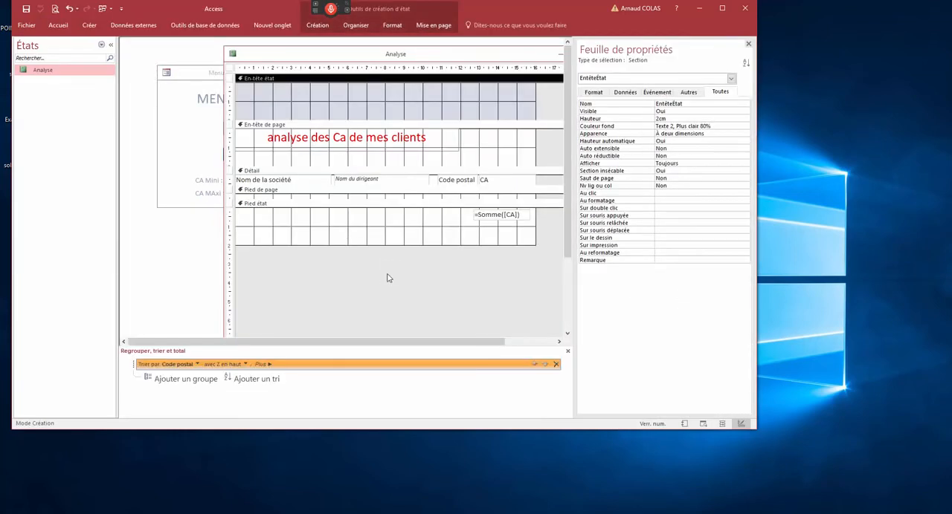
{"action": "left_click", "coordinate": [246, 365]}
{"action": "left_click", "coordinate": [223, 374]}
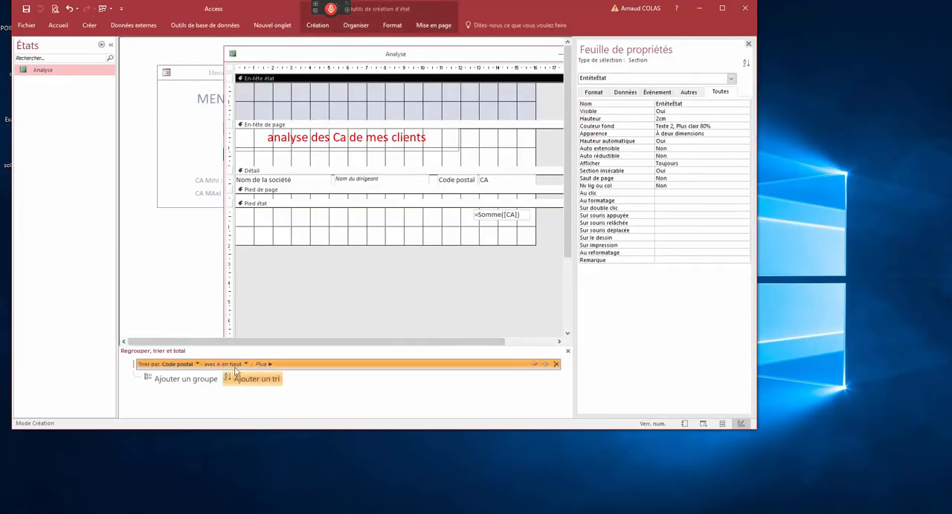
- Preview the report and examine its first pages to see how the postal codes are ordered
{"action": "right_click", "coordinate": [327, 59]}
{"action": "left_click", "coordinate": [338, 138]}
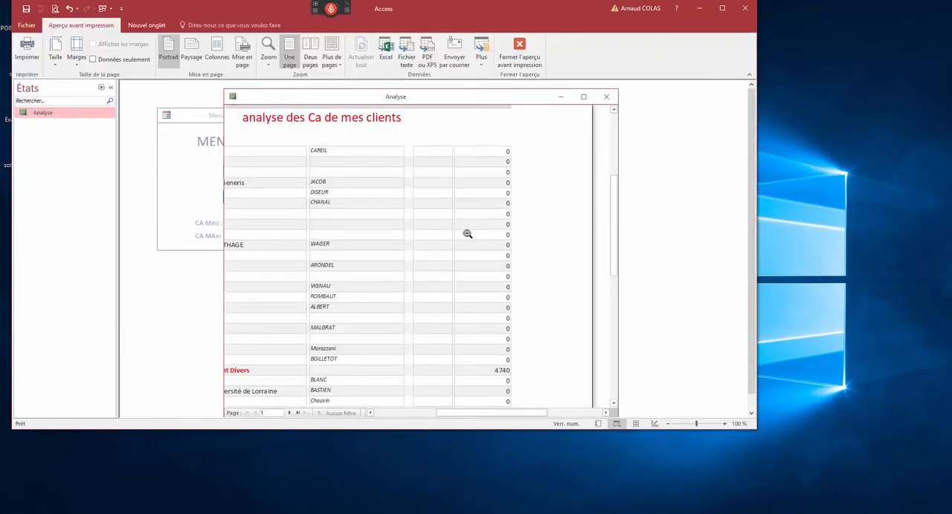
{"action": "scroll", "coordinate": [434, 225], "scroll_direction": "down", "scroll_amount": 5}
{"action": "scroll", "coordinate": [435, 225], "scroll_direction": "down", "scroll_amount": 3}
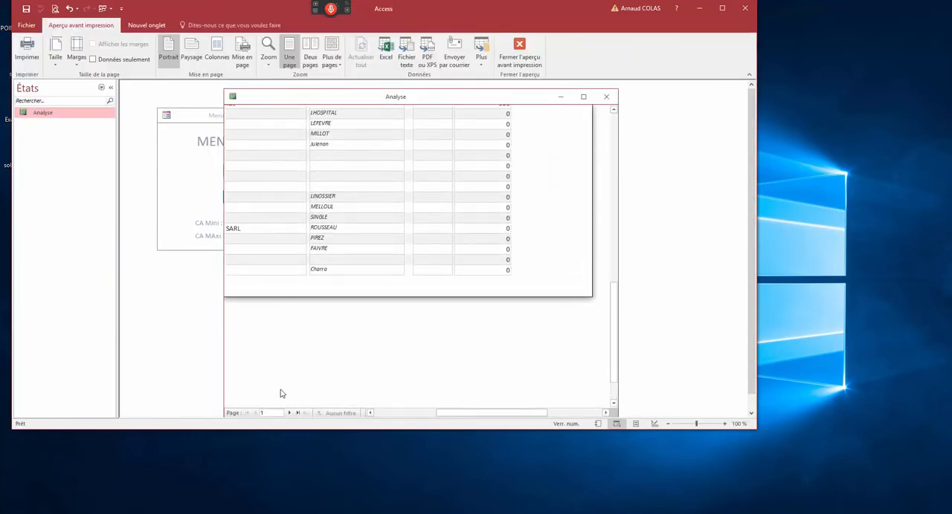
{"action": "left_click", "coordinate": [289, 413]}
{"action": "left_click", "coordinate": [289, 414]}
{"action": "left_click", "coordinate": [289, 414]}
{"action": "left_click", "coordinate": [289, 413]}
{"action": "left_click", "coordinate": [289, 413]}
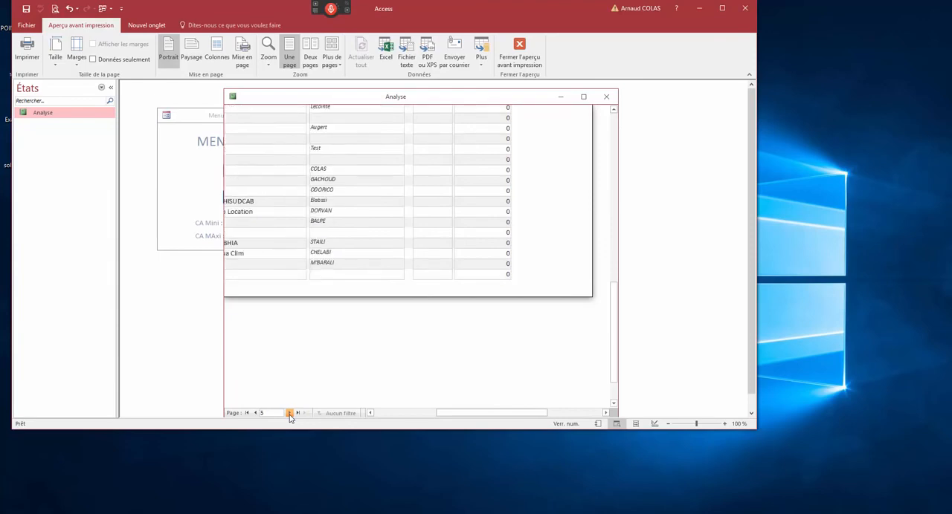
{"action": "left_click", "coordinate": [289, 413]}
{"action": "left_click", "coordinate": [289, 413]}
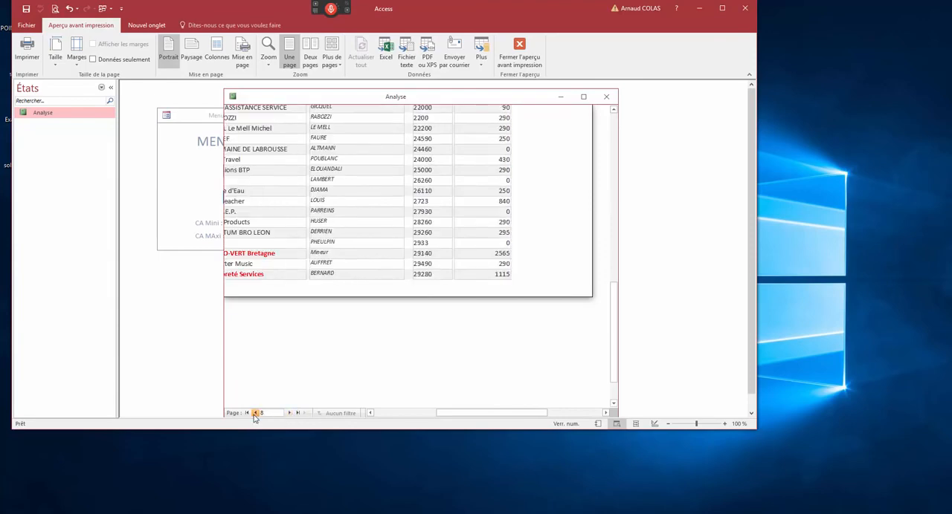
{"action": "left_click", "coordinate": [254, 415]}
{"action": "scroll", "coordinate": [336, 275], "scroll_direction": "up", "scroll_amount": 5}
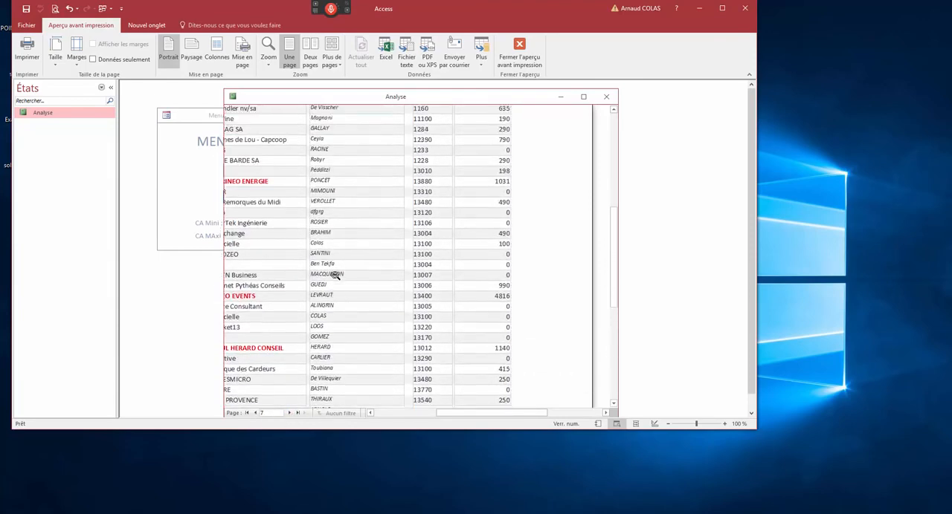
{"action": "scroll", "coordinate": [336, 275], "scroll_direction": "up", "scroll_amount": 4}
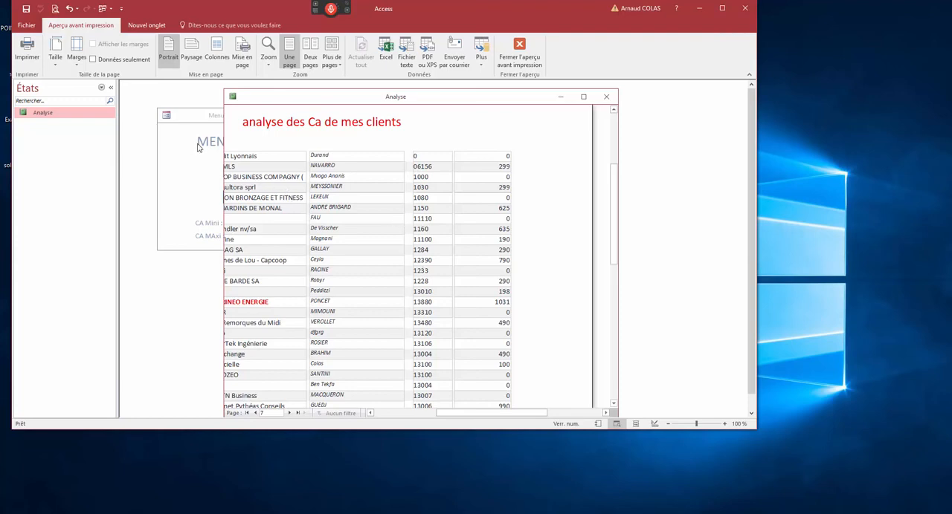
- Create a new design query based on the Client table and enlarge the table's box to show all its fields
{"action": "left_click", "coordinate": [176, 115]}
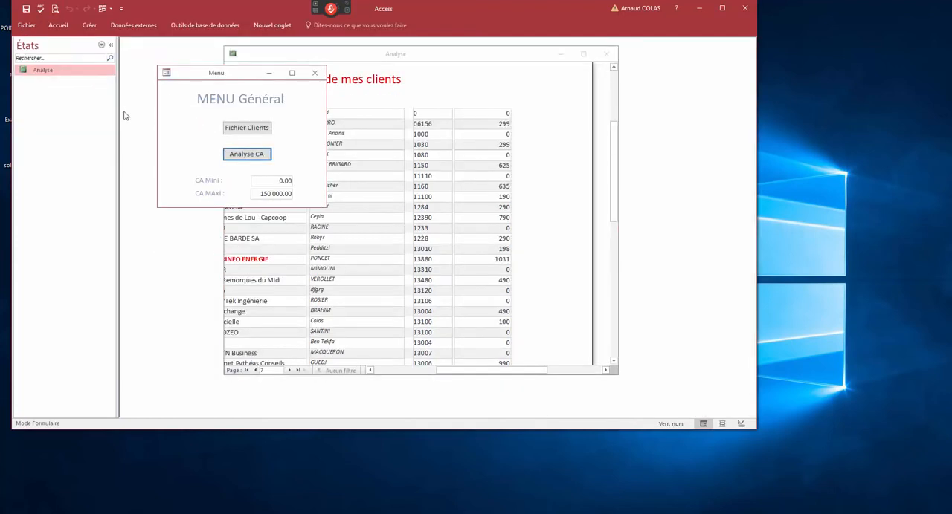
{"action": "left_click", "coordinate": [101, 44]}
{"action": "left_click", "coordinate": [85, 149]}
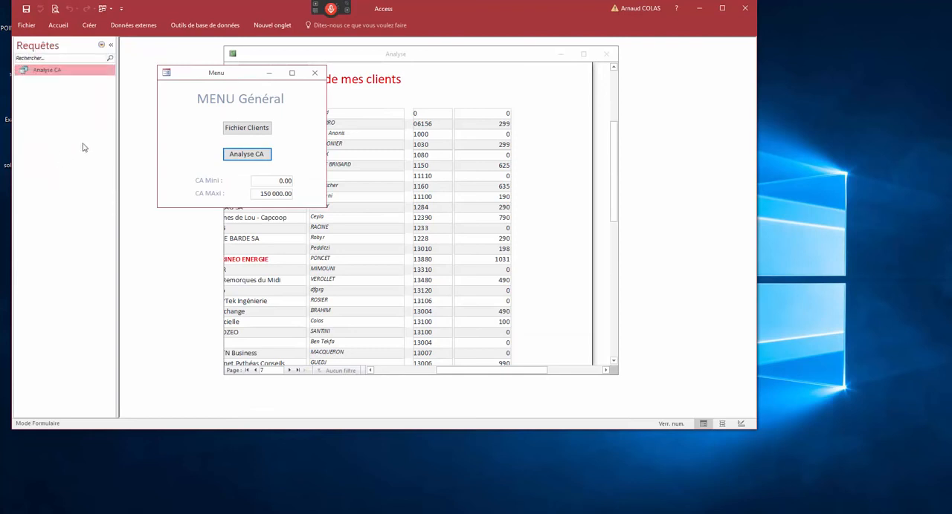
{"action": "left_click", "coordinate": [89, 26]}
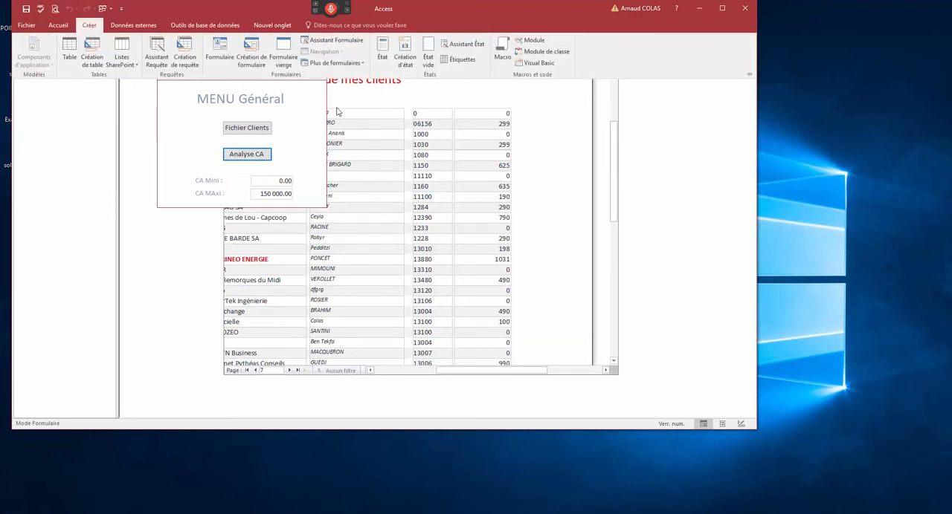
{"action": "left_click", "coordinate": [184, 56]}
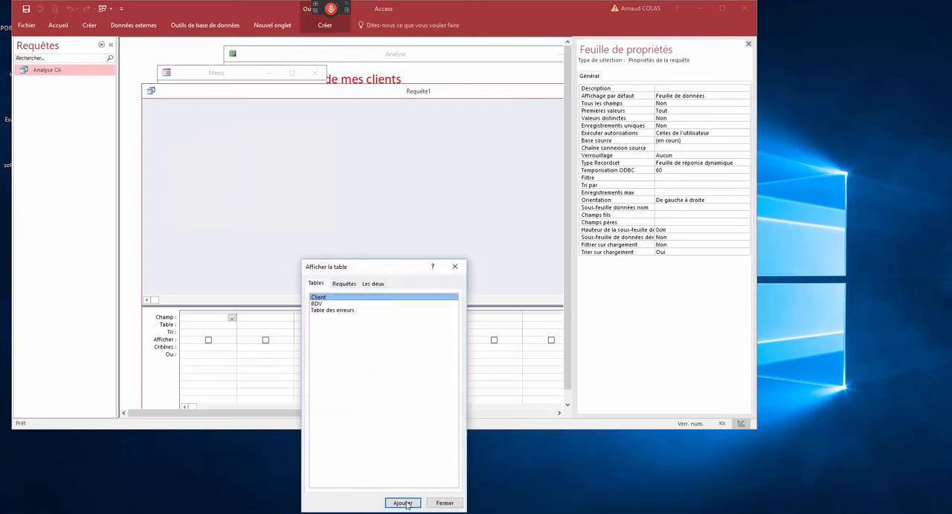
{"action": "left_click", "coordinate": [403, 503]}
{"action": "left_click", "coordinate": [444, 503]}
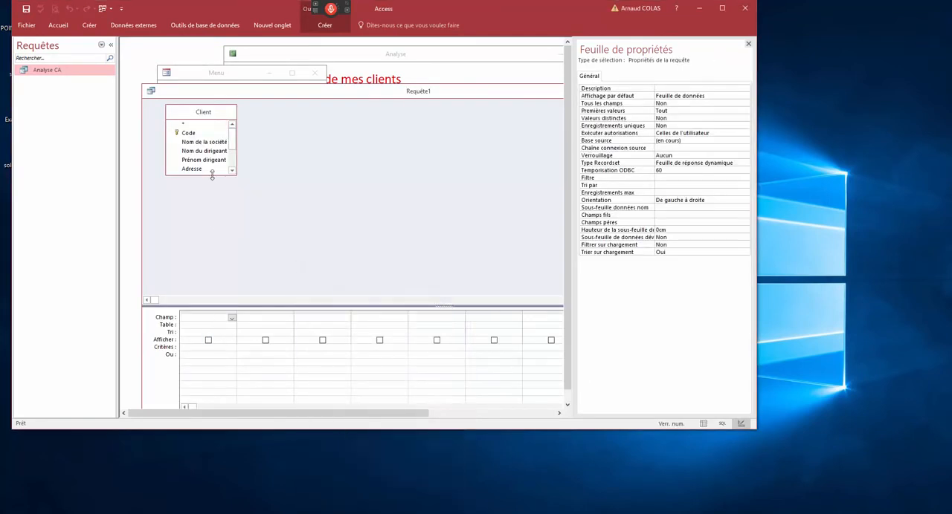
{"action": "left_click_drag", "start_coordinate": [212, 174], "coordinate": [219, 270]}
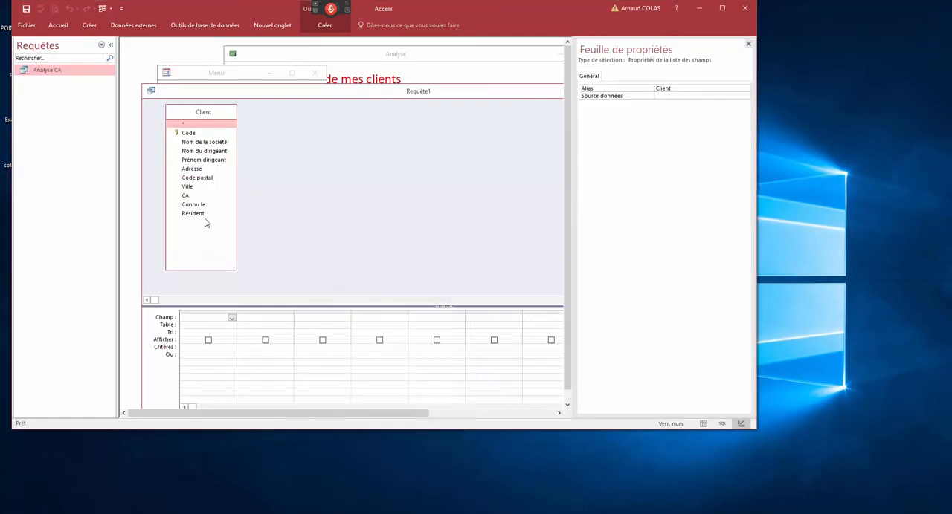
- Add Code postal and the calculated field x:len([Code Postal]) to the query, and widen the calculated column
{"action": "double_click", "coordinate": [194, 179]}
{"action": "left_click", "coordinate": [257, 319]}
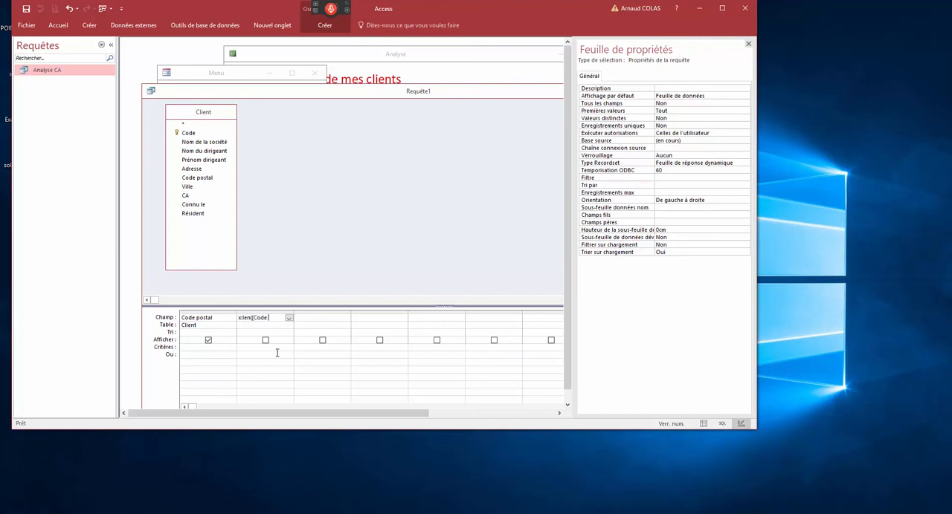
{"action": "type", "text": "l]"}
{"action": "key", "text": "Return"}
{"action": "key", "text": "Return"}
{"action": "key", "text": "Down"}
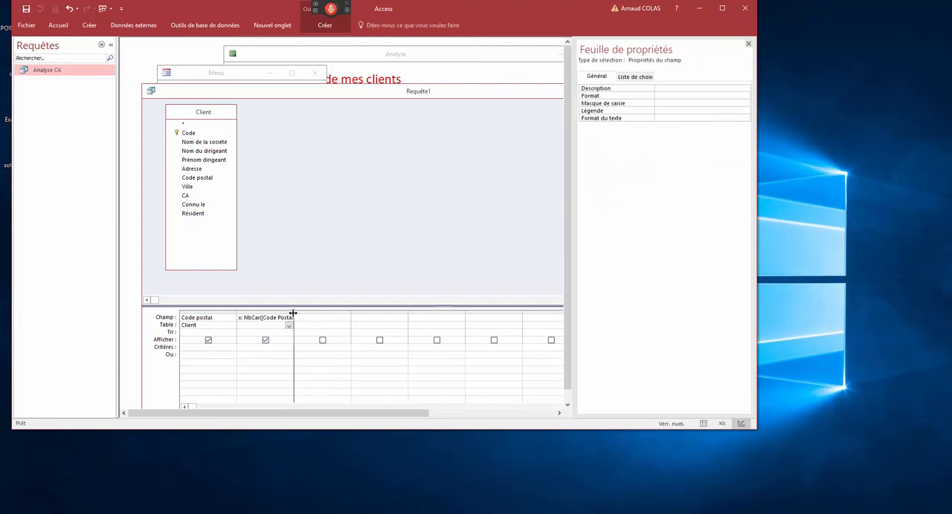
{"action": "left_click_drag", "start_coordinate": [294, 316], "coordinate": [343, 316]}
- Show the query as a datasheet and compare each postal code with its calculated length
{"action": "right_click", "coordinate": [304, 96]}
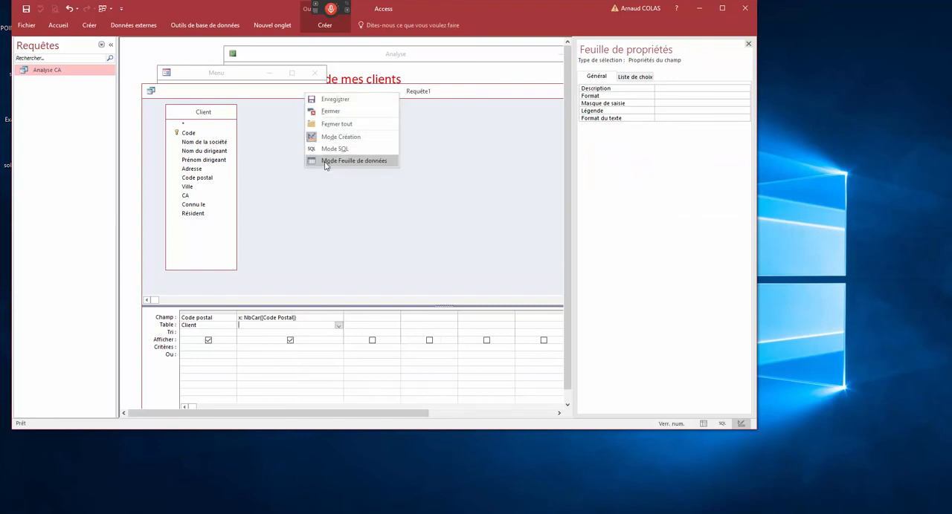
{"action": "left_click", "coordinate": [328, 159]}
{"action": "left_click_drag", "start_coordinate": [234, 113], "coordinate": [253, 117]}
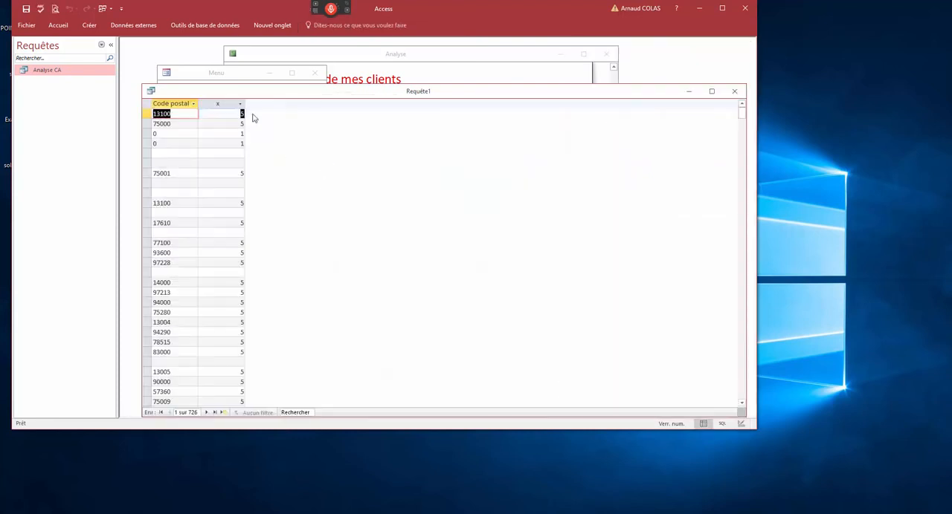
{"action": "left_click_drag", "start_coordinate": [178, 113], "coordinate": [238, 134]}
{"action": "left_click", "coordinate": [174, 135]}
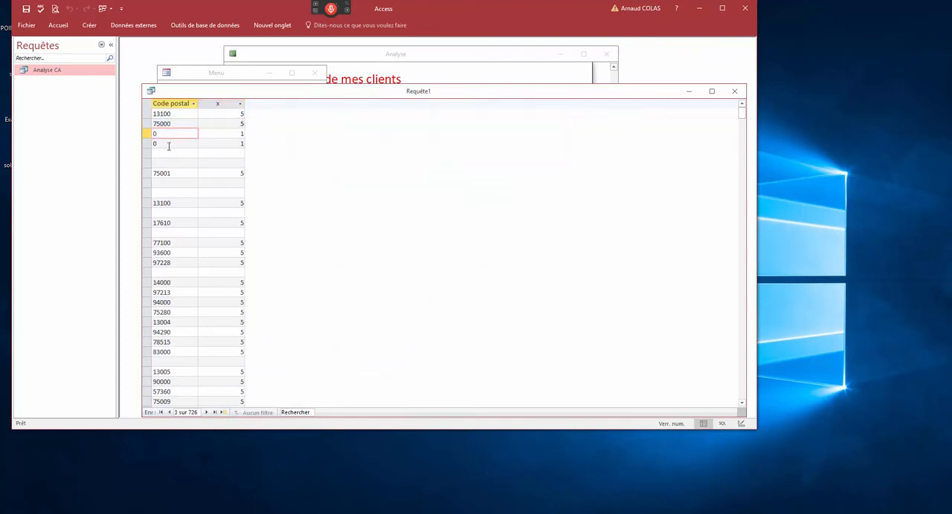
{"action": "left_click", "coordinate": [171, 146]}
{"action": "left_click_drag", "start_coordinate": [181, 168], "coordinate": [180, 175]}
{"action": "scroll", "coordinate": [177, 241], "scroll_direction": "down", "scroll_amount": 15}
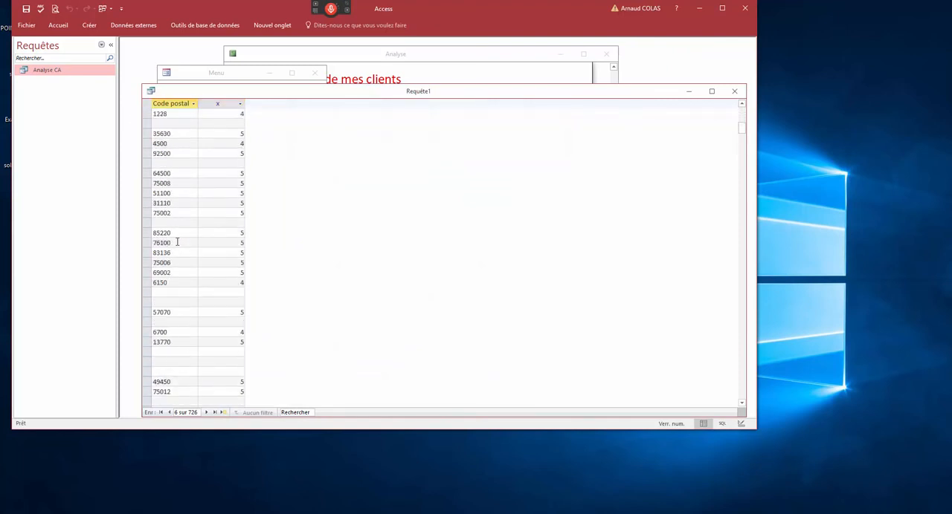
- Filter the query results to records whose x value equals 4
{"action": "double_click", "coordinate": [235, 275]}
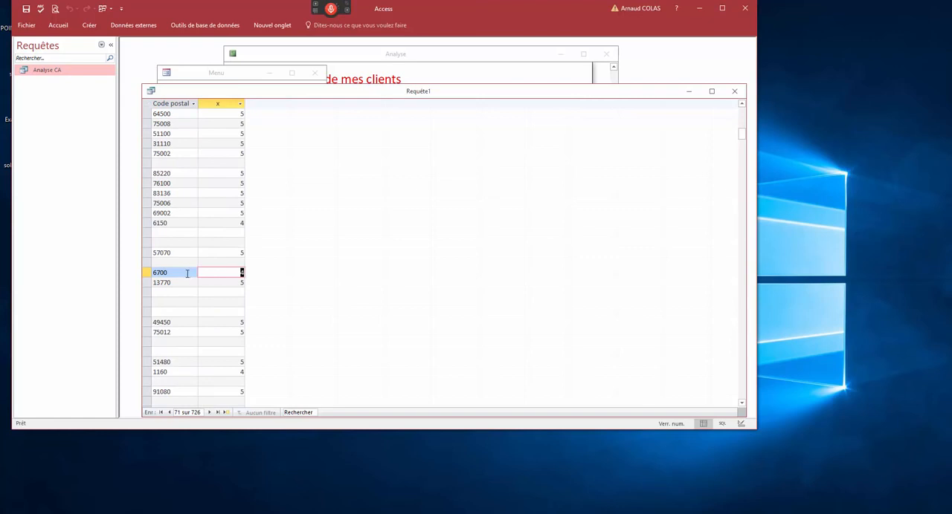
{"action": "right_click", "coordinate": [242, 273]}
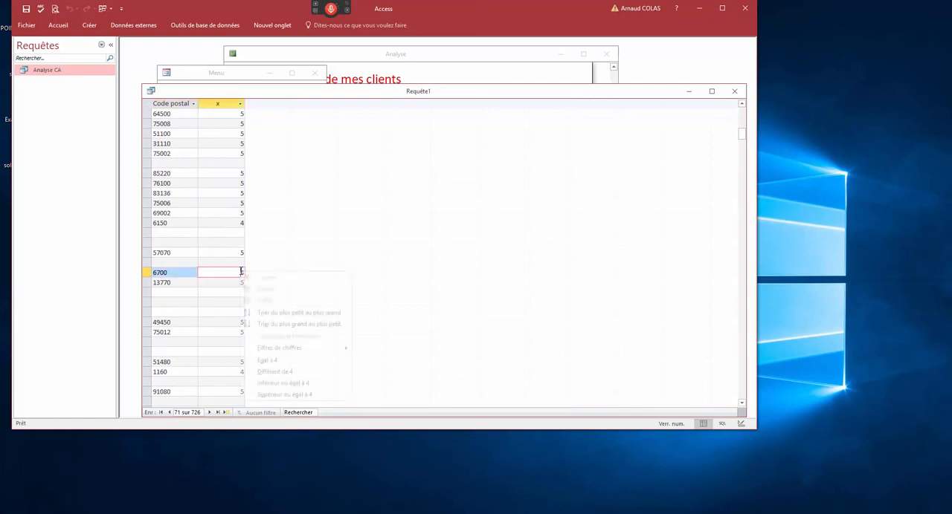
{"action": "left_click", "coordinate": [290, 361]}
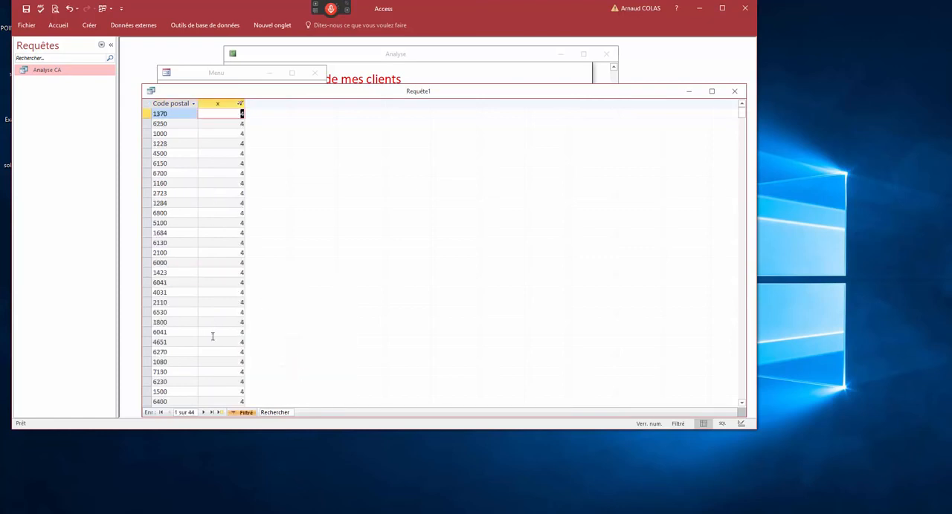
{"action": "left_click", "coordinate": [153, 114]}
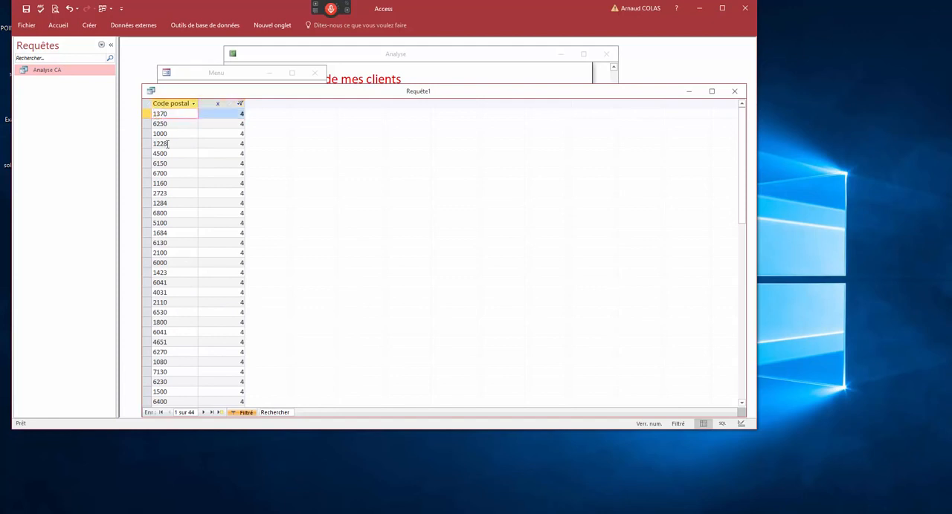
- Prefix the first listed postal code with 0, return the query to design view and shrink the Client table box
{"action": "type", "text": "0"}
{"action": "left_click", "coordinate": [167, 143]}
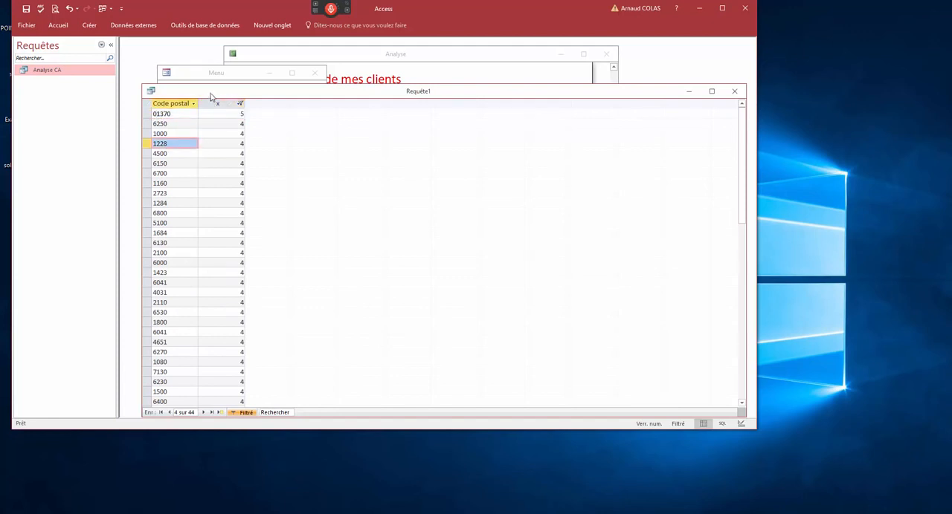
{"action": "left_click_drag", "start_coordinate": [212, 92], "coordinate": [214, 61]}
{"action": "right_click", "coordinate": [214, 63]}
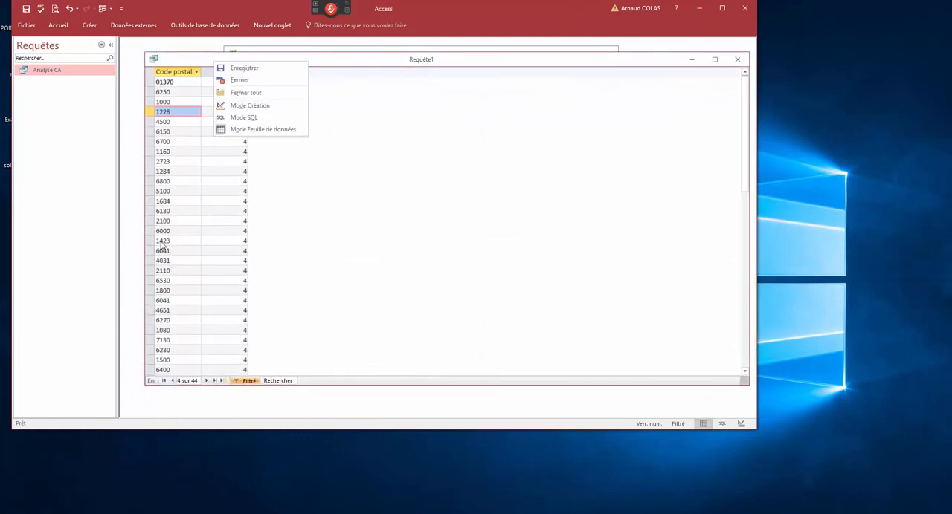
{"action": "left_click", "coordinate": [247, 105]}
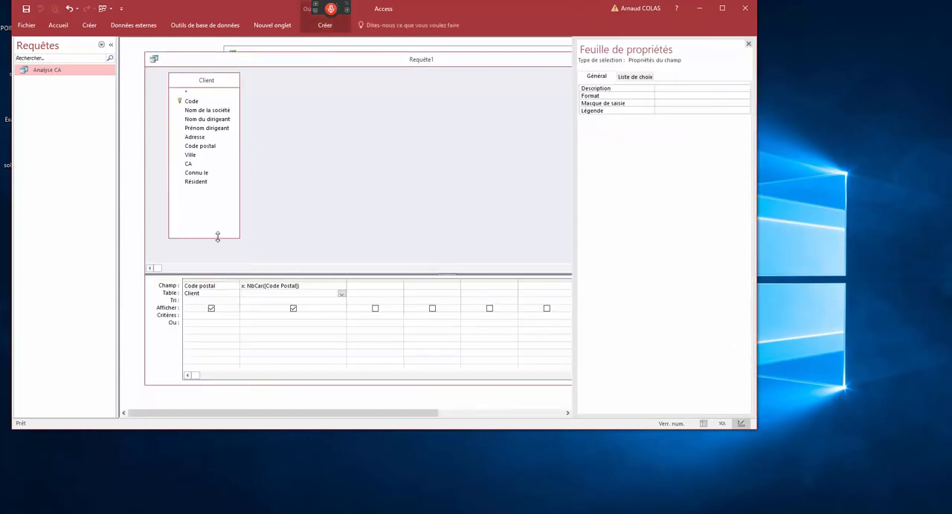
{"action": "left_click_drag", "start_coordinate": [217, 236], "coordinate": [217, 203]}
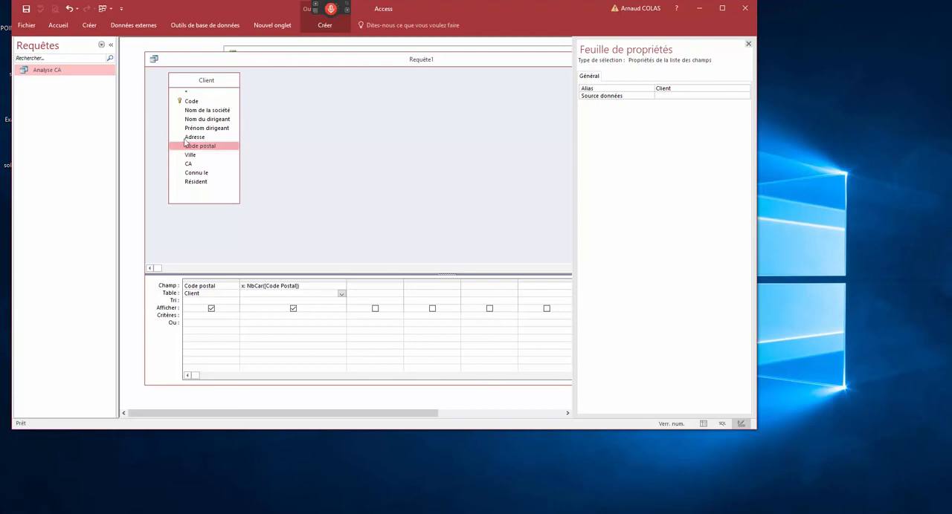
- Convert the query to an update query and set the criterion of the calculated field x to 4
{"action": "left_click", "coordinate": [90, 25]}
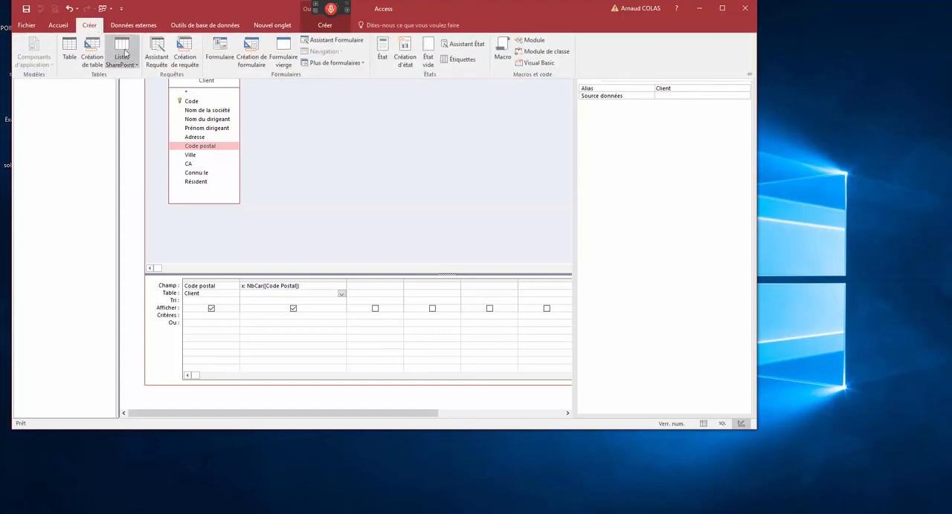
{"action": "left_click", "coordinate": [326, 26]}
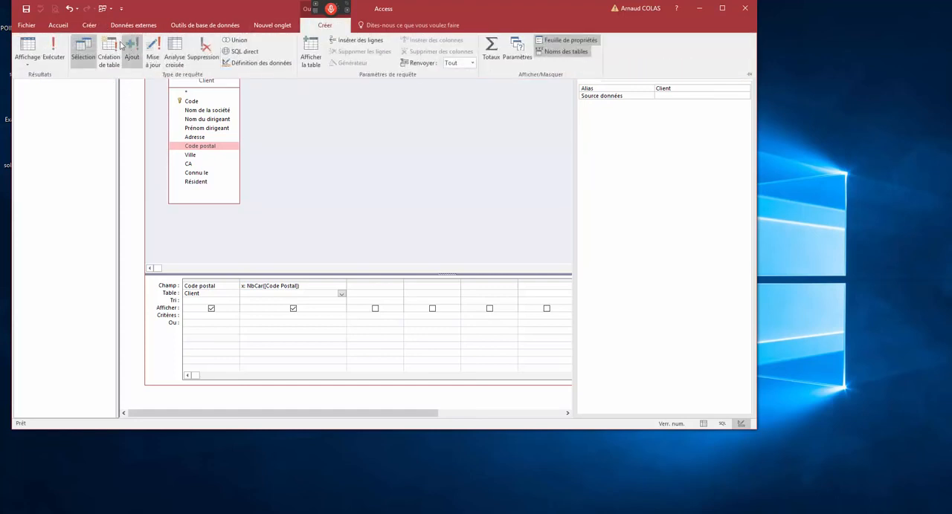
{"action": "left_click", "coordinate": [153, 63]}
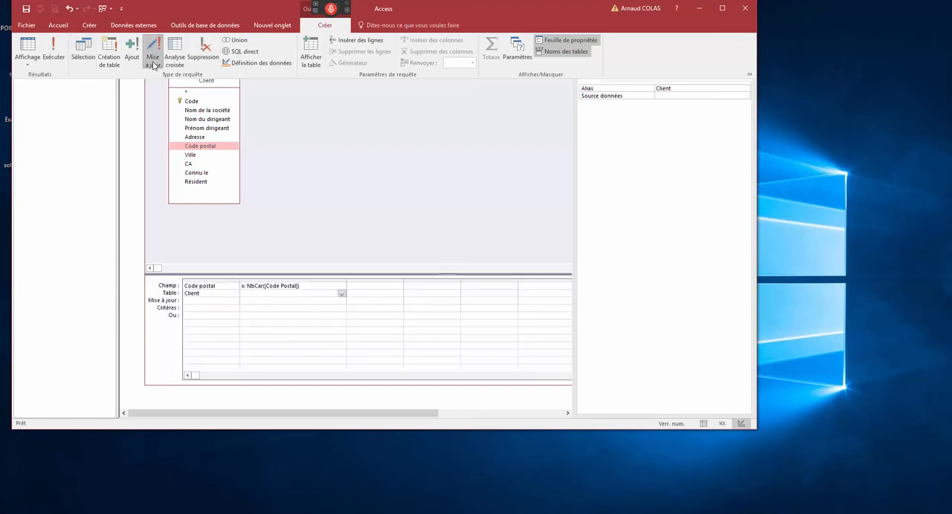
{"action": "left_click", "coordinate": [306, 285]}
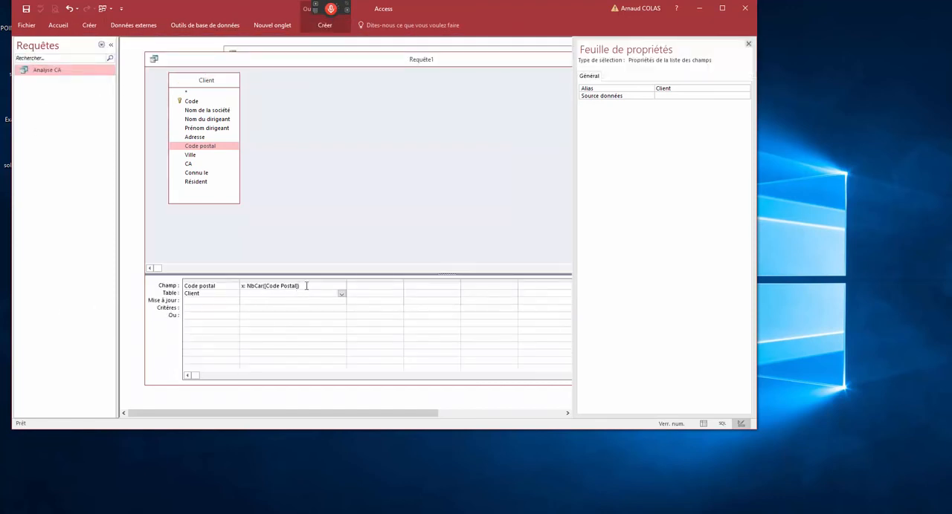
{"action": "left_click", "coordinate": [244, 309]}
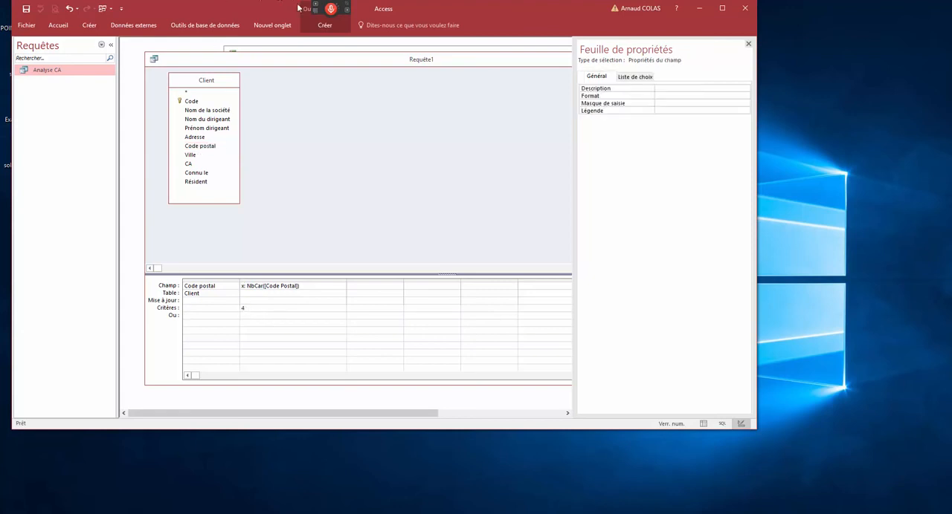
- Switch back to a select query and run it to examine the records that meet the length criterion
{"action": "left_click", "coordinate": [325, 25]}
{"action": "left_click", "coordinate": [83, 50]}
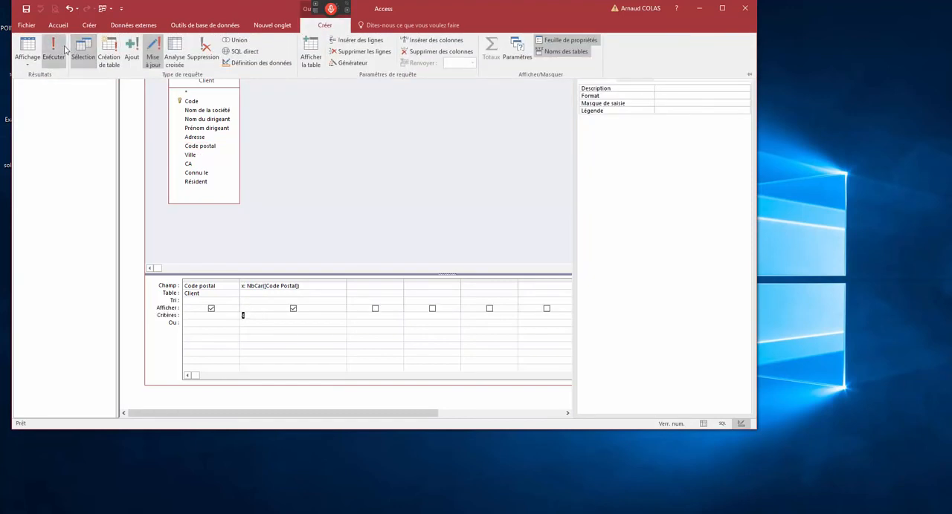
{"action": "left_click", "coordinate": [63, 49]}
{"action": "scroll", "coordinate": [224, 245], "scroll_direction": "down", "scroll_amount": 5}
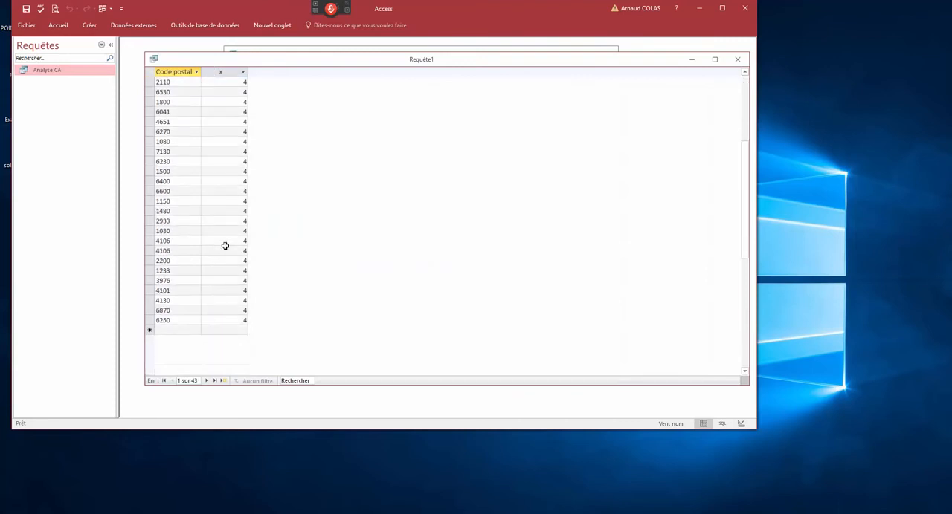
{"action": "scroll", "coordinate": [225, 245], "scroll_direction": "up", "scroll_amount": 5}
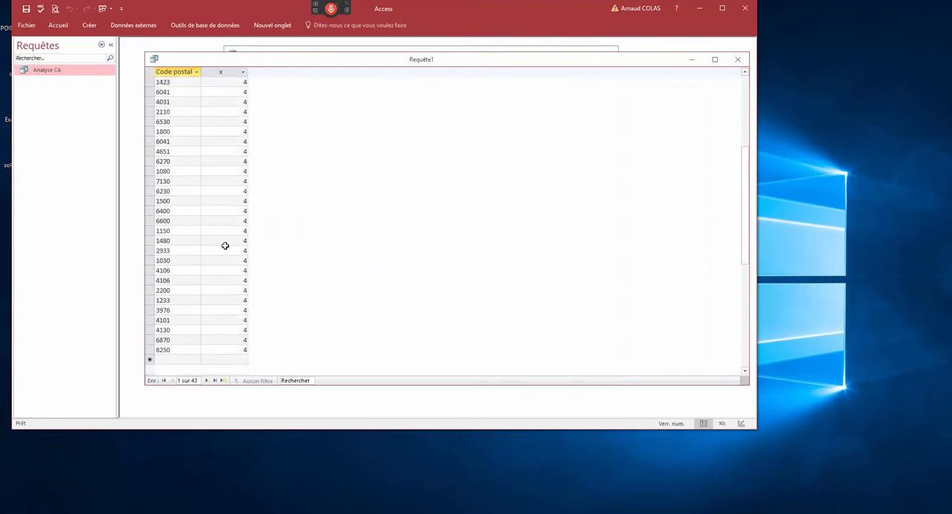
- Turn the query into an update query that sets Code postal to "0" & [Code Postal] where x is 4, and run it
{"action": "right_click", "coordinate": [186, 67]}
{"action": "left_click", "coordinate": [202, 108]}
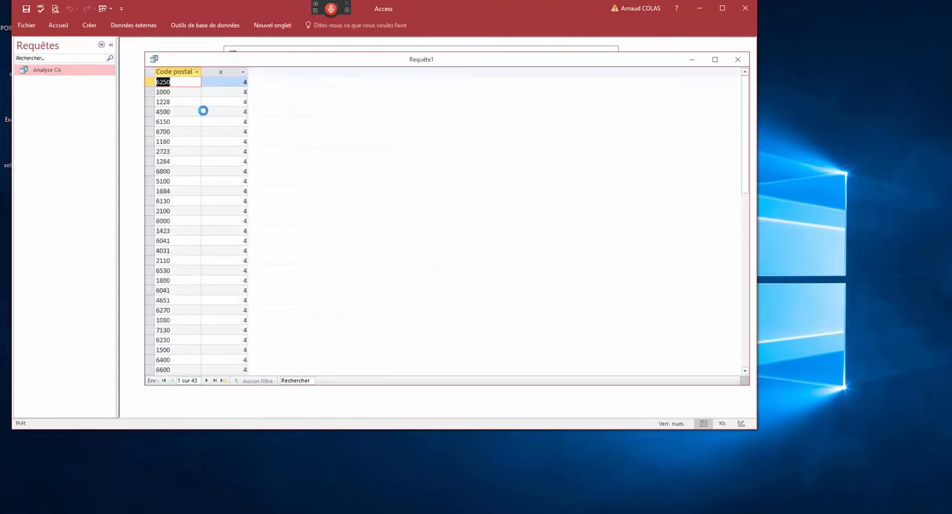
{"action": "left_click_drag", "start_coordinate": [247, 285], "coordinate": [299, 287]}
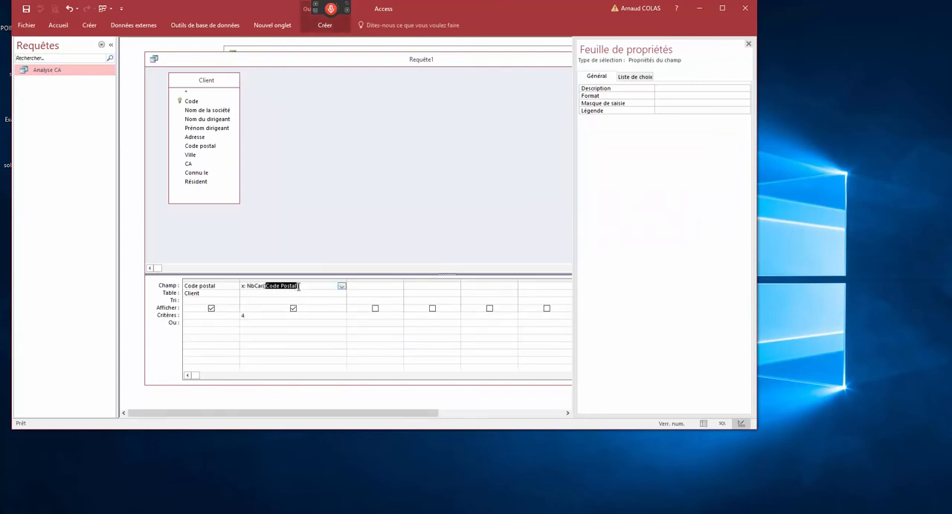
{"action": "left_click", "coordinate": [239, 315]}
{"action": "left_click", "coordinate": [325, 25]}
{"action": "left_click", "coordinate": [153, 52]}
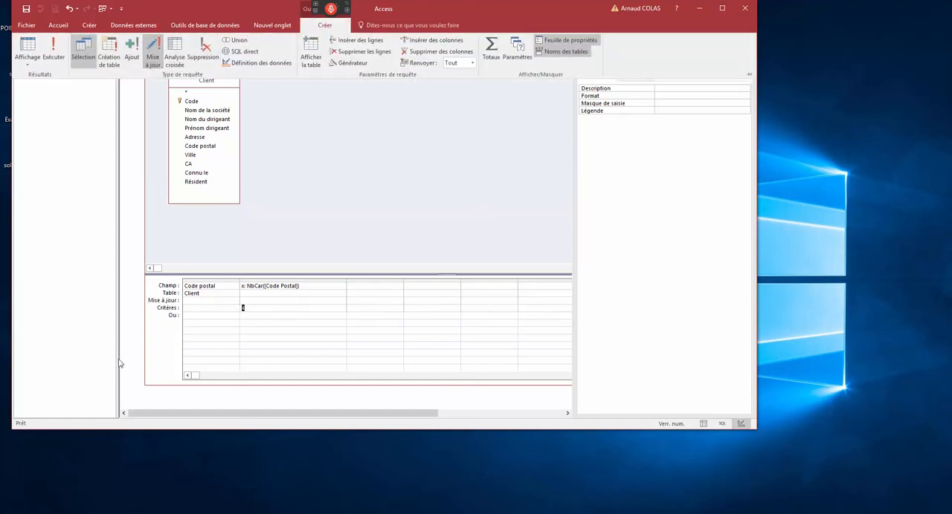
{"action": "left_click", "coordinate": [196, 311]}
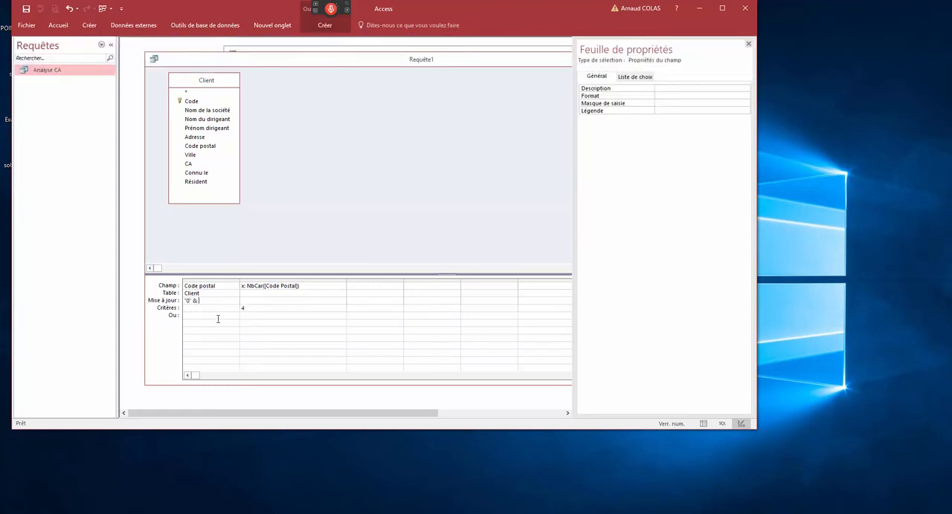
{"action": "type", "text": "'0' & [Code Postal"}
{"action": "left_click", "coordinate": [327, 26]}
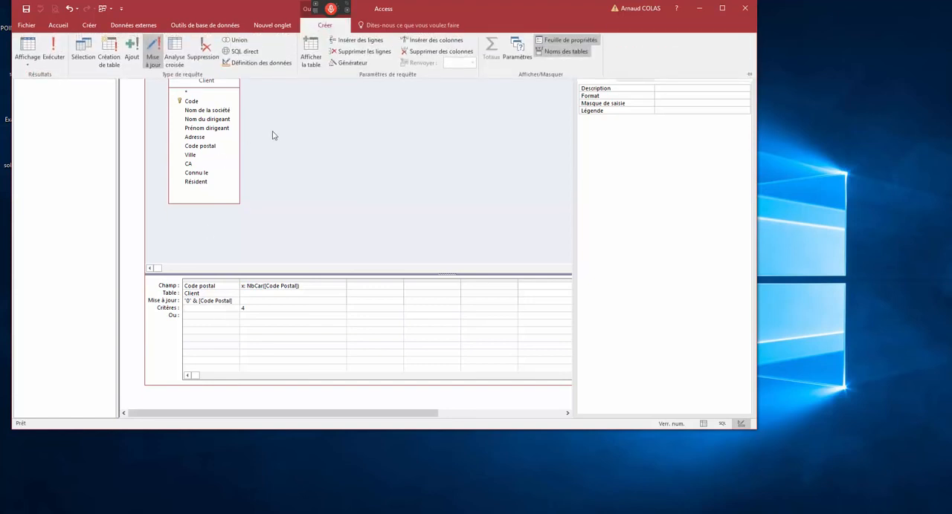
{"action": "left_click", "coordinate": [55, 50]}
- Rerun the query as a select query to check whether any four-character postal codes remain
{"action": "left_click", "coordinate": [227, 309]}
{"action": "left_click", "coordinate": [307, 28]}
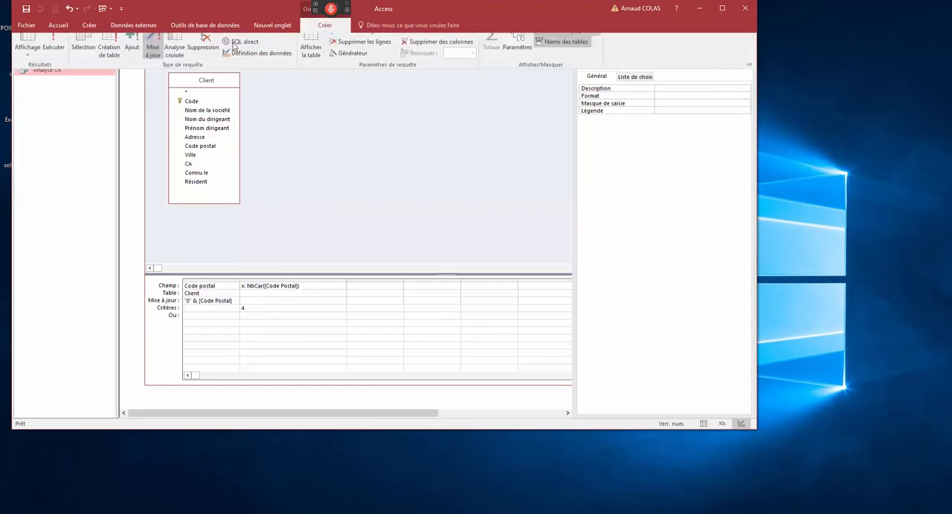
{"action": "left_click", "coordinate": [85, 58]}
{"action": "left_click", "coordinate": [54, 52]}
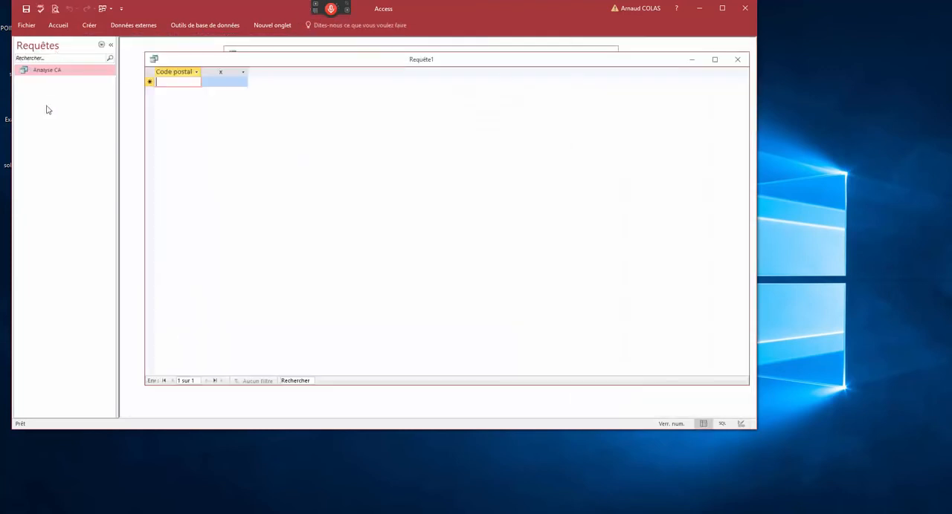
- Move the query window out of the way and view the full page of the Analyse report preview
{"action": "left_click_drag", "start_coordinate": [208, 69], "coordinate": [206, 175]}
{"action": "left_click", "coordinate": [226, 71]}
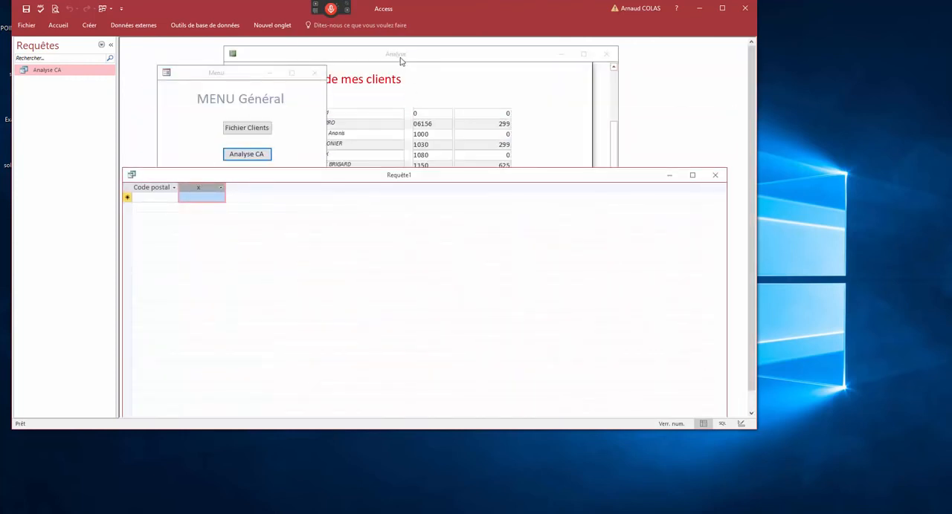
{"action": "left_click", "coordinate": [402, 65]}
{"action": "left_click", "coordinate": [432, 182]}
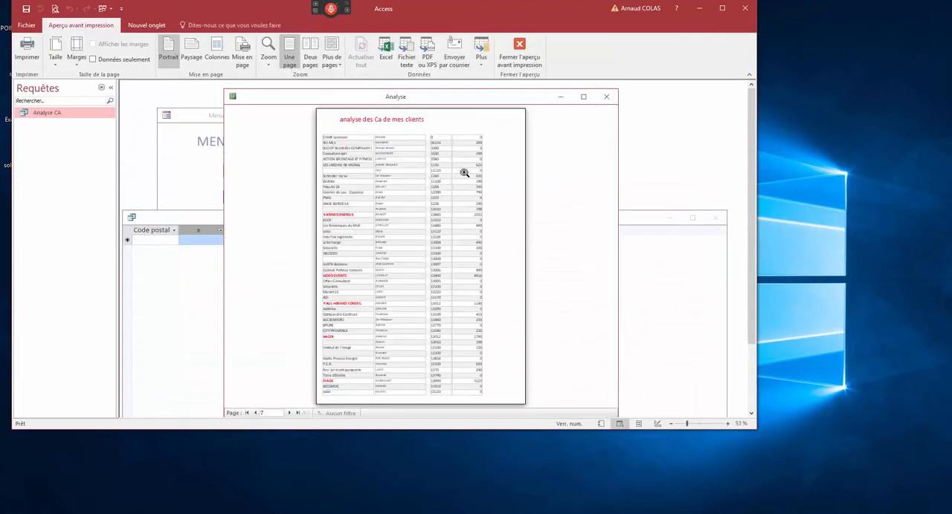
- Close the Analyse report, saving its design changes, and close the query without saving it
{"action": "left_click", "coordinate": [606, 97]}
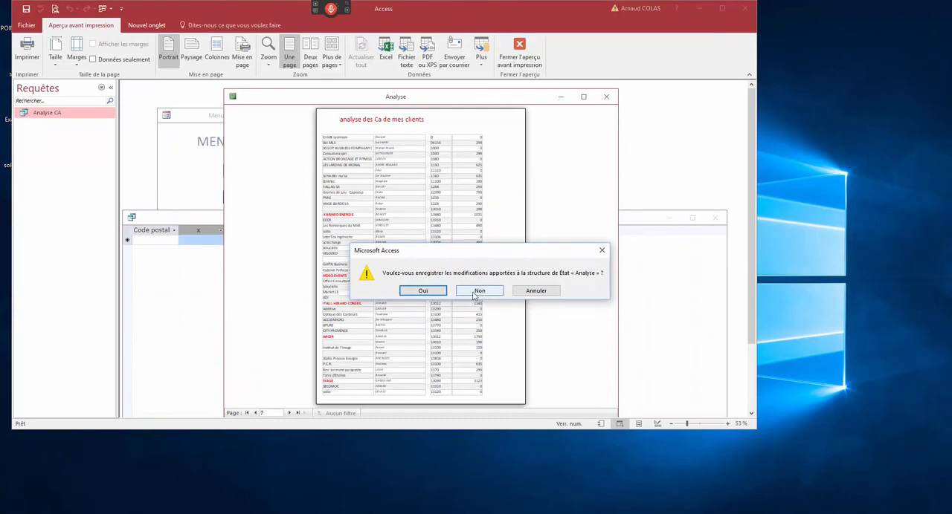
{"action": "left_click", "coordinate": [437, 296]}
{"action": "left_click", "coordinate": [714, 175]}
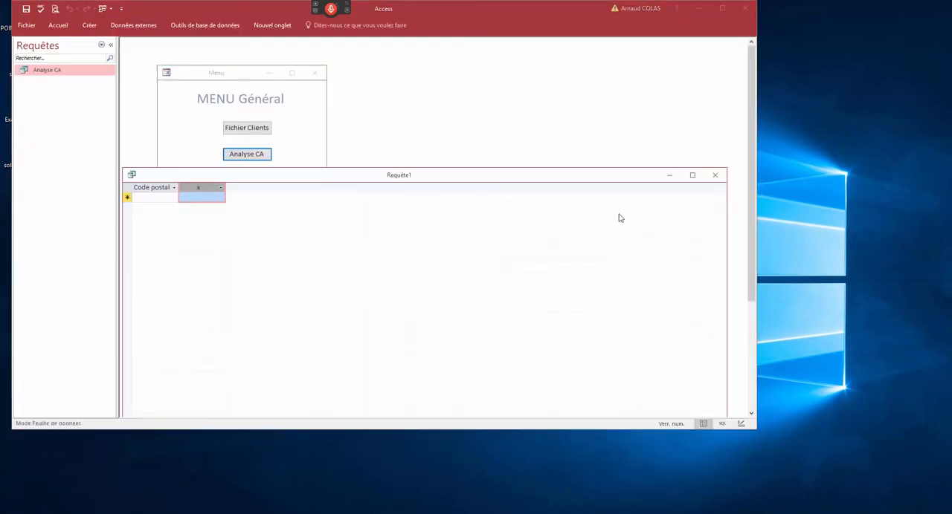
{"action": "left_click", "coordinate": [474, 292]}
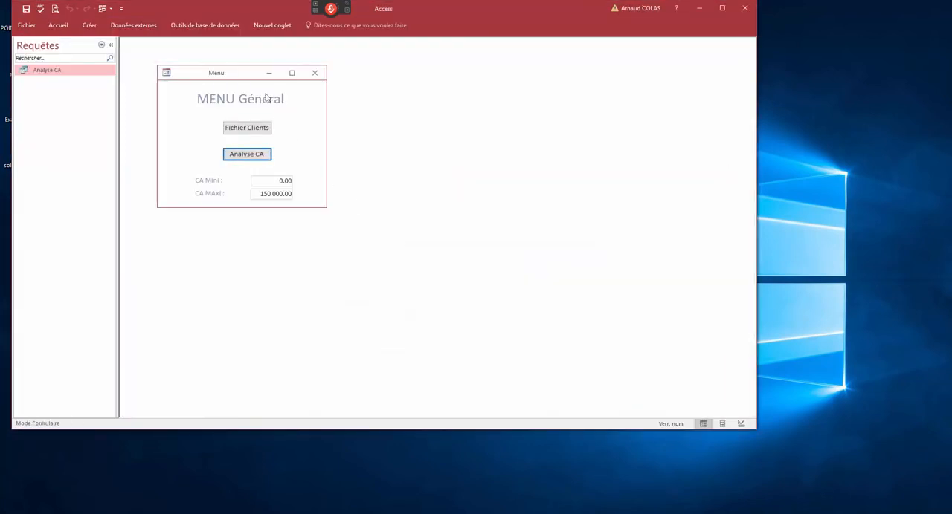
- Open the CA analysis form and the client file from the general menu, and close the client file
{"action": "left_click", "coordinate": [246, 154]}
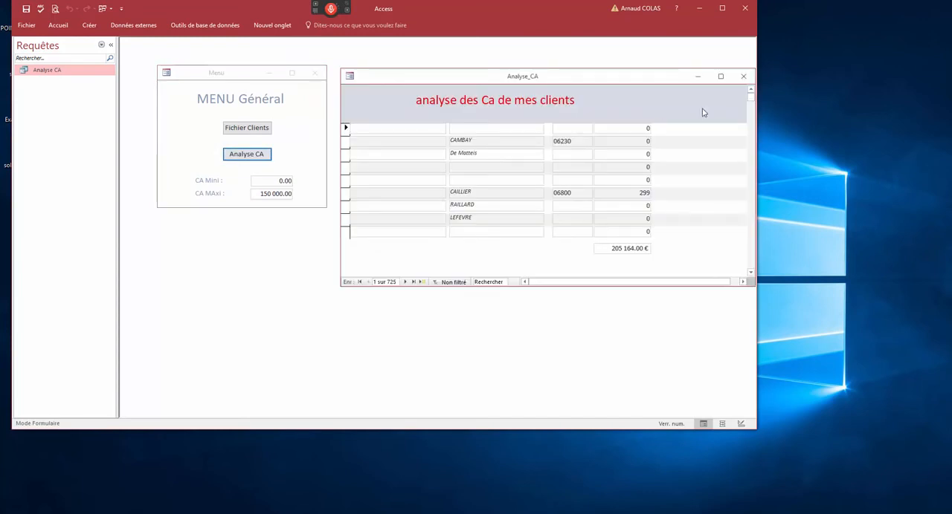
{"action": "left_click", "coordinate": [264, 132]}
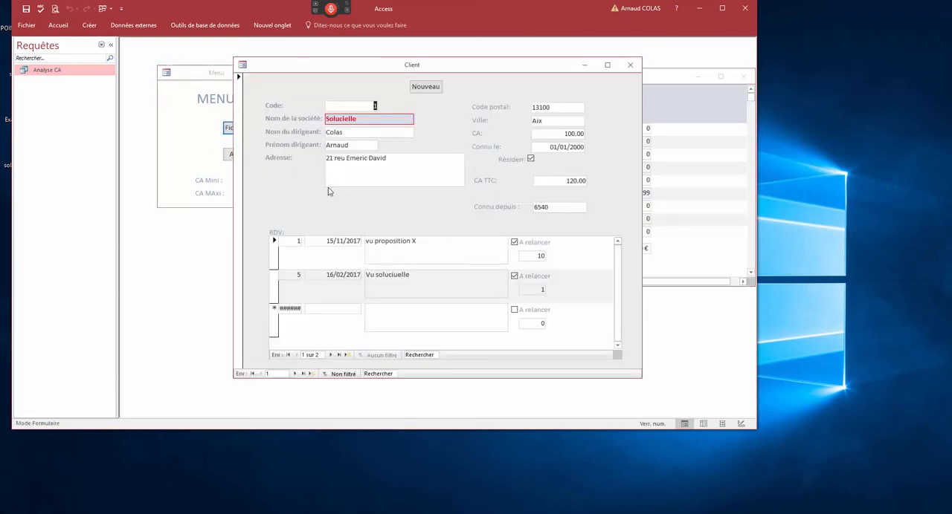
{"action": "left_click", "coordinate": [630, 65]}
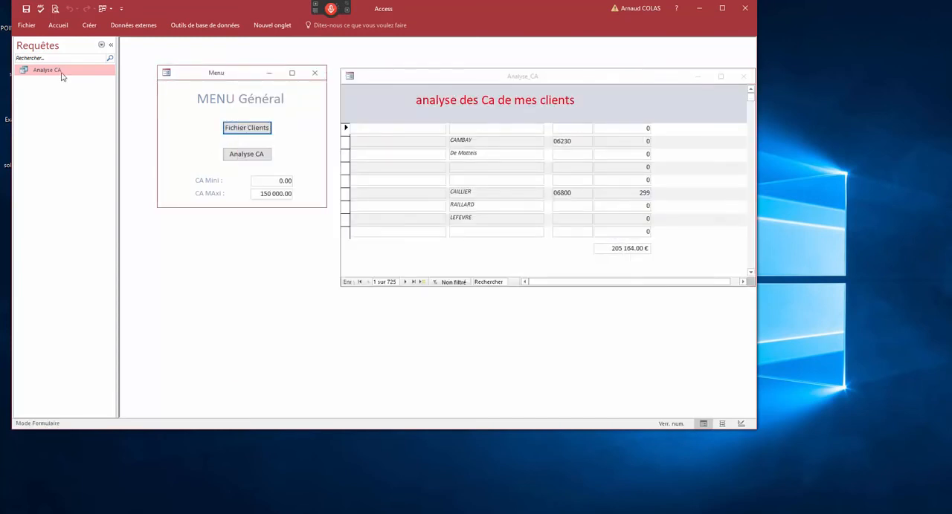
- List the database's tables in the navigation pane and open the Client table
{"action": "left_click", "coordinate": [101, 44]}
{"action": "left_click", "coordinate": [48, 142]}
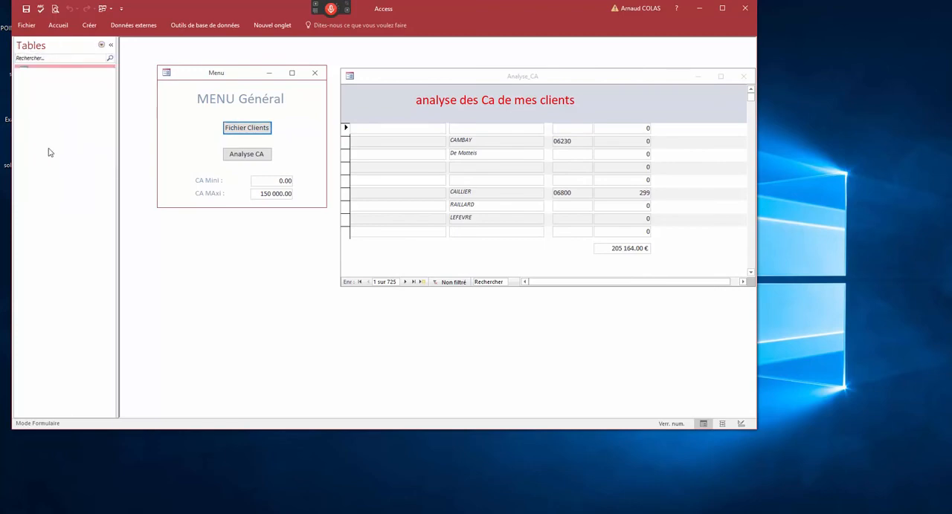
{"action": "double_click", "coordinate": [42, 71]}
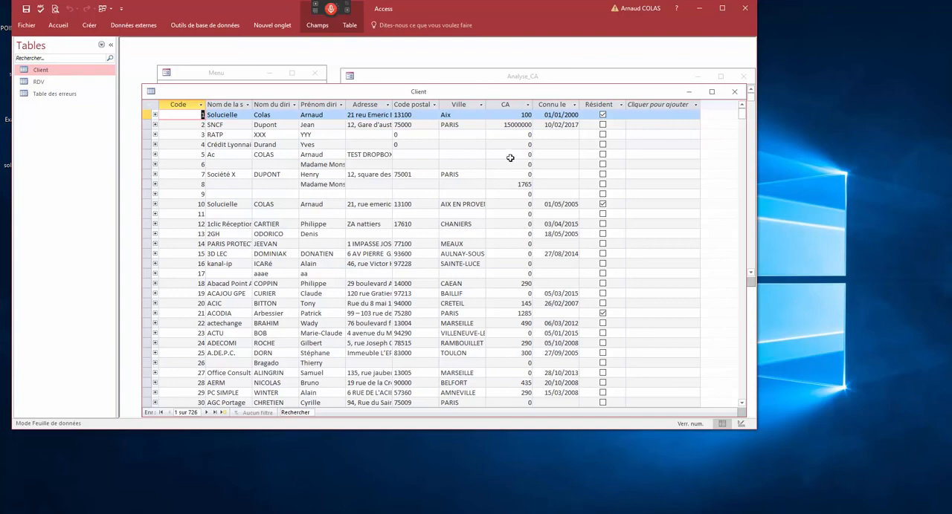
- Browse the Client table's postal codes and sort the records by Code postal from A to Z
{"action": "left_click", "coordinate": [418, 143]}
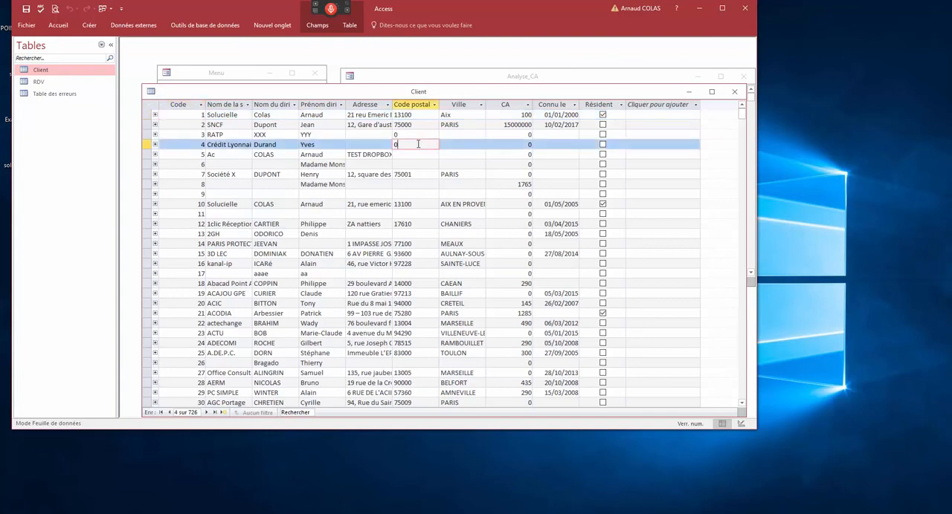
{"action": "scroll", "coordinate": [393, 289], "scroll_direction": "down", "scroll_amount": 20}
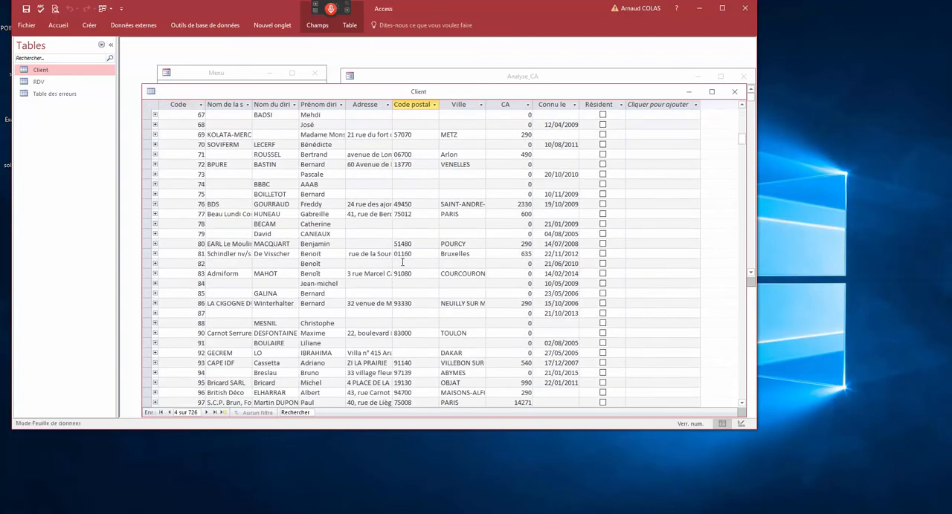
{"action": "left_click", "coordinate": [398, 255]}
{"action": "scroll", "coordinate": [398, 256], "scroll_direction": "down", "scroll_amount": 11}
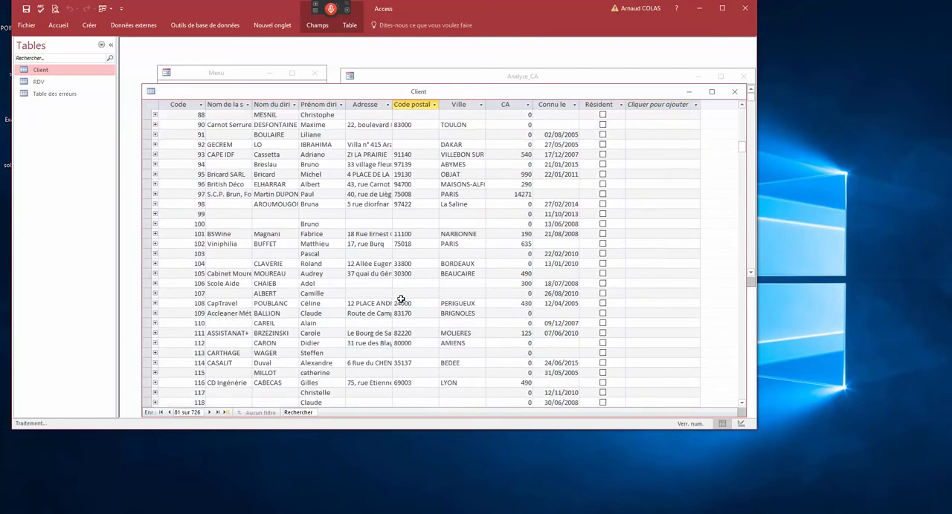
{"action": "scroll", "coordinate": [400, 298], "scroll_direction": "down", "scroll_amount": 5}
{"action": "right_click", "coordinate": [406, 282]}
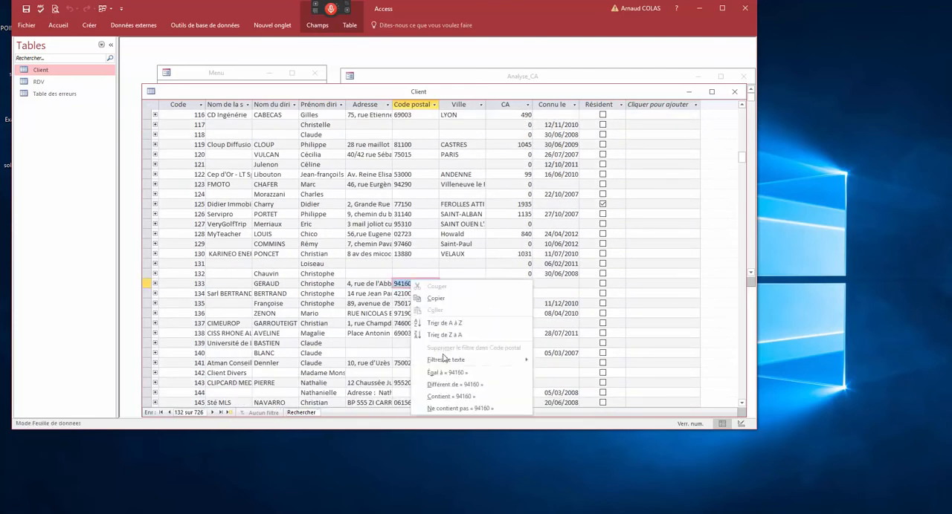
{"action": "left_click", "coordinate": [440, 323]}
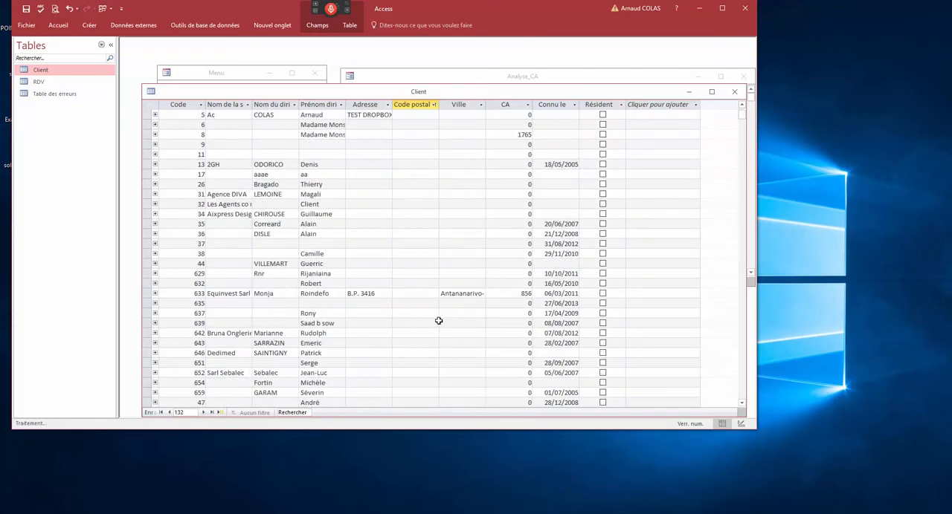
- Filter the Client table to postal codes beginning with 0, and close the table without saving its layout changes
{"action": "scroll", "coordinate": [420, 284], "scroll_direction": "down", "scroll_amount": 20}
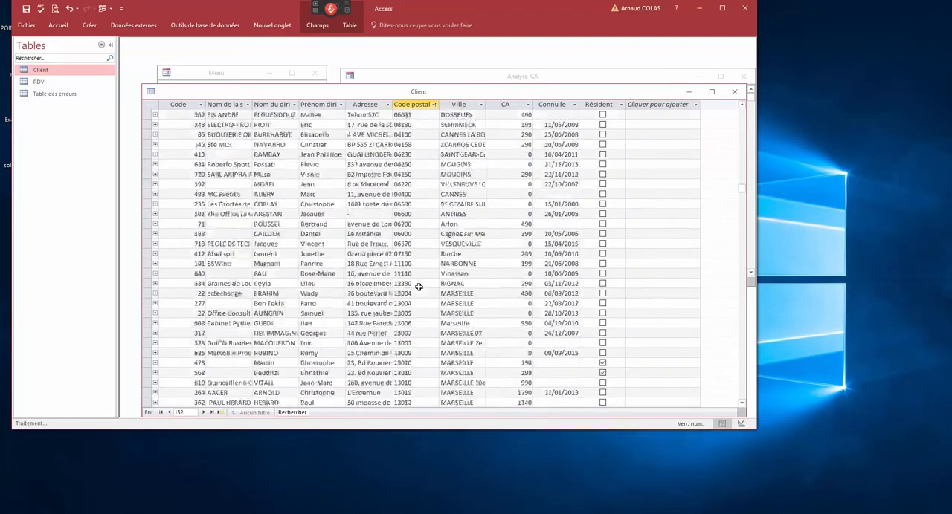
{"action": "scroll", "coordinate": [415, 285], "scroll_direction": "up", "scroll_amount": 10}
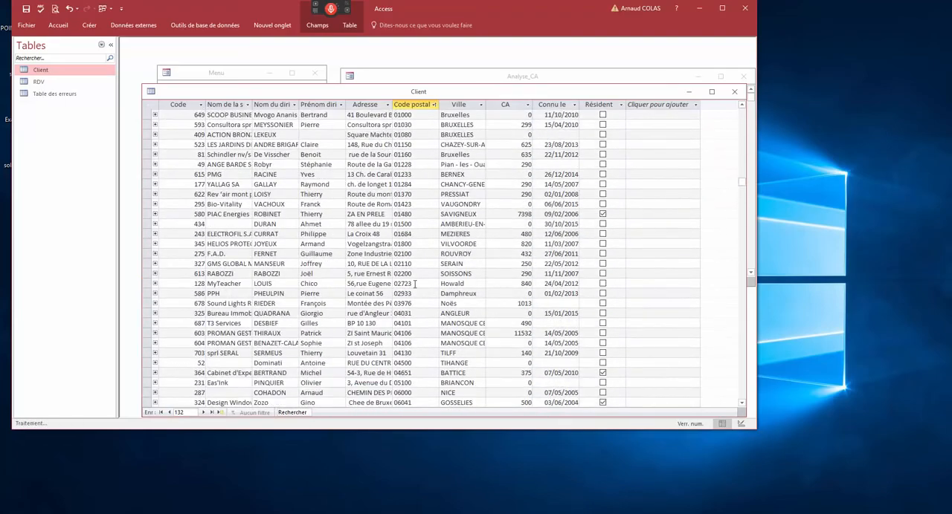
{"action": "left_click_drag", "start_coordinate": [393, 244], "coordinate": [398, 244]}
{"action": "right_click", "coordinate": [398, 244]}
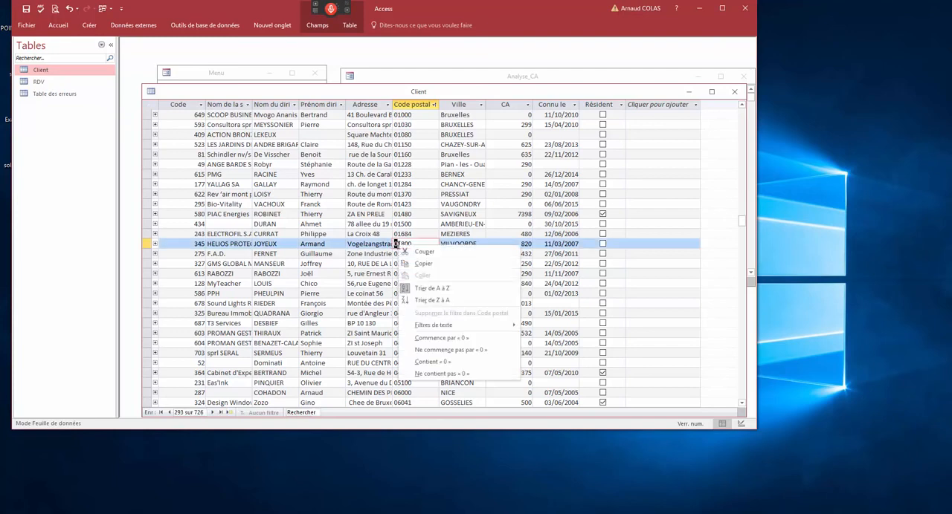
{"action": "left_click", "coordinate": [434, 339]}
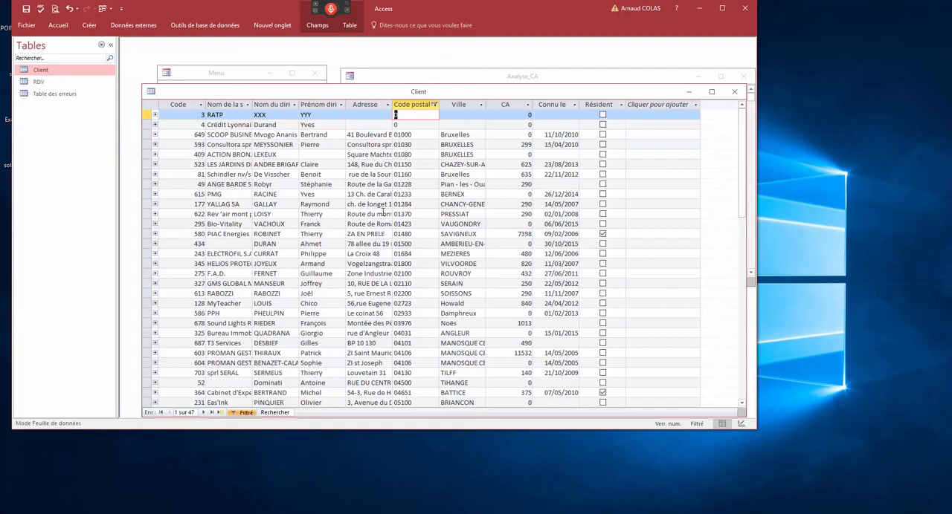
{"action": "scroll", "coordinate": [384, 217], "scroll_direction": "down", "scroll_amount": 3}
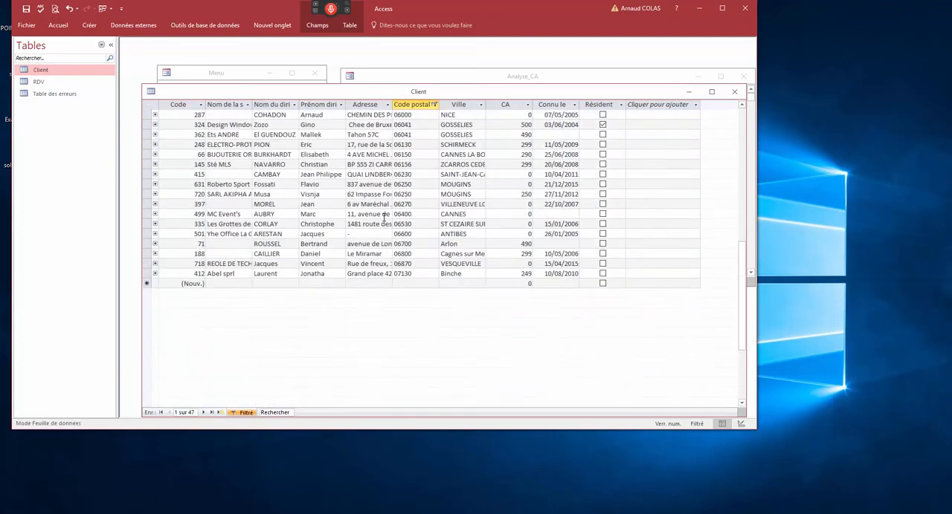
{"action": "scroll", "coordinate": [384, 217], "scroll_direction": "up", "scroll_amount": 3}
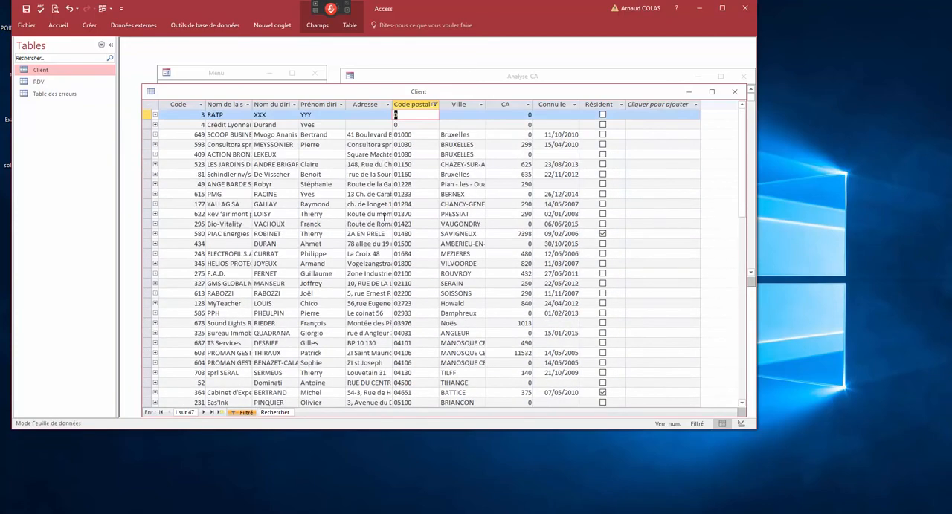
{"action": "left_click", "coordinate": [734, 92]}
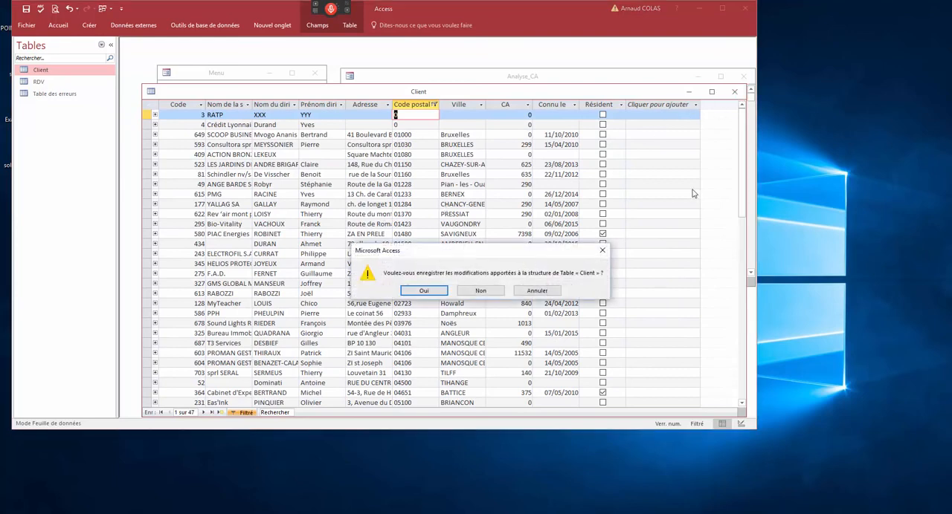
{"action": "left_click", "coordinate": [487, 296]}
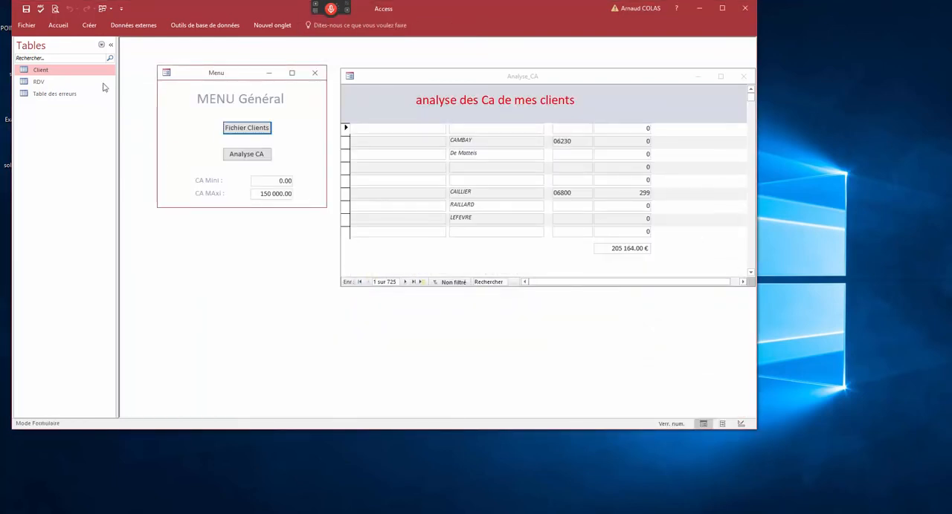
- List the database's reports in the navigation pane and open the Analyse report in design view
{"action": "left_click", "coordinate": [101, 46]}
{"action": "left_click", "coordinate": [40, 180]}
{"action": "double_click", "coordinate": [46, 70]}
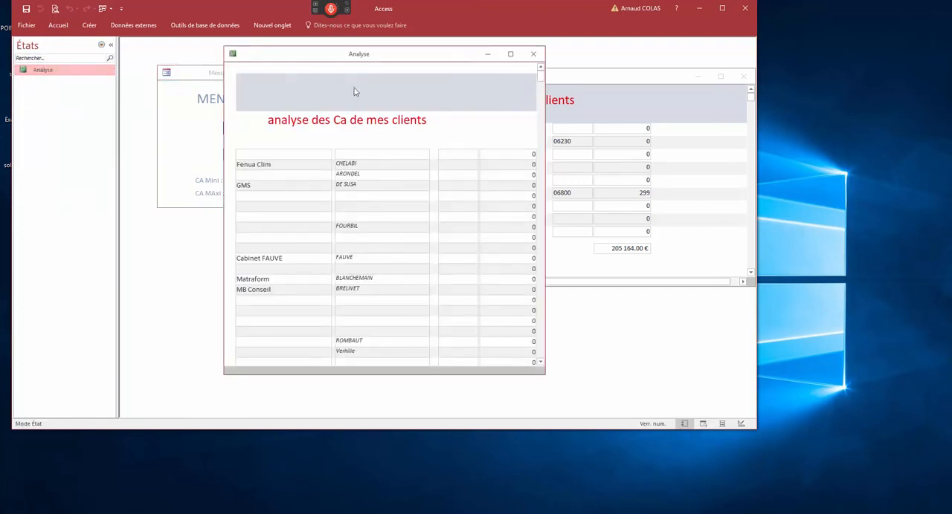
{"action": "right_click", "coordinate": [339, 54]}
{"action": "left_click", "coordinate": [369, 121]}
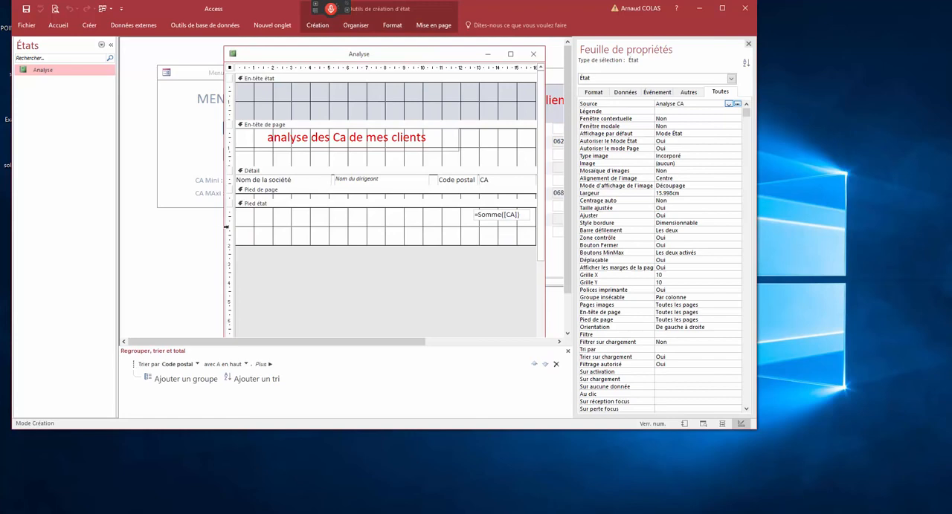
{"action": "left_click", "coordinate": [502, 222]}
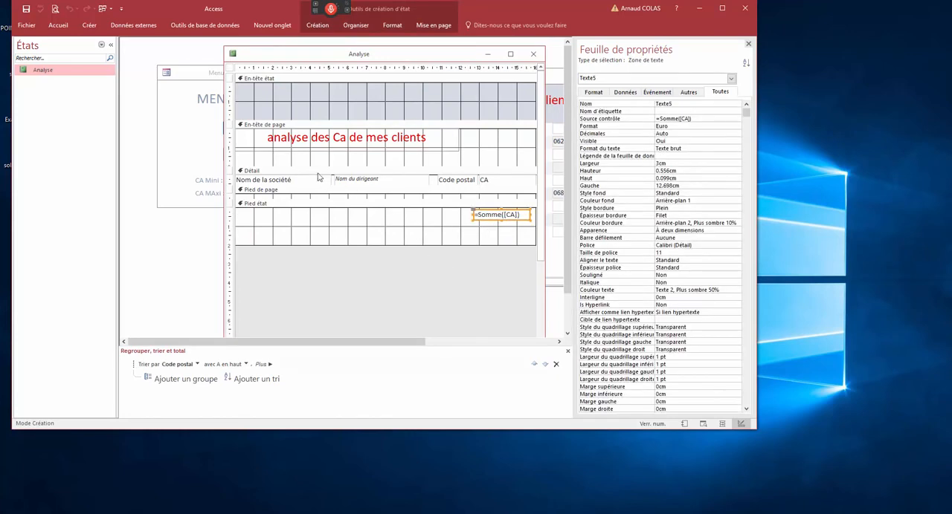
{"action": "left_click", "coordinate": [291, 171]}
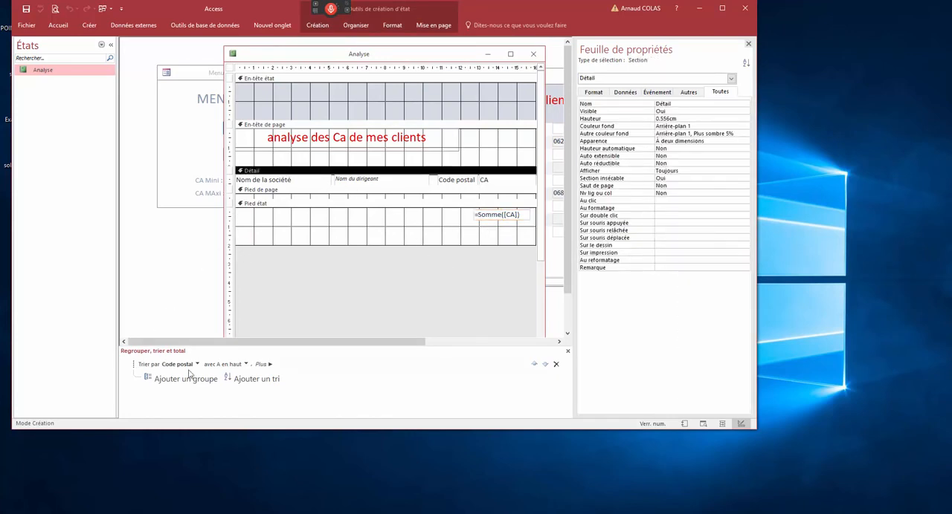
{"action": "left_click", "coordinate": [236, 369]}
{"action": "left_click", "coordinate": [223, 374]}
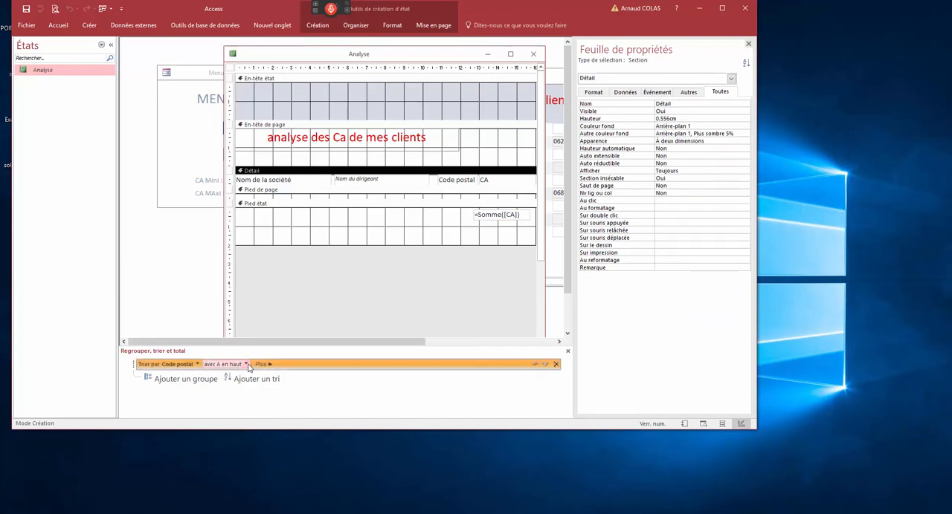
{"action": "left_click", "coordinate": [199, 365]}
{"action": "left_click", "coordinate": [200, 366]}
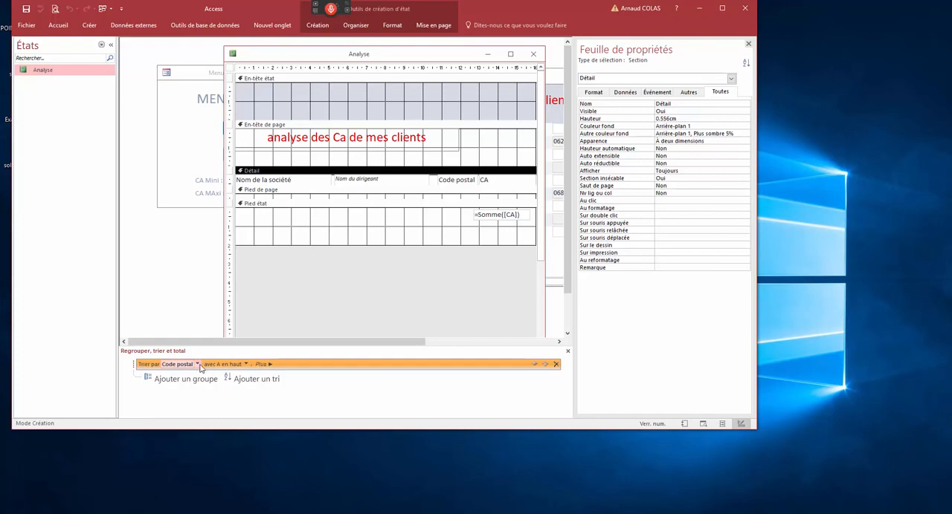
{"action": "left_click", "coordinate": [245, 365]}
{"action": "left_click", "coordinate": [246, 365]}
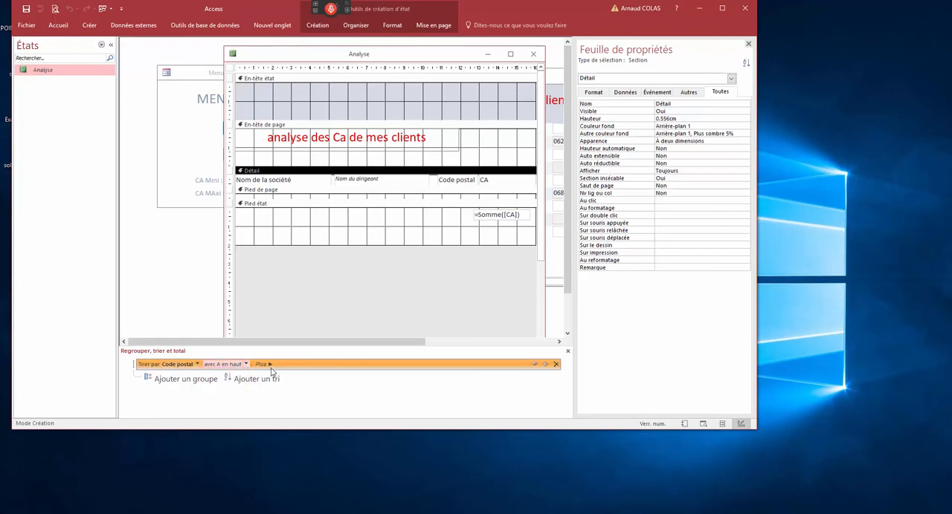
- Add a Code postal group footer by enabling the footer subtotal on Nom de la société, and delete its count field
{"action": "left_click", "coordinate": [271, 365]}
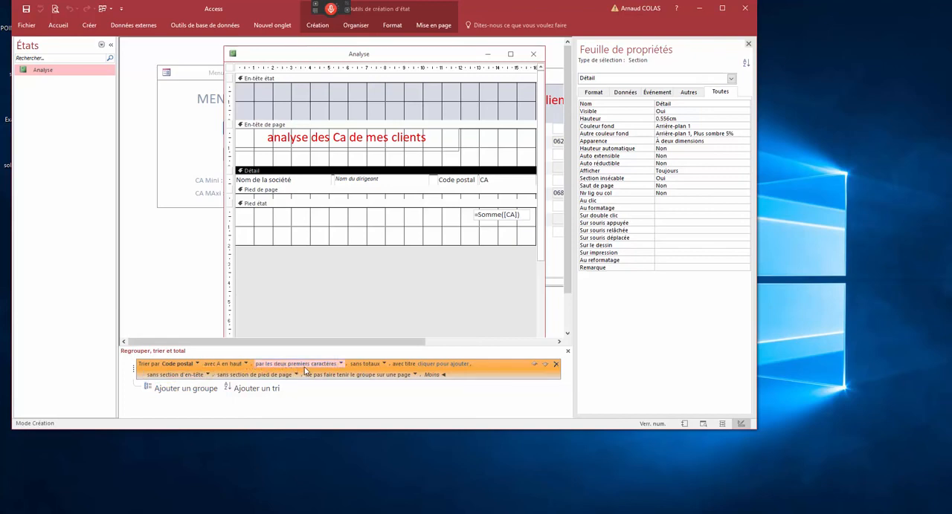
{"action": "left_click", "coordinate": [384, 364]}
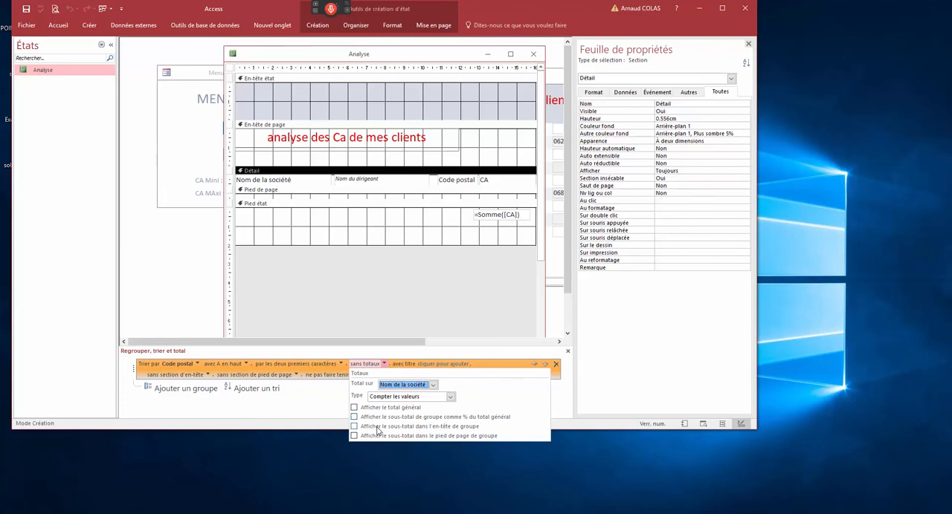
{"action": "left_click", "coordinate": [354, 436]}
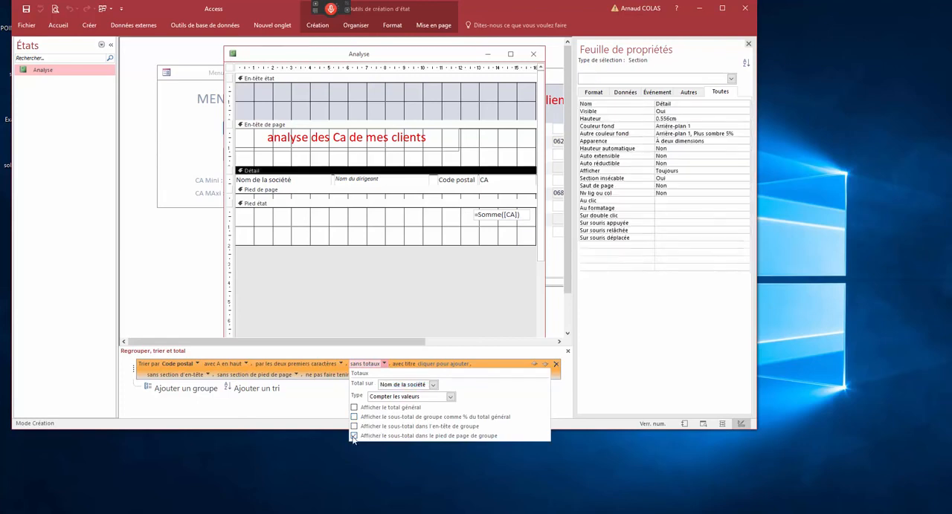
{"action": "left_click", "coordinate": [362, 230]}
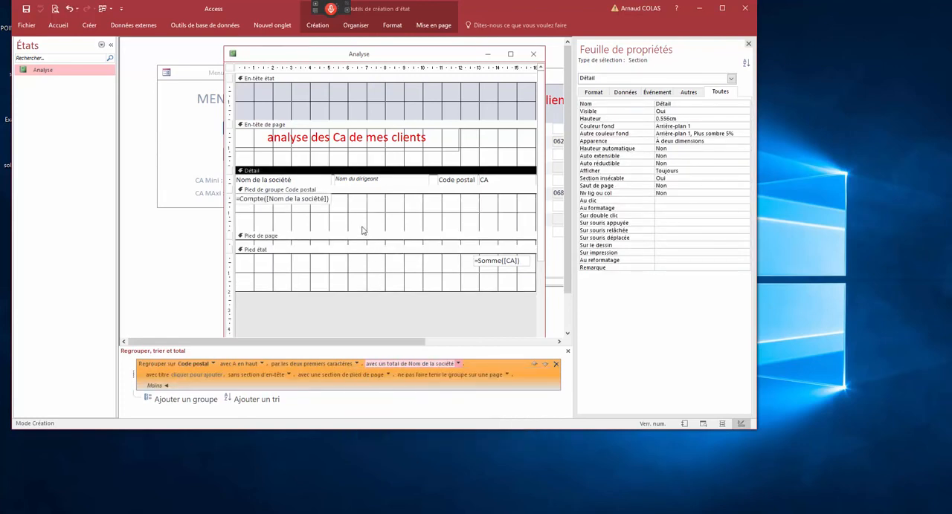
{"action": "left_click", "coordinate": [321, 201]}
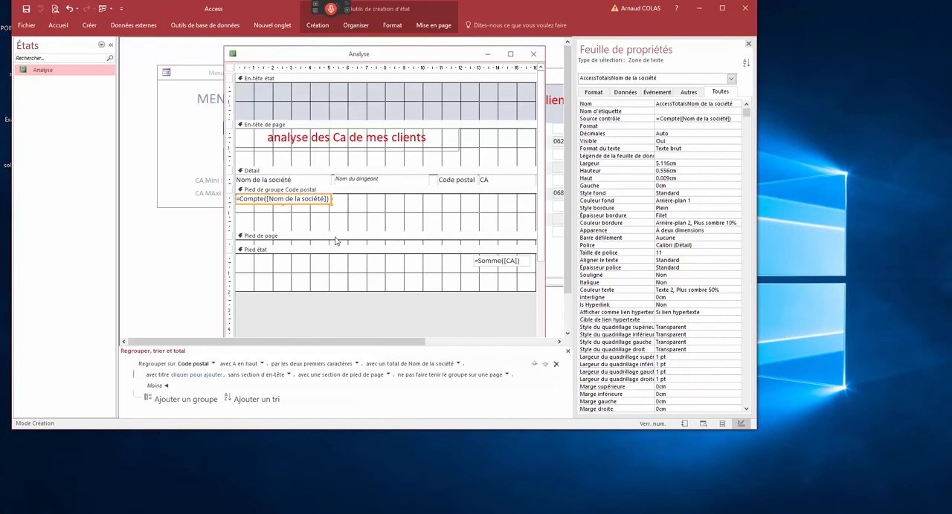
{"action": "key", "text": "Delete"}
- Copy the =Somme([CA]) field into the Code postal group footer beneath the CA column, and tighten the height of the report footer
{"action": "left_click", "coordinate": [496, 261]}
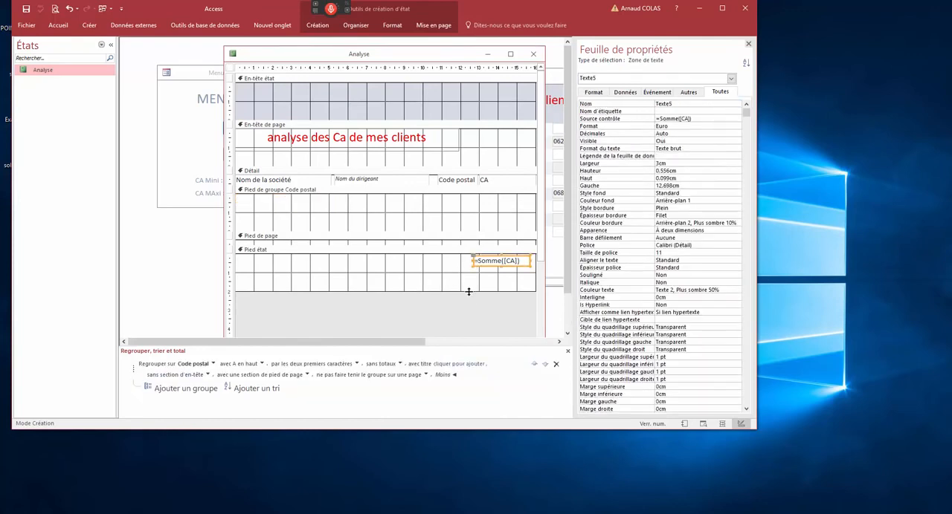
{"action": "key", "text": "ctrl+c"}
{"action": "left_click", "coordinate": [427, 195]}
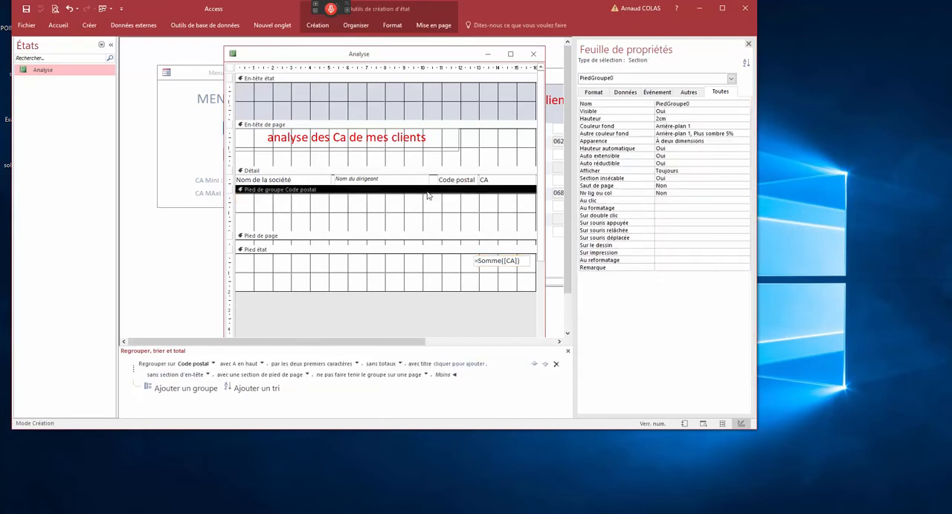
{"action": "key", "text": "ctrl+v"}
{"action": "left_click_drag", "start_coordinate": [281, 209], "coordinate": [520, 211]}
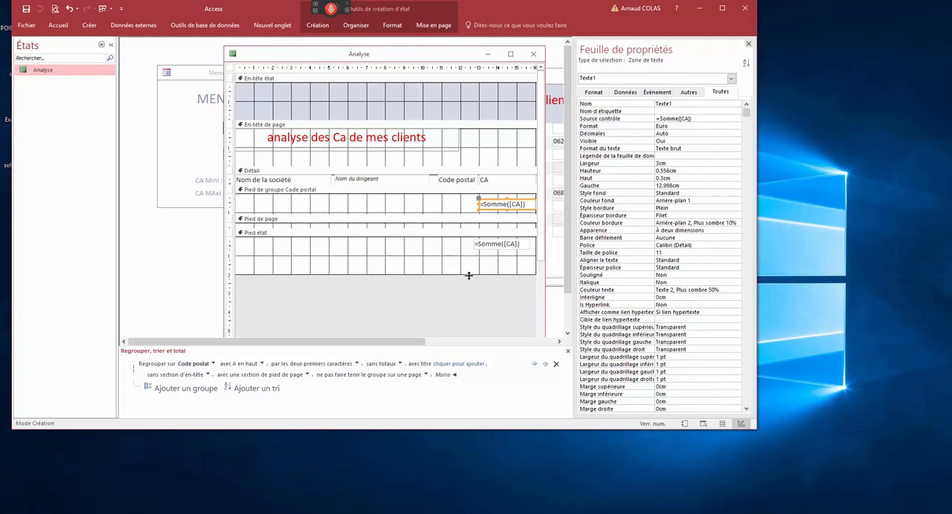
{"action": "left_click_drag", "start_coordinate": [469, 274], "coordinate": [472, 254]}
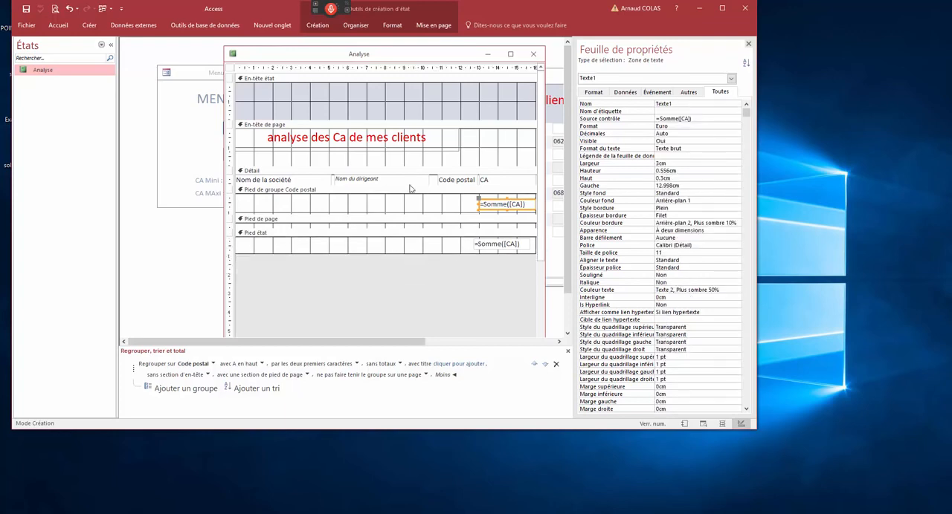
- Open the Analyse report in print preview, maximize it and page forward to page 7
{"action": "right_click", "coordinate": [360, 61]}
{"action": "left_click", "coordinate": [394, 136]}
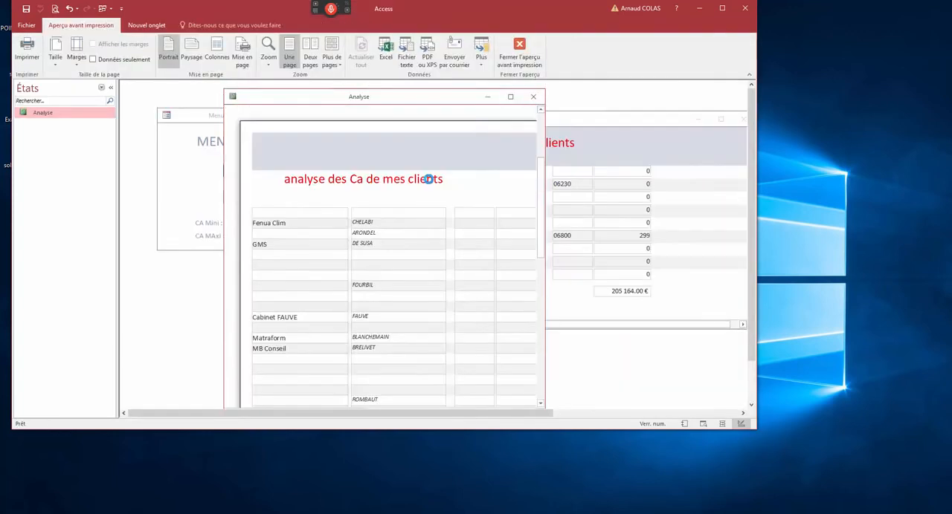
{"action": "left_click", "coordinate": [443, 199]}
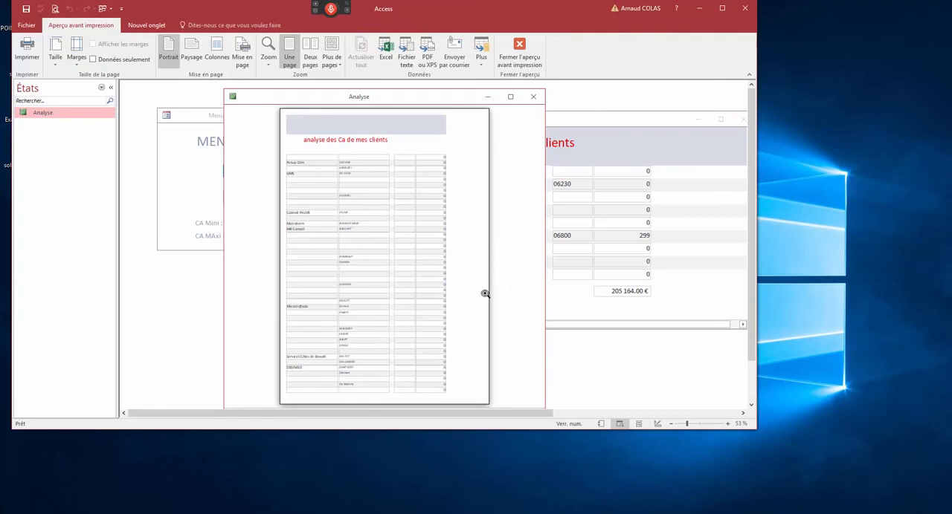
{"action": "double_click", "coordinate": [355, 104]}
{"action": "left_click", "coordinate": [185, 413]}
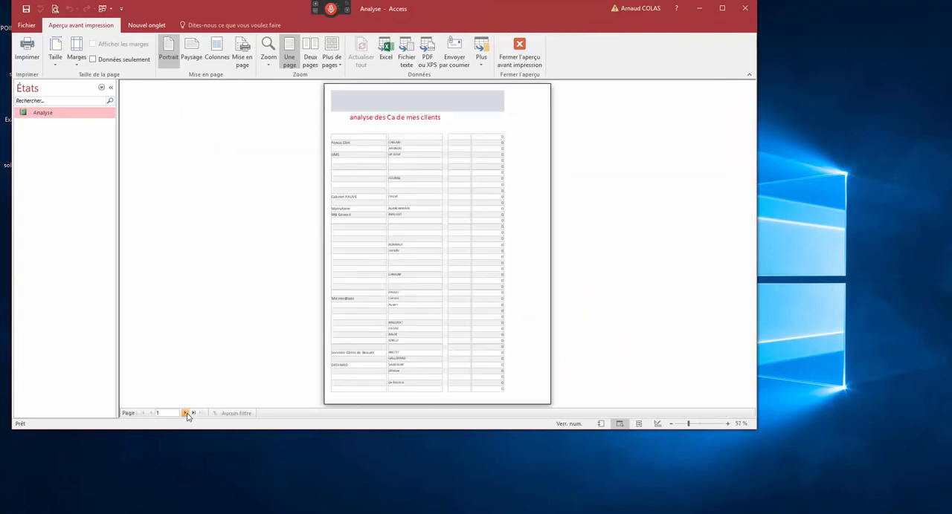
{"action": "left_click", "coordinate": [185, 413]}
{"action": "left_click", "coordinate": [186, 414]}
{"action": "left_click", "coordinate": [185, 413]}
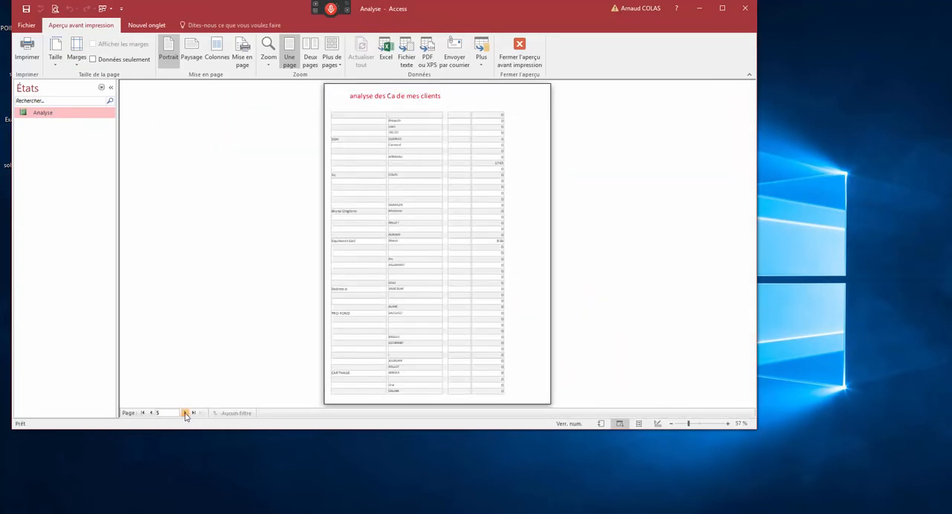
{"action": "left_click", "coordinate": [185, 414]}
{"action": "left_click", "coordinate": [185, 413]}
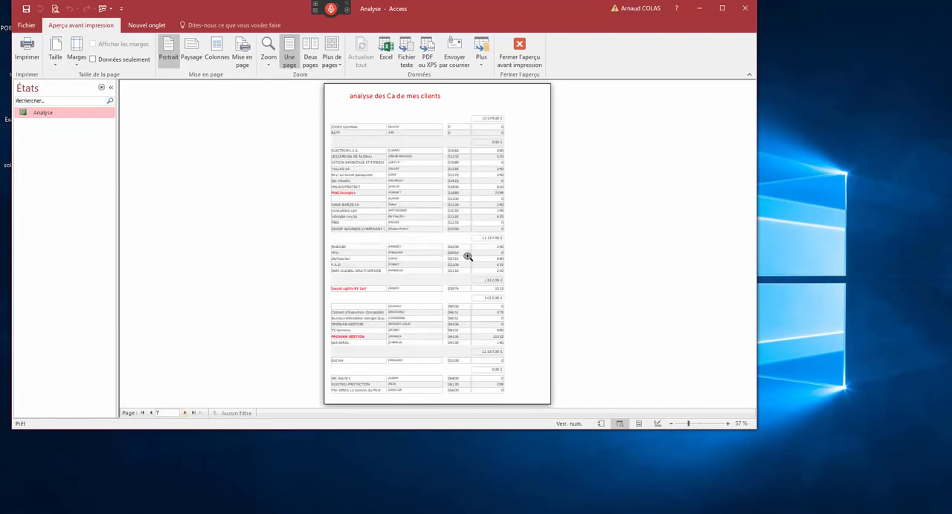
- Zoom in on page 7 and examine the CA subtotals of the postal code groups, restoring the full-page view
{"action": "left_click", "coordinate": [507, 141]}
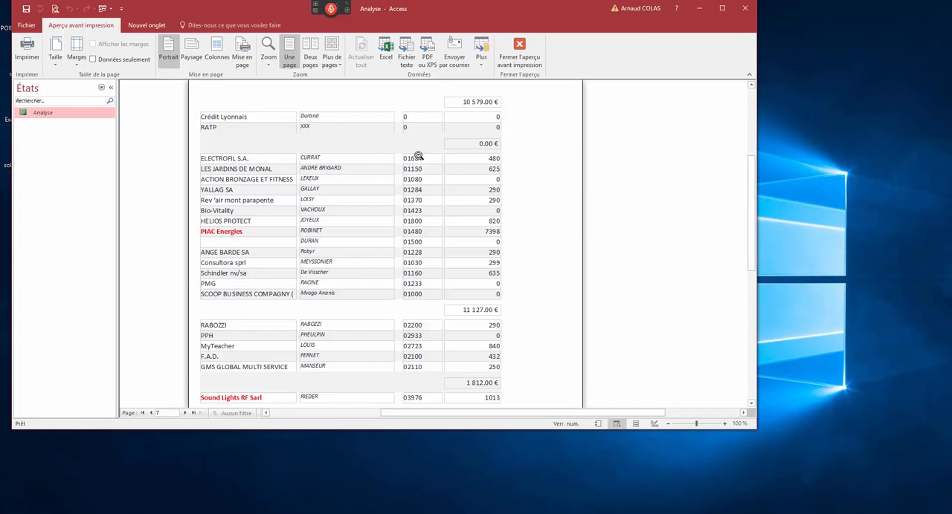
{"action": "scroll", "coordinate": [488, 324], "scroll_direction": "down", "scroll_amount": 2}
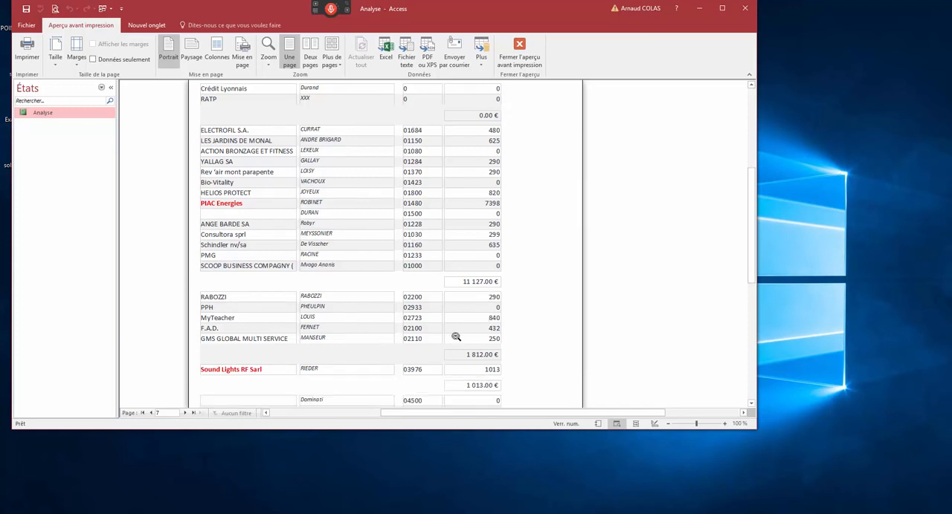
{"action": "scroll", "coordinate": [461, 342], "scroll_direction": "down", "scroll_amount": 1}
{"action": "scroll", "coordinate": [507, 341], "scroll_direction": "down", "scroll_amount": 2}
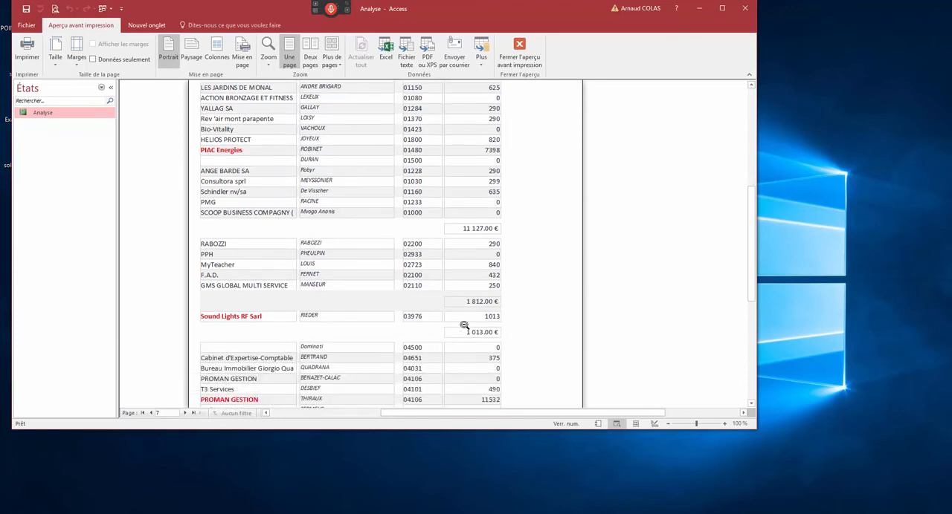
{"action": "scroll", "coordinate": [493, 320], "scroll_direction": "down", "scroll_amount": 4}
{"action": "scroll", "coordinate": [491, 290], "scroll_direction": "down", "scroll_amount": 6}
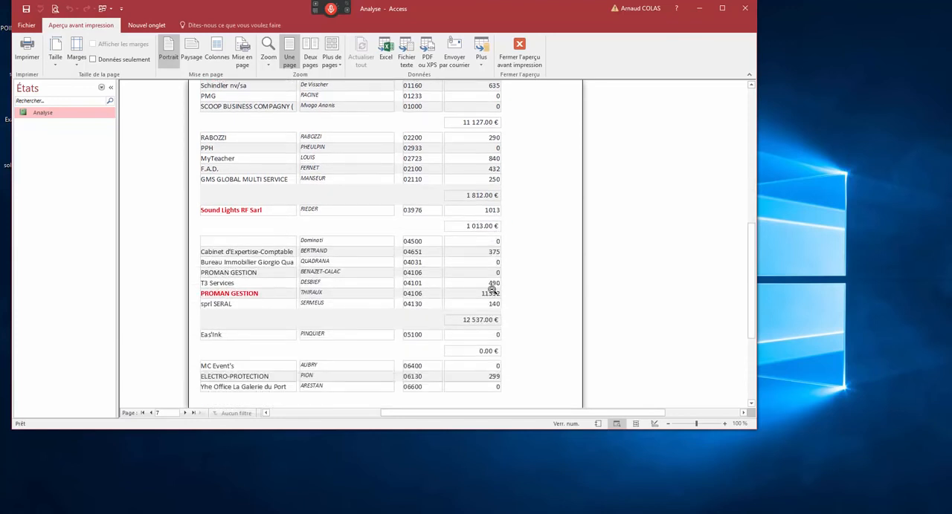
{"action": "left_click", "coordinate": [462, 273]}
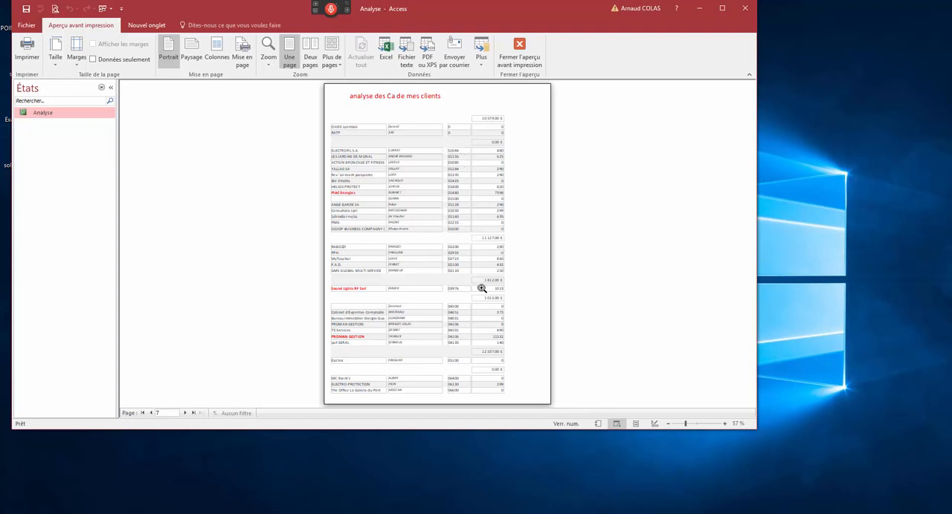
- Page forward through the Analyse report preview from page 7 to page 12
{"action": "left_click", "coordinate": [186, 413]}
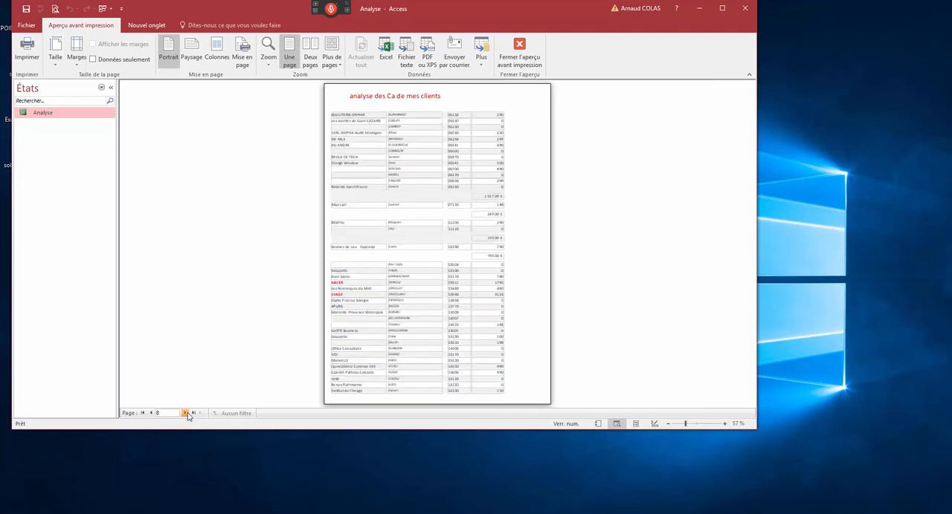
{"action": "left_click", "coordinate": [186, 413]}
{"action": "left_click", "coordinate": [186, 414]}
{"action": "left_click", "coordinate": [186, 413]}
{"action": "left_click", "coordinate": [186, 414]}
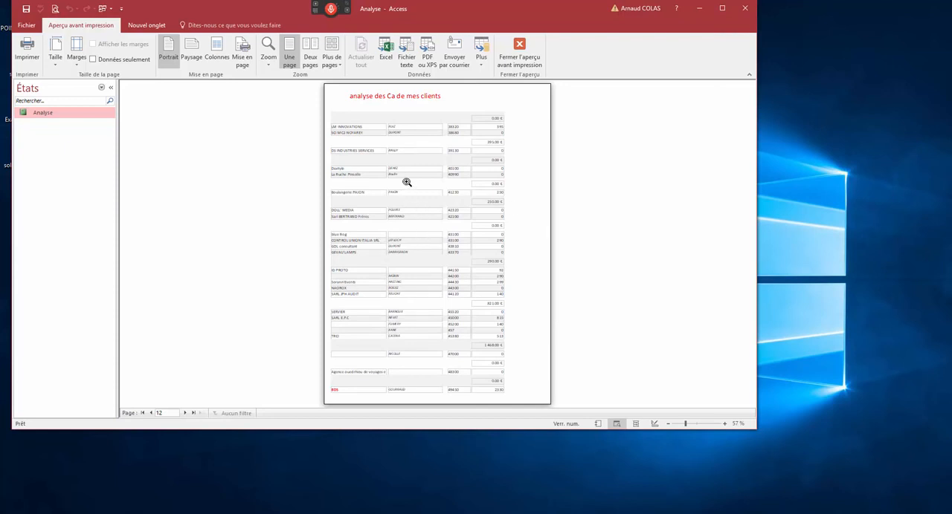
- Show two preview pages at once and compare the landscape and portrait orientations, leaving the report in portrait
{"action": "left_click", "coordinate": [310, 57]}
{"action": "left_click", "coordinate": [192, 57]}
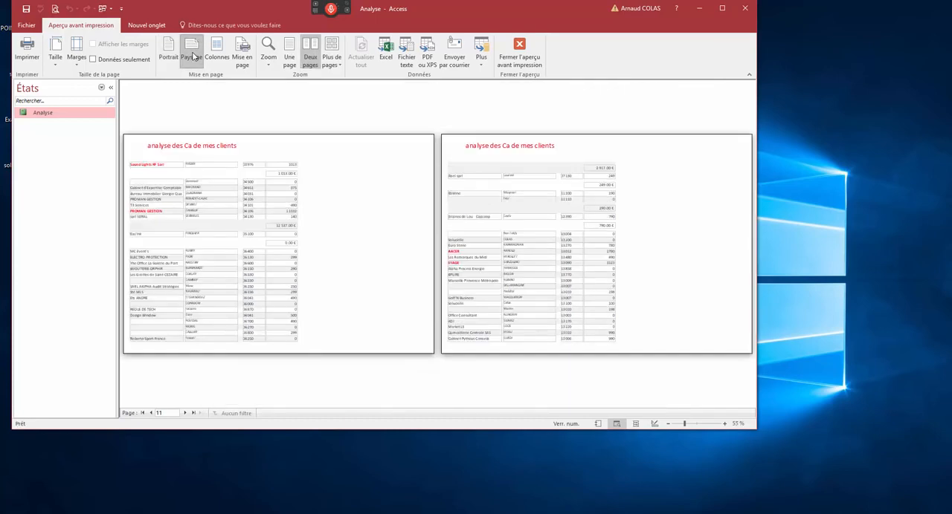
{"action": "left_click", "coordinate": [168, 50]}
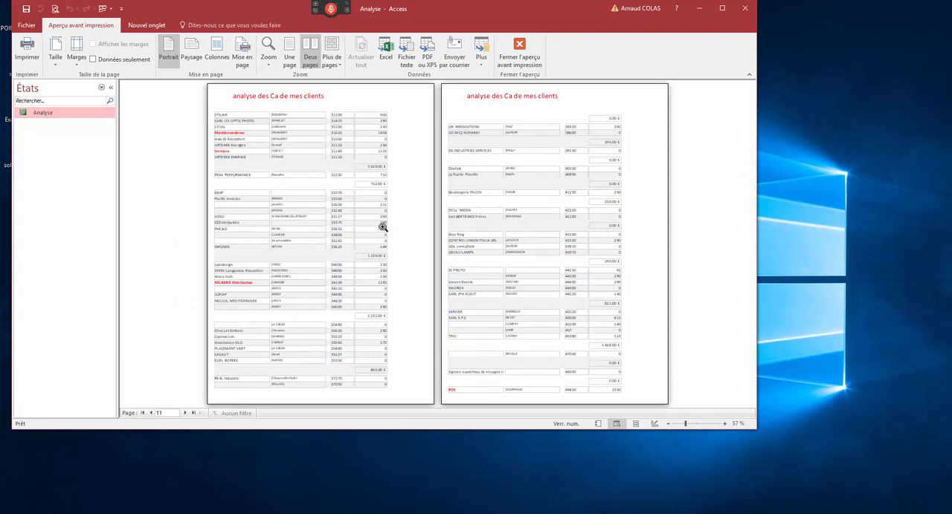
- Leave the print preview, close the property sheet, and close the Analyse report while saving its design changes
{"action": "left_click", "coordinate": [519, 49]}
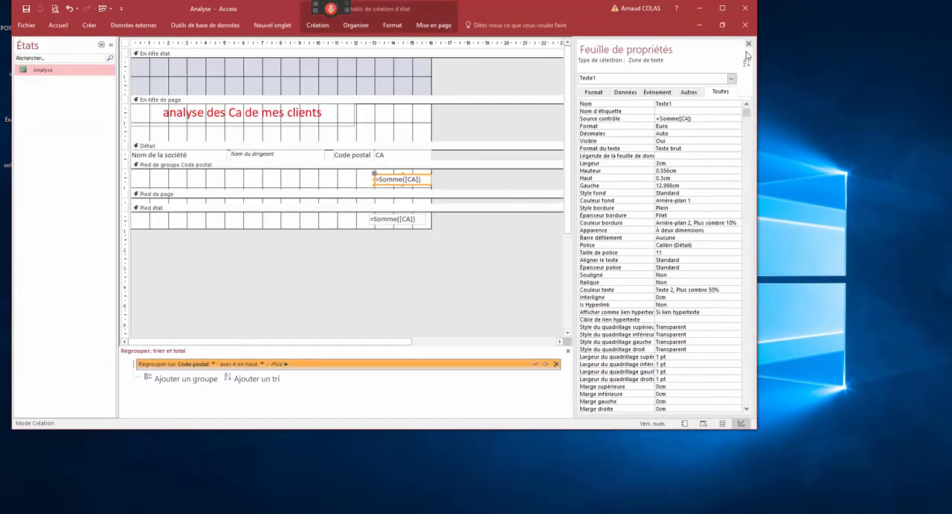
{"action": "left_click", "coordinate": [747, 44]}
{"action": "left_click", "coordinate": [744, 25]}
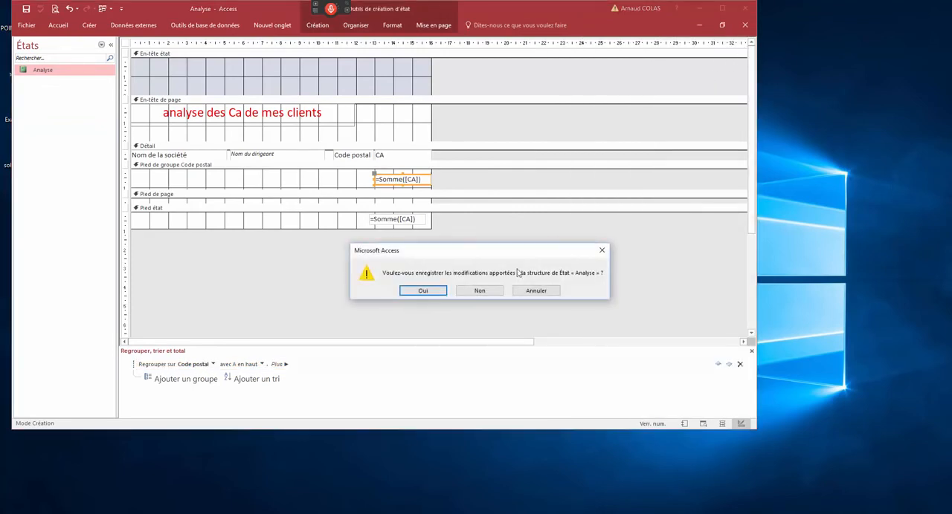
{"action": "left_click", "coordinate": [423, 290]}
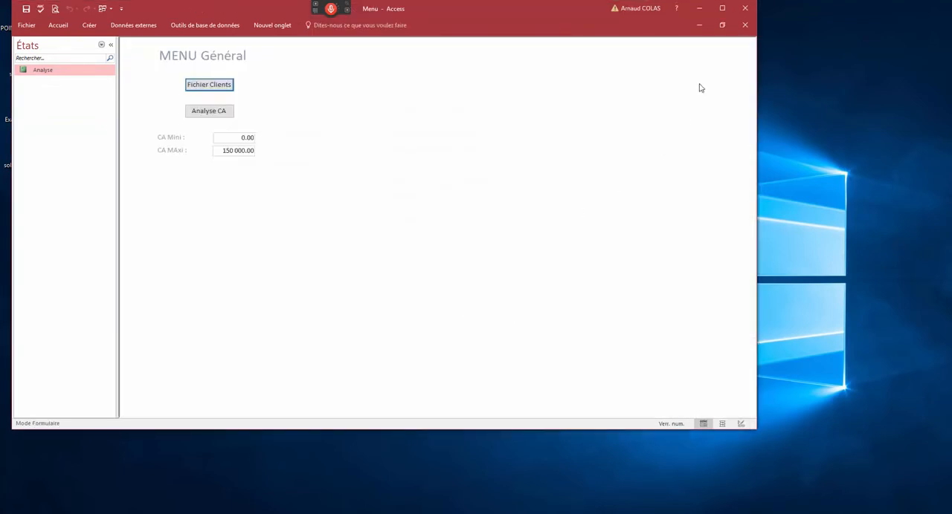
- Open the Menu form in design view in a restored, taller window and extend its Détail section to about 8.5 cm high
{"action": "left_click", "coordinate": [722, 24]}
{"action": "right_click", "coordinate": [231, 78]}
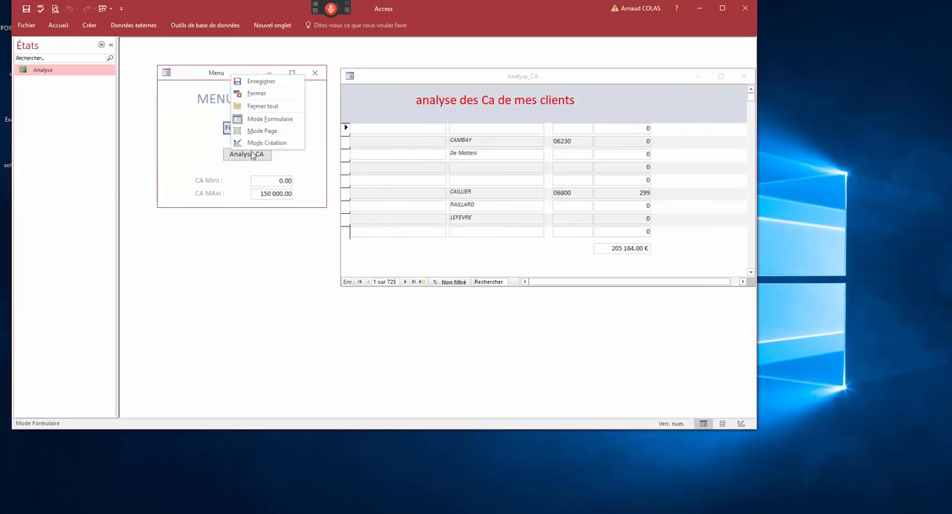
{"action": "left_click", "coordinate": [254, 144]}
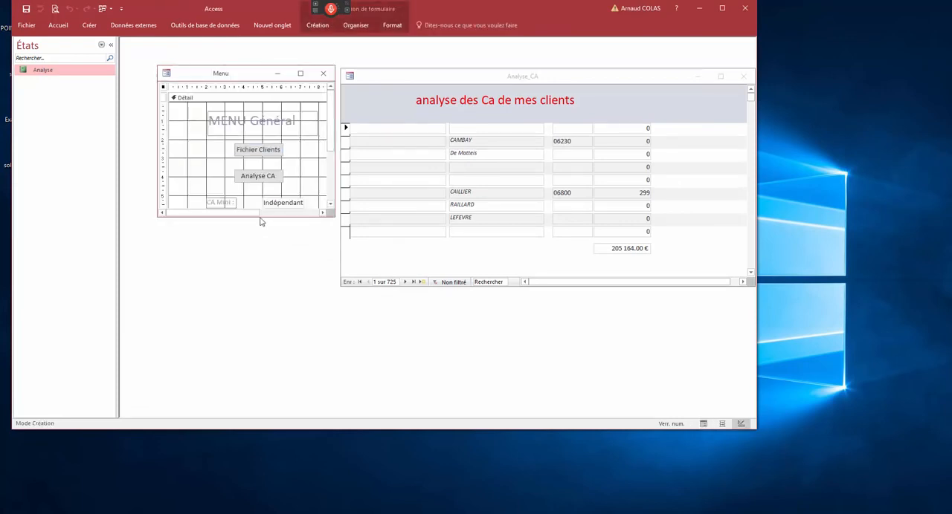
{"action": "left_click_drag", "start_coordinate": [261, 229], "coordinate": [261, 296]}
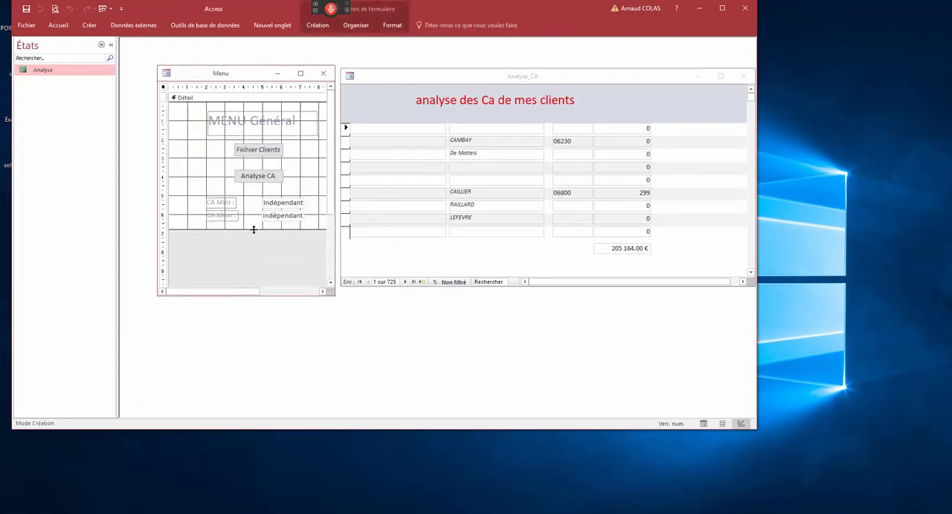
{"action": "left_click_drag", "start_coordinate": [253, 229], "coordinate": [253, 261]}
- Draw a command button below the CA Maxi field and assign it the report operation Aperçu d'un état
{"action": "left_click", "coordinate": [90, 25]}
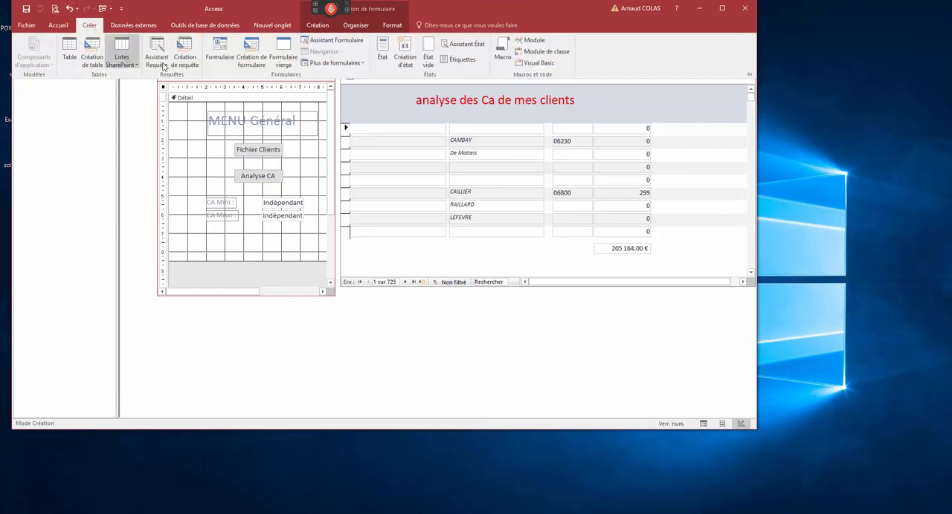
{"action": "left_click", "coordinate": [318, 25]}
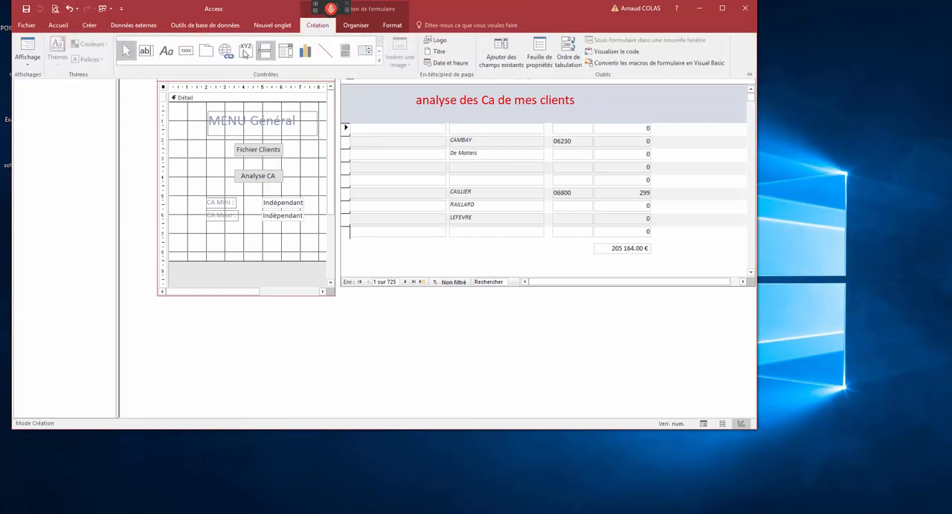
{"action": "left_click", "coordinate": [186, 52]}
{"action": "left_click_drag", "start_coordinate": [221, 239], "coordinate": [290, 258]}
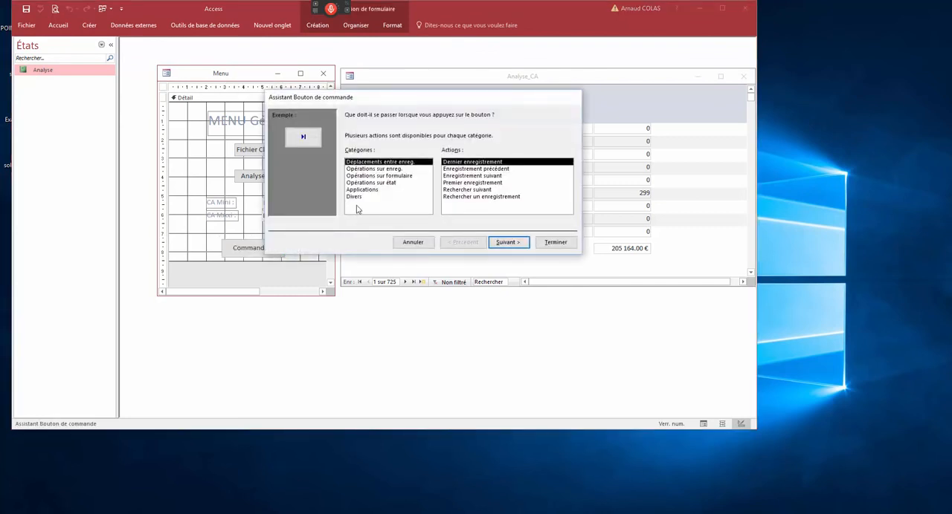
{"action": "left_click", "coordinate": [379, 182]}
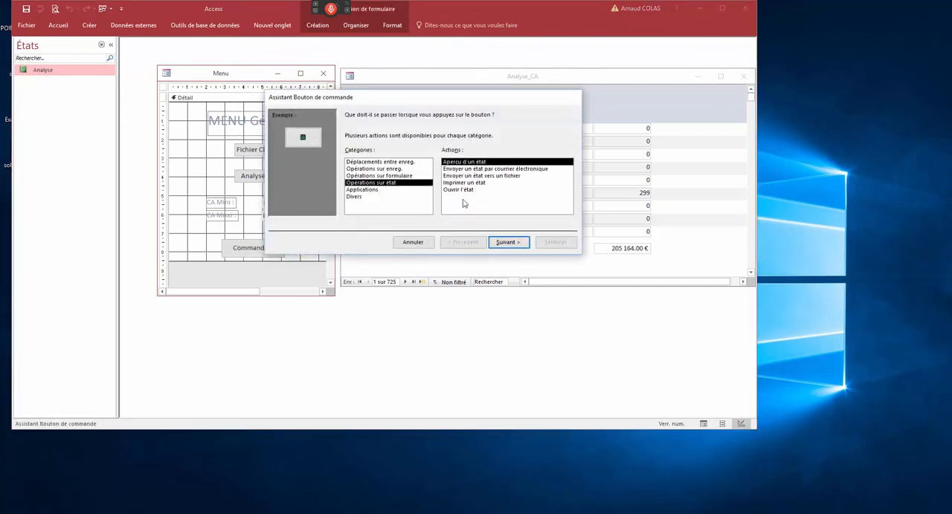
{"action": "left_click", "coordinate": [461, 190]}
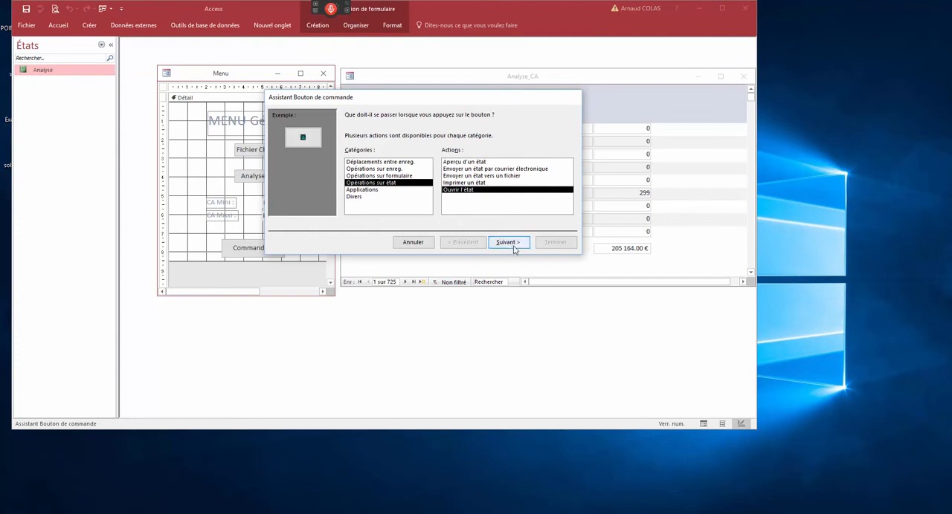
{"action": "left_click", "coordinate": [479, 162]}
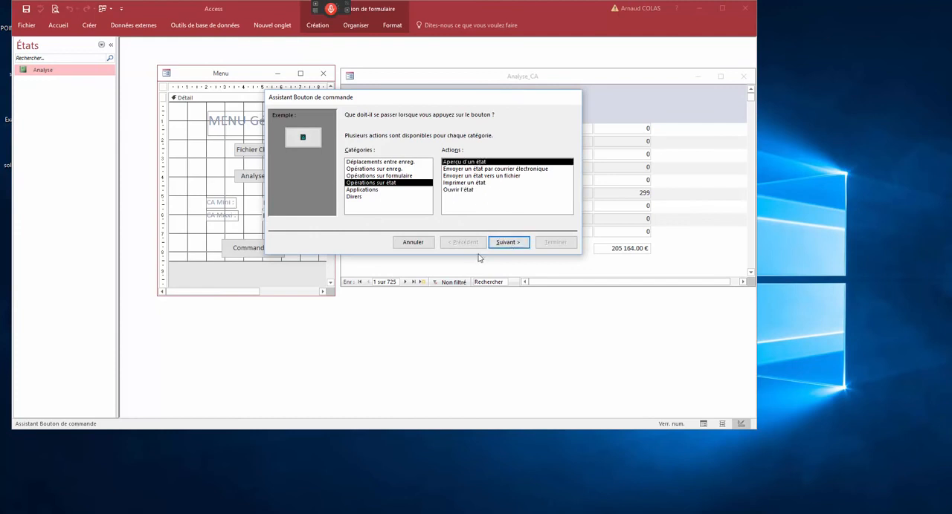
- Set the button to preview the Analyse report with the État MS Access image, name it nalayse, and center it below the CA fields
{"action": "left_click", "coordinate": [517, 249]}
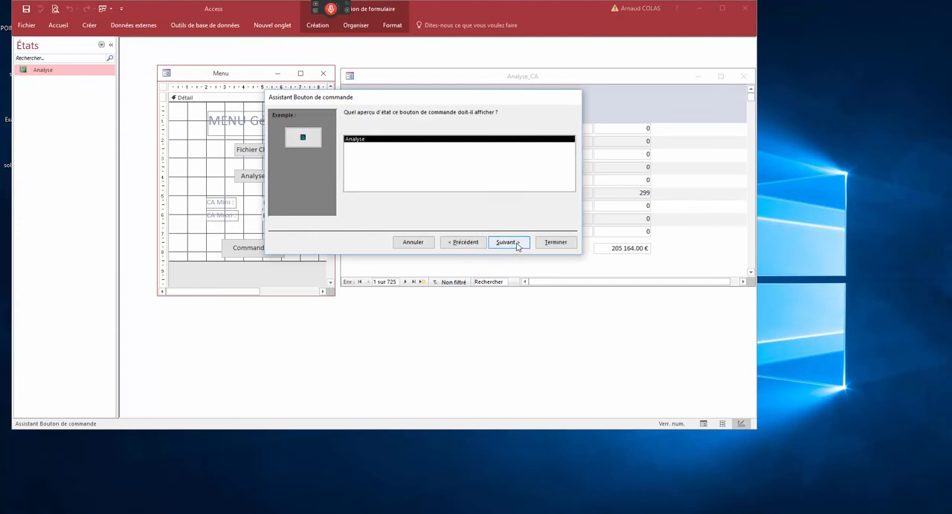
{"action": "left_click", "coordinate": [518, 247]}
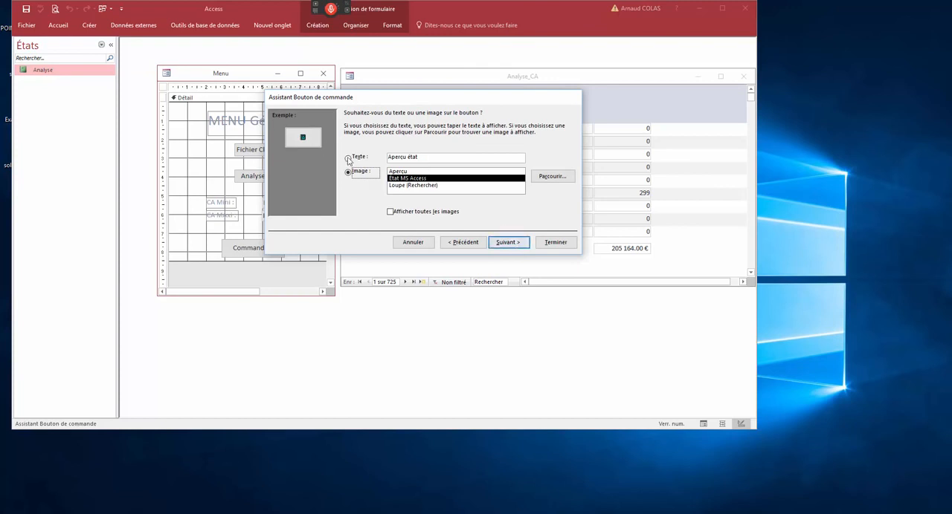
{"action": "left_click", "coordinate": [517, 246]}
{"action": "type", "text": "nalyse"}
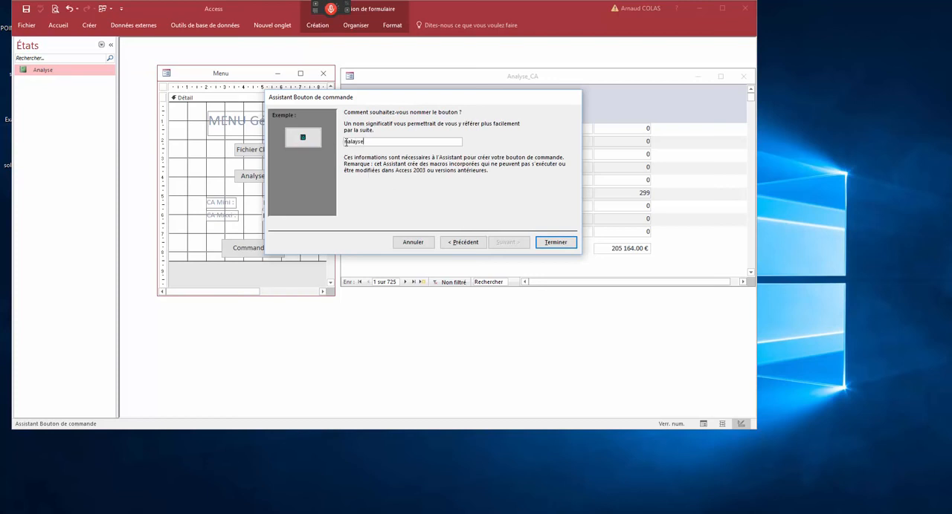
{"action": "left_click", "coordinate": [555, 242]}
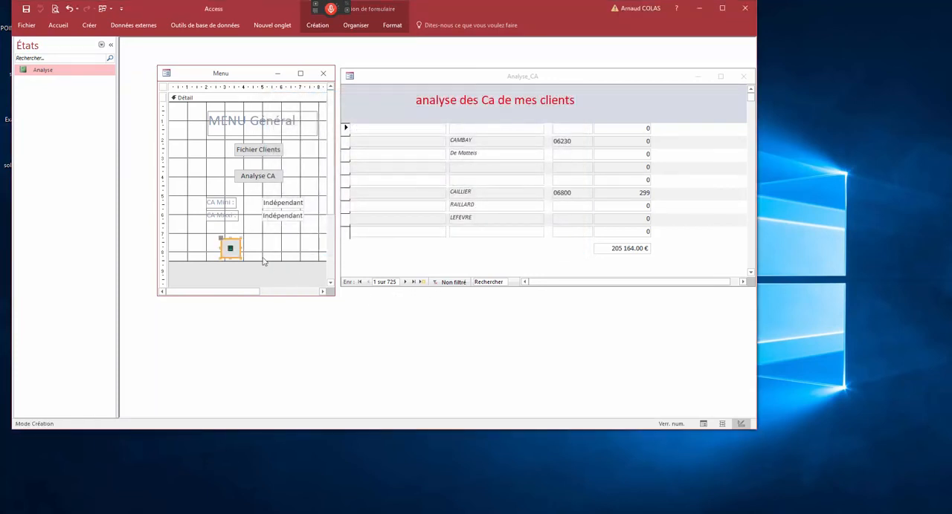
{"action": "left_click_drag", "start_coordinate": [225, 257], "coordinate": [256, 251]}
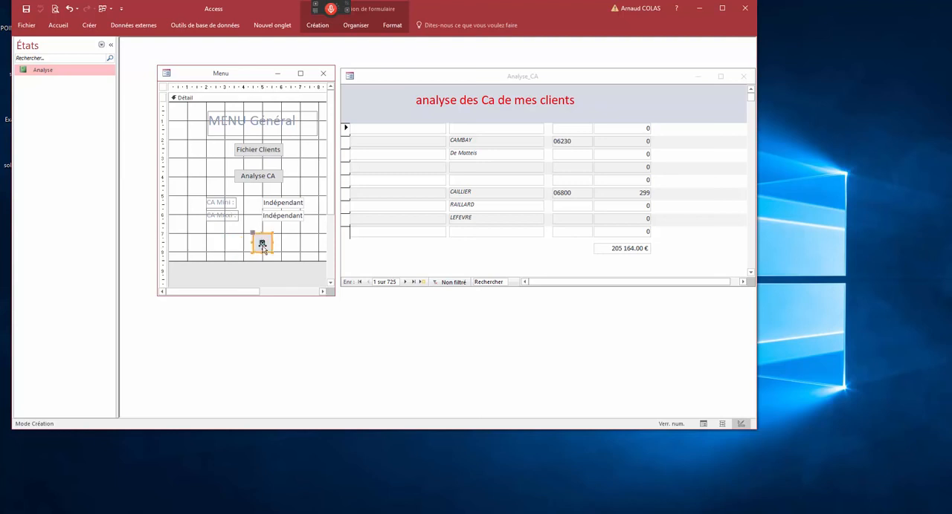
- Switch the Menu form to form view, launch the Analyse preview from the new button, and move the preview window clear of the menu
{"action": "right_click", "coordinate": [240, 75]}
{"action": "left_click", "coordinate": [256, 116]}
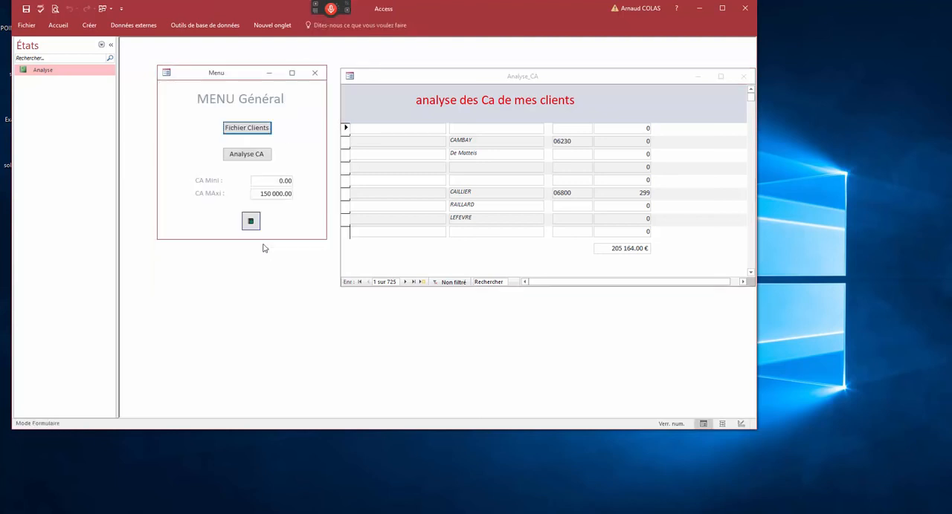
{"action": "left_click", "coordinate": [253, 223]}
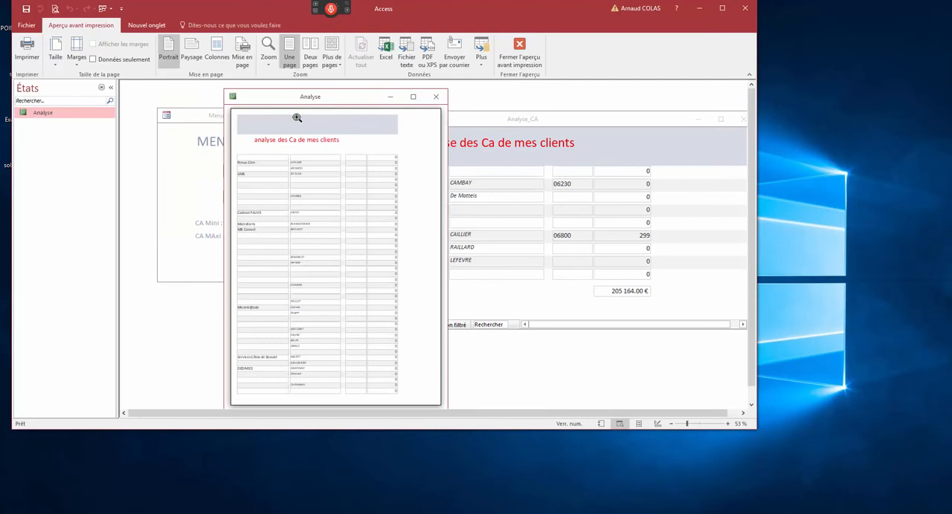
{"action": "right_click", "coordinate": [303, 141]}
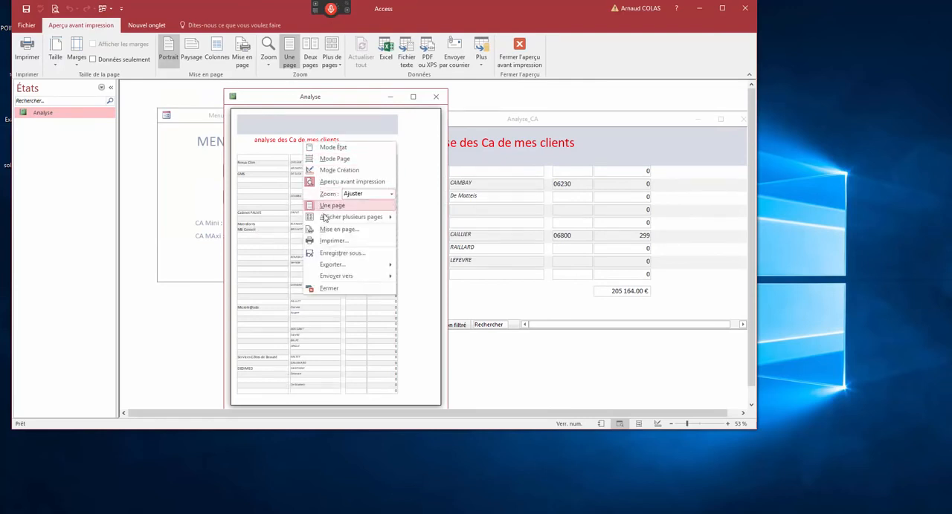
{"action": "left_click_drag", "start_coordinate": [303, 90], "coordinate": [383, 112]}
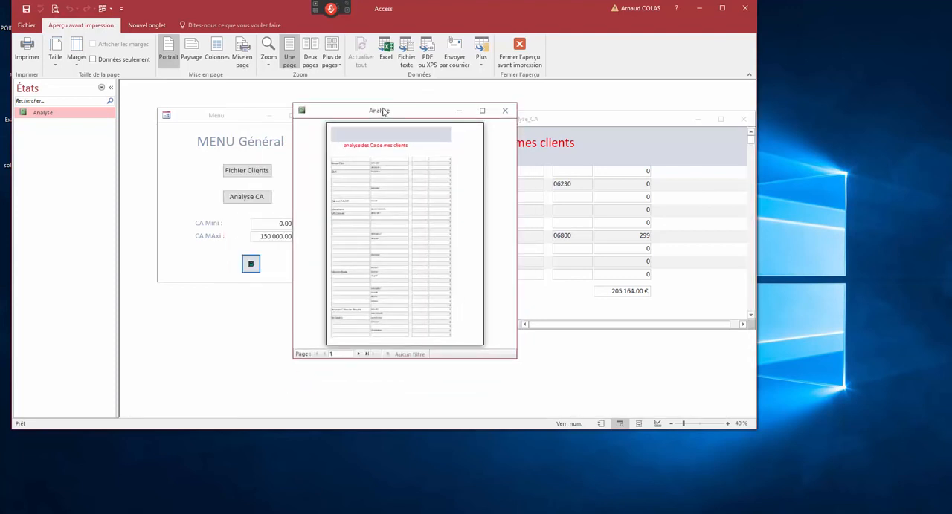
- Page forward to page 7 of the Analyse preview to check the subtotals, and close the preview
{"action": "left_click", "coordinate": [358, 354]}
{"action": "left_click", "coordinate": [358, 356]}
{"action": "left_click", "coordinate": [358, 356]}
{"action": "left_click", "coordinate": [358, 356]}
{"action": "left_click", "coordinate": [359, 356]}
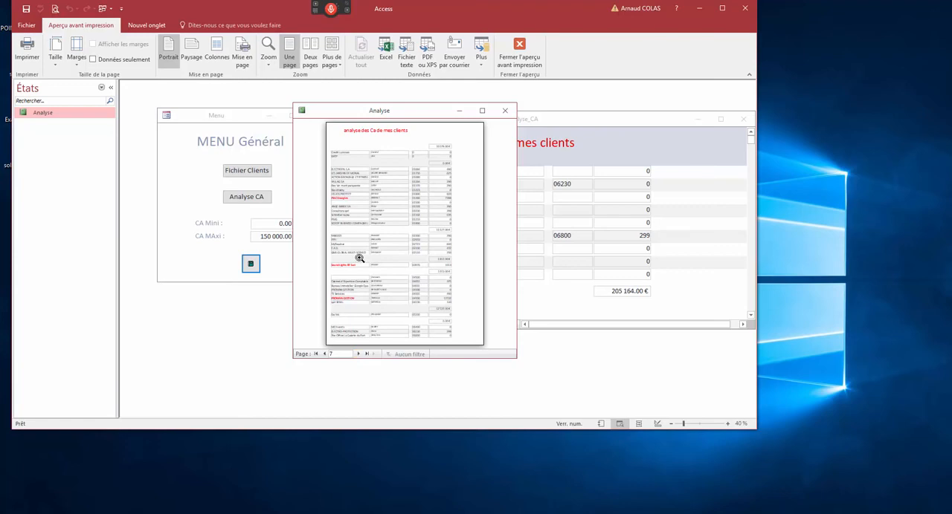
{"action": "left_click", "coordinate": [505, 110]}
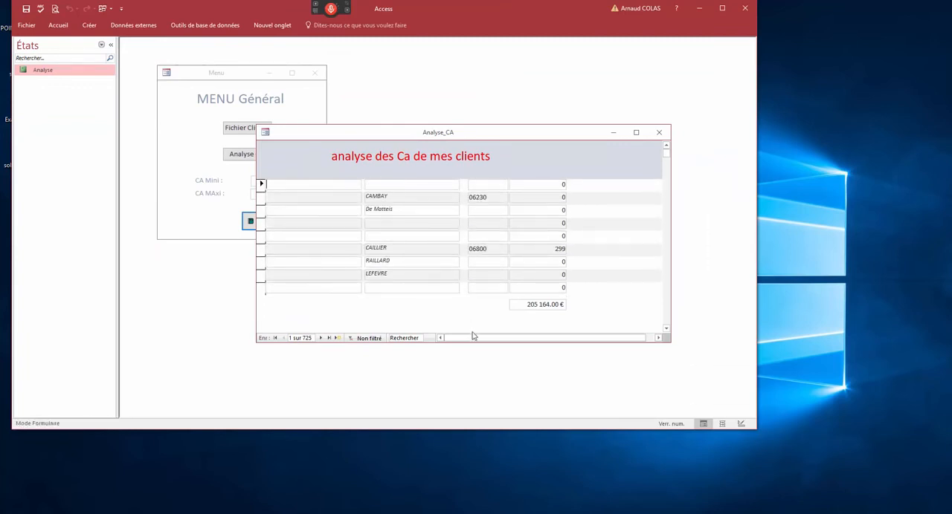
- Scroll through the Analyse_CA form's records and close it, reopen it with the menu's Analyse CA button, and close it again
{"action": "scroll", "coordinate": [418, 266], "scroll_direction": "down", "scroll_amount": 1}
{"action": "scroll", "coordinate": [418, 266], "scroll_direction": "down", "scroll_amount": 5}
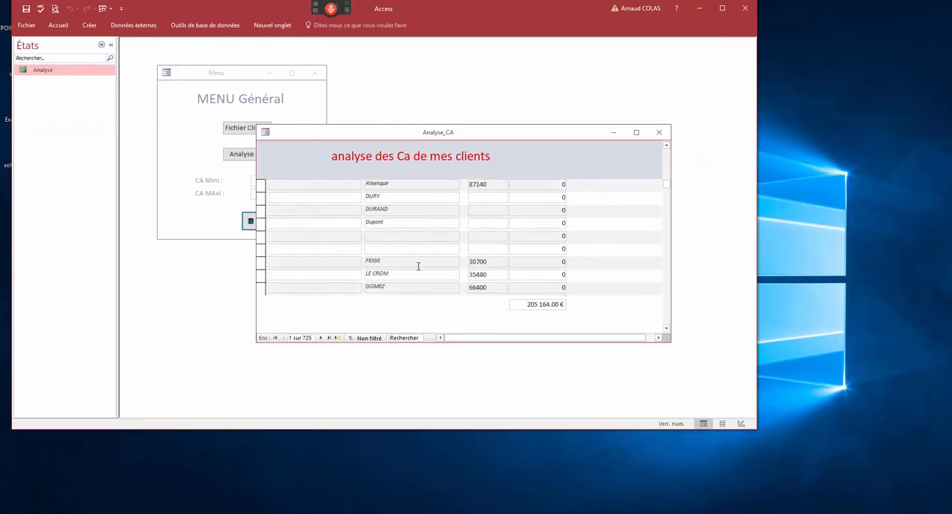
{"action": "left_click", "coordinate": [659, 133]}
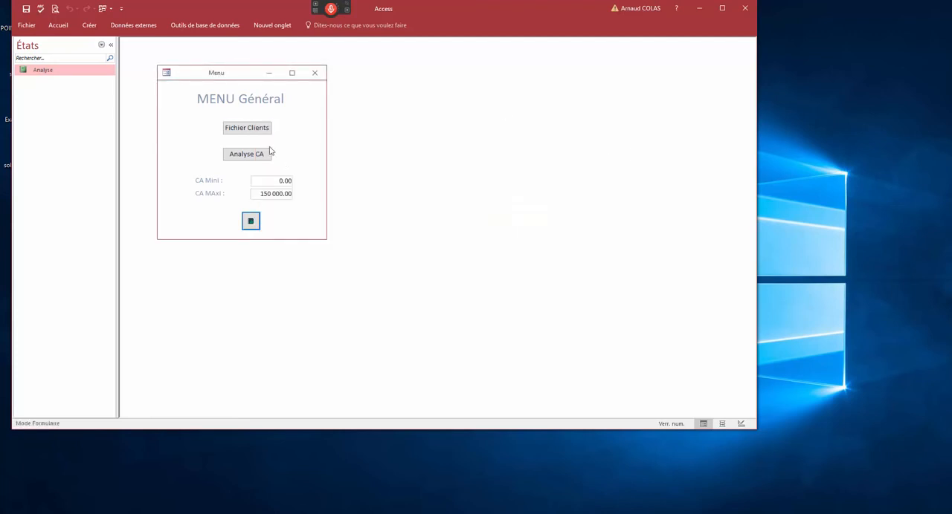
{"action": "left_click", "coordinate": [246, 153]}
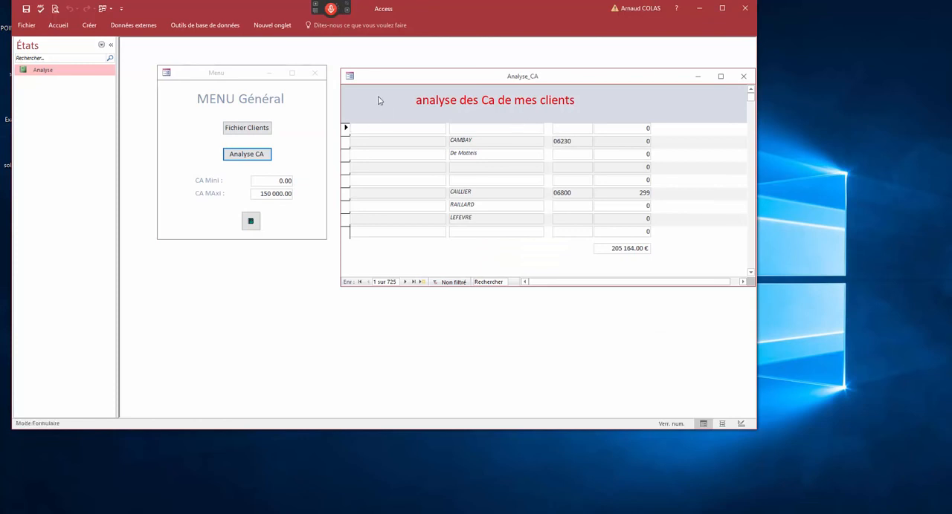
{"action": "double_click", "coordinate": [351, 76]}
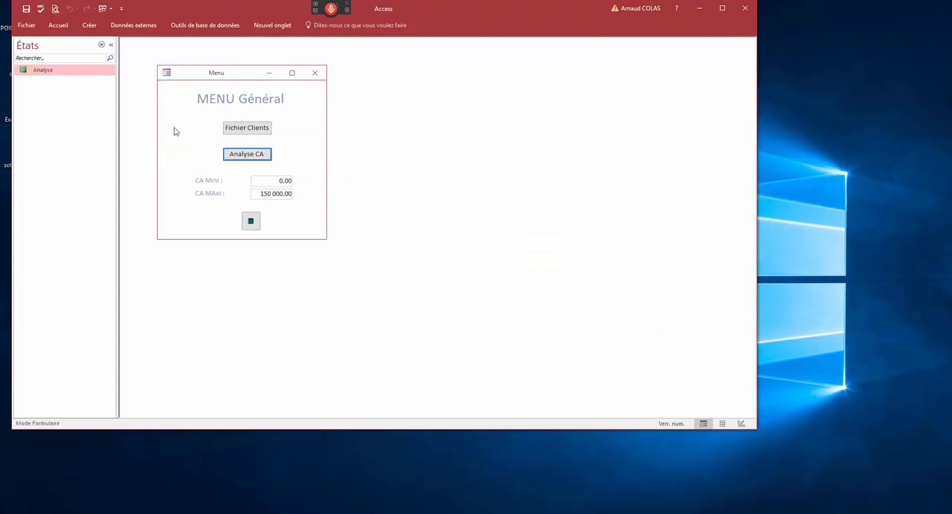
{"action": "right_click", "coordinate": [197, 74]}
{"action": "left_click", "coordinate": [219, 143]}
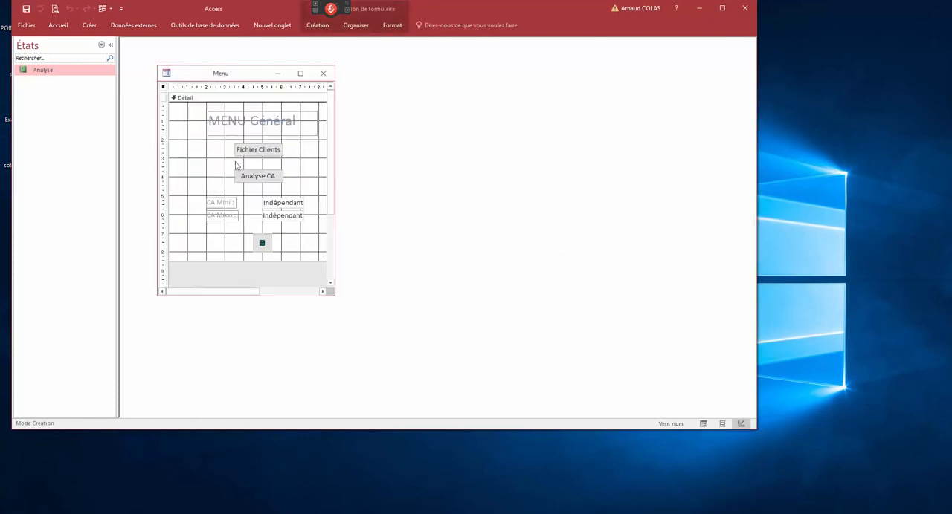
{"action": "right_click", "coordinate": [243, 79]}
{"action": "left_click", "coordinate": [252, 121]}
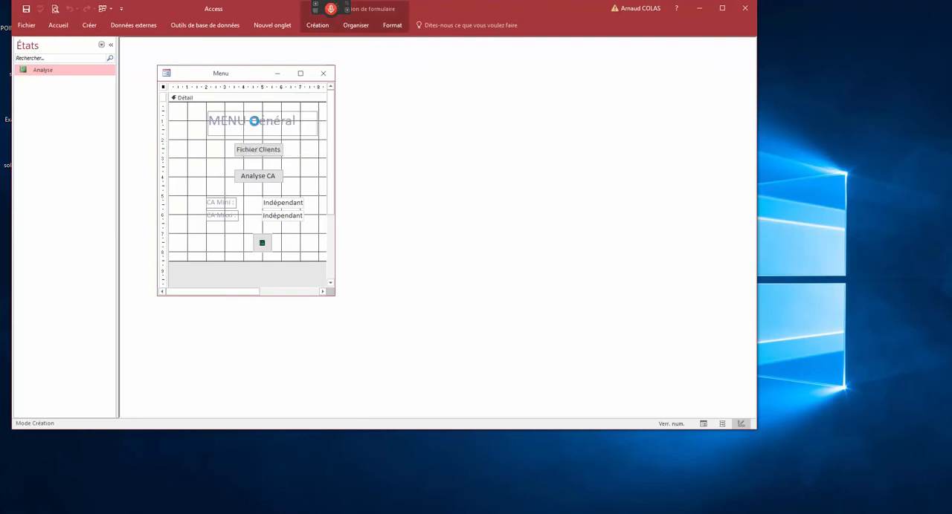
- Open the Analyse report in design view, display its properties, and open its source query in the query builder
{"action": "right_click", "coordinate": [46, 71]}
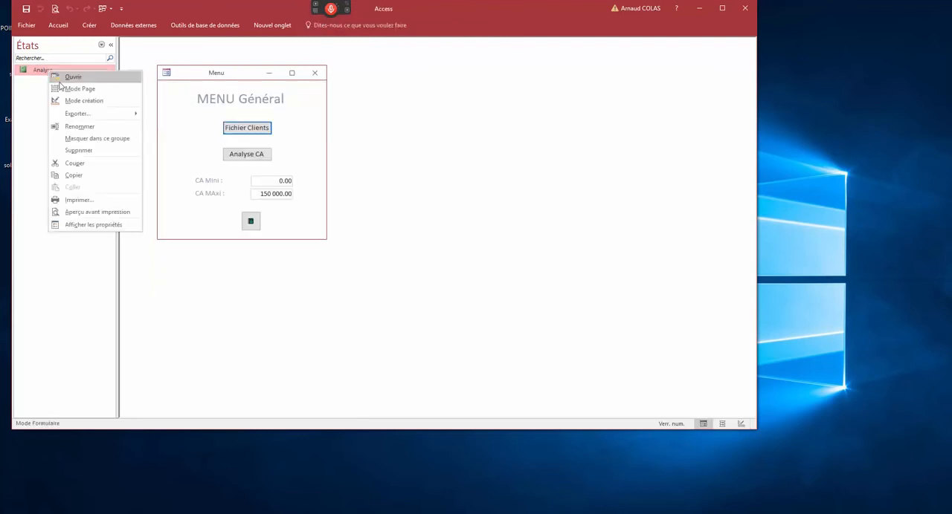
{"action": "left_click", "coordinate": [64, 100]}
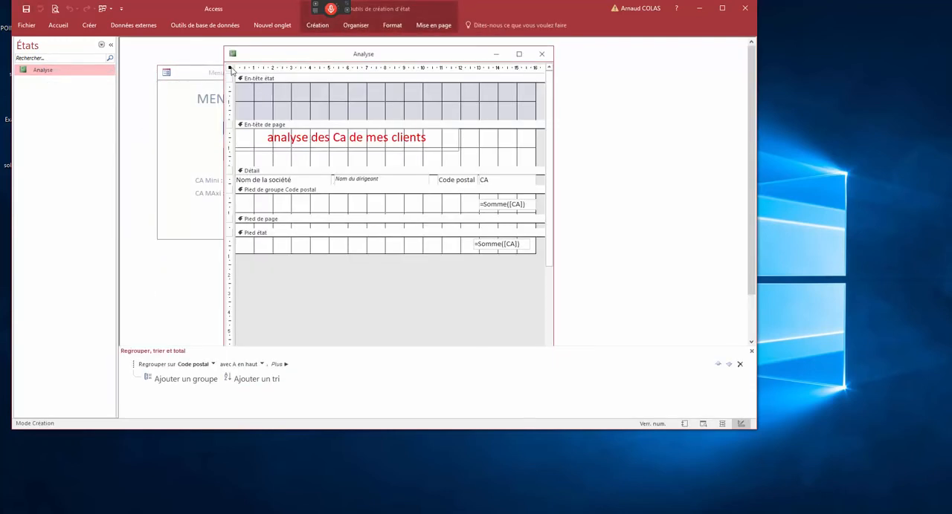
{"action": "double_click", "coordinate": [231, 68]}
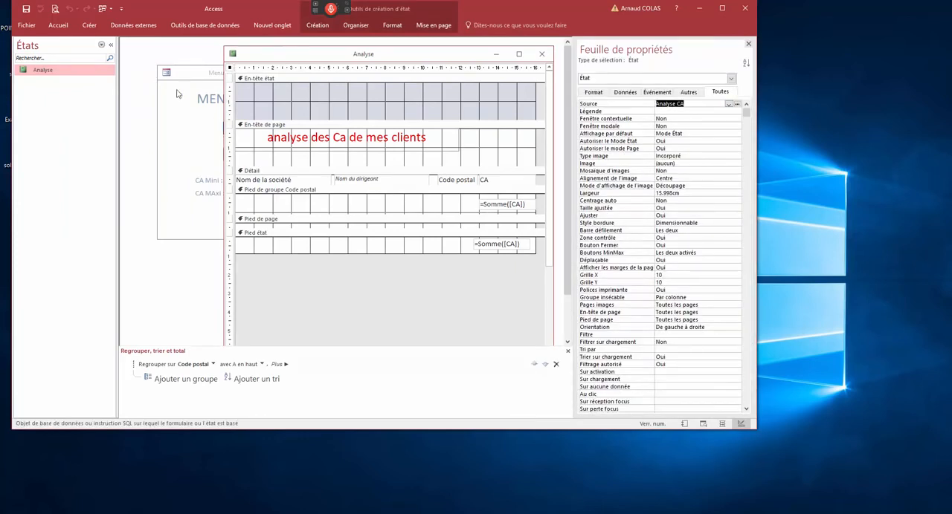
{"action": "left_click", "coordinate": [736, 104]}
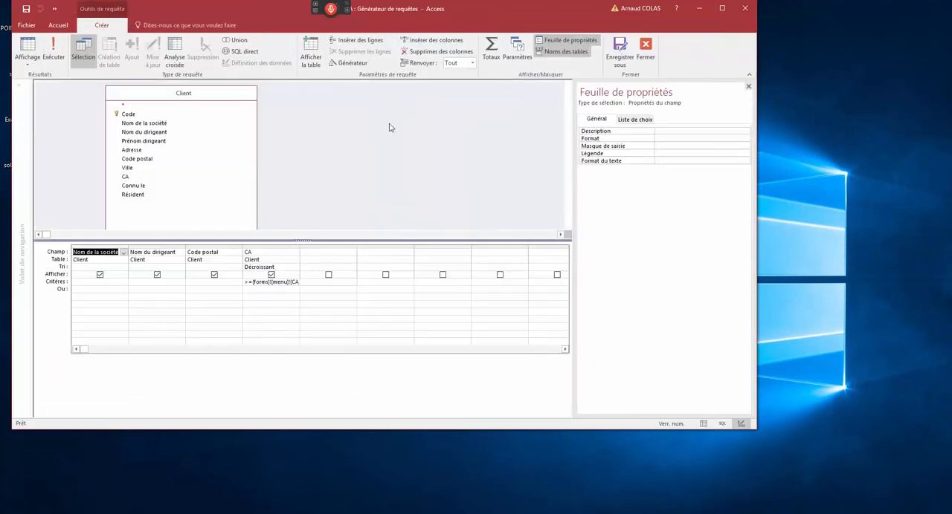
- Run the Analyse CA query and examine the records that have an empty postal code
{"action": "left_click", "coordinate": [54, 52]}
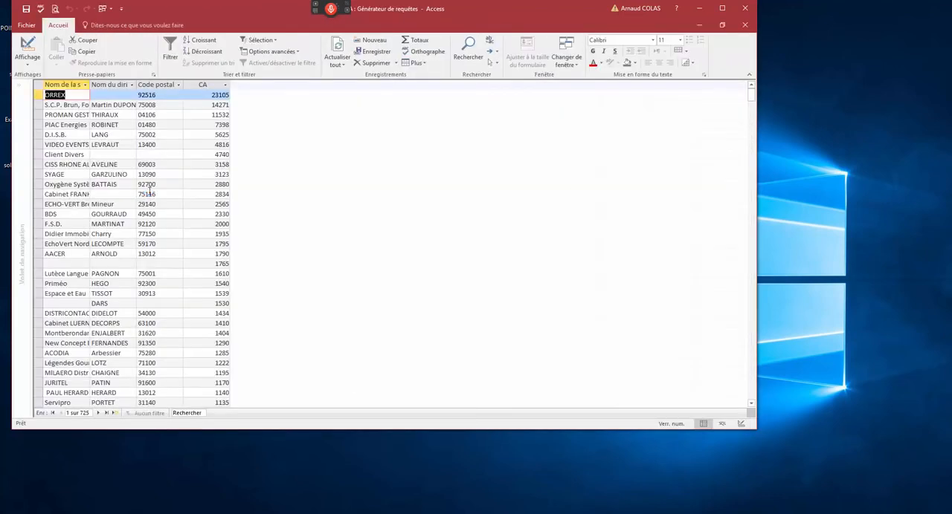
{"action": "right_click", "coordinate": [204, 105]}
{"action": "right_click", "coordinate": [172, 136]}
{"action": "left_click", "coordinate": [154, 154]}
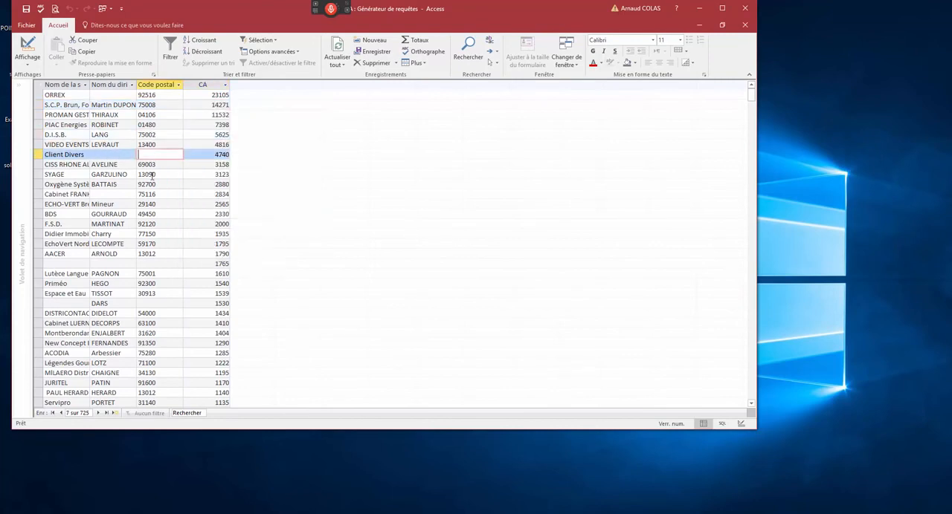
- Return to the query design and set the Code postal criterion to Est Pas Null
{"action": "left_click", "coordinate": [28, 46]}
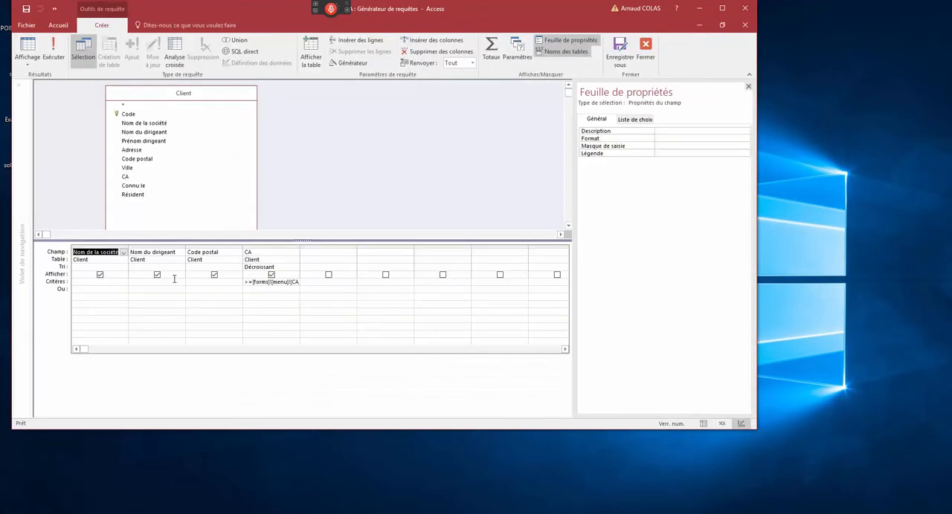
{"action": "left_click", "coordinate": [204, 283]}
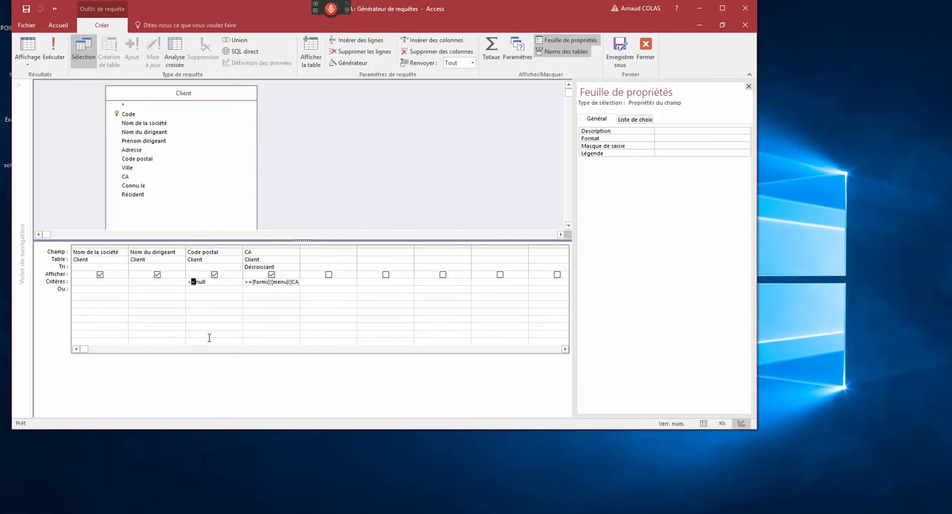
{"action": "key", "text": "Down"}
- Run the query, sort the records by postal code in ascending order to check the filter, and return to the query design
{"action": "left_click", "coordinate": [52, 49]}
{"action": "scroll", "coordinate": [211, 130], "scroll_direction": "down", "scroll_amount": 20}
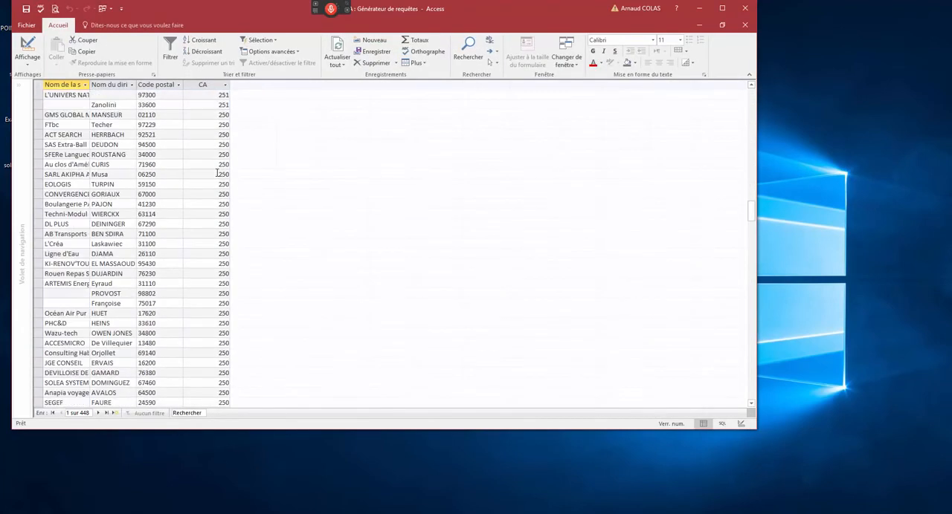
{"action": "left_click", "coordinate": [169, 110]}
{"action": "right_click", "coordinate": [168, 109]}
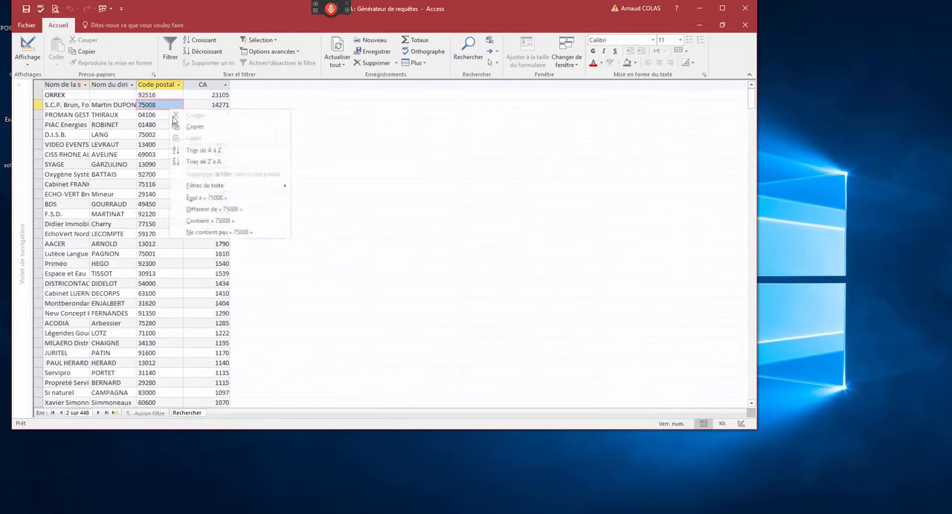
{"action": "left_click", "coordinate": [197, 152]}
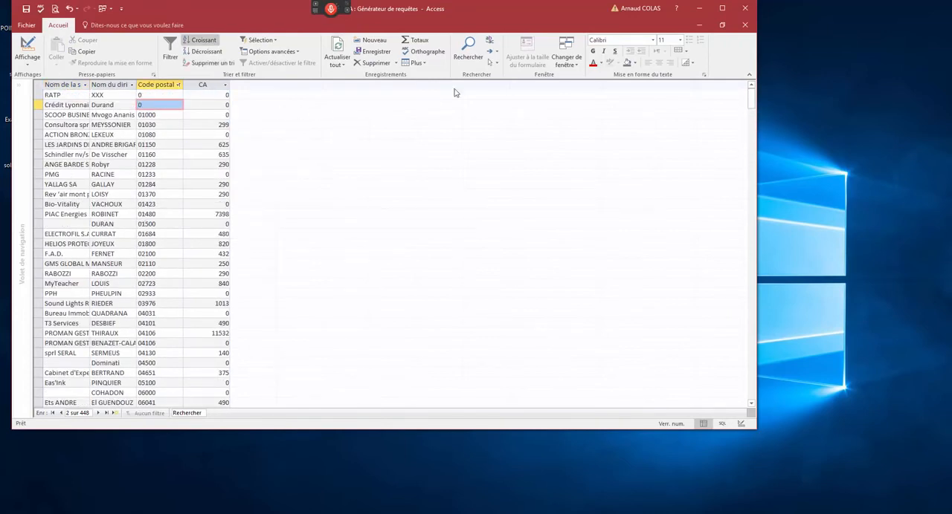
{"action": "left_click", "coordinate": [744, 26]}
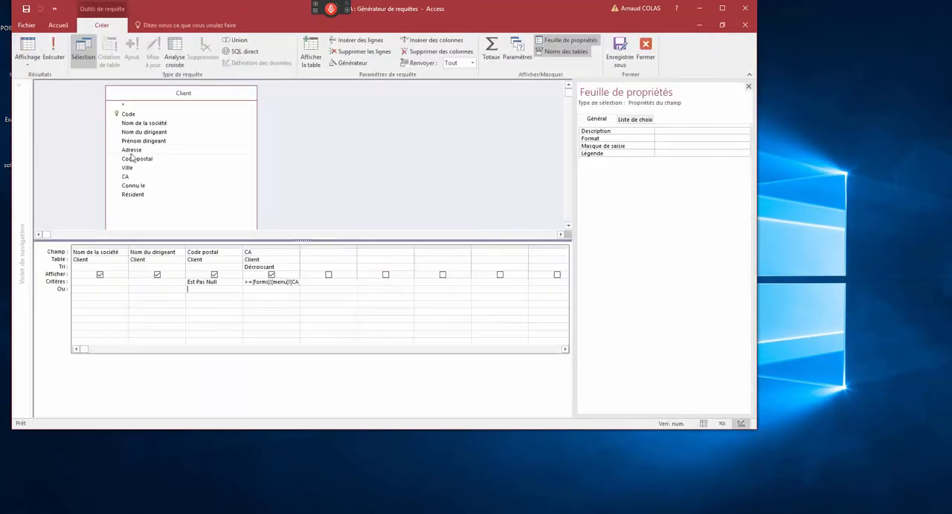
- Restore and reposition the query window, copy the query's SQL statement, and close the Analyse CA query without saving it
{"action": "left_click", "coordinate": [721, 26]}
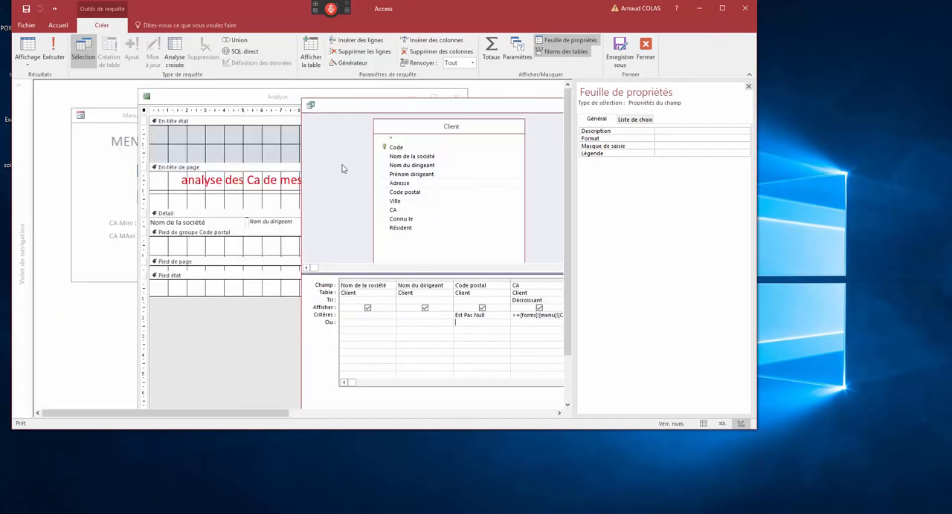
{"action": "left_click_drag", "start_coordinate": [334, 109], "coordinate": [112, 96]}
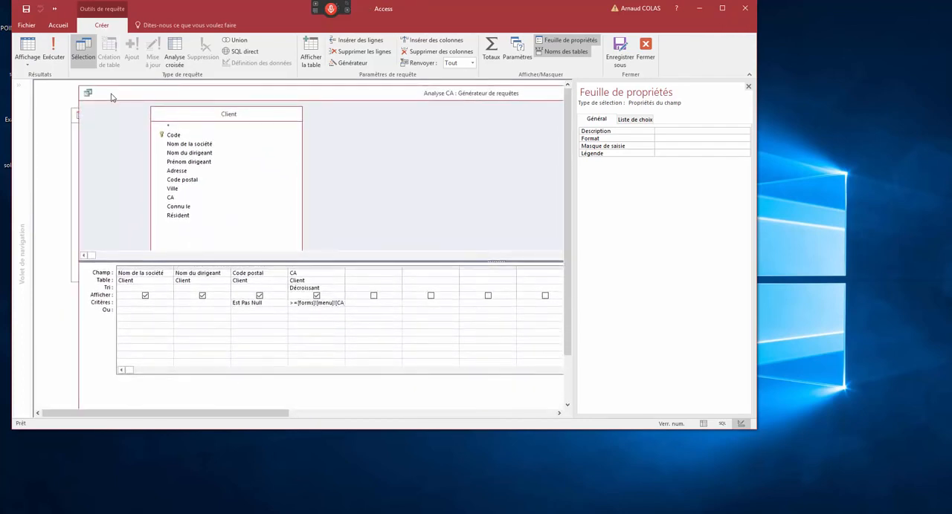
{"action": "right_click", "coordinate": [365, 115]}
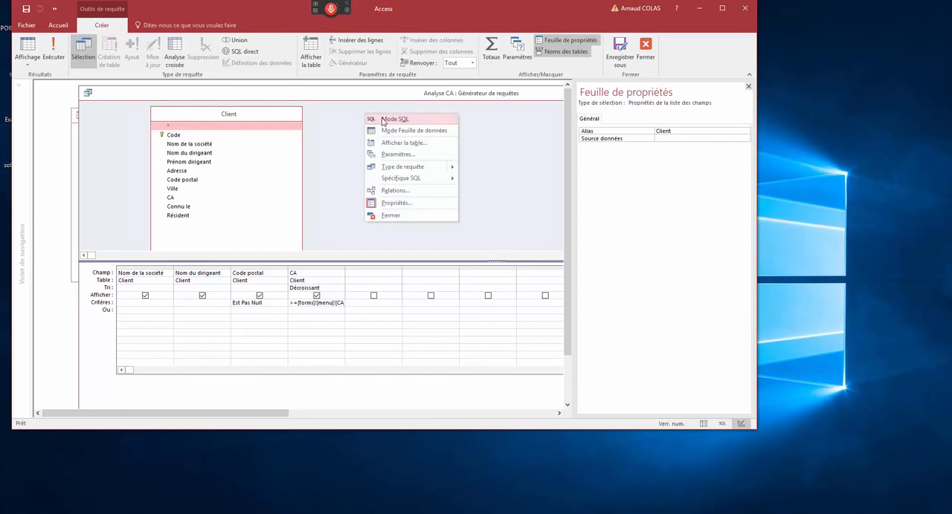
{"action": "left_click", "coordinate": [383, 122]}
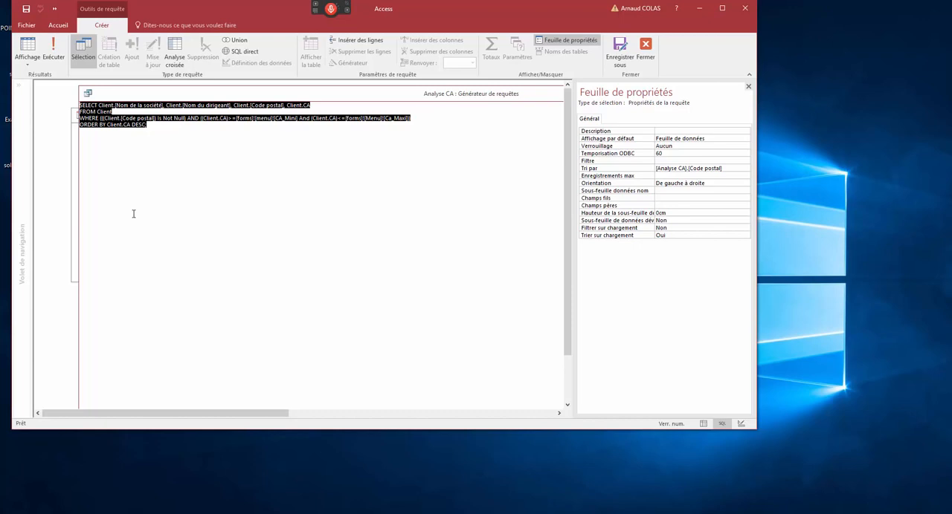
{"action": "double_click", "coordinate": [87, 94]}
{"action": "left_click", "coordinate": [469, 300]}
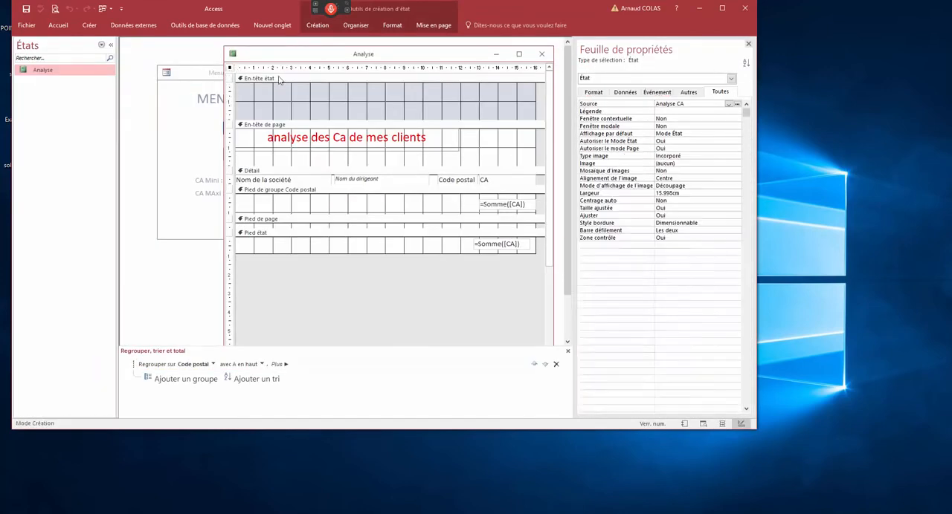
- Replace the Analyse report's source with the copied SELECT statement, and close the report, saving its changes
{"action": "left_click", "coordinate": [647, 104]}
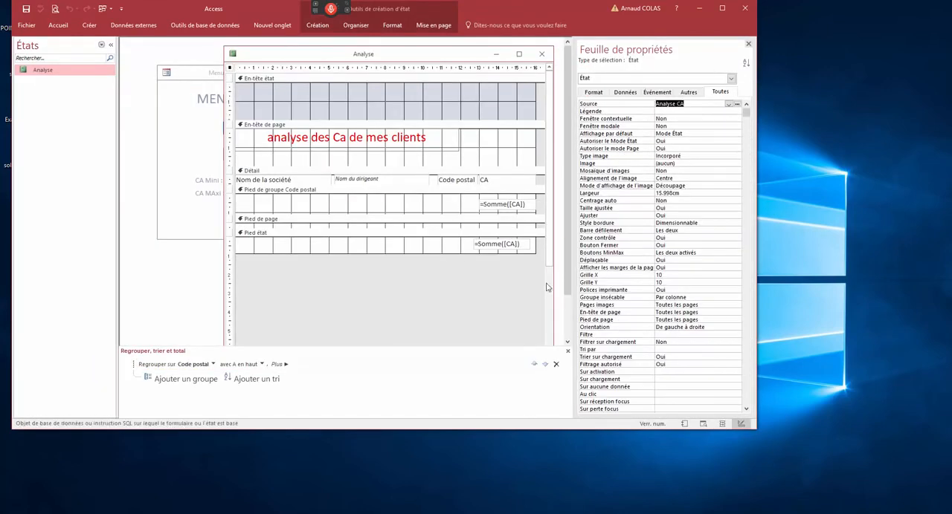
{"action": "key", "text": "ctrl+v"}
{"action": "left_click", "coordinate": [684, 104]}
{"action": "left_click", "coordinate": [541, 53]}
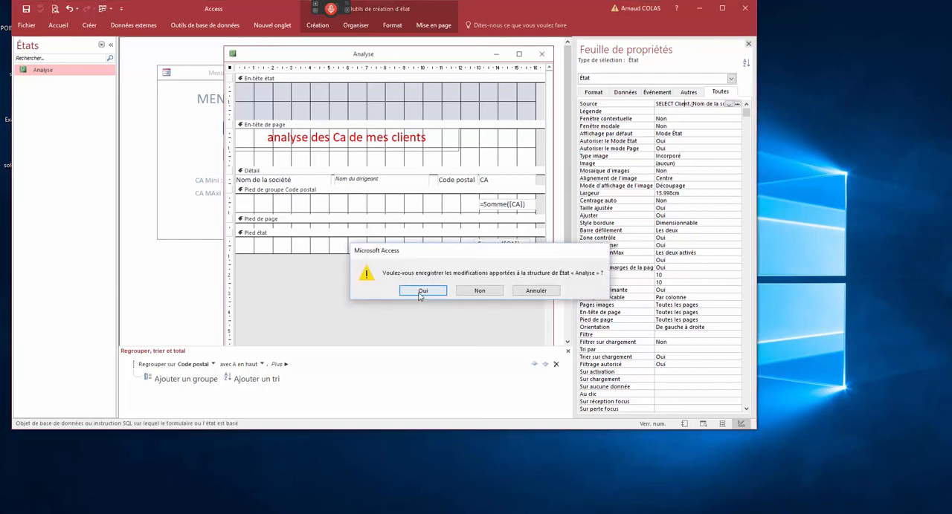
{"action": "left_click", "coordinate": [422, 291]}
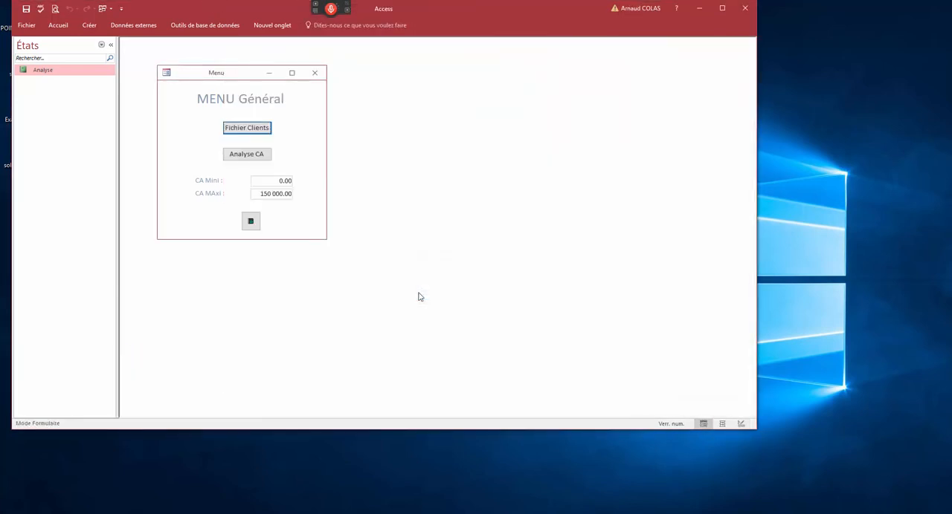
- Compare the Analyse_CA form with the Analyse report preview by opening each from the menu, zooming into the preview, and closing both
{"action": "left_click", "coordinate": [231, 157]}
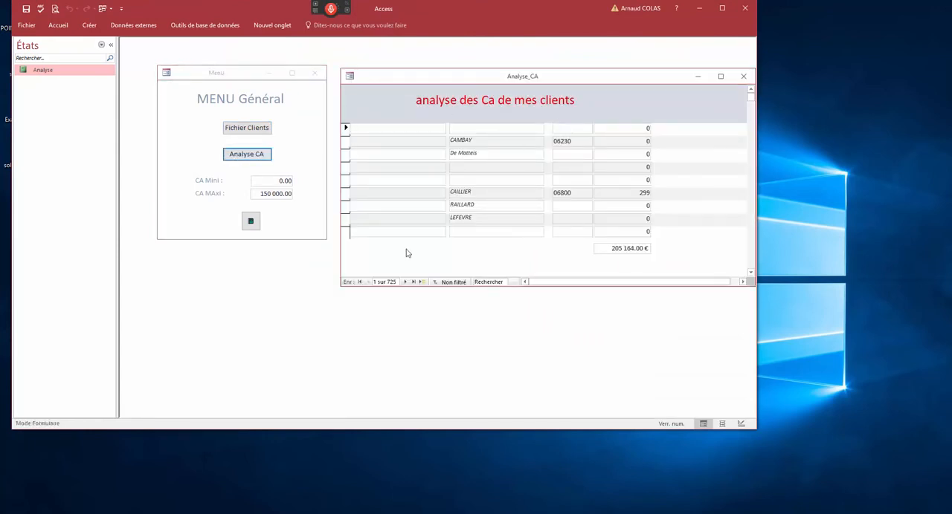
{"action": "double_click", "coordinate": [351, 78]}
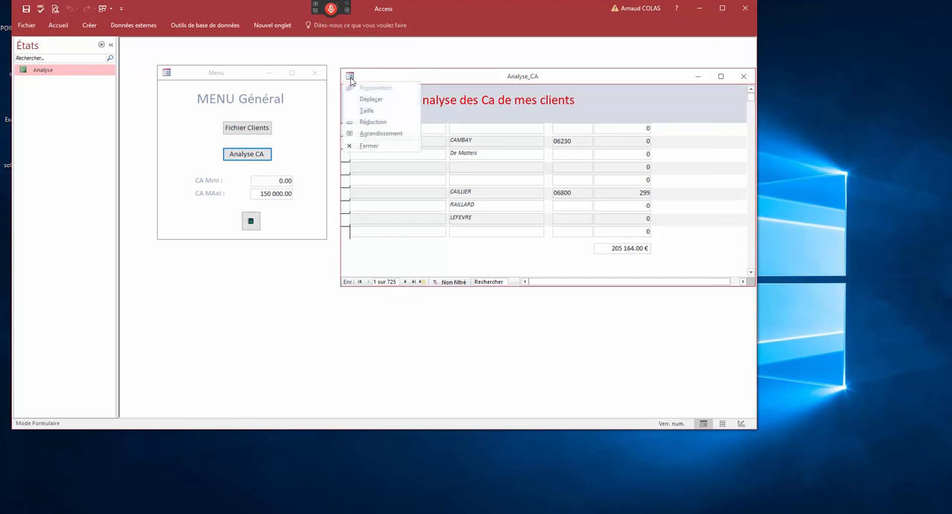
{"action": "left_click", "coordinate": [251, 221]}
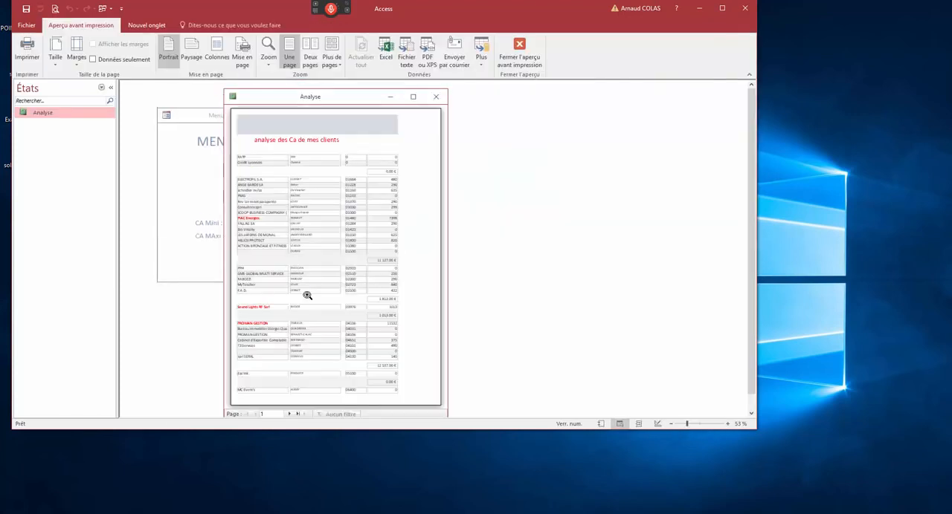
{"action": "left_click", "coordinate": [362, 156]}
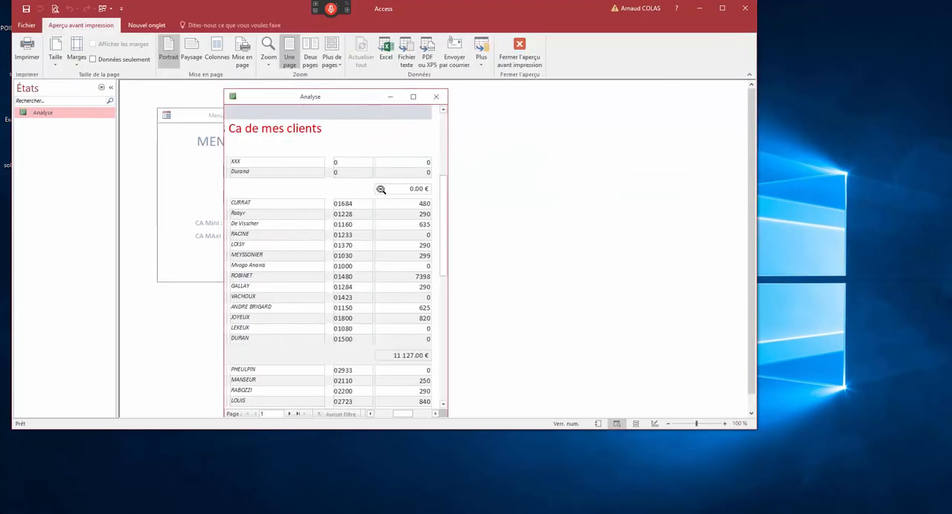
{"action": "left_click", "coordinate": [380, 190]}
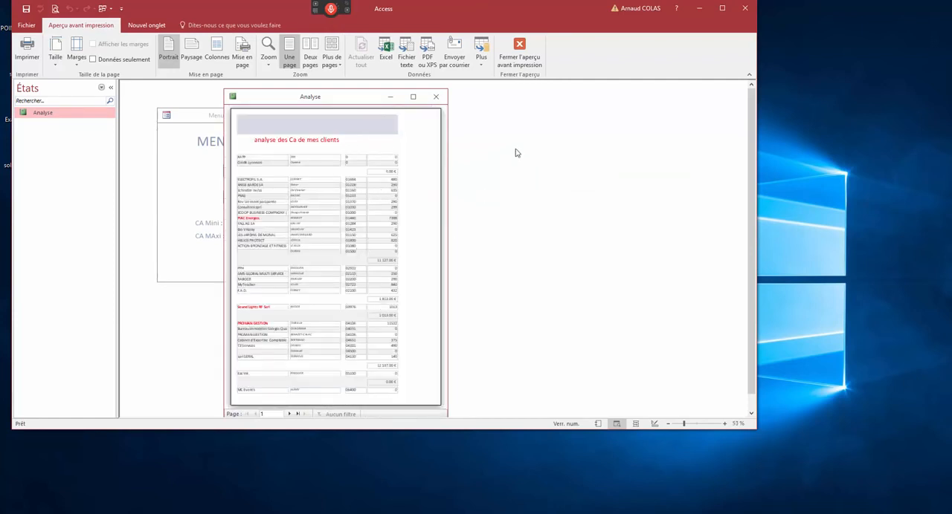
{"action": "left_click", "coordinate": [435, 96]}
- Reopen the Analyse report from the menu, switch it to design view, and open its SQL source in the query builder
{"action": "left_click", "coordinate": [253, 220]}
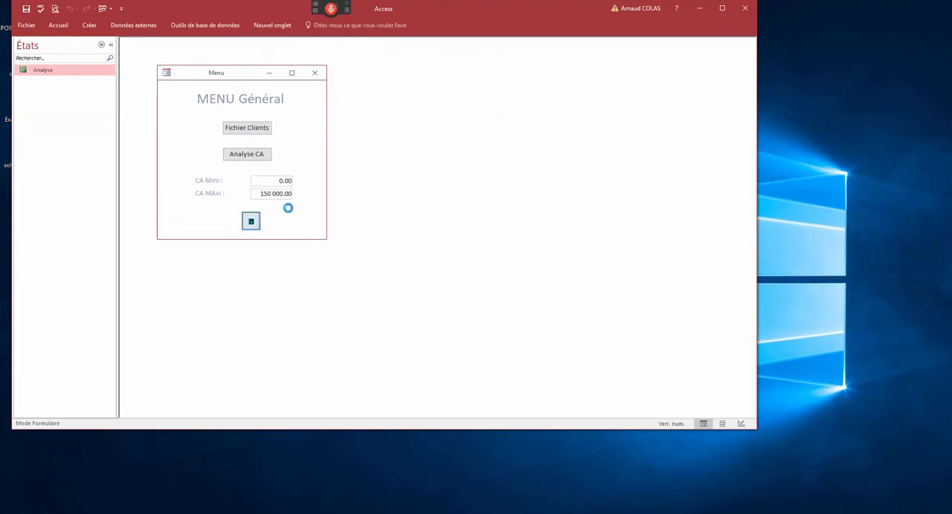
{"action": "right_click", "coordinate": [346, 95]}
{"action": "left_click", "coordinate": [364, 170]}
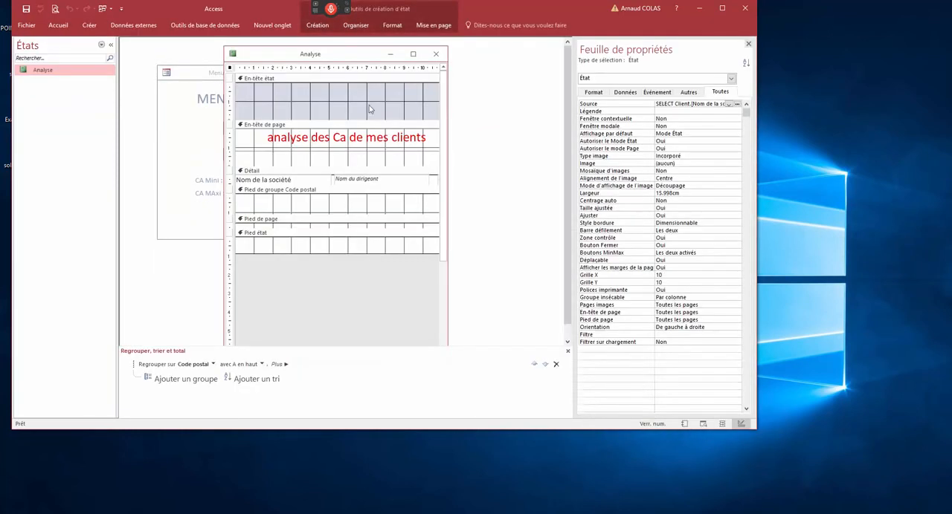
{"action": "left_click_drag", "start_coordinate": [660, 105], "coordinate": [705, 105]}
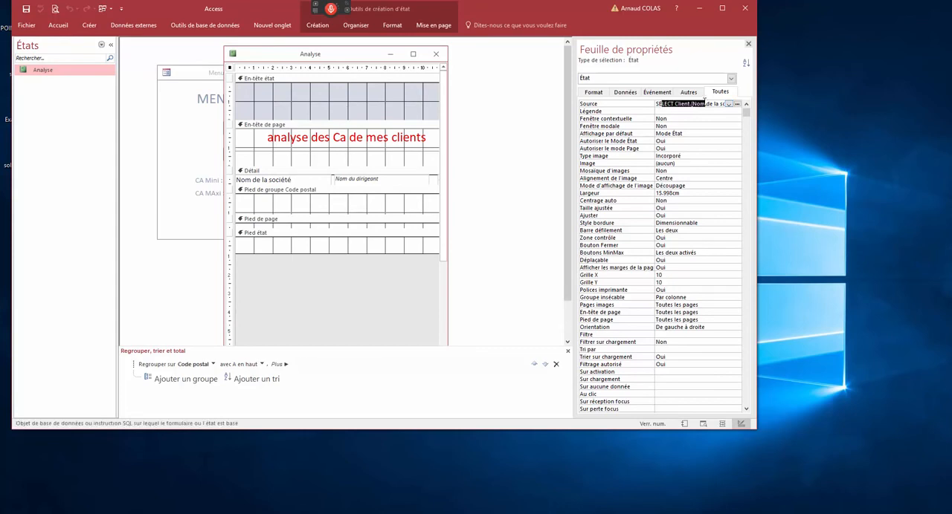
{"action": "left_click", "coordinate": [737, 104]}
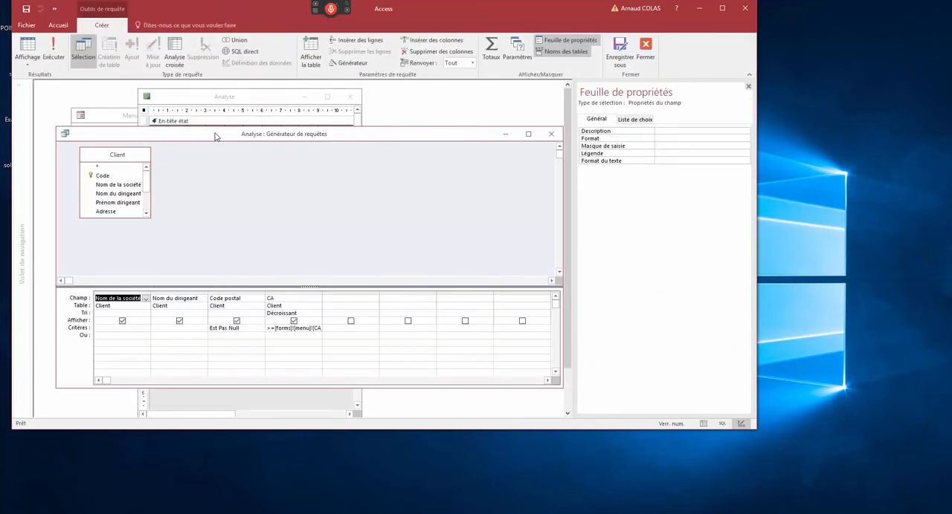
- Move the query builder window up, fit the CA column to its criterion, and enlarge the Client list to show all fields
{"action": "left_click_drag", "start_coordinate": [219, 135], "coordinate": [214, 108]}
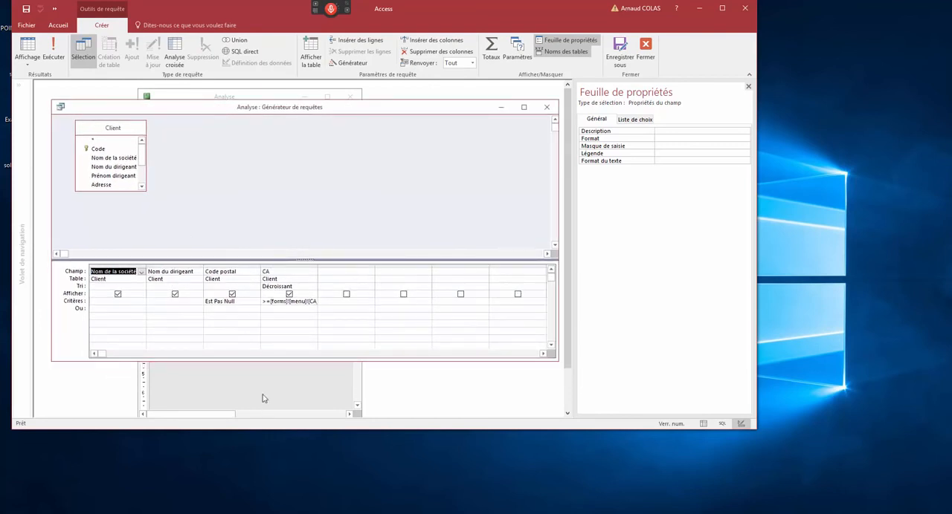
{"action": "double_click", "coordinate": [317, 266]}
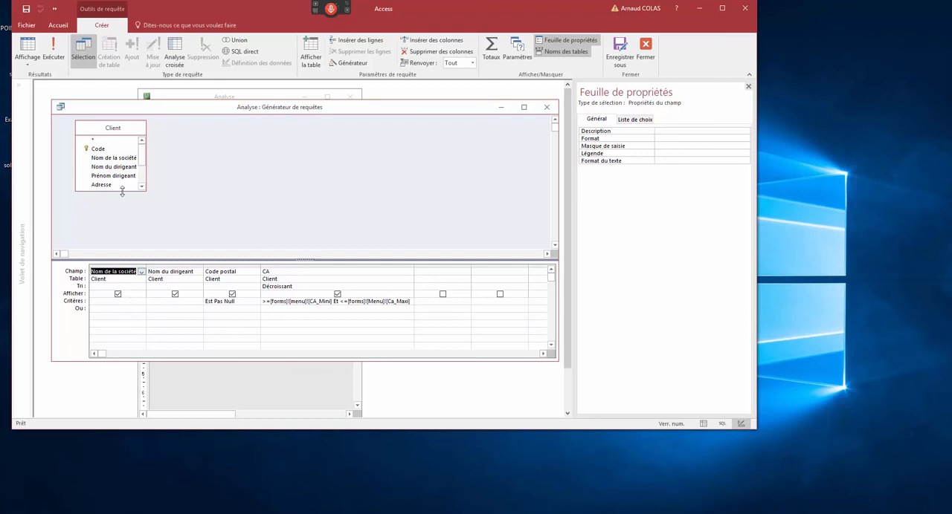
{"action": "left_click_drag", "start_coordinate": [122, 191], "coordinate": [124, 239]}
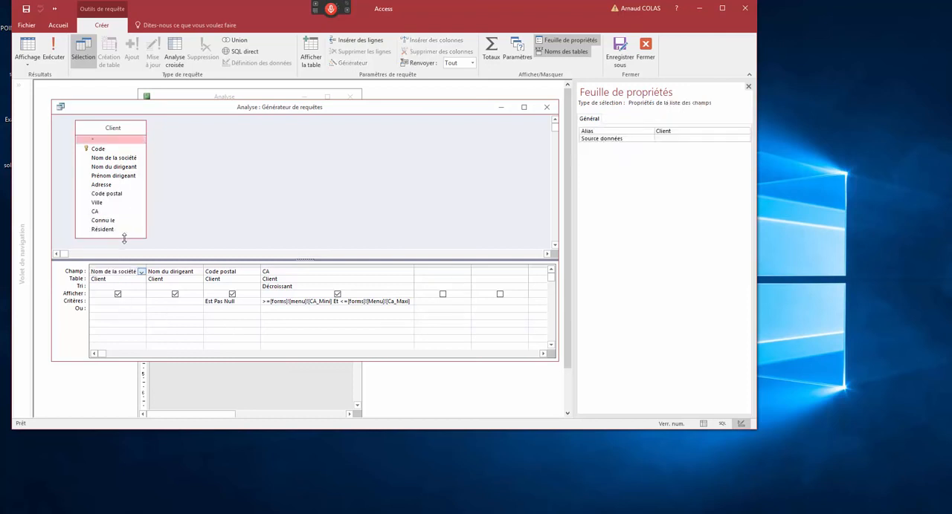
- Enter the criterion <l for Nom de la société in the Analyse report's query, and close the query builder, saving the SQL statement
{"action": "left_click", "coordinate": [137, 315]}
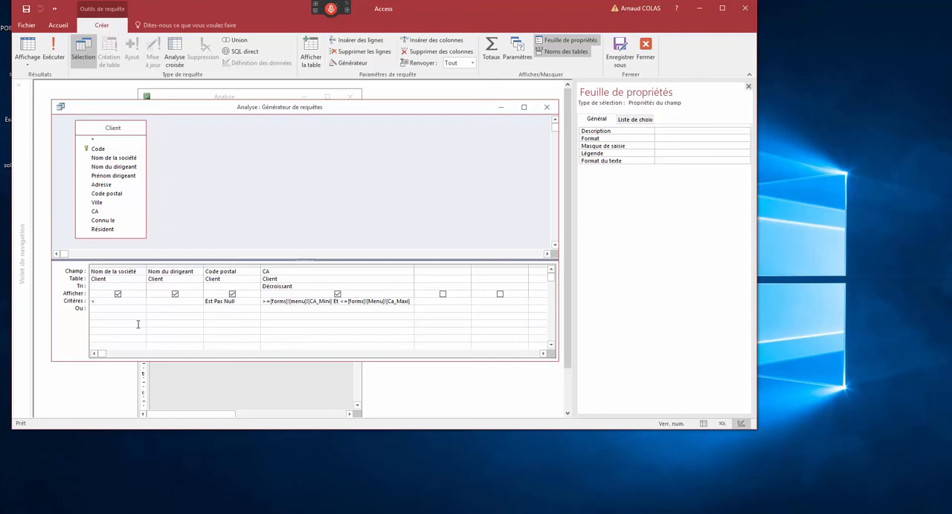
{"action": "type", "text": "<l"}
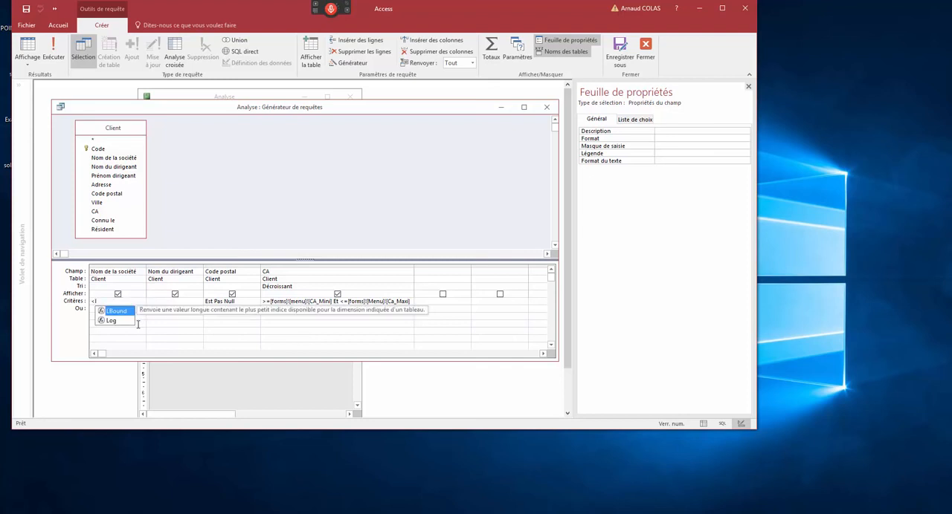
{"action": "left_click", "coordinate": [184, 355]}
{"action": "left_click", "coordinate": [115, 355]}
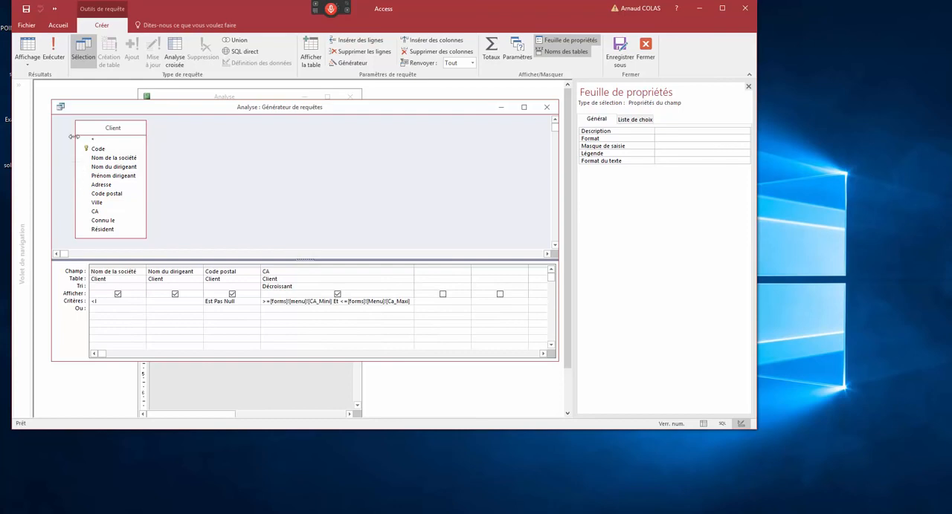
{"action": "double_click", "coordinate": [60, 109]}
{"action": "left_click", "coordinate": [422, 299]}
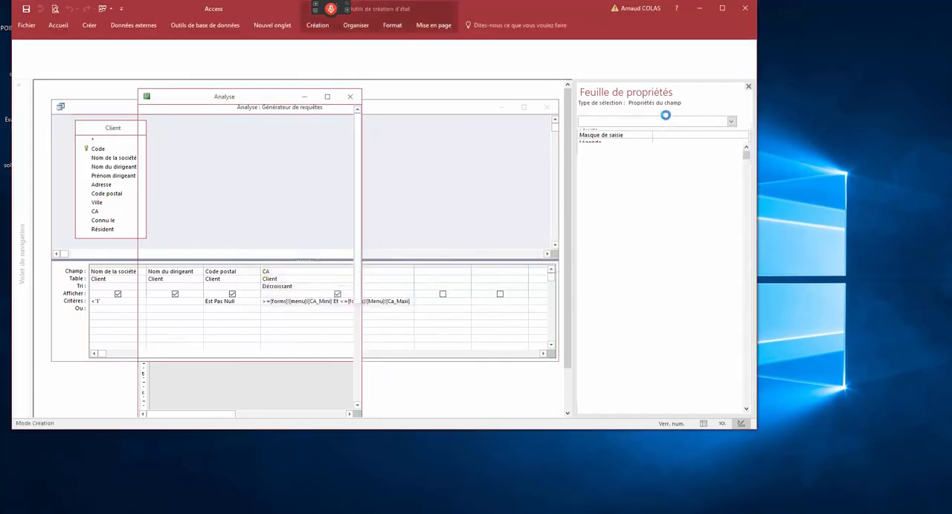
- Show the Analyse report in print preview, zoom in and out on its entries, and page forward to page 5
{"action": "right_click", "coordinate": [345, 55]}
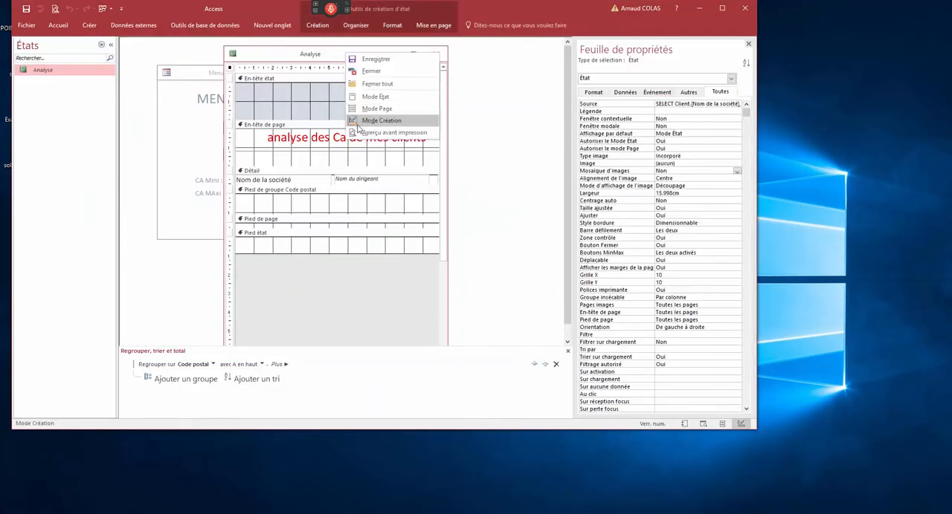
{"action": "left_click", "coordinate": [368, 128]}
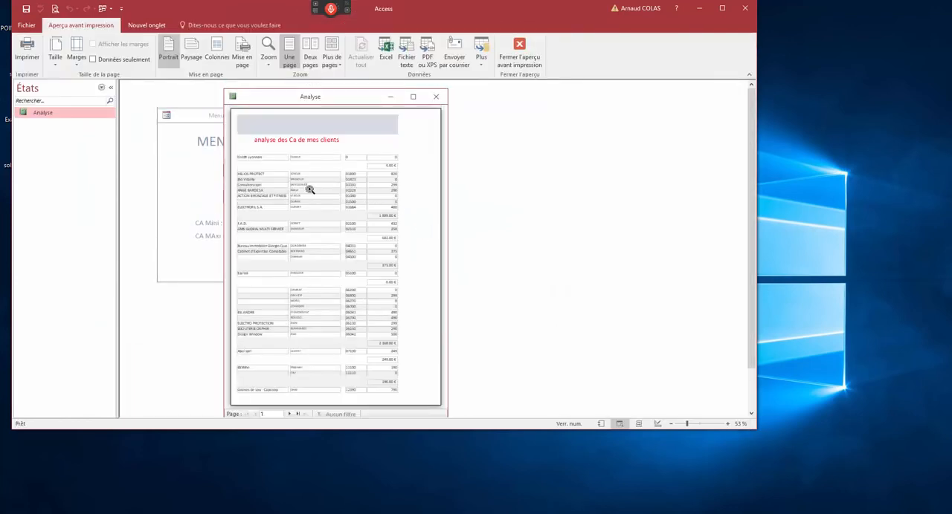
{"action": "left_click", "coordinate": [253, 184]}
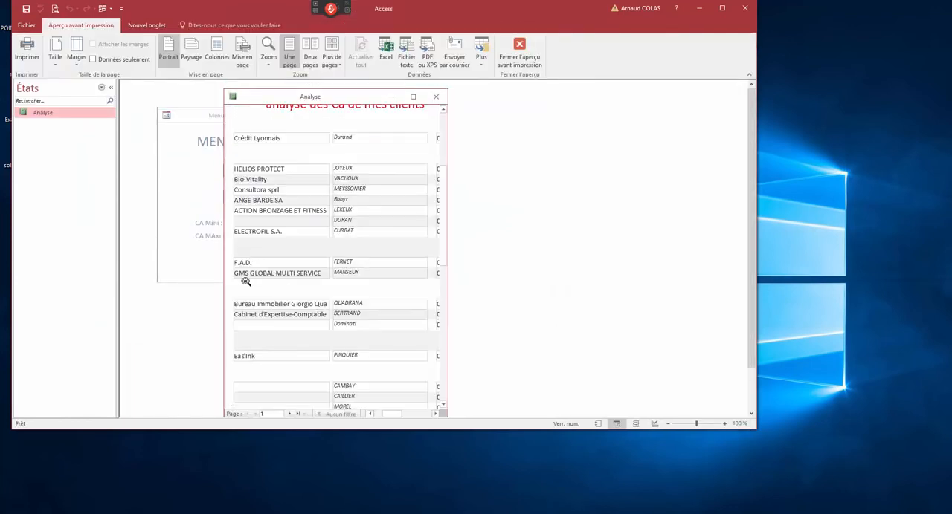
{"action": "left_click", "coordinate": [269, 327]}
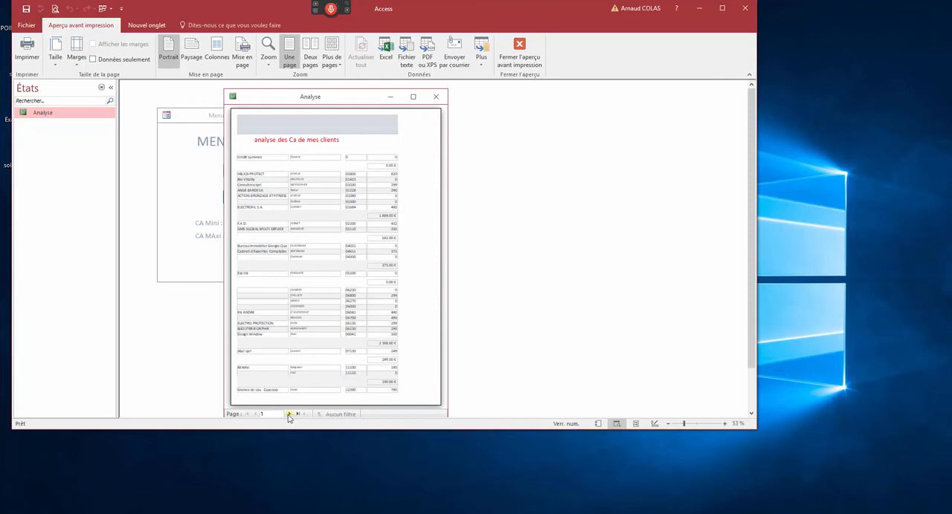
{"action": "left_click", "coordinate": [289, 414]}
{"action": "left_click", "coordinate": [289, 414]}
{"action": "left_click", "coordinate": [288, 414]}
{"action": "left_click", "coordinate": [288, 414]}
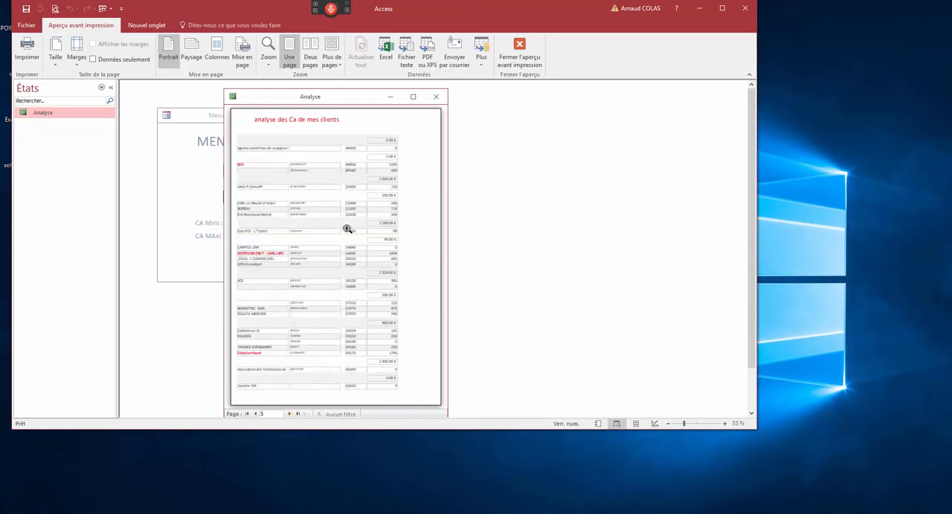
- Return the Analyse report to design view, open its SQL source in the query builder, and close the builder
{"action": "left_click_drag", "start_coordinate": [297, 102], "coordinate": [317, 97]}
{"action": "right_click", "coordinate": [317, 96]}
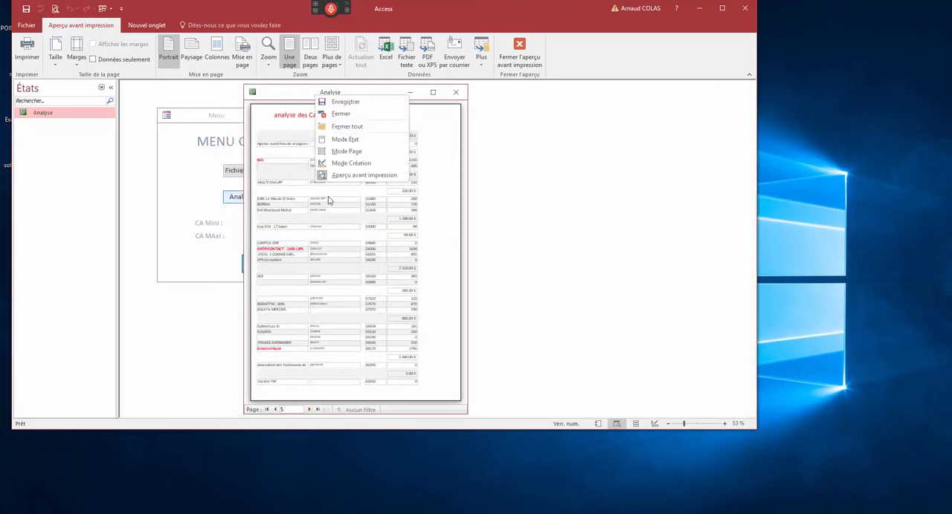
{"action": "left_click", "coordinate": [344, 163]}
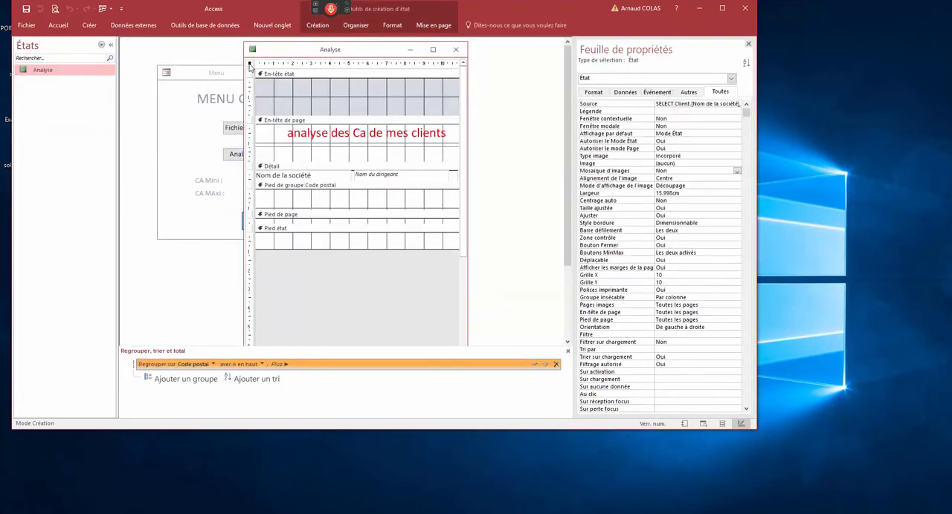
{"action": "left_click", "coordinate": [594, 104]}
{"action": "key", "text": "ctrl+c"}
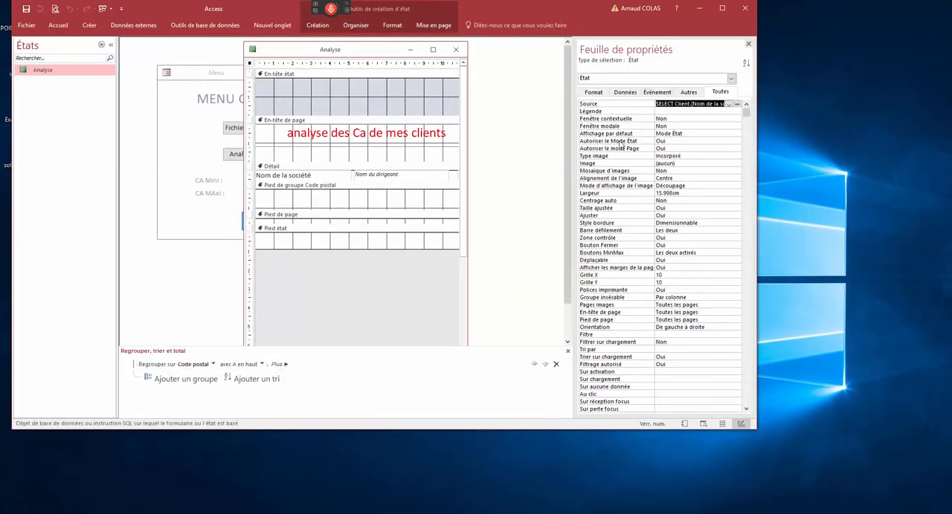
{"action": "left_click", "coordinate": [736, 104]}
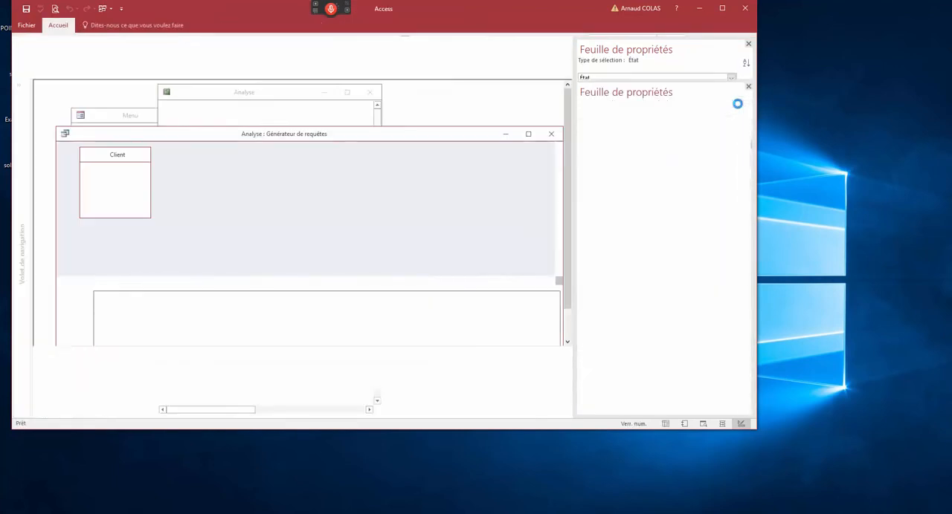
{"action": "left_click", "coordinate": [553, 135]}
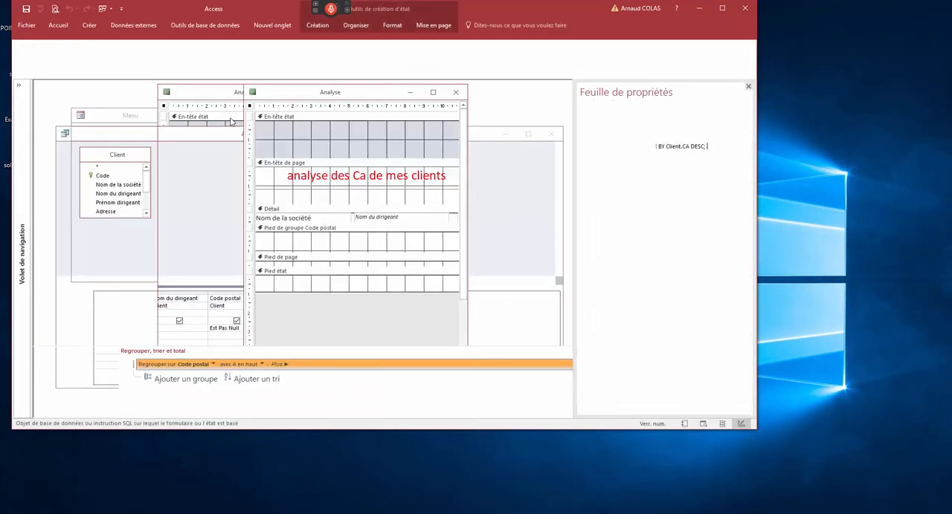
- List the database's queries in the navigation pane, and close the Analyse report, saving its changes
{"action": "left_click", "coordinate": [23, 75]}
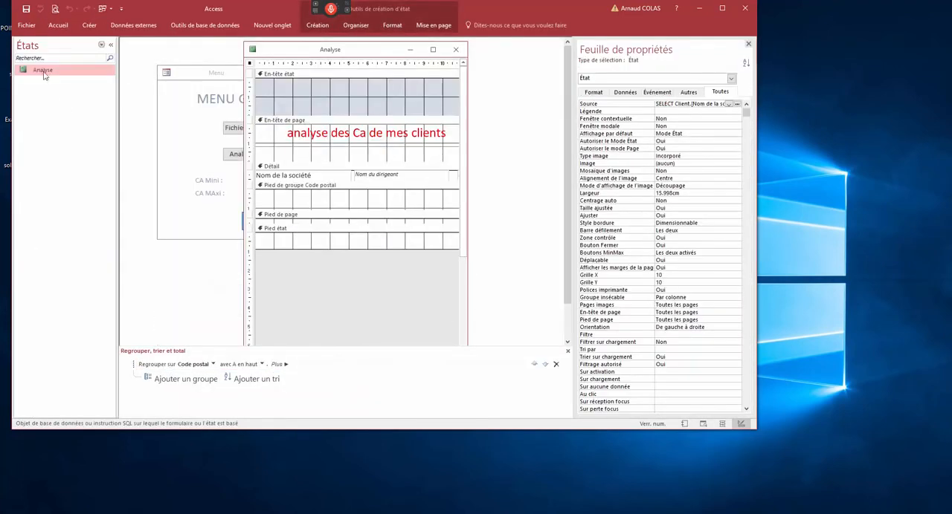
{"action": "left_click", "coordinate": [101, 44]}
{"action": "left_click", "coordinate": [53, 156]}
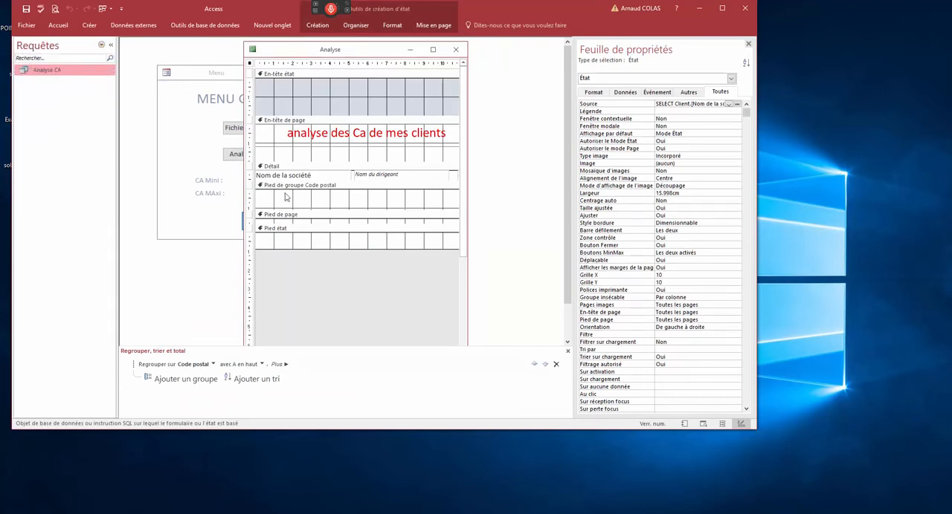
{"action": "left_click", "coordinate": [455, 52]}
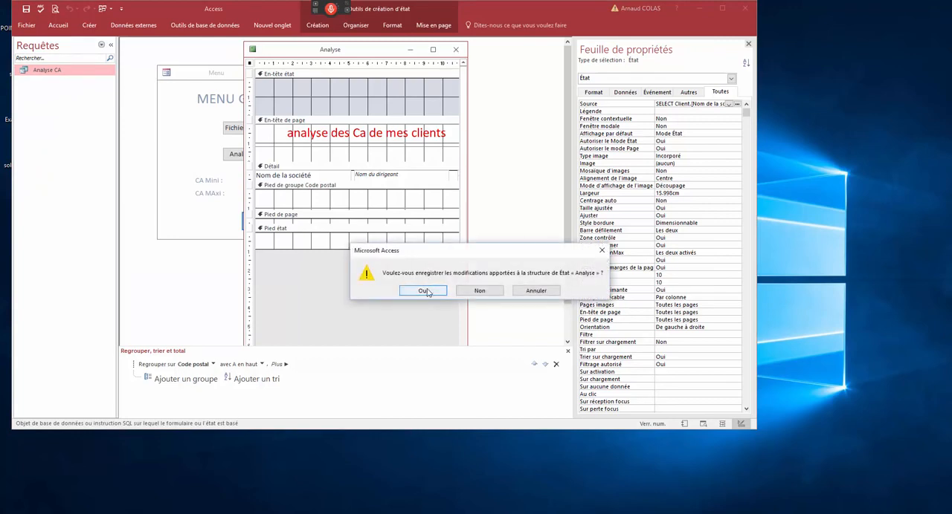
{"action": "left_click", "coordinate": [429, 292]}
- Open the Analyse_CA form from the menu, switch it to design view, and open its Analyse CA source query in the query builder
{"action": "left_click", "coordinate": [261, 155]}
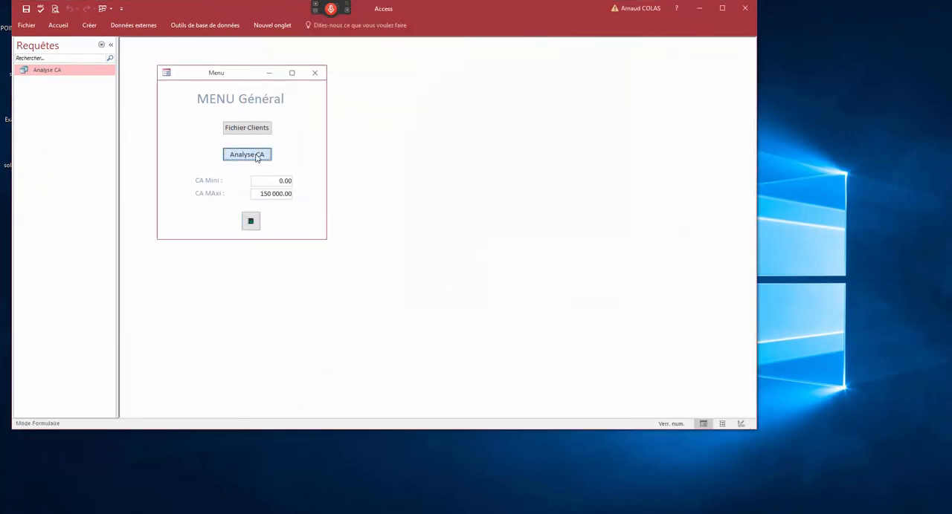
{"action": "right_click", "coordinate": [382, 77]}
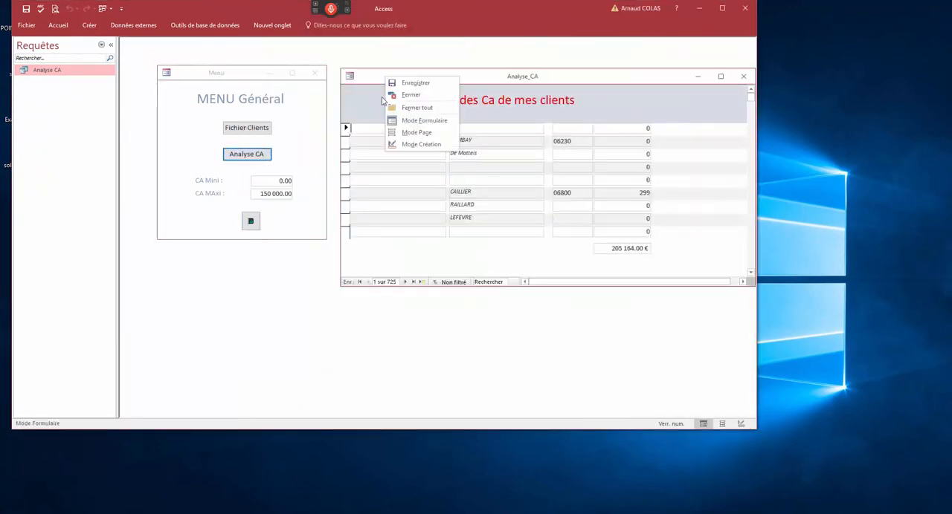
{"action": "left_click", "coordinate": [406, 143]}
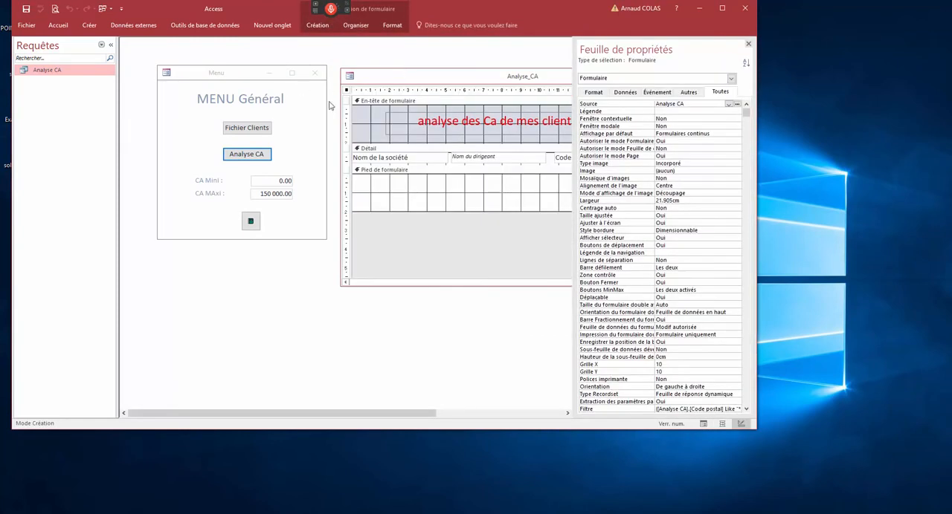
{"action": "left_click", "coordinate": [346, 91]}
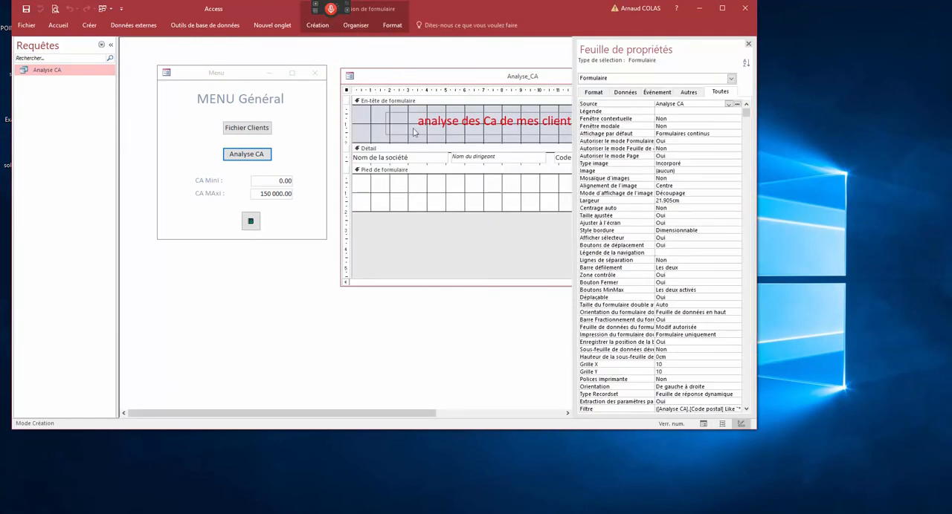
{"action": "left_click", "coordinate": [637, 107]}
{"action": "left_click", "coordinate": [736, 104]}
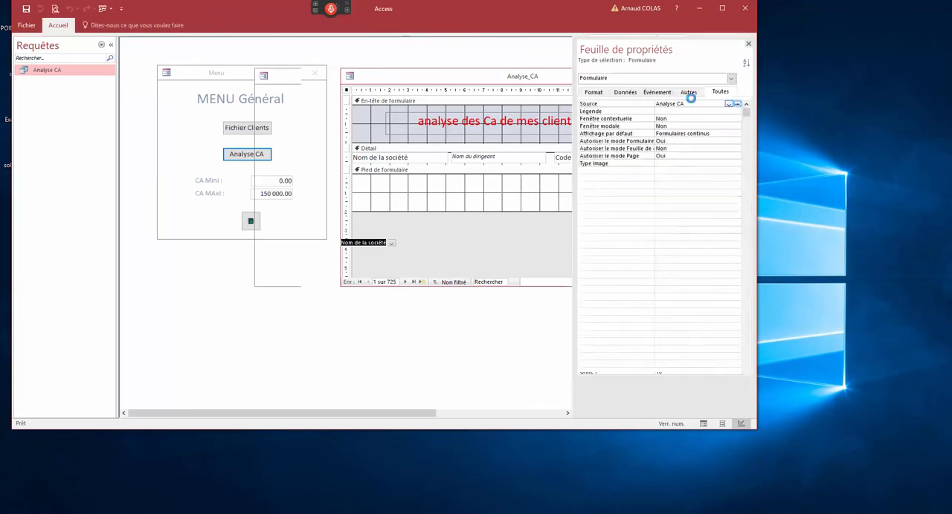
- Show the Analyse CA query as SQL, copy its full SELECT statement, and close the query builder
{"action": "right_click", "coordinate": [345, 141]}
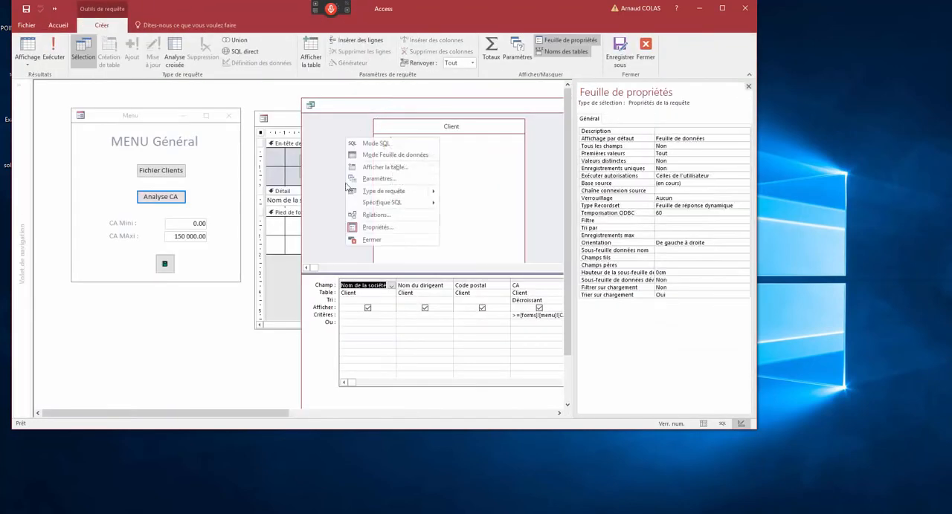
{"action": "left_click", "coordinate": [364, 150]}
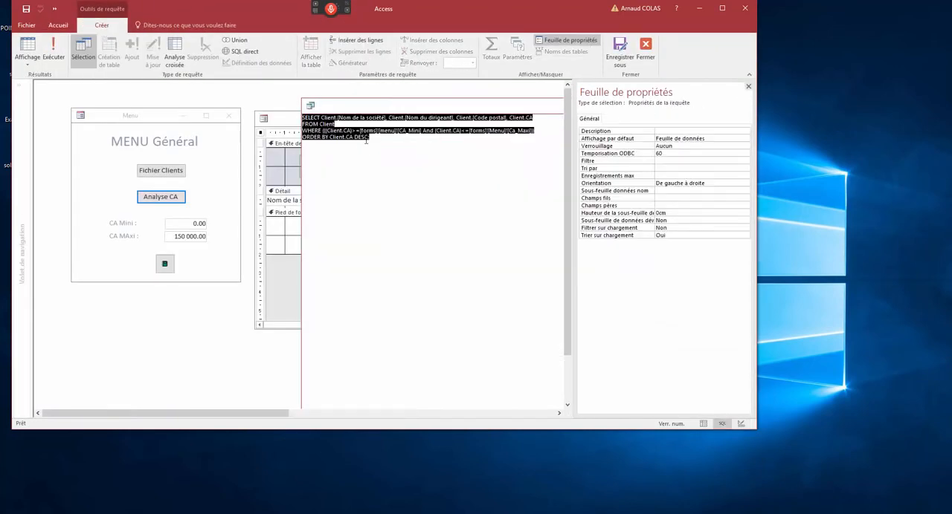
{"action": "left_click", "coordinate": [310, 105]}
{"action": "left_click", "coordinate": [336, 165]}
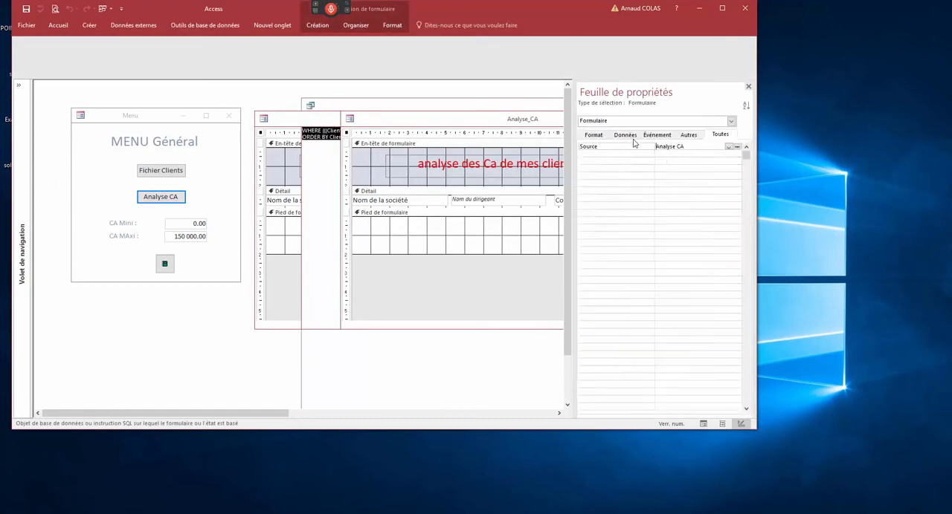
- Replace the Analyse_CA form's source with the copied SELECT statement, and close the form, saving its changes
{"action": "left_click", "coordinate": [643, 104]}
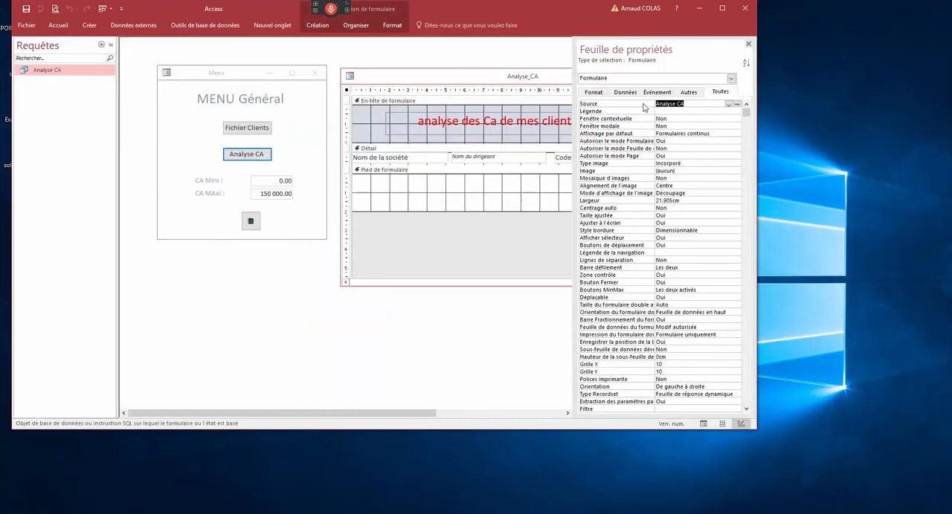
{"action": "key", "text": "ctrl+v"}
{"action": "left_click", "coordinate": [684, 125]}
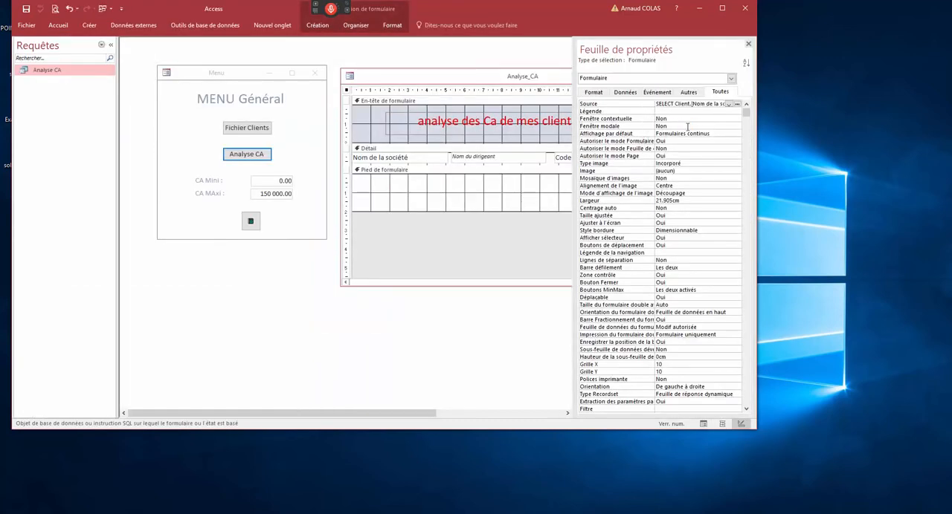
{"action": "left_click", "coordinate": [349, 78]}
{"action": "left_click", "coordinate": [371, 140]}
{"action": "left_click", "coordinate": [443, 288]}
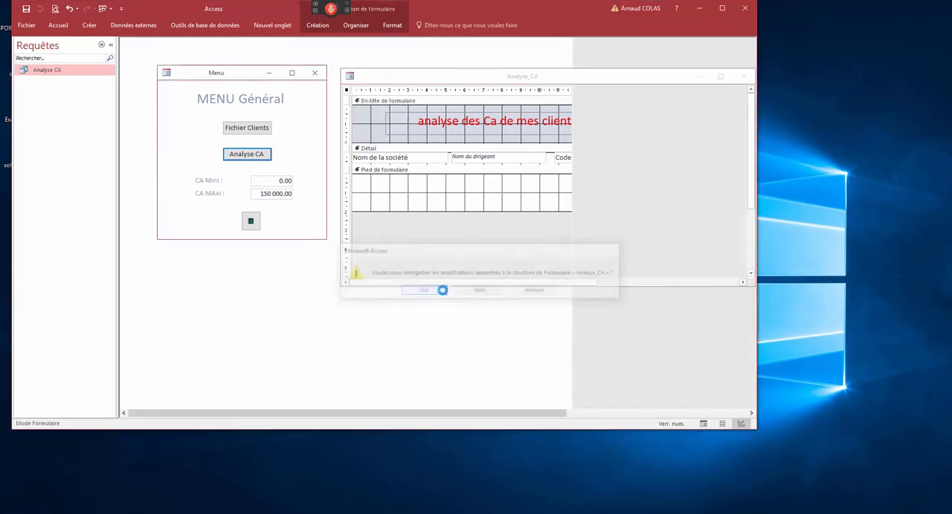
- Delete the Analyse CA query from the database, and test the Analyse_CA form by opening it from the menu
{"action": "right_click", "coordinate": [50, 70]}
{"action": "left_click", "coordinate": [82, 150]}
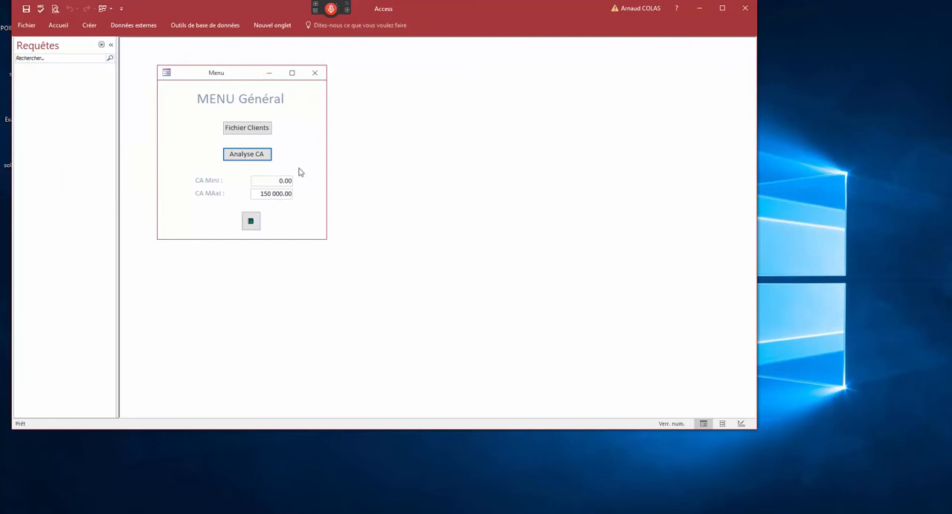
{"action": "left_click", "coordinate": [247, 153]}
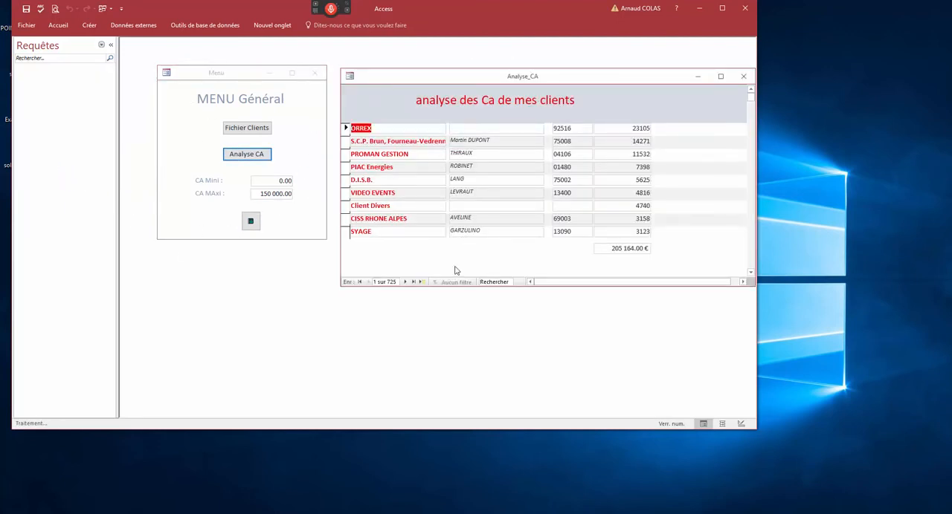
{"action": "left_click_drag", "start_coordinate": [427, 78], "coordinate": [278, 112]}
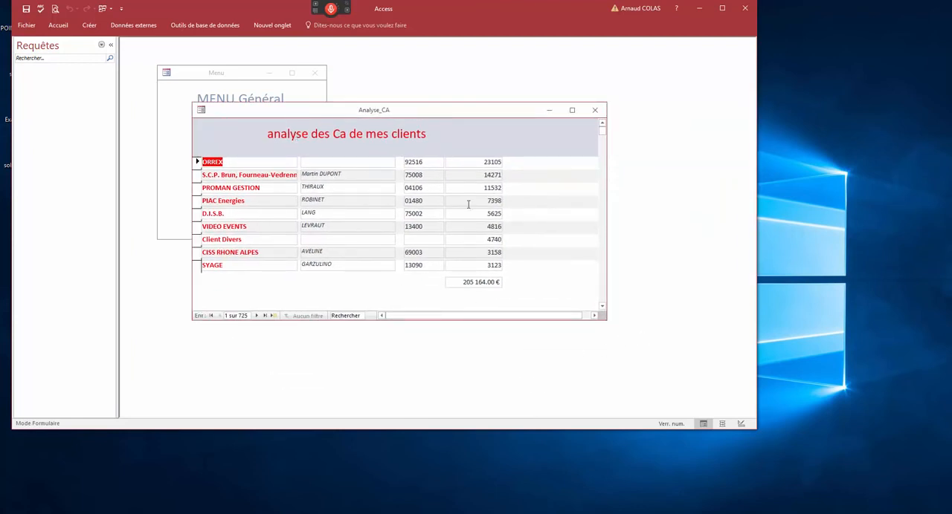
- Switch the Analyse_CA form to design view, open its embedded SQL source in the query builder, and enlarge the design grid
{"action": "right_click", "coordinate": [411, 115]}
{"action": "left_click", "coordinate": [429, 184]}
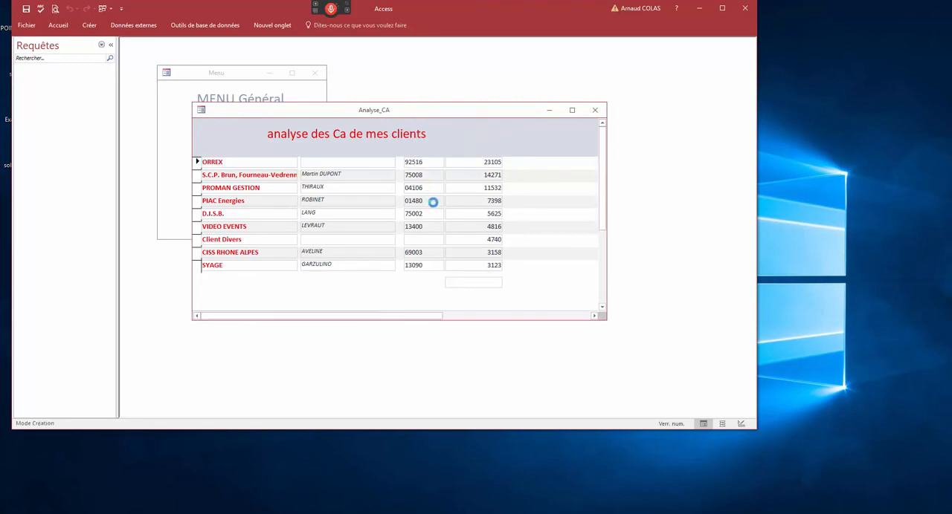
{"action": "left_click", "coordinate": [672, 103]}
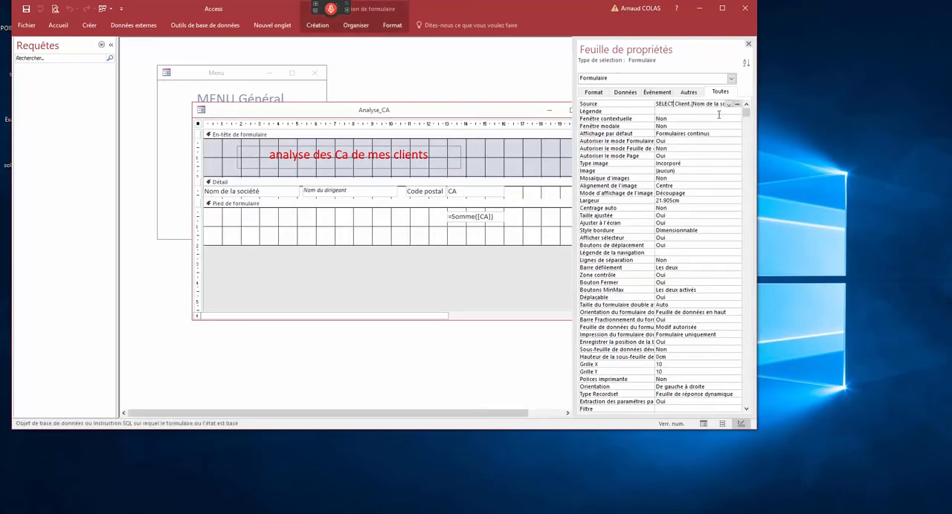
{"action": "left_click", "coordinate": [740, 103]}
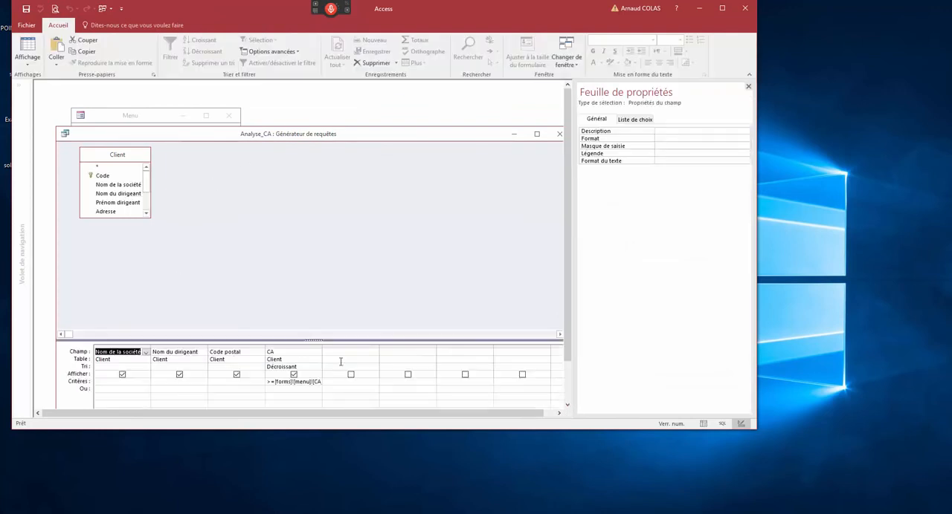
{"action": "left_click_drag", "start_coordinate": [295, 260], "coordinate": [291, 240]}
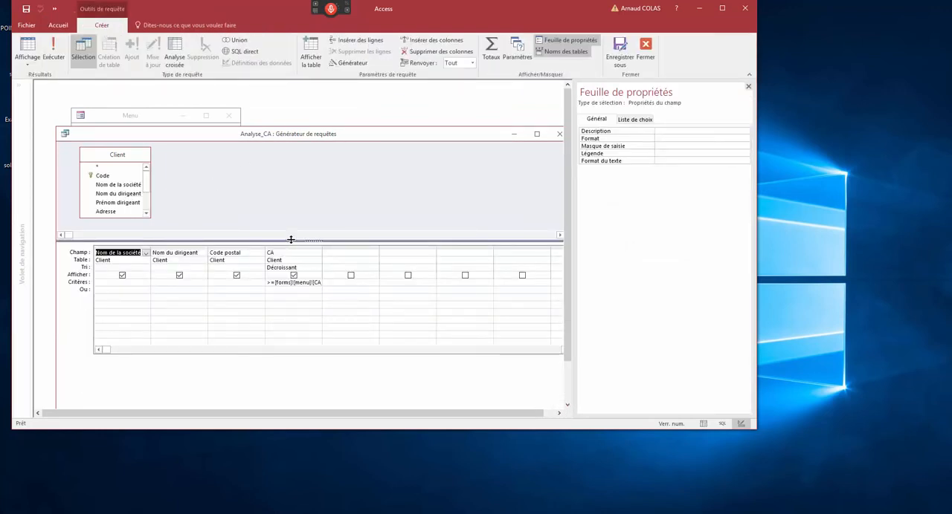
- Close the query builder, saving the SQL statement to the source property, and close the Analyse_CA form, saving its changes
{"action": "left_click", "coordinate": [559, 134]}
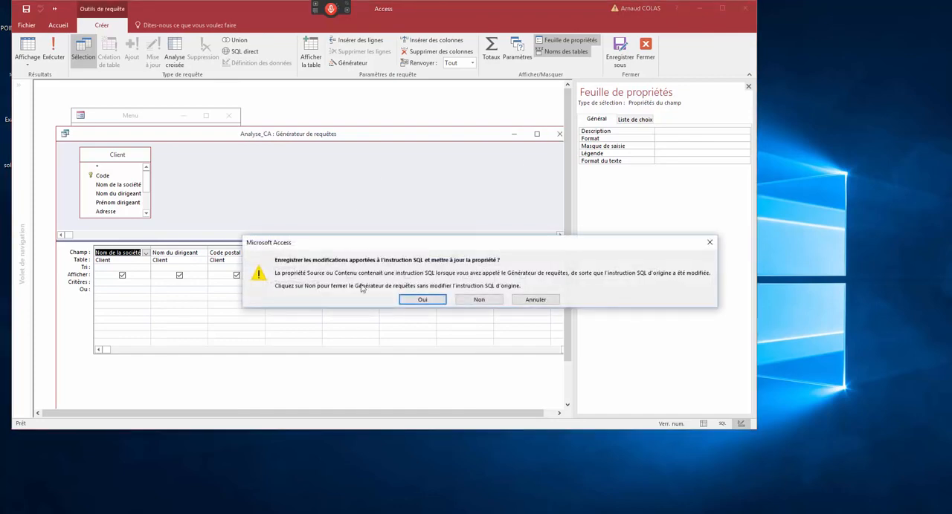
{"action": "left_click", "coordinate": [418, 302]}
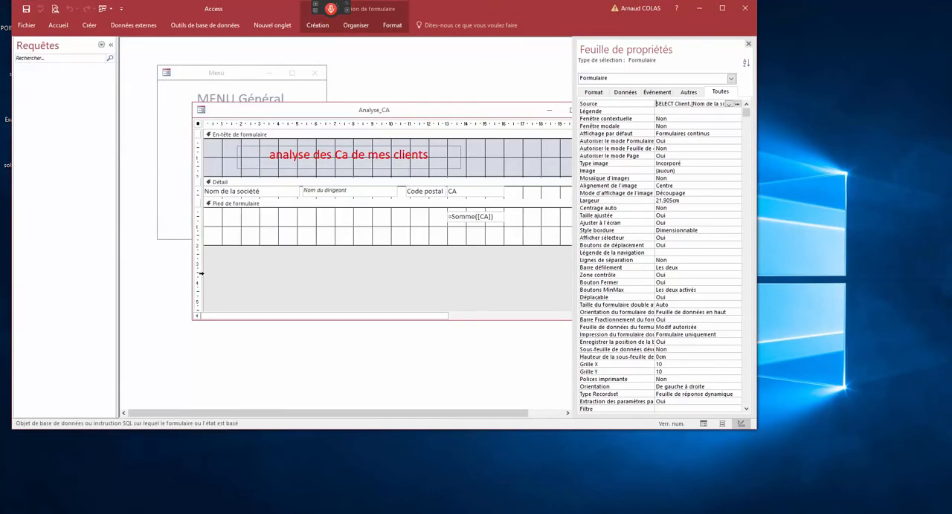
{"action": "double_click", "coordinate": [201, 110]}
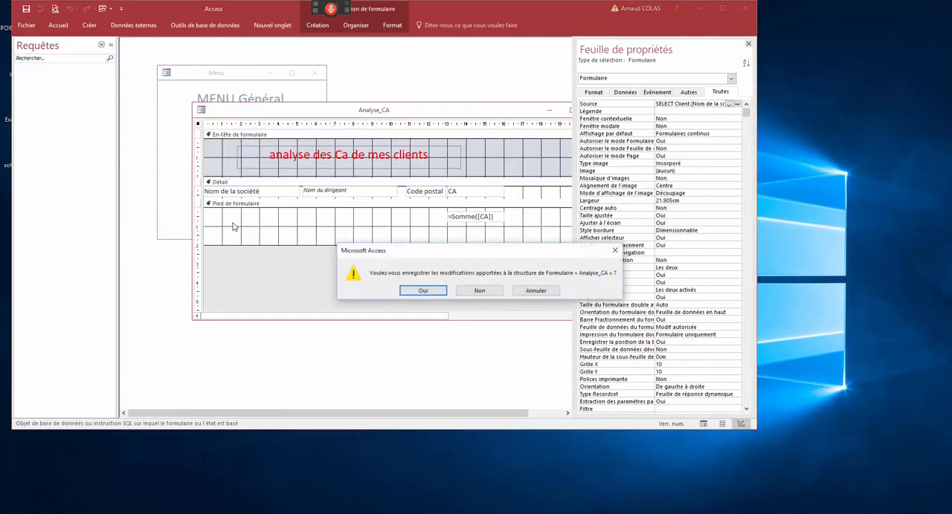
{"action": "left_click", "coordinate": [428, 294]}
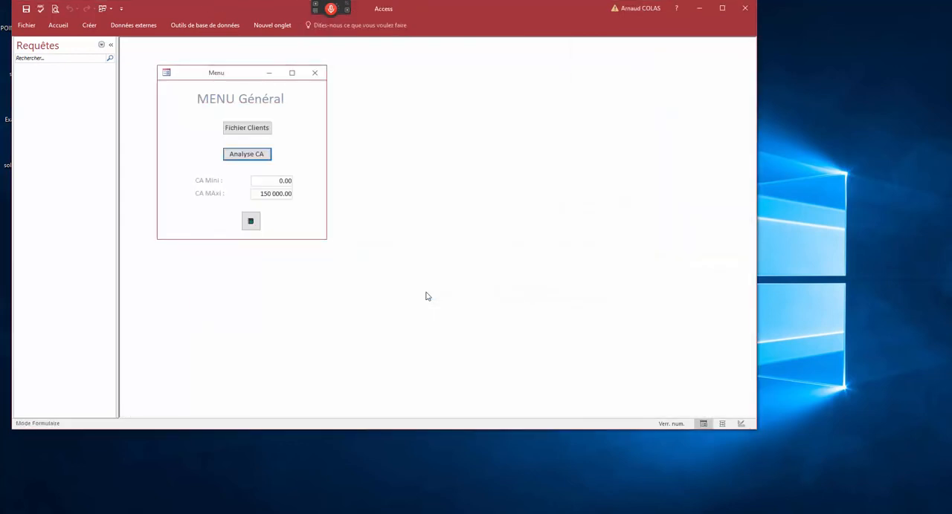
- Close the Menu form without saving its design changes, and reduce the height of the Access window
{"action": "mouse_move", "coordinate": [214, 79]}
{"action": "left_mouse_down"}
{"action": "mouse_move", "coordinate": [194, 70]}
{"action": "mouse_move", "coordinate": [210, 84]}
{"action": "left_mouse_up"}
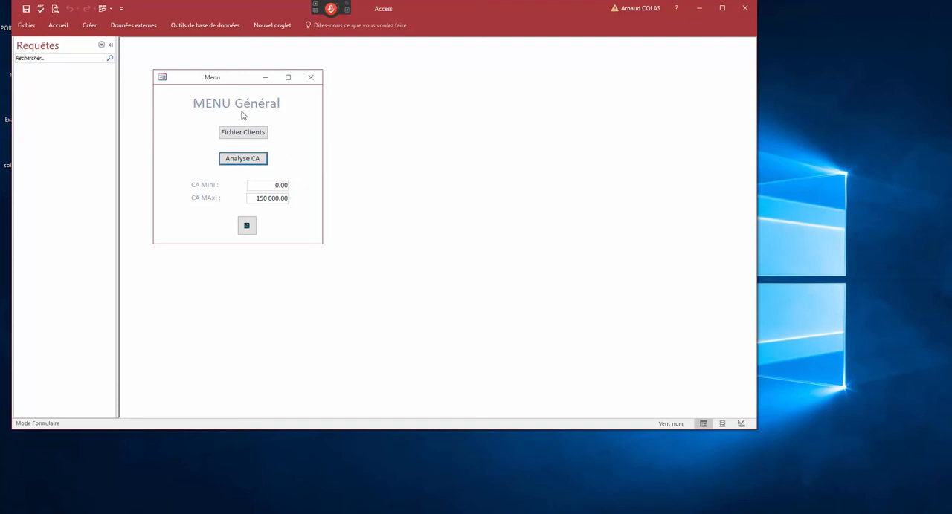
{"action": "left_click_drag", "start_coordinate": [209, 84], "coordinate": [229, 104]}
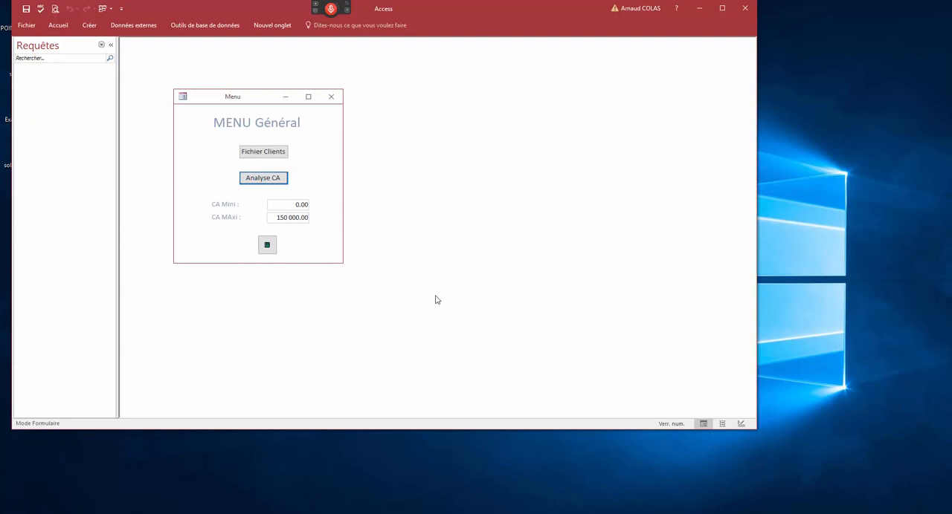
{"action": "left_click", "coordinate": [331, 97]}
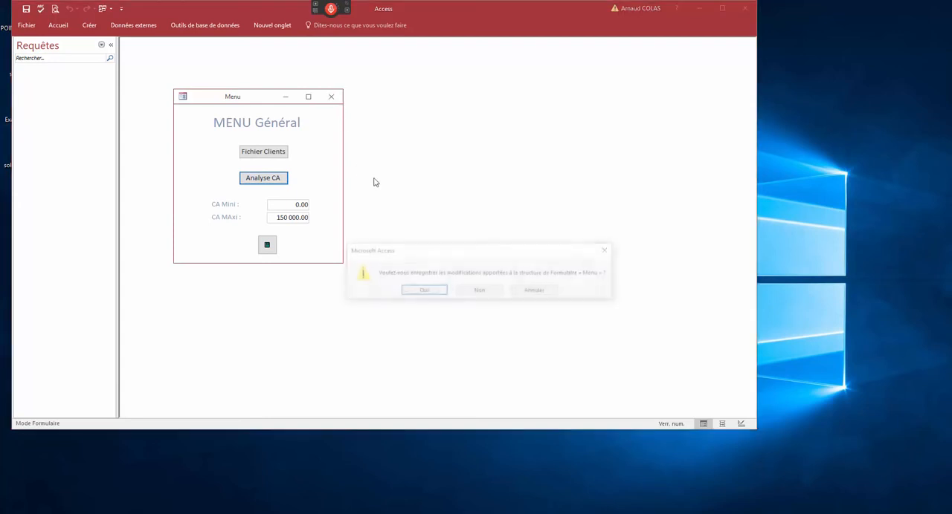
{"action": "left_click", "coordinate": [480, 292]}
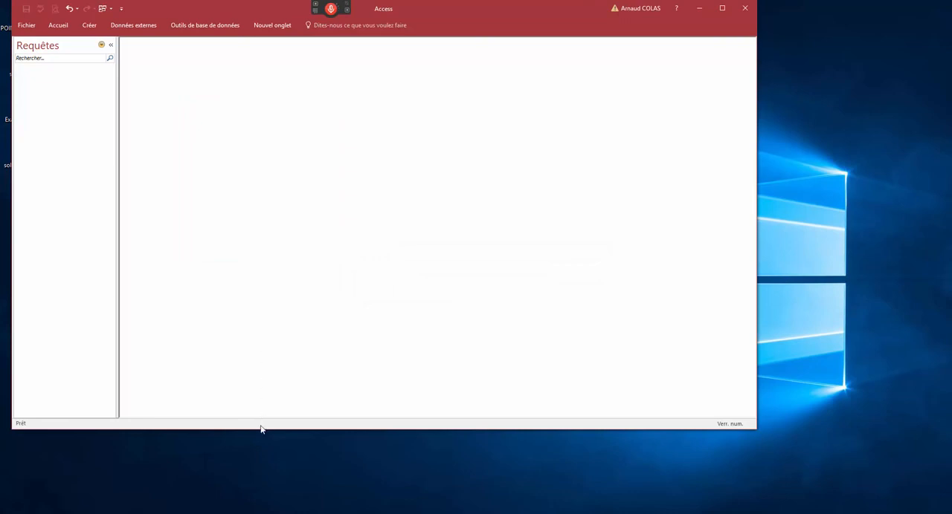
{"action": "left_click_drag", "start_coordinate": [260, 429], "coordinate": [255, 368]}
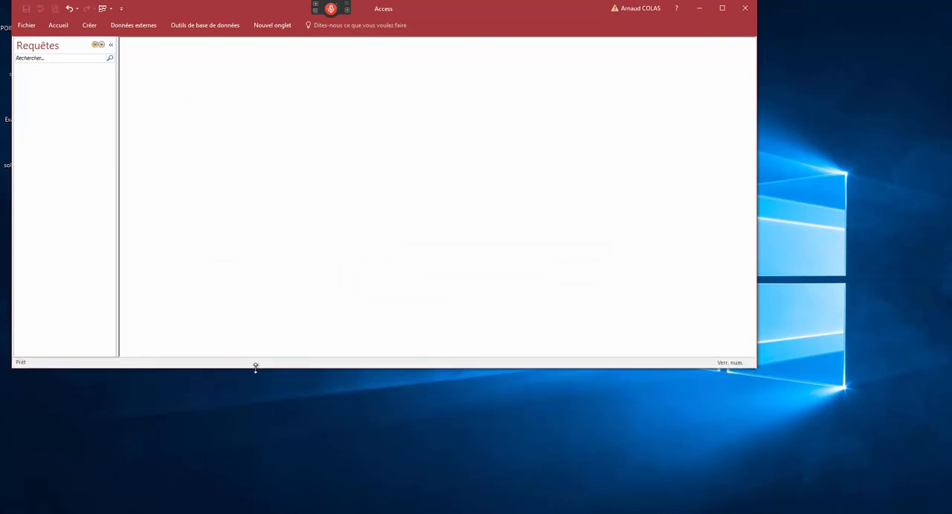